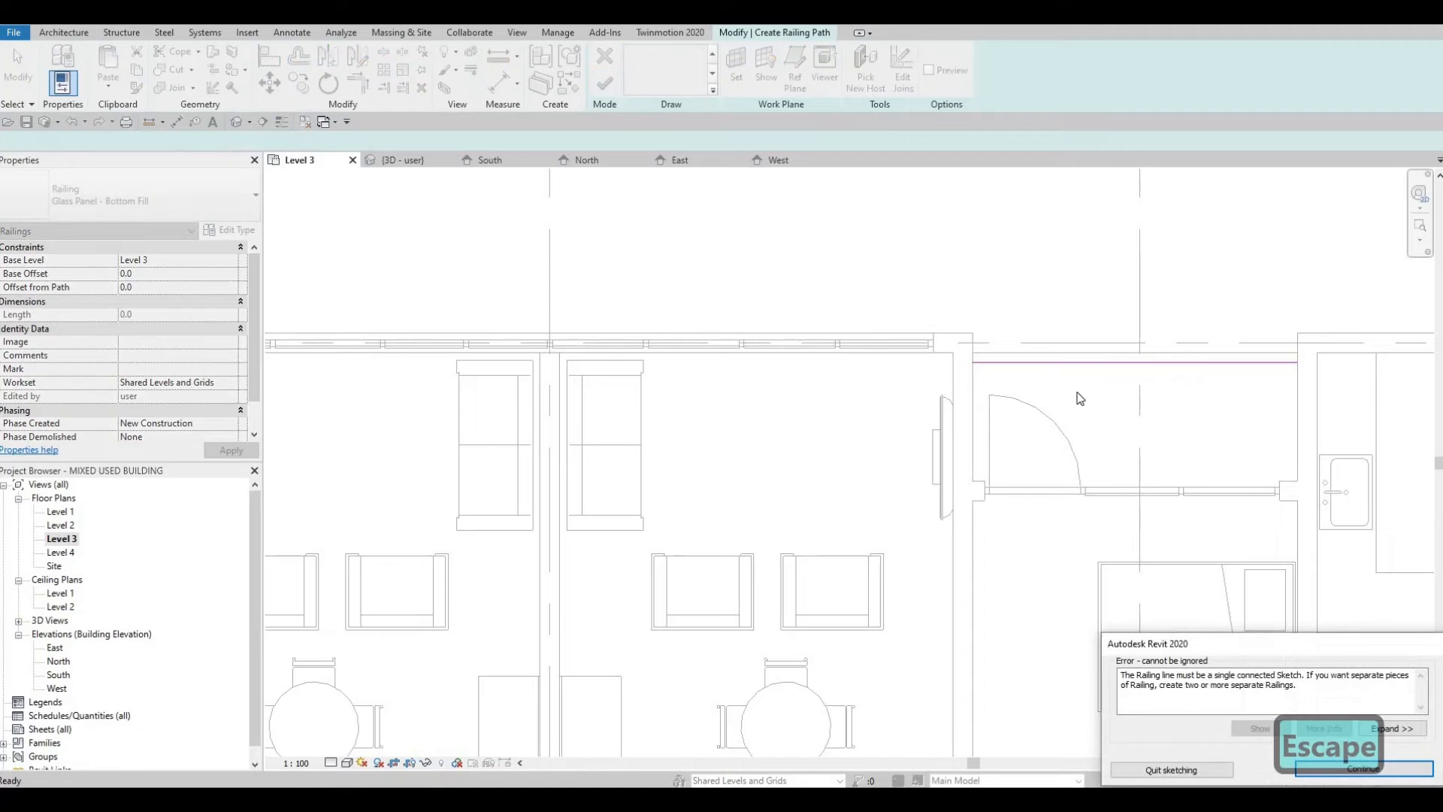
Step: Remove the disconnected railing line across the eastern north balcony and finish the remaining railing path
key("Escape")
key("Escape")
left_click(1080, 364)
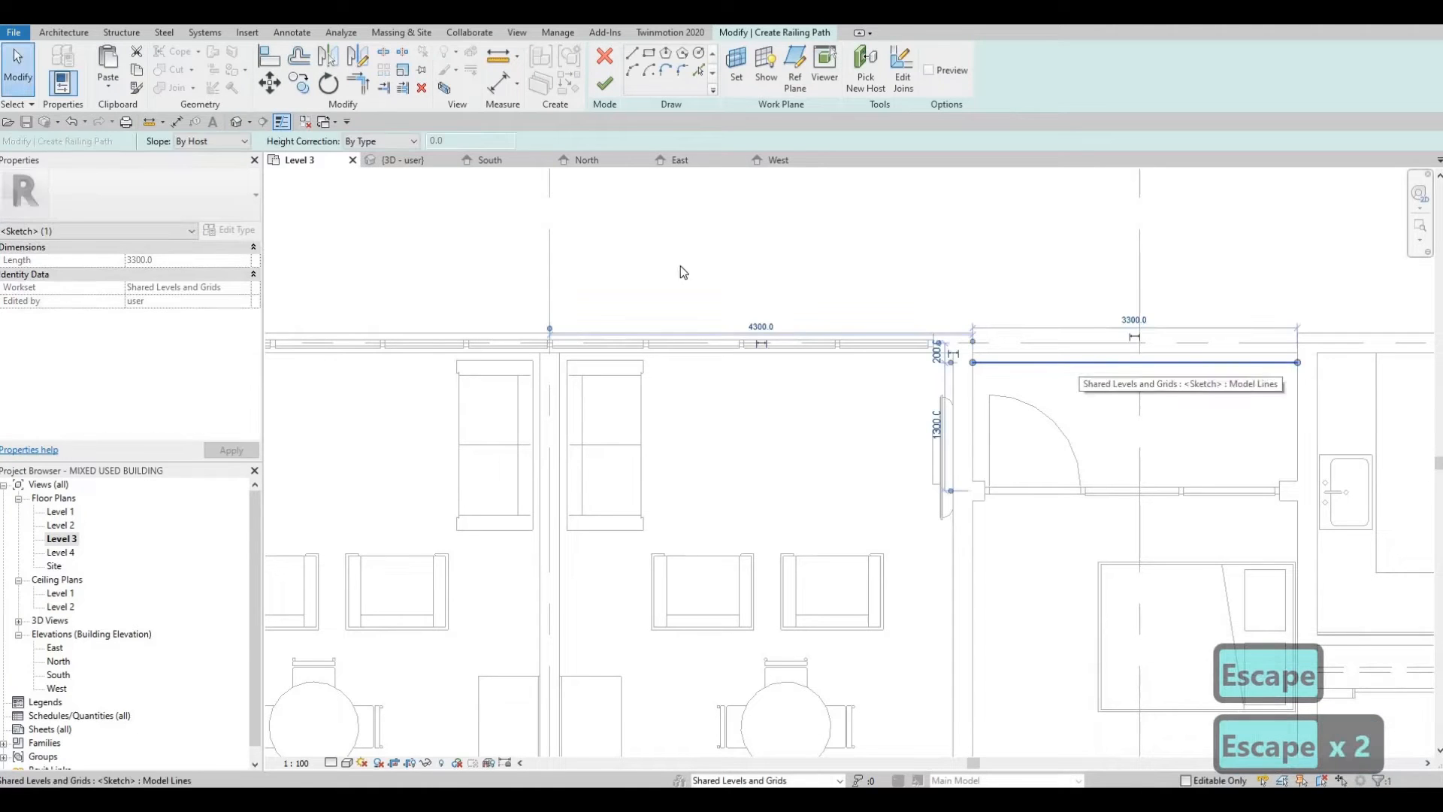
key("Delete")
left_click(608, 89)
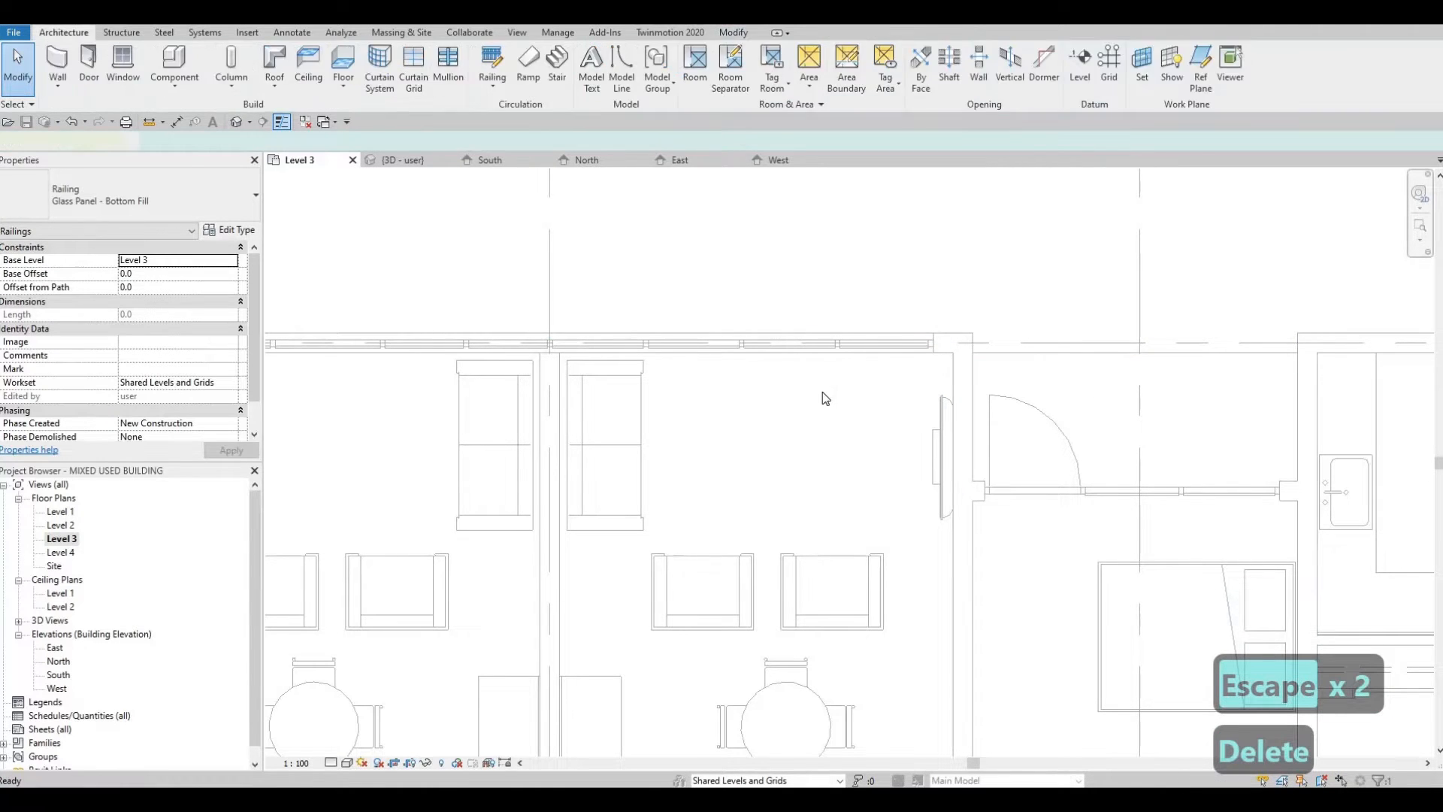
scroll(822, 391, "down", 2)
scroll(699, 368, "down", 1)
scroll(774, 412, "up", 3)
key("Escape")
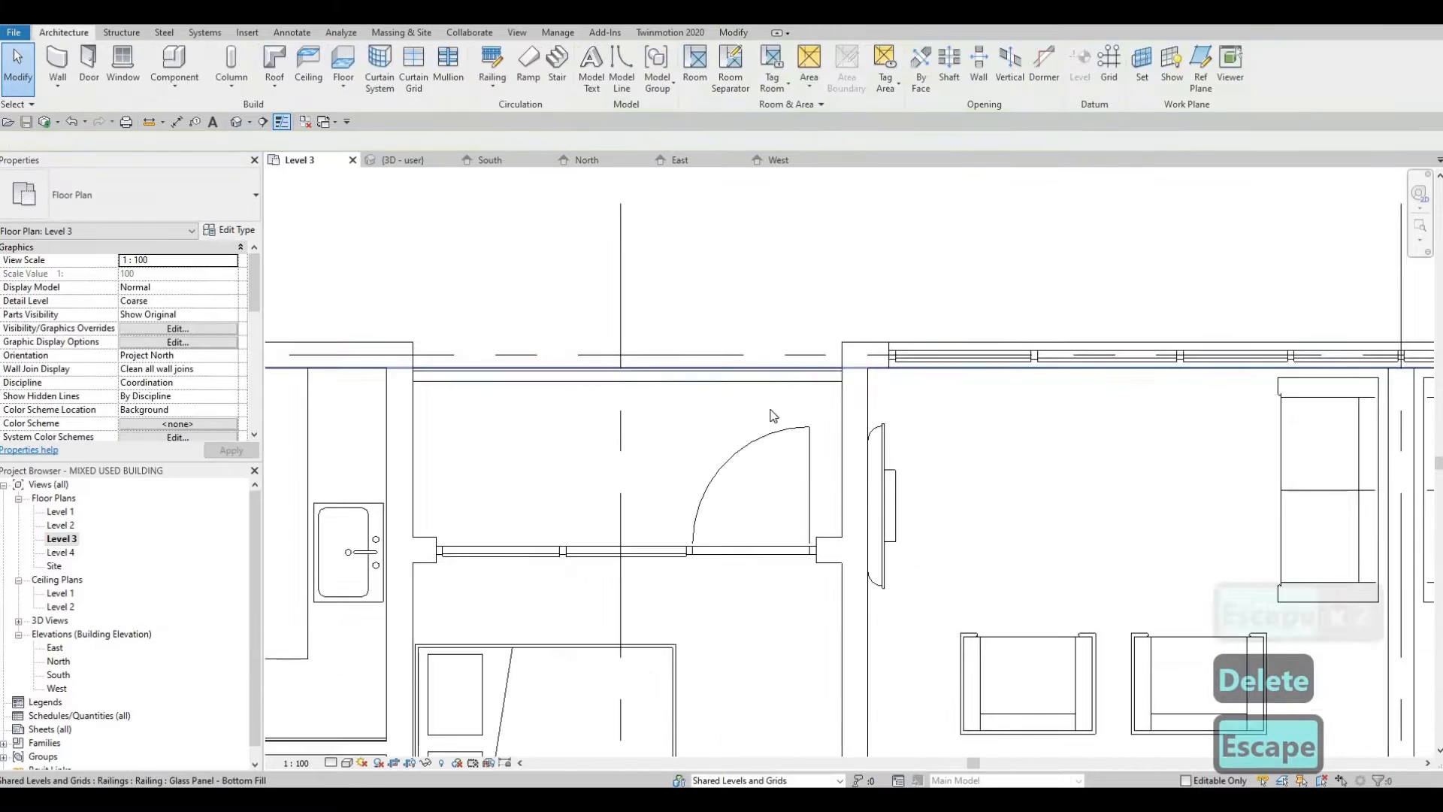
key("Escape")
Step: Create a separate Glass Panel - Bottom Fill railing, 3300 mm long, across the outer edge of the eastern north balcony
scroll(762, 340, "up", 1)
scroll(762, 341, "down", 3)
middle_click_drag(980, 280, 632, 258)
scroll(451, 379, "down", 1)
left_click(492, 70)
scroll(940, 322, "up", 4)
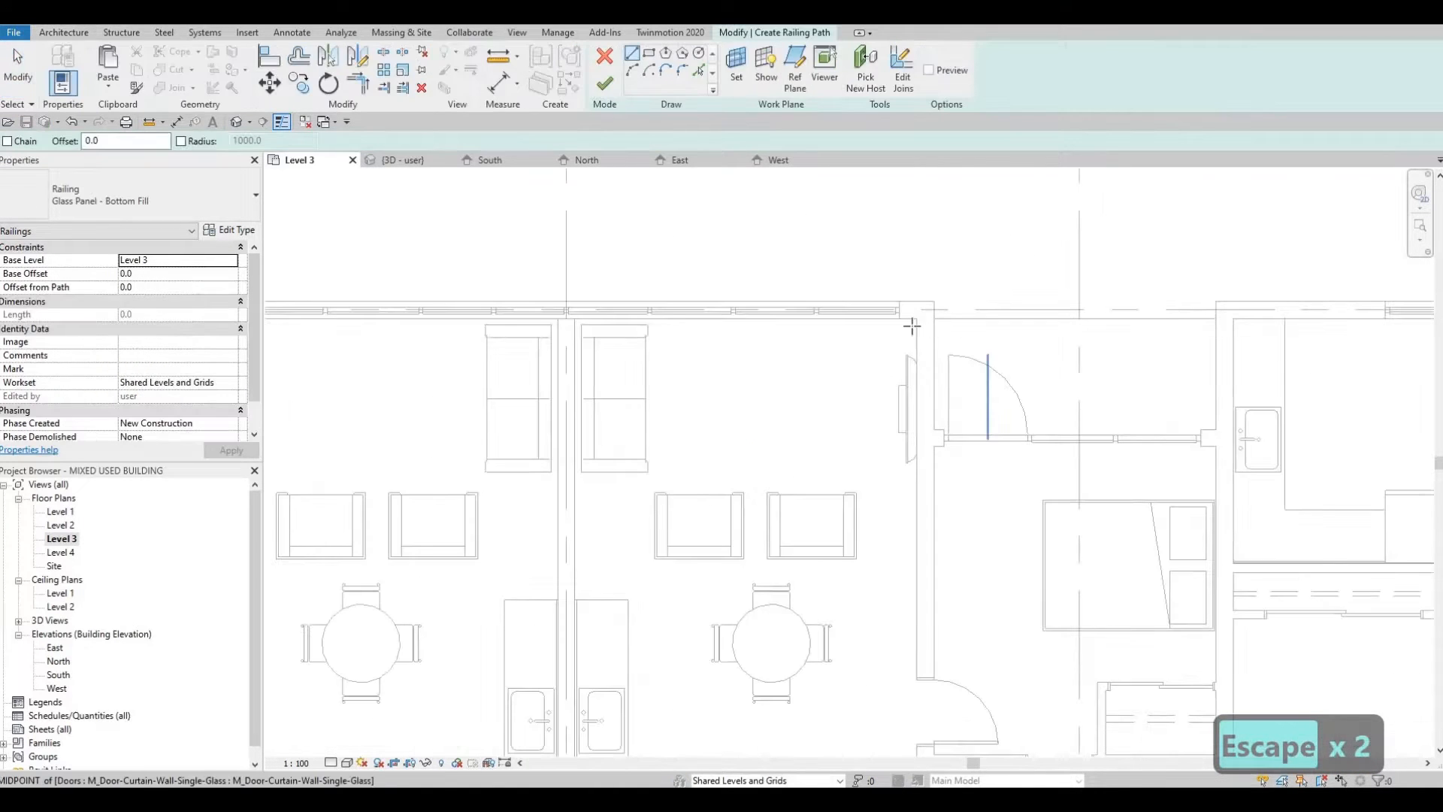
left_click(888, 323)
scroll(902, 331, "down", 3)
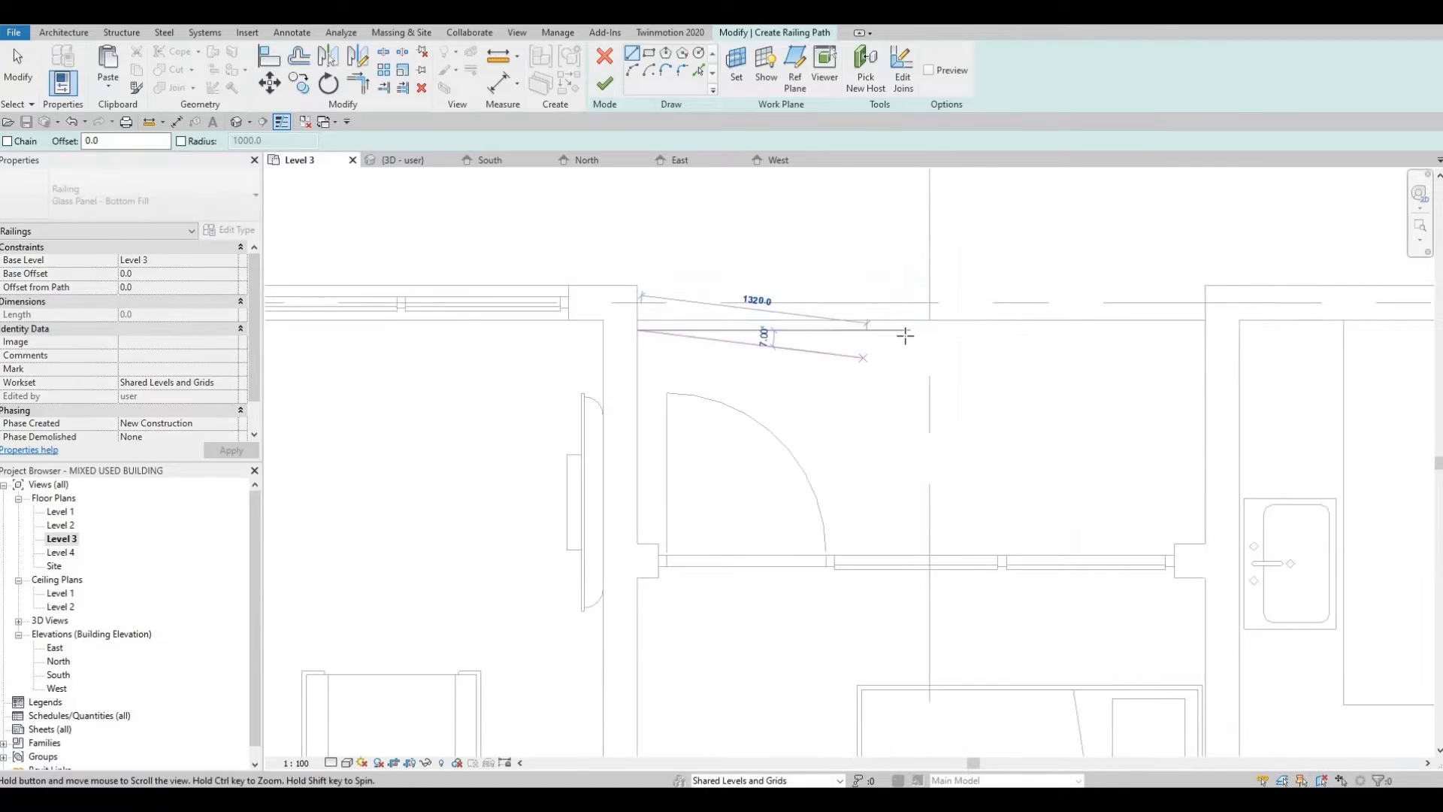
scroll(943, 322, "up", 3)
left_click(942, 331)
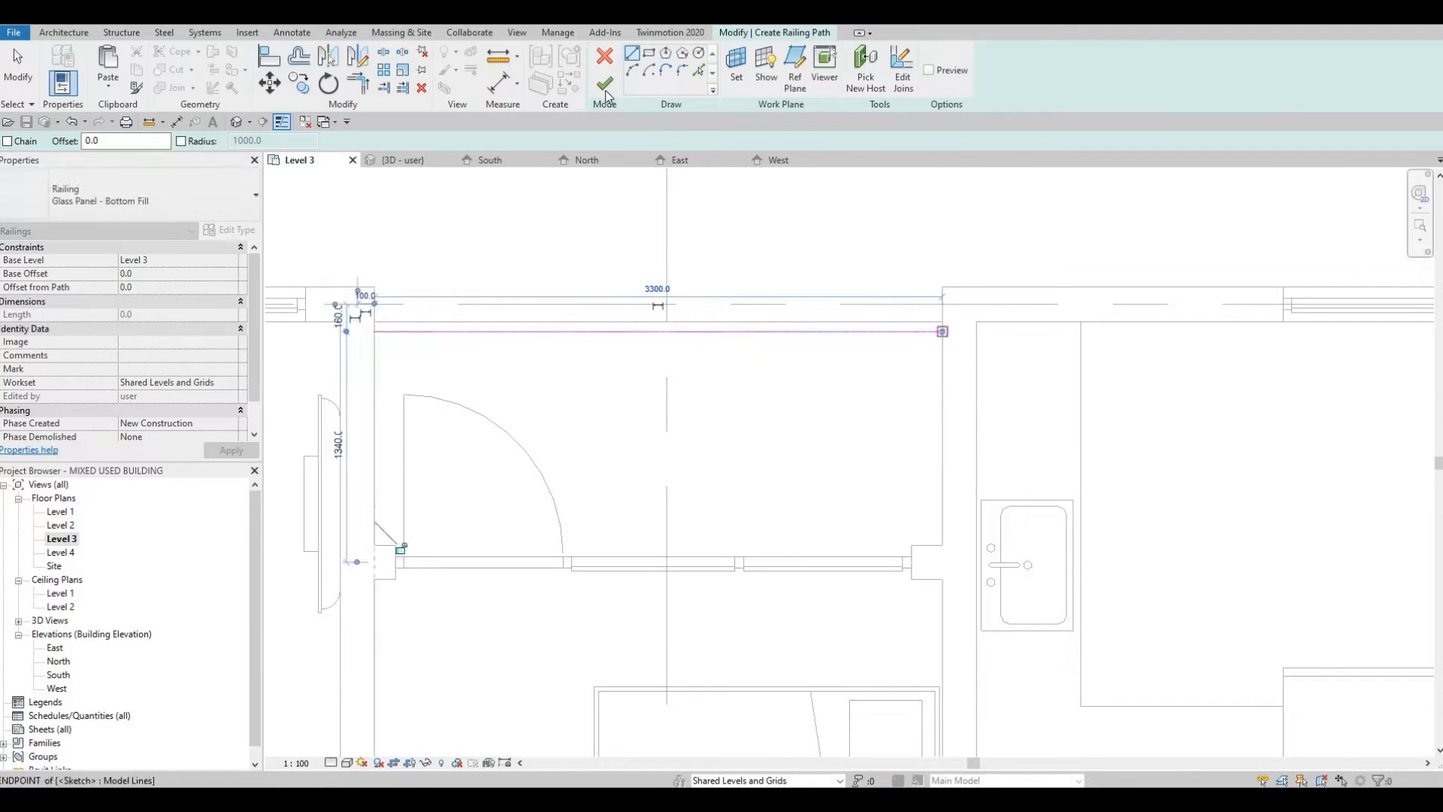
key("Escape")
left_click(604, 84)
Step: Create a straight Glass Panel - Bottom Fill railing along the full outer edge of the east balcony, between the two end walls
scroll(800, 293, "down", 2)
middle_click_drag(1206, 442, 481, 291)
scroll(489, 291, "down", 1)
middle_click_drag(843, 427, 669, 445)
middle_click_drag(736, 617, 722, 423)
scroll(696, 496, "down", 2)
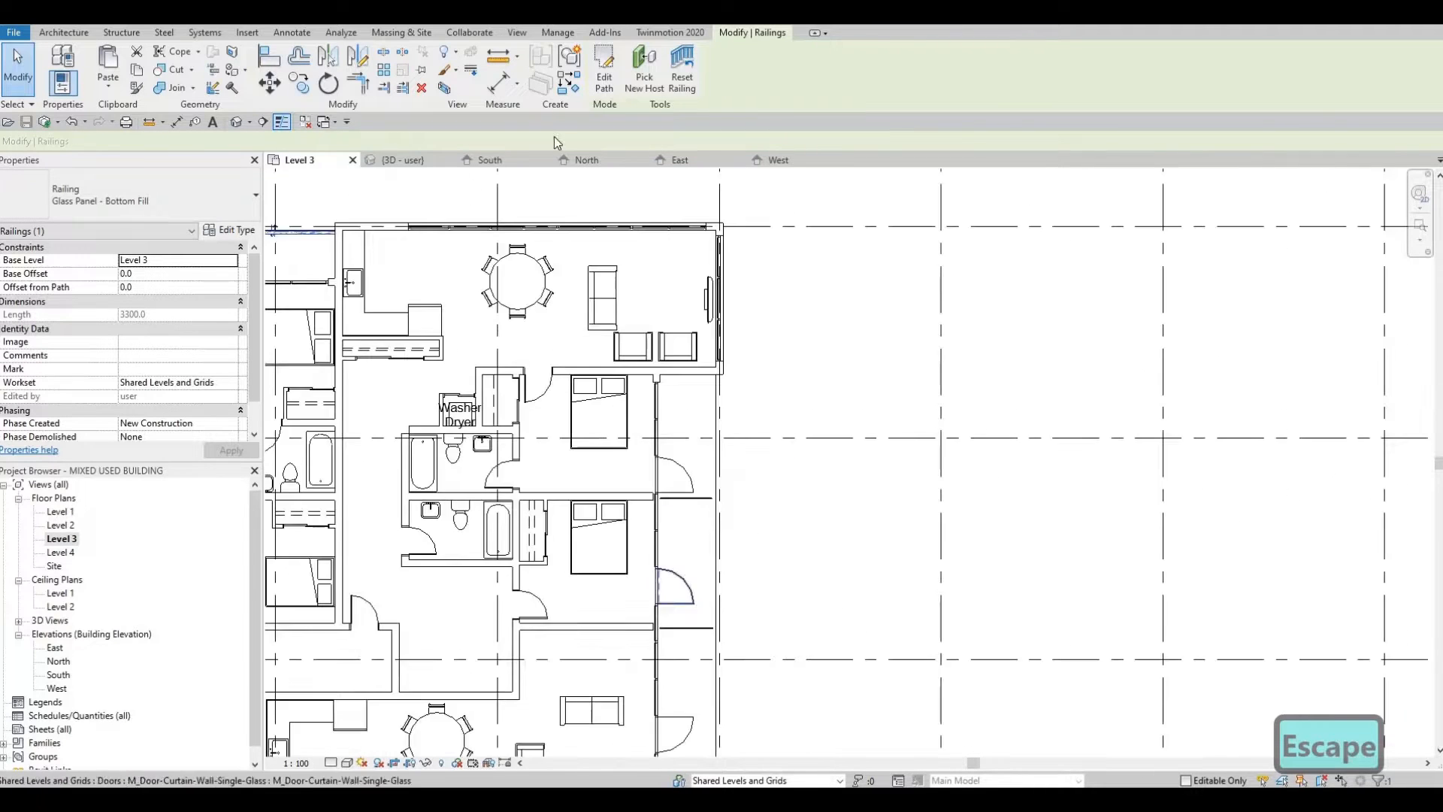
middle_click_drag(695, 499, 714, 343)
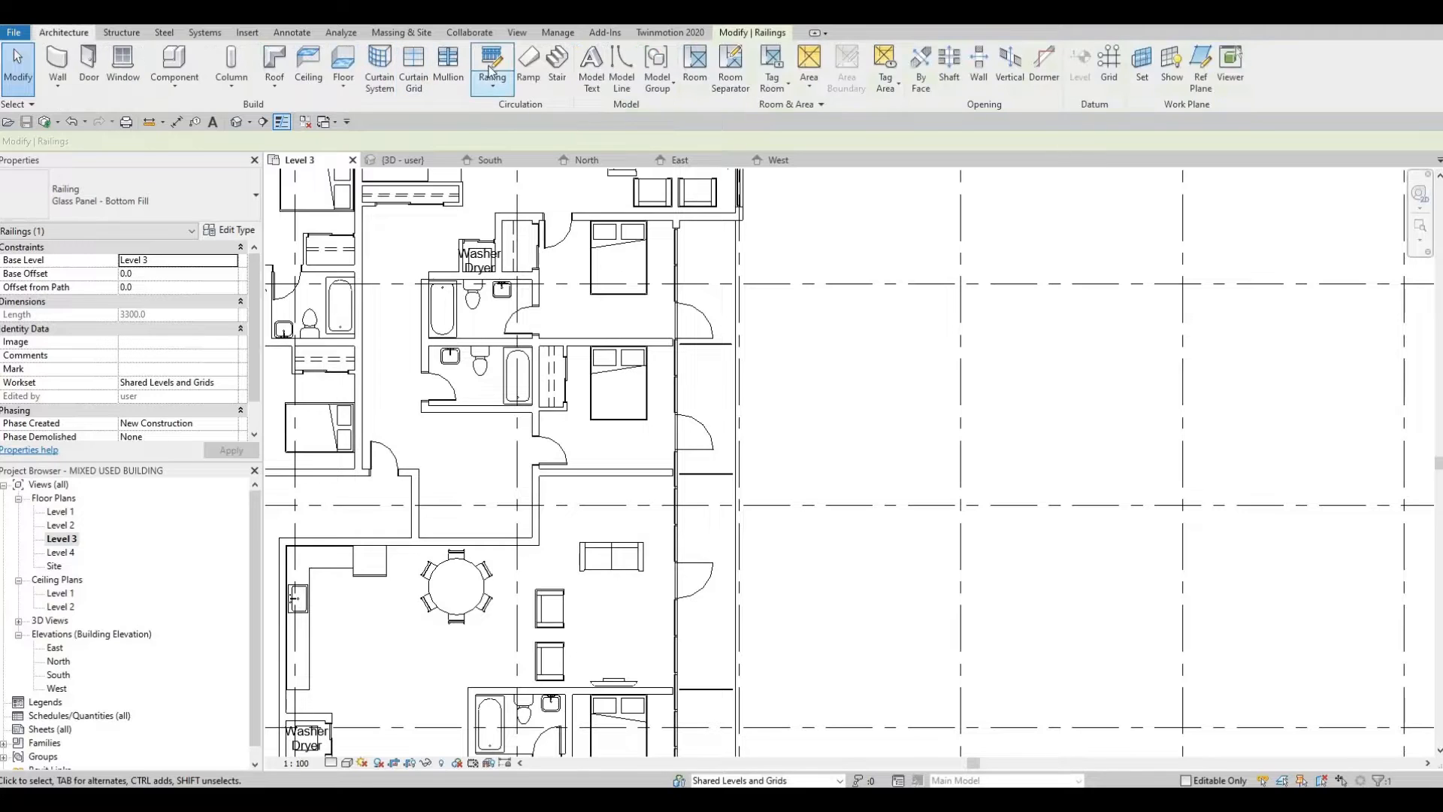
left_click(490, 72)
scroll(732, 256, "up", 4)
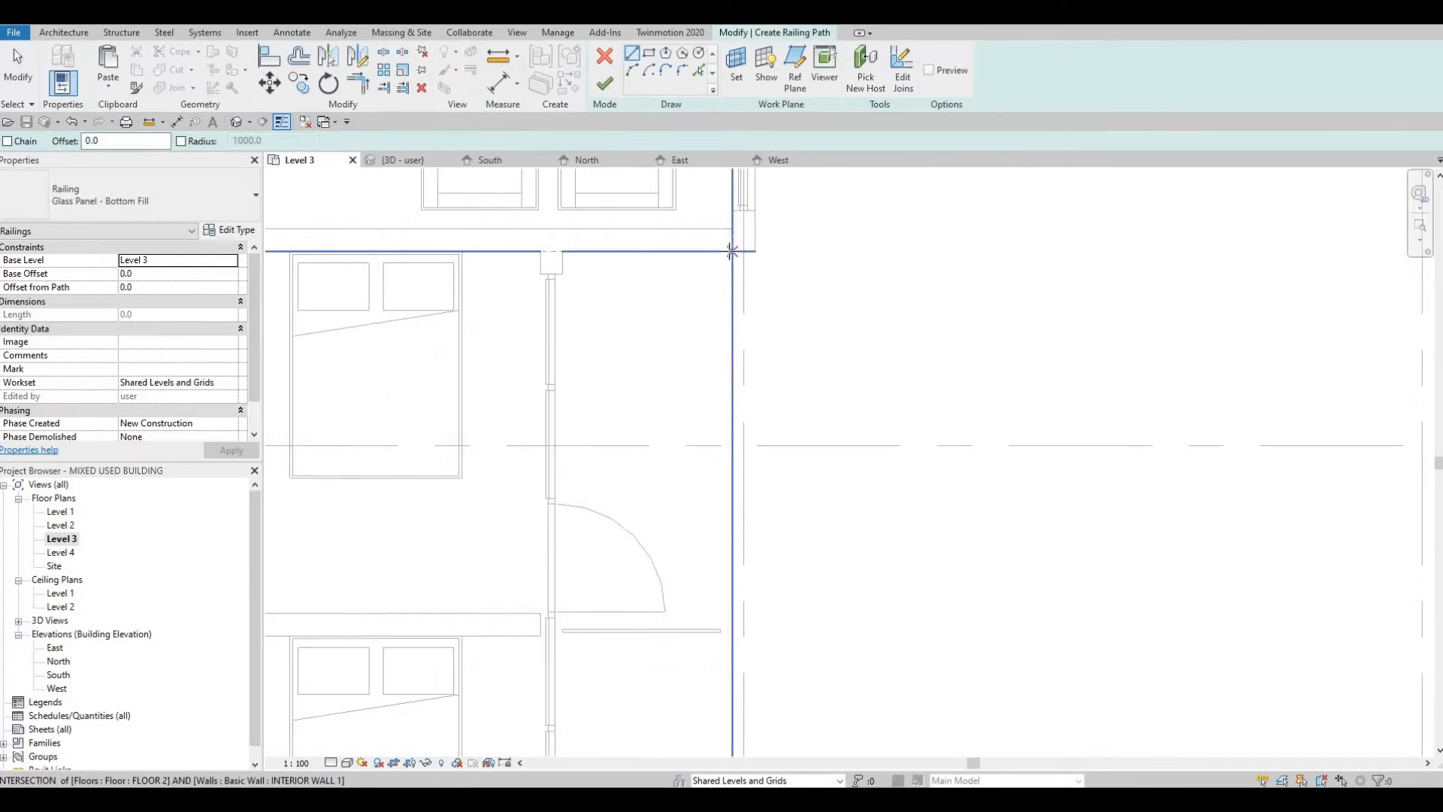
left_click(732, 251)
scroll(733, 251, "up", 2)
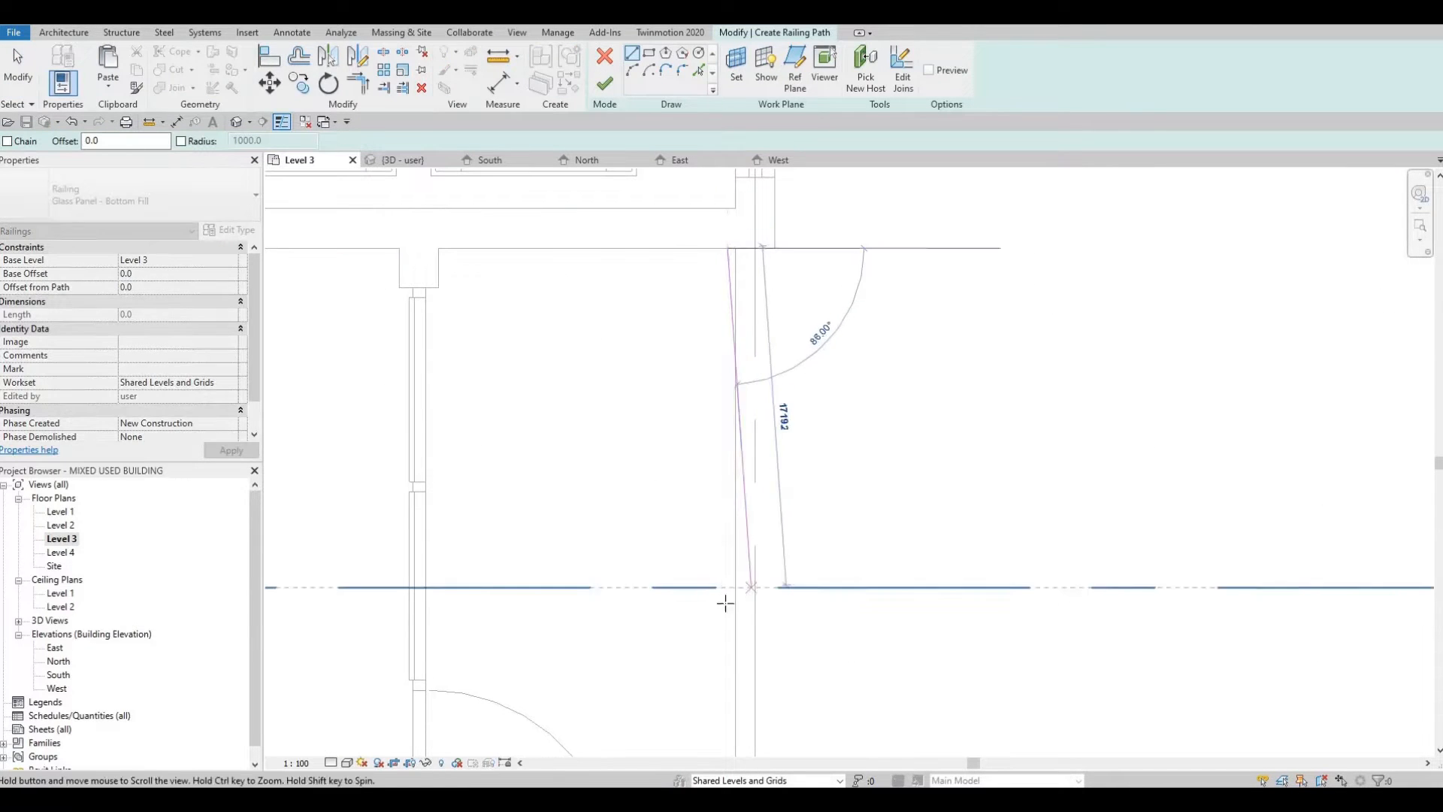
scroll(725, 604, "down", 5)
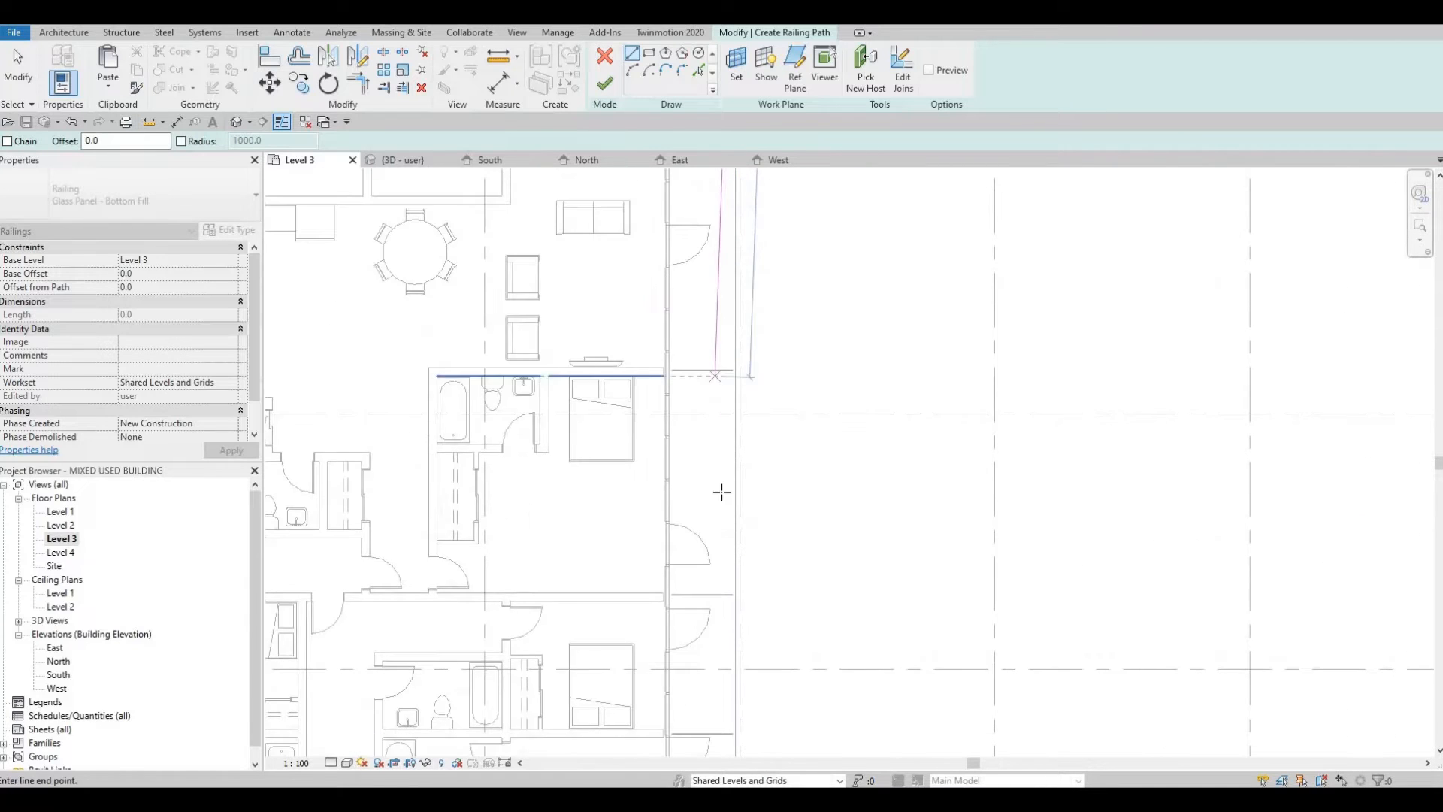
middle_click_drag(732, 621, 704, 255)
scroll(692, 553, "up", 3)
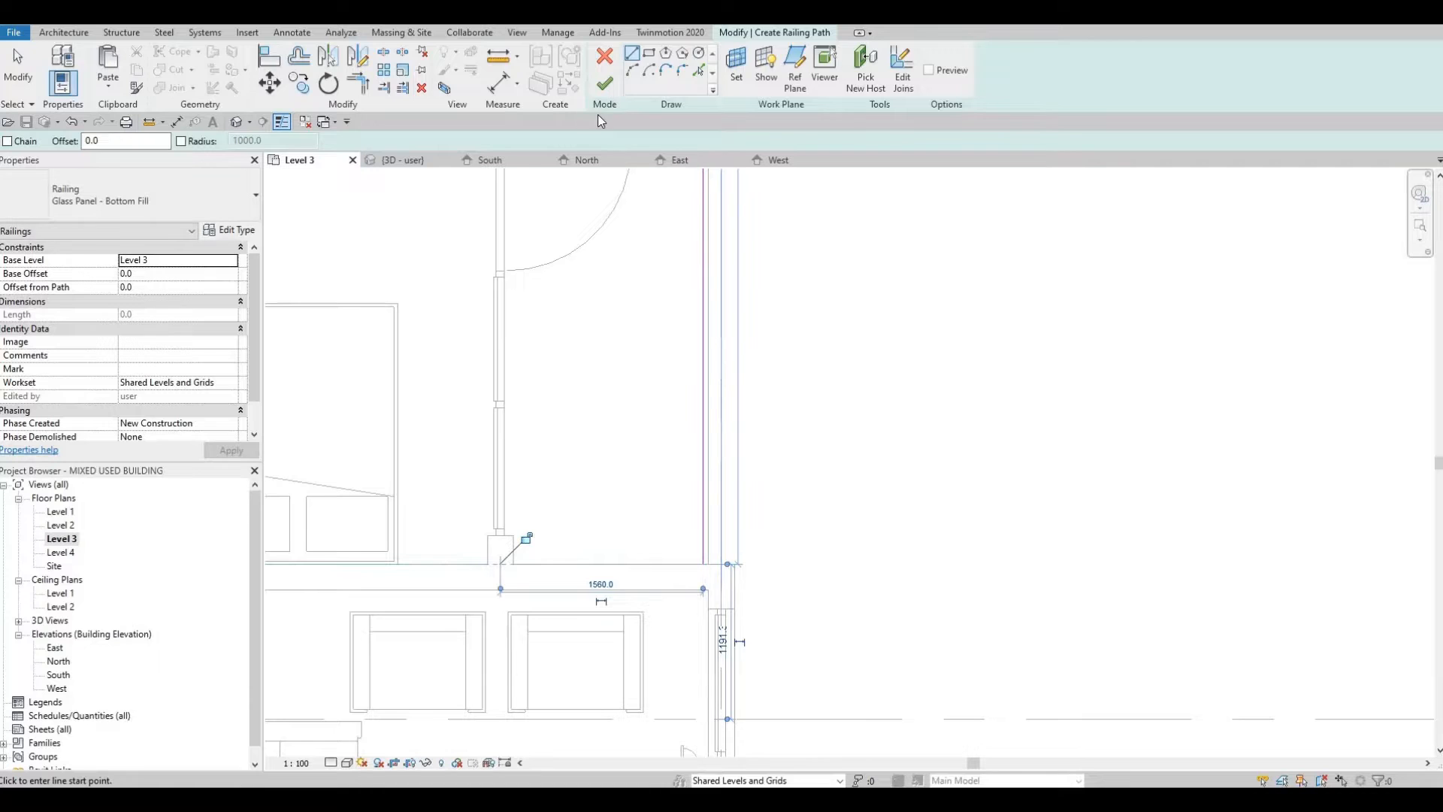
left_click(605, 82)
scroll(666, 319, "down", 3)
key("Escape")
Step: Create a 3300 mm Glass Panel - Bottom Fill railing between the side walls of the eastern south balcony
scroll(854, 463, "down", 2)
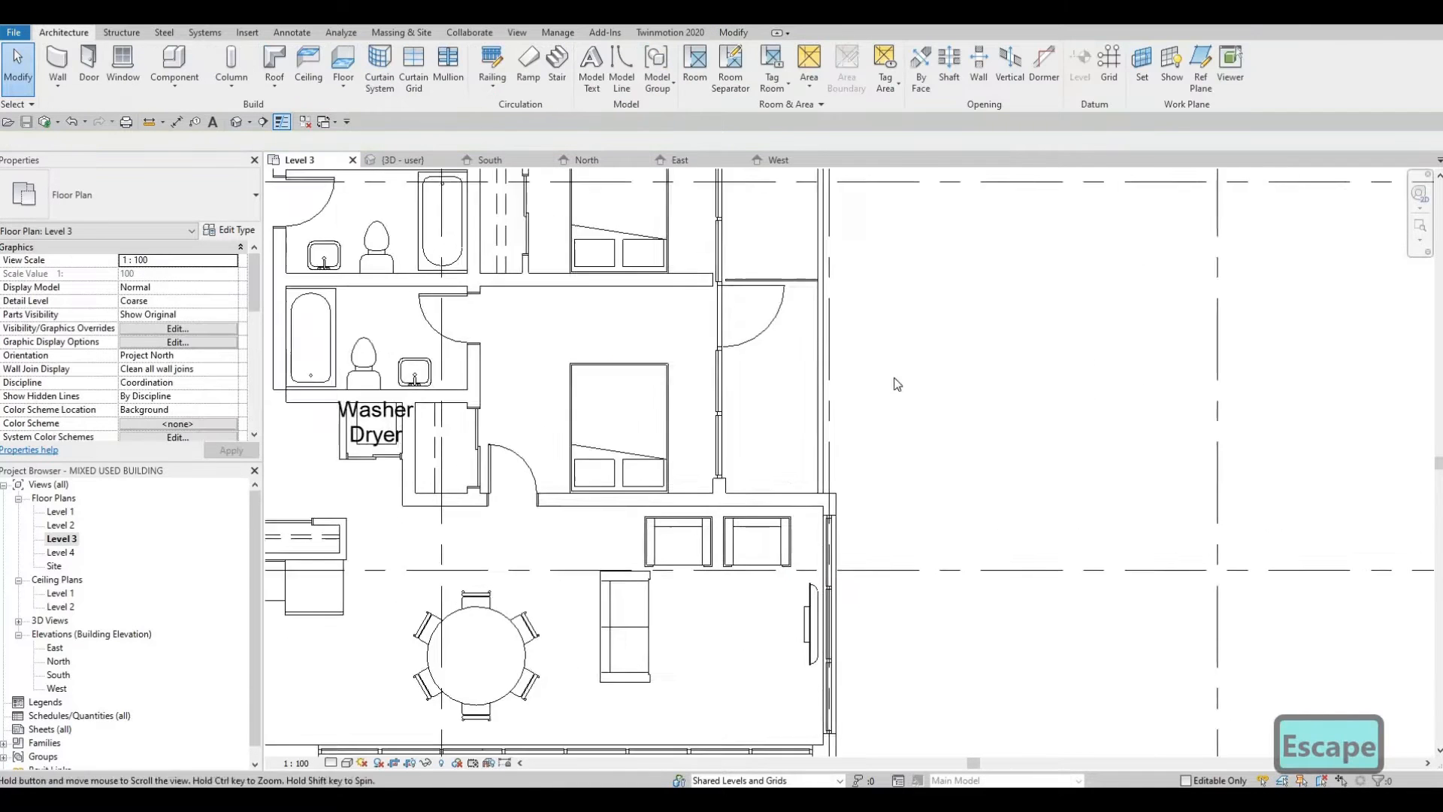
middle_click_drag(854, 462, 1028, 368)
scroll(902, 525, "down", 1)
middle_click_drag(902, 524, 999, 531)
scroll(891, 506, "up", 3)
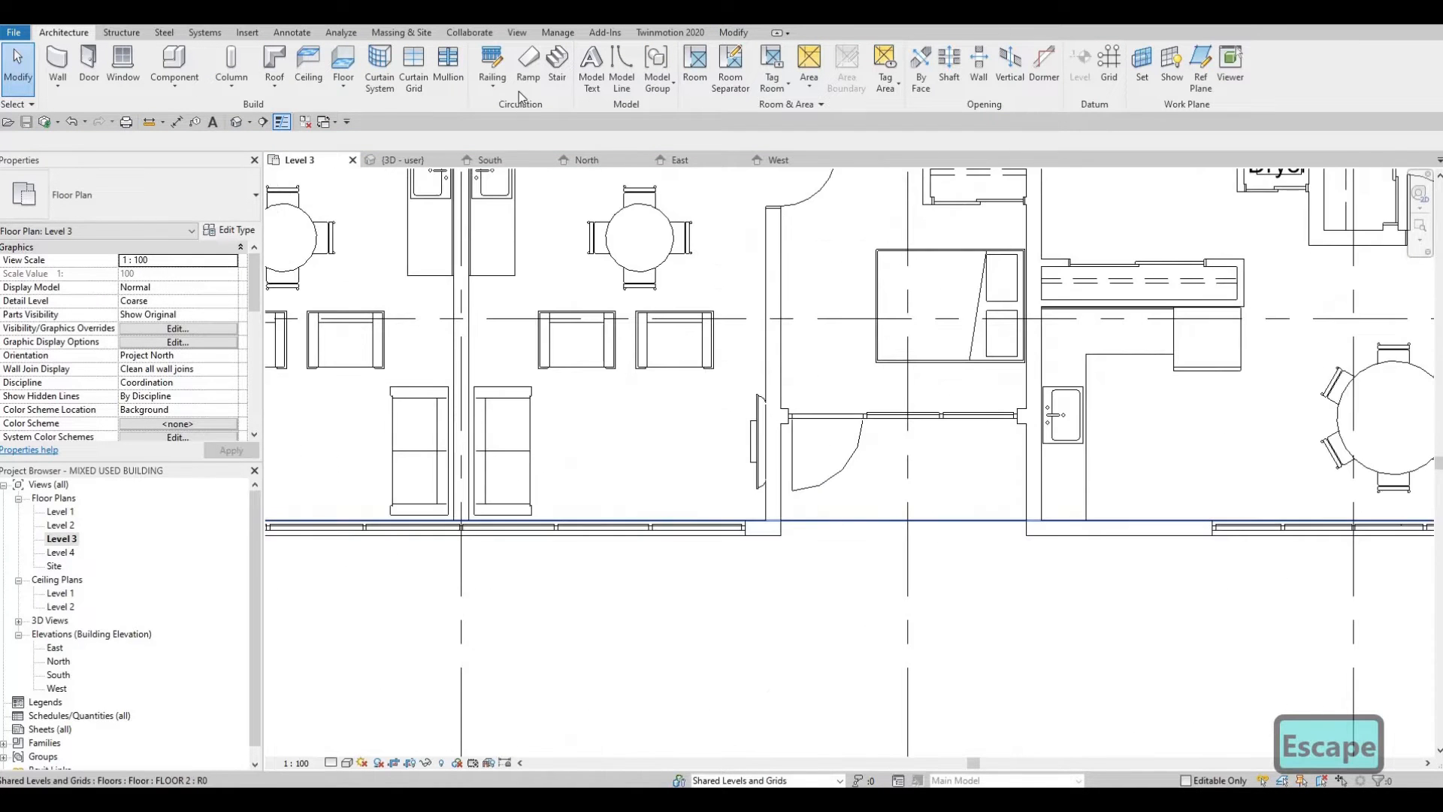
scroll(929, 414, "up", 2)
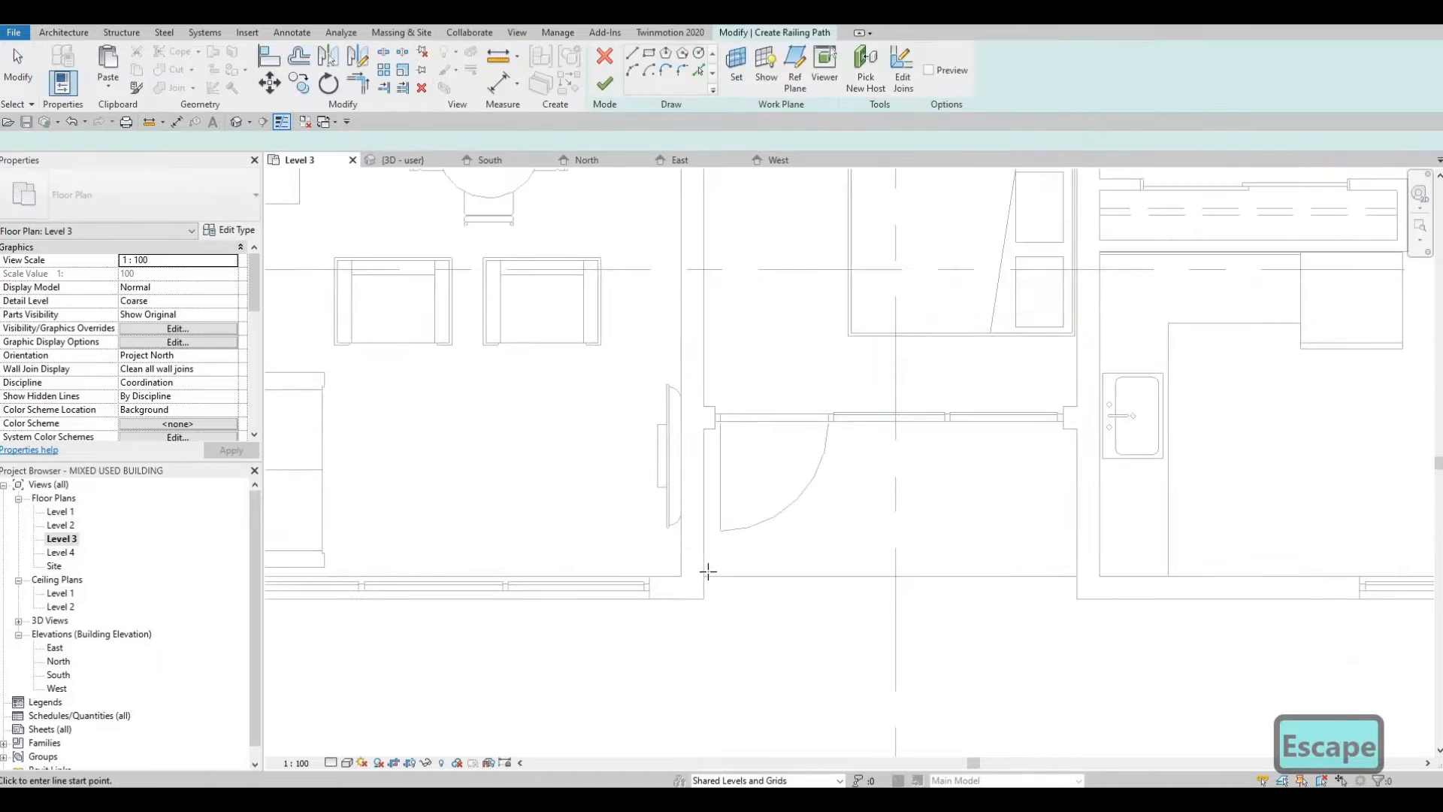
left_click(717, 571)
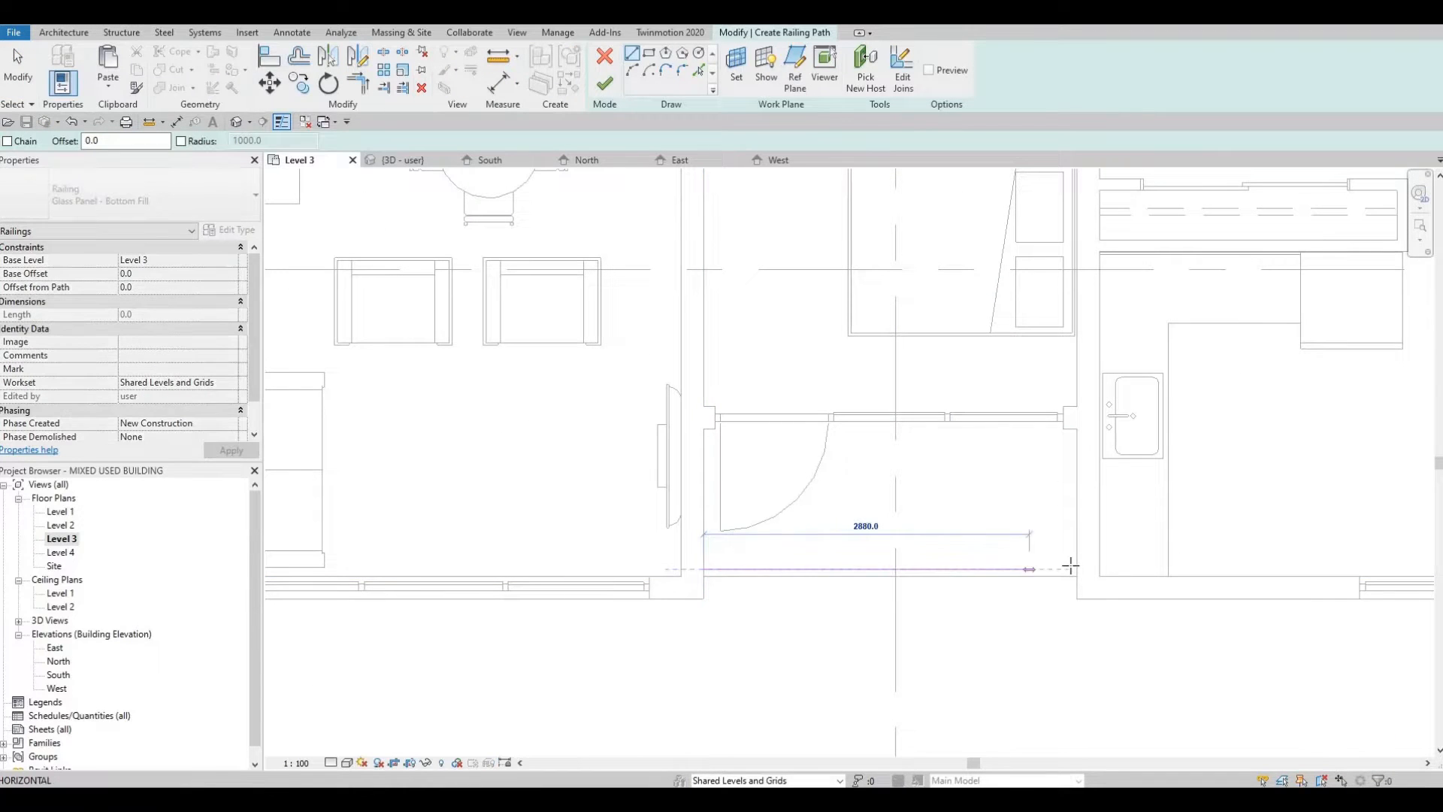
left_click(1076, 569)
key("Escape")
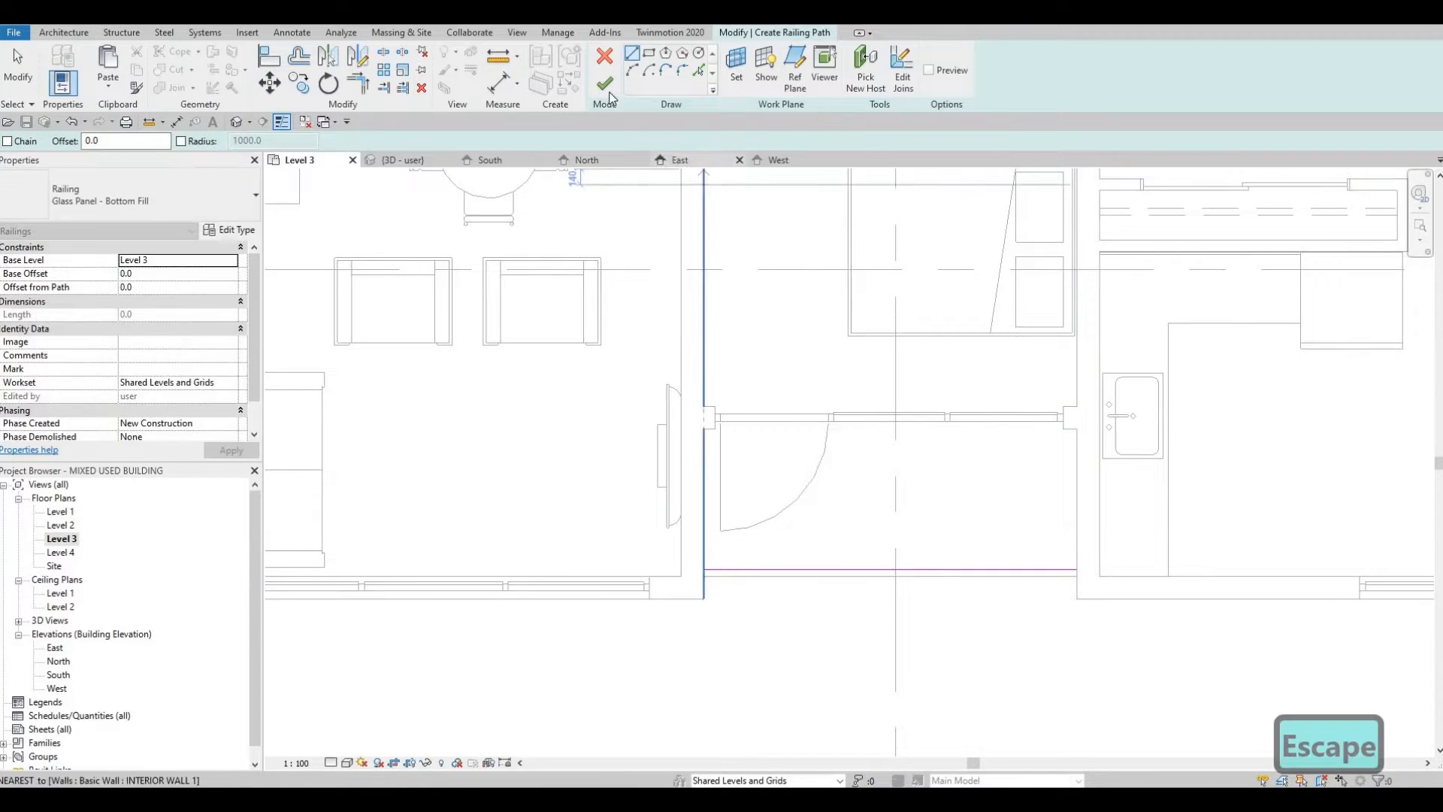
left_click(605, 82)
Step: Create a 3300 mm Glass Panel - Bottom Fill railing from wall to wall across the western south balcony
scroll(663, 535, "down", 2)
middle_click_drag(664, 535, 1052, 511)
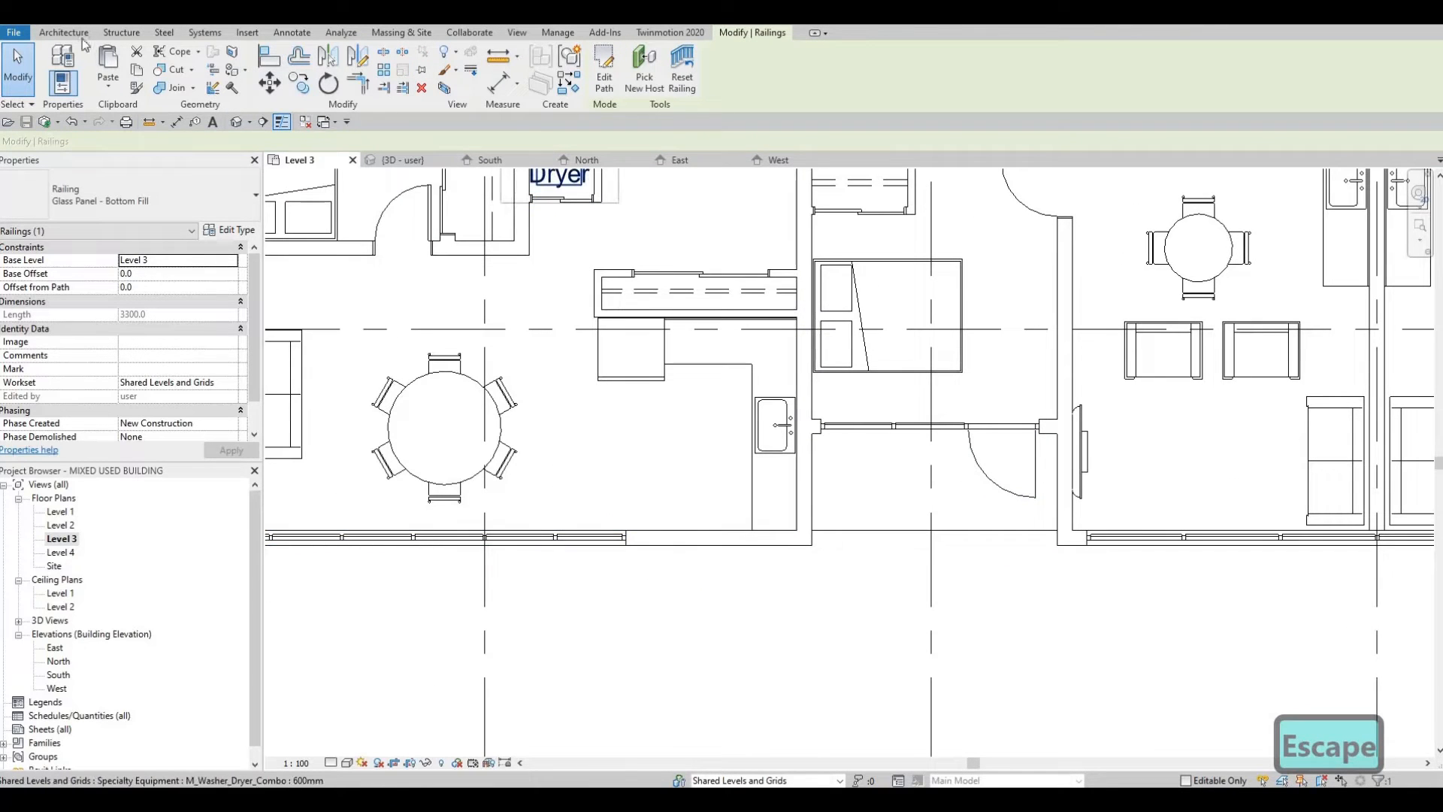
left_click(81, 35)
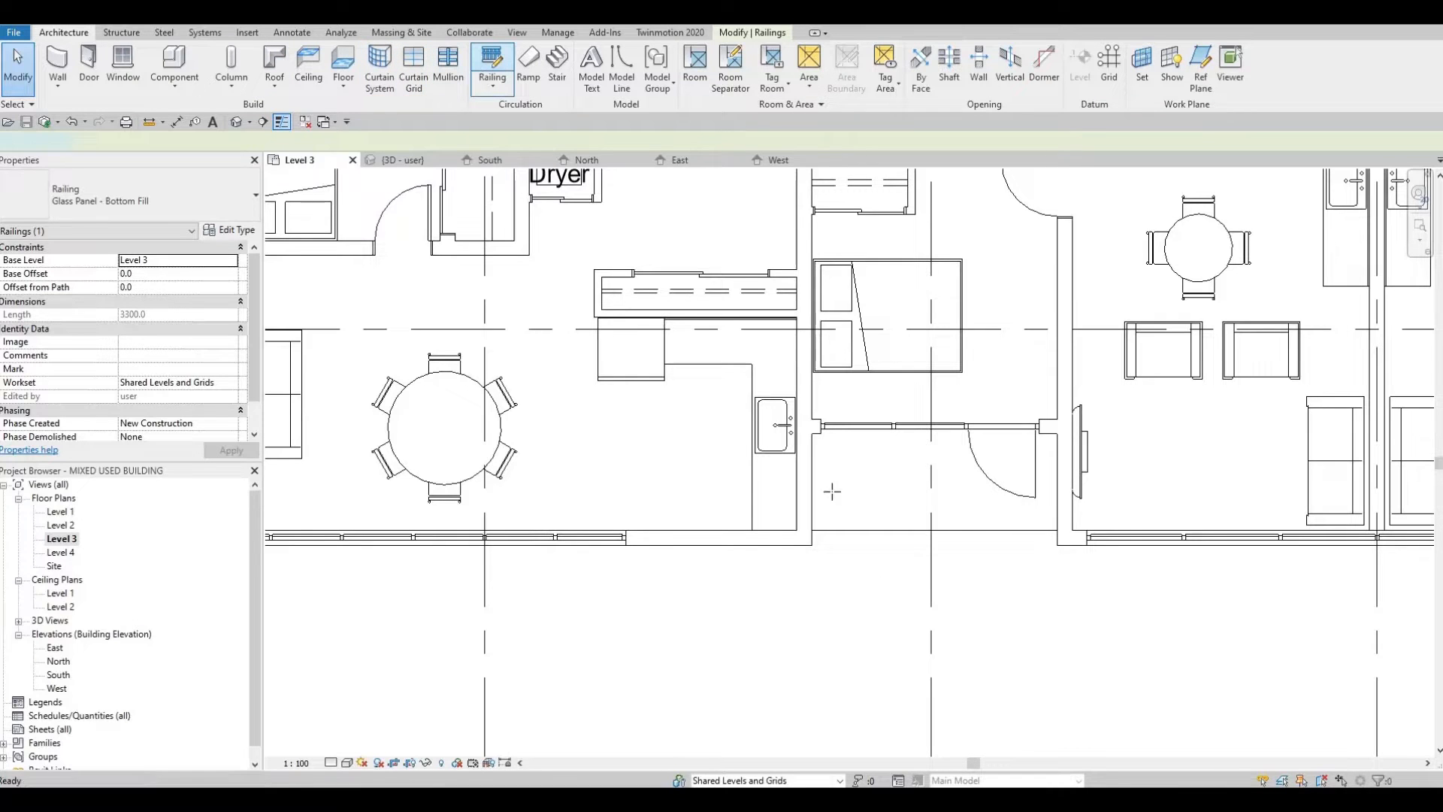
scroll(734, 499, "up", 5)
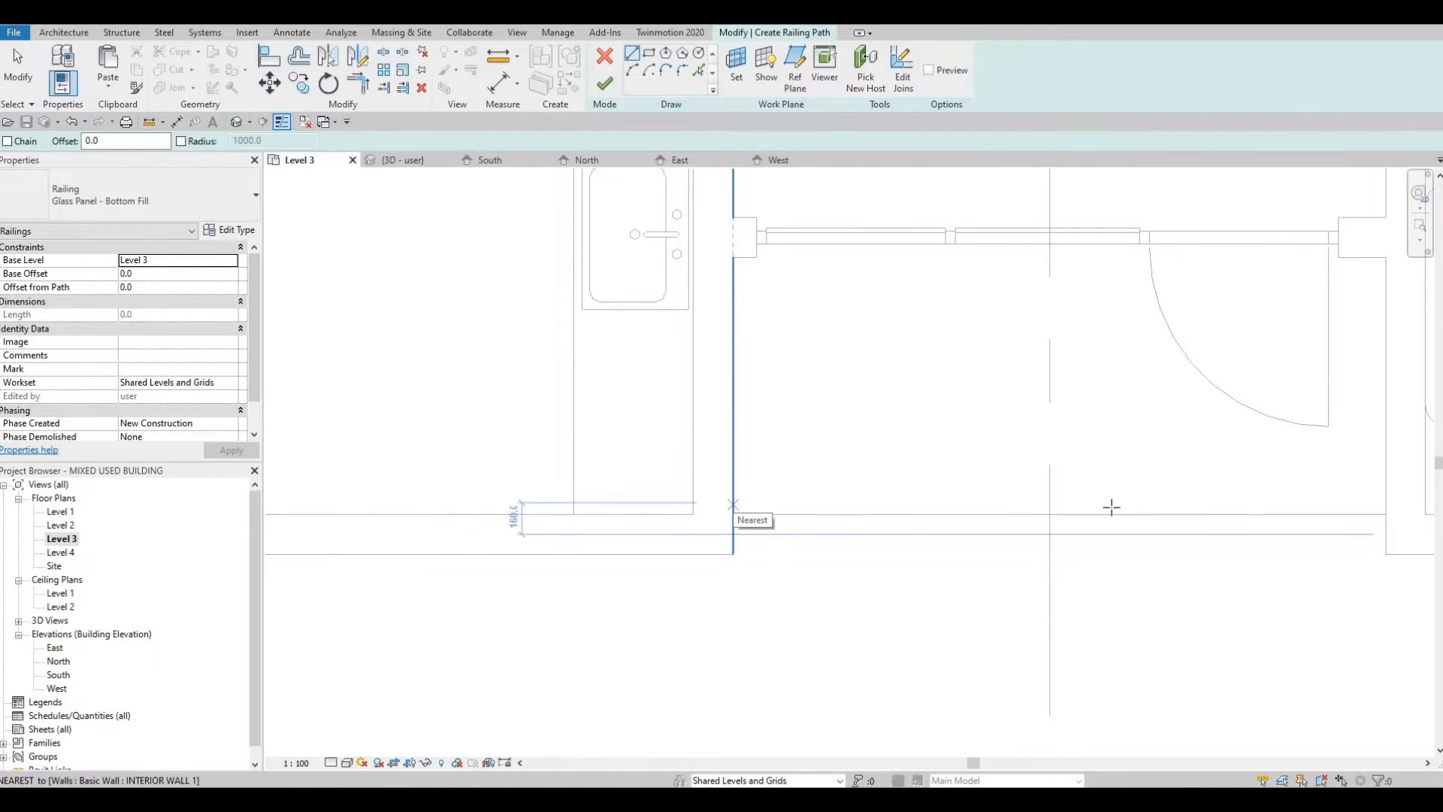
left_click(733, 504)
middle_click_drag(1374, 495, 1146, 508)
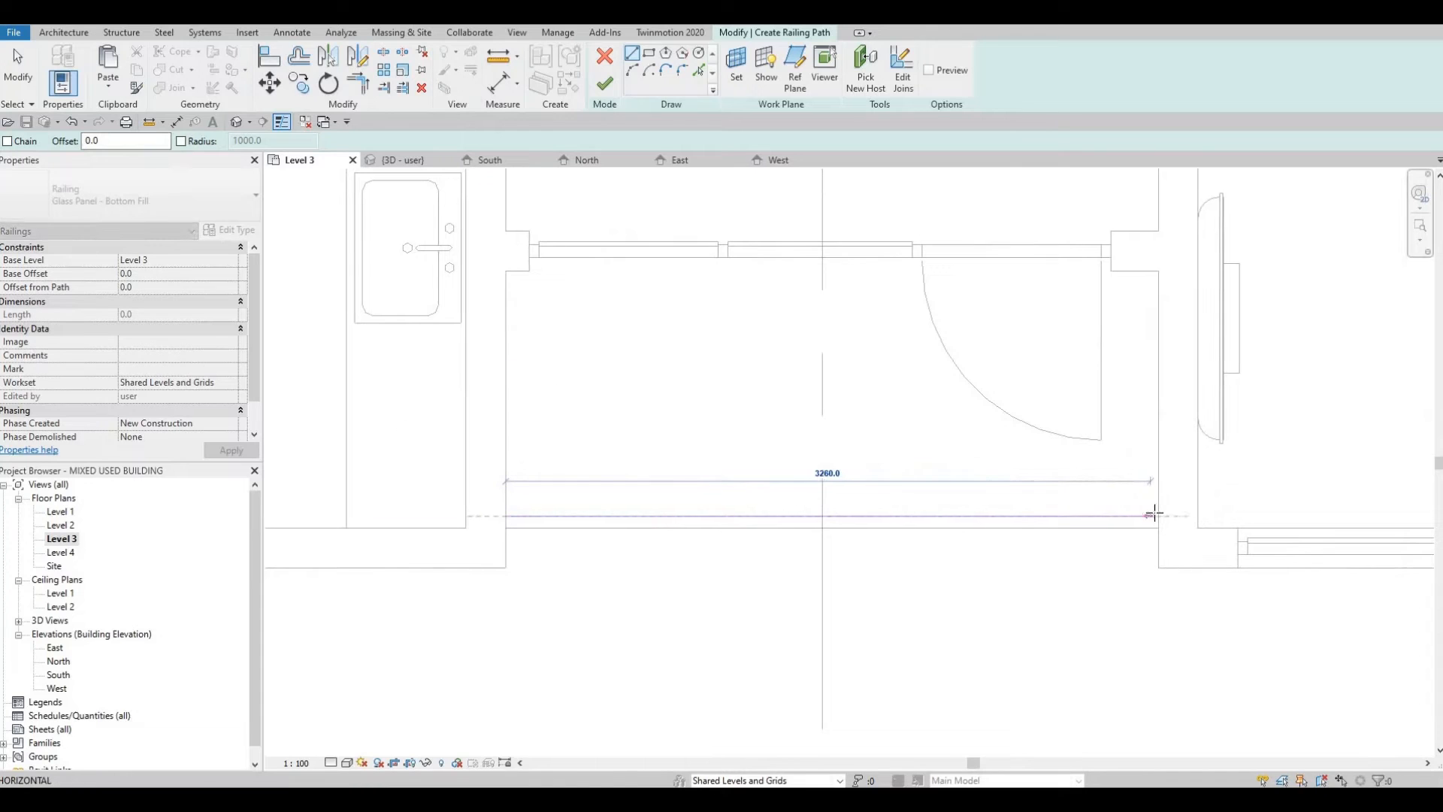
left_click(1153, 513)
key("Escape")
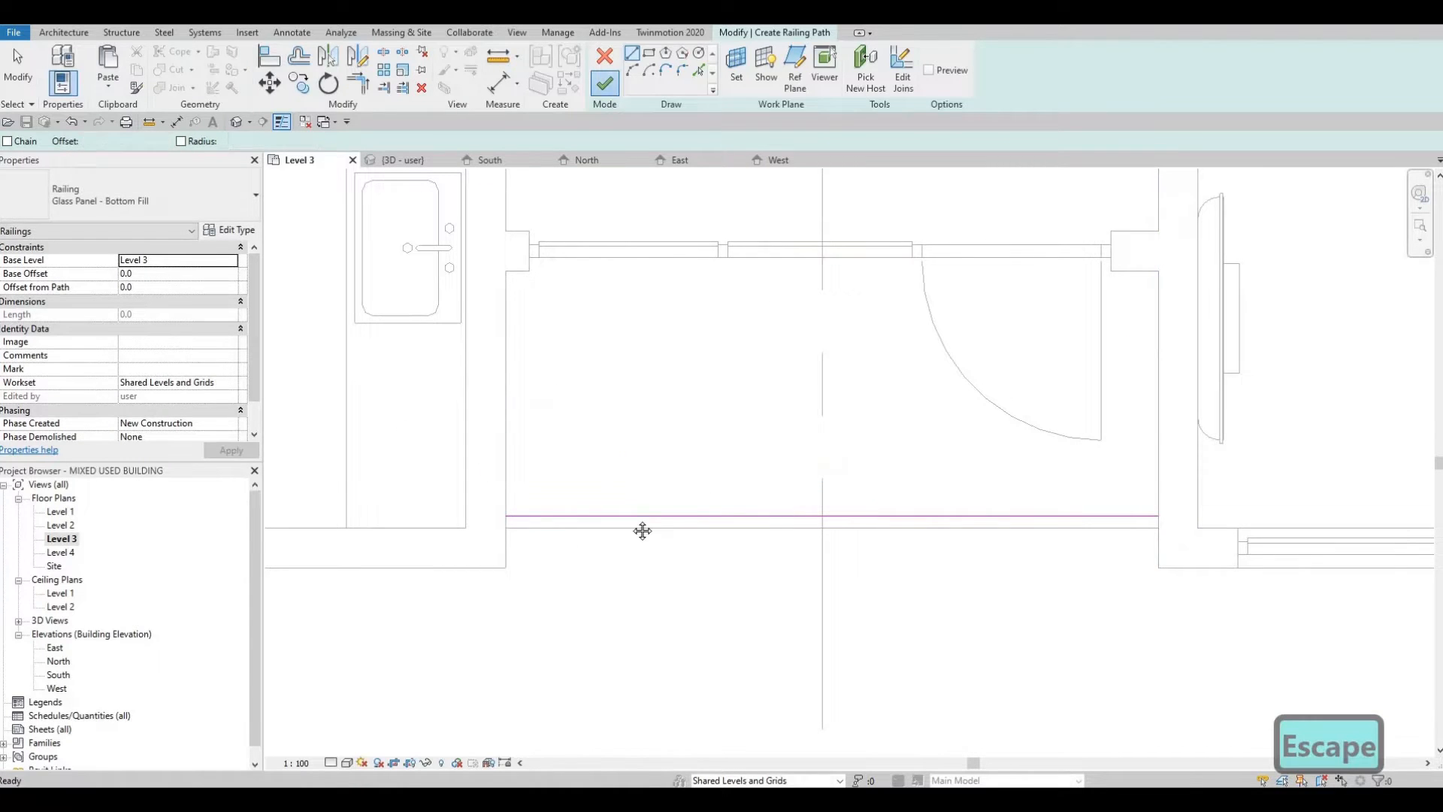
Step: Create a Glass Panel - Bottom Fill railing about 24,524 mm long along the outer edge of the west balcony, between its end walls
mouse_move(642, 530)
middle_mouse_down()
mouse_move(822, 506)
mouse_move(1086, 511)
middle_mouse_up()
scroll(792, 515, "down", 3)
middle_click_drag(792, 515, 1105, 526)
middle_click_drag(587, 412, 875, 395)
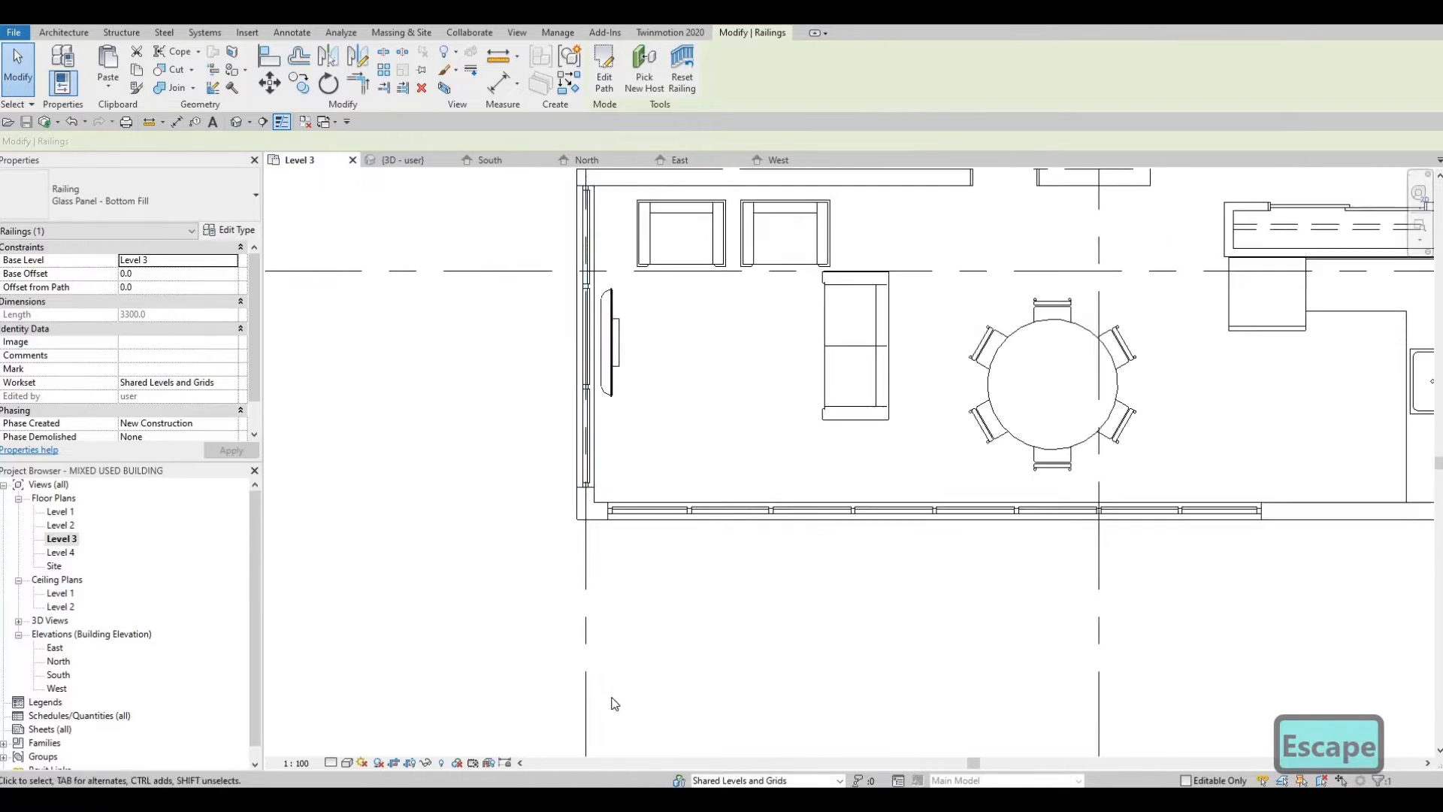
middle_click_drag(598, 557, 598, 714)
scroll(598, 714, "down", 2)
middle_click_drag(601, 496, 592, 642)
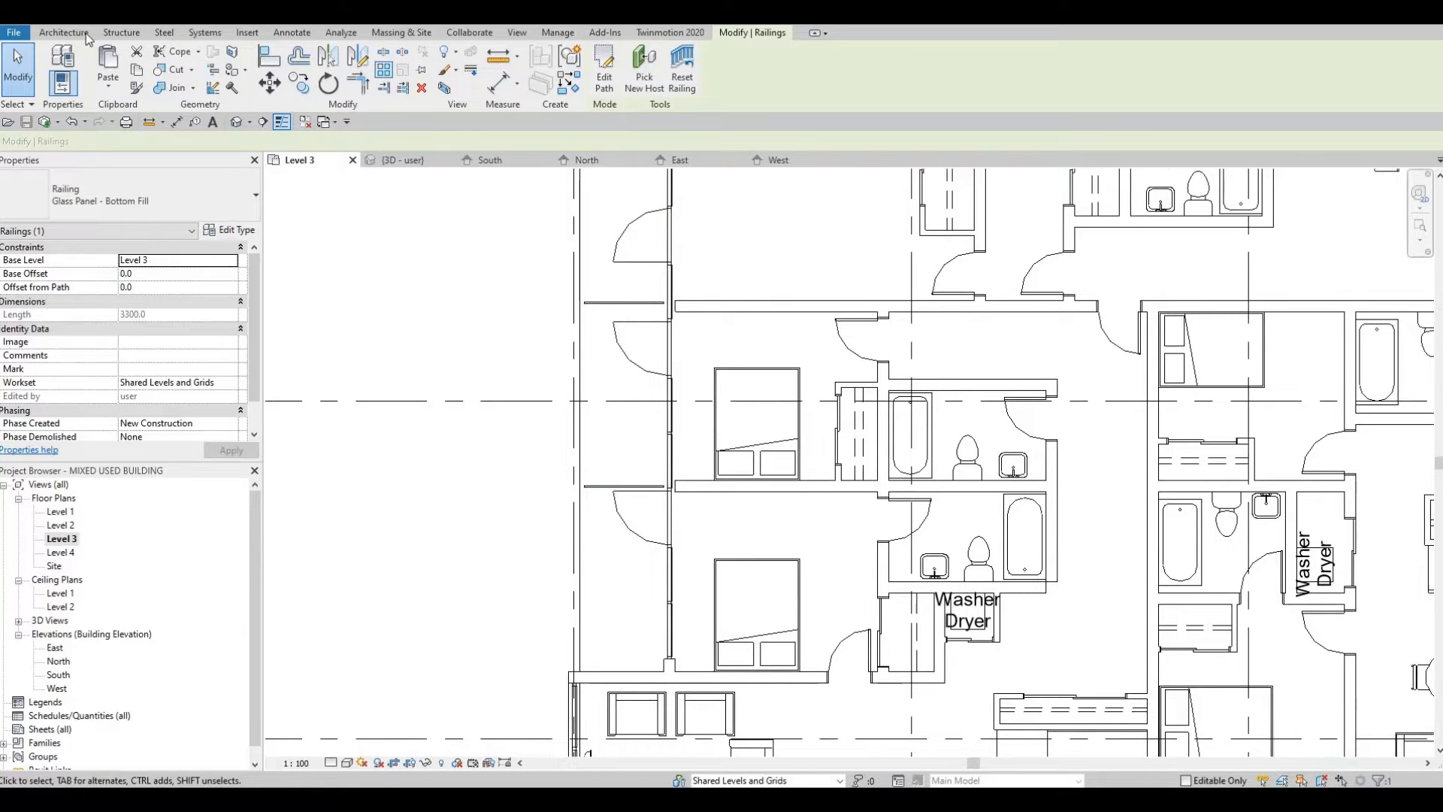
left_click(487, 66)
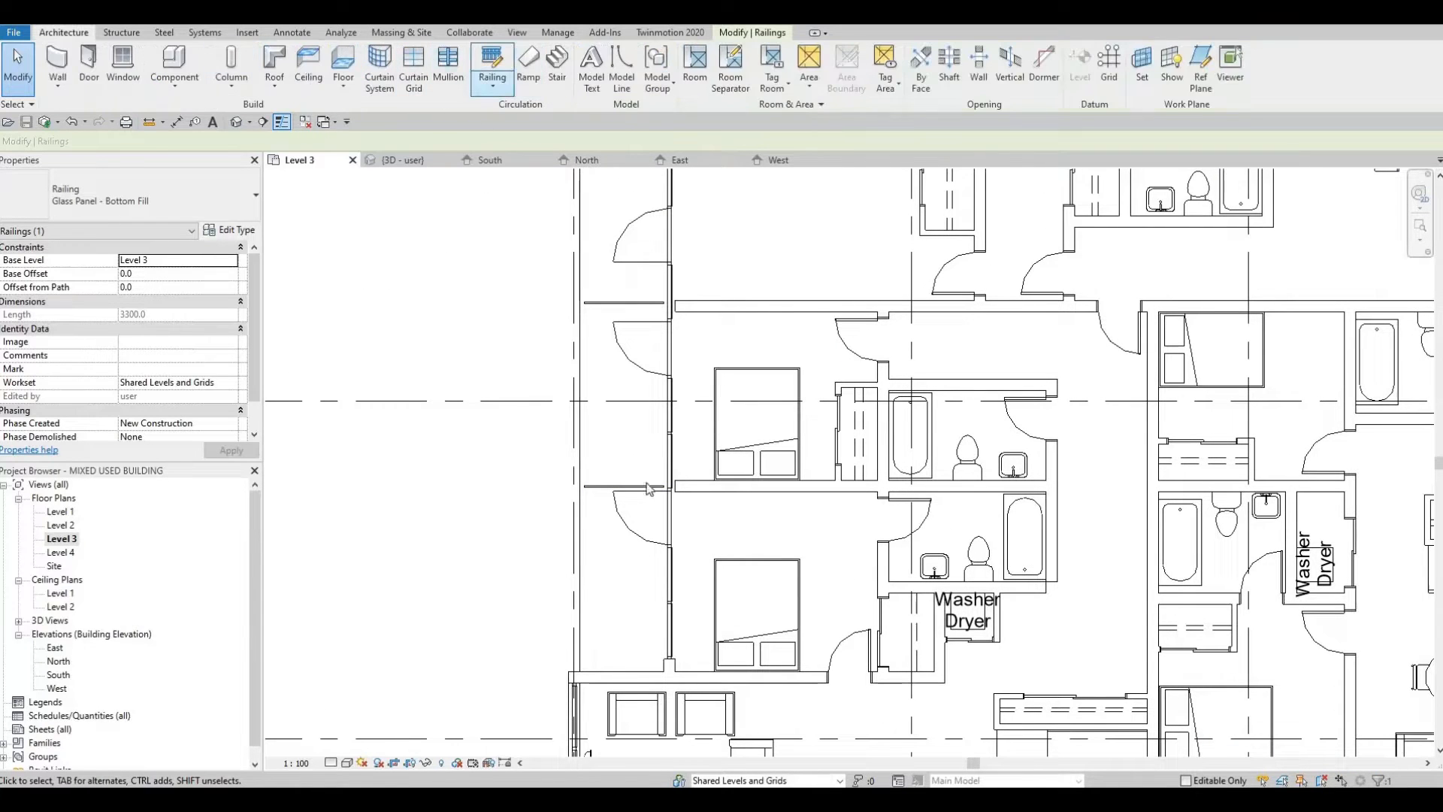
scroll(601, 635, "up", 5)
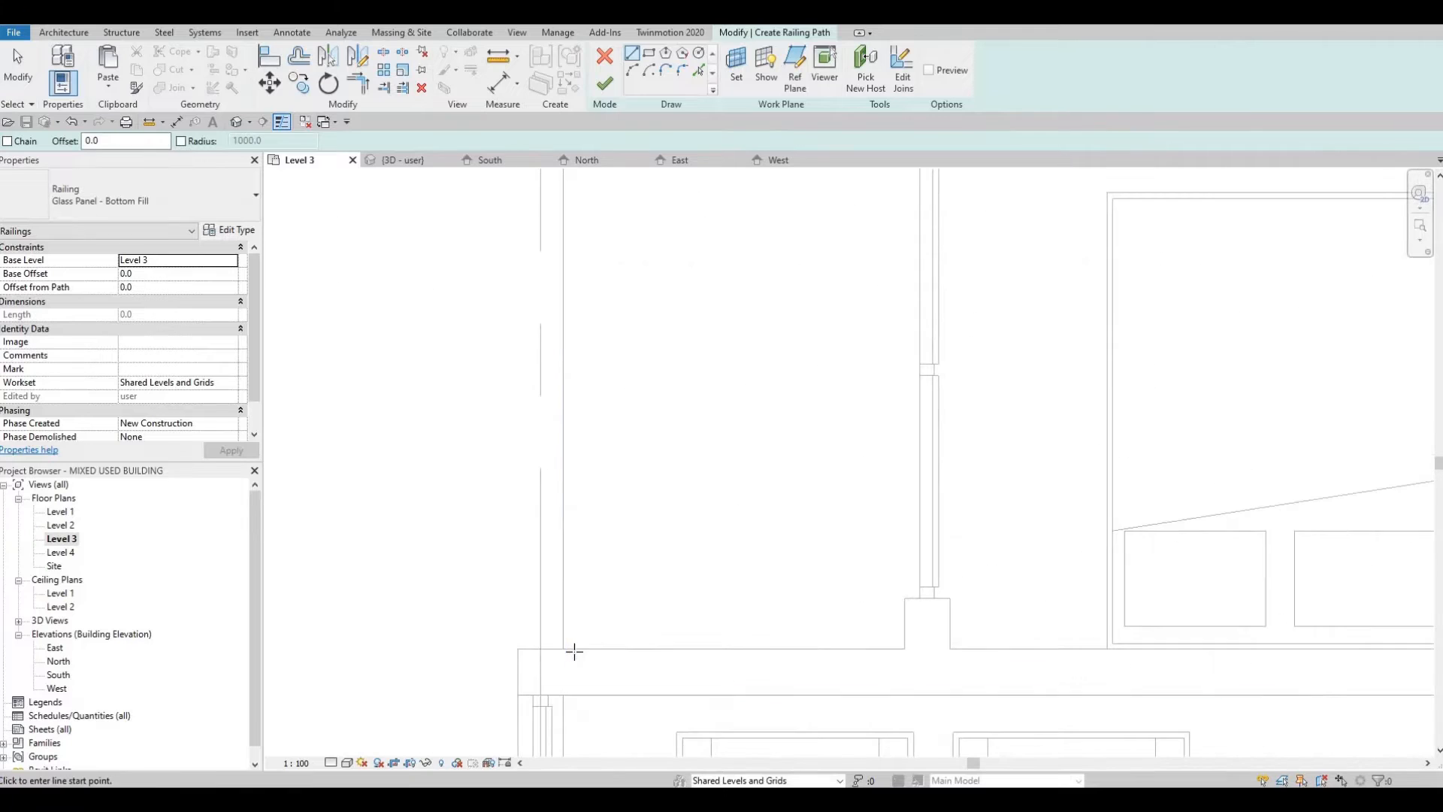
left_click(574, 649)
scroll(578, 471, "down", 3)
middle_click_drag(542, 440, 551, 734)
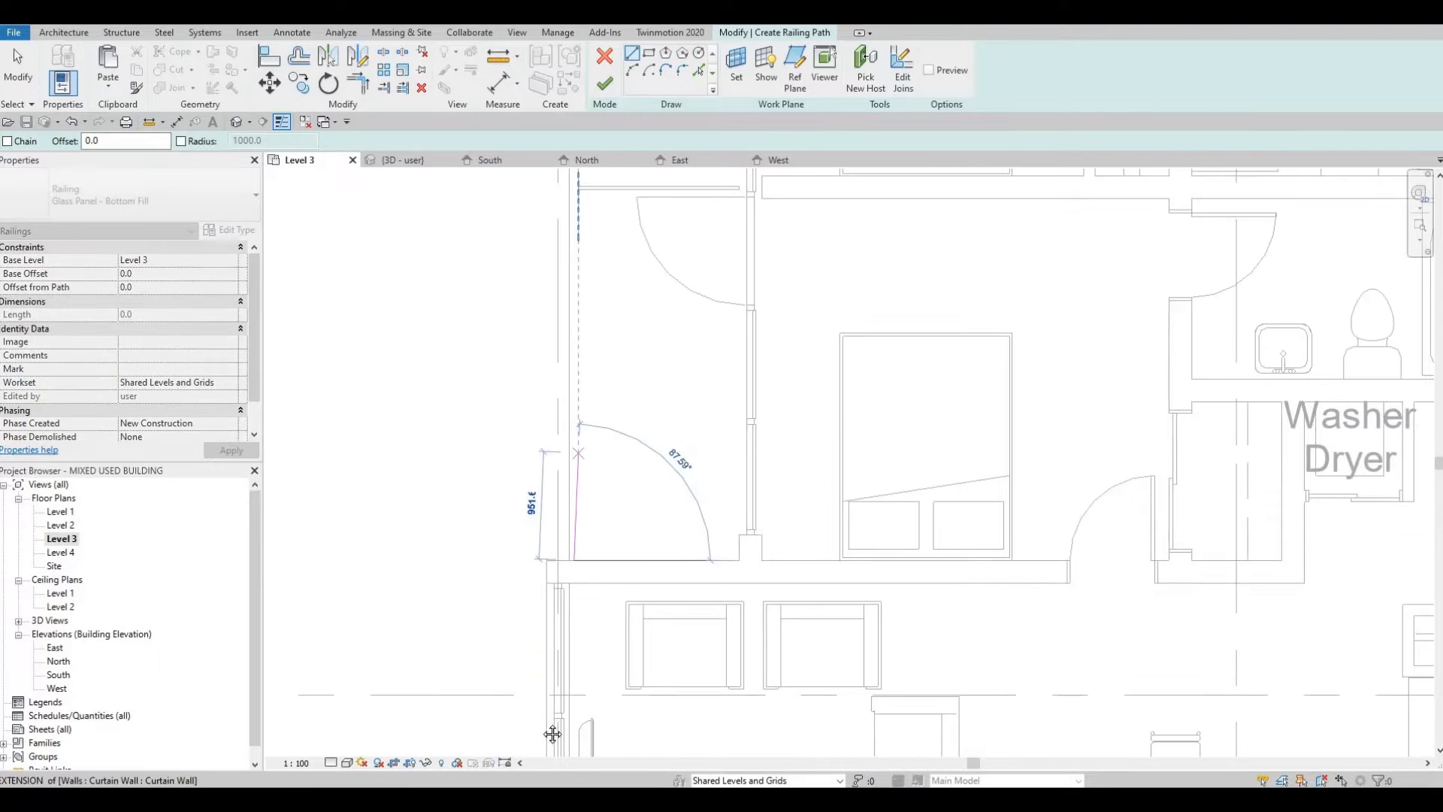
middle_click_drag(554, 181, 505, 303)
scroll(518, 580, "down", 6)
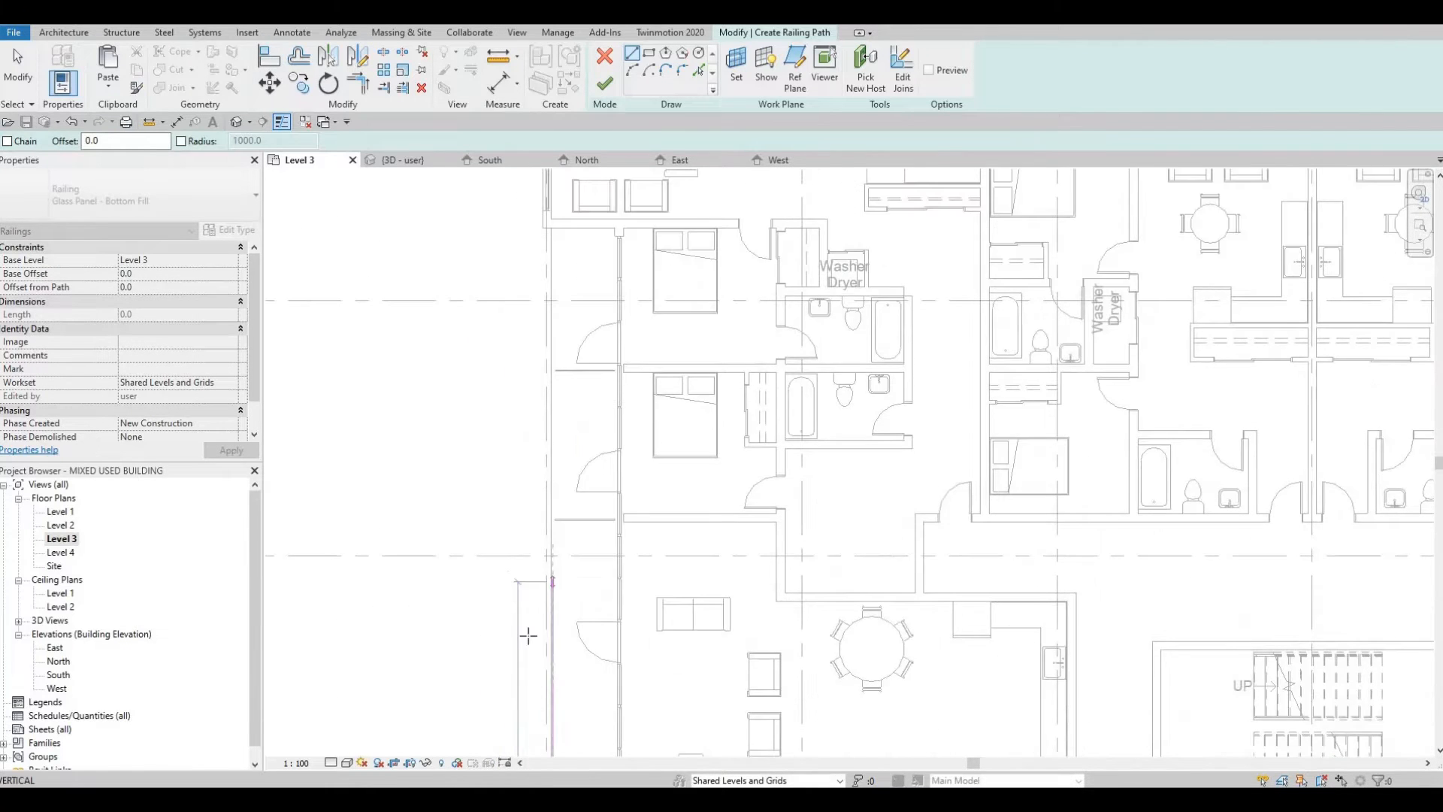
scroll(518, 580, "up", 6)
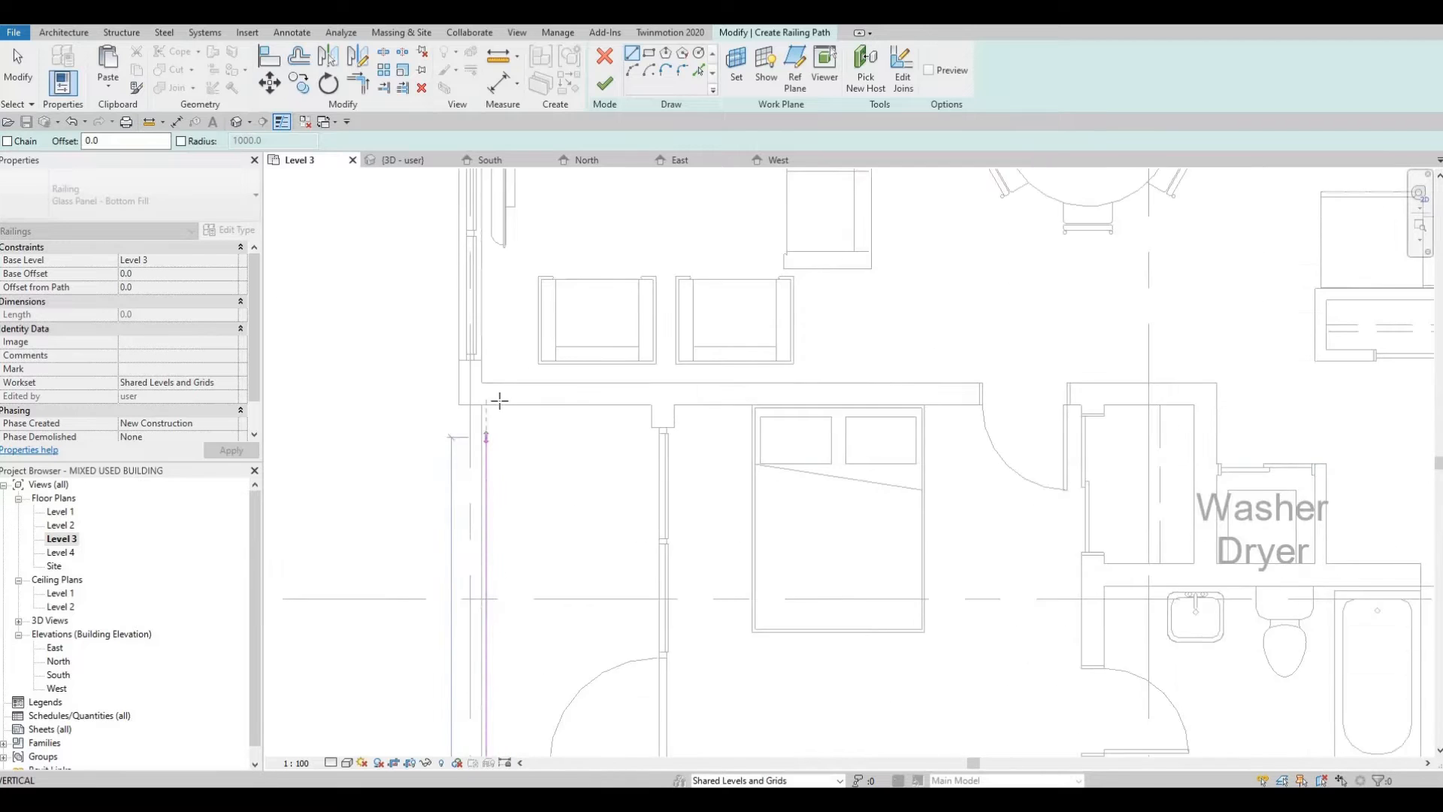
left_click(500, 405)
key("Escape")
left_click(605, 85)
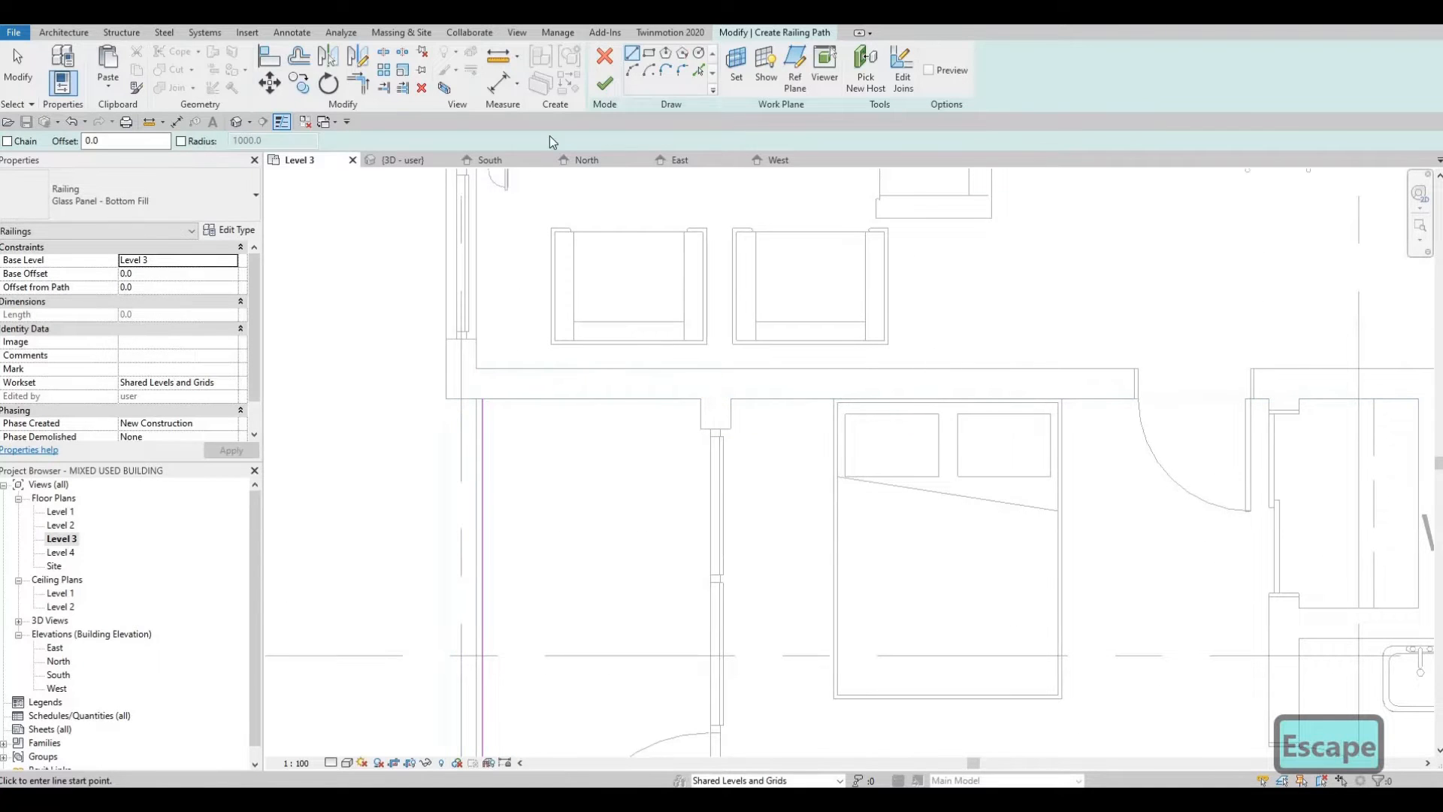
Step: Open the 3D view and examine the glass railing along the whole length of the west balcony
left_click(235, 124)
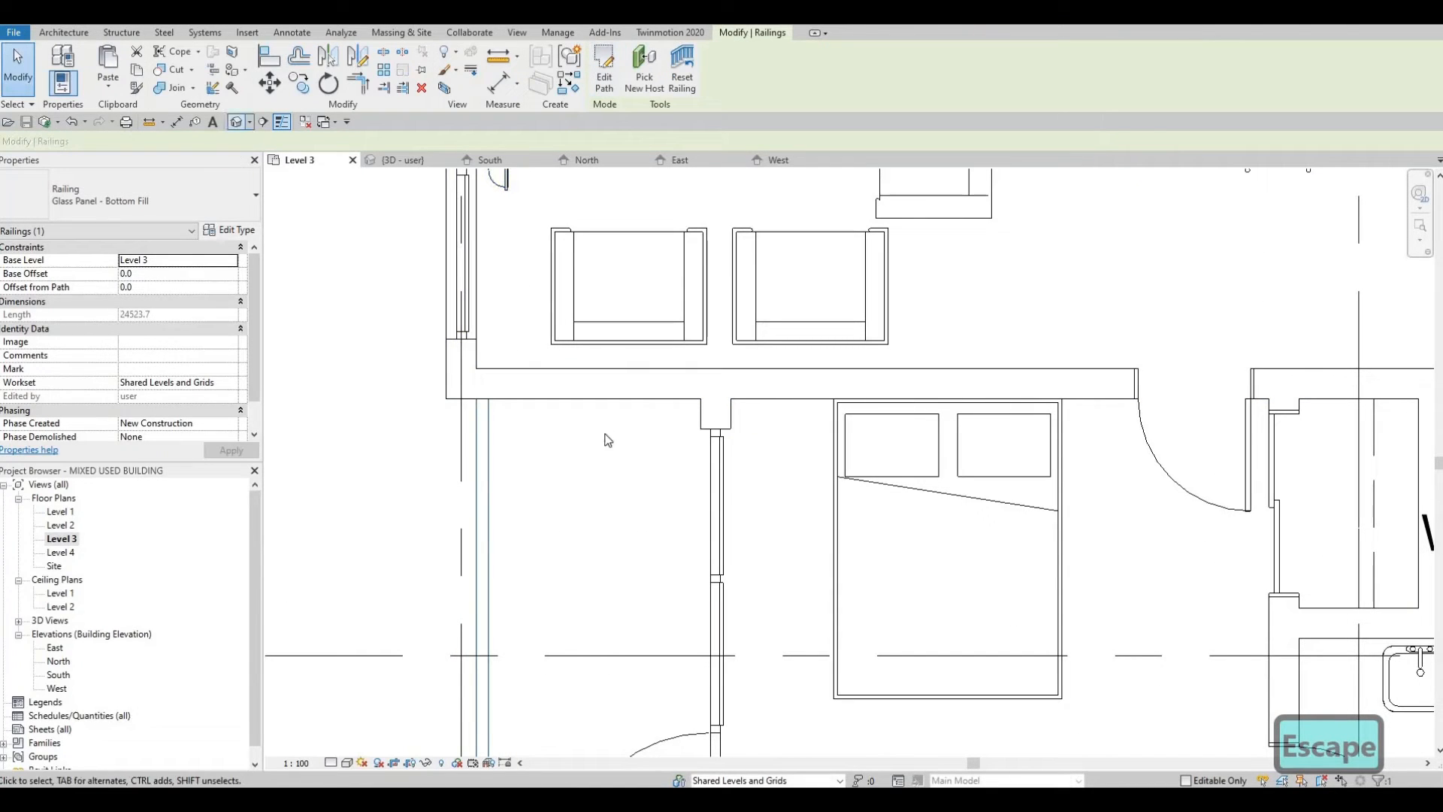
middle_click_drag(519, 541, 638, 436)
middle_click_drag(639, 436, 710, 349, "shift")
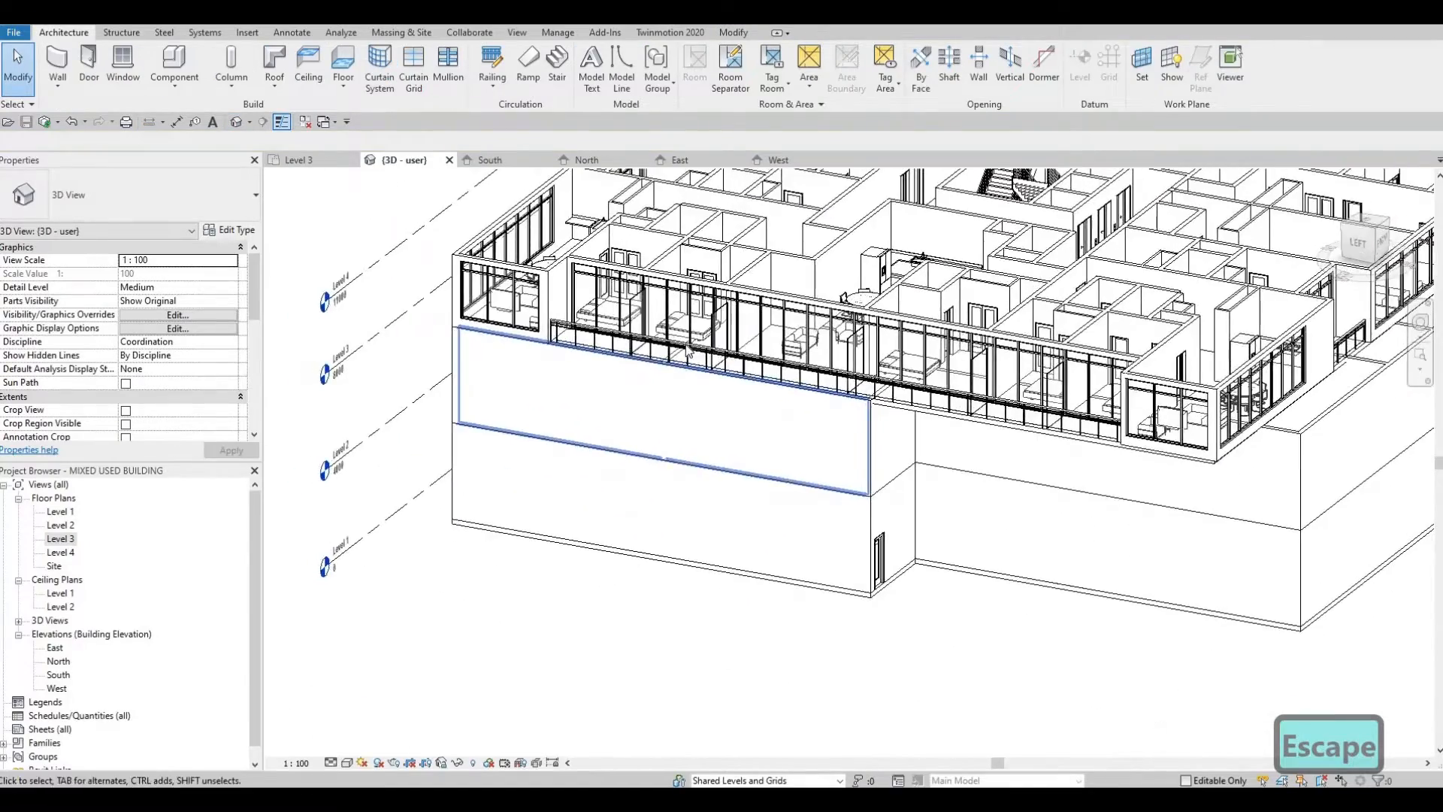
scroll(667, 375, "up", 3)
scroll(668, 374, "up", 1)
middle_click_drag(596, 390, 526, 399, "shift")
middle_click_drag(722, 421, 675, 462, "shift")
scroll(676, 443, "down", 2)
middle_click_drag(571, 497, 645, 502, "shift")
scroll(555, 496, "up", 2)
middle_click_drag(751, 337, 647, 381)
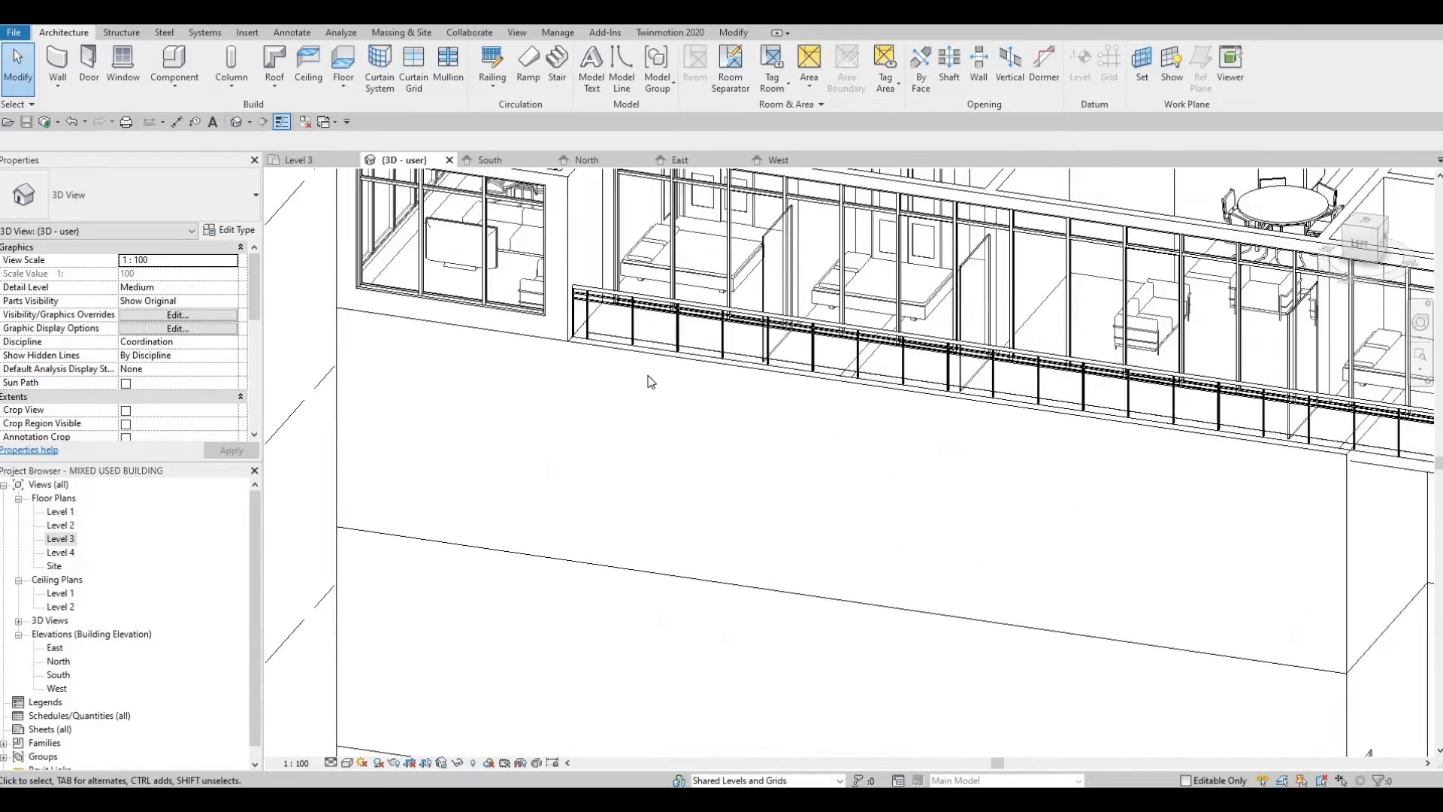
scroll(642, 384, "up", 4)
middle_click_drag(590, 473, 622, 467)
scroll(622, 467, "down", 3)
middle_click_drag(782, 530, 788, 504)
scroll(789, 504, "down", 2)
middle_click_drag(902, 519, 628, 496)
scroll(992, 496, "down", 1)
middle_click_drag(992, 496, 634, 554)
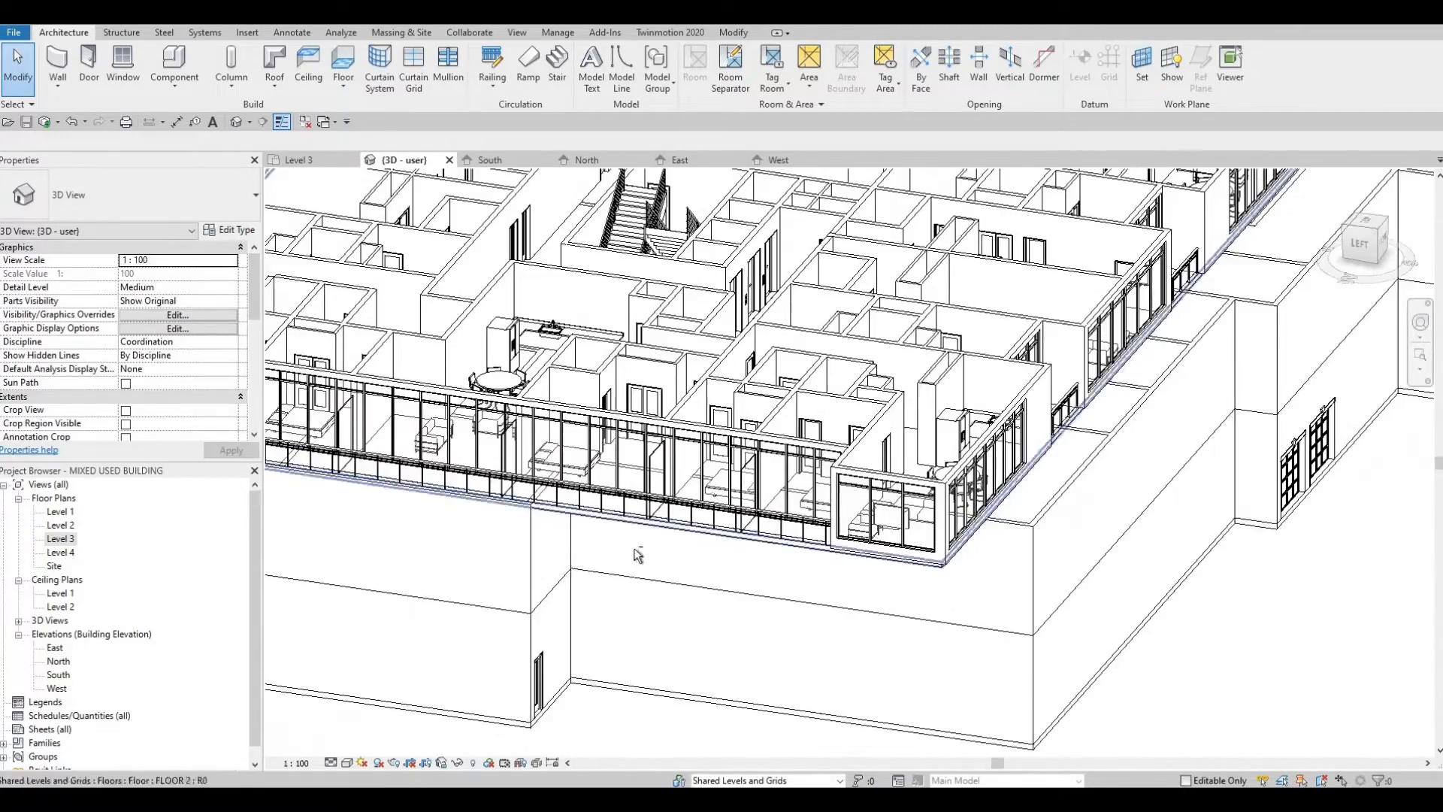
Step: Examine the railings of the two south balconies in the 3D model
middle_click_drag(648, 502, 630, 553)
middle_click_drag(774, 577, 665, 568, "shift")
middle_click_drag(665, 551, 750, 588)
scroll(668, 592, "down", 2)
middle_click_drag(729, 637, 673, 669, "shift")
scroll(740, 536, "up", 5)
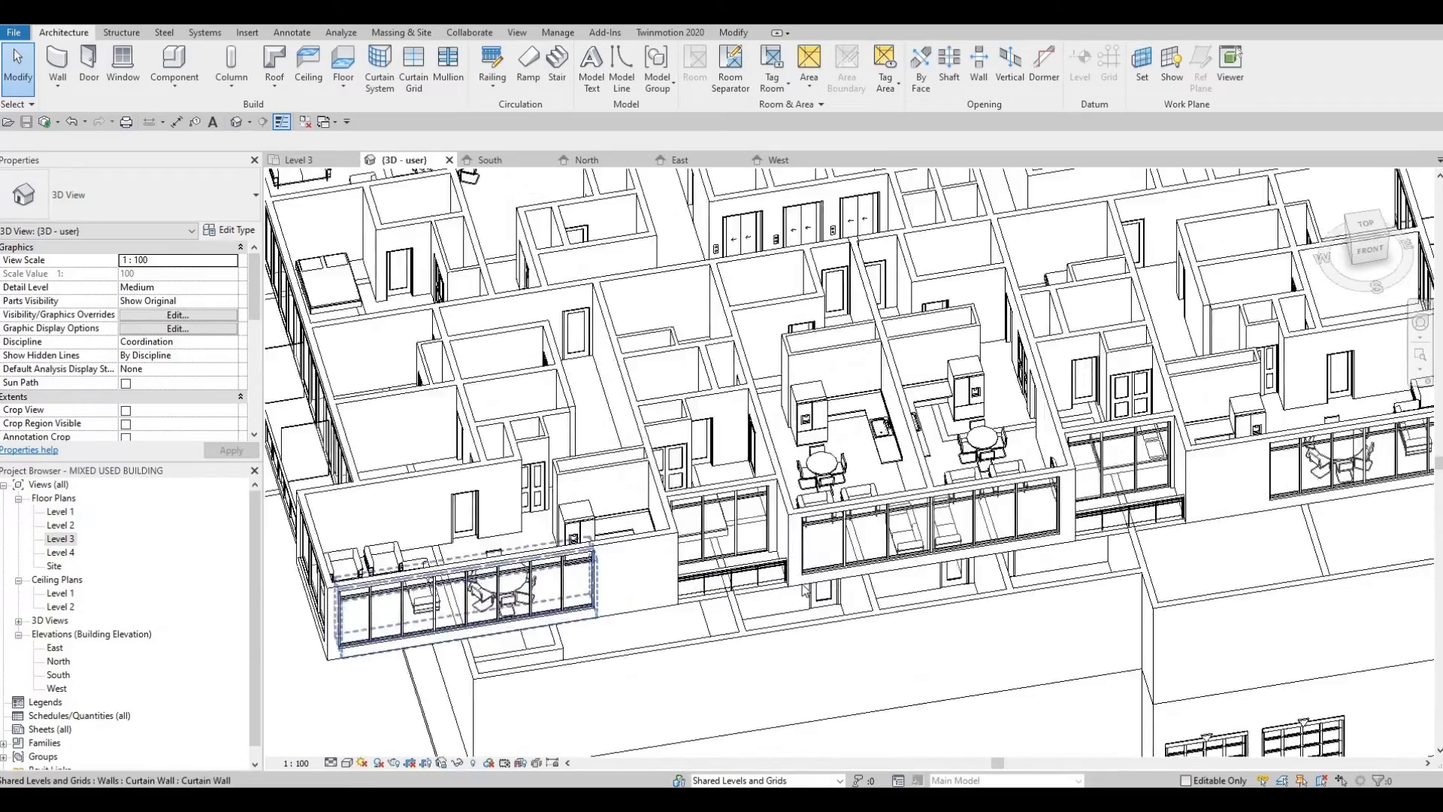
Step: Examine the whole building with its Level 3 railings in the 3D view and in the North elevation
scroll(803, 591, "down", 2)
scroll(789, 583, "down", 4)
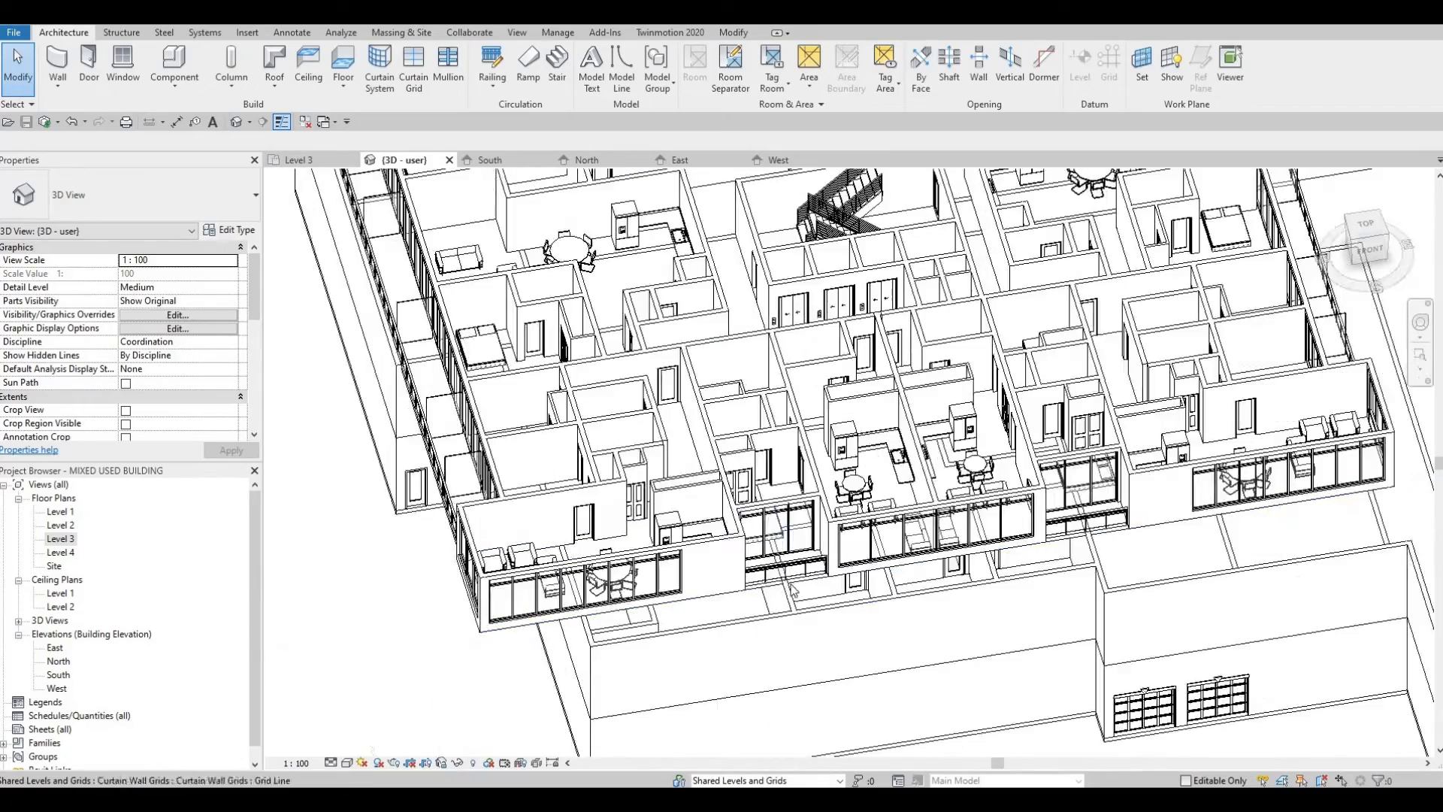
scroll(770, 569, "down", 2)
scroll(787, 506, "down", 2)
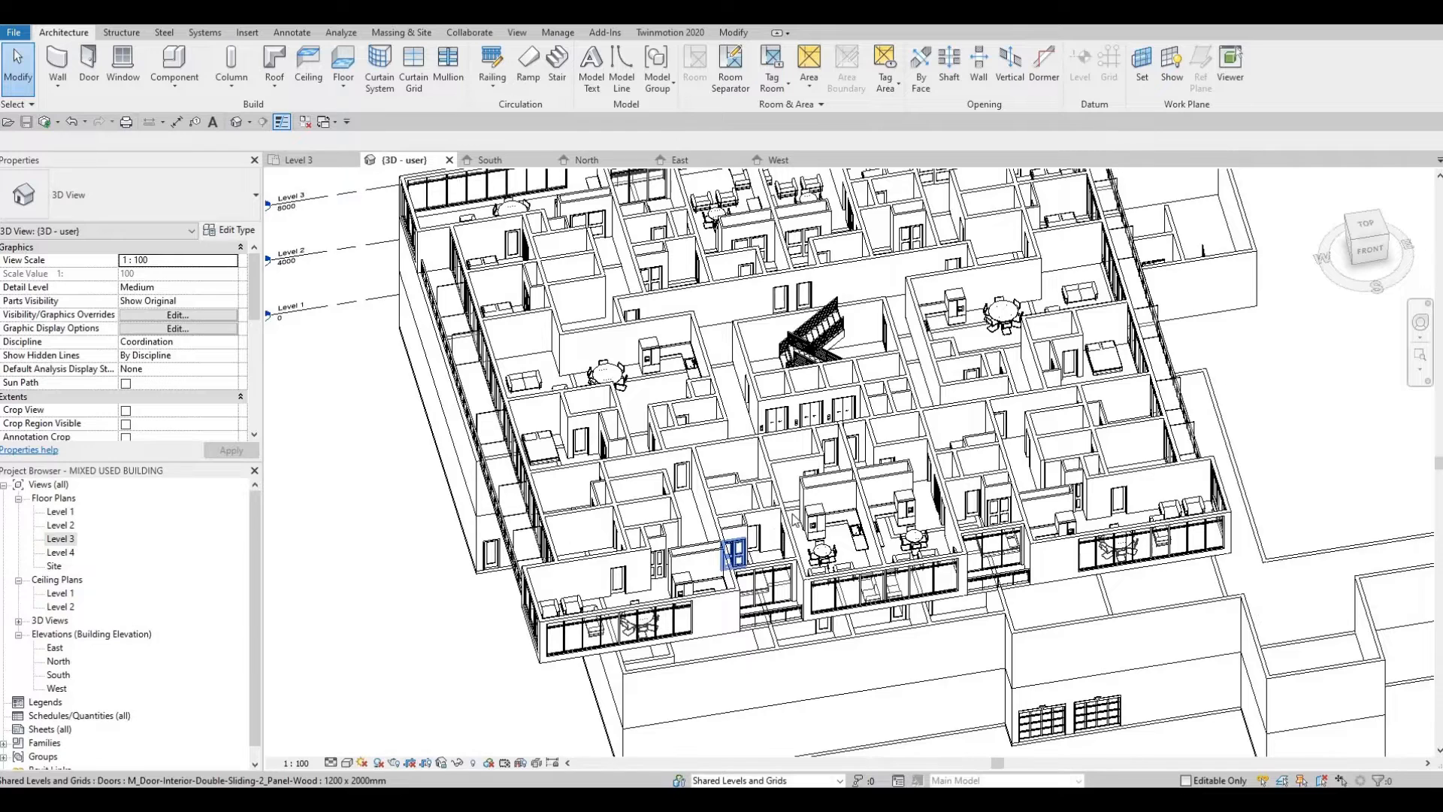
scroll(789, 511, "down", 4)
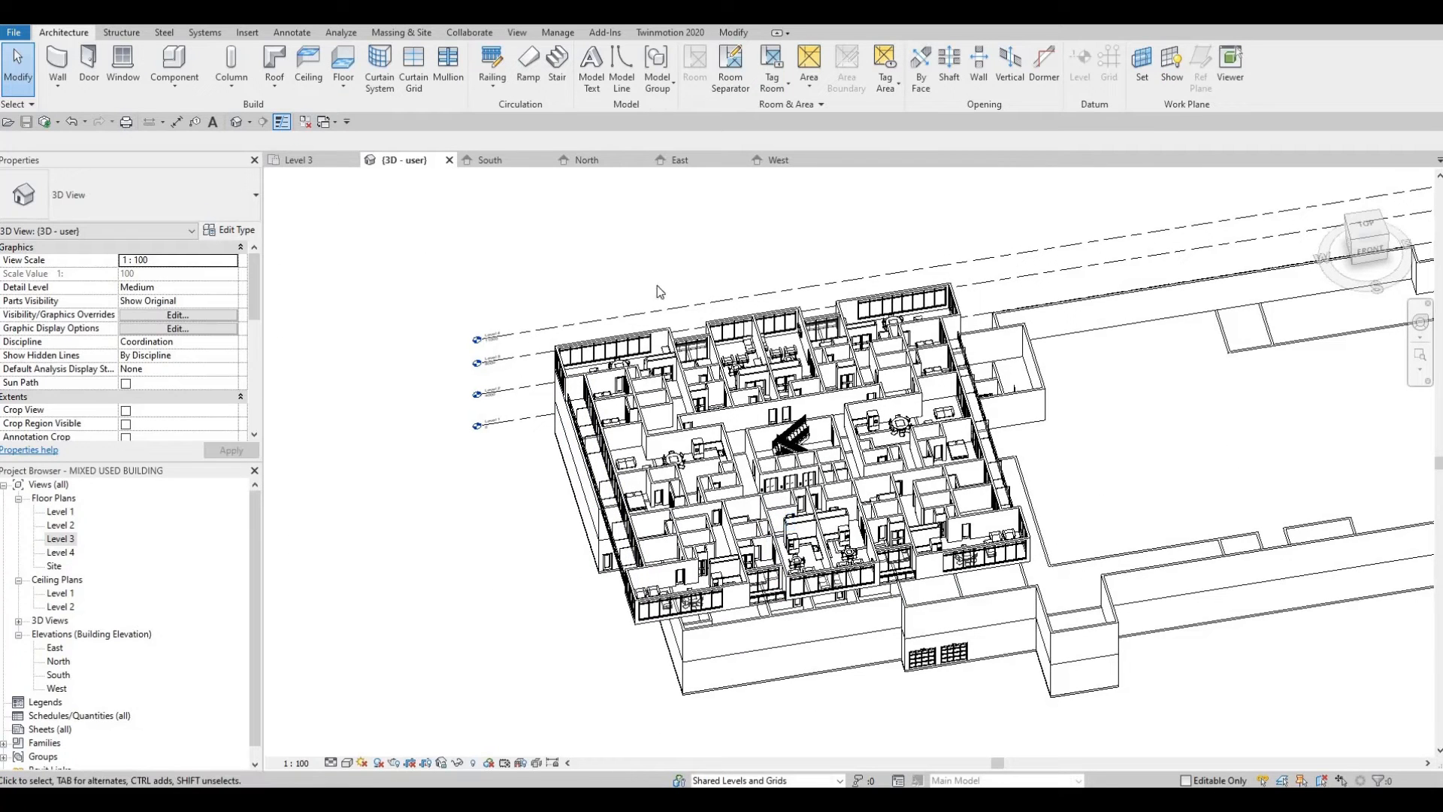
double_click(58, 661)
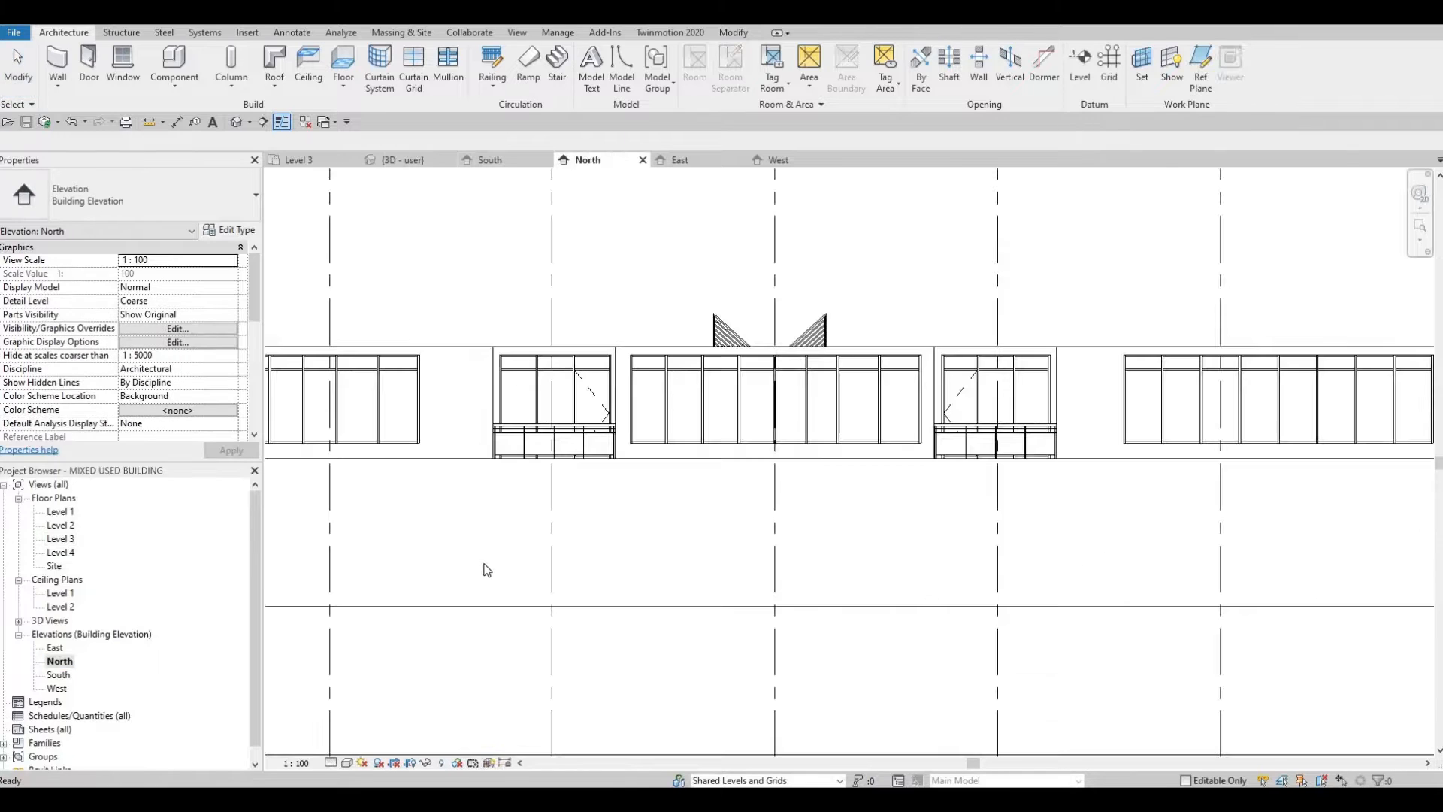
scroll(434, 594, "down", 2)
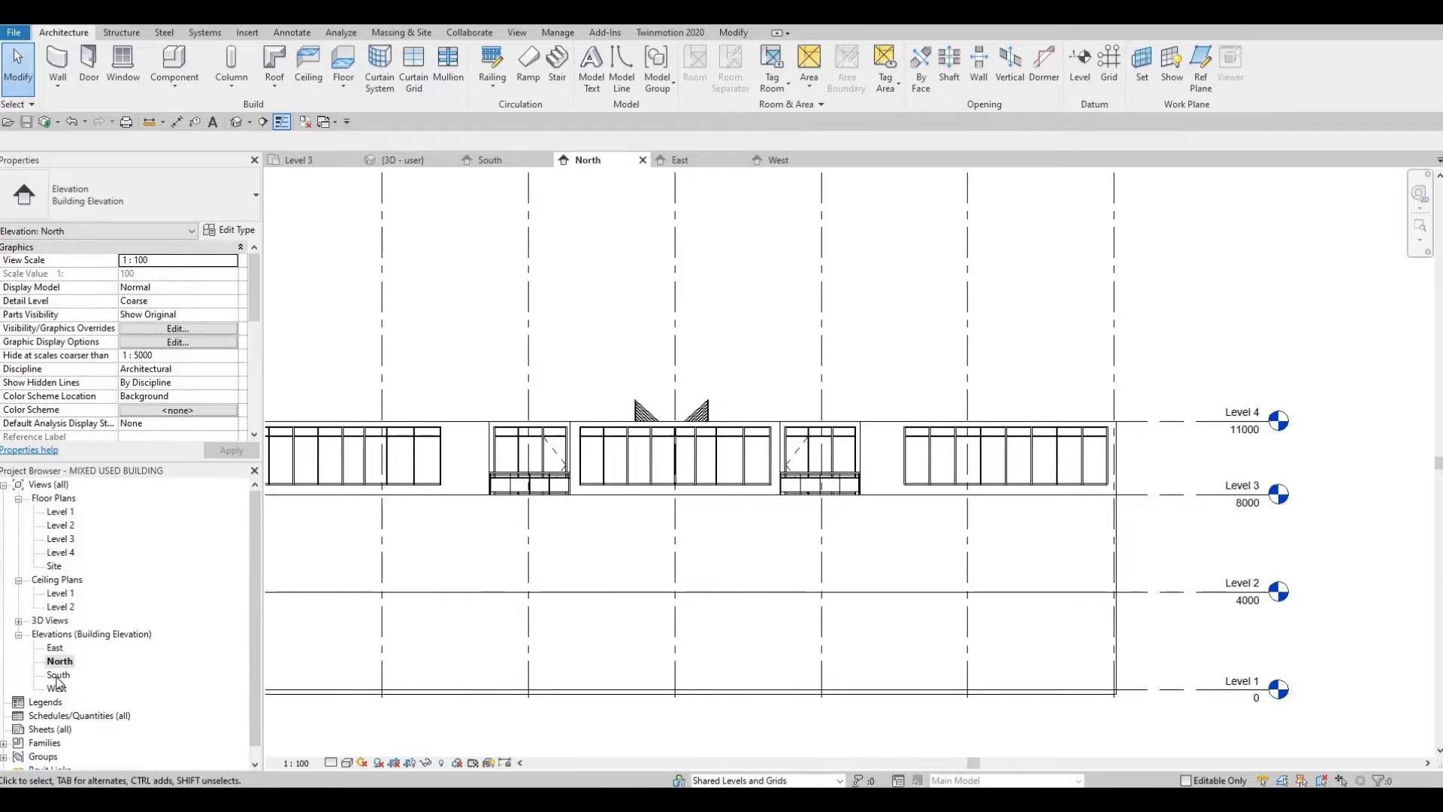
Step: Open the South elevation with the entire building, its grids and all its levels in view
double_click(57, 675)
scroll(547, 473, "down", 1)
mouse_move(547, 473)
middle_mouse_down()
mouse_move(587, 505)
mouse_move(567, 490)
middle_mouse_up()
scroll(567, 490, "down", 4)
middle_click_drag(881, 462, 812, 507)
scroll(843, 462, "up", 1)
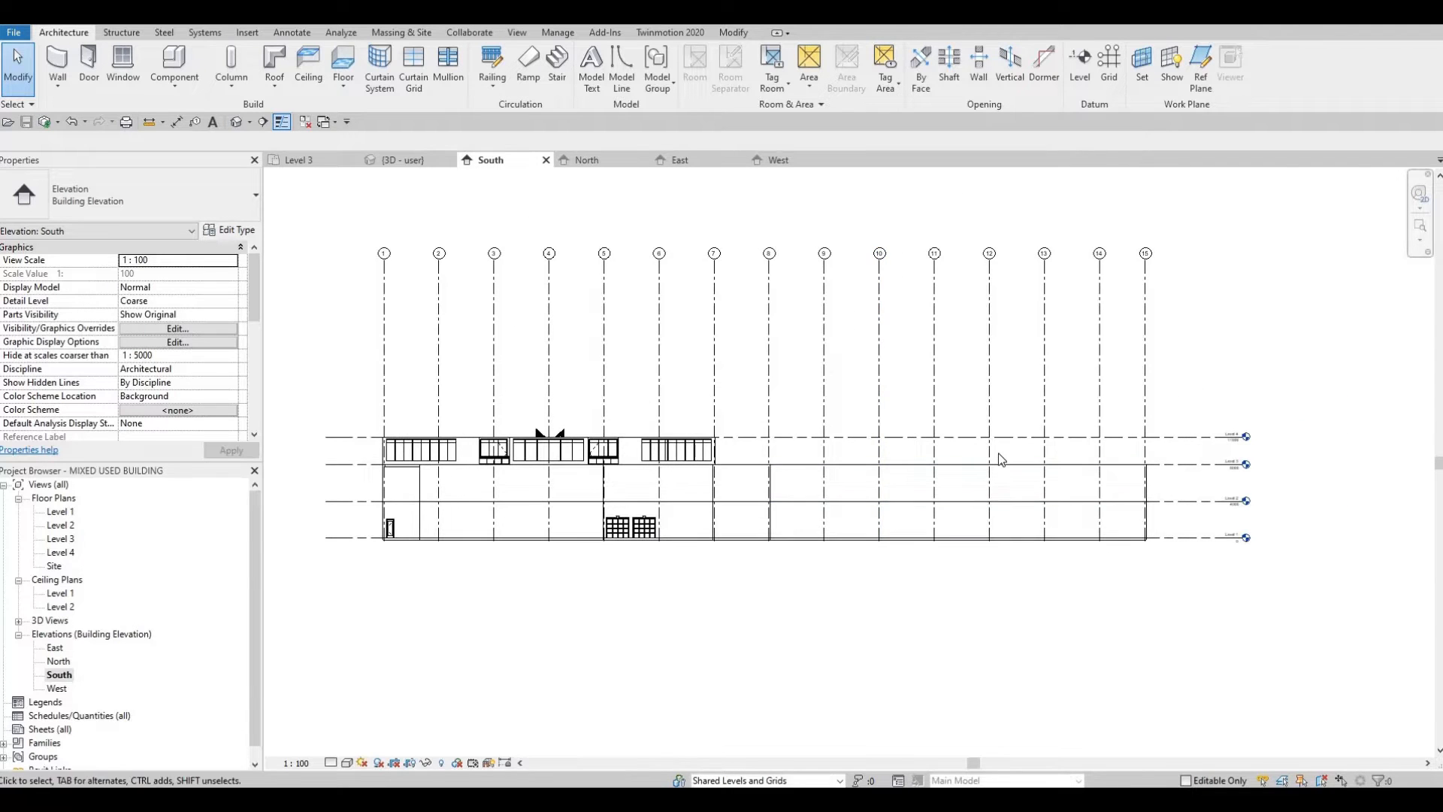
middle_click_drag(1002, 459, 979, 483)
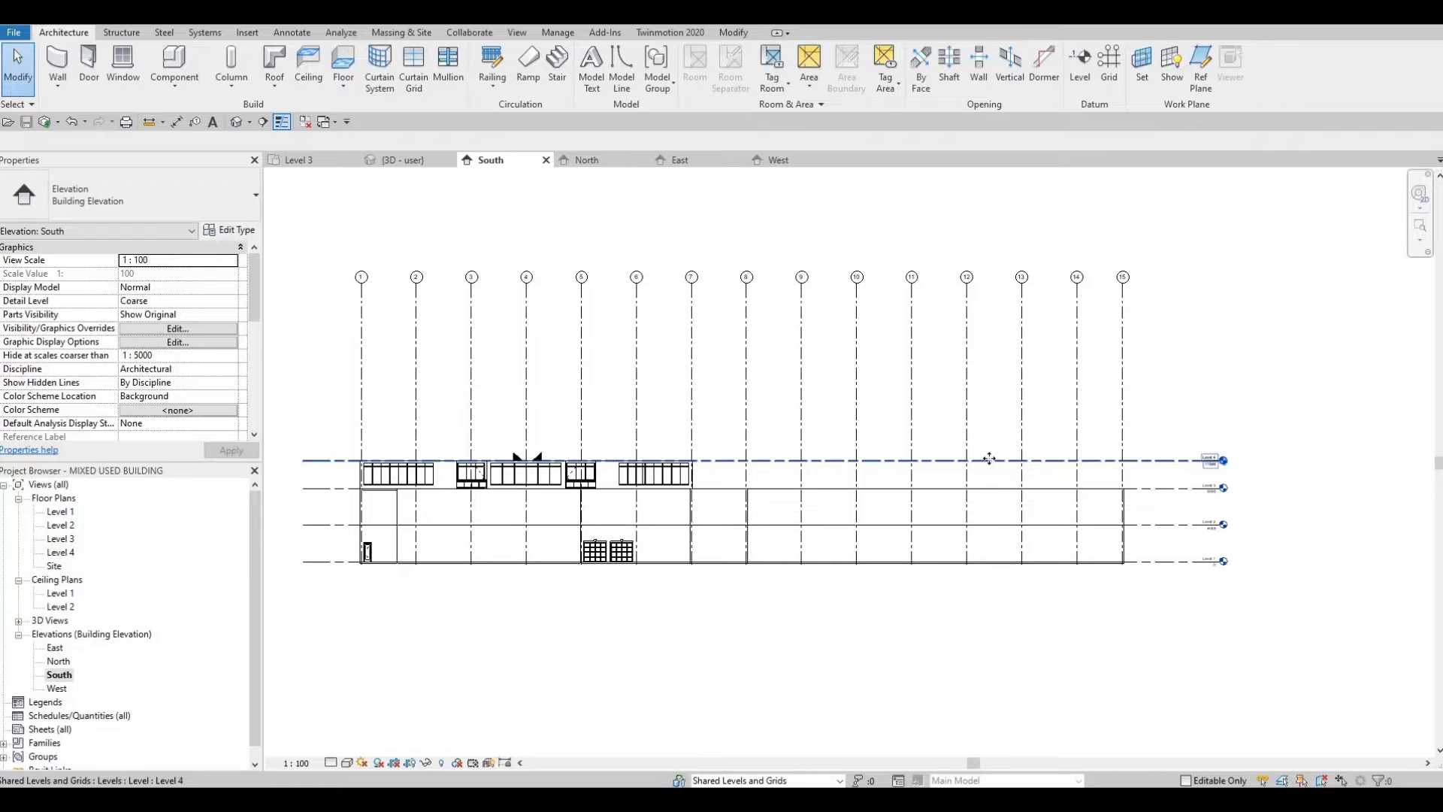
Step: Copy the Level 4 line straight up with Multiple enabled, placing two copies at successive 3000 mm spacings
left_click(990, 459)
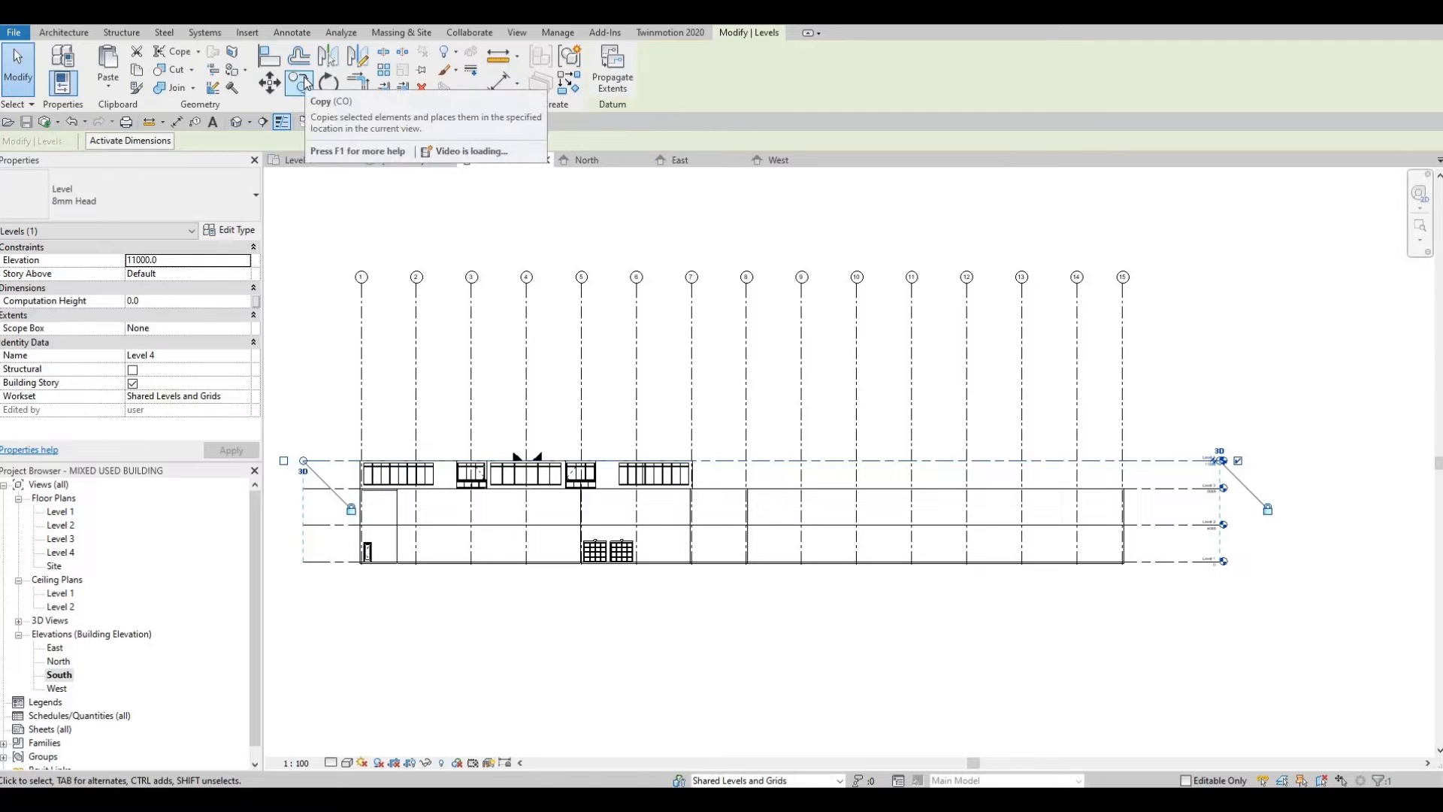
left_click(857, 257)
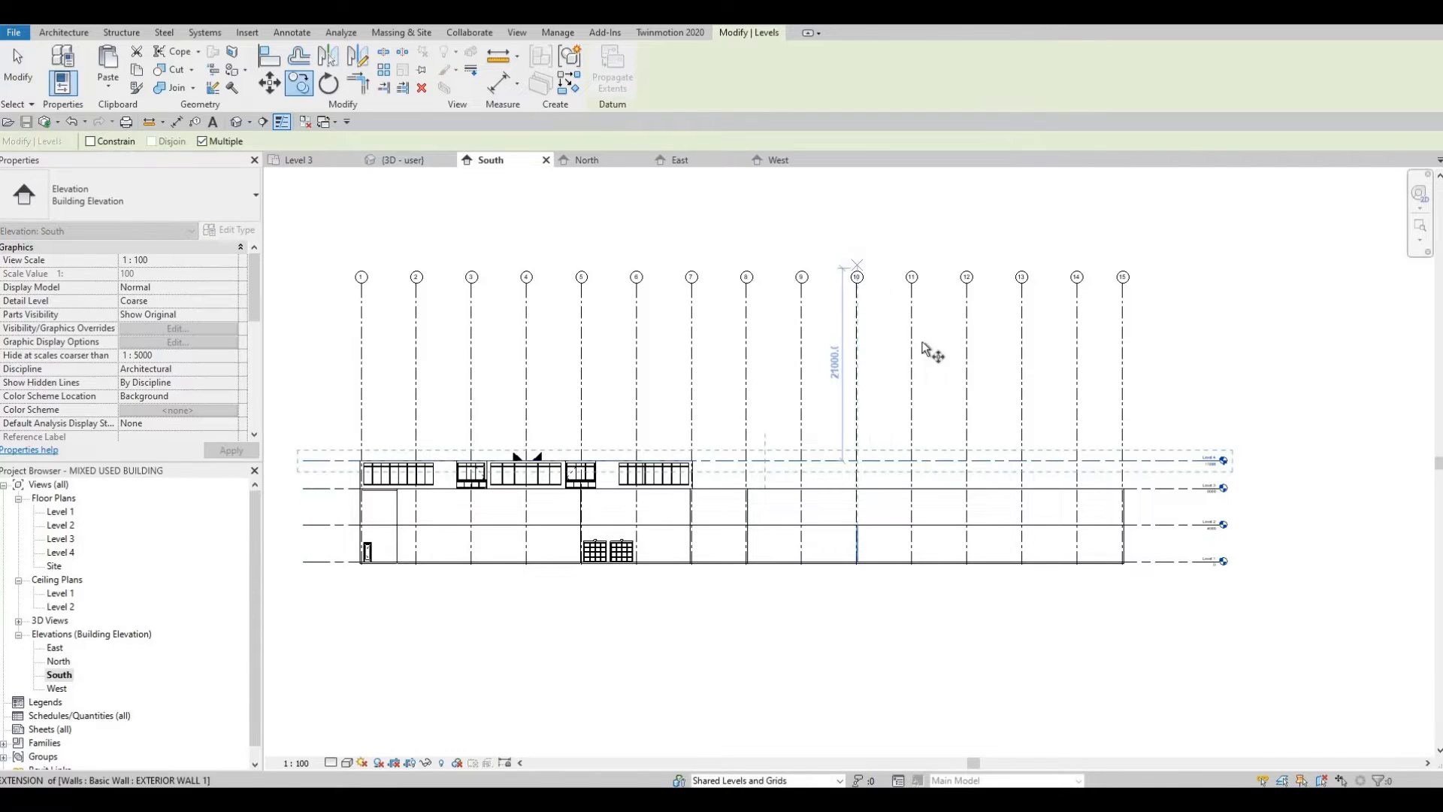
left_click(952, 353)
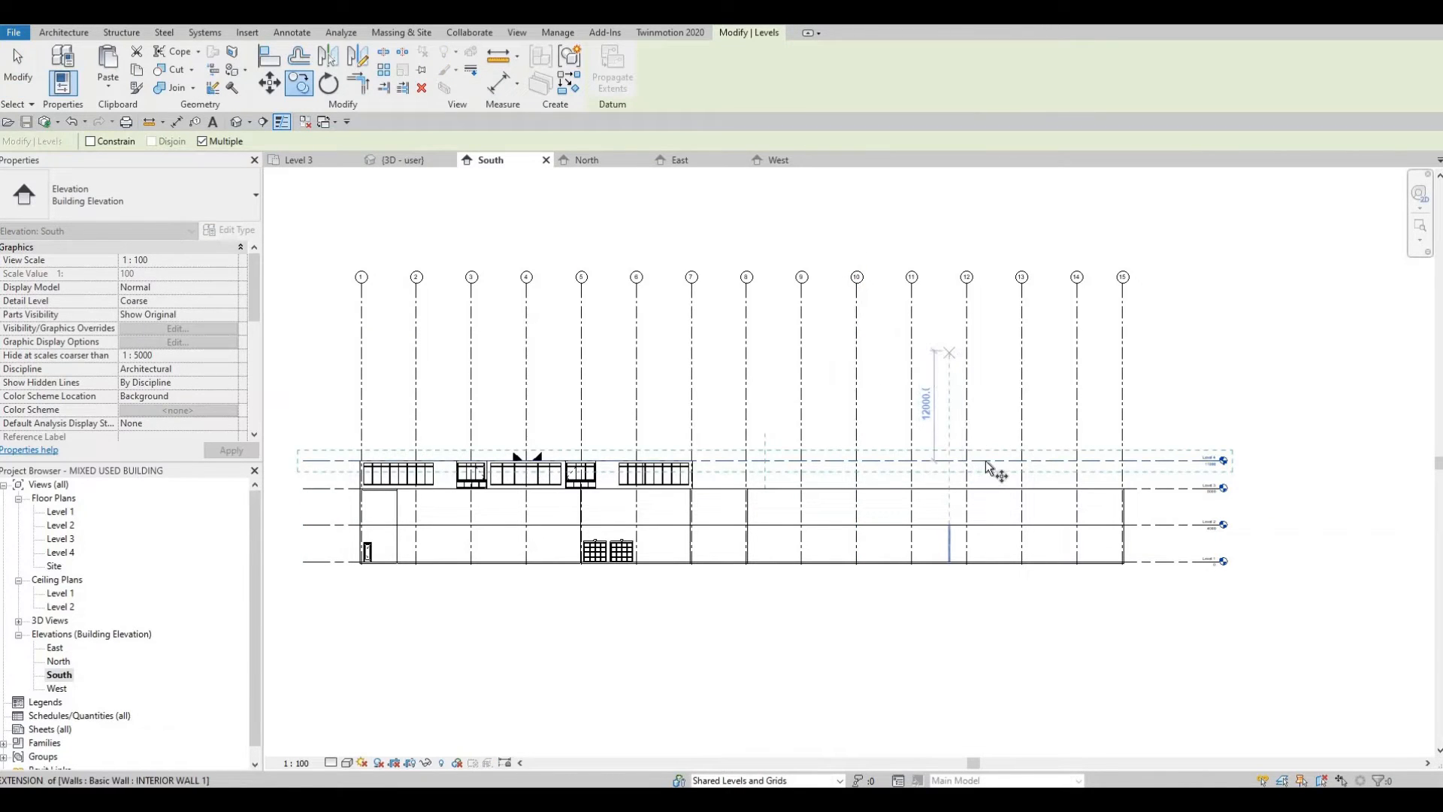
left_click(986, 461)
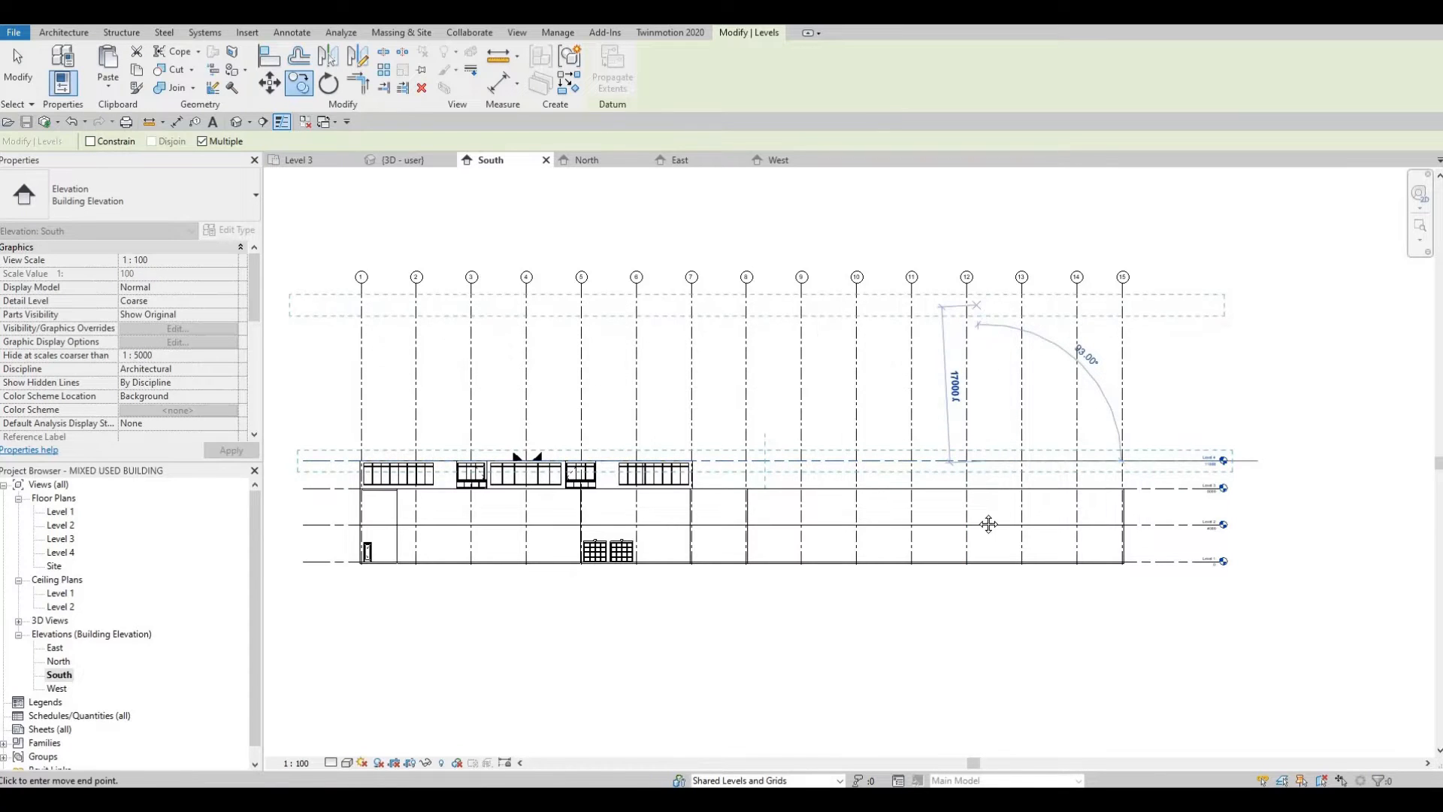
scroll(988, 524, "down", 3)
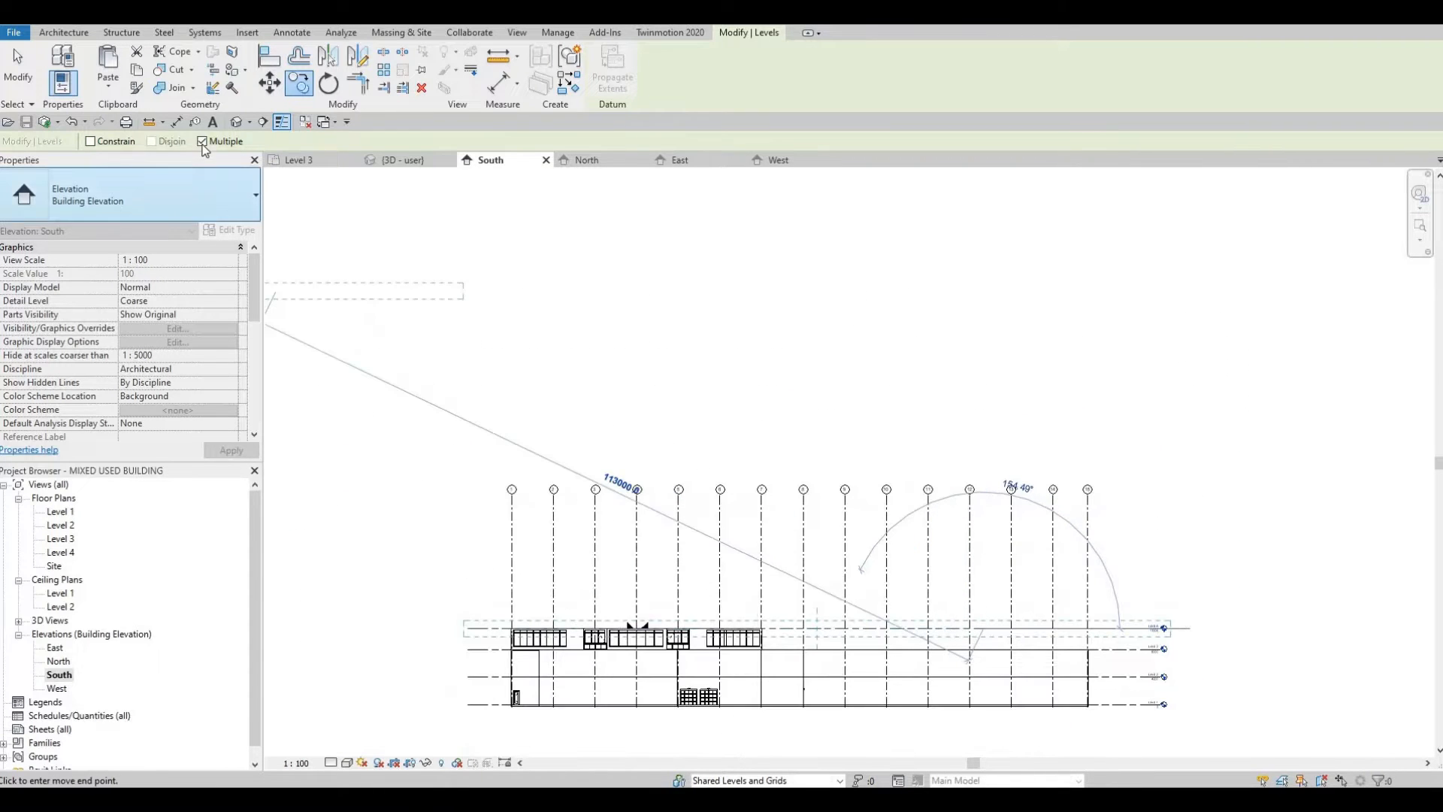
scroll(954, 316, "down", 2)
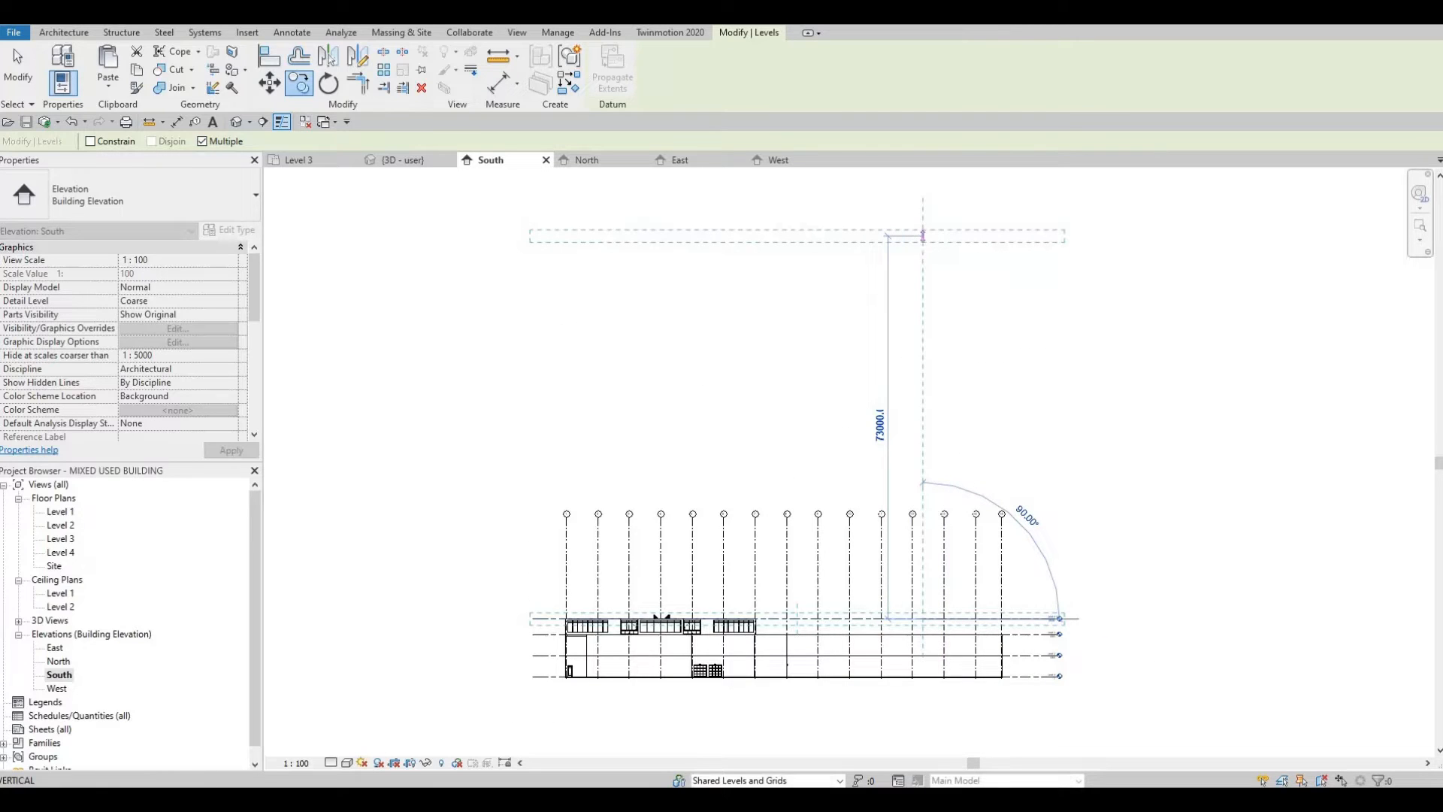
type("300")
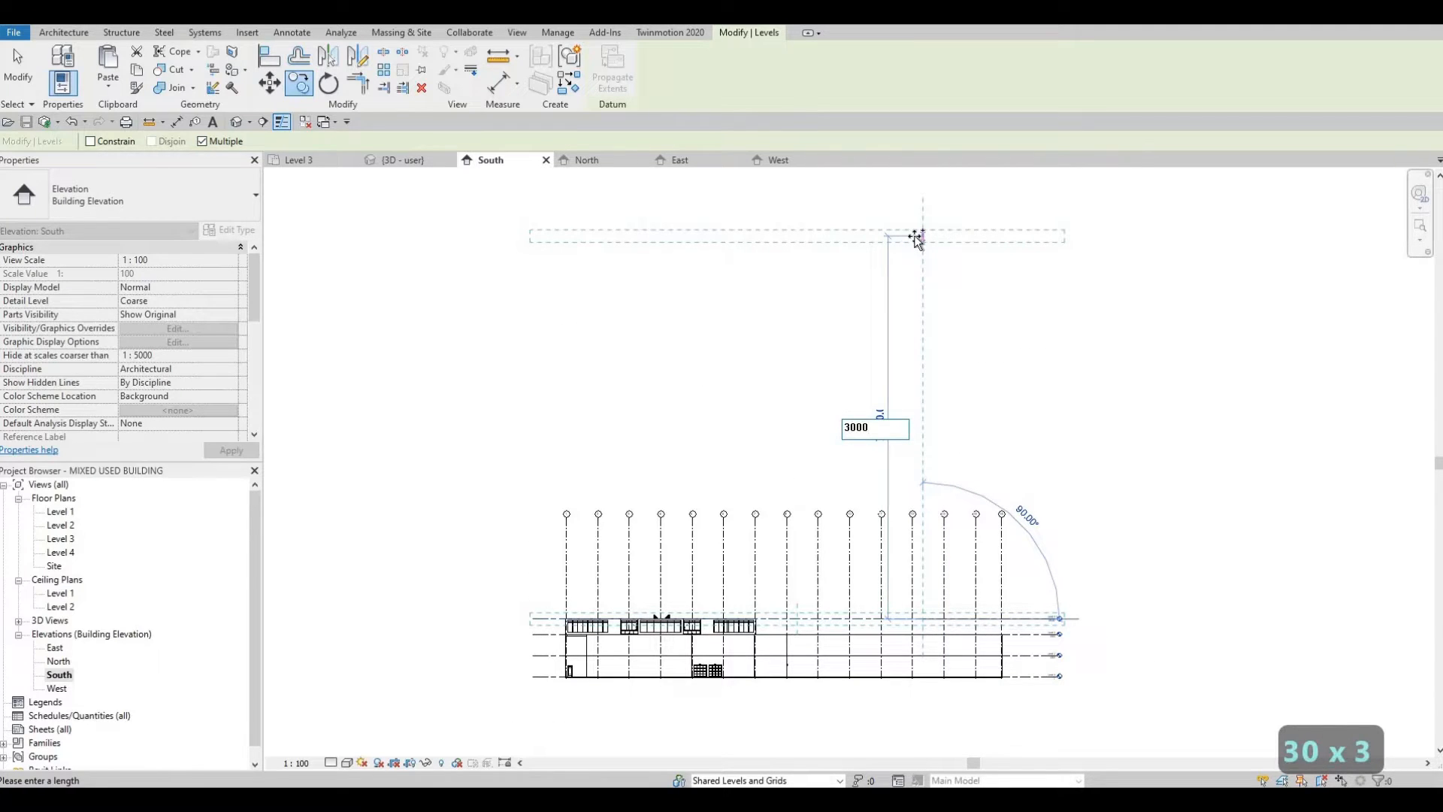
type("0")
key("Return")
type("300")
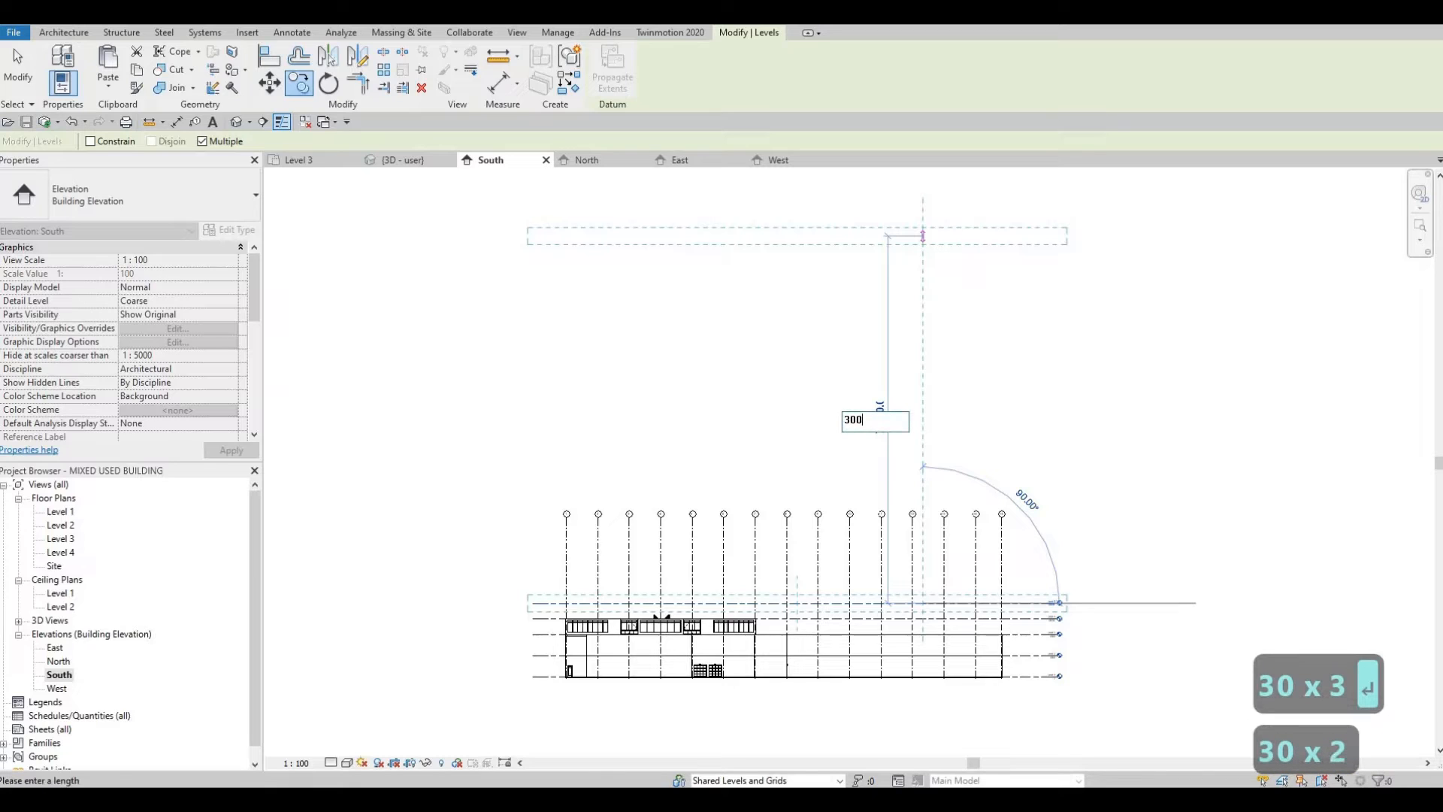
type("0")
key("Return")
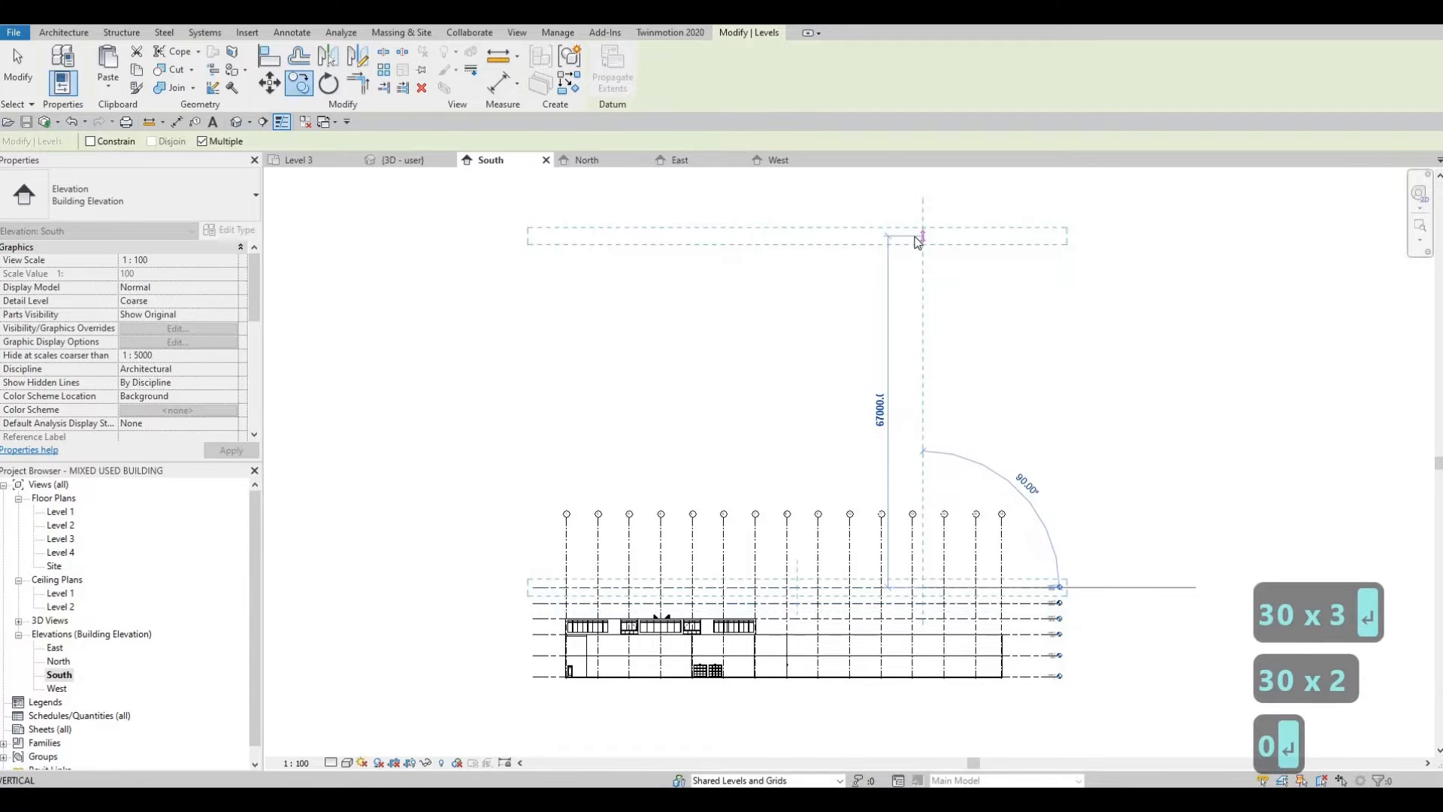
Step: Place two more level copies above those, each 3000 mm above the previous one, and end the Copy command
type("3000")
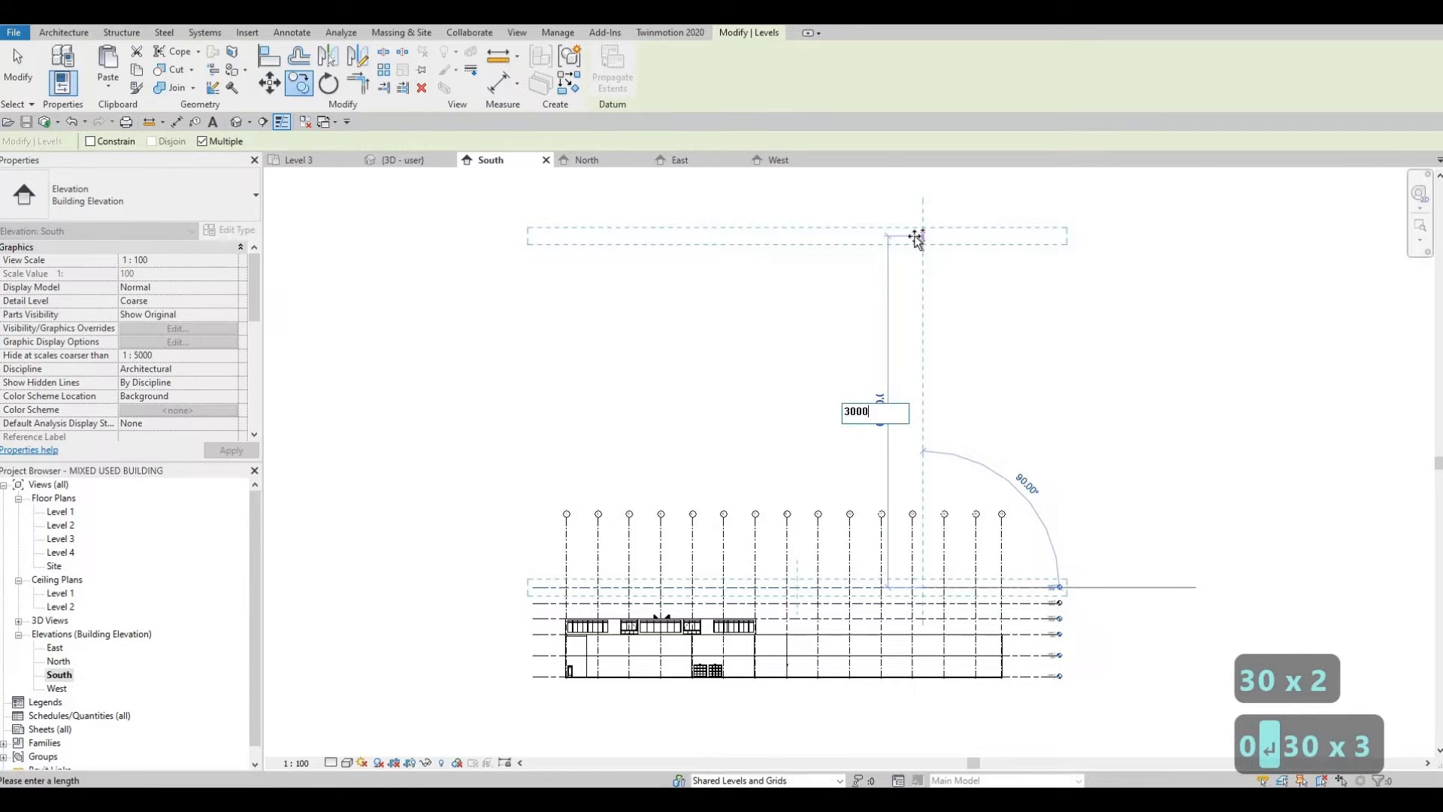
key("Return")
type("30")
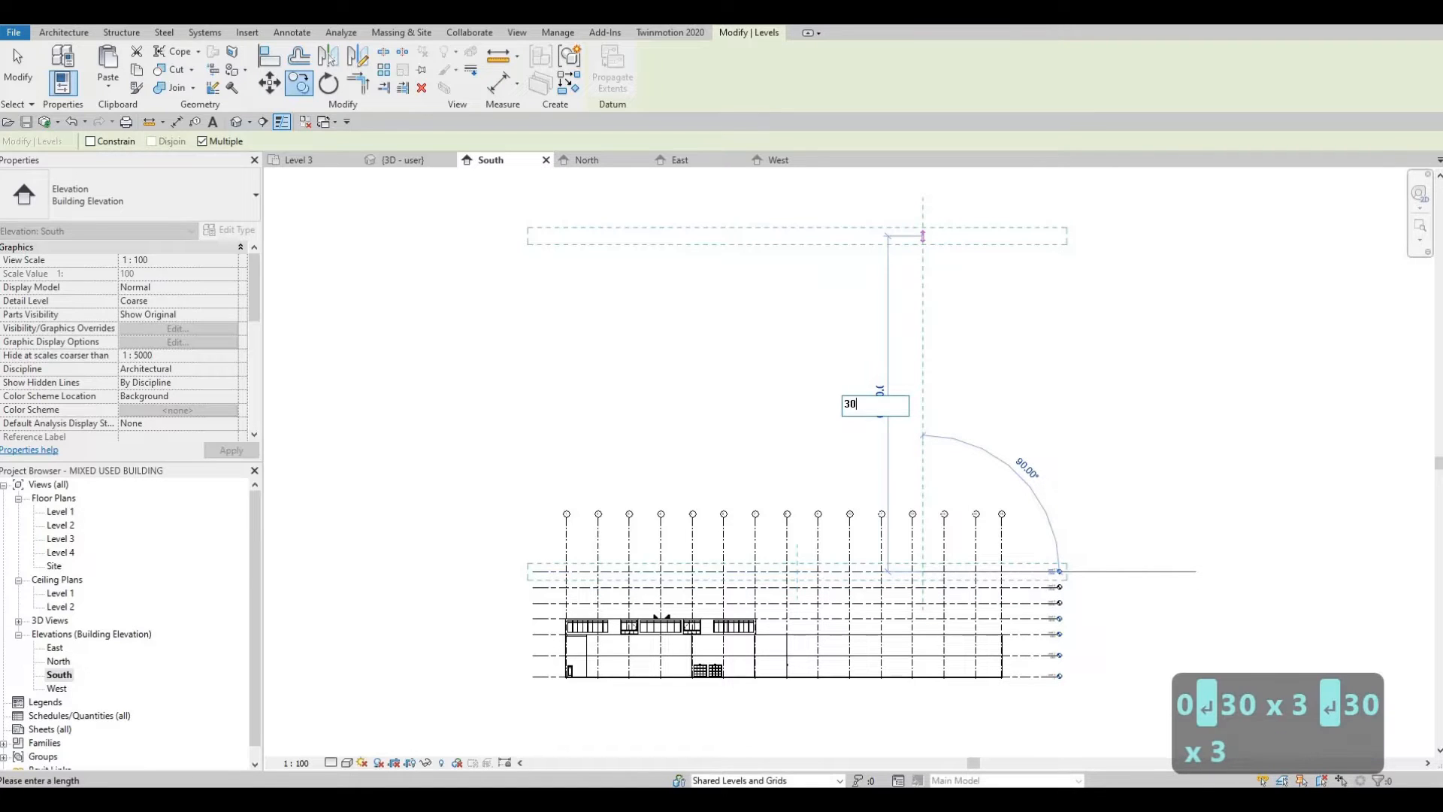
key("Return")
type("3")
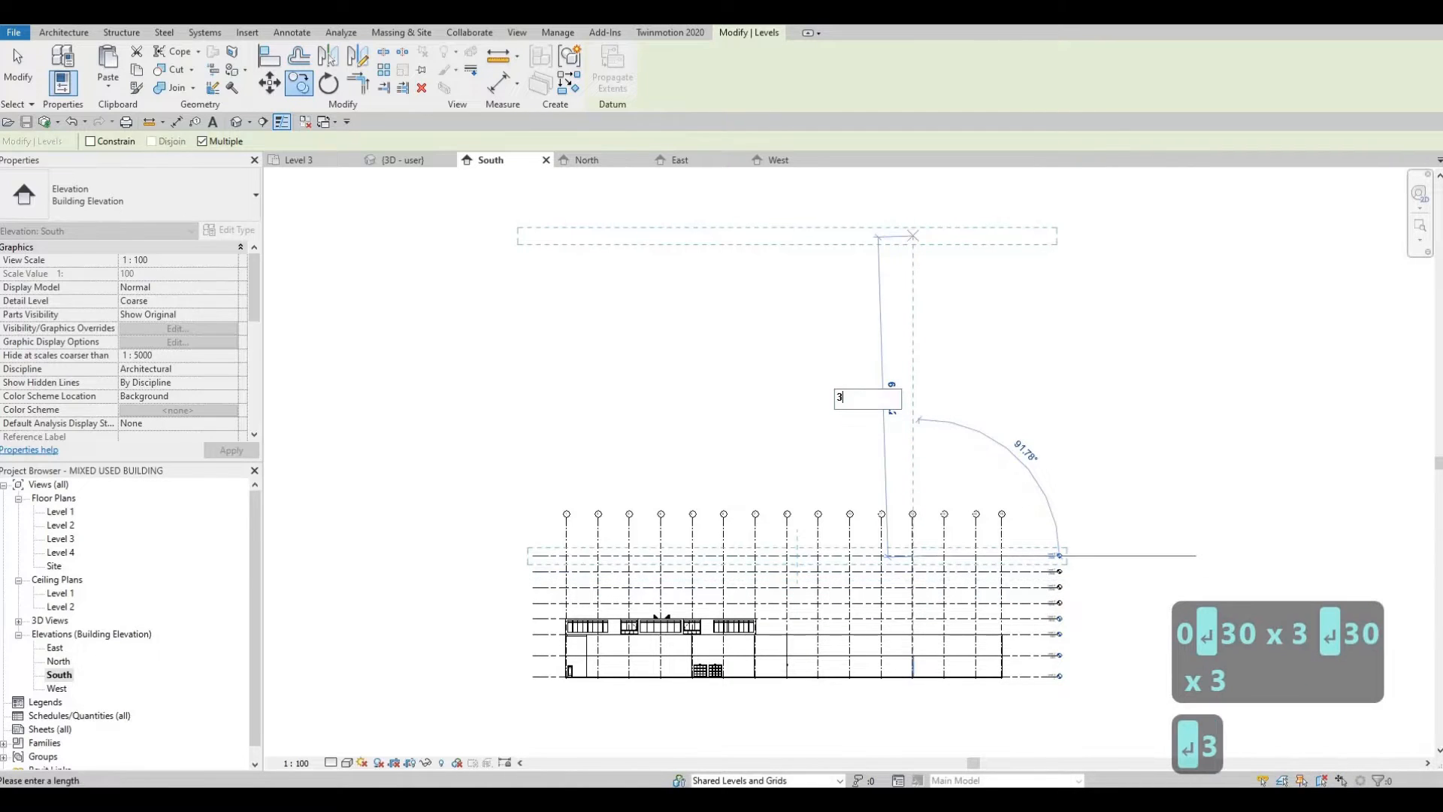
type("000")
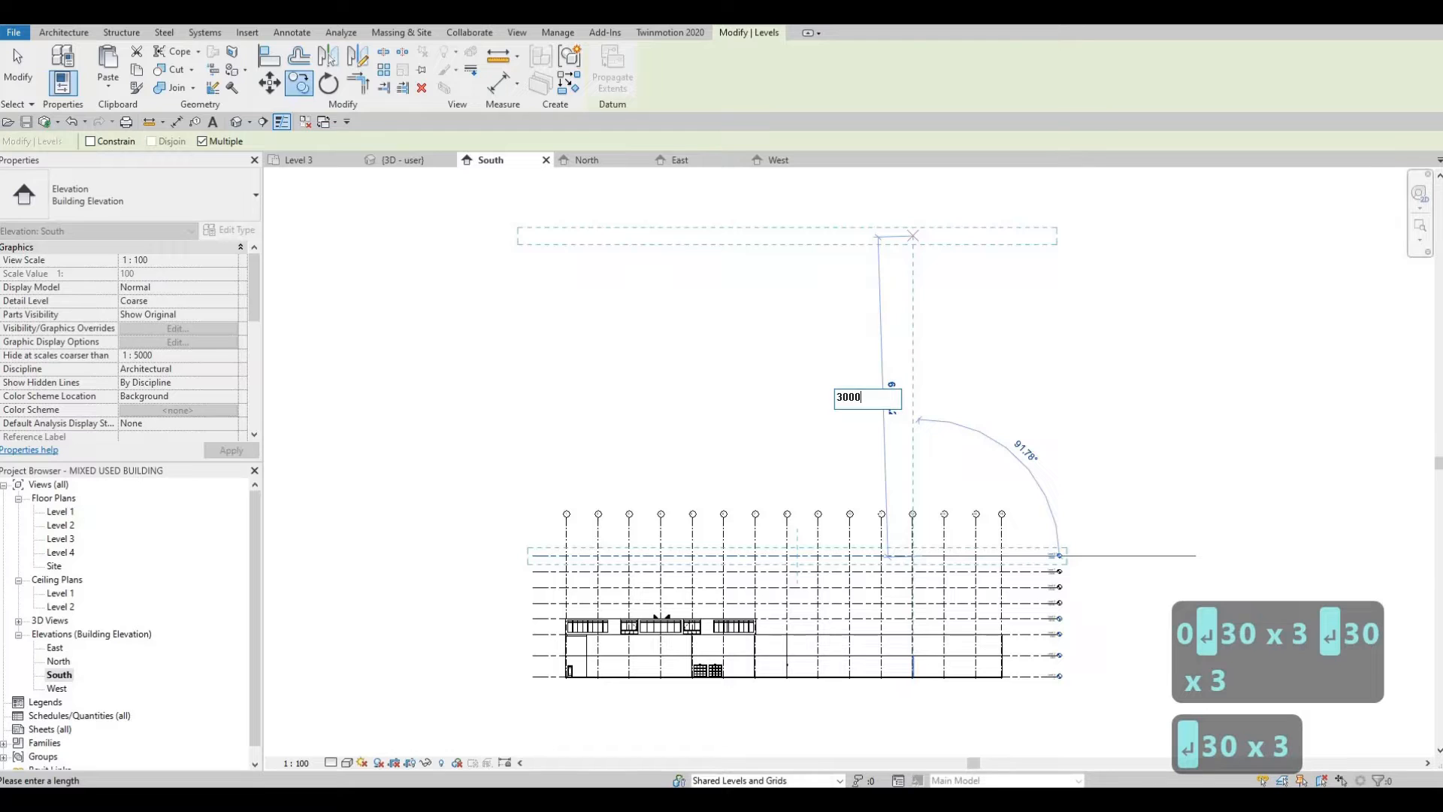
key("Escape")
key("Escape")
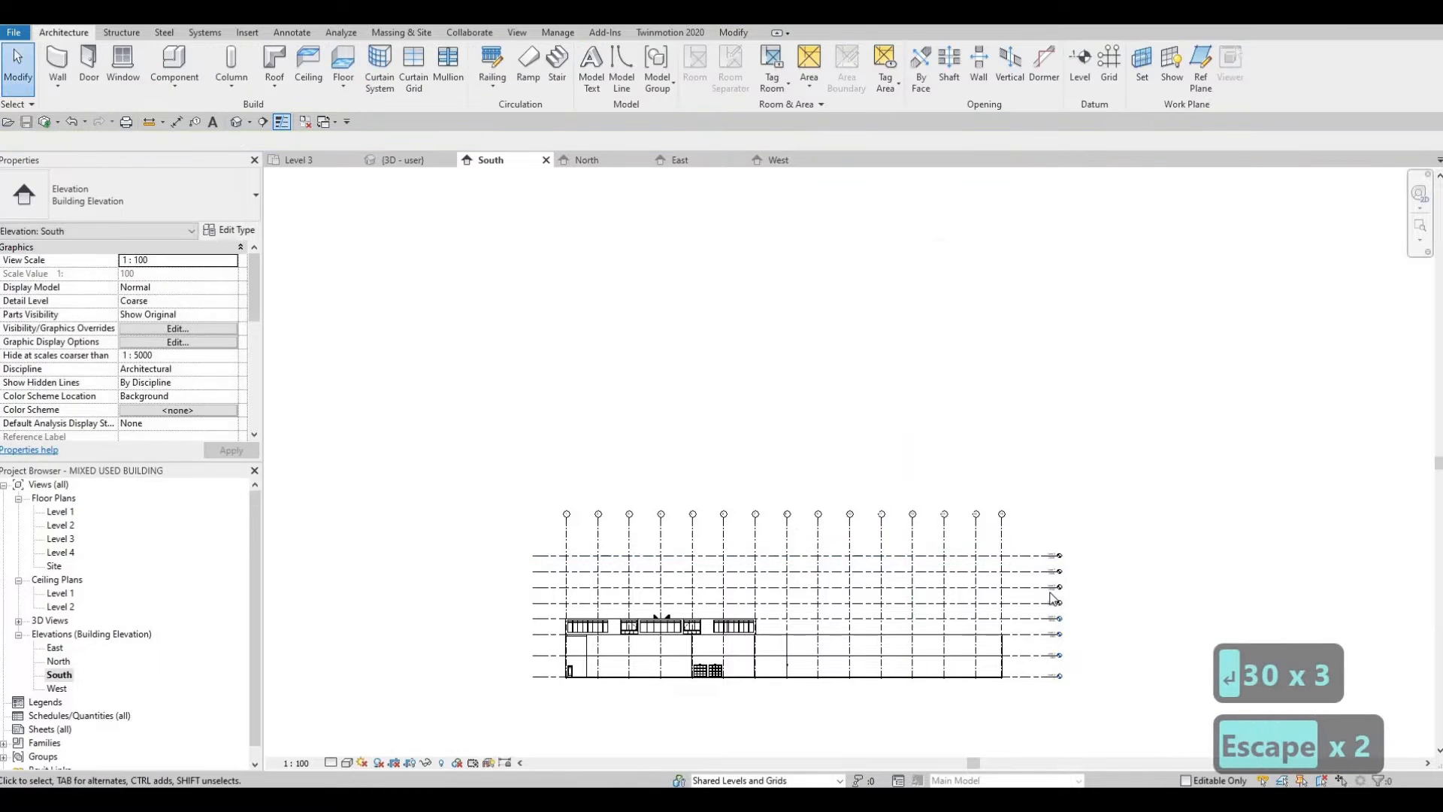
Step: Examine the names and elevations on the heads of the newly copied levels
scroll(1079, 506, "up", 2)
scroll(1079, 512, "up", 5)
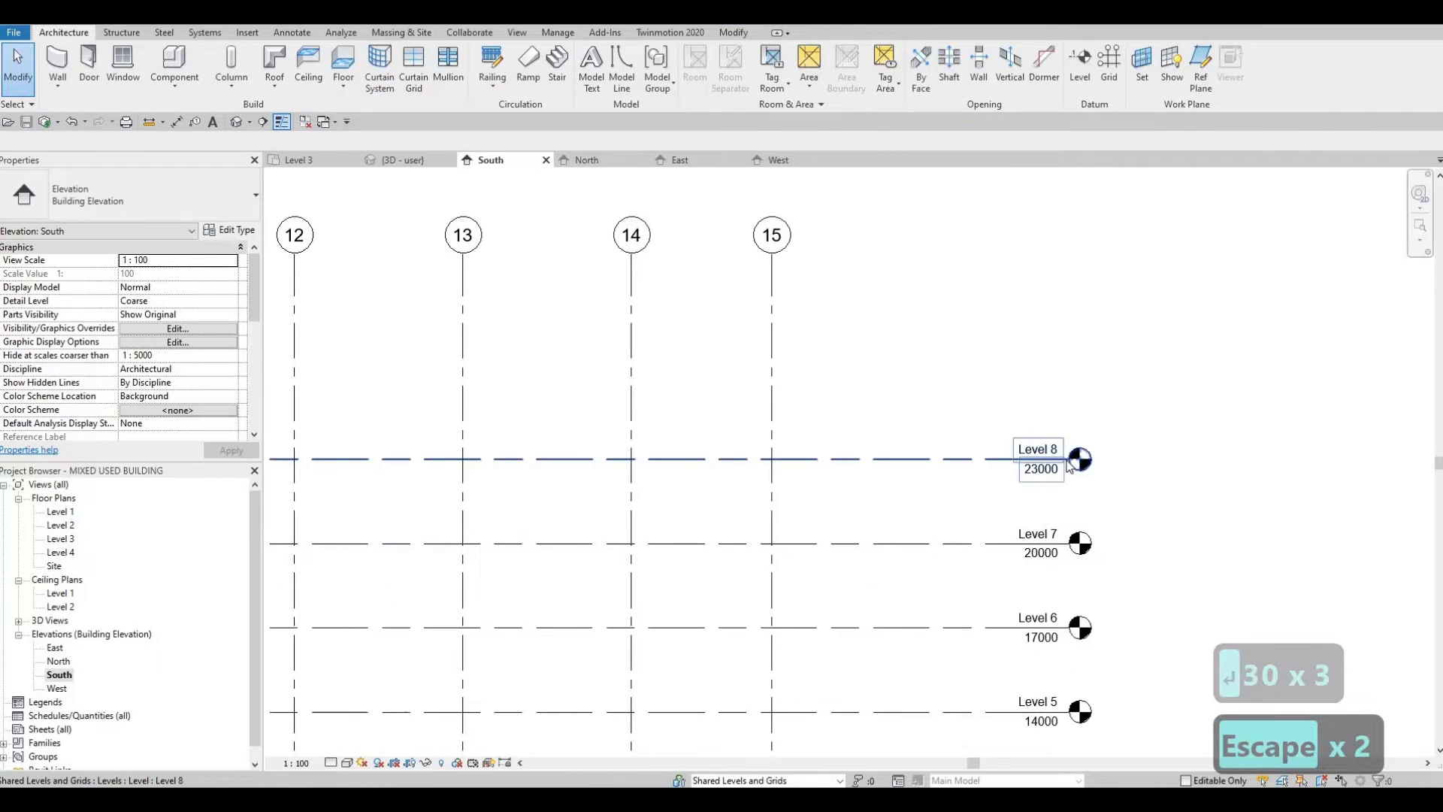
left_click(1067, 457)
key("Escape")
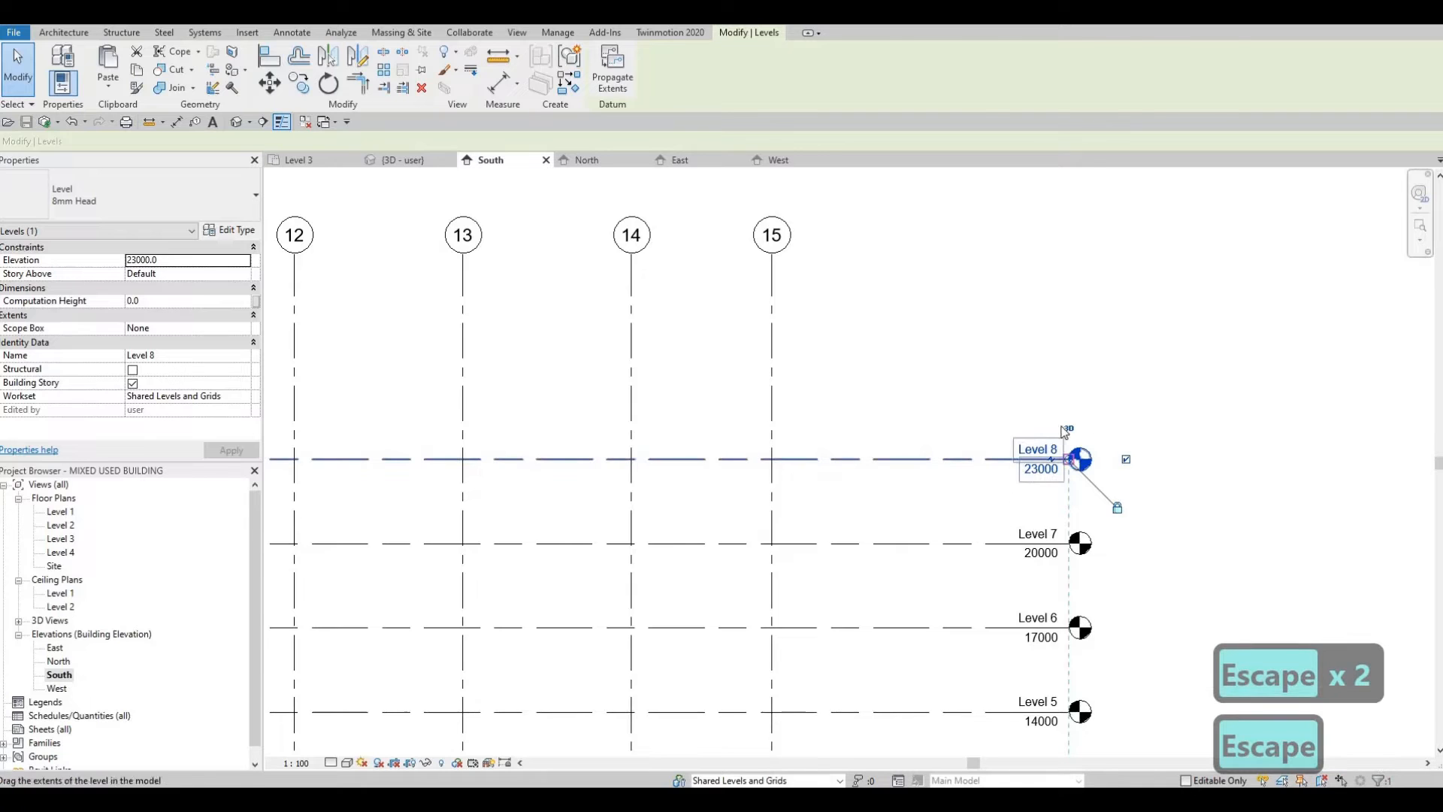
key("Escape")
scroll(1064, 432, "down", 6)
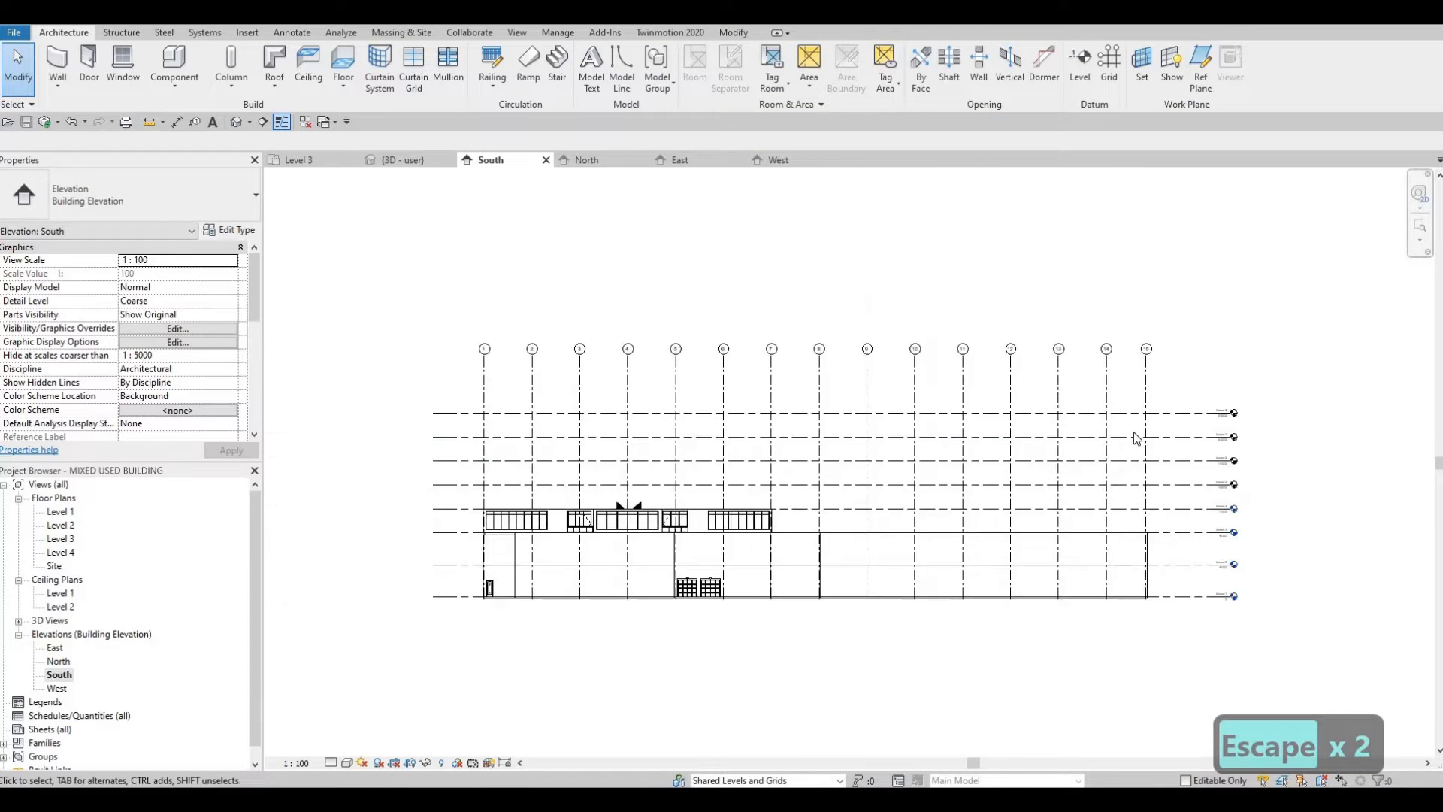
Step: Copy the Level 8 line straight up by 3000 mm with Multiple enabled
middle_click_drag(1172, 408, 1134, 431)
left_click(1134, 432)
scroll(1134, 432, "up", 3)
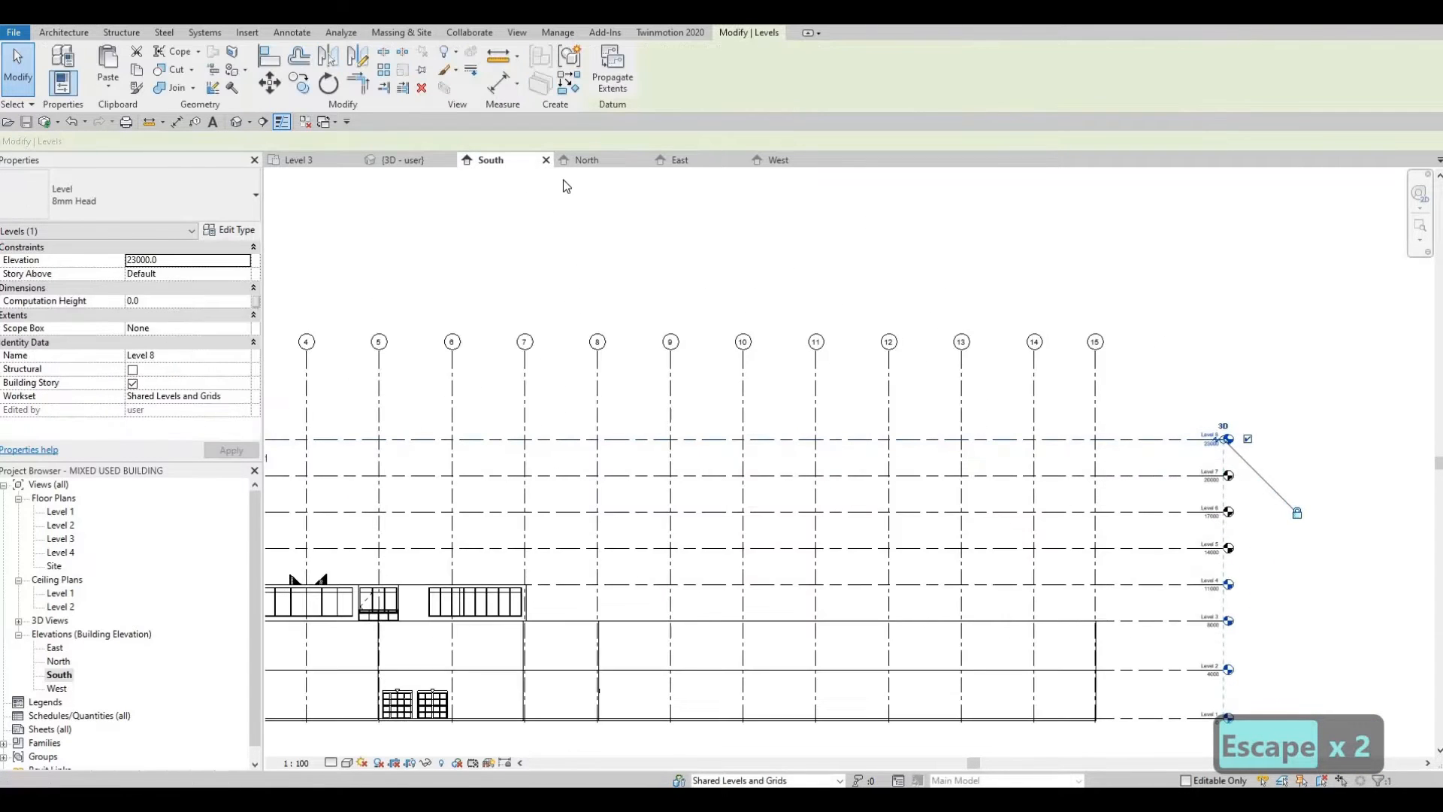
middle_click_drag(569, 235, 505, 220)
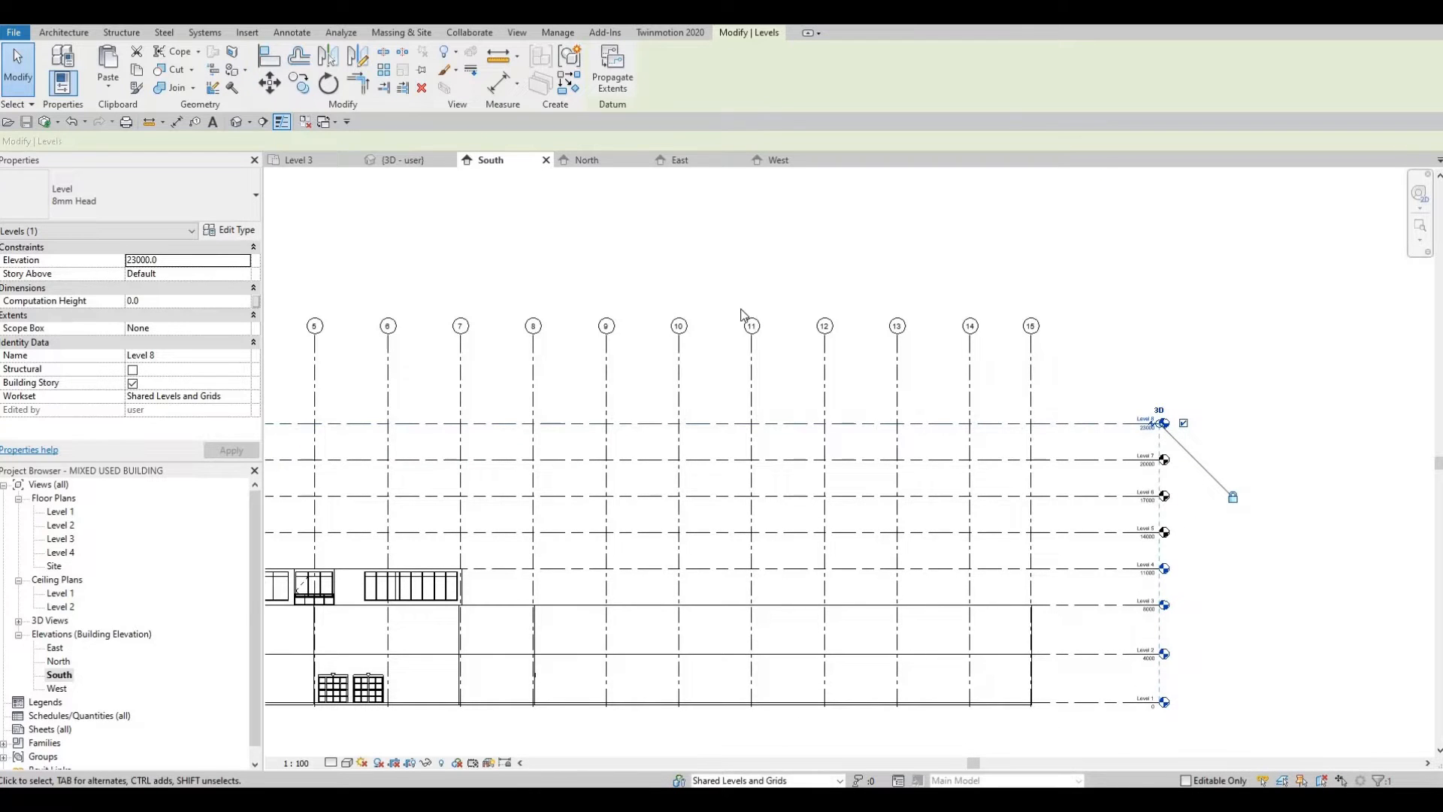
key("c")
key("o")
scroll(1087, 423, "up", 1)
left_click(1084, 420)
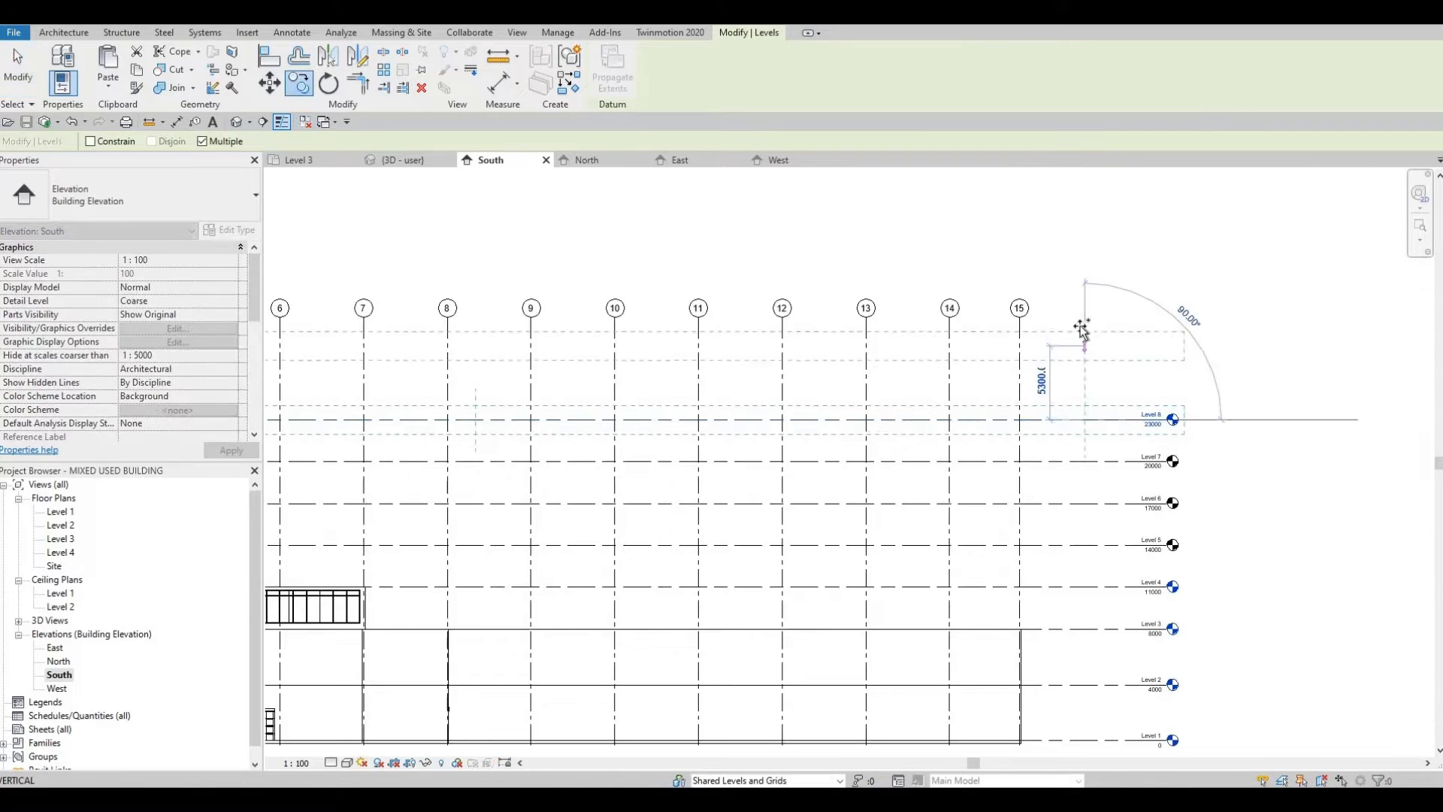
scroll(1084, 314, "down", 1)
middle_click_drag(1079, 303, 1064, 462)
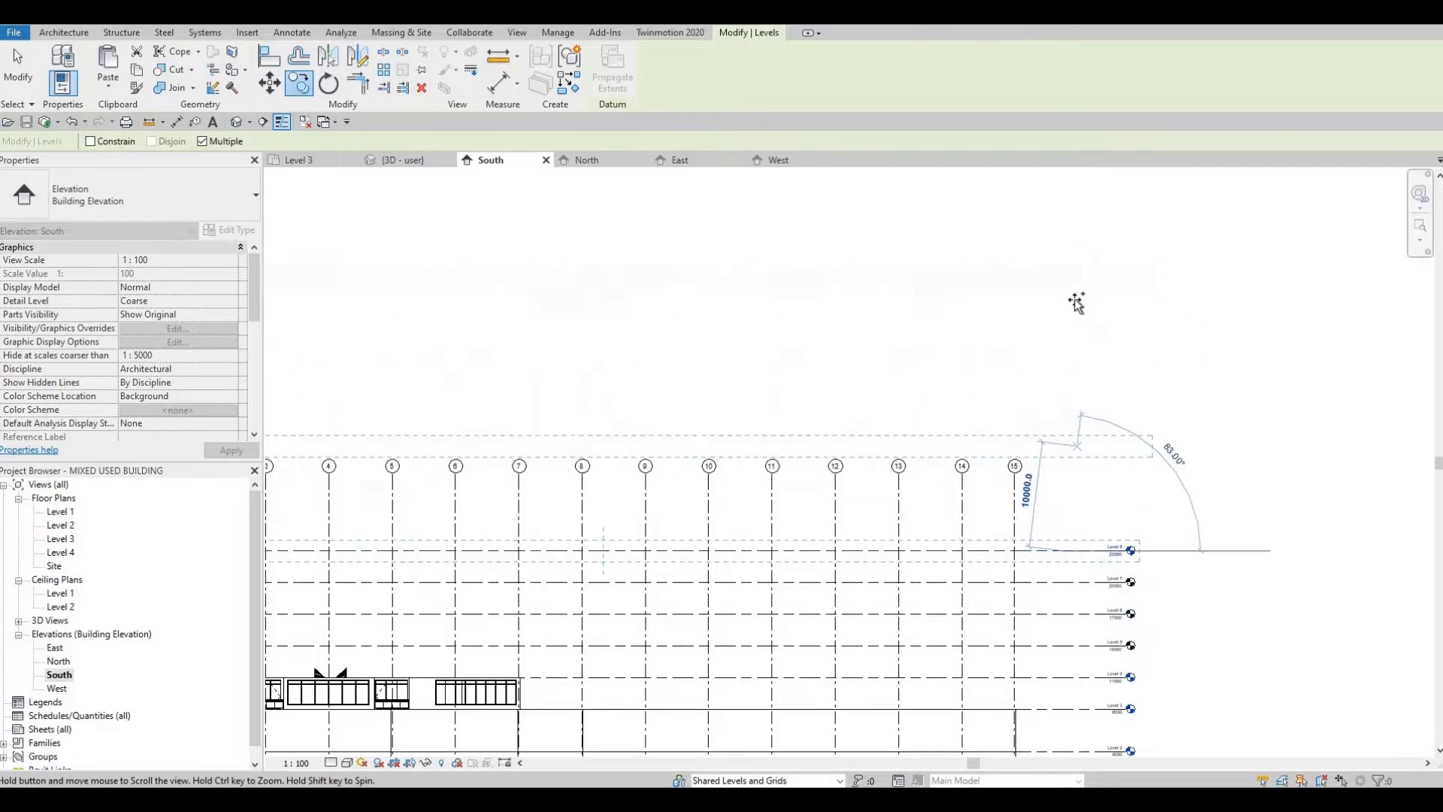
scroll(1064, 464, "down", 1)
middle_click_drag(1066, 273, 1061, 312)
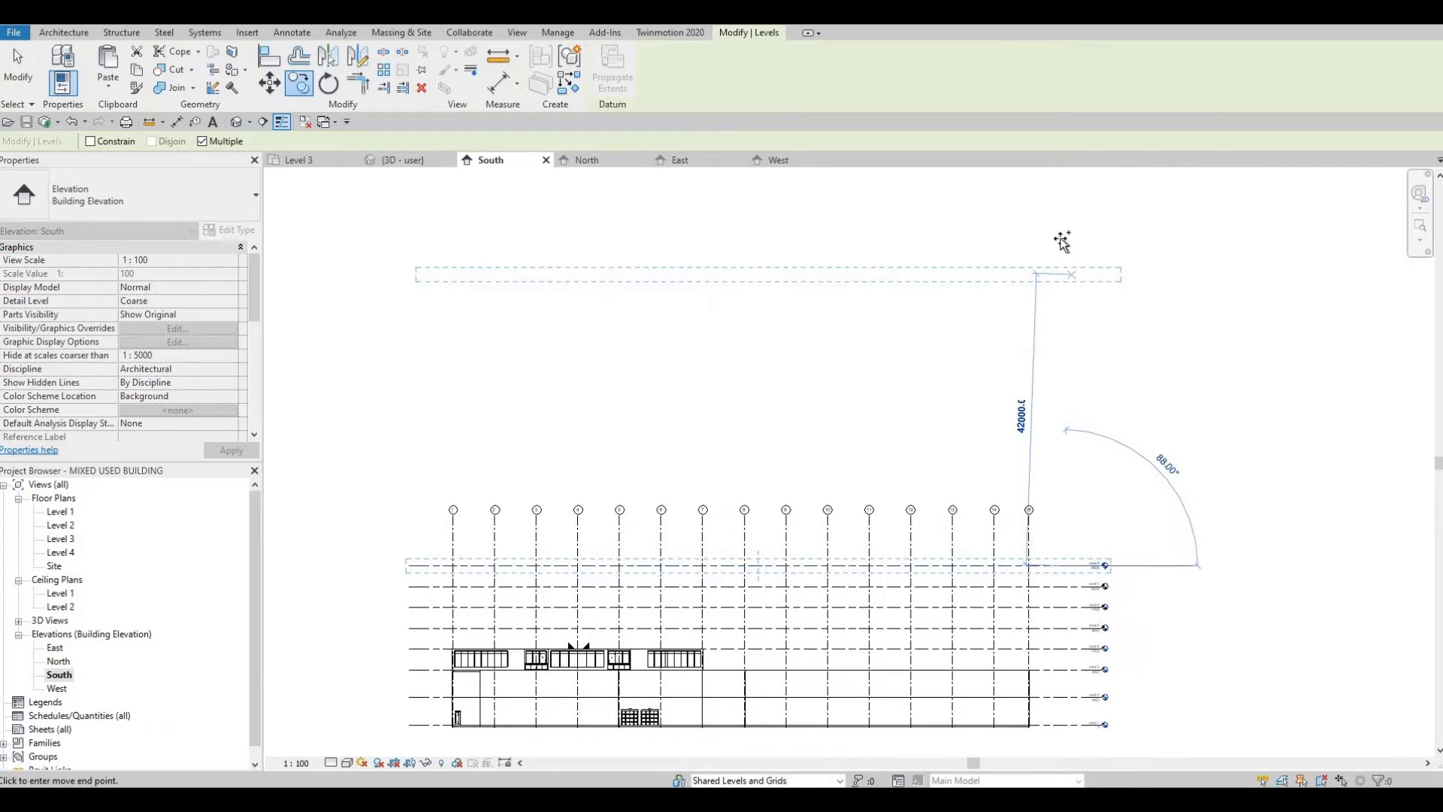
type("3")
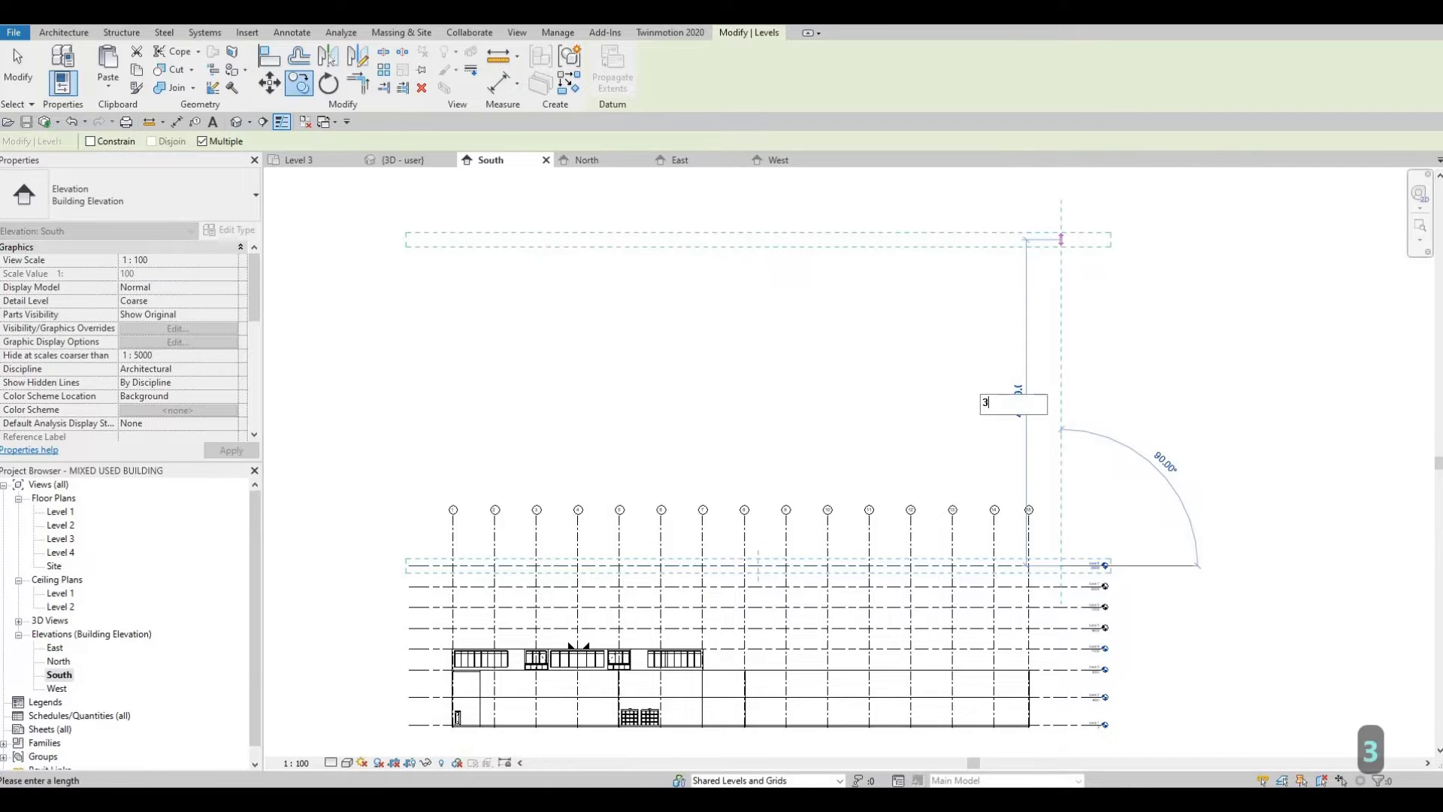
type("000")
key("Return")
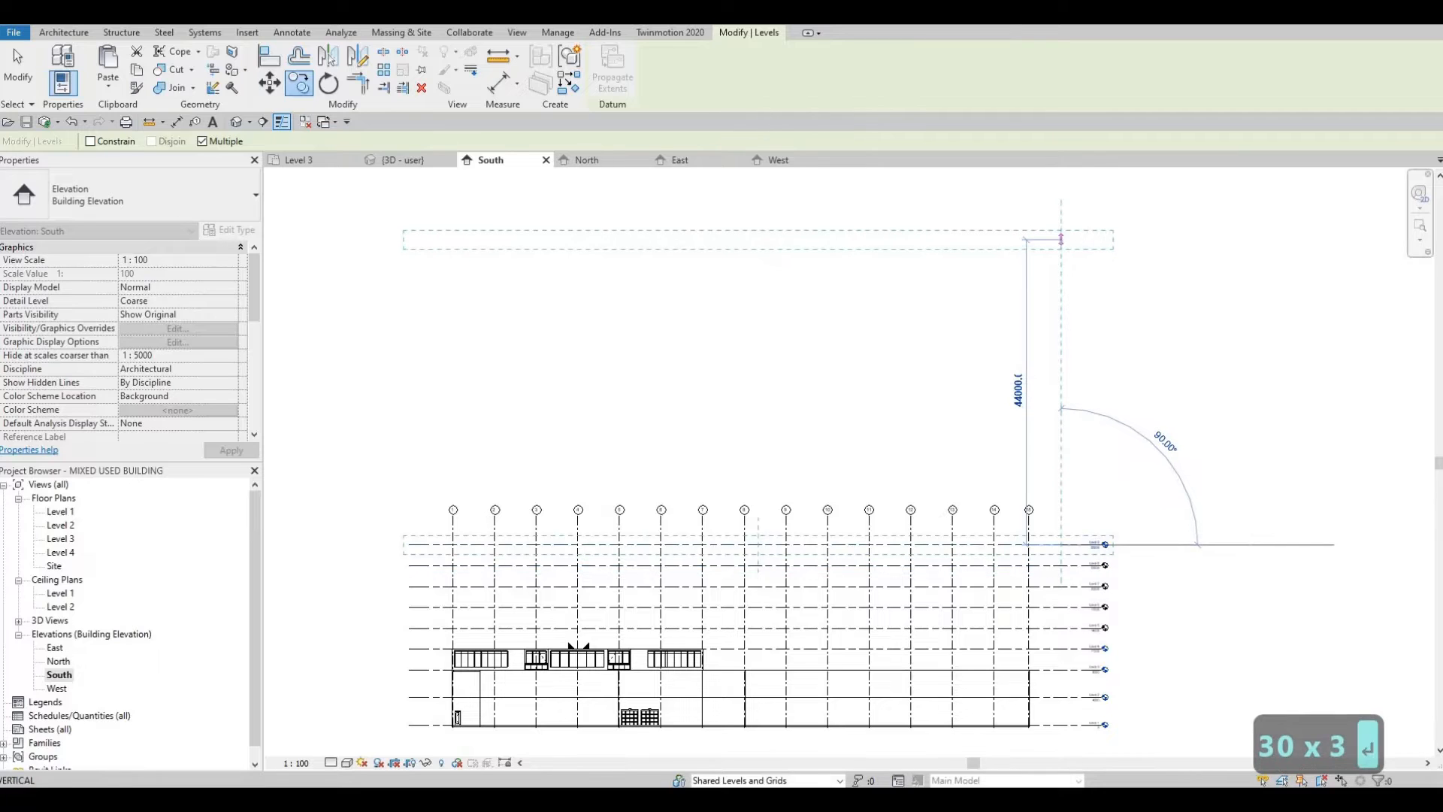
Step: Place three more level copies above it, each 3000 mm above the previous one, and finish the Copy command
type("3000")
key("Return")
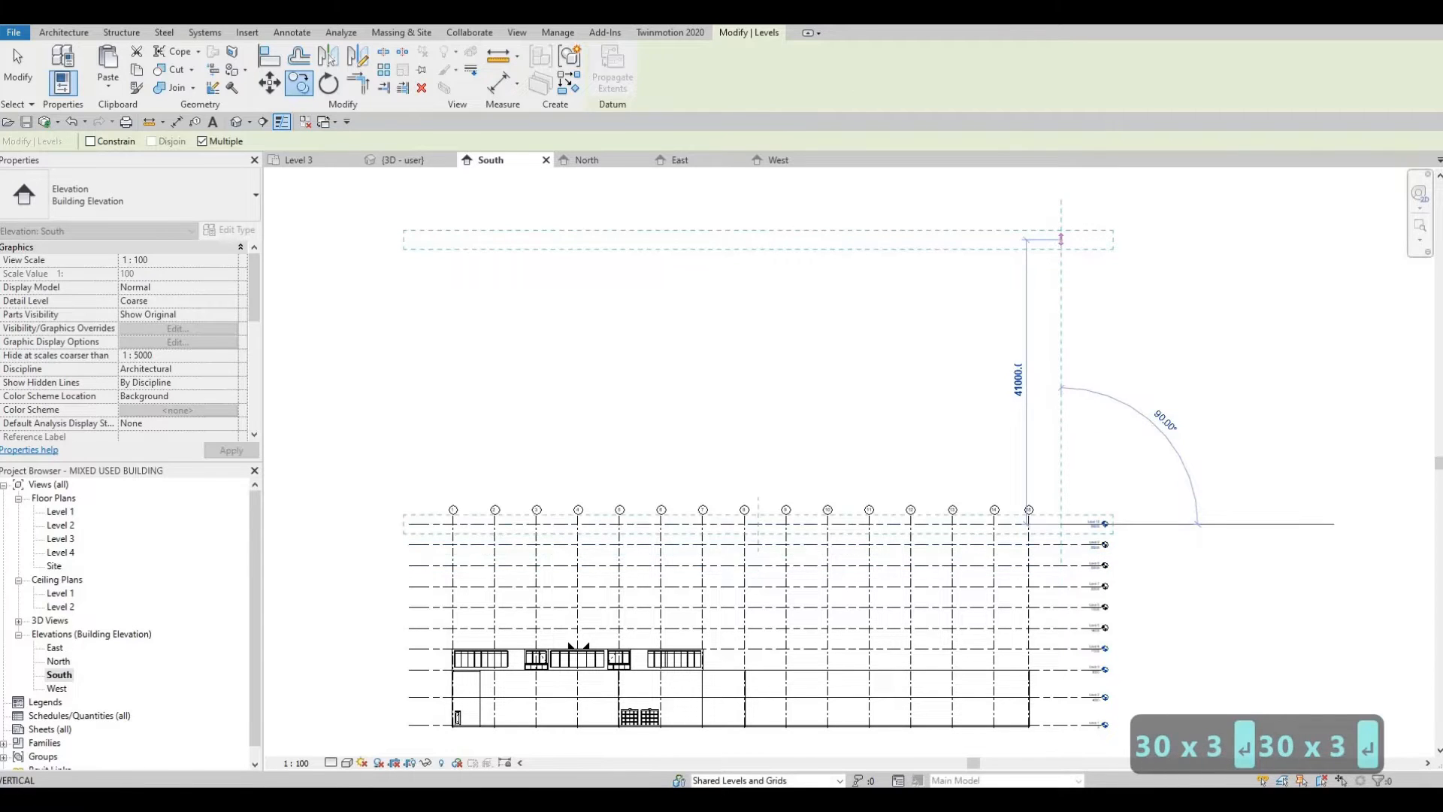
type("38")
type("000")
key("Return")
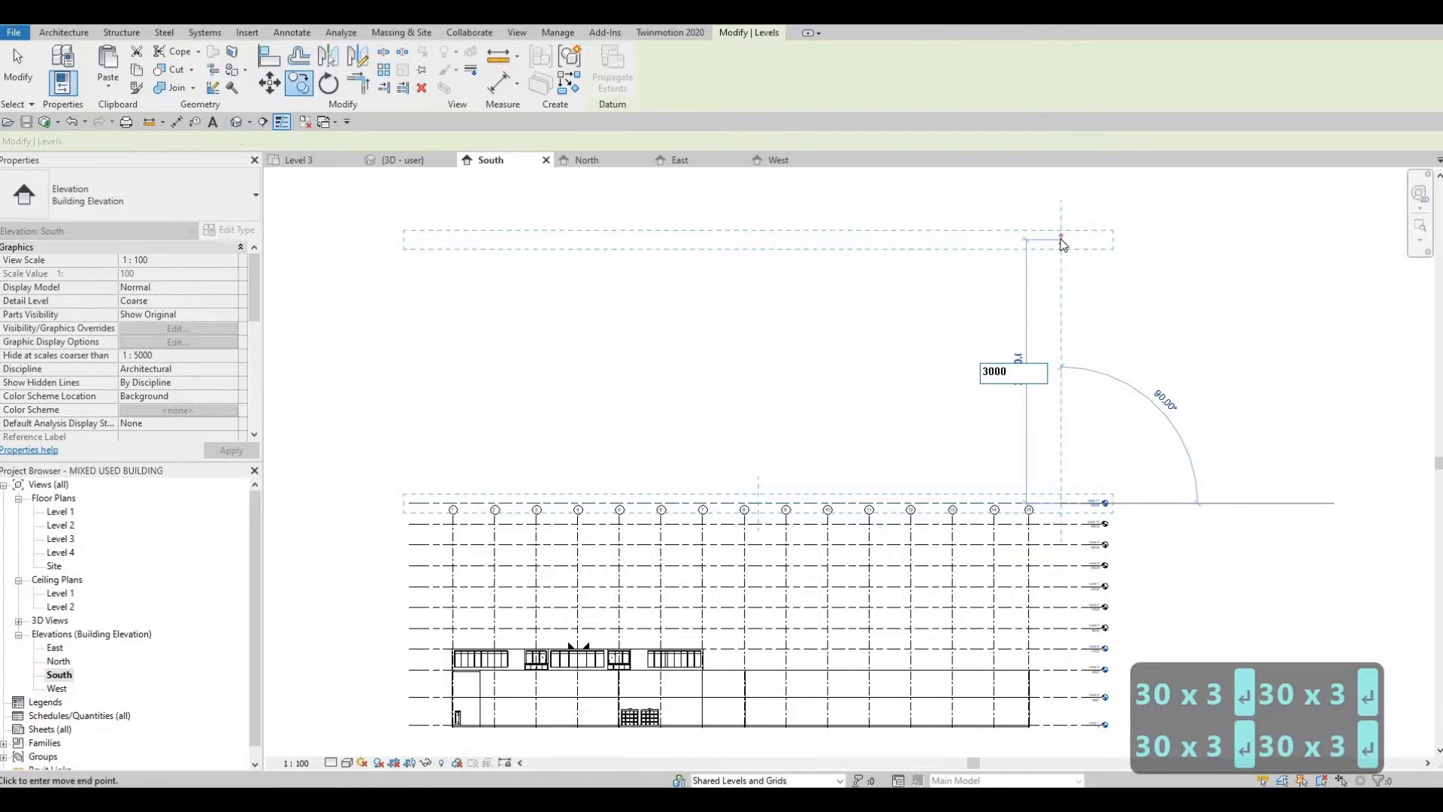
key("Escape")
key("Escape")
key("Escape")
left_click(1025, 482)
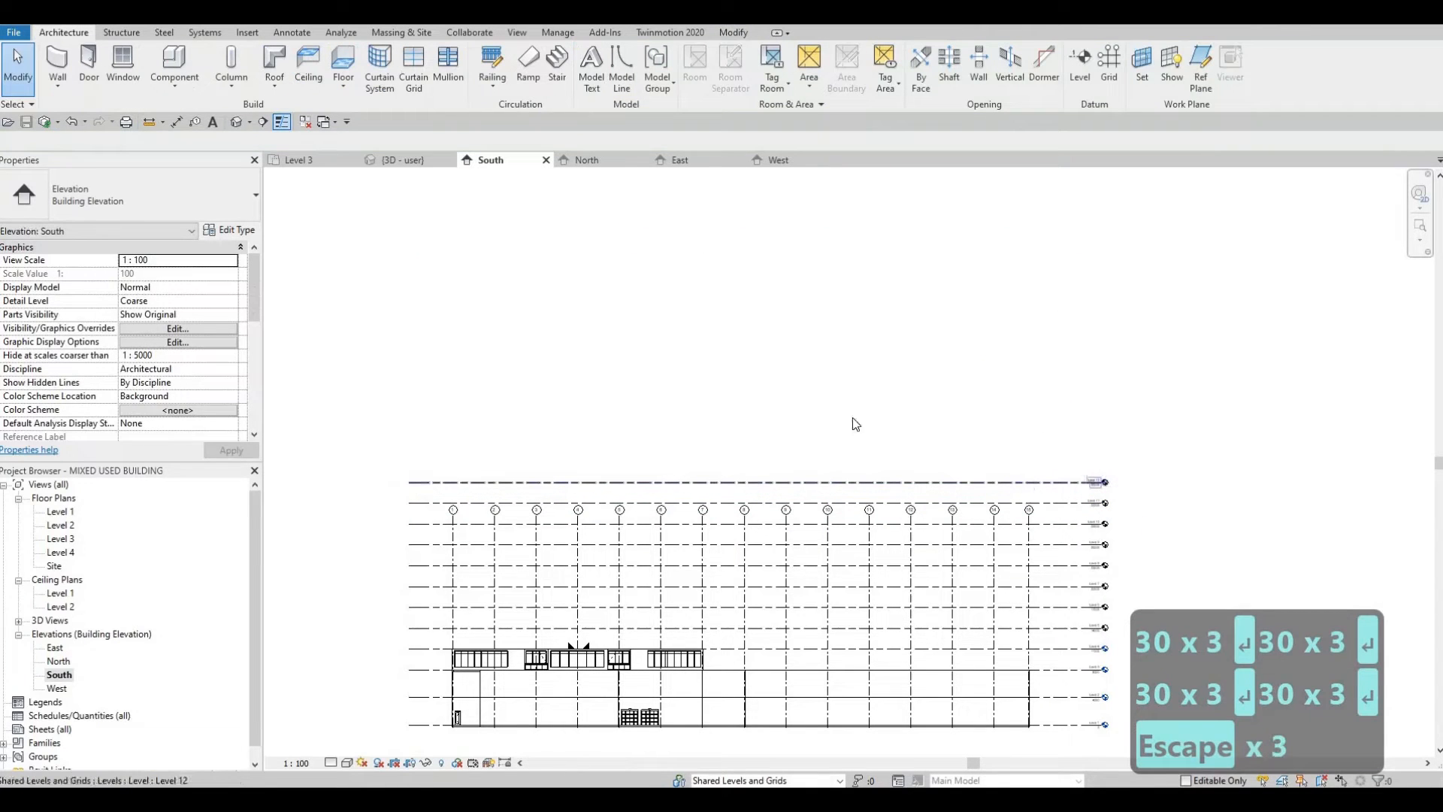
key("Escape")
key("Escape")
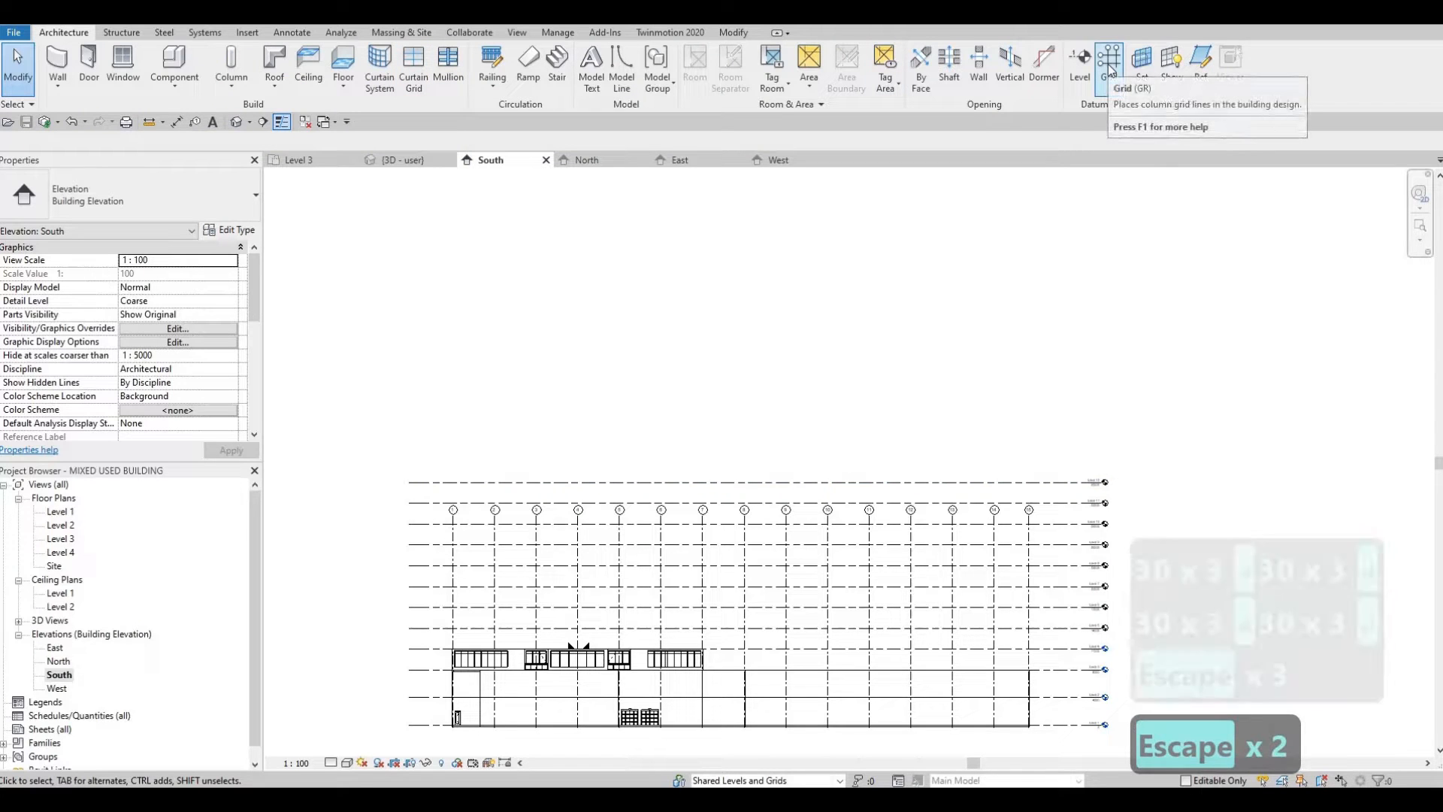
Step: Start the Level command with the Pick Lines method and set the offset to 3000 mm
left_click(1082, 63)
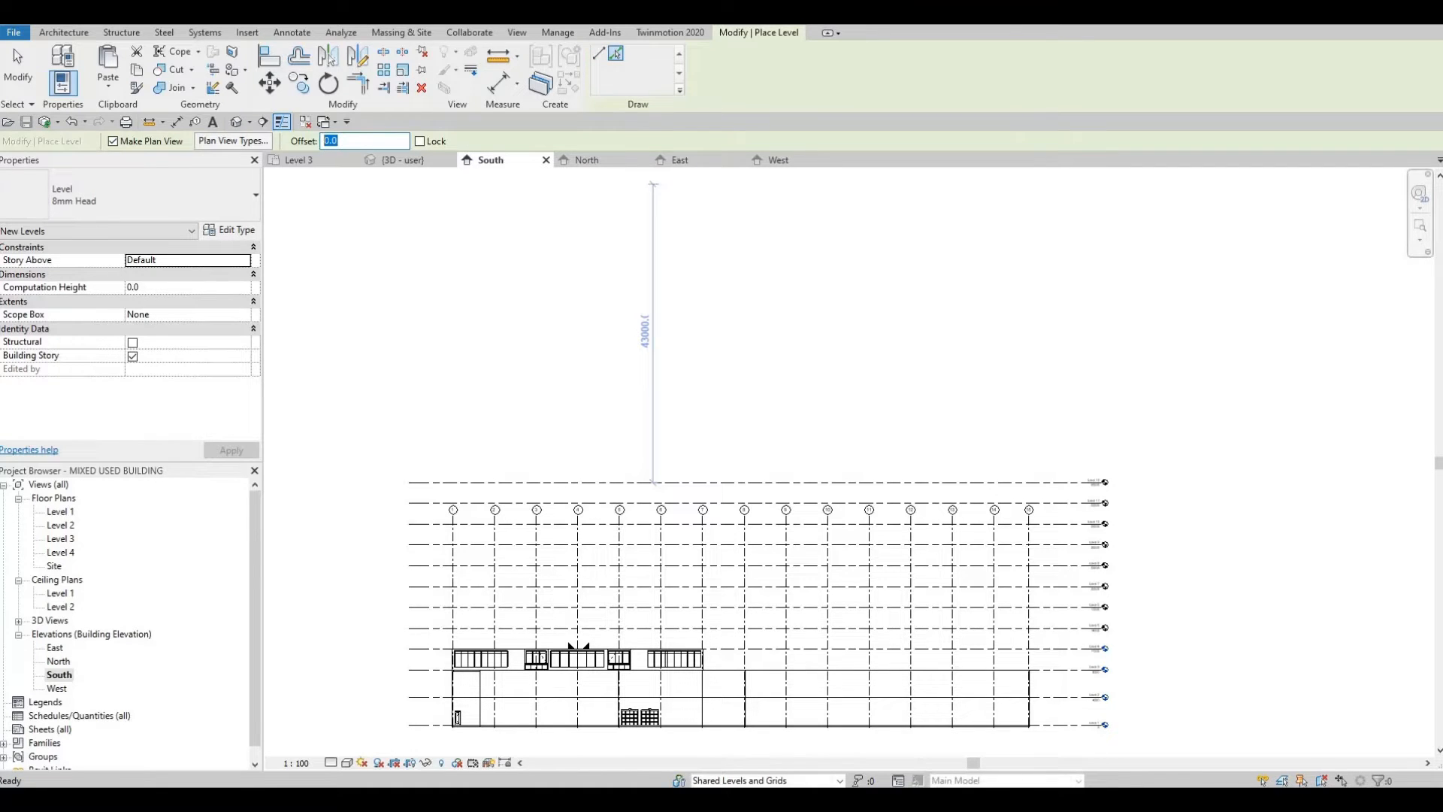
type("000")
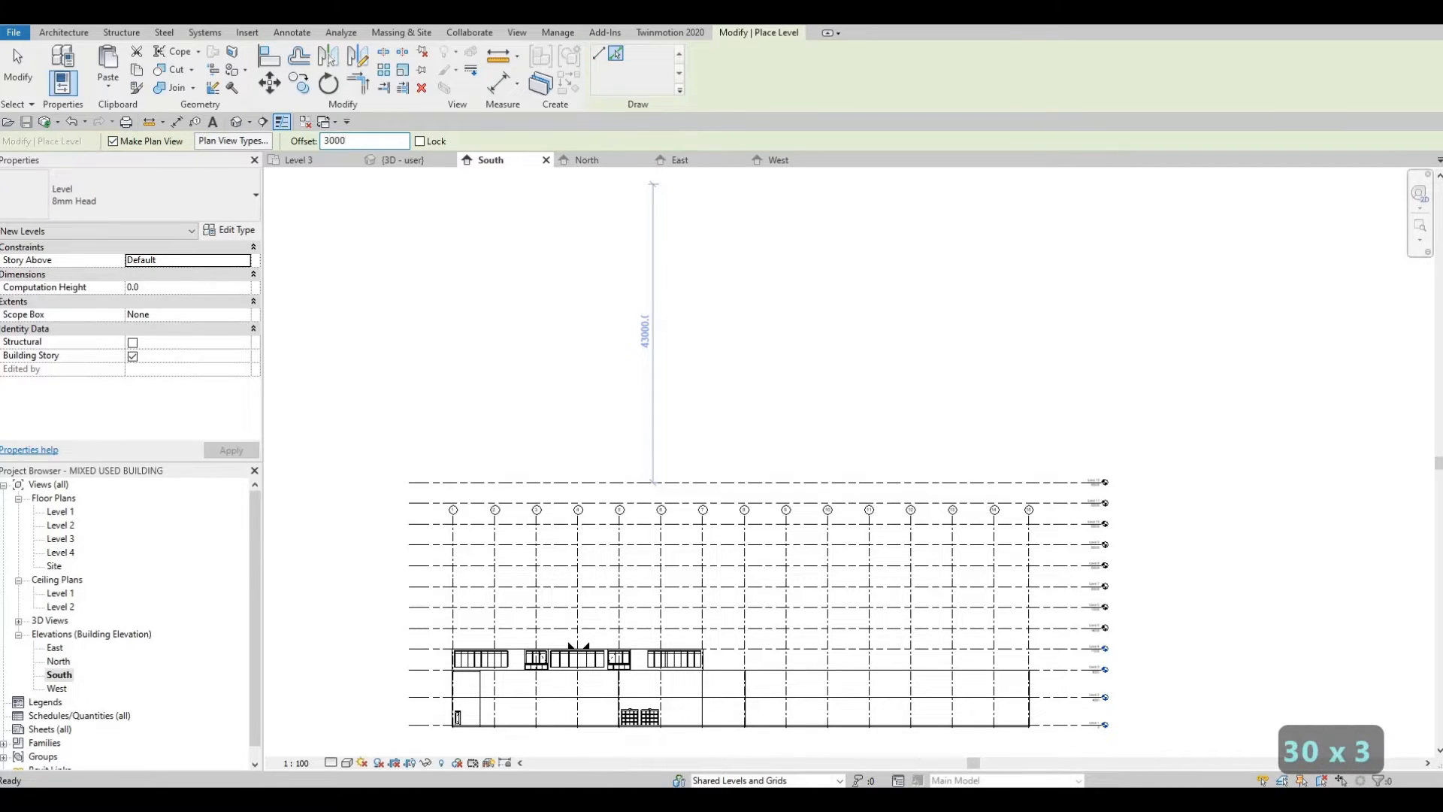
key("Return")
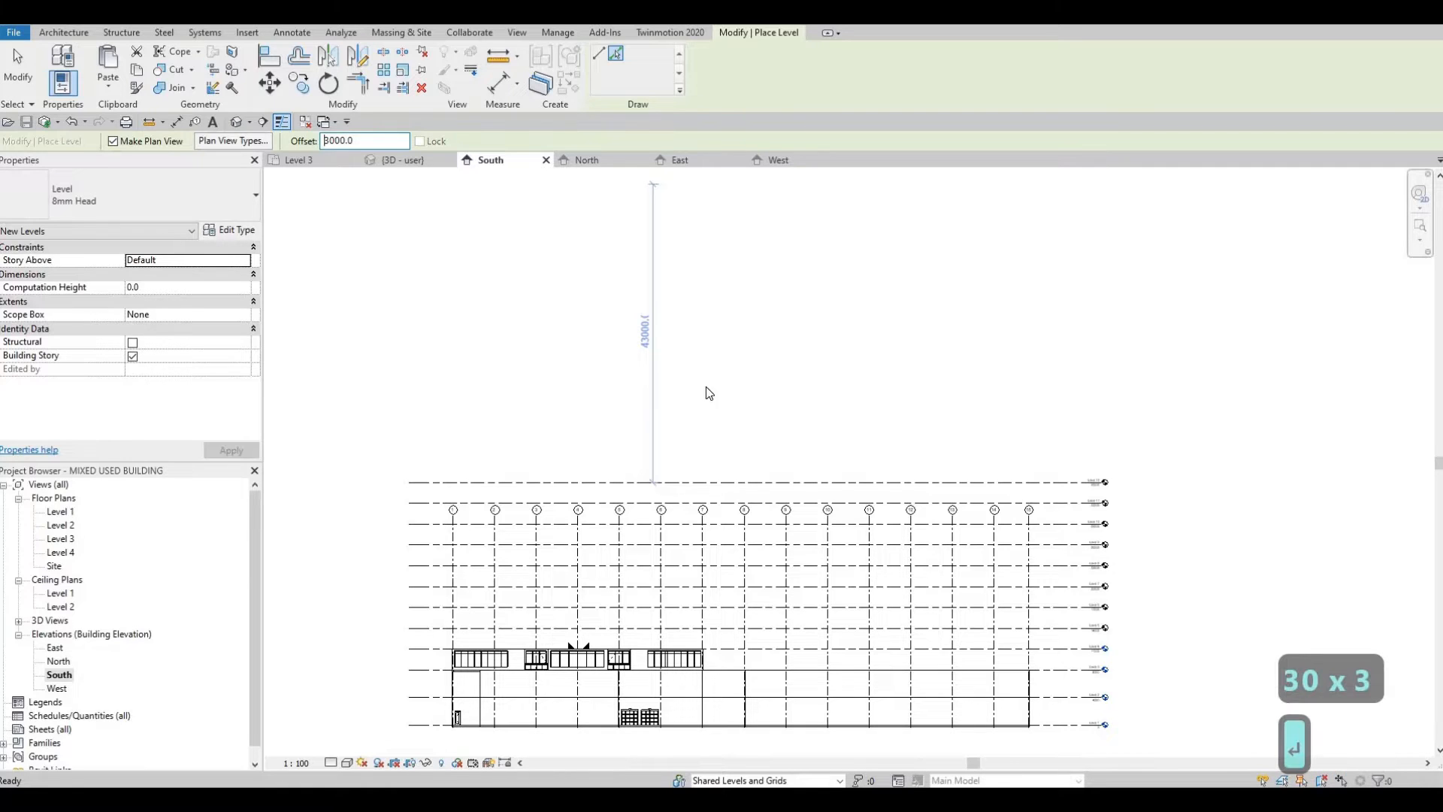
Step: Try to place two levels by picking the uppermost level lines with the 3000 mm offset, and undo both placements
left_click(990, 482)
scroll(985, 483, "up", 2)
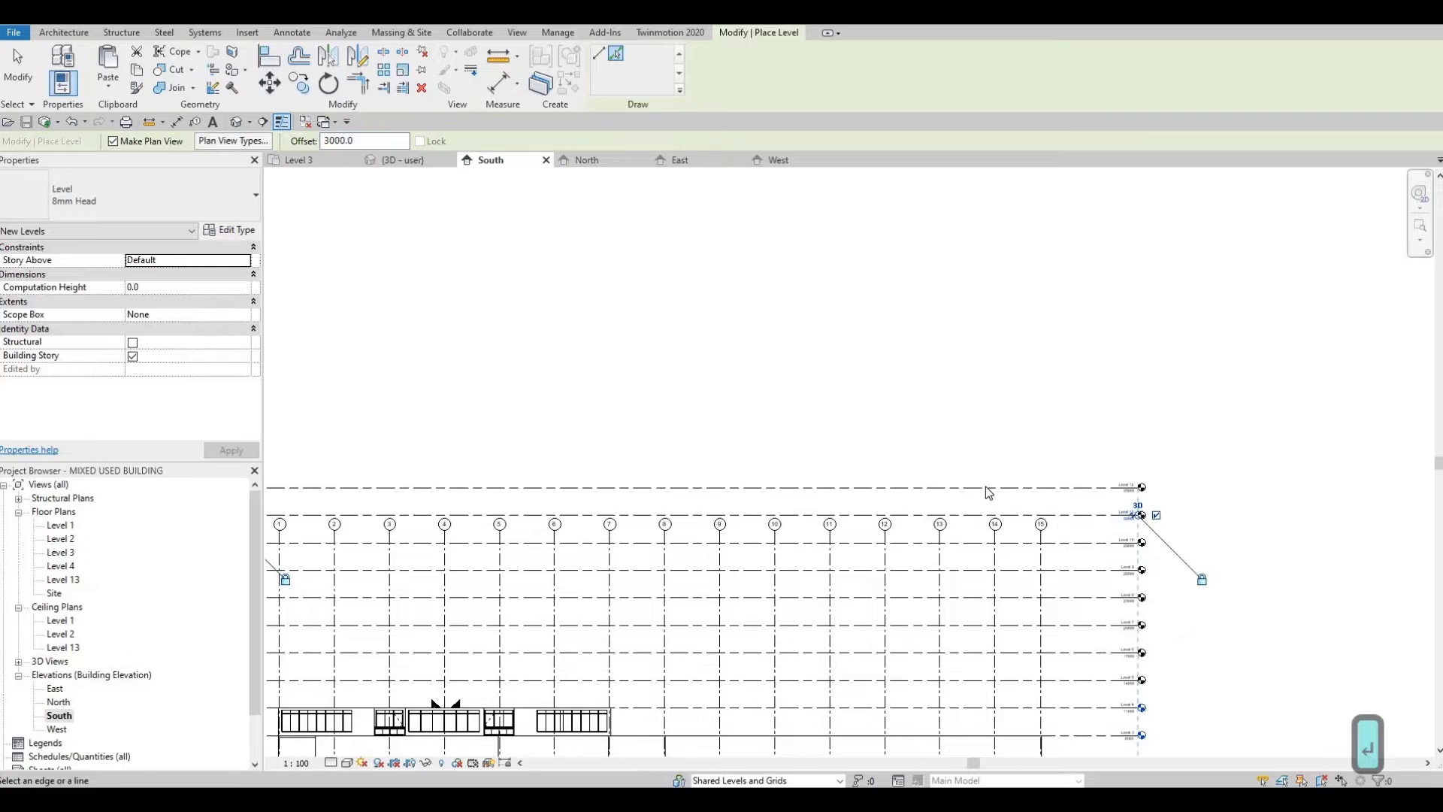
left_click(1120, 487)
scroll(1131, 483, "up", 3)
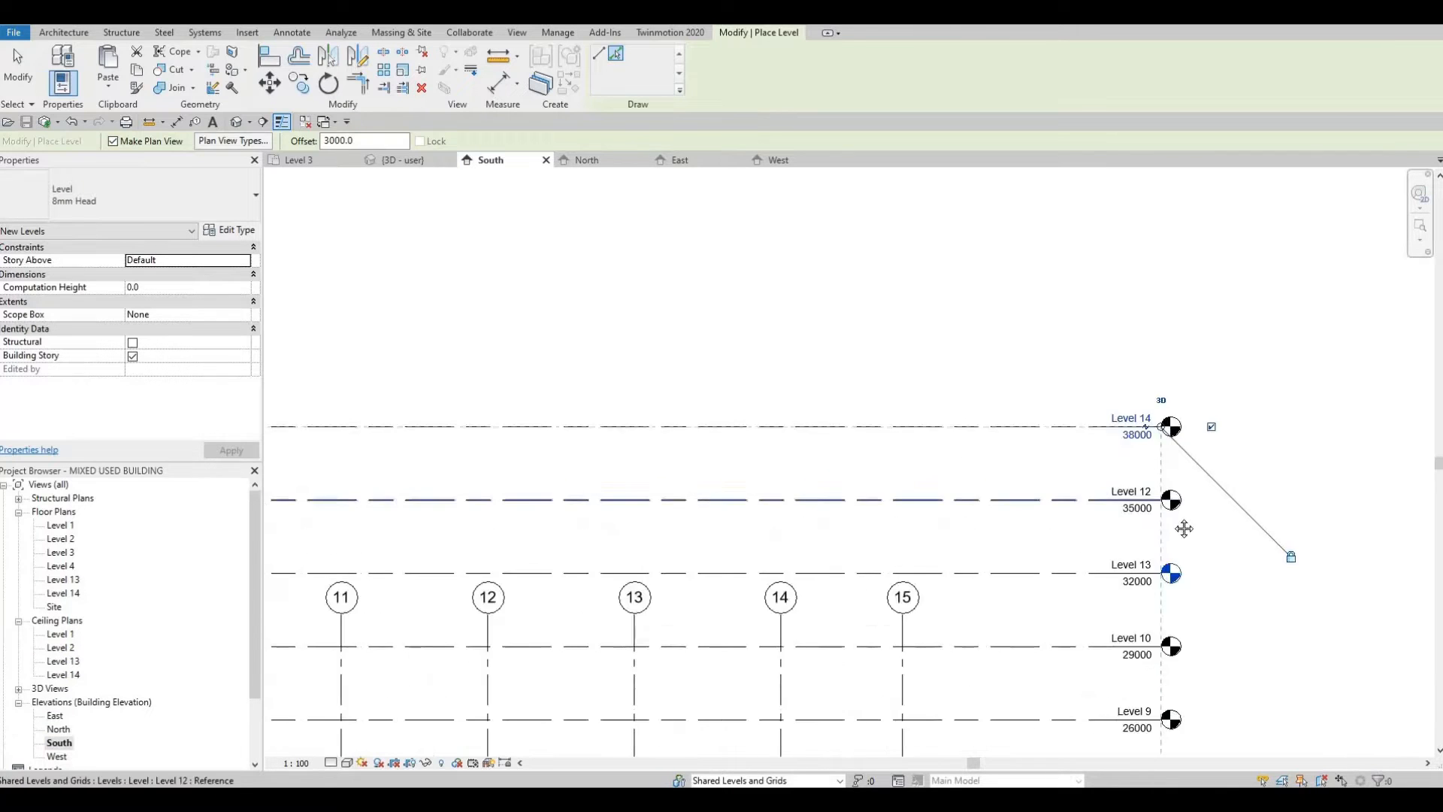
scroll(1099, 472, "up", 2)
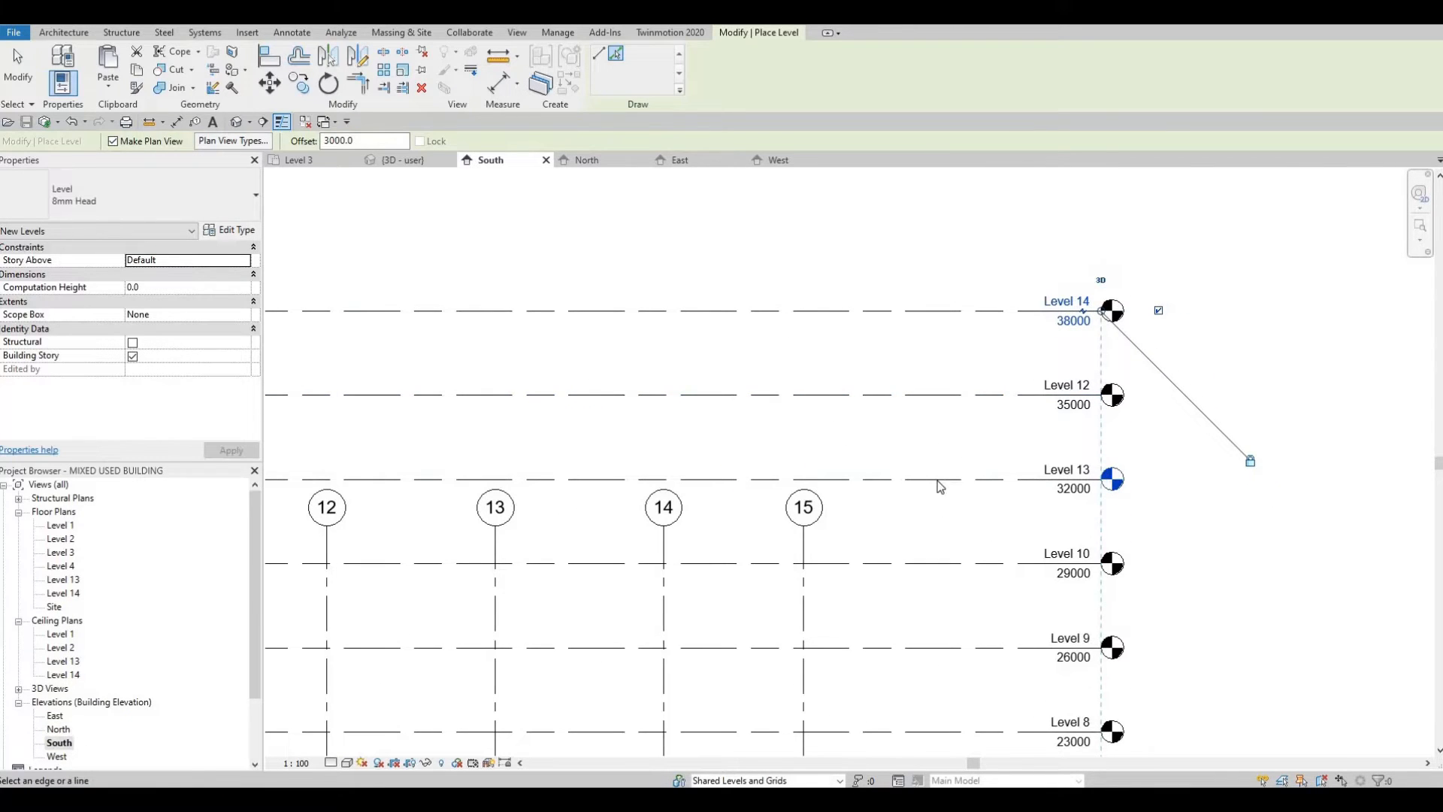
key("Escape")
key("ctrl+z")
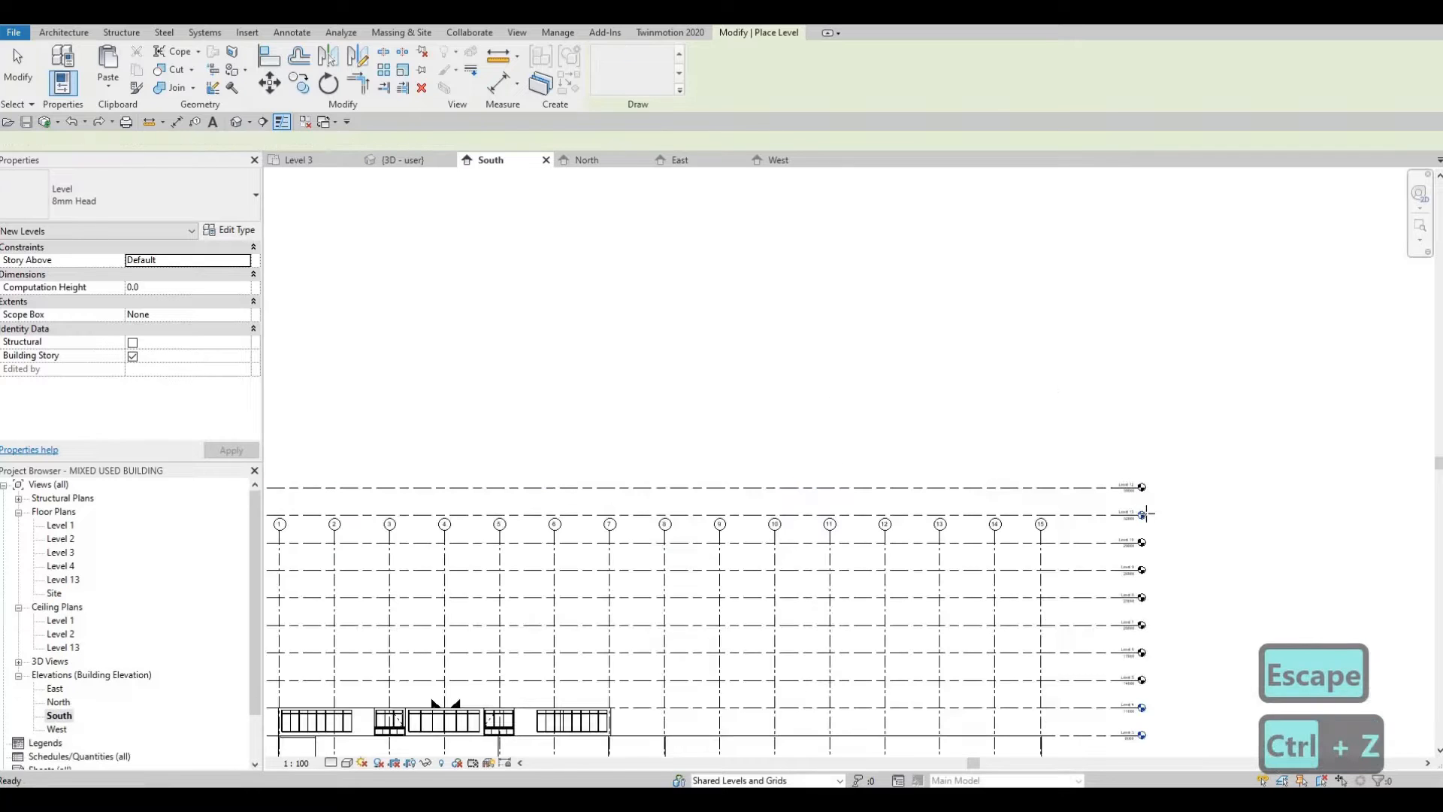
scroll(1150, 522, "up", 1)
scroll(1107, 511, "down", 3)
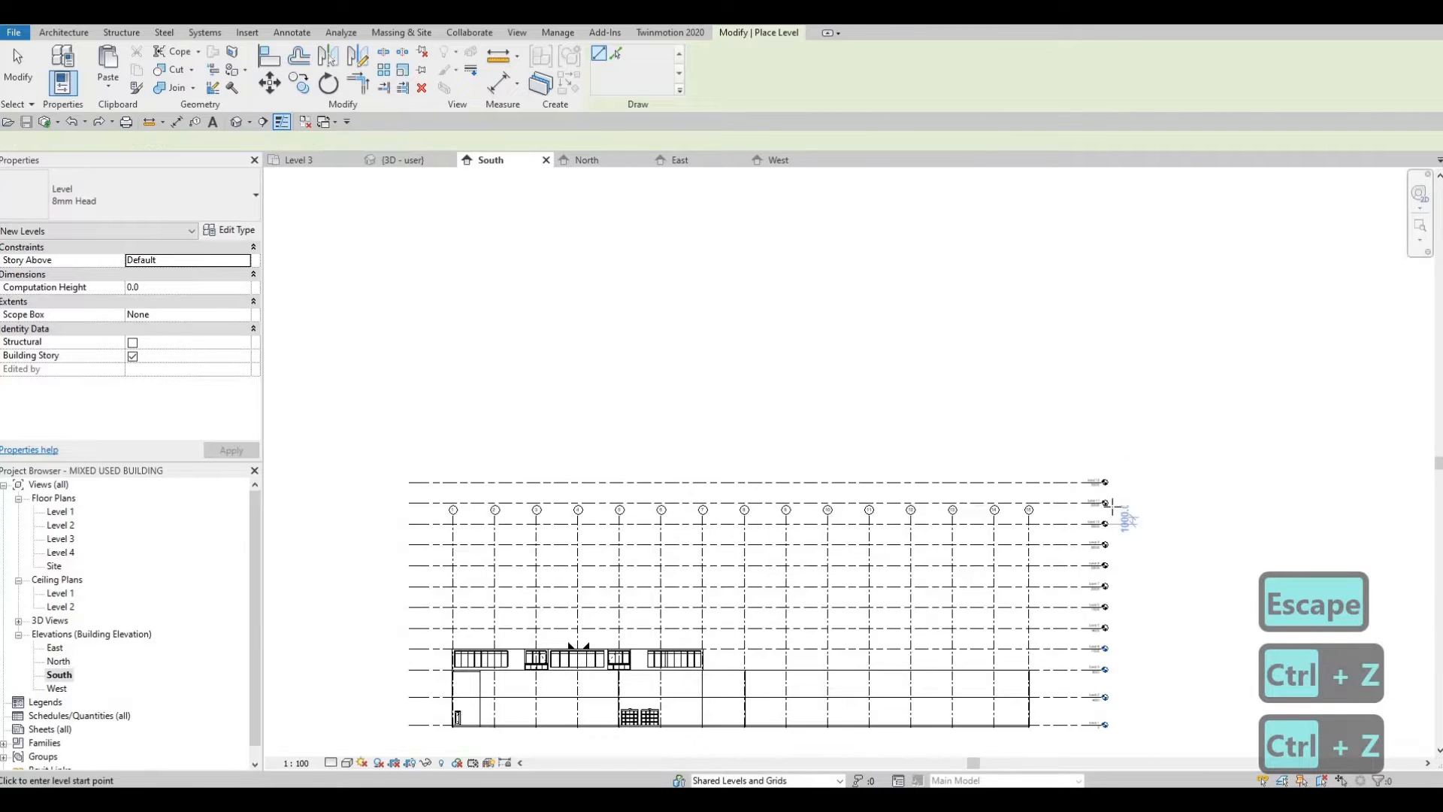
Step: Place a new level 3000 mm above Level 12 by picking its line, and undo the stray level offset downward
scroll(1111, 511, "up", 4)
middle_click_drag(877, 432, 1034, 452)
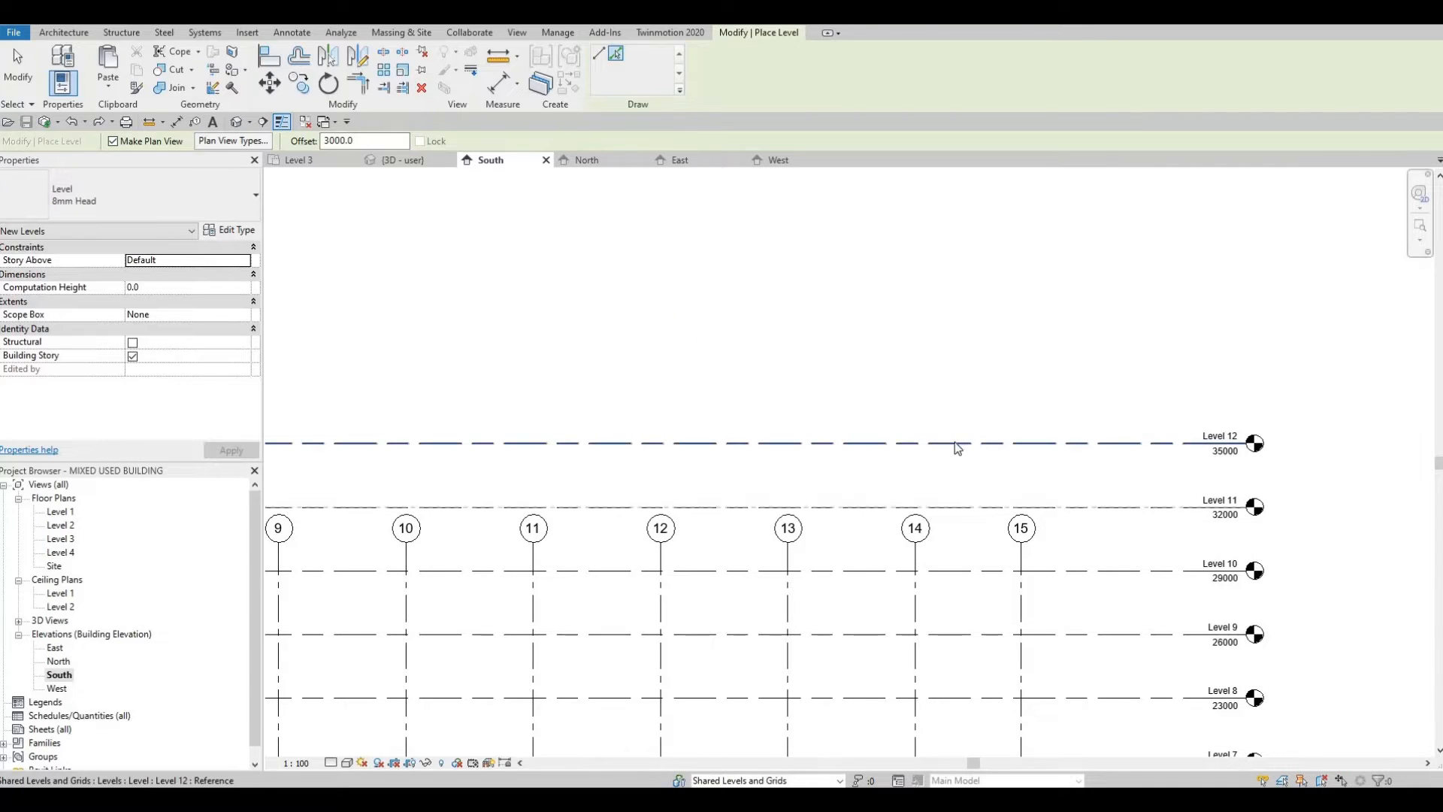
left_click(952, 399)
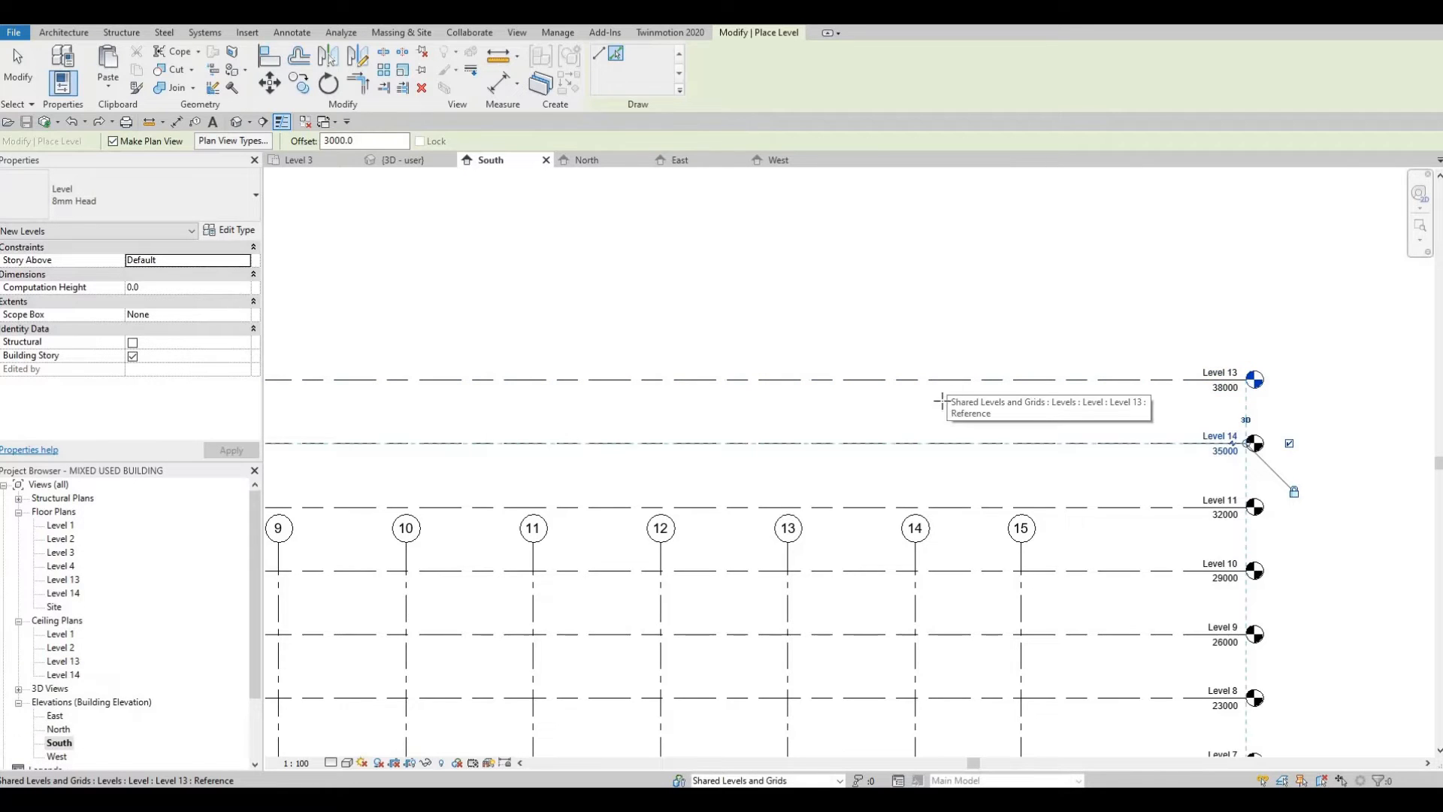
key("ctrl+z")
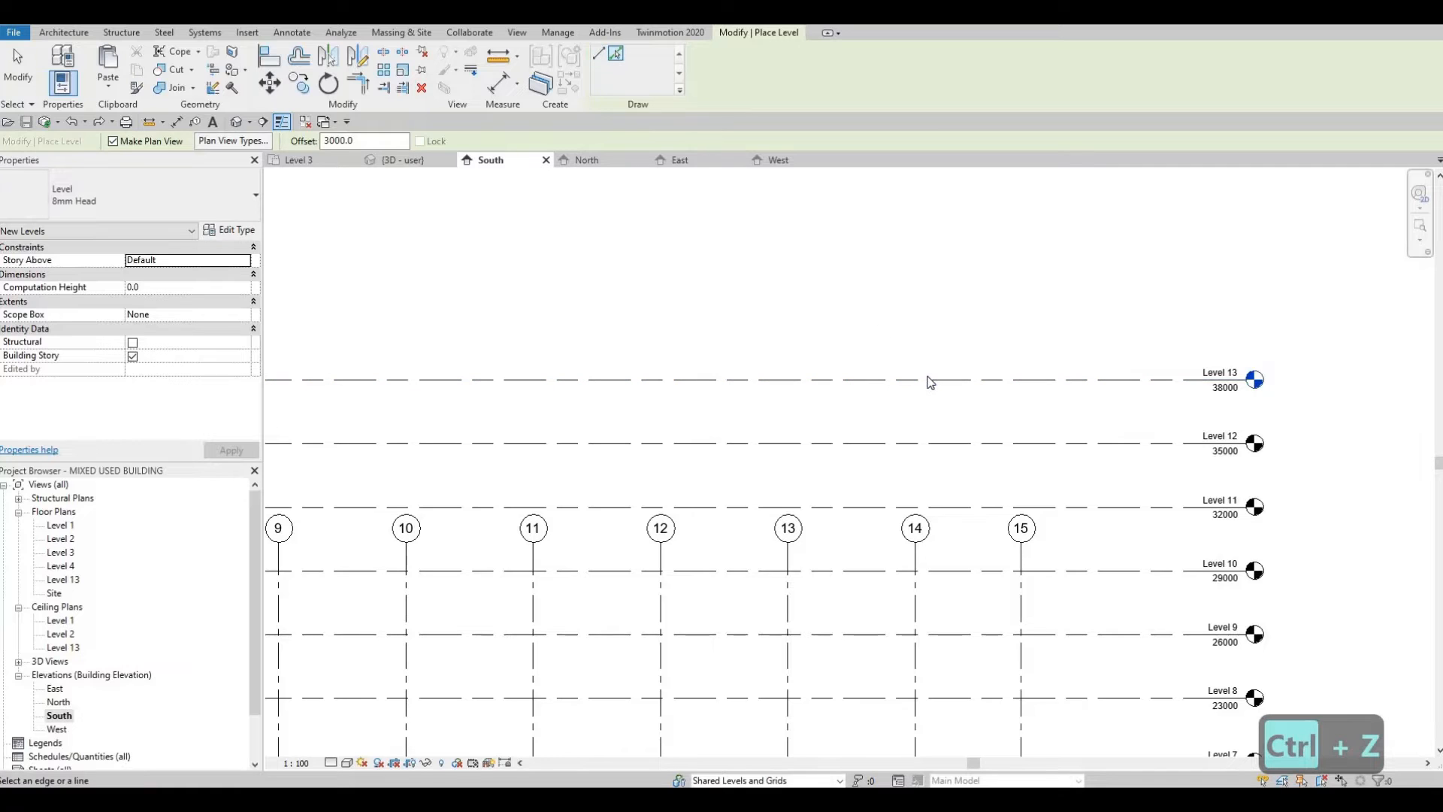
Step: Place five more levels above the 38000 level, each 3000 mm above the previous one, up to elevation 53000
left_click(939, 347)
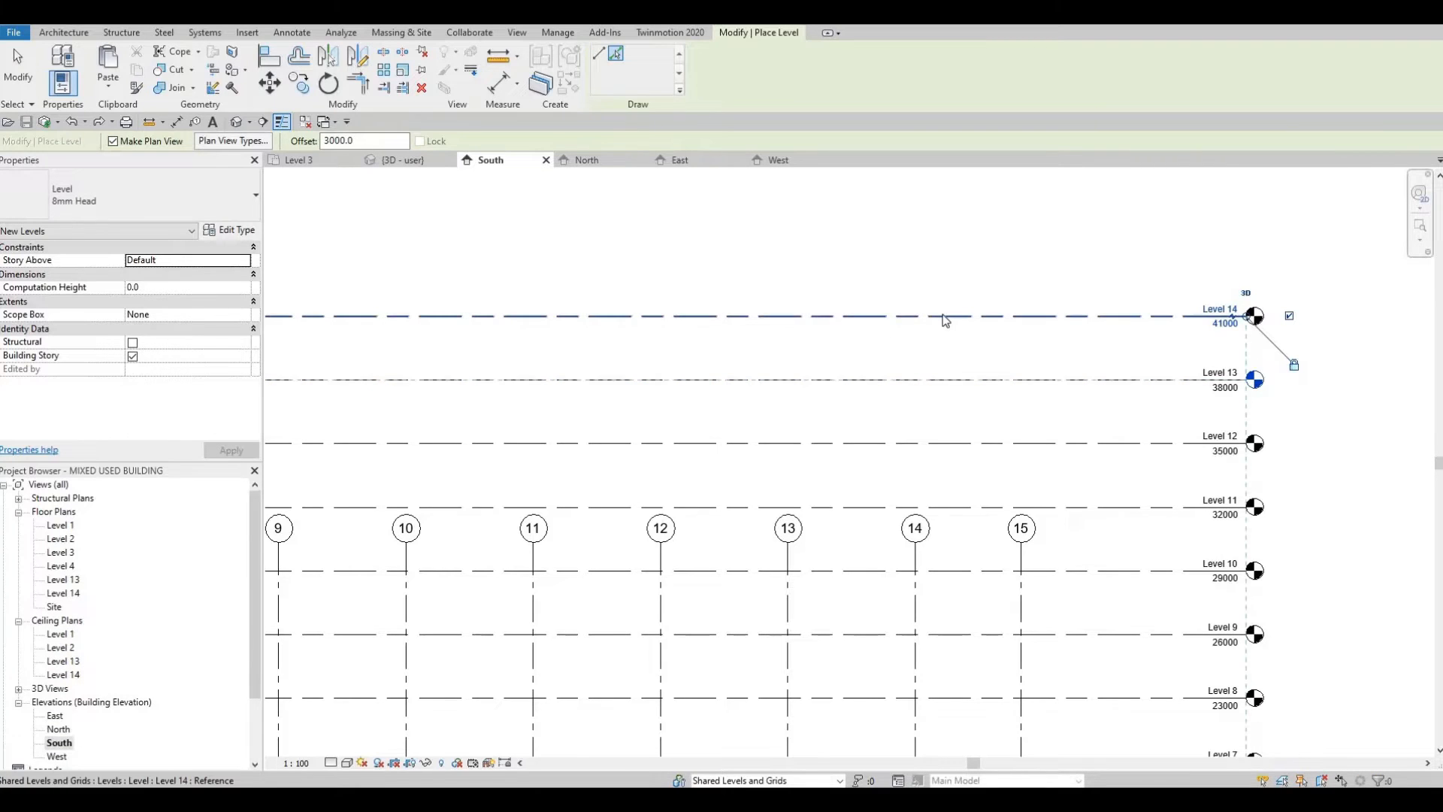
left_click(956, 282)
middle_click_drag(958, 248, 962, 359)
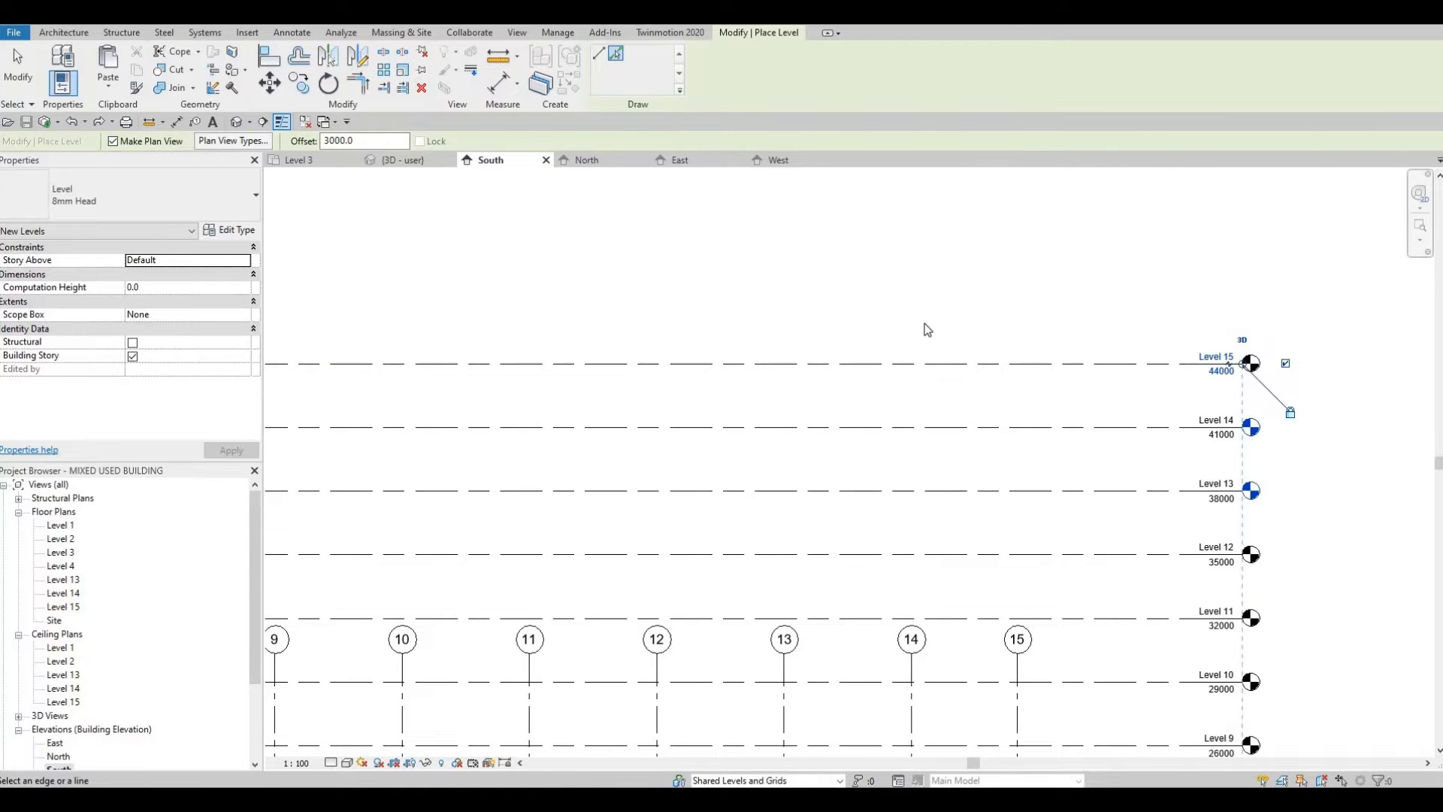
left_click(925, 365)
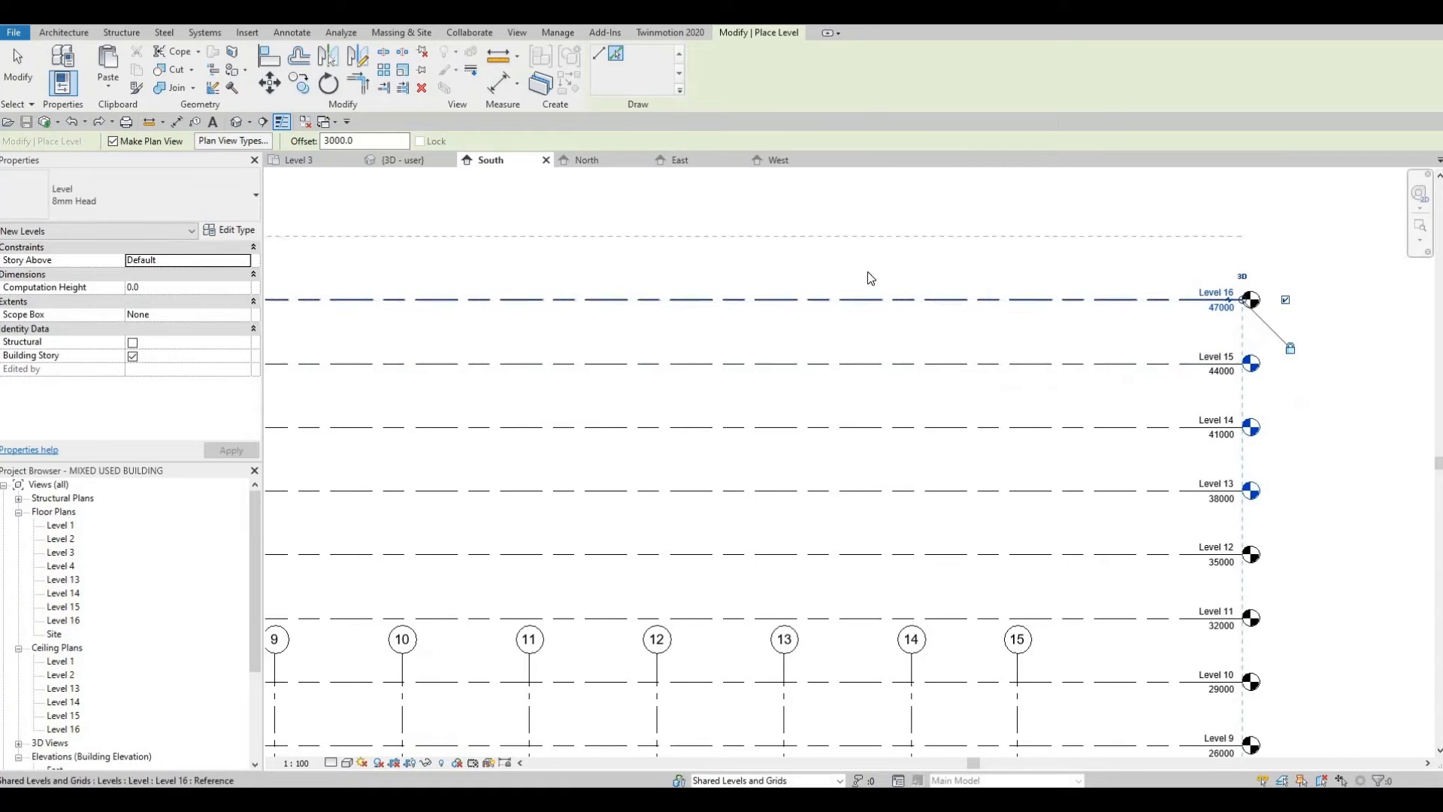
left_click(862, 301)
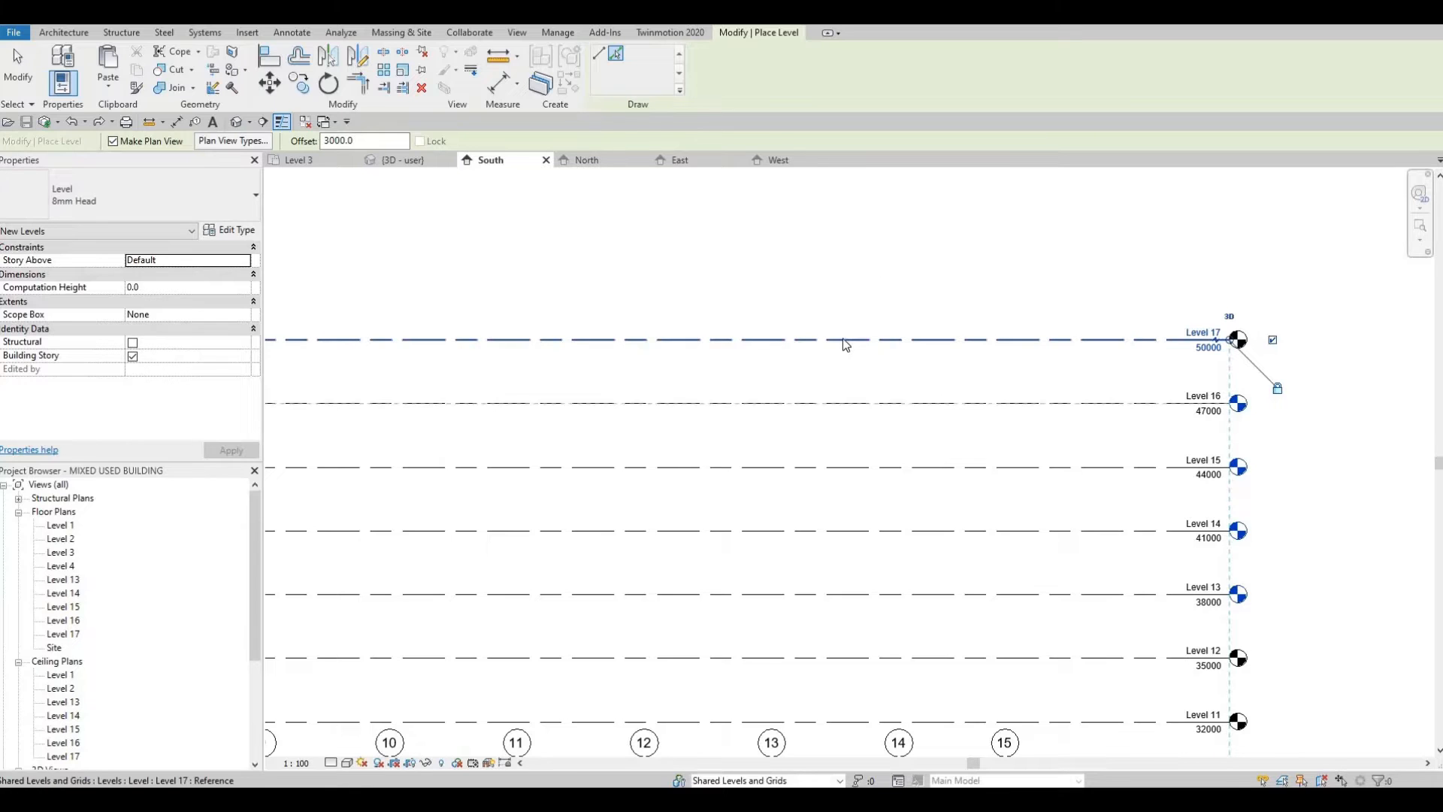
left_click(872, 338)
Step: Place three levels above the 53000 level at 3000 mm spacing, up to elevation 62000
scroll(870, 342, "down", 4)
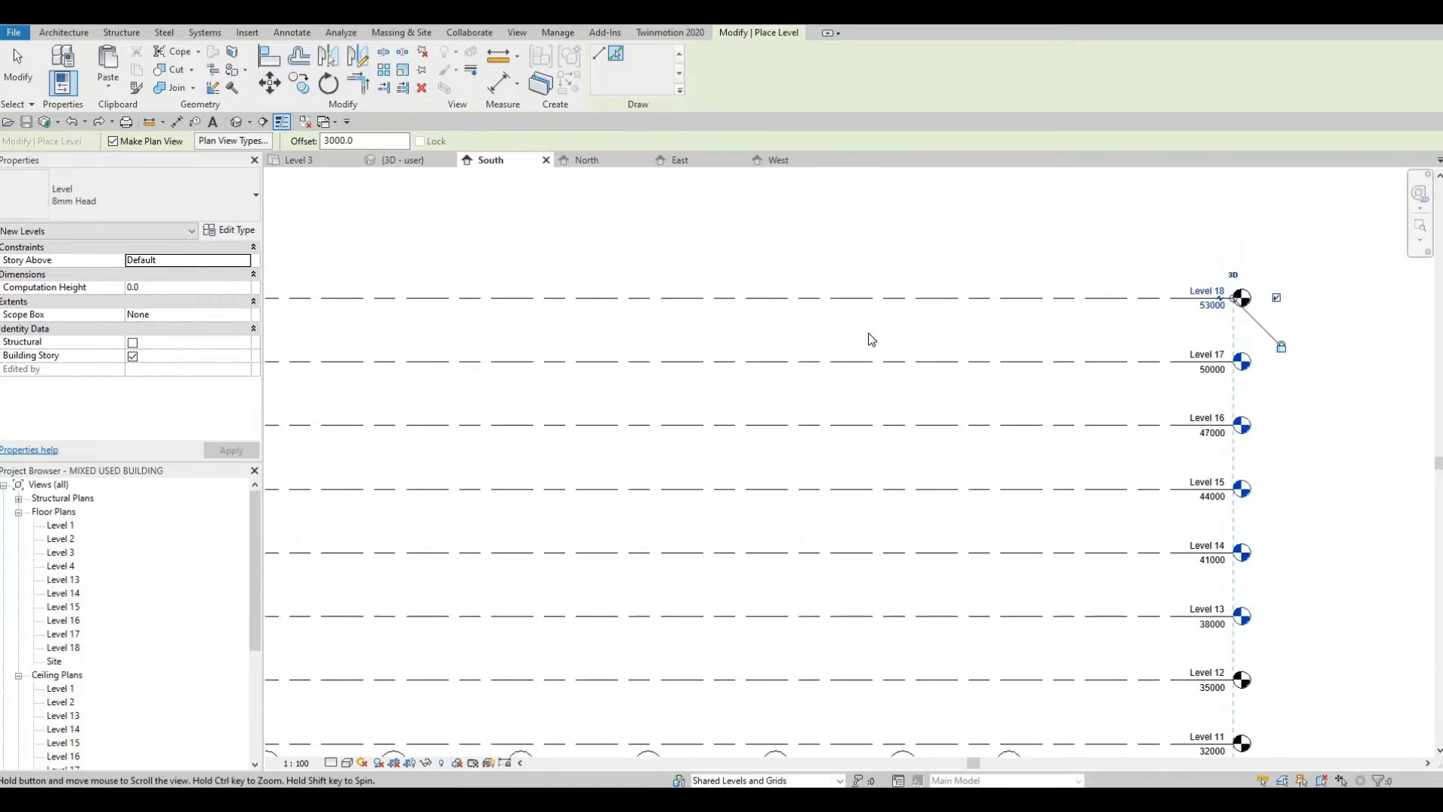
scroll(864, 332, "down", 2)
middle_click_drag(855, 314, 859, 331)
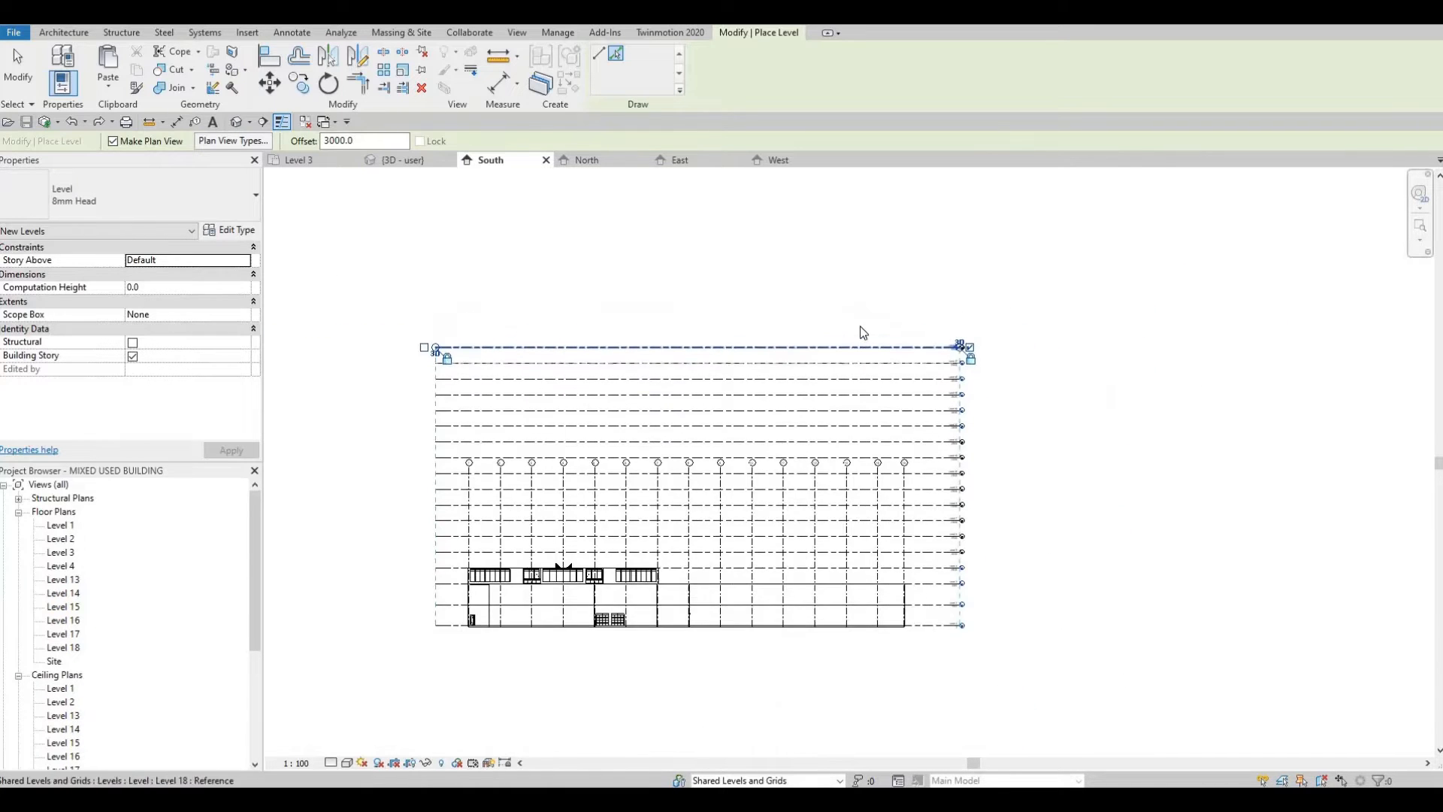
scroll(862, 329, "up", 2)
scroll(873, 399, "up", 2)
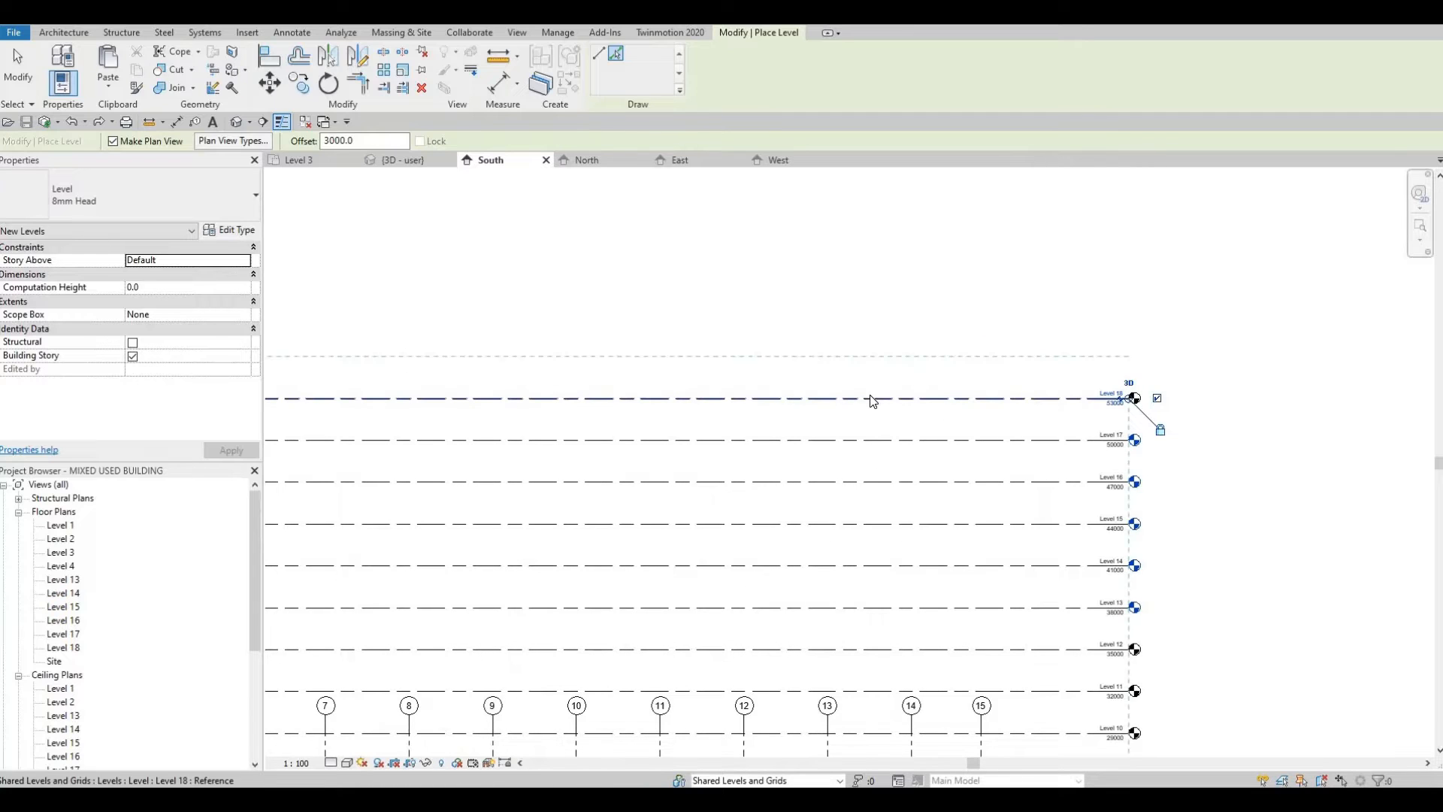
left_click(861, 353)
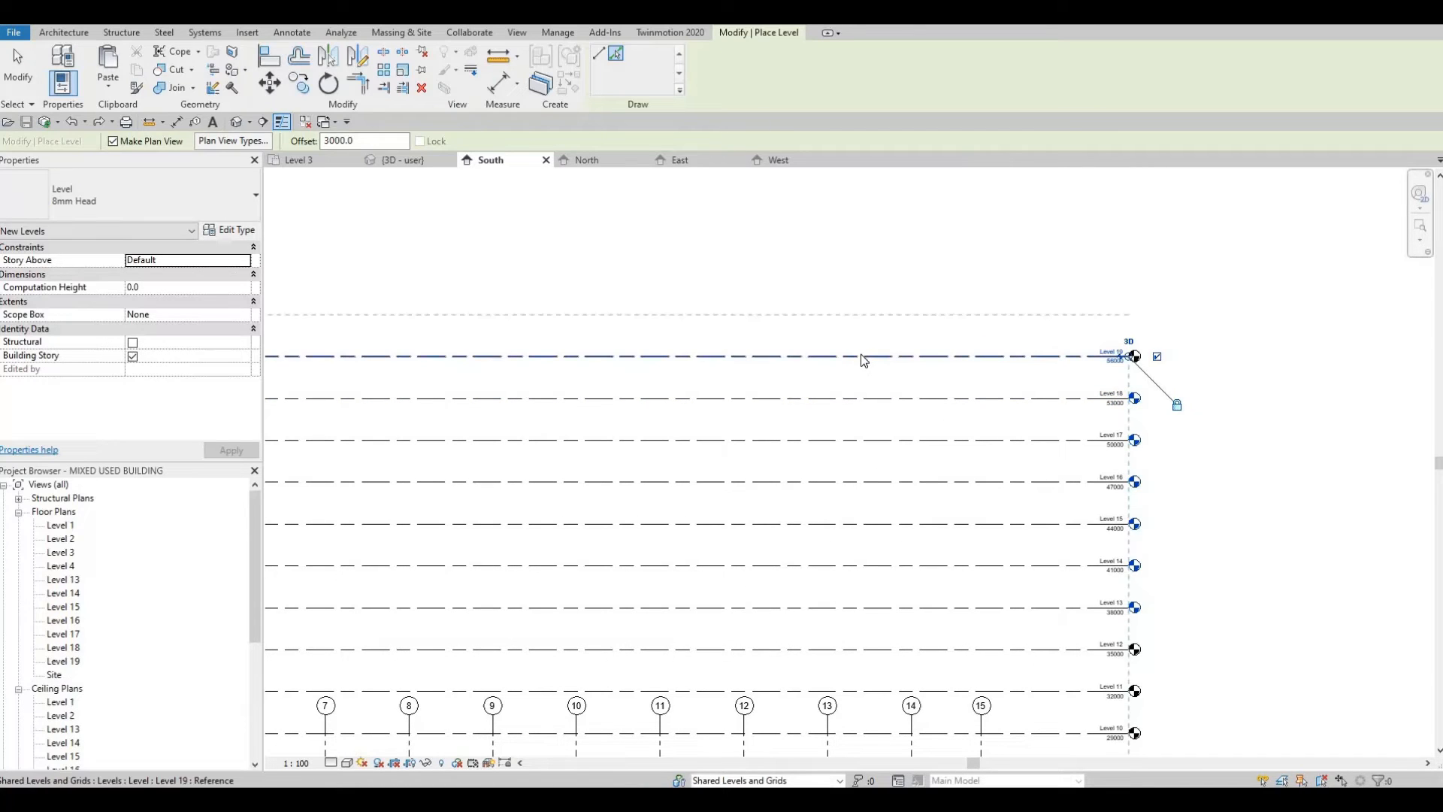
left_click(854, 314)
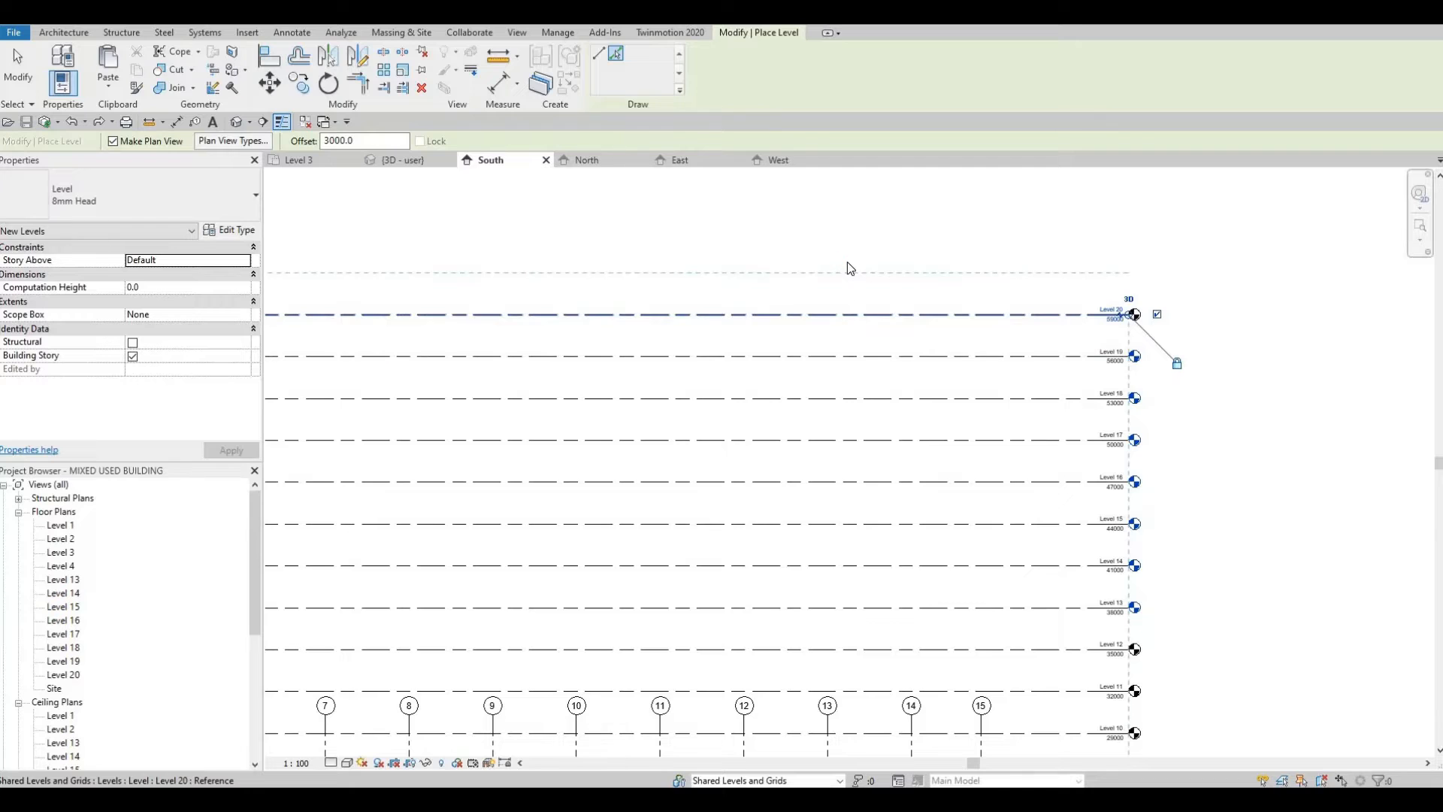
left_click(845, 272)
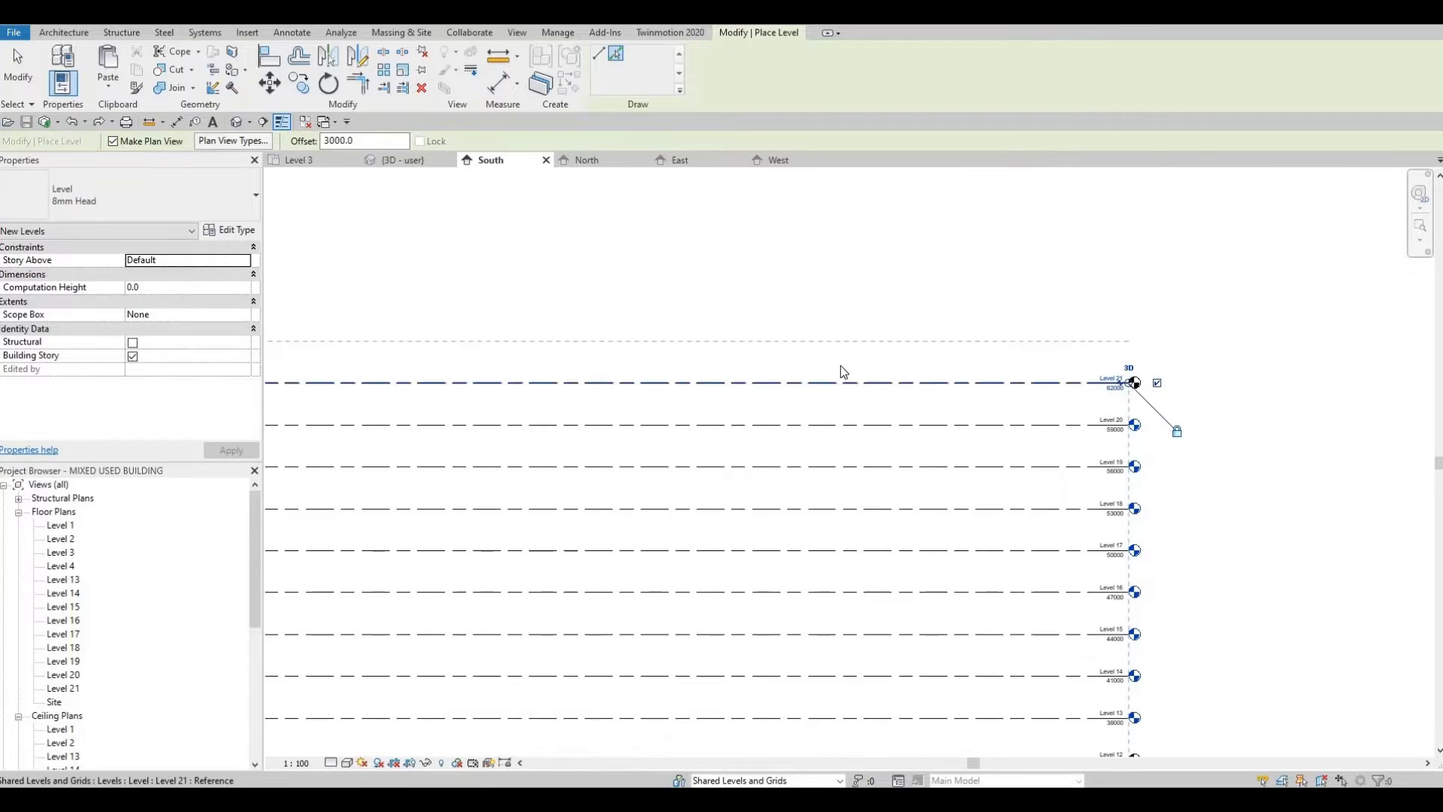
Step: Continue the stack with four levels above the 62000 level at 3000 mm spacing, up to elevation 74000
left_click(838, 345)
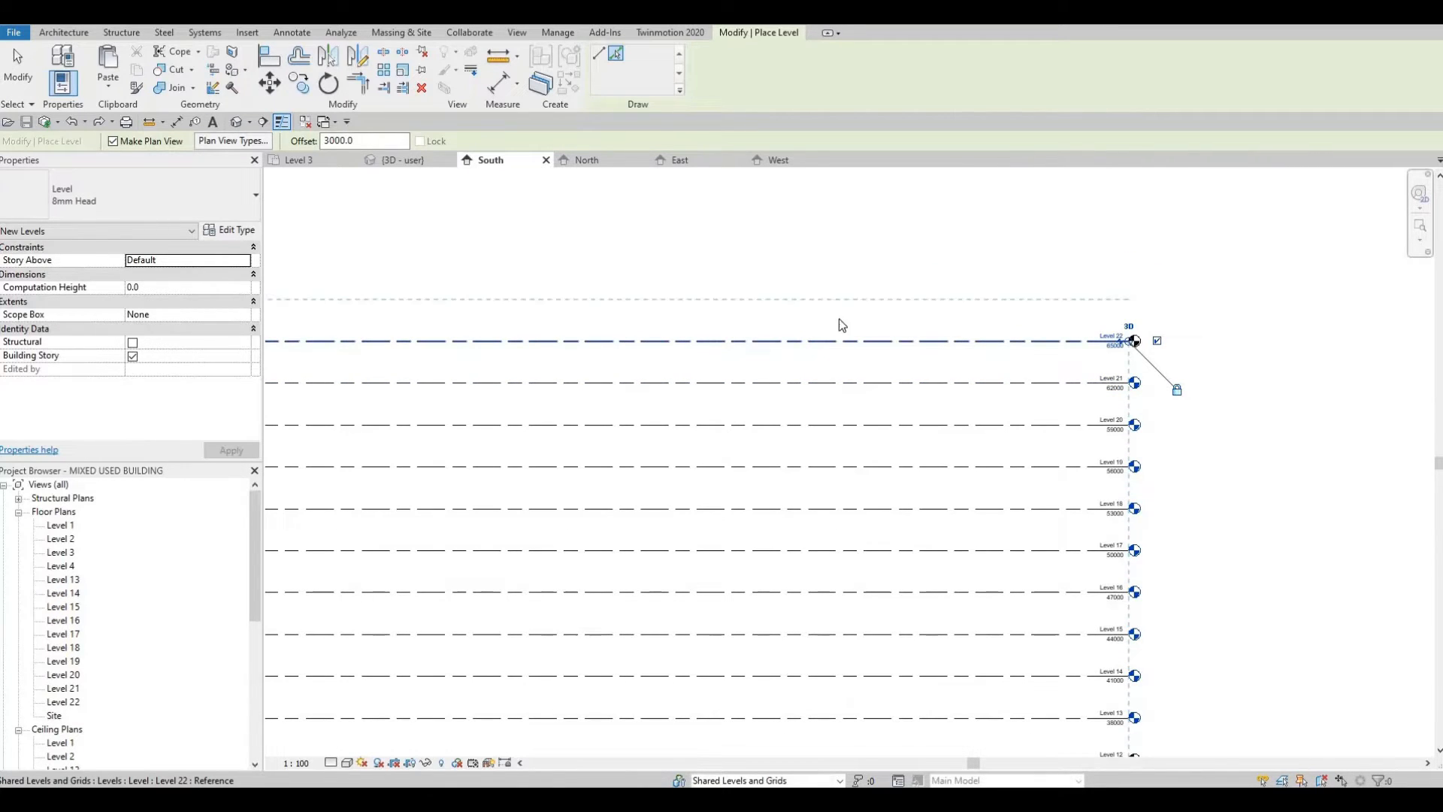
left_click(839, 319)
middle_click_drag(818, 310, 809, 382)
scroll(808, 382, "up", 1)
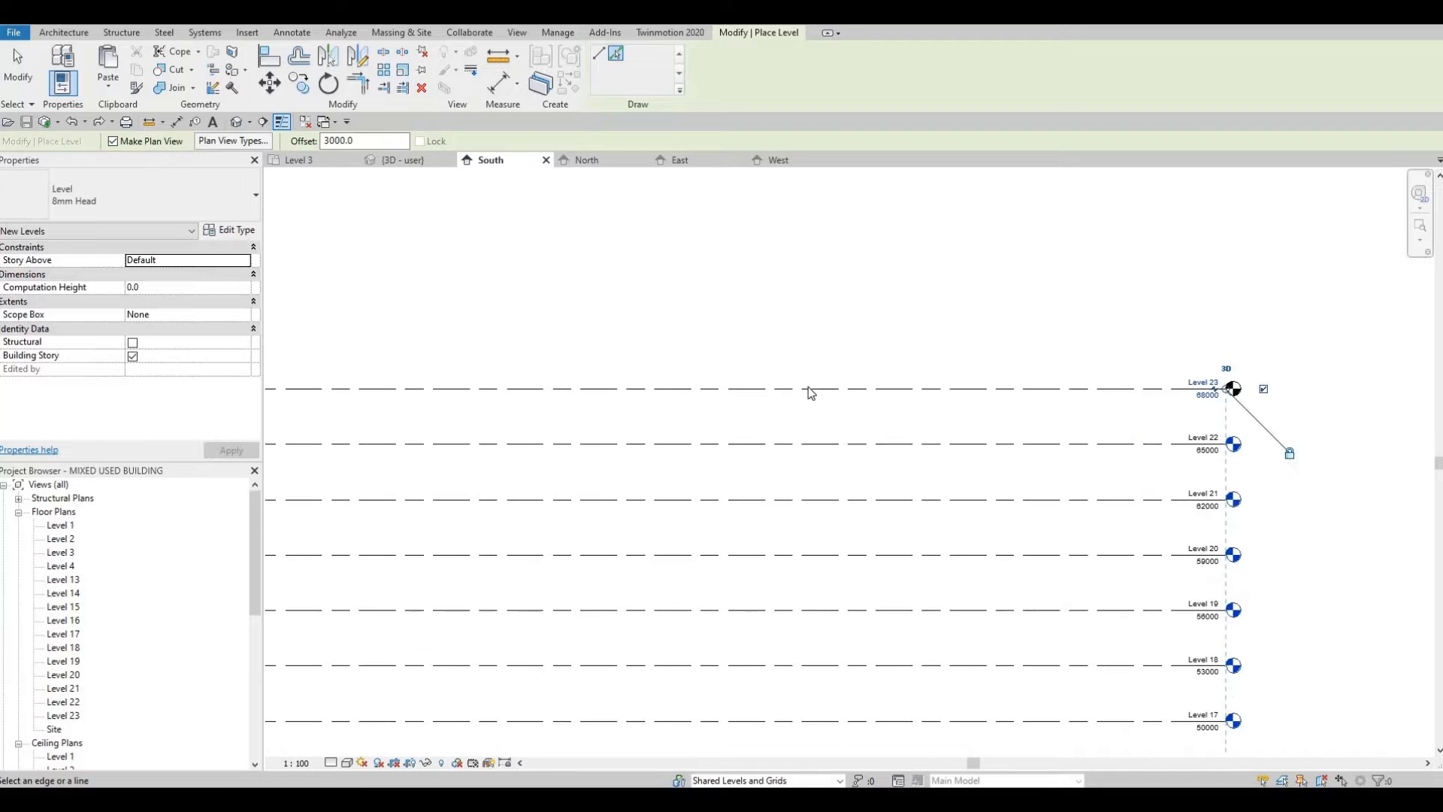
left_click(814, 333)
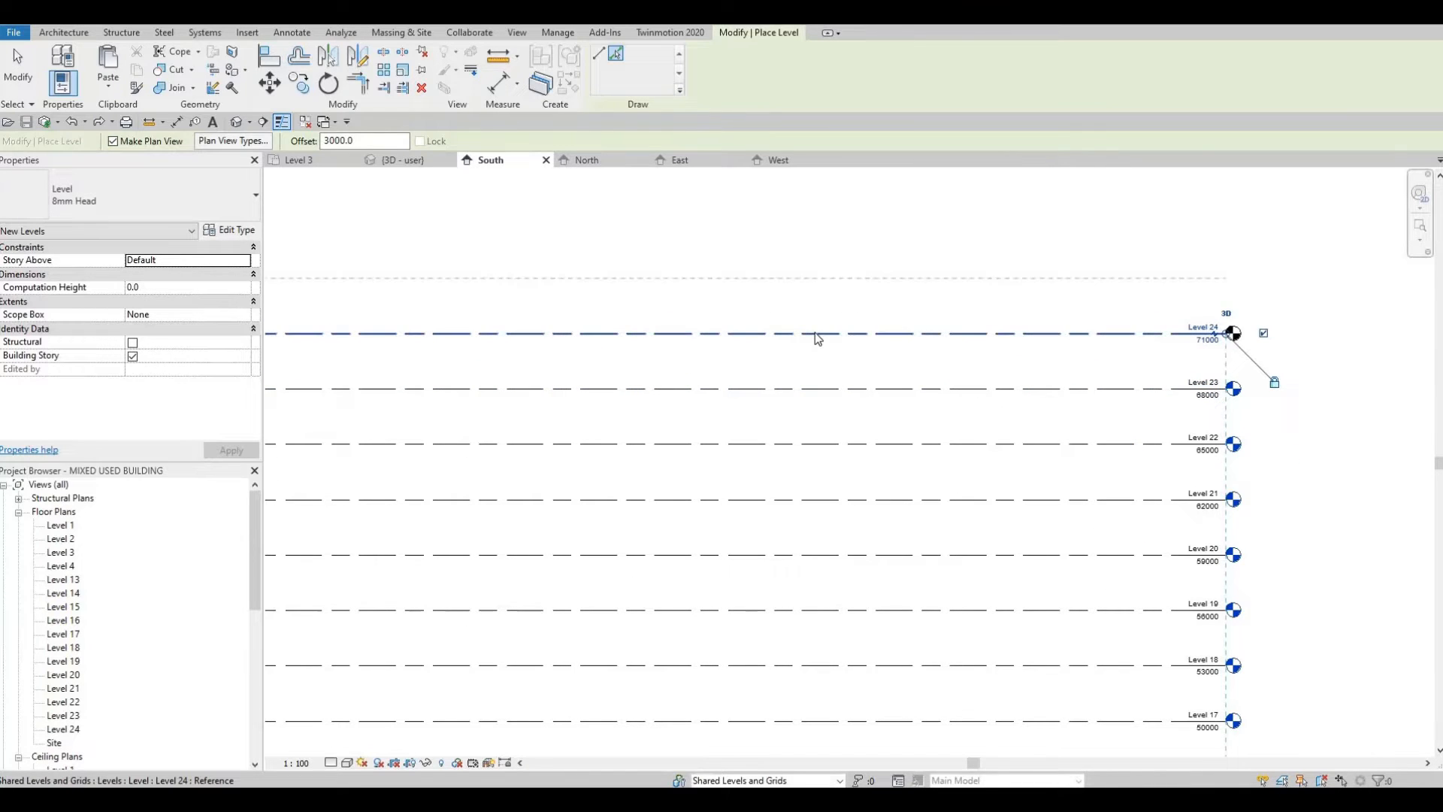
left_click(814, 335)
Step: Examine the full stack of levels and the names and elevations on the upper level heads
scroll(823, 388, "down", 6)
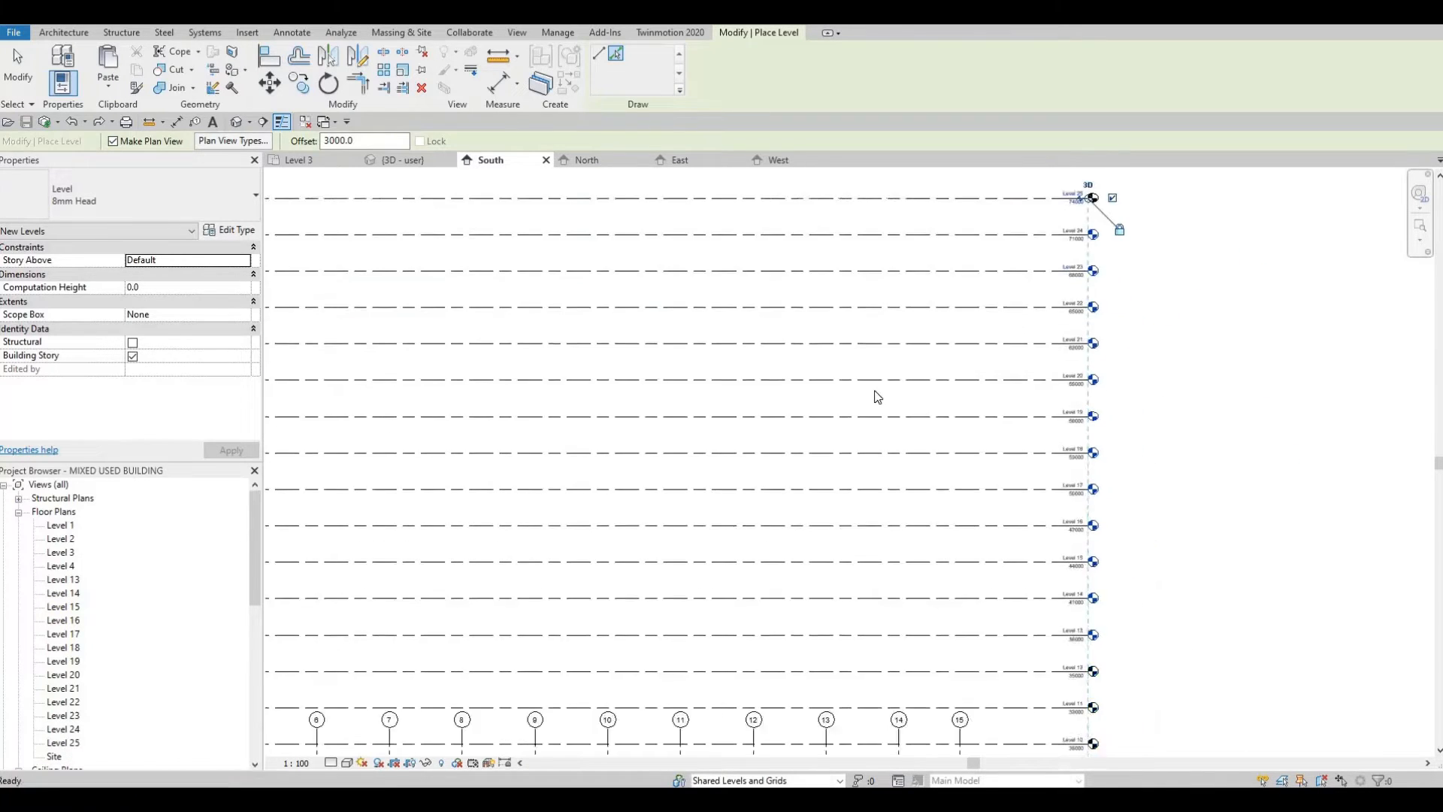
scroll(827, 394, "down", 2)
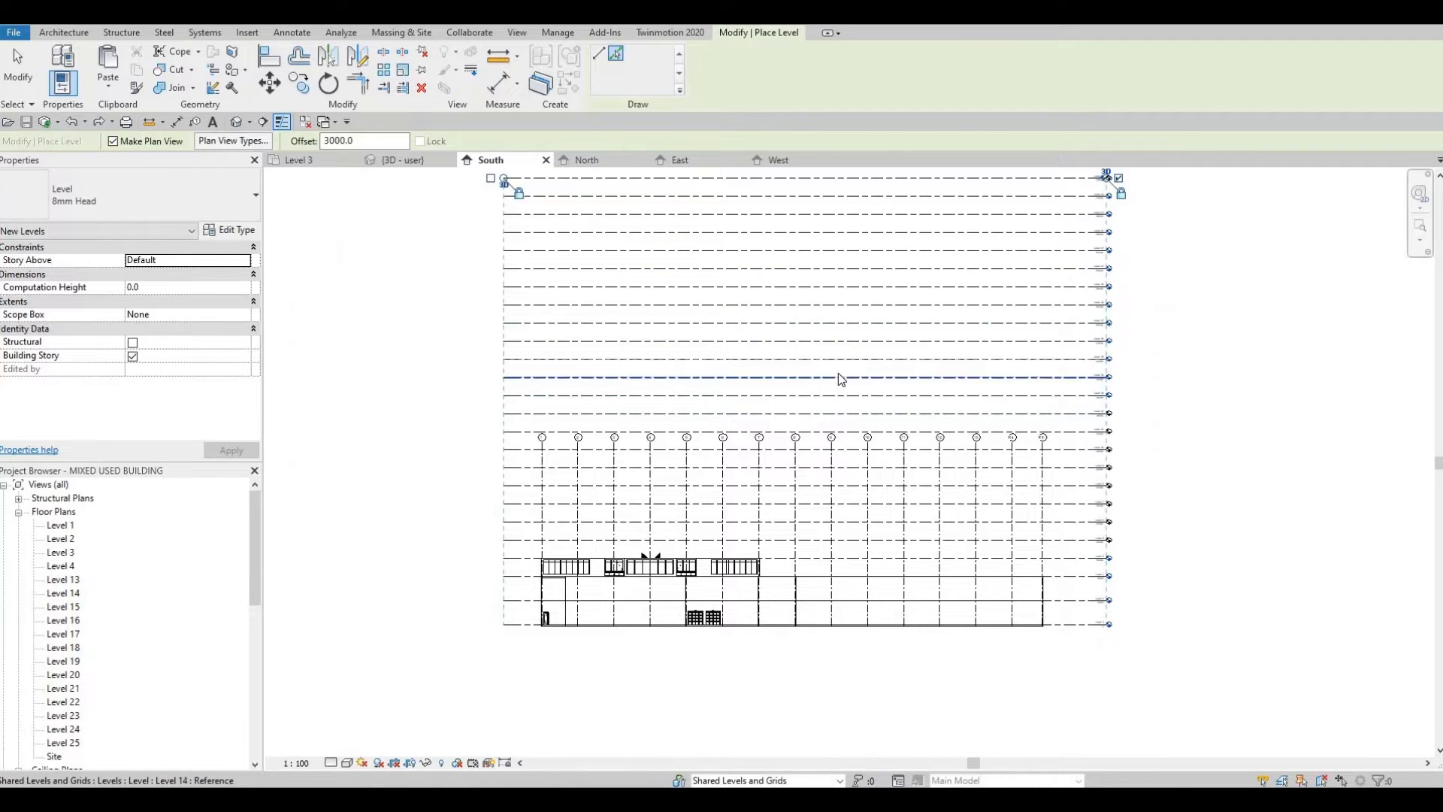
middle_click_drag(841, 350, 847, 390)
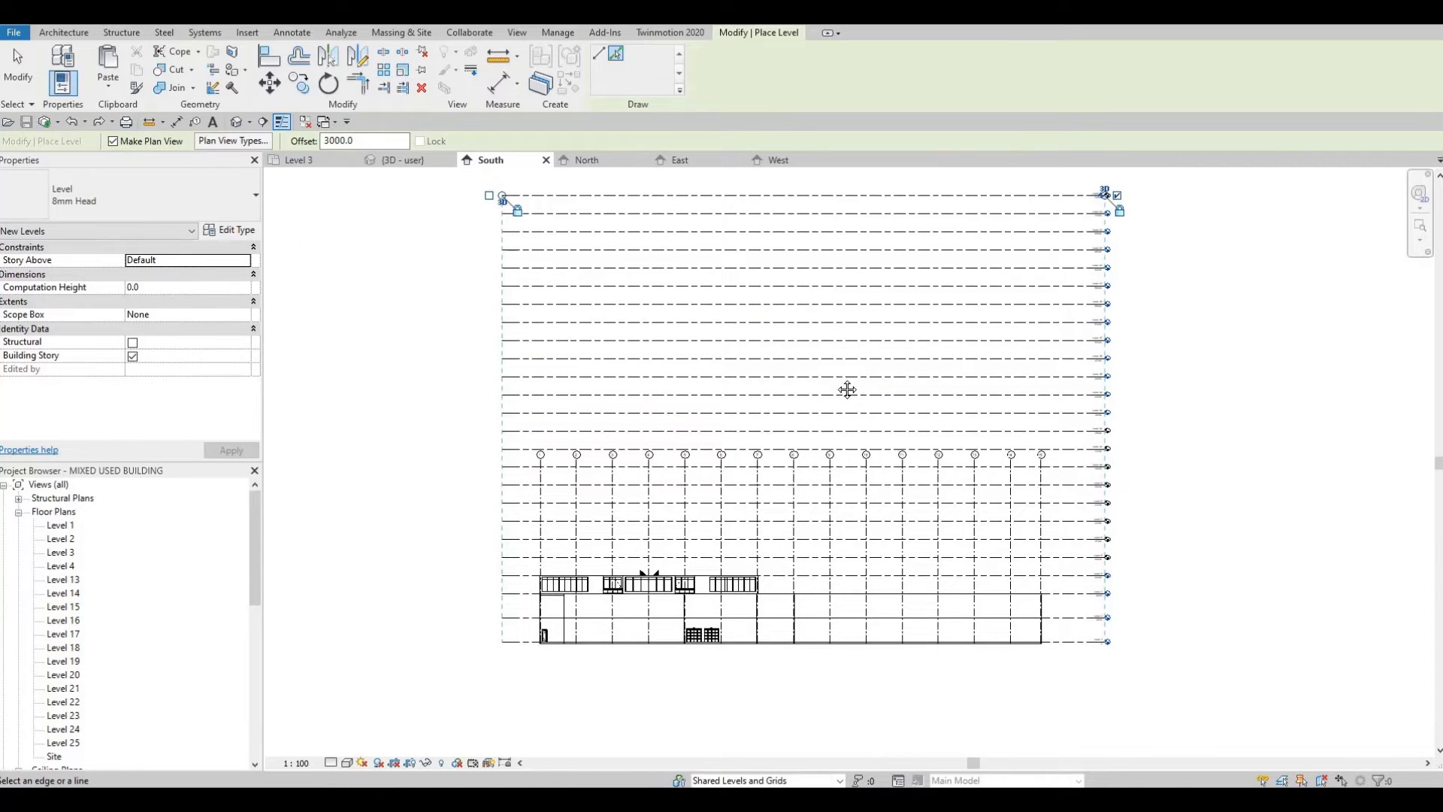
middle_click_drag(878, 310, 864, 359)
scroll(940, 354, "up", 3)
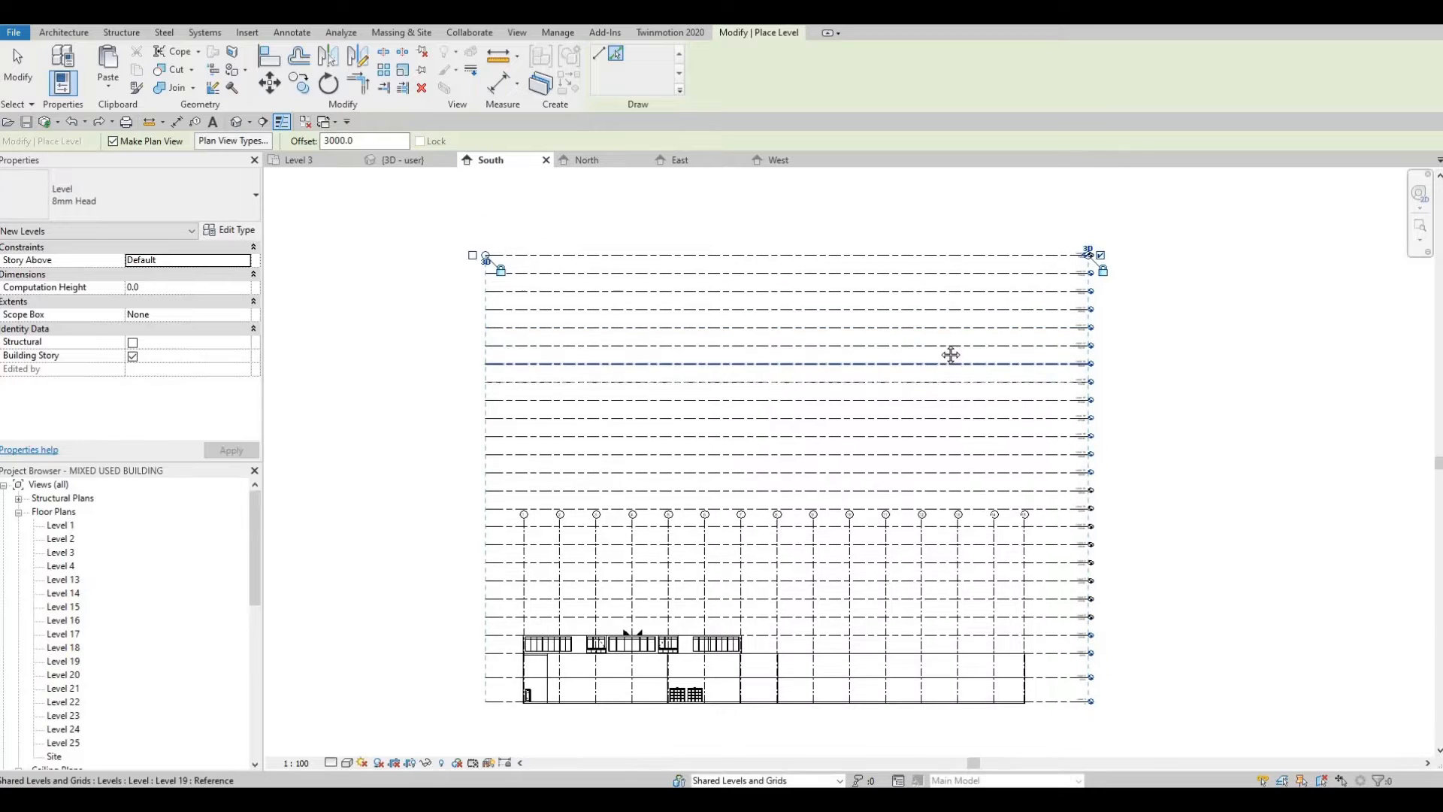
scroll(1117, 383, "up", 4)
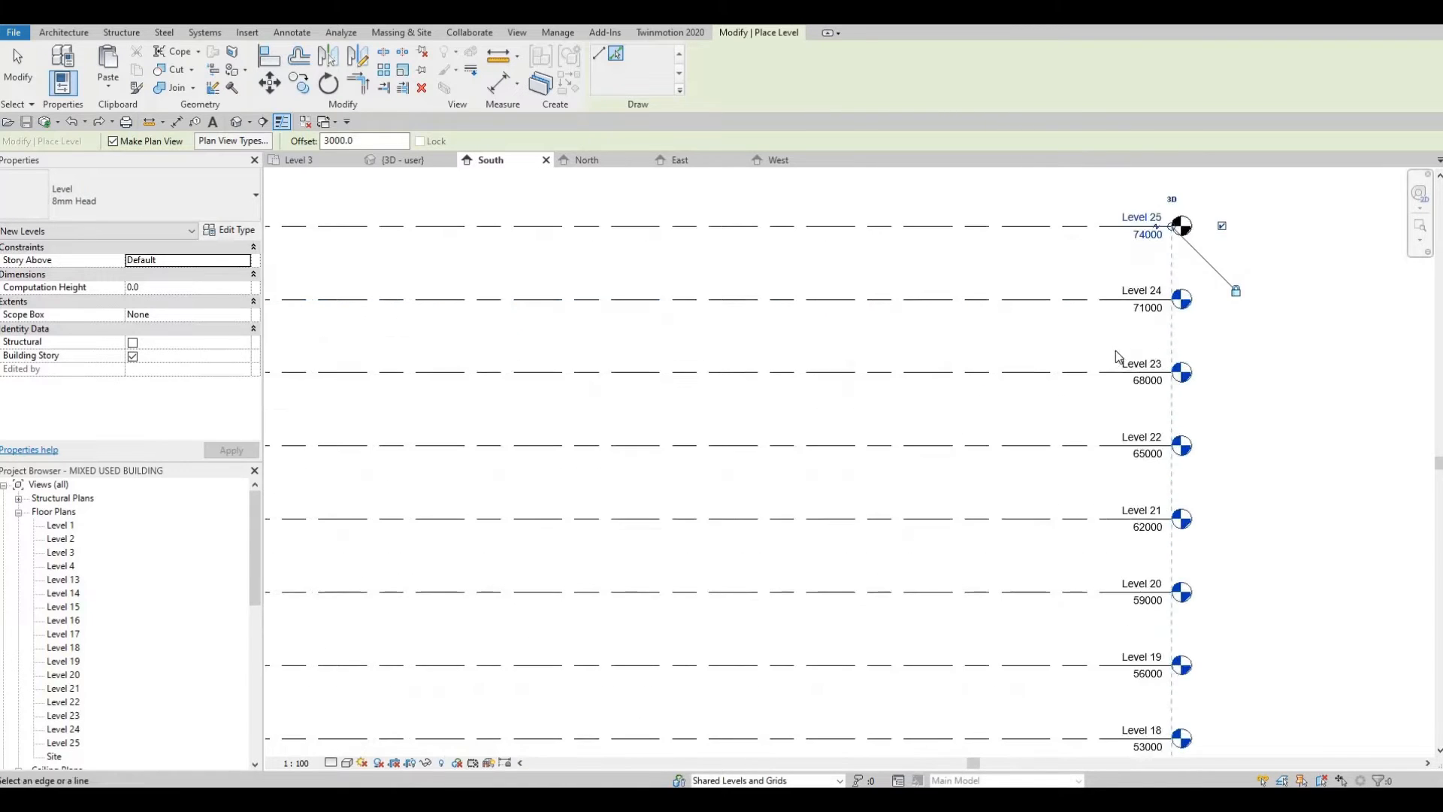
scroll(1127, 420, "down", 3)
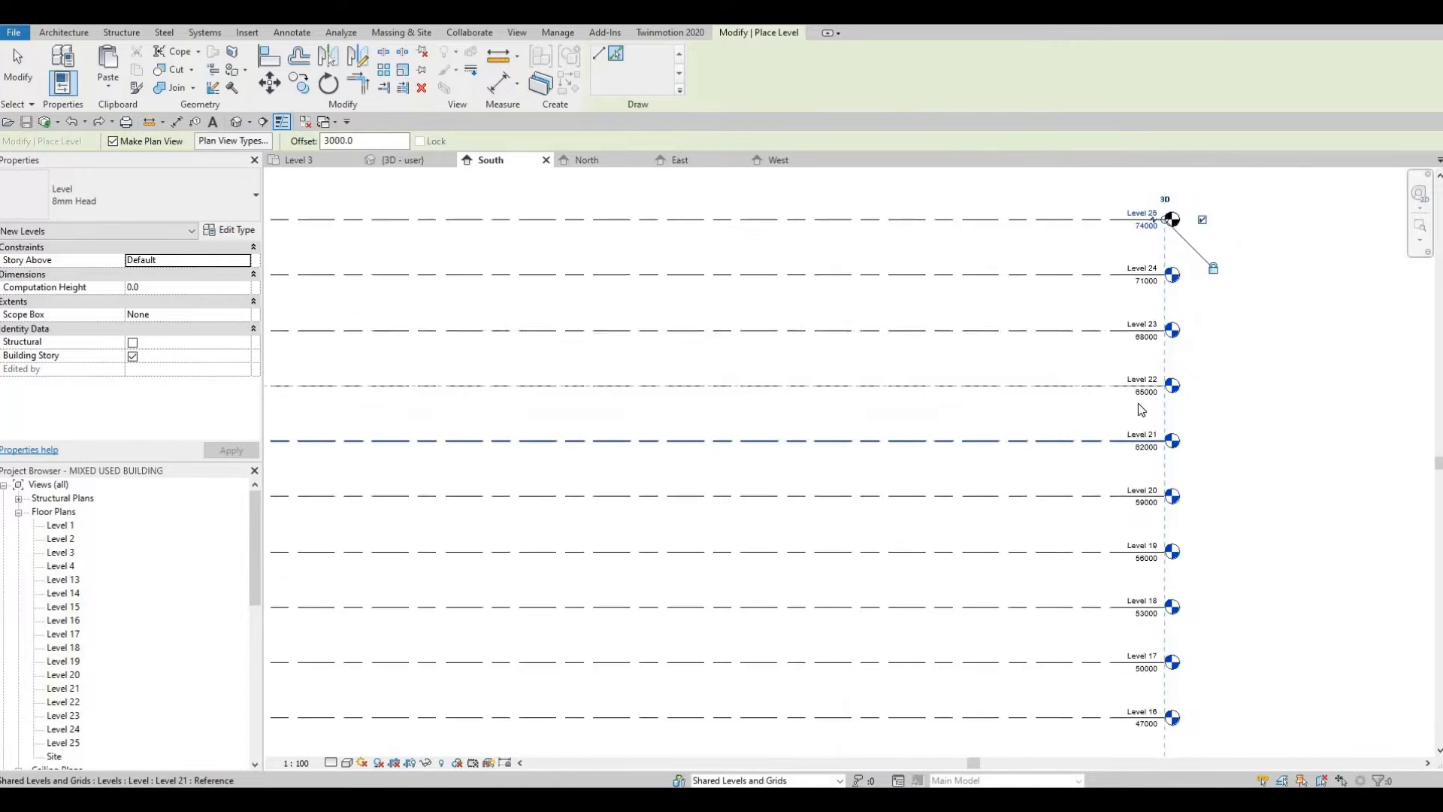
scroll(437, 320, "down", 2)
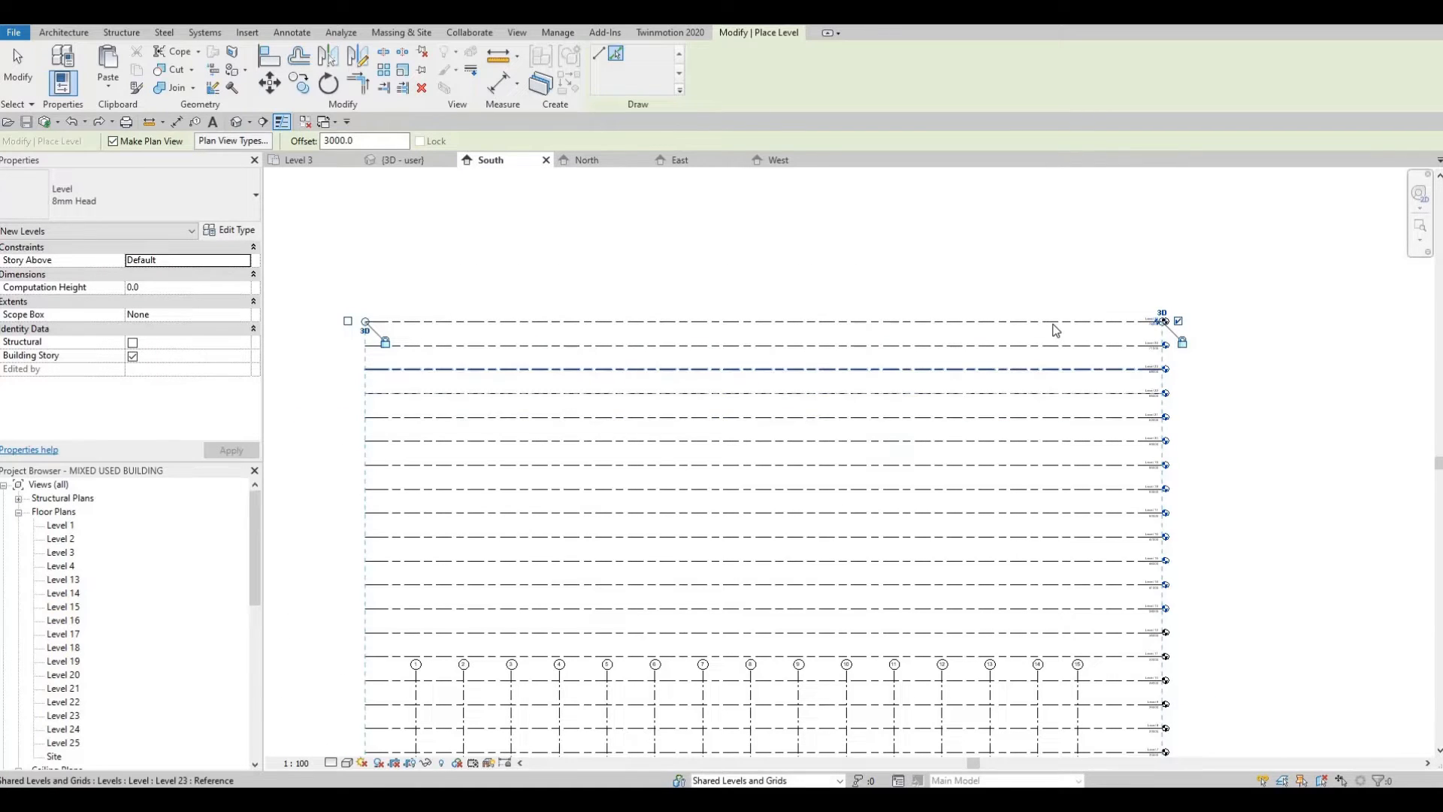
Step: End the Level command and delete the topmost level at elevation 74000 together with its plan views
key("Escape")
key("Escape")
key("Delete")
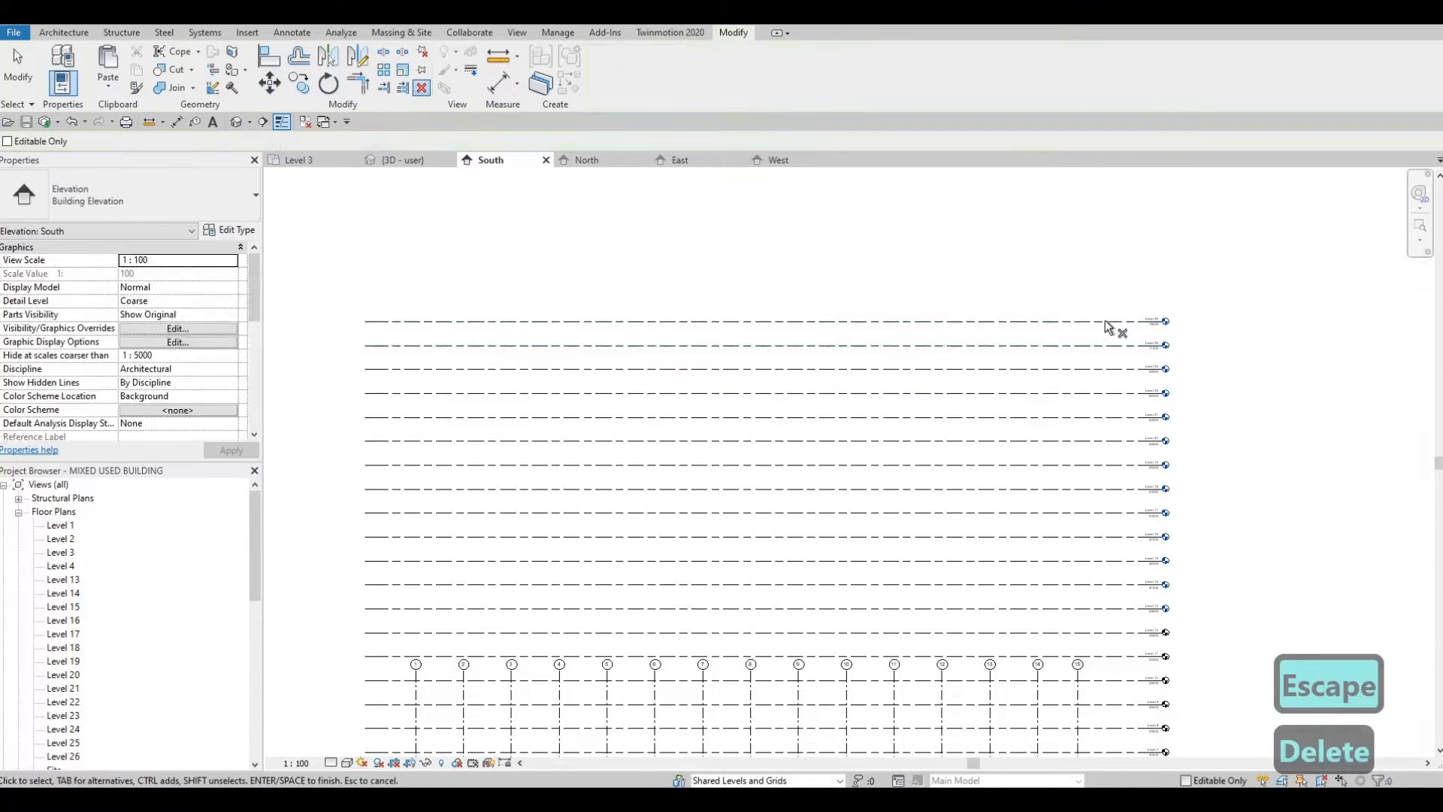
scroll(1105, 321, "up", 2)
left_click(1136, 349)
key("Delete")
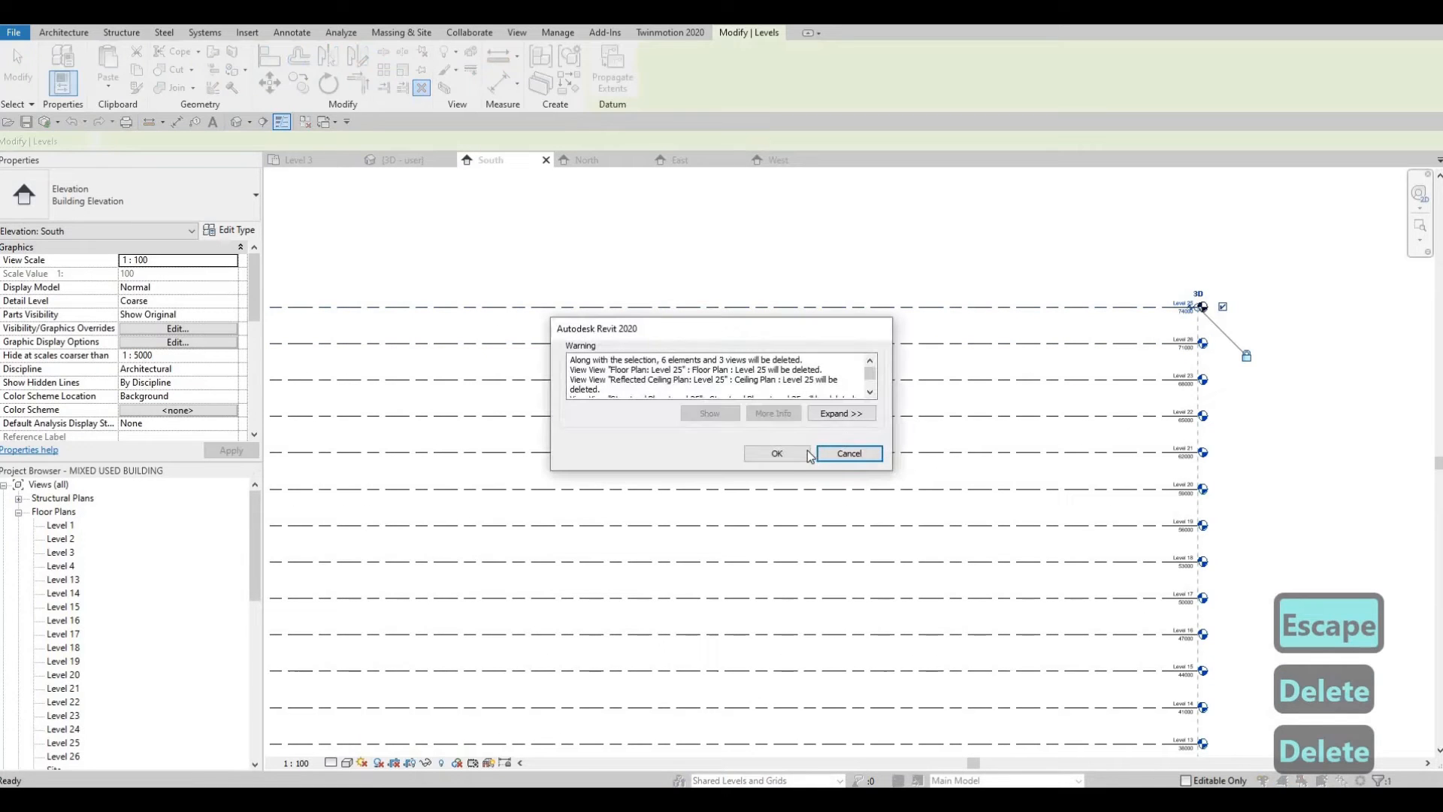
key("Escape")
Step: Delete the two overlapping levels at elevation 71000 together with their plan views
left_click(1133, 347)
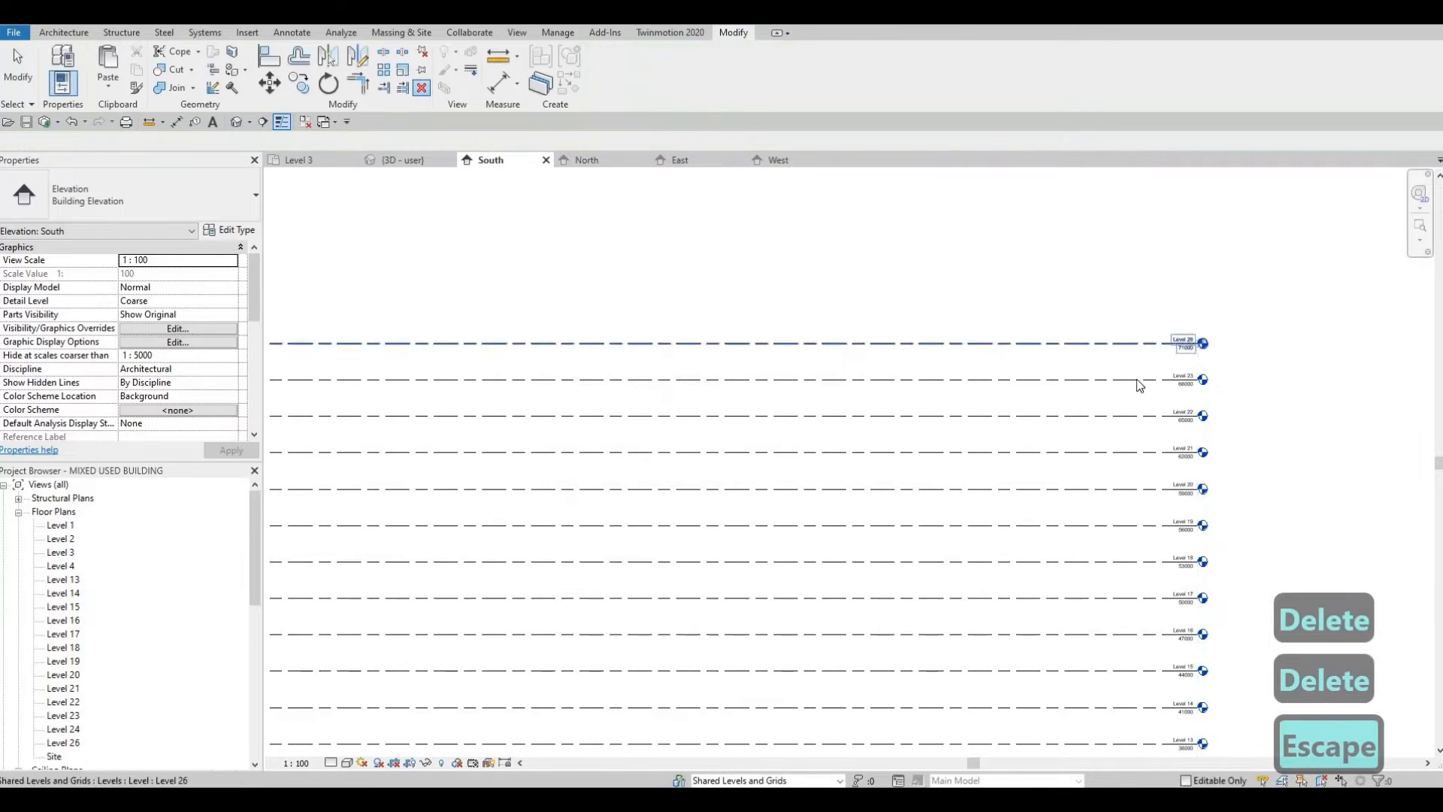
key("Delete")
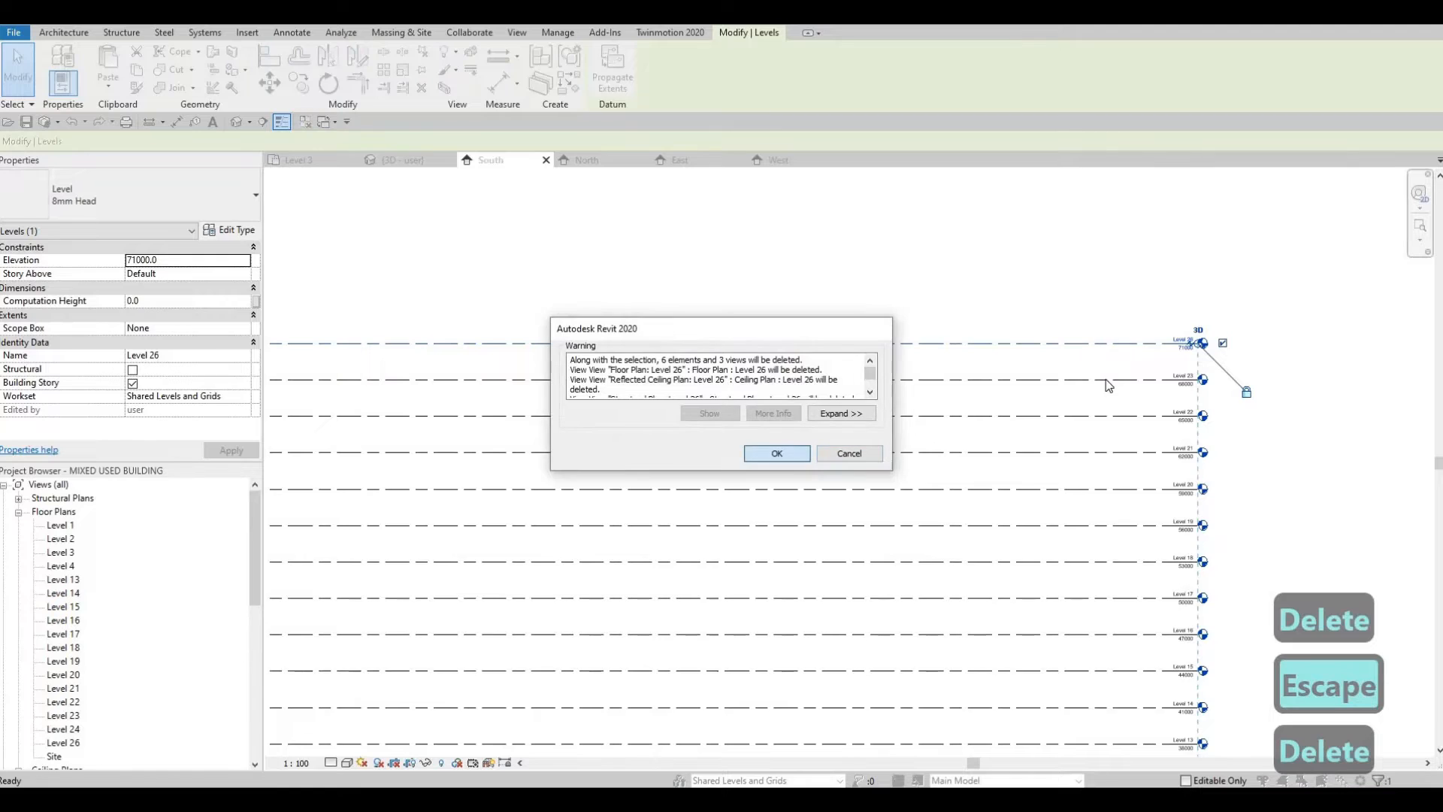
scroll(1103, 382, "up", 2)
left_click(1101, 329)
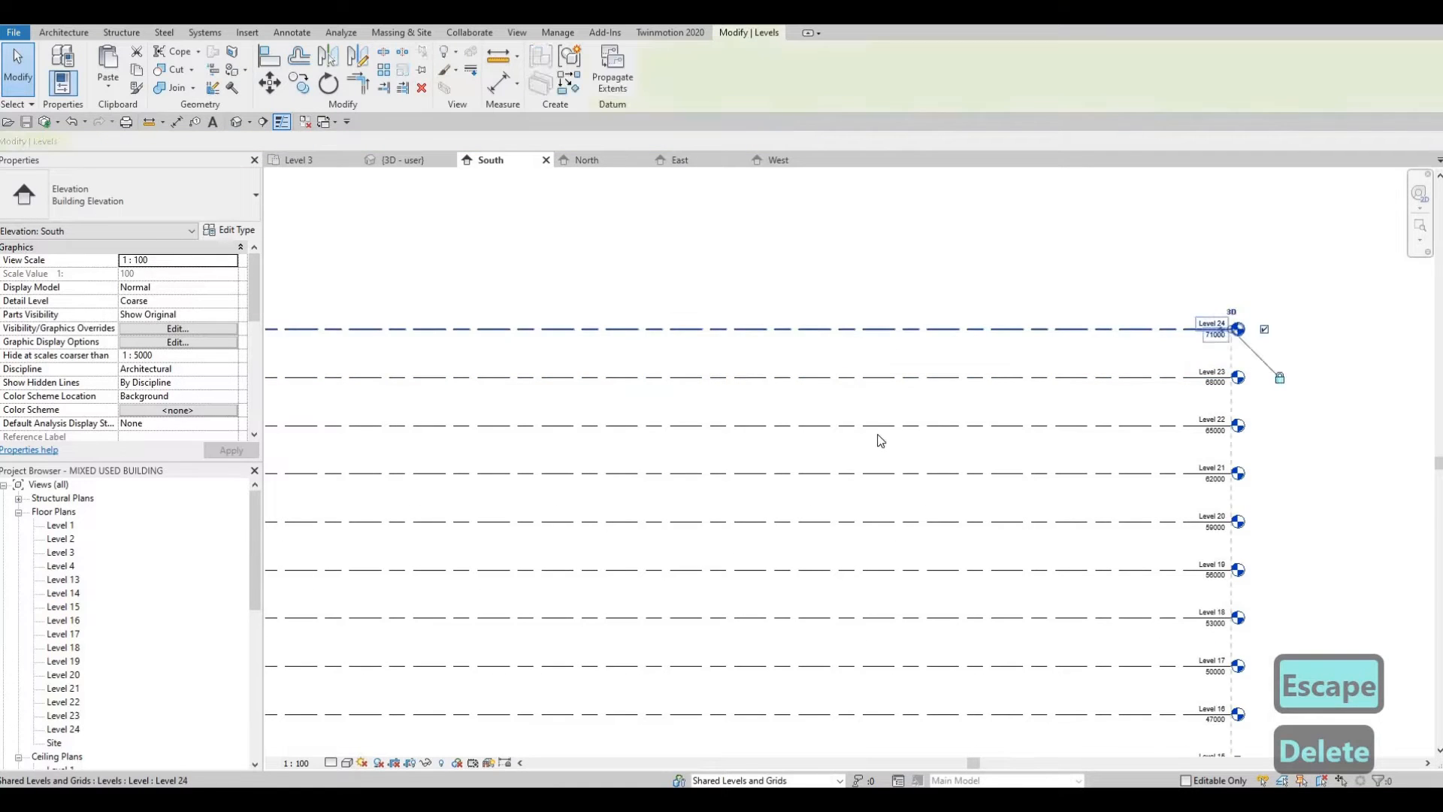
key("Delete")
key("Return")
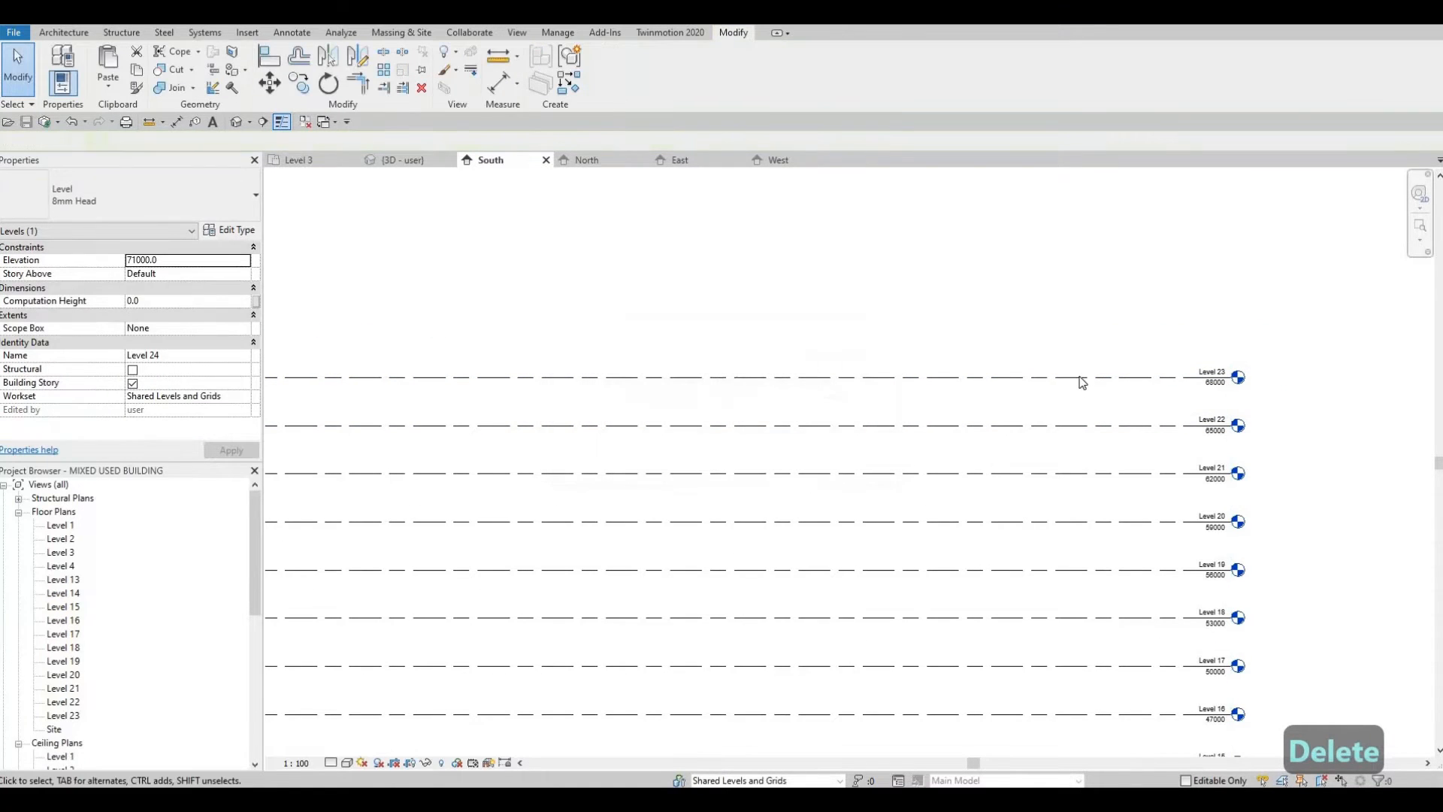
Step: Delete the levels at elevations 68000, 65000 and 62000 one by one together with their plan views
left_click(1061, 385)
key("Delete")
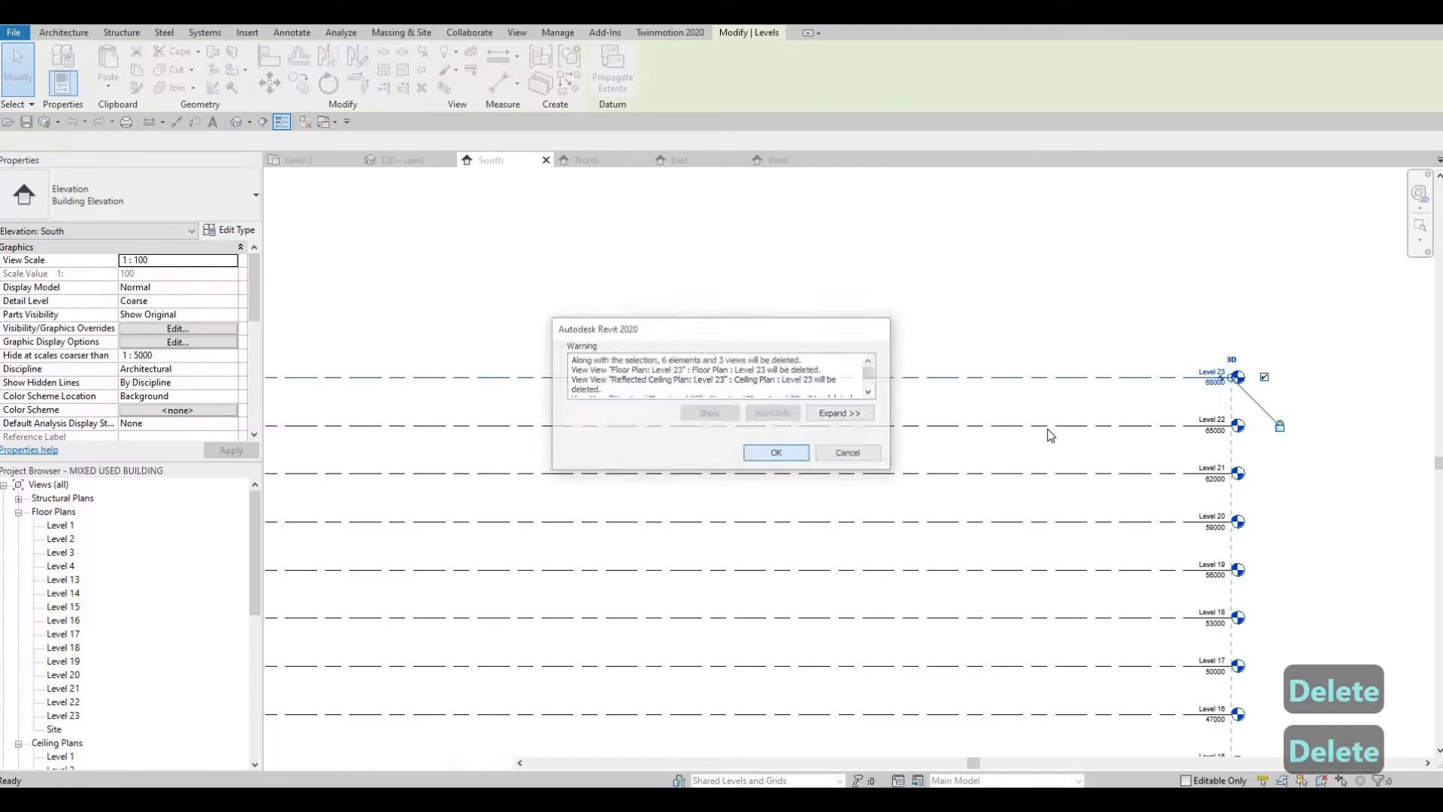
key("Return")
left_click(921, 426)
key("Delete")
key("Tab")
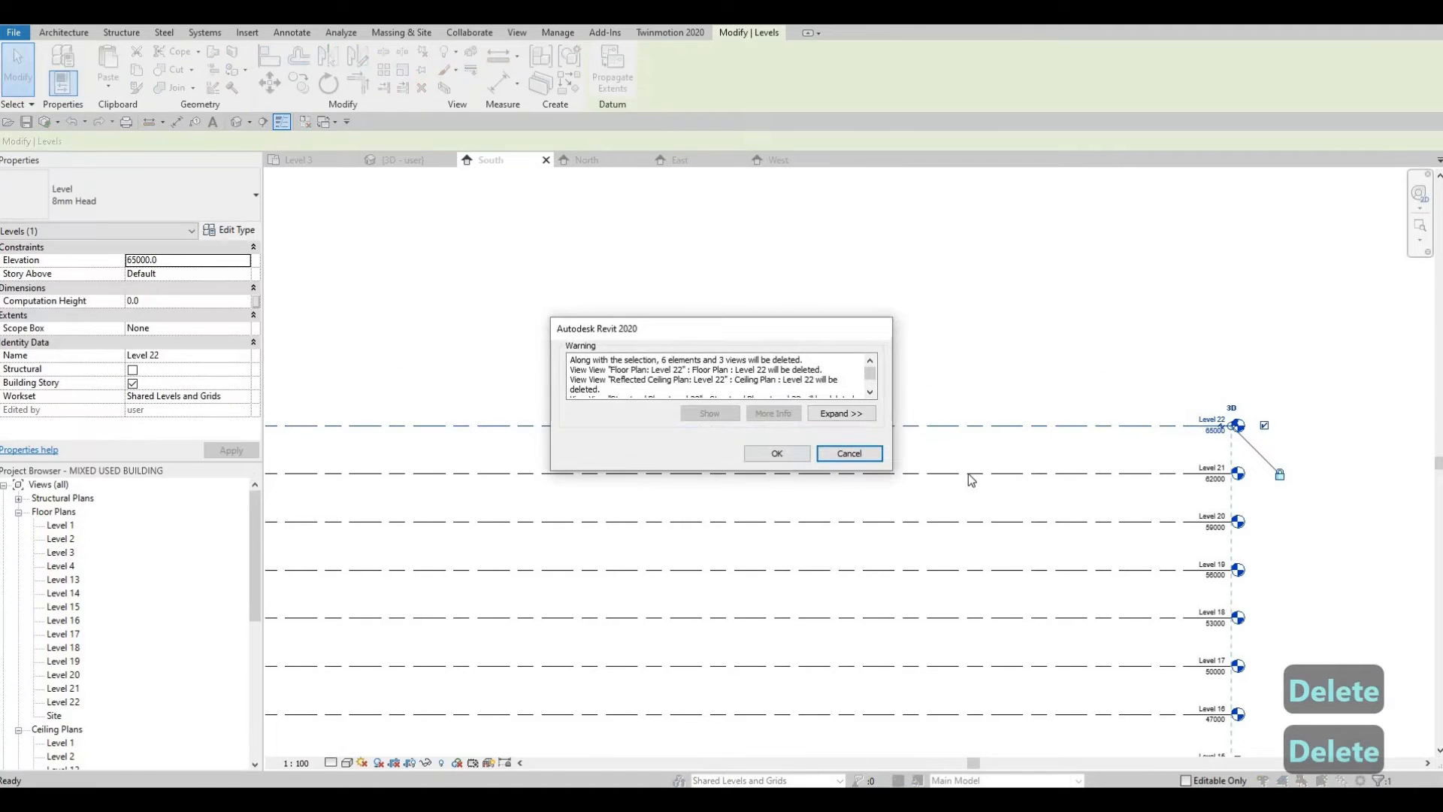
key("Return")
left_click(876, 472)
key("Delete")
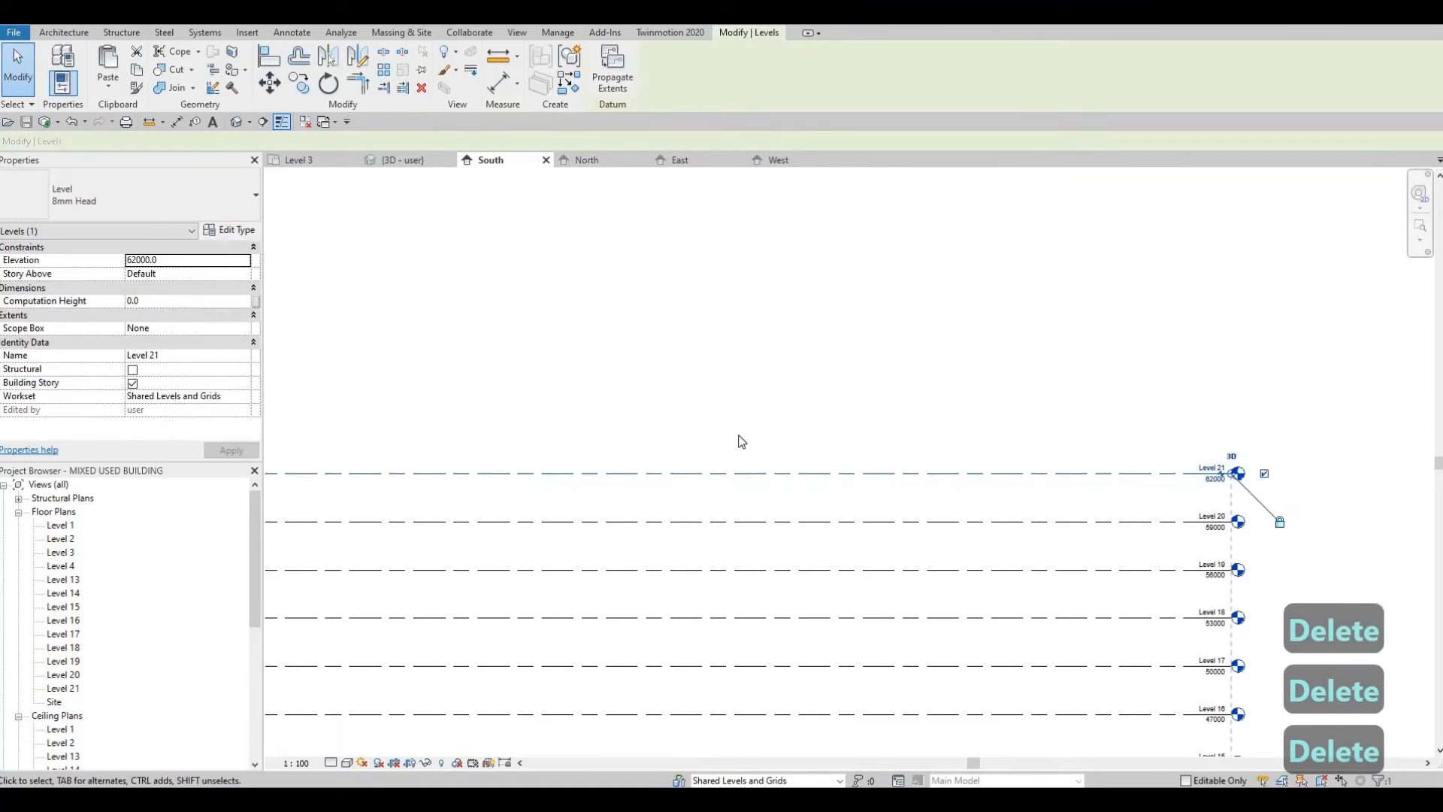
key("Return")
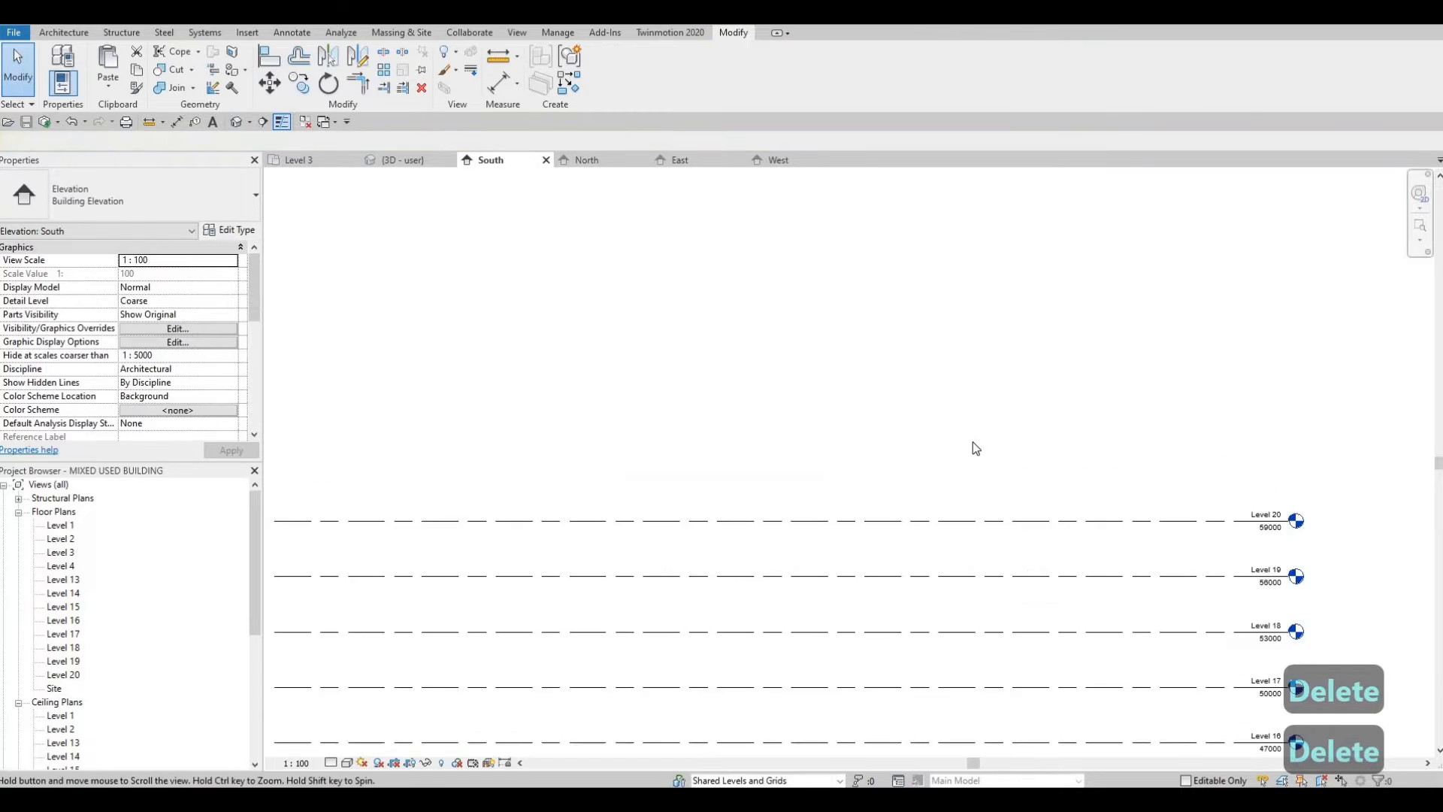
Step: Place a level at a 6000 mm offset above the 59000 level, at elevation 65000
middle_click_drag(902, 401, 898, 347)
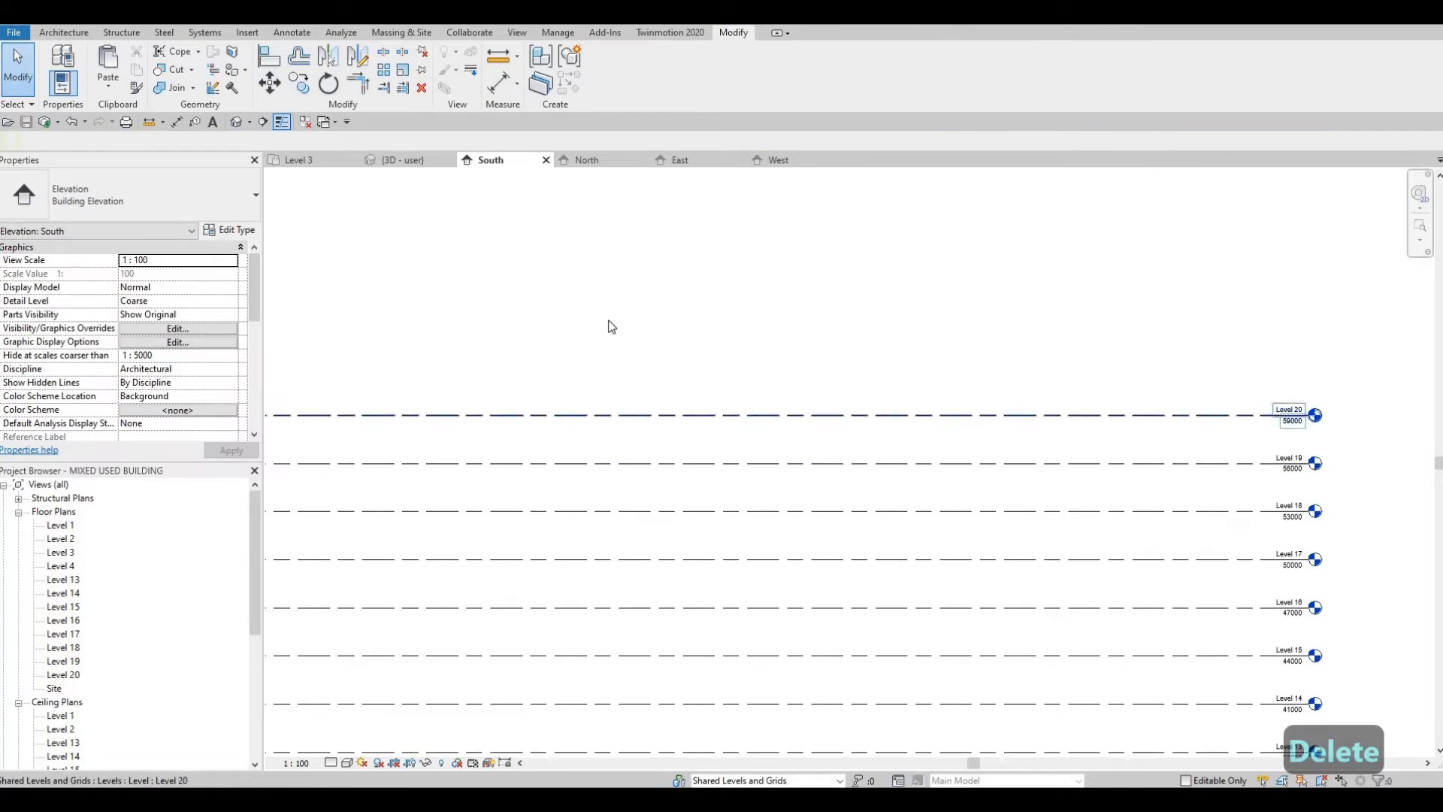
left_click(646, 414)
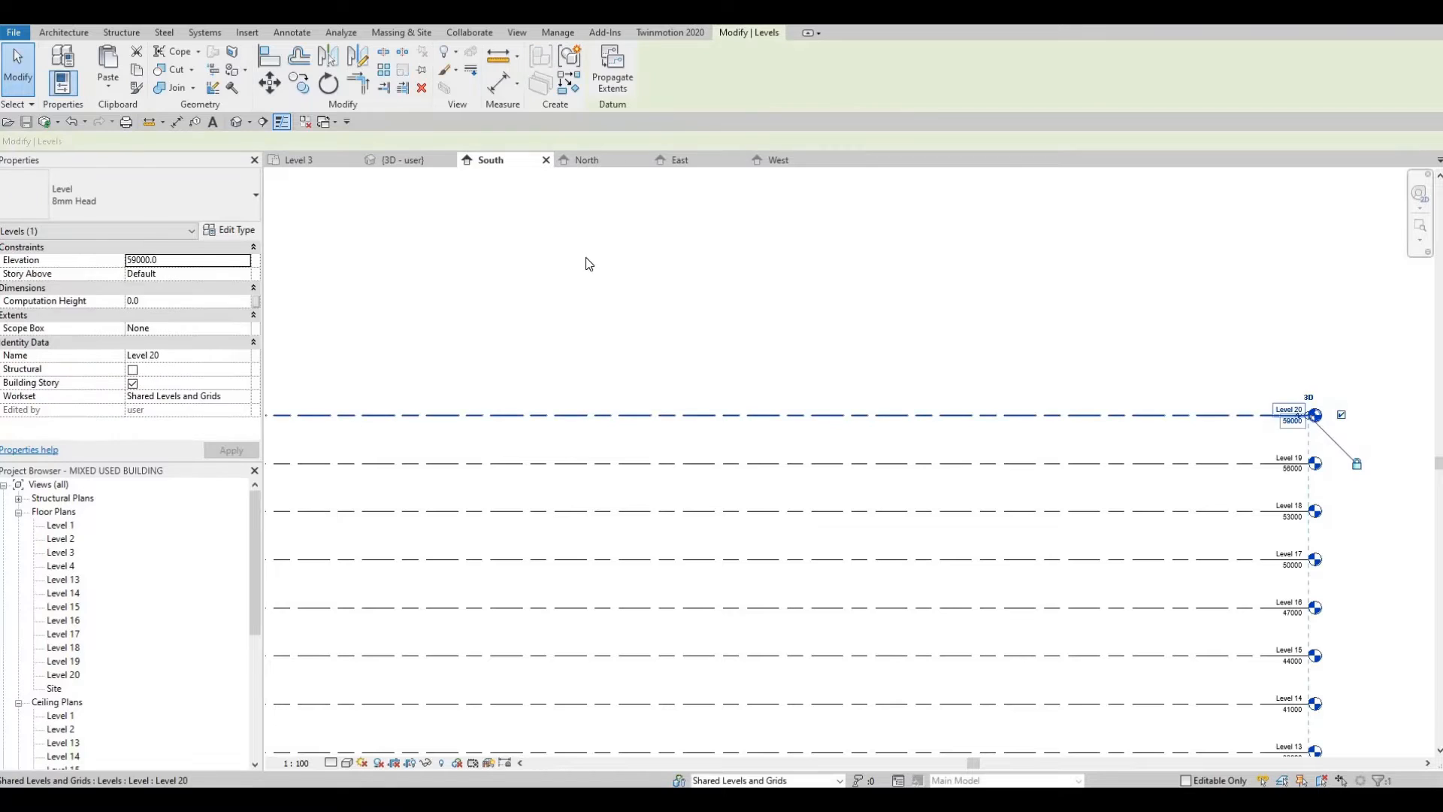
key("Escape")
key("Escape")
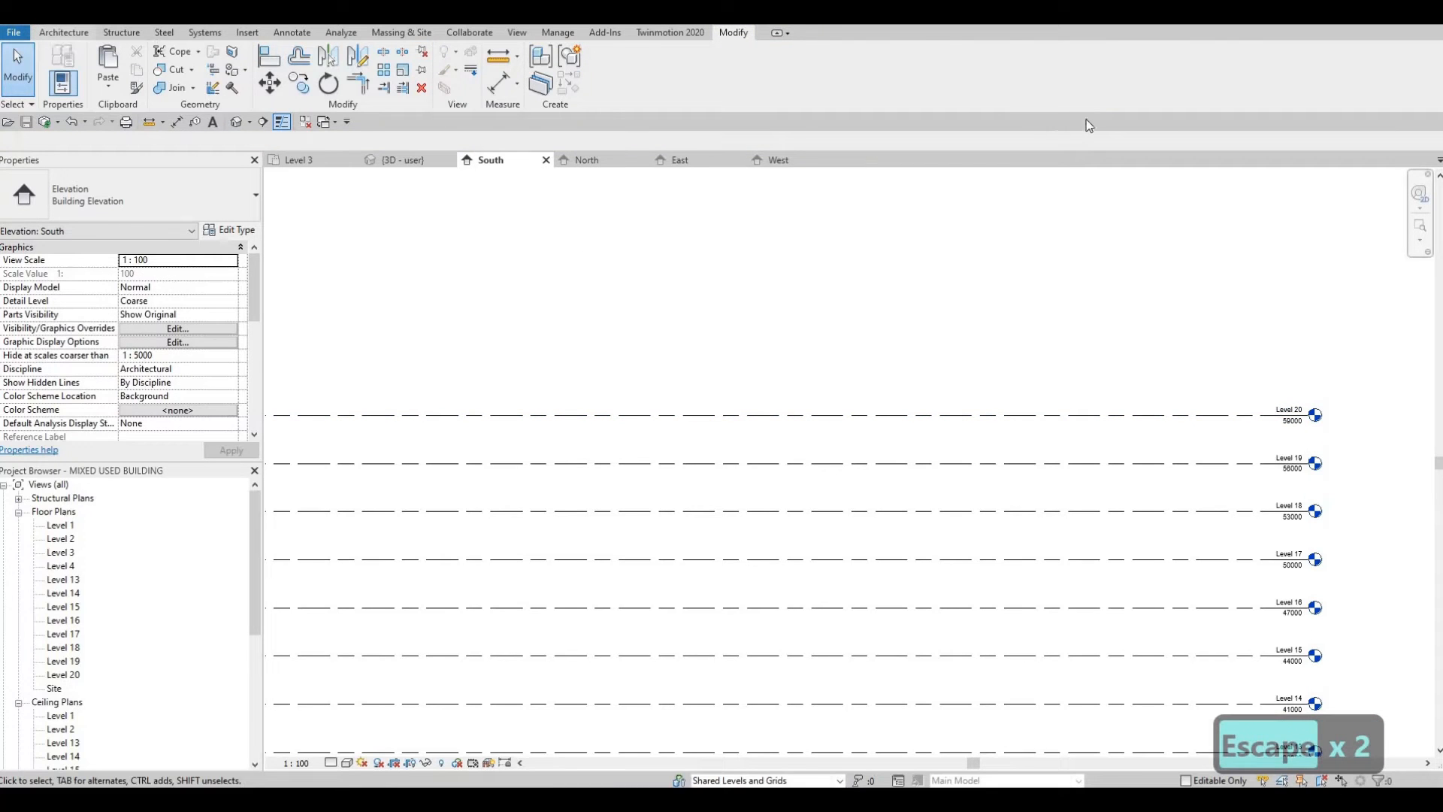
left_click(1087, 72)
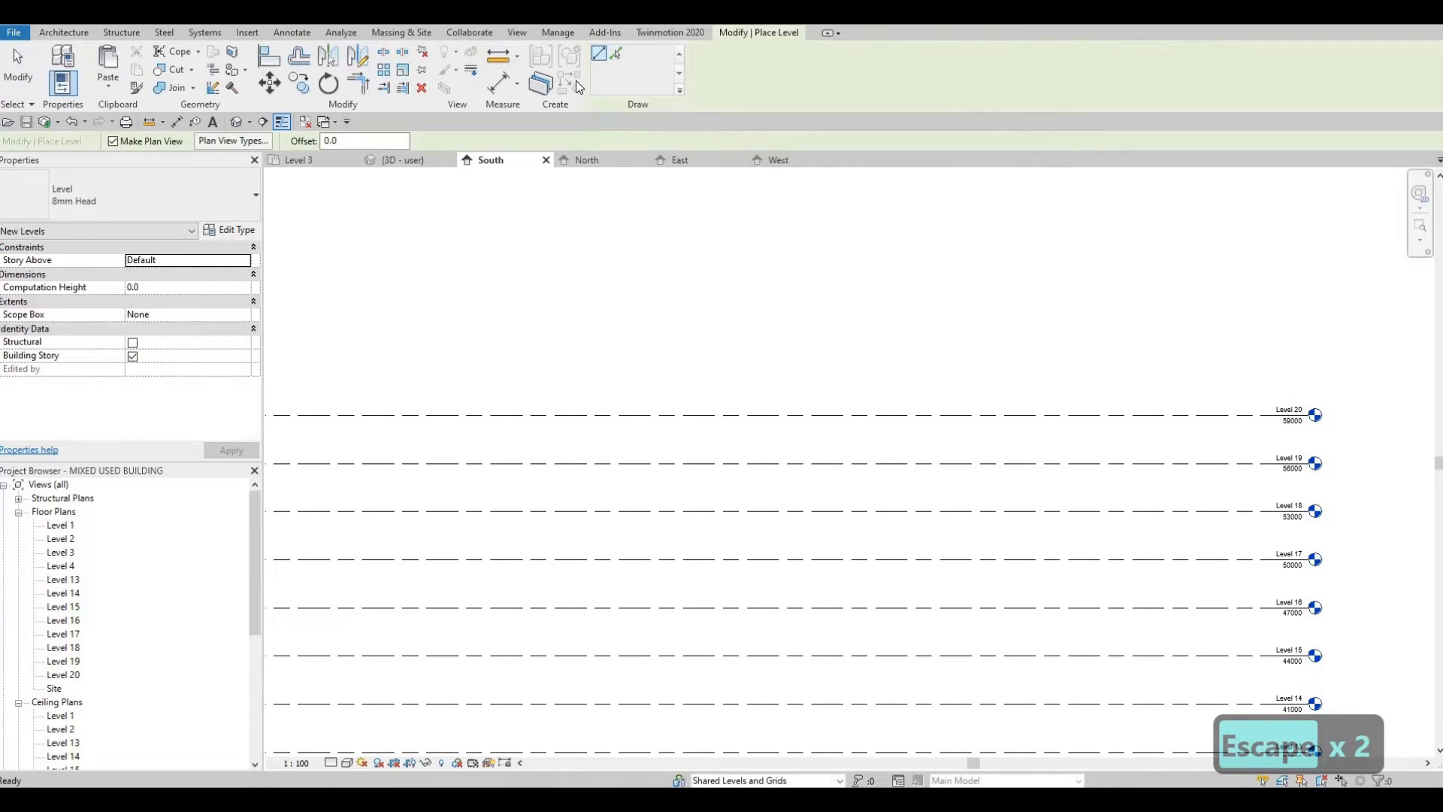
left_click(362, 143)
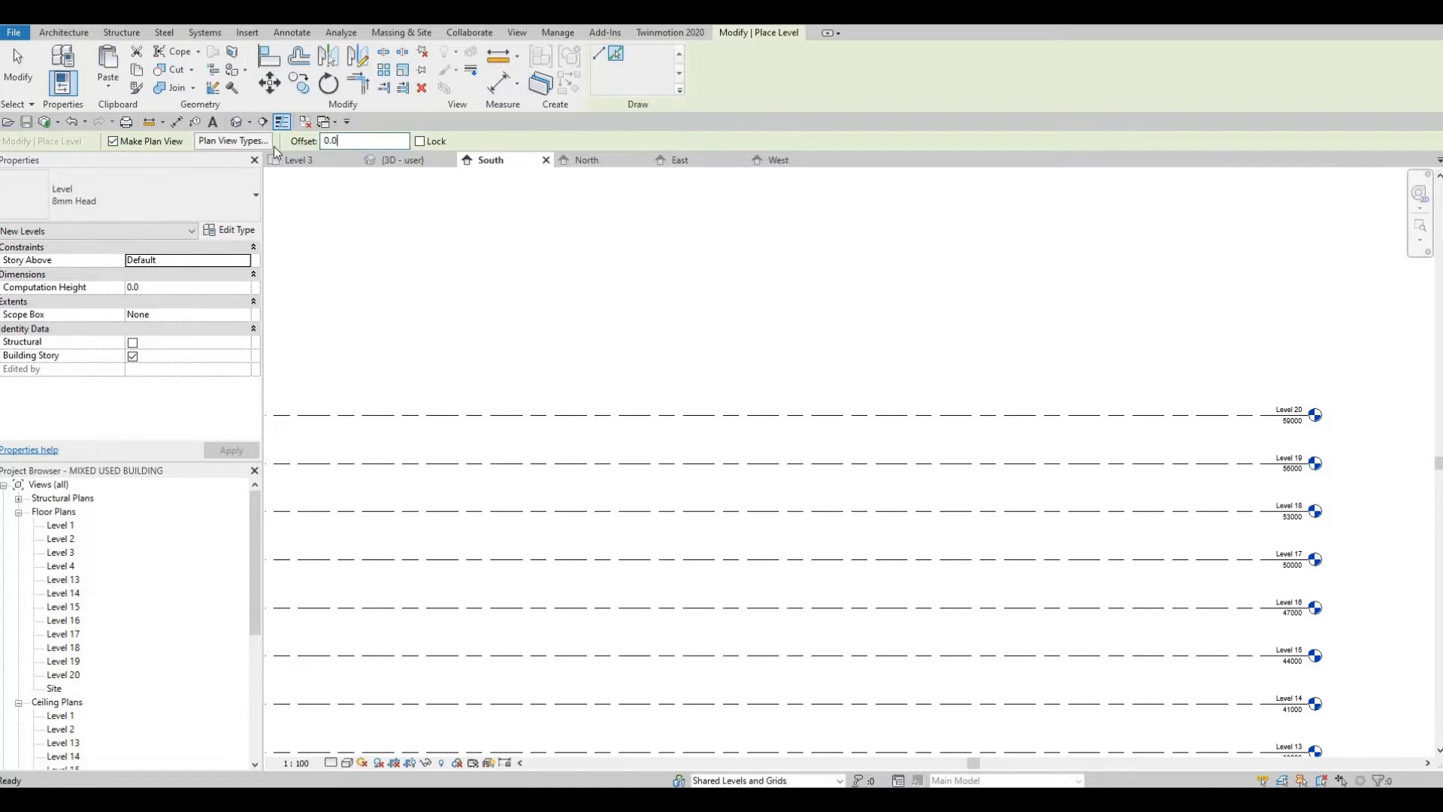
type("600")
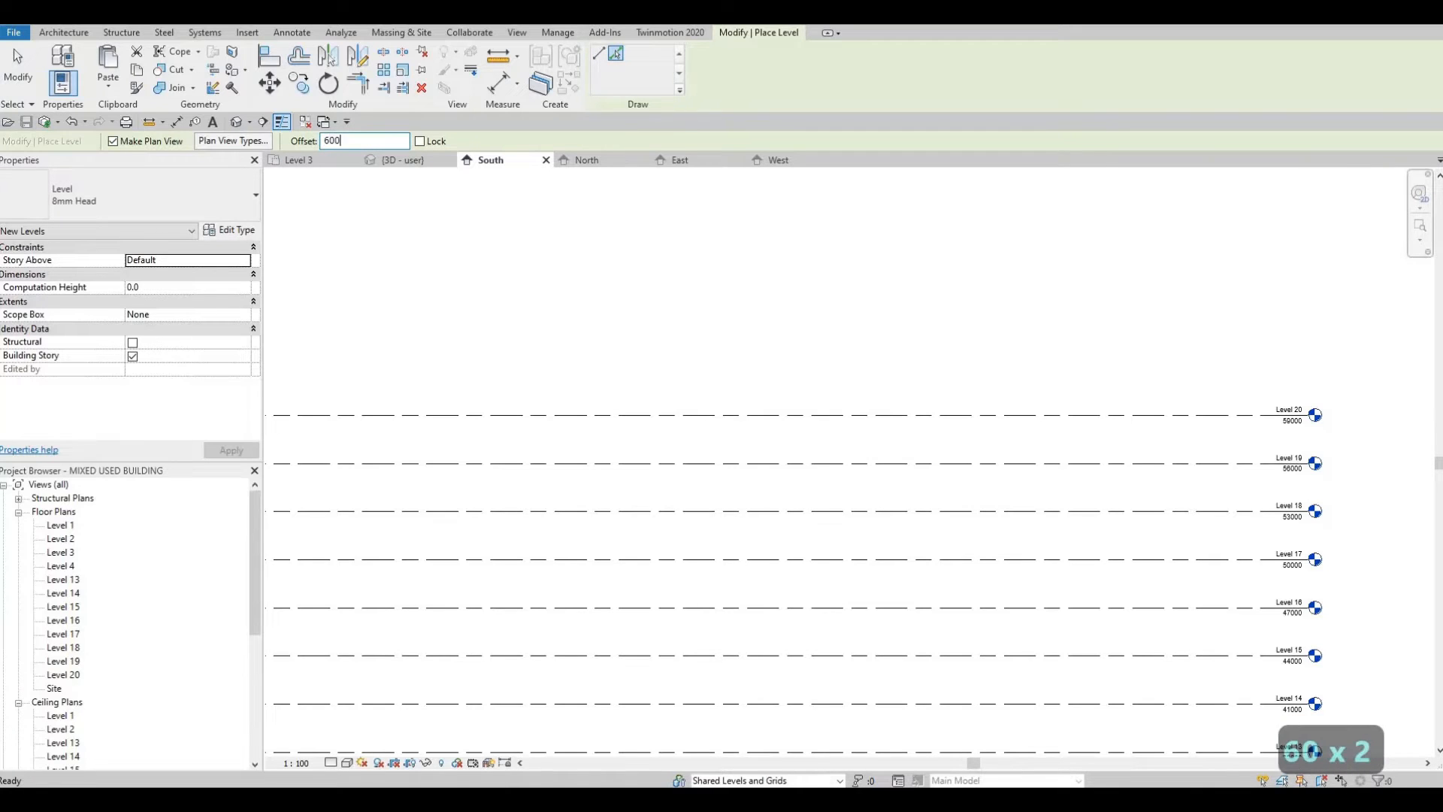
left_click(1022, 414)
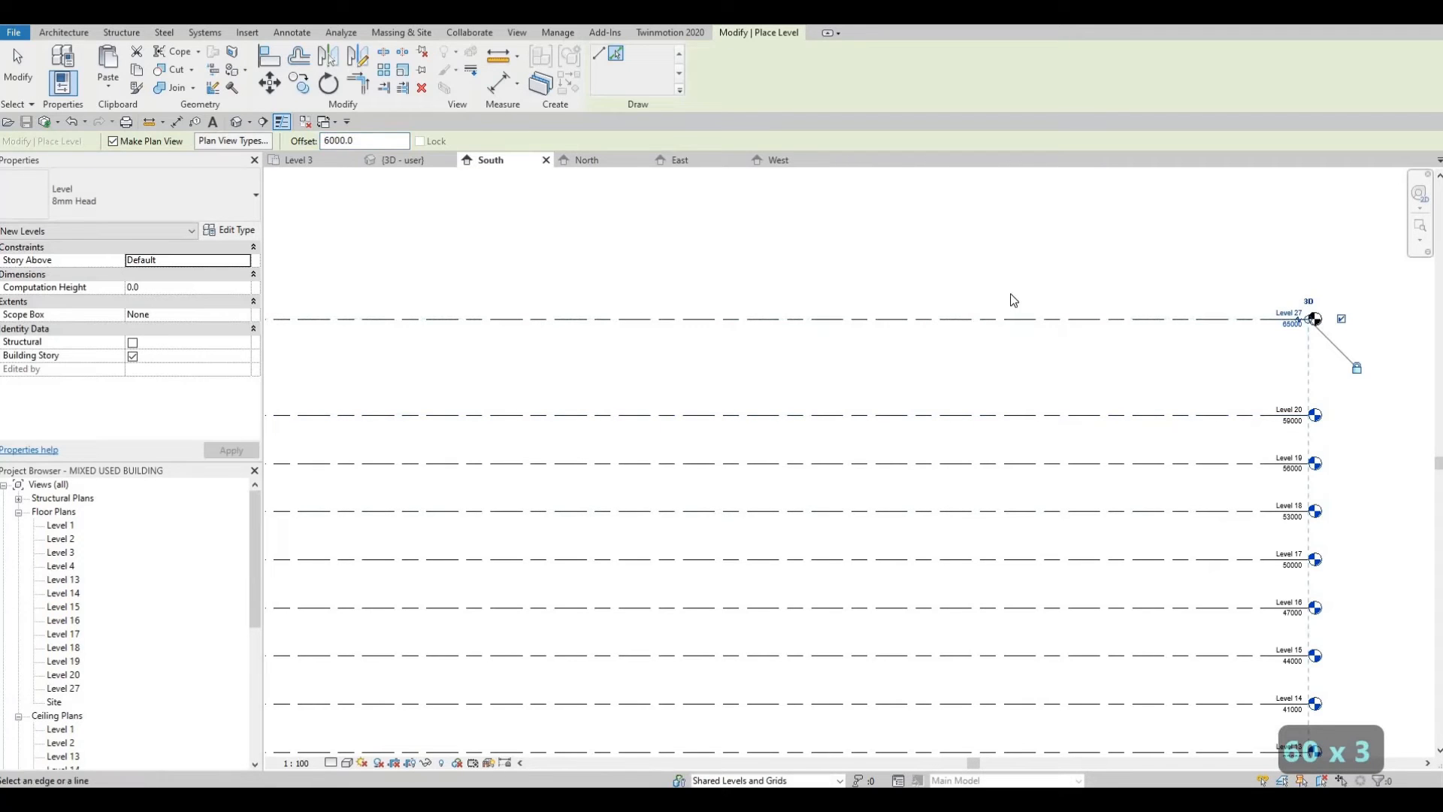
key("Escape")
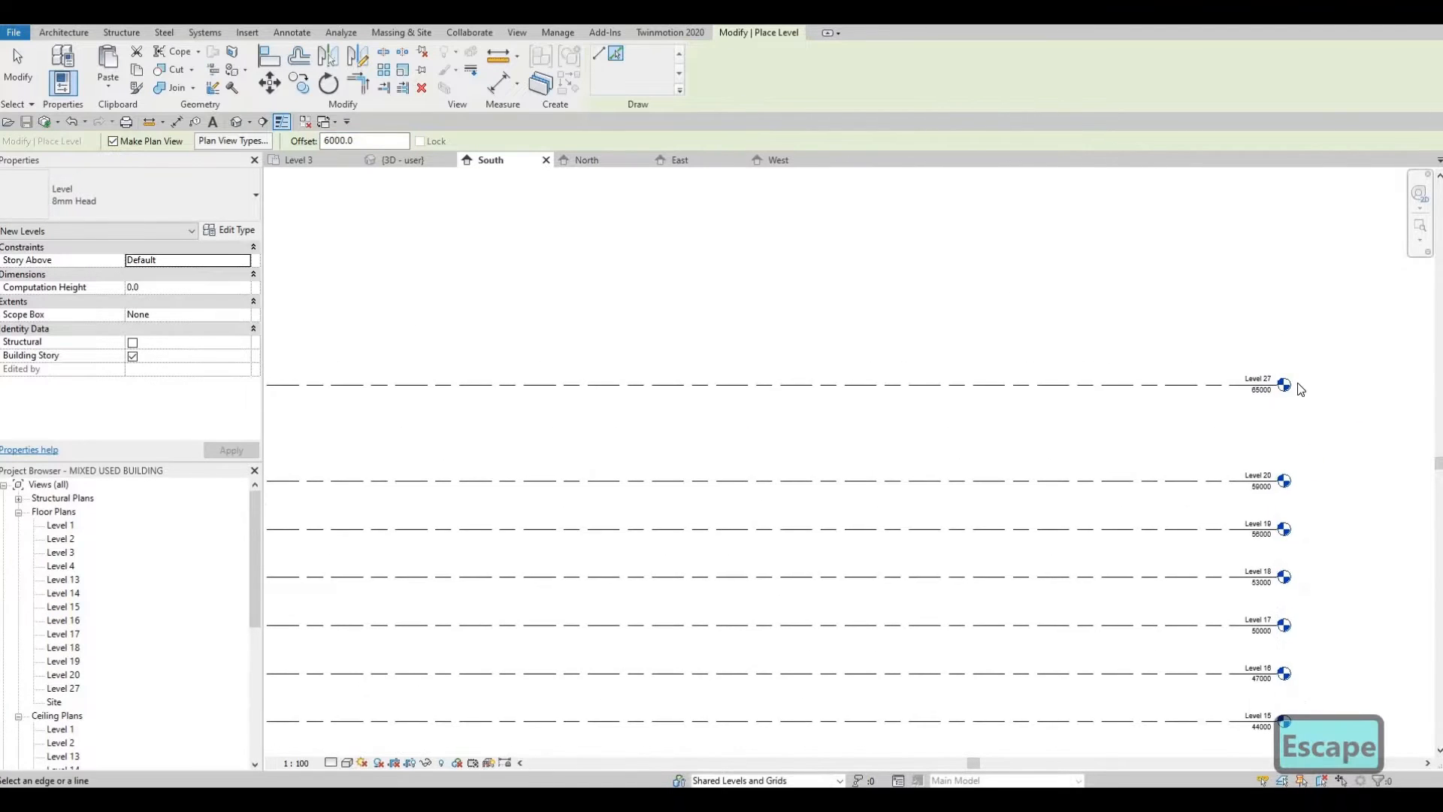
scroll(1153, 321, "up", 5)
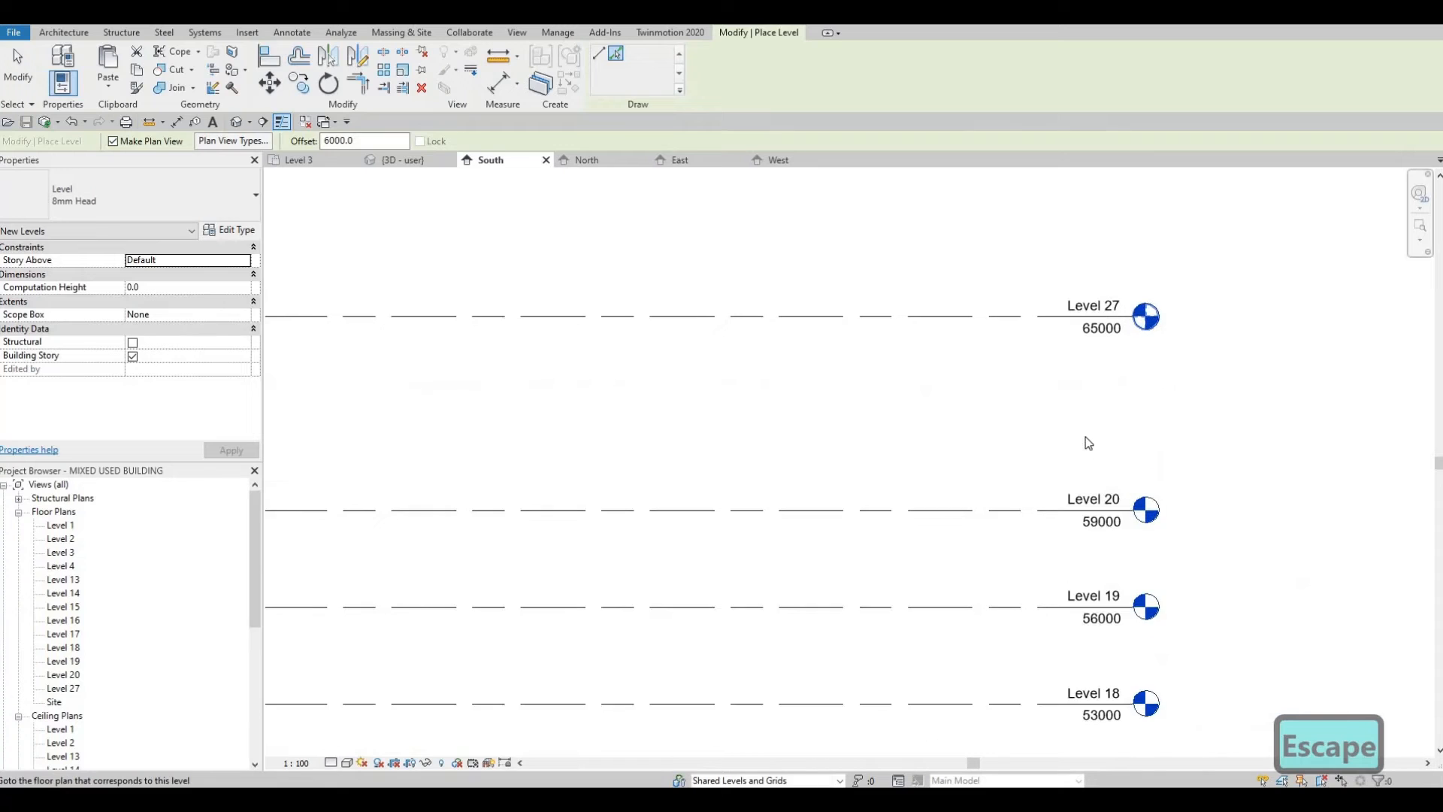
middle_click_drag(1086, 436, 1080, 416)
key("Escape")
key("Escape")
scroll(1065, 322, "up", 2)
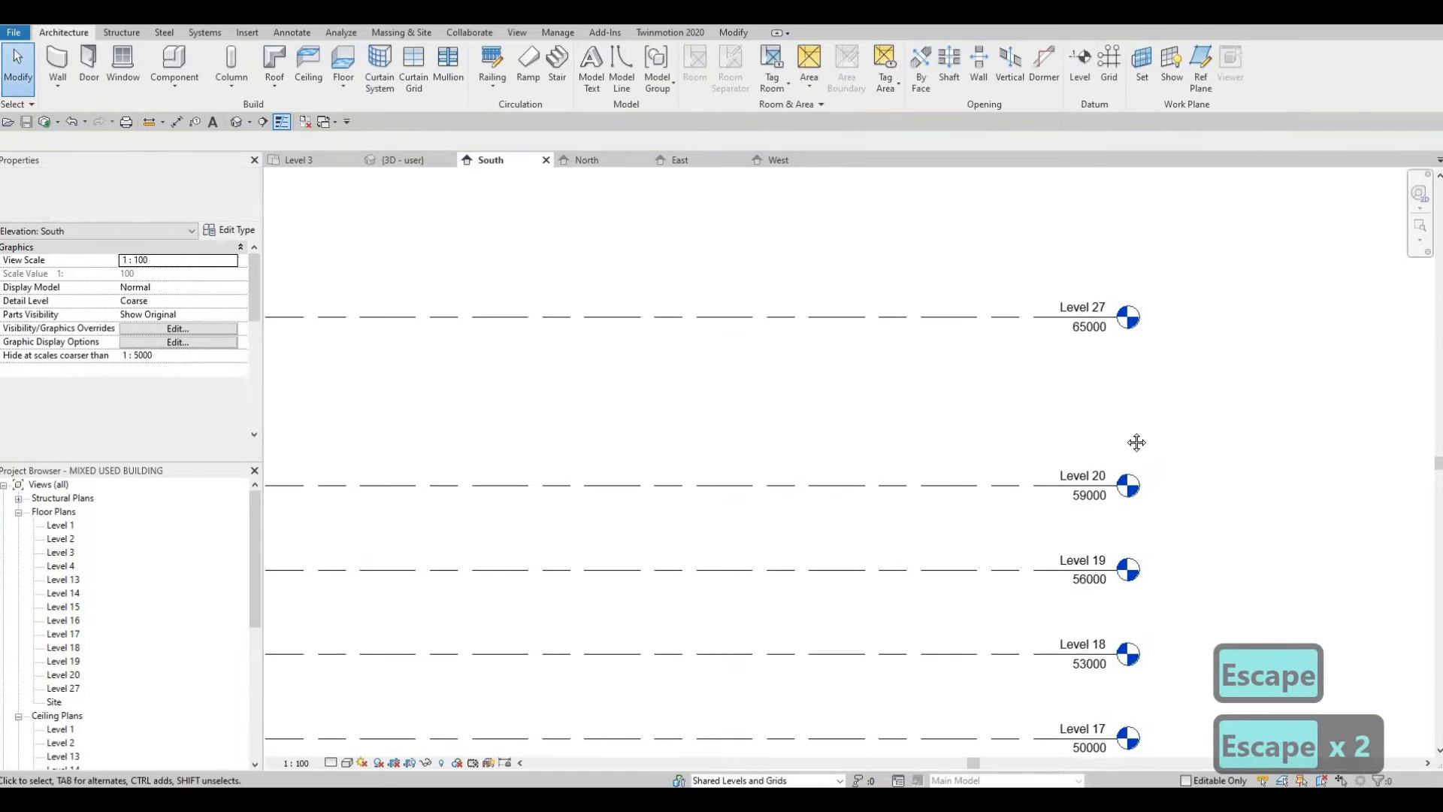
scroll(1059, 301, "up", 2)
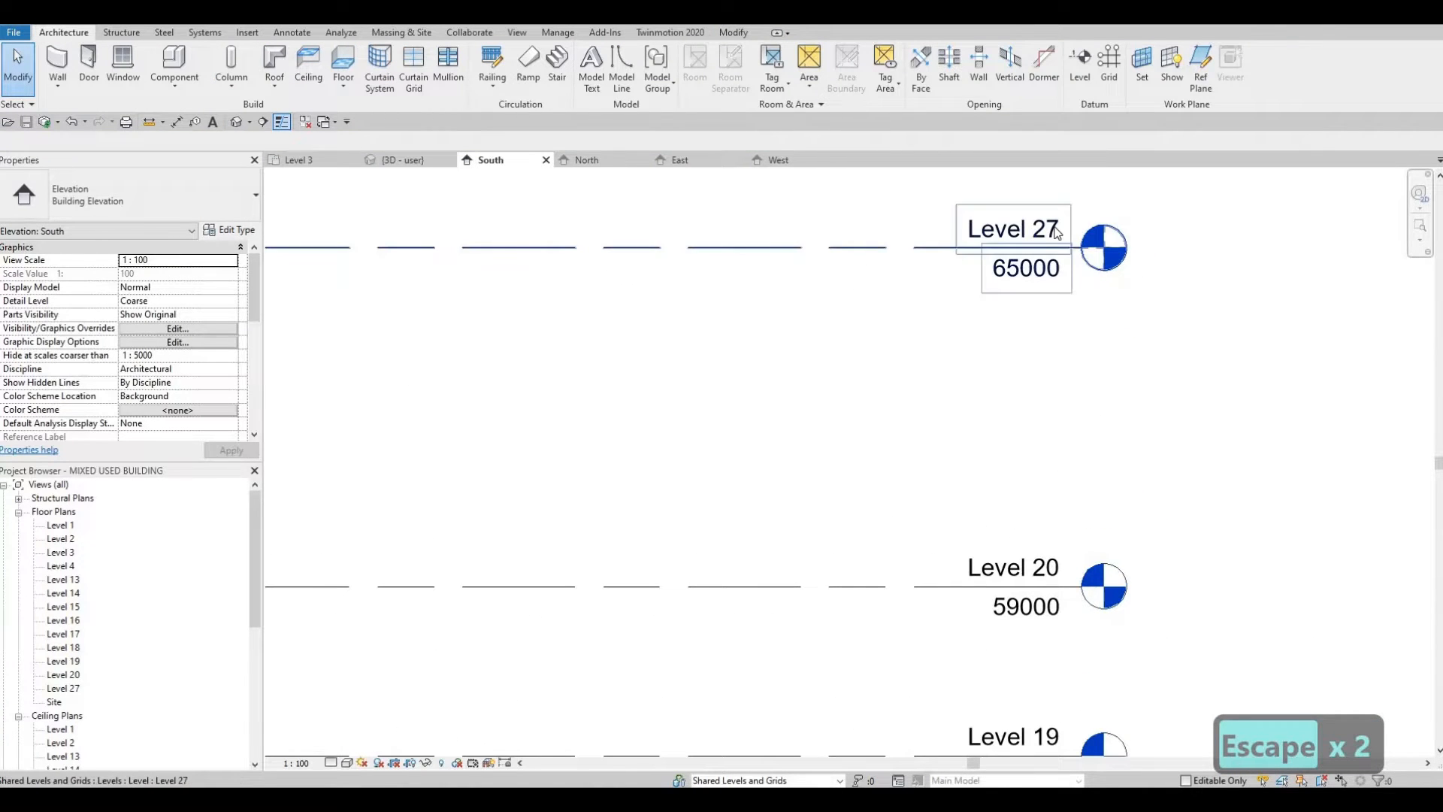
left_click(1056, 232)
left_click(1051, 229)
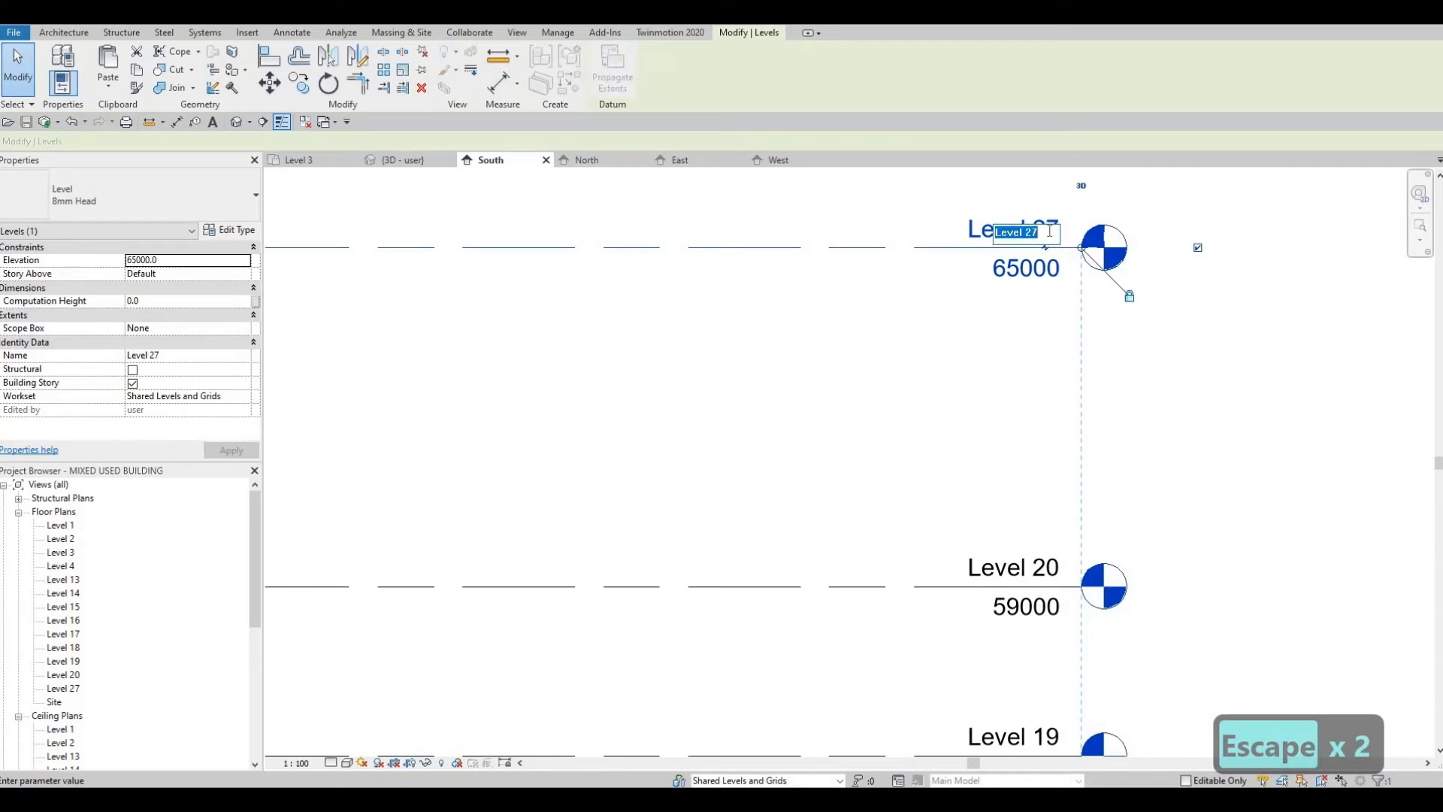
key("Escape")
key("Escape")
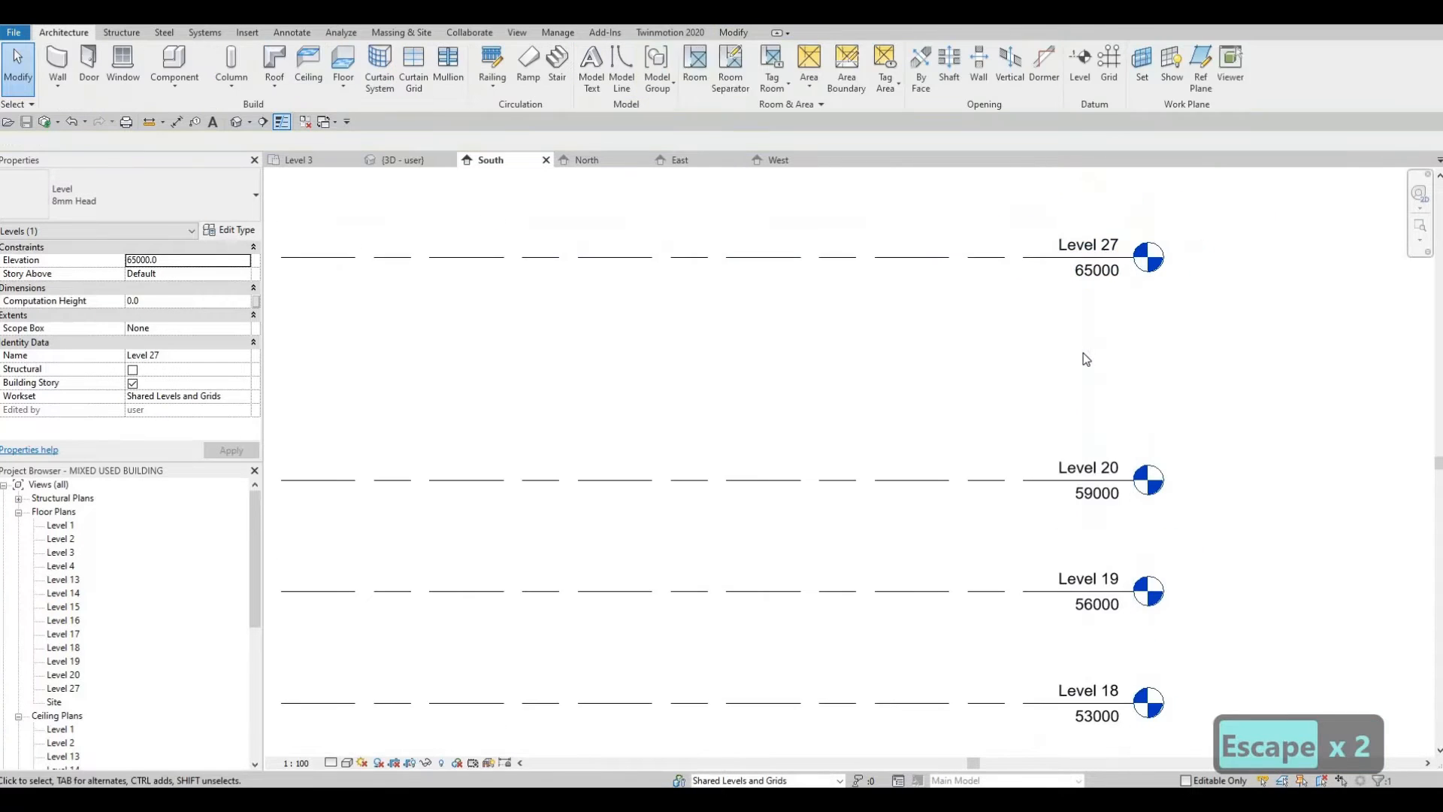
Step: Undo the recent level deletions and placements until the level at elevation 53000 is the topmost one
key("ctrl+z")
key("ctrl+z")
key("ctrl+z")
key("ctrl+z")
key("ctrl+z")
key("ctrl+z")
key("ctrl+z")
key("ctrl+z")
key("ctrl+z")
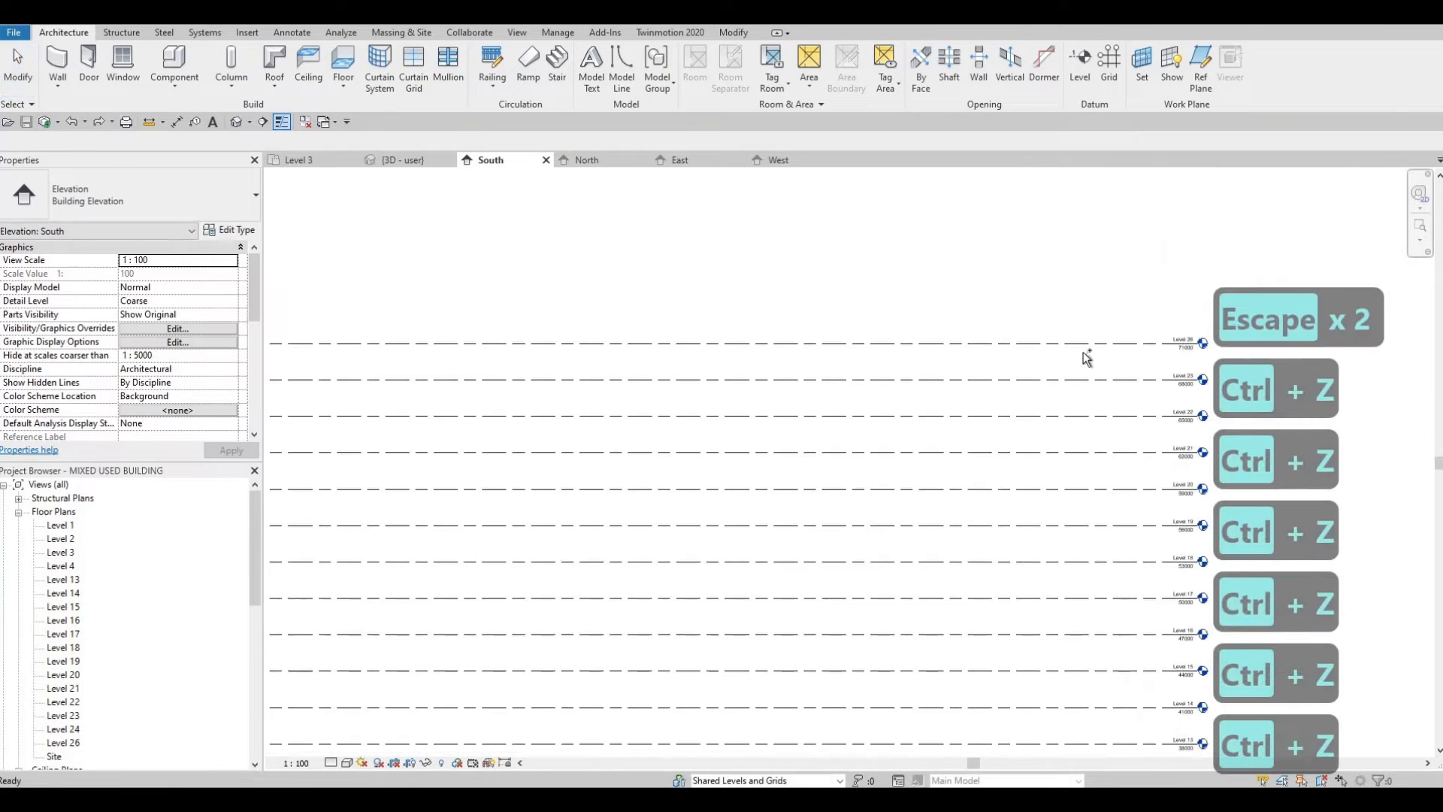
key("ctrl+z")
key("ctrl+z")
key("ctrl+z")
key("ctrl+z")
key("ctrl+z")
key("ctrl+z")
key("ctrl+z")
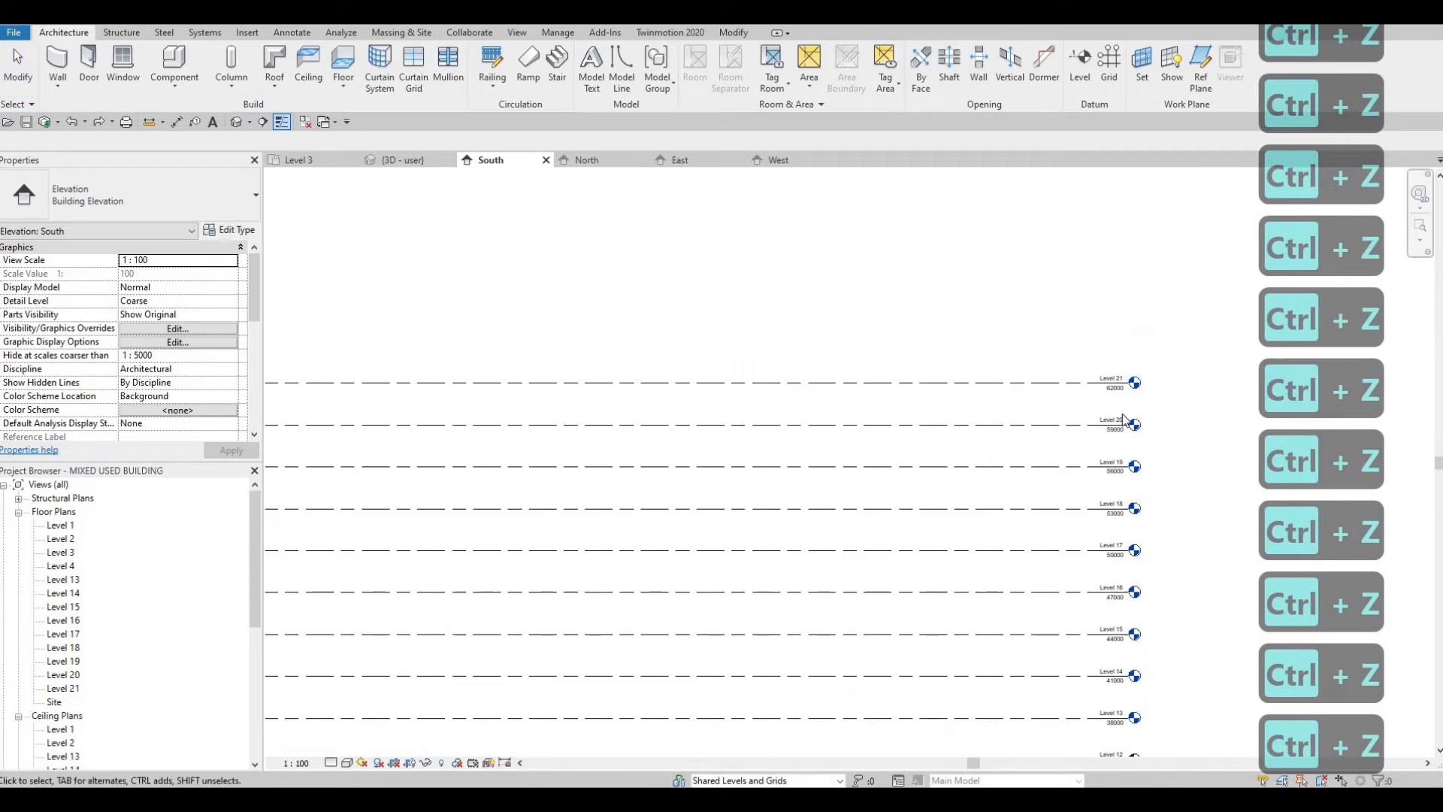
scroll(1161, 416, "up", 4)
middle_click_drag(1213, 417, 1220, 375)
scroll(1182, 396, "down", 5)
key("Escape")
key("Escape")
middle_click_drag(826, 269, 972, 271)
key("Escape")
middle_click_drag(1177, 221, 994, 229)
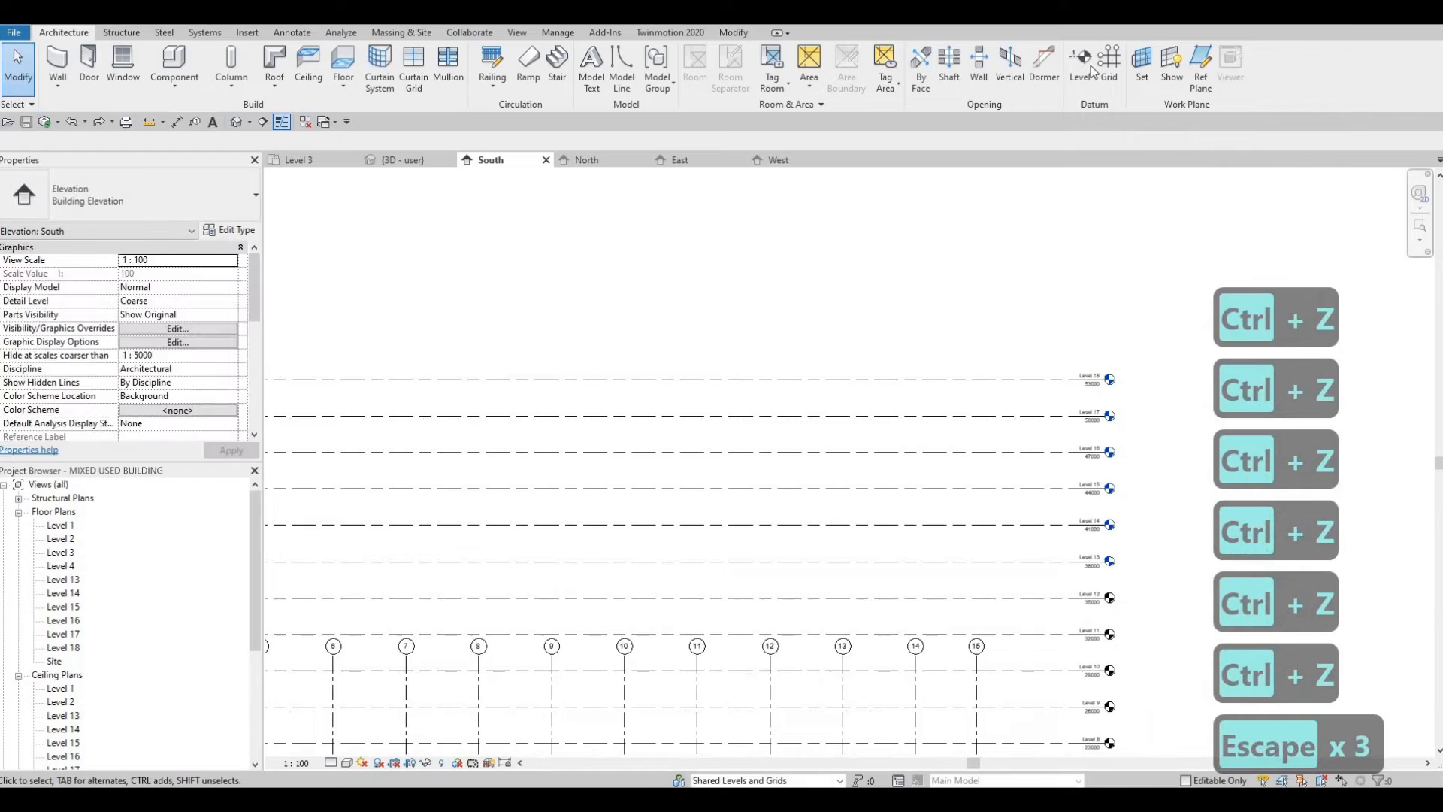
Step: Place two levels above the 53000 level at a 3000 mm offset, at elevations 56000 and 59000
left_click(1086, 64)
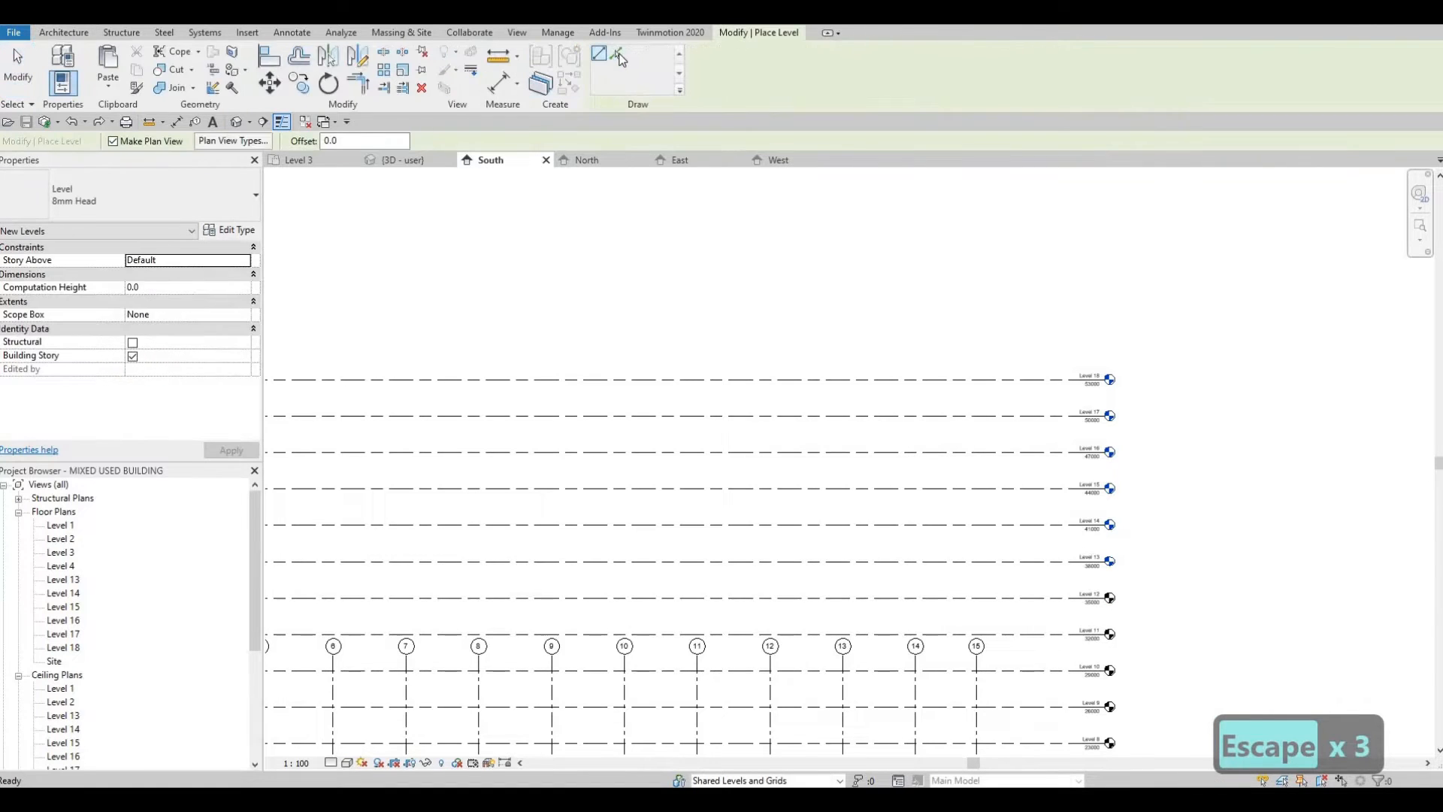
double_click(364, 141)
type("3000")
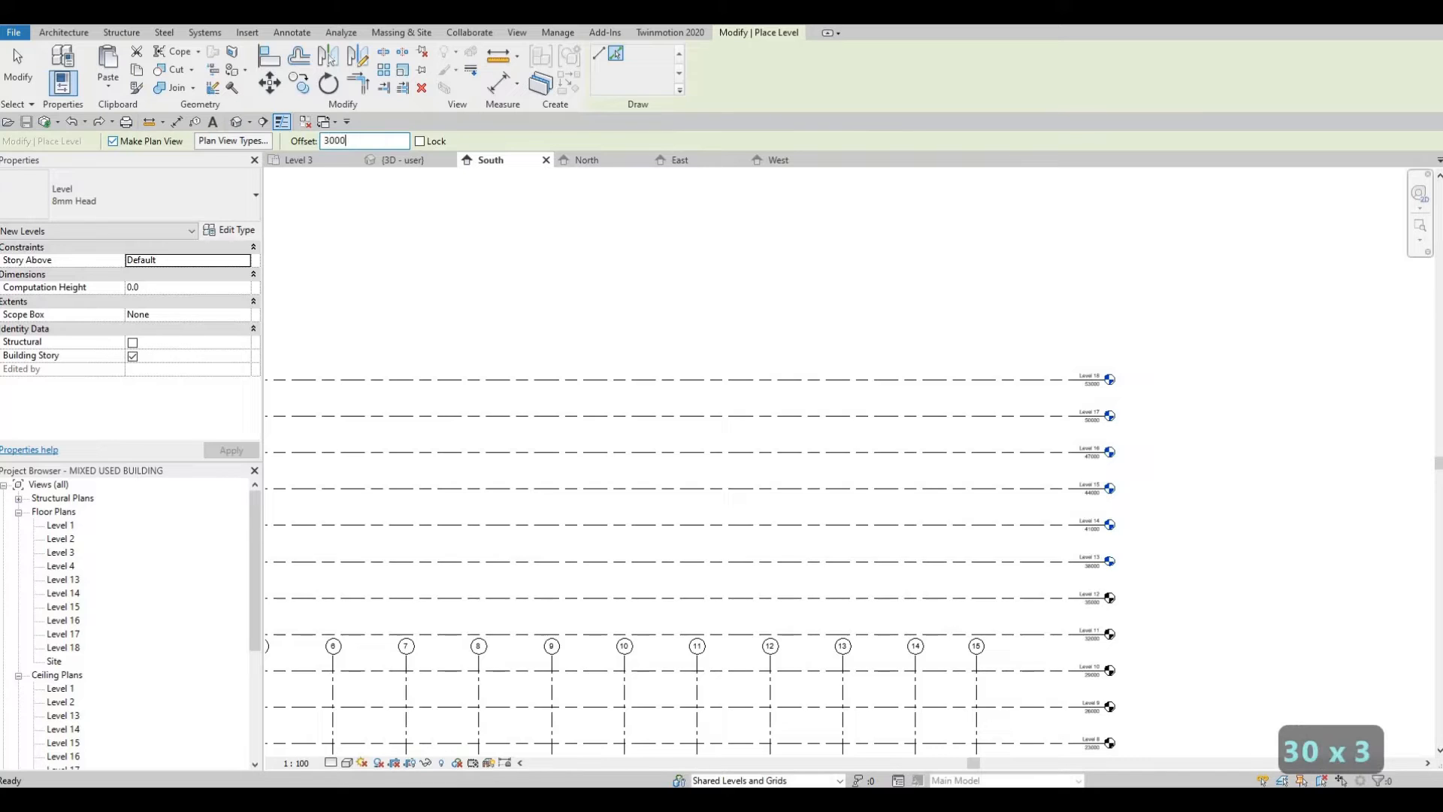
key("Return")
left_click(820, 379)
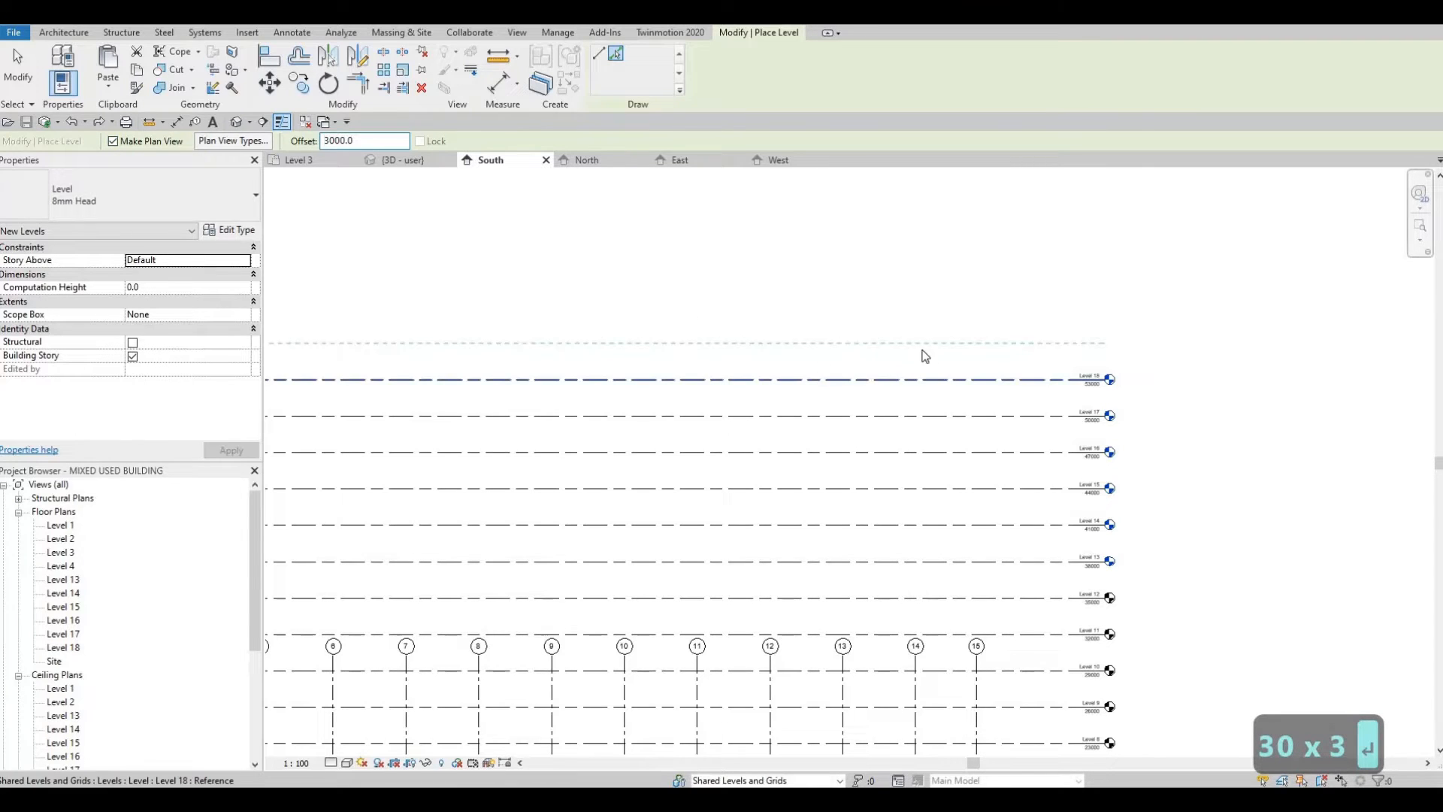
scroll(943, 339, "up", 2)
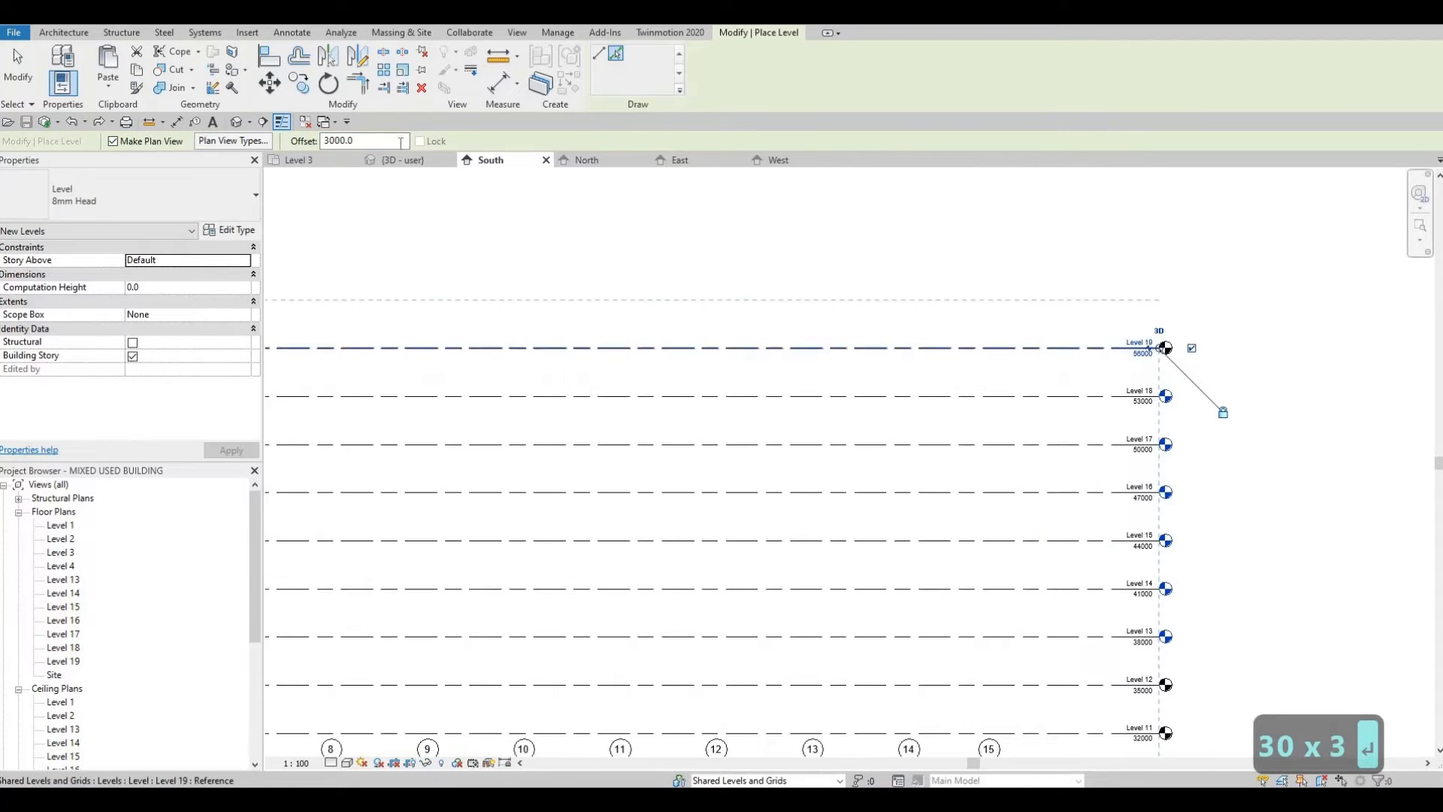
left_click(932, 348)
Step: Place a level at a 6000 mm offset above the 59000 level, at elevation 65000
left_click(258, 147)
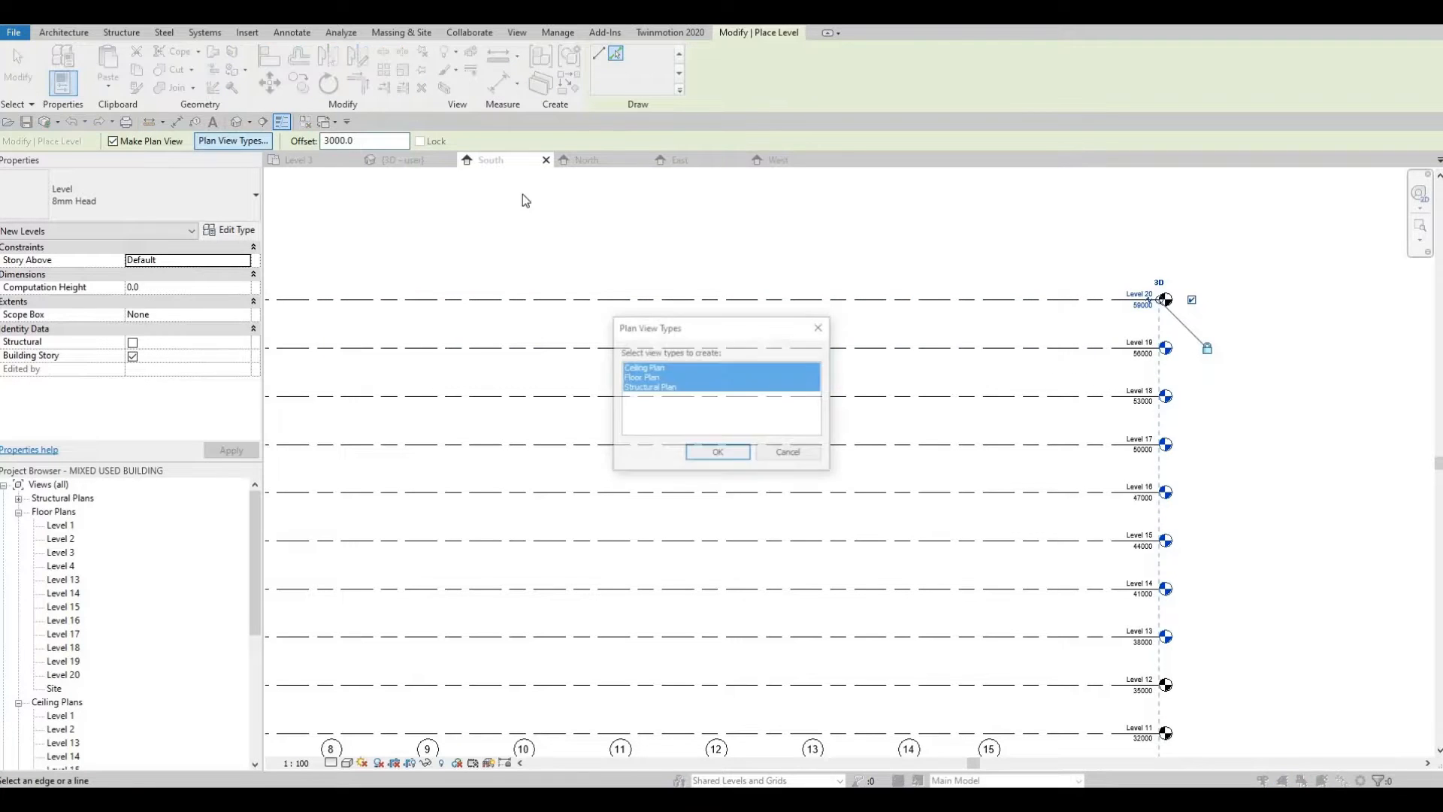
key("Escape")
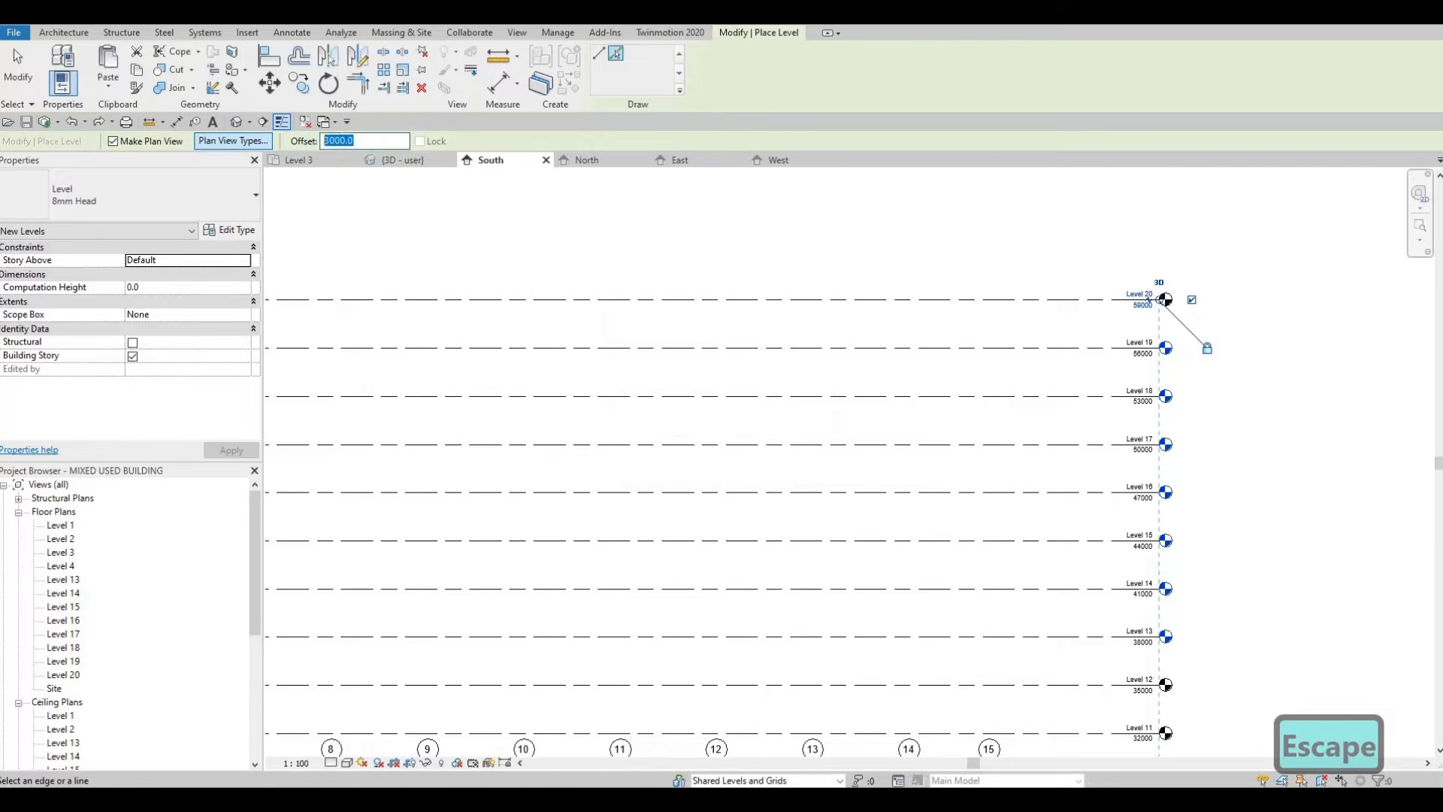
type("600")
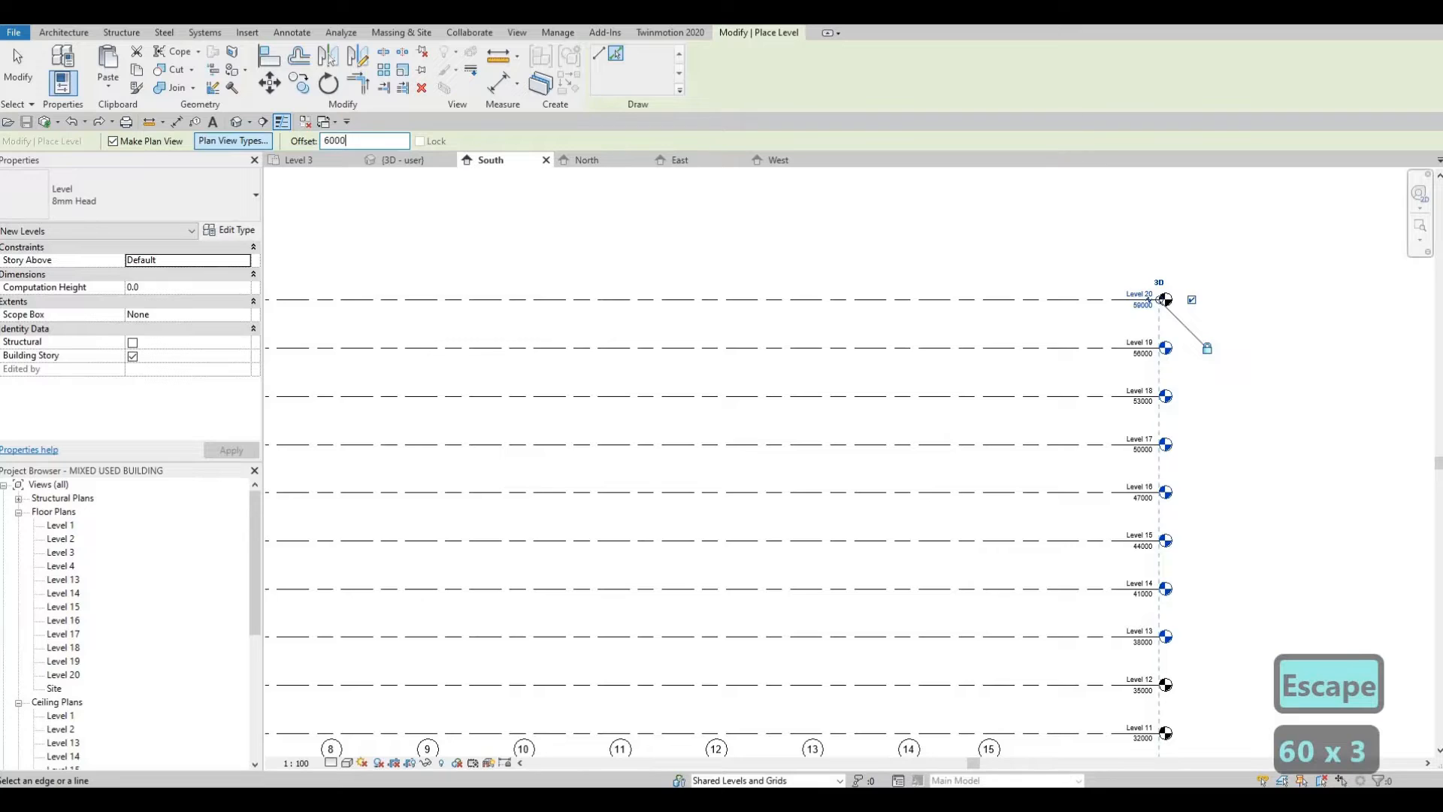
key("Return")
left_click(747, 299)
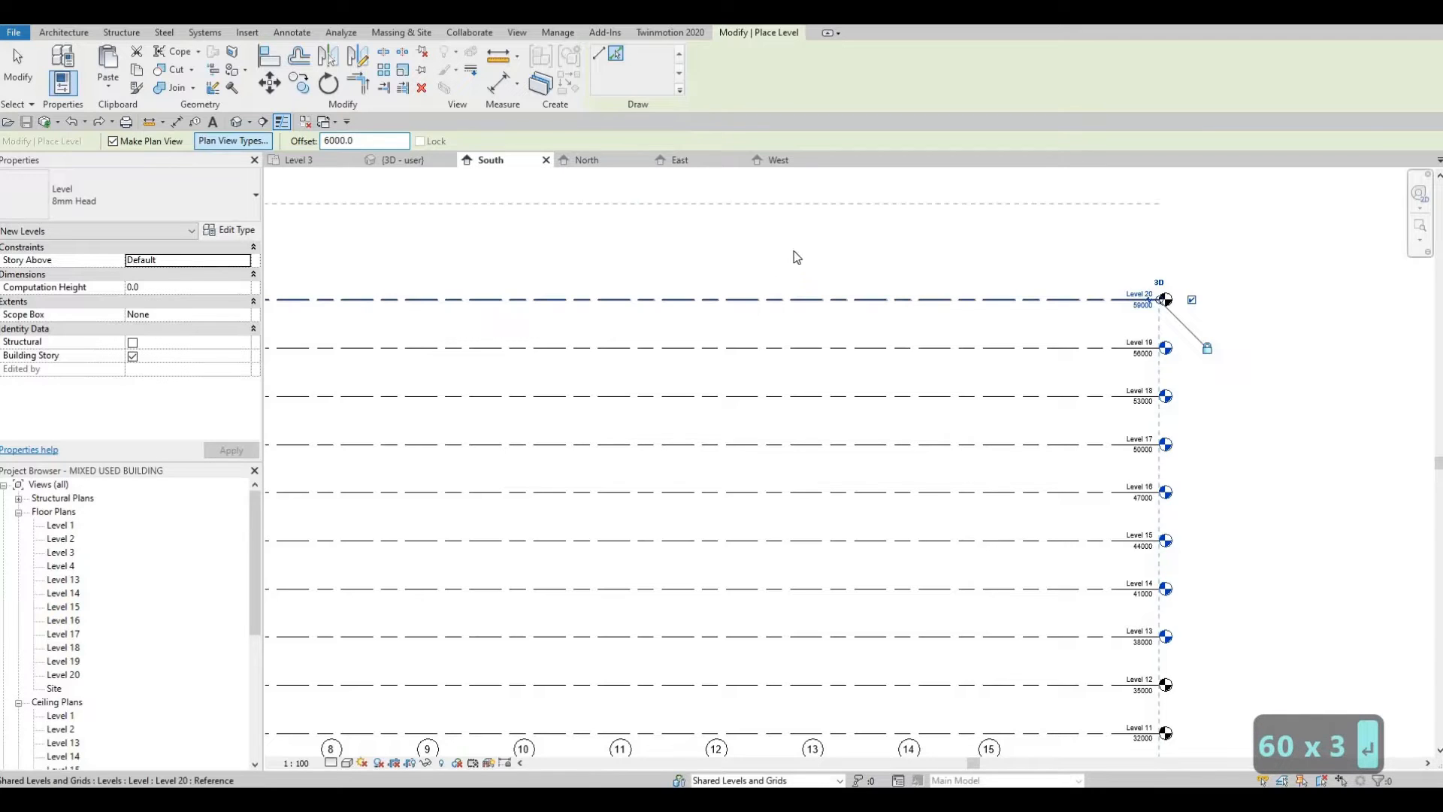
middle_click_drag(796, 252, 795, 316)
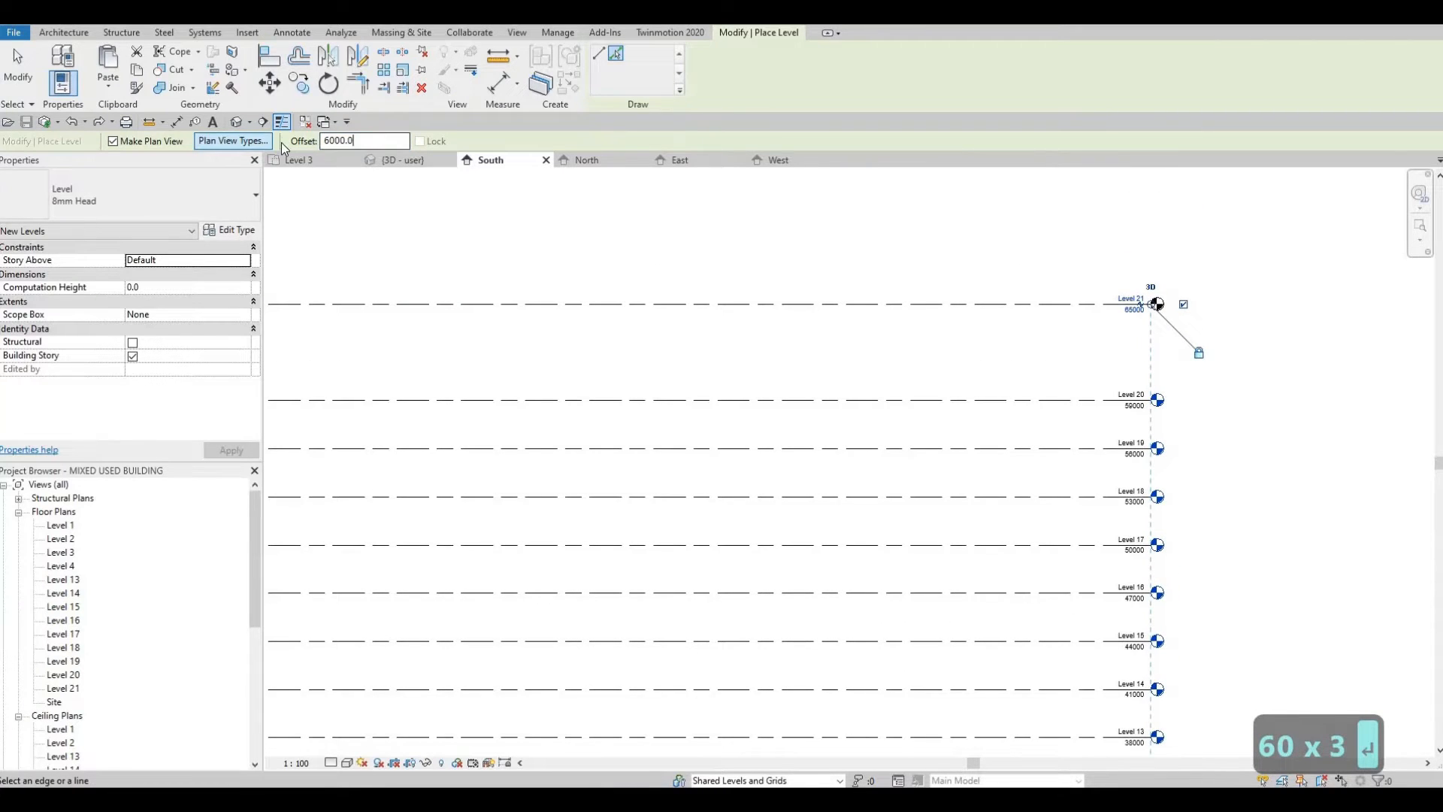
Step: Place five levels above the 65000 level at a 3000 mm offset, at elevations 68000, 71000, 74000, 77000 and 80000
type("300")
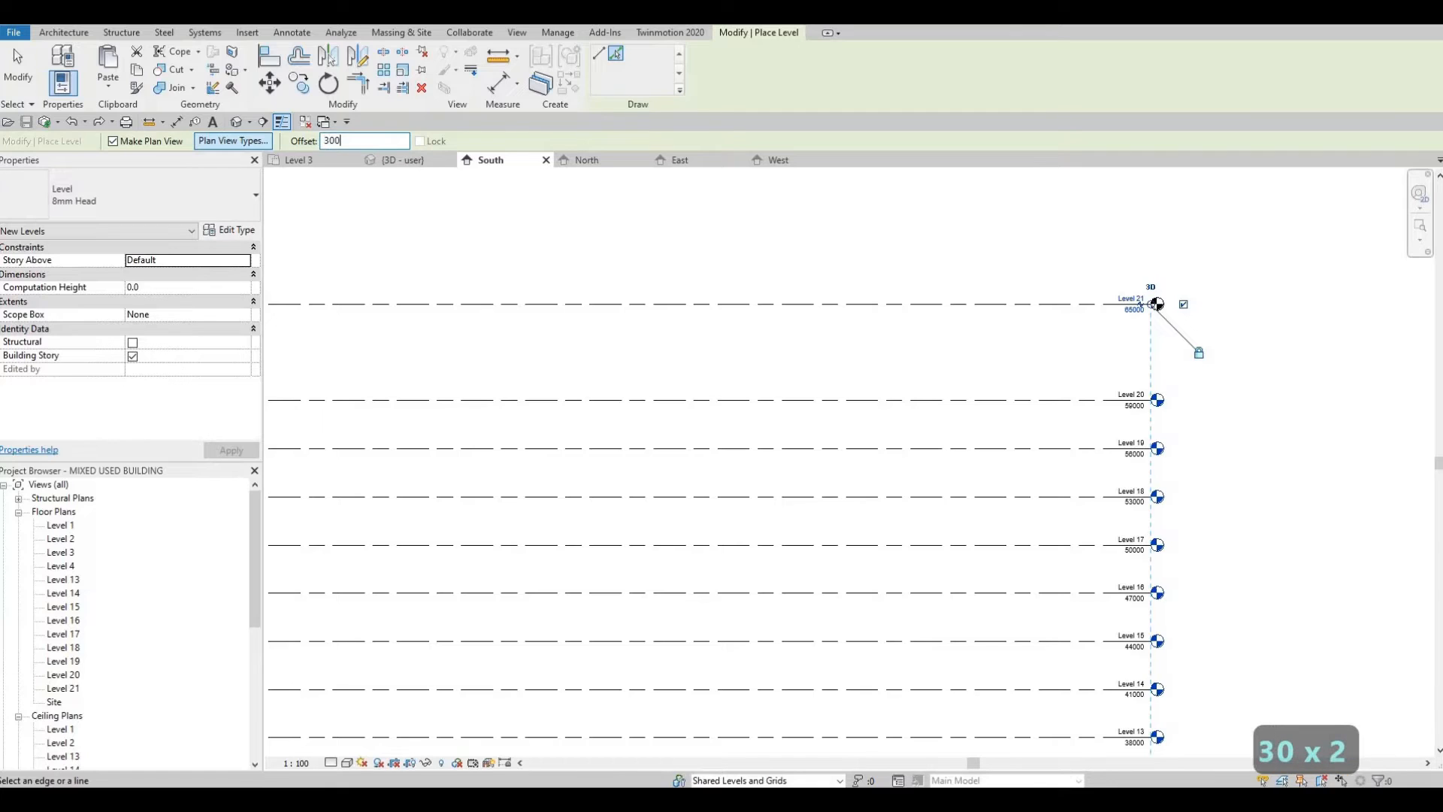
type("0")
key("Return")
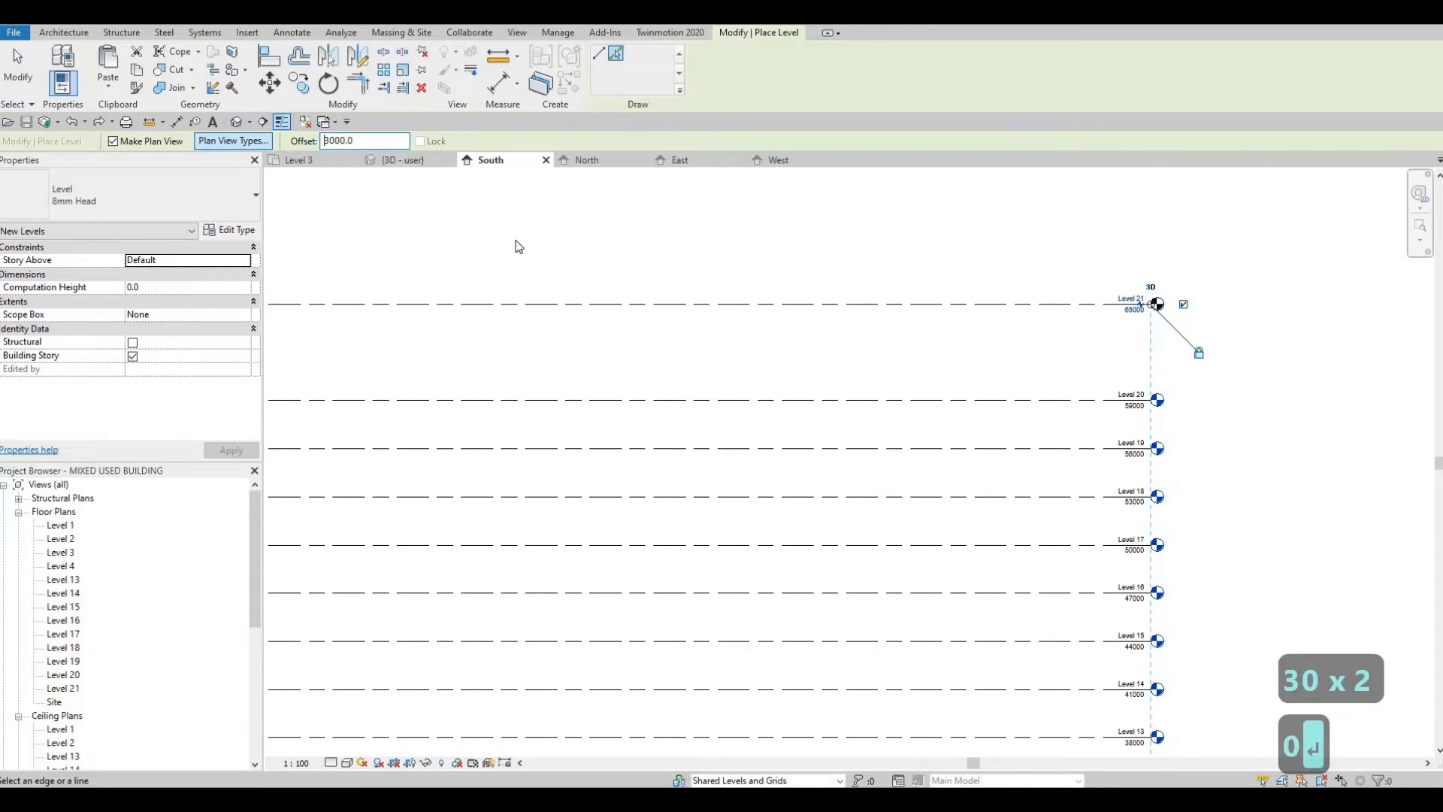
left_click(587, 268)
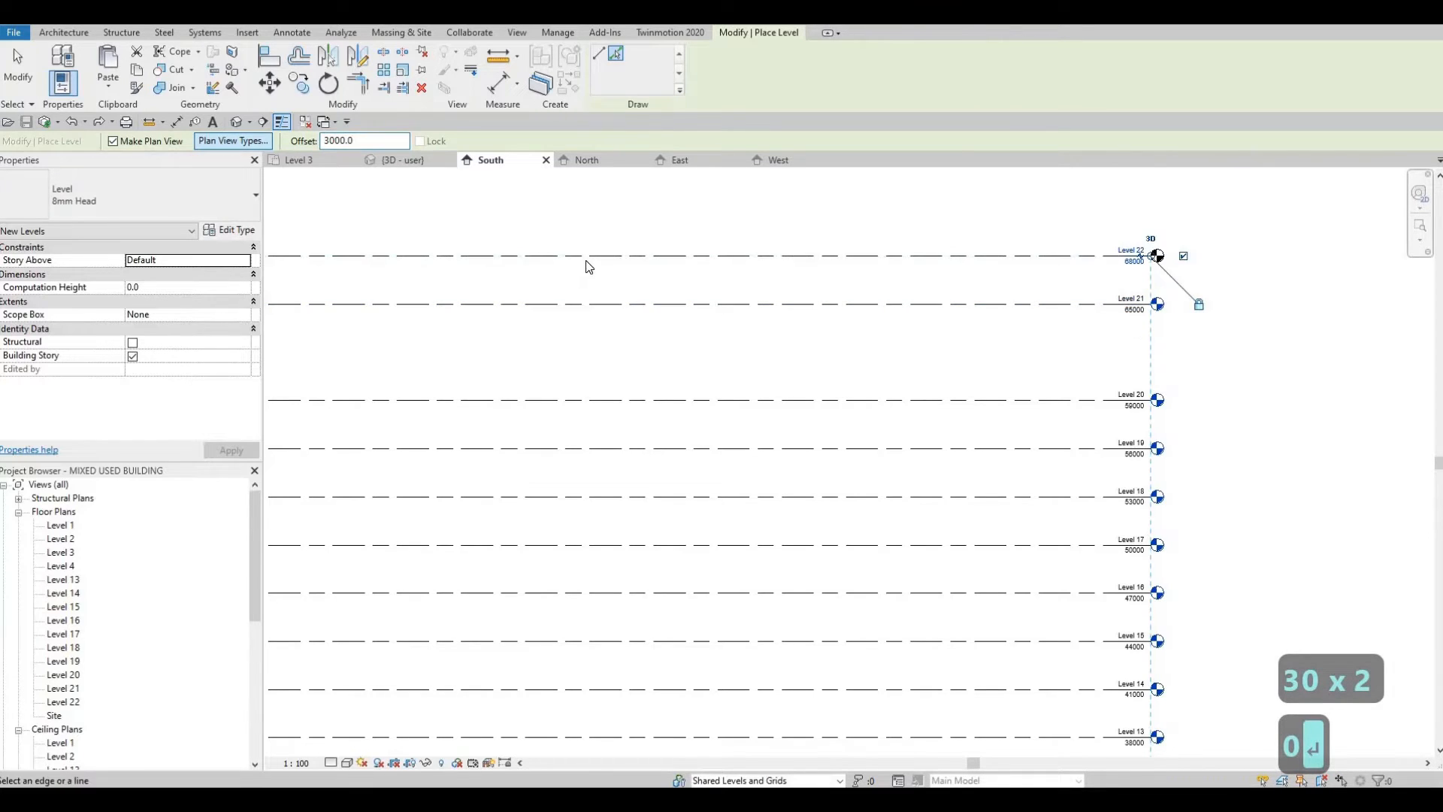
left_click(625, 253)
middle_click_drag(639, 209, 606, 359)
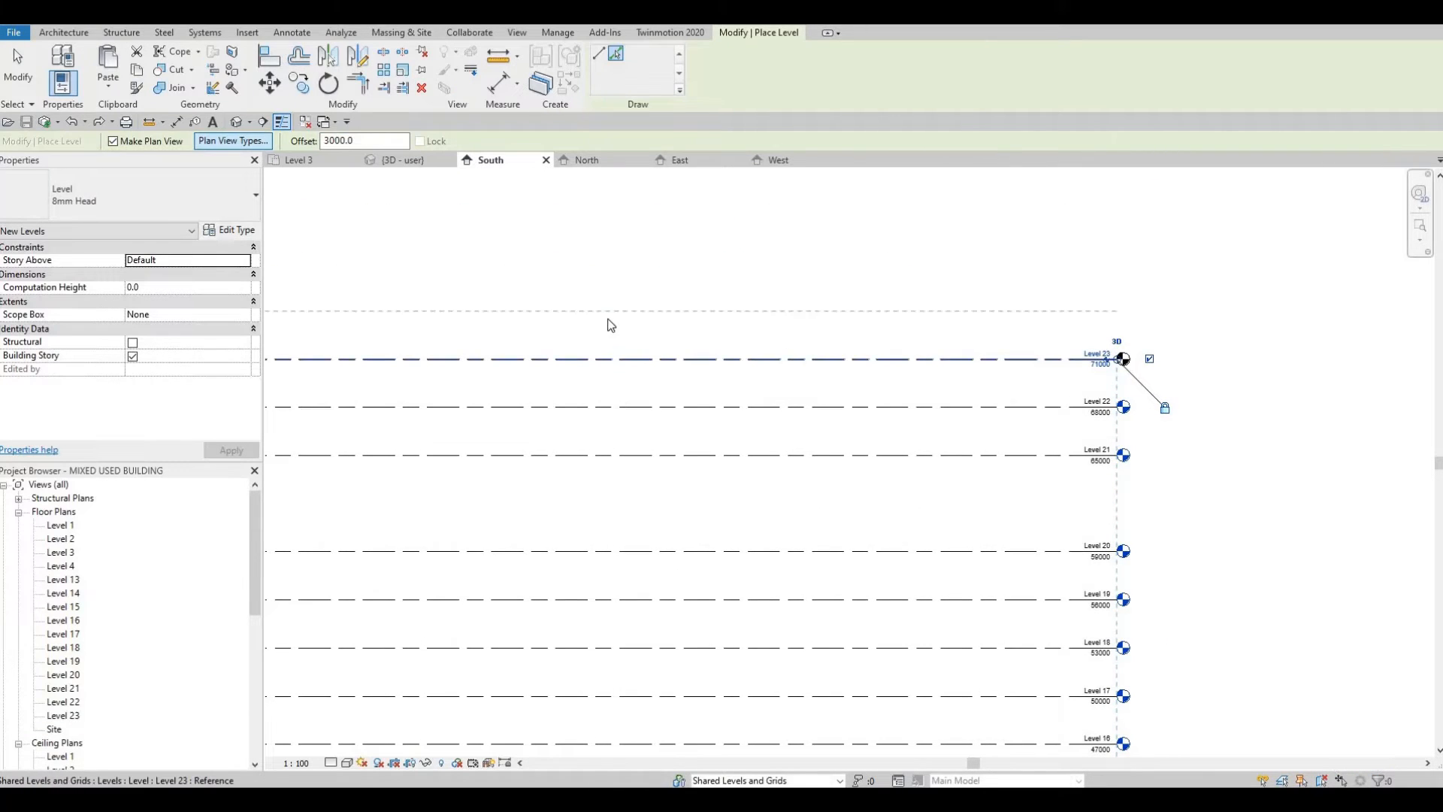
left_click(609, 316)
left_click(609, 268)
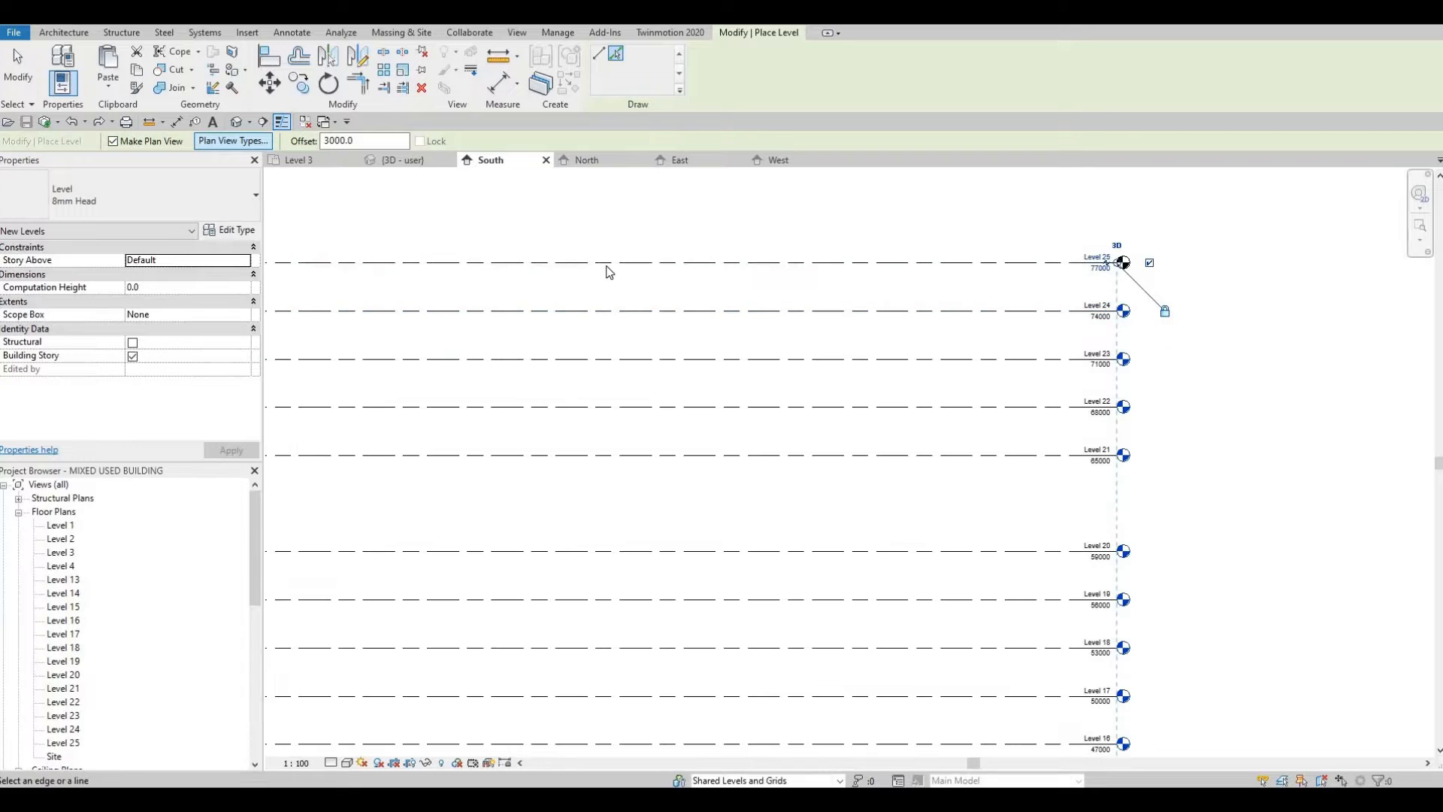
left_click(614, 254)
Step: Place four more levels at the 3000 mm offset, at elevations 83000, 86000, 89000 and 92000, and end level placement
middle_click_drag(652, 230, 659, 407)
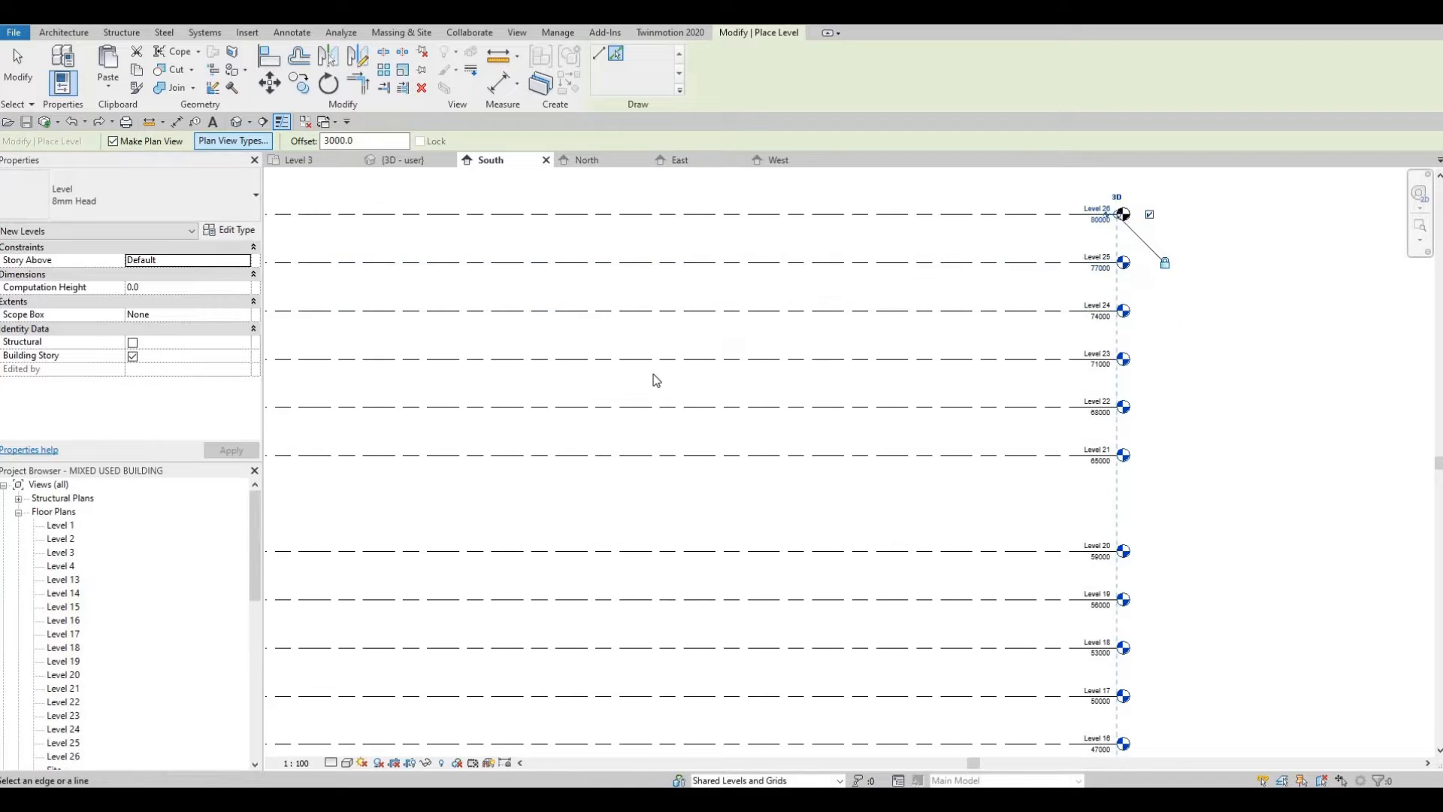
left_click(795, 387)
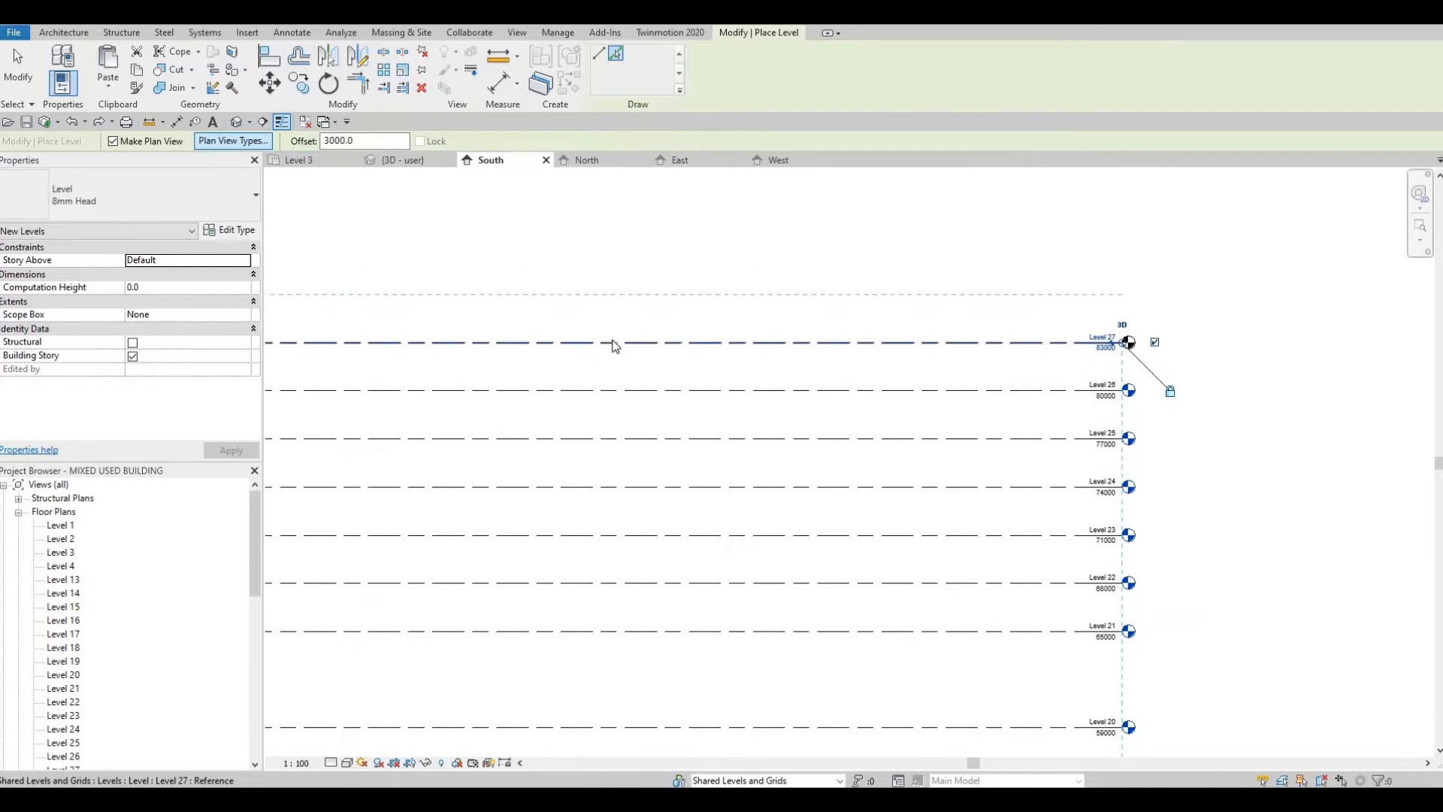
left_click(693, 294)
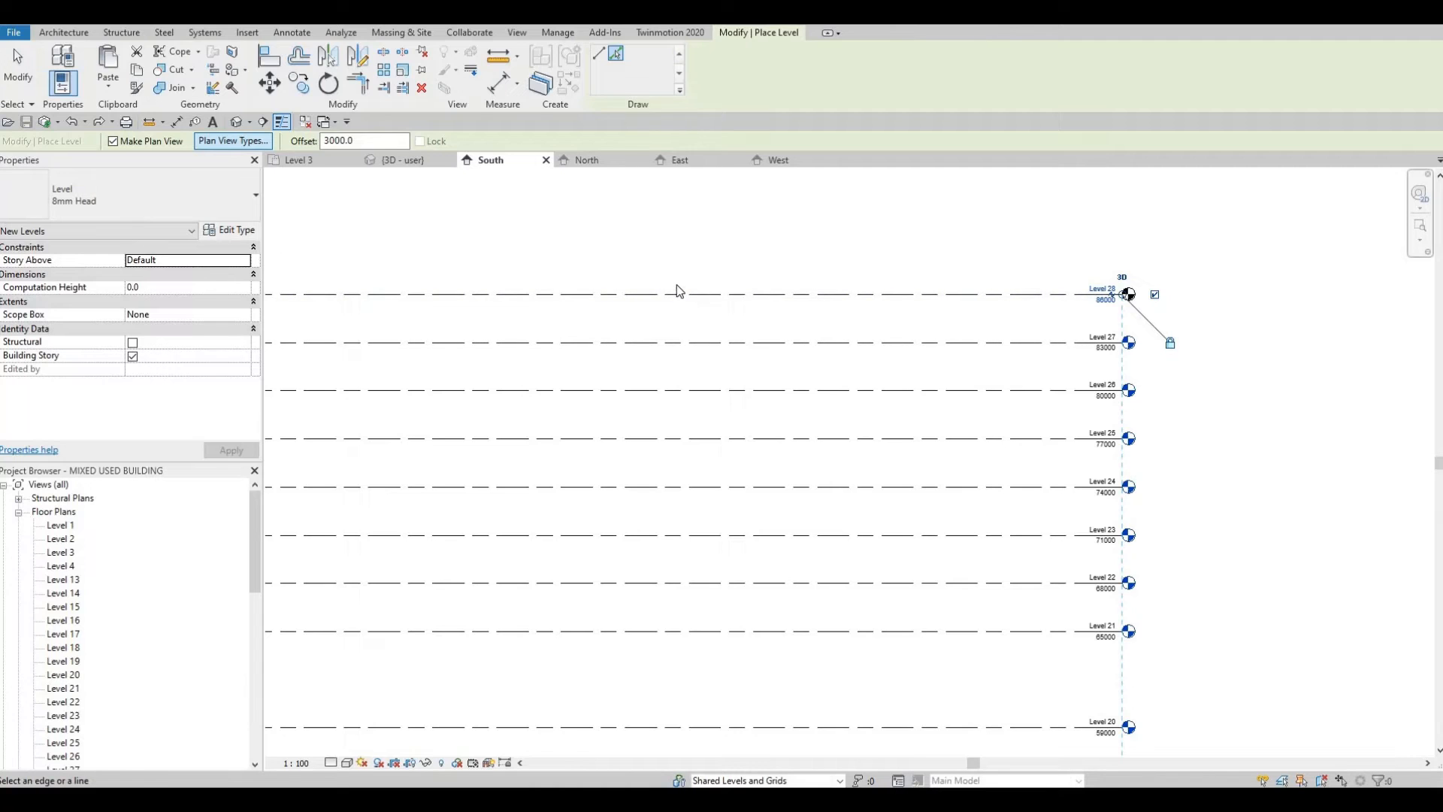
left_click(658, 246)
scroll(658, 245, "up", 1)
middle_click_drag(658, 246, 664, 377)
scroll(664, 377, "down", 1)
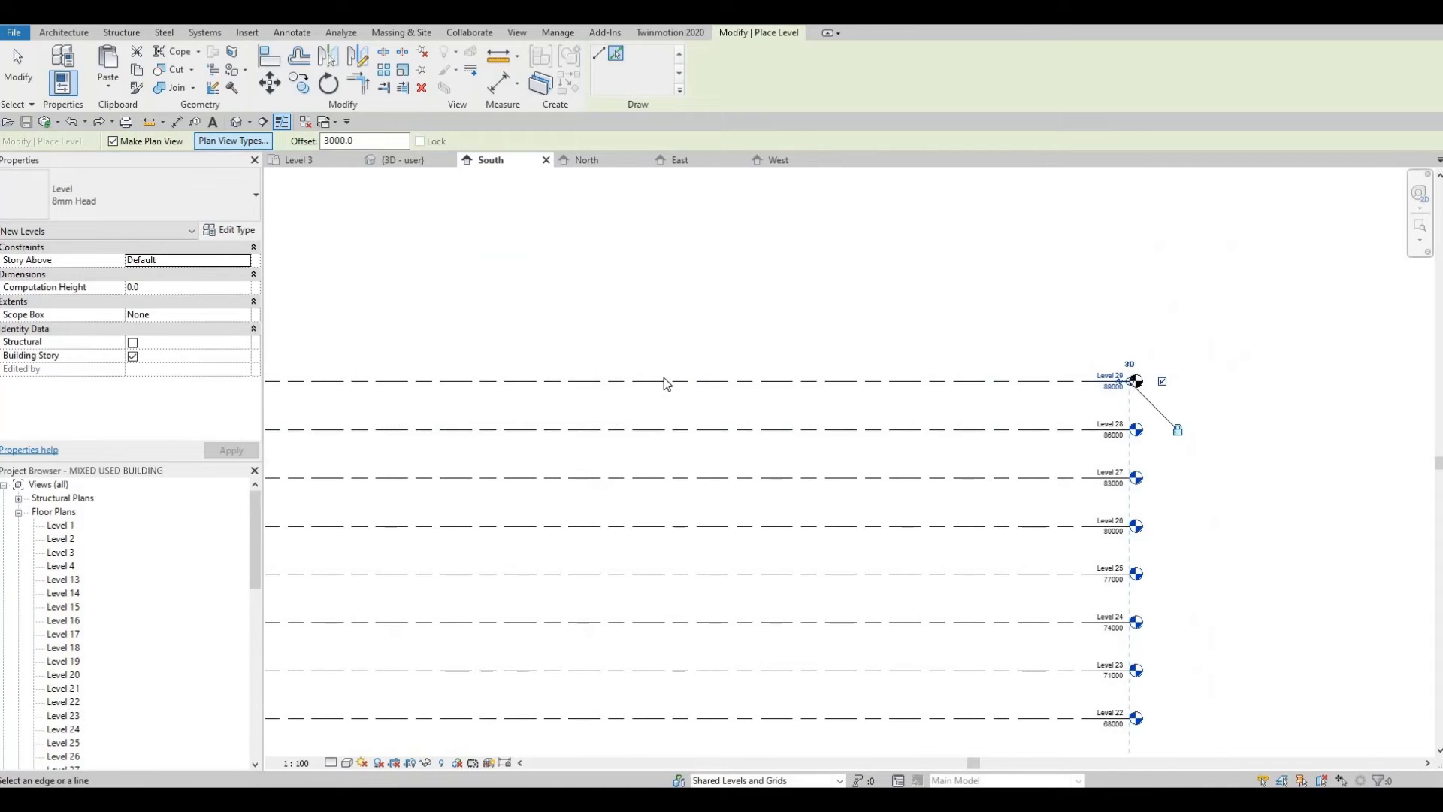
scroll(786, 348, "down", 5)
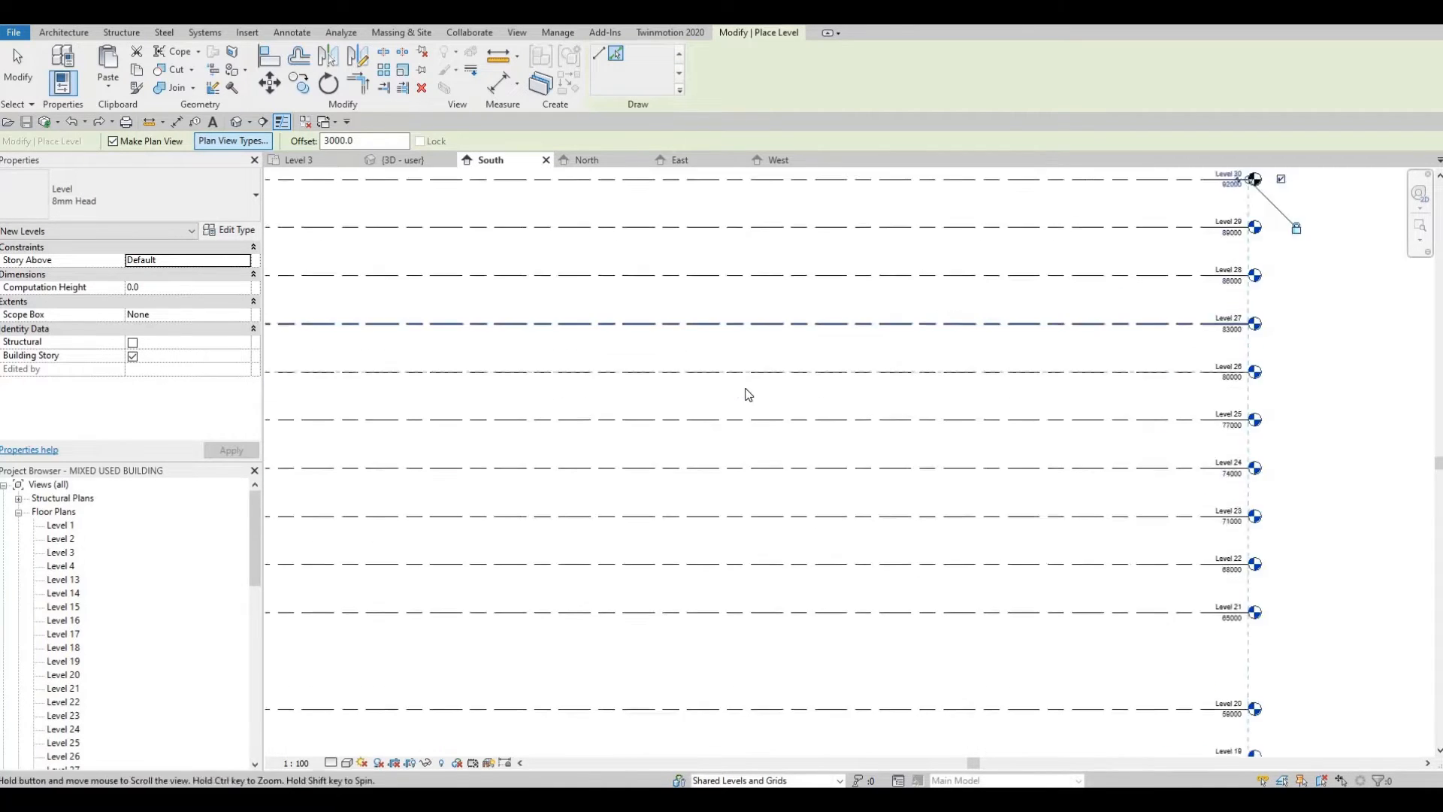
key("Escape")
key("Escape")
Step: Extend the numbered grid lines in the South elevation upward until their bubbles sit above the topmost level, Level 30
scroll(827, 536, "up", 2)
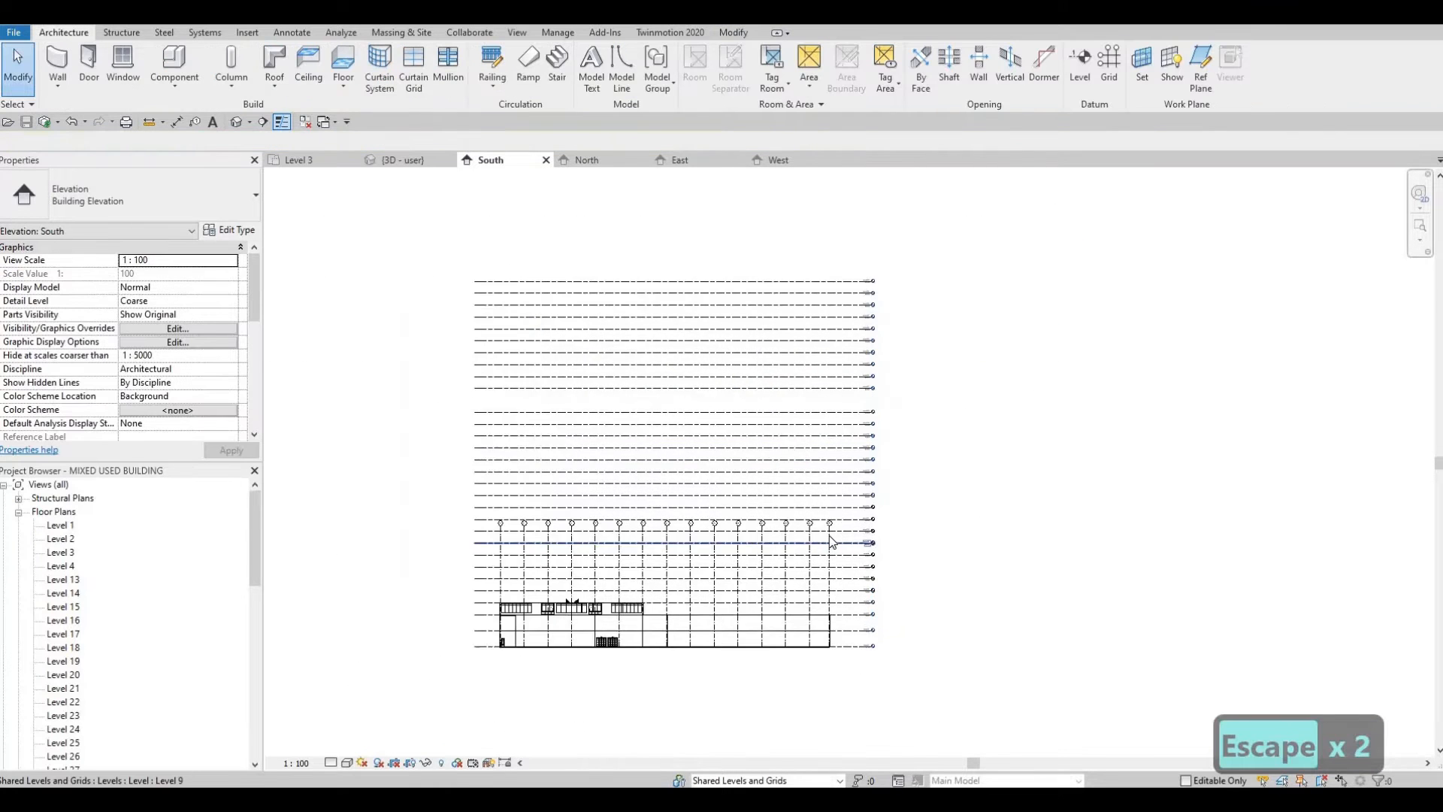
left_click(827, 524)
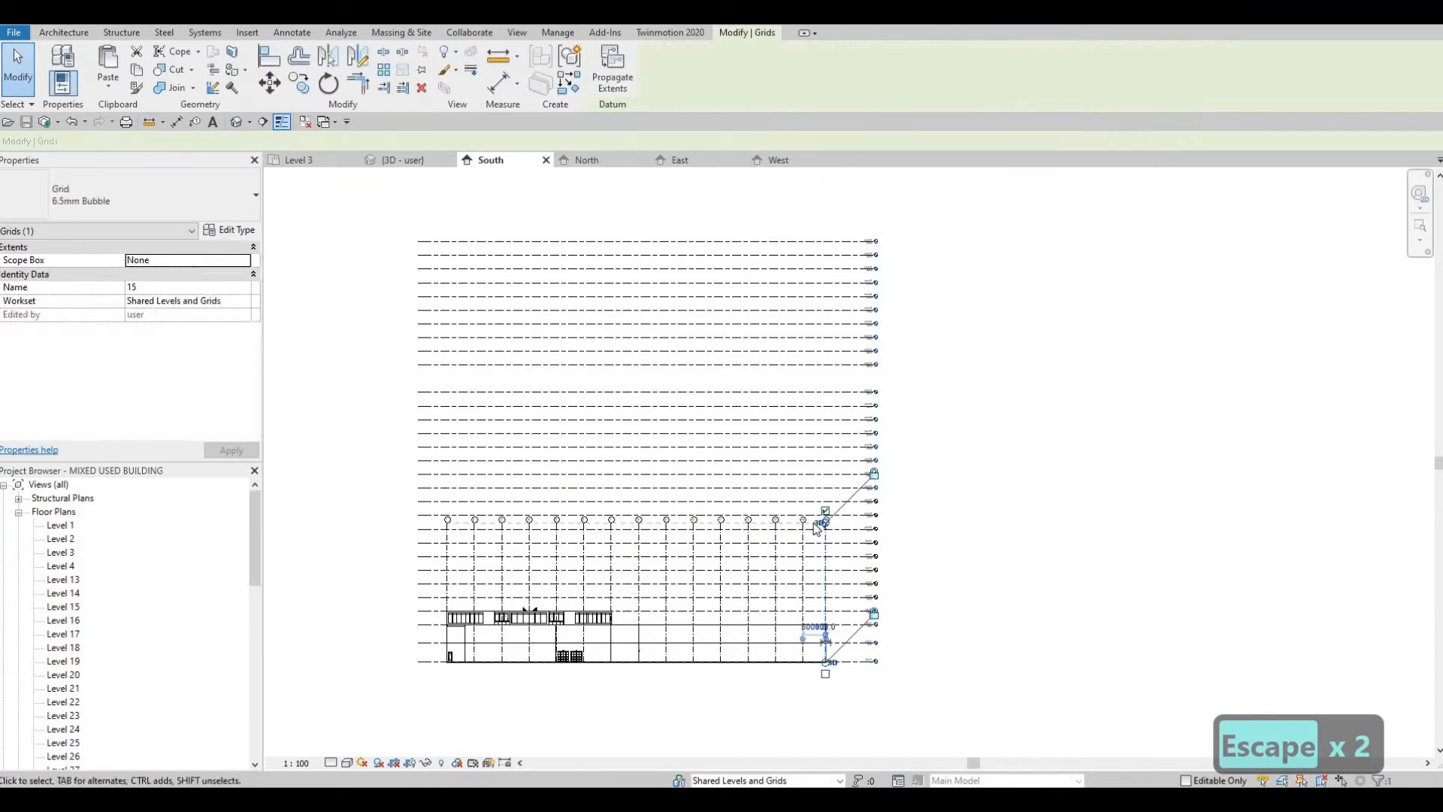
scroll(831, 525, "up", 3)
scroll(849, 524, "up", 3)
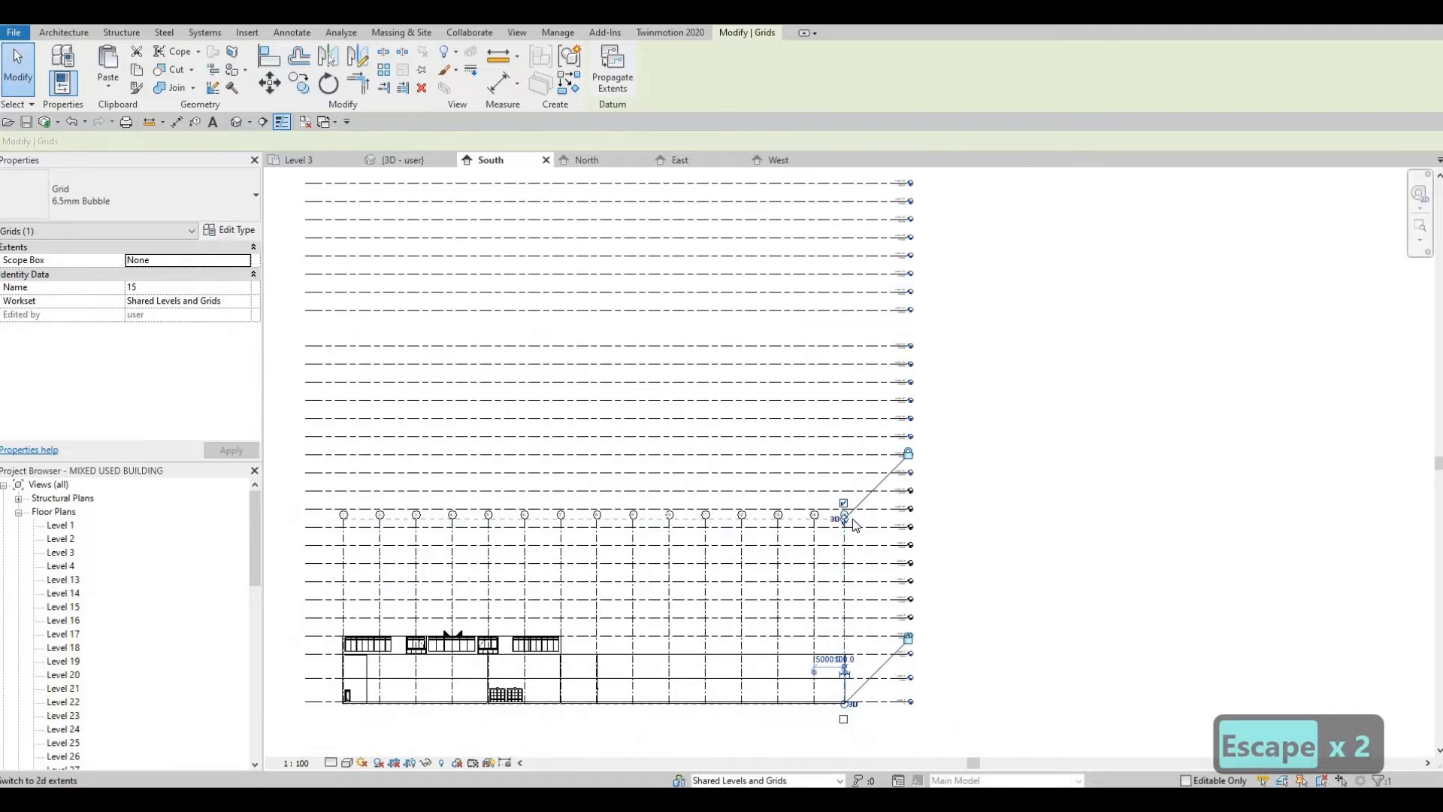
left_click_drag(848, 513, 876, 284)
middle_click_drag(885, 294, 892, 624)
scroll(887, 460, "down", 4)
left_click_drag(888, 460, 899, 389)
middle_click_drag(900, 388, 908, 722)
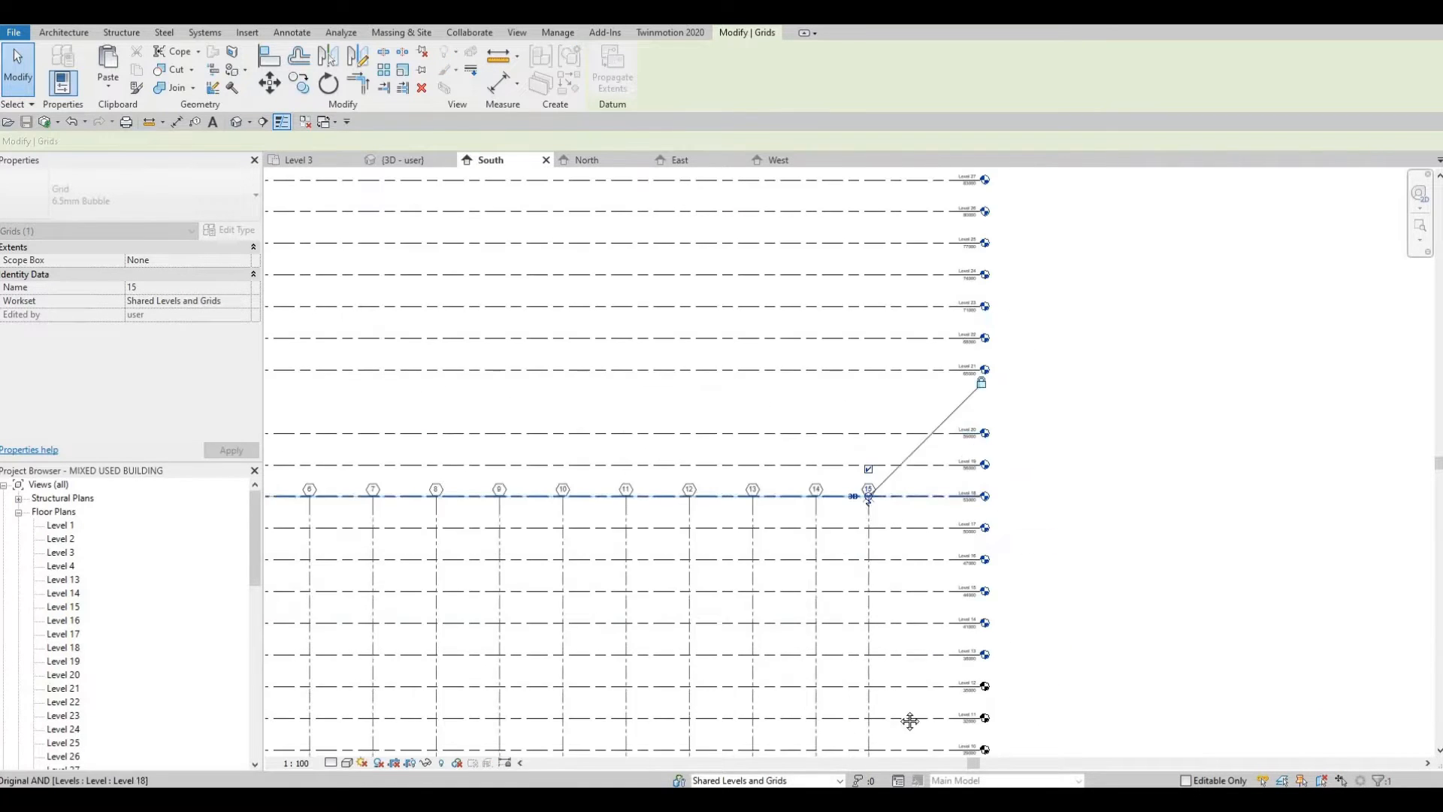
left_click_drag(908, 721, 928, 308)
scroll(914, 344, "down", 1)
key("Escape")
key("Escape")
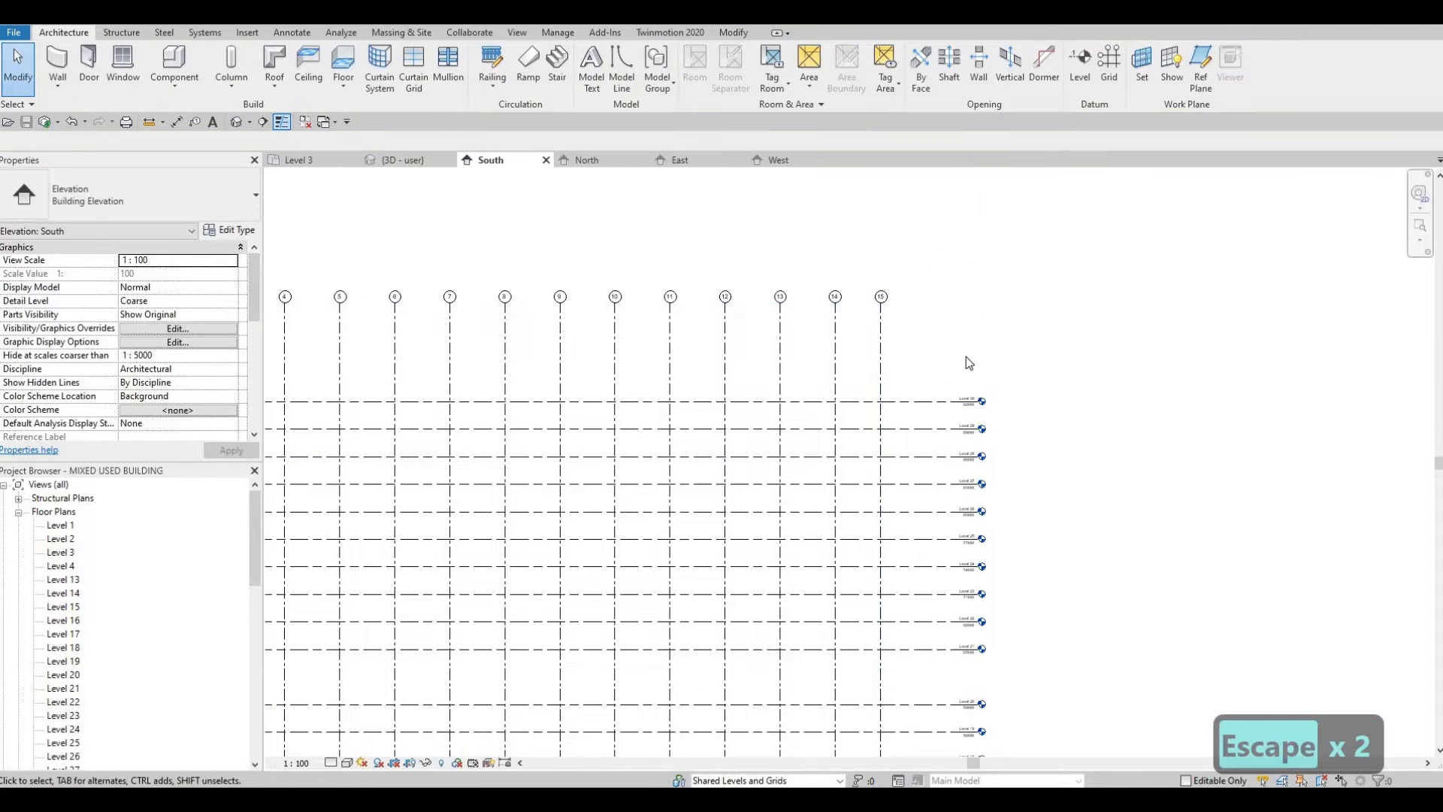
Step: Open the North elevation and check the extents of its grids and levels over the full building height
scroll(789, 489, "down", 3)
middle_click_drag(758, 441, 780, 409)
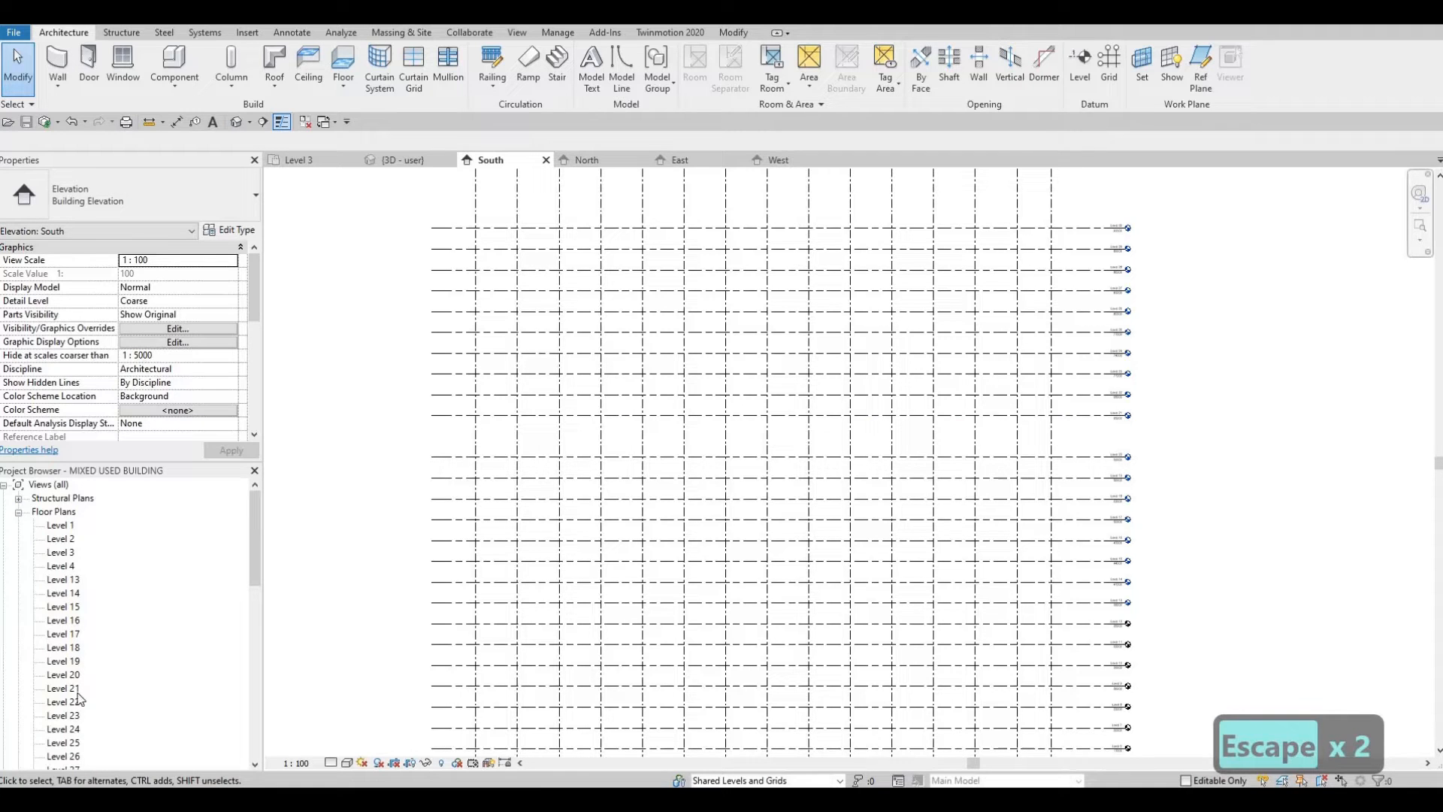
scroll(45, 661, "down", 7)
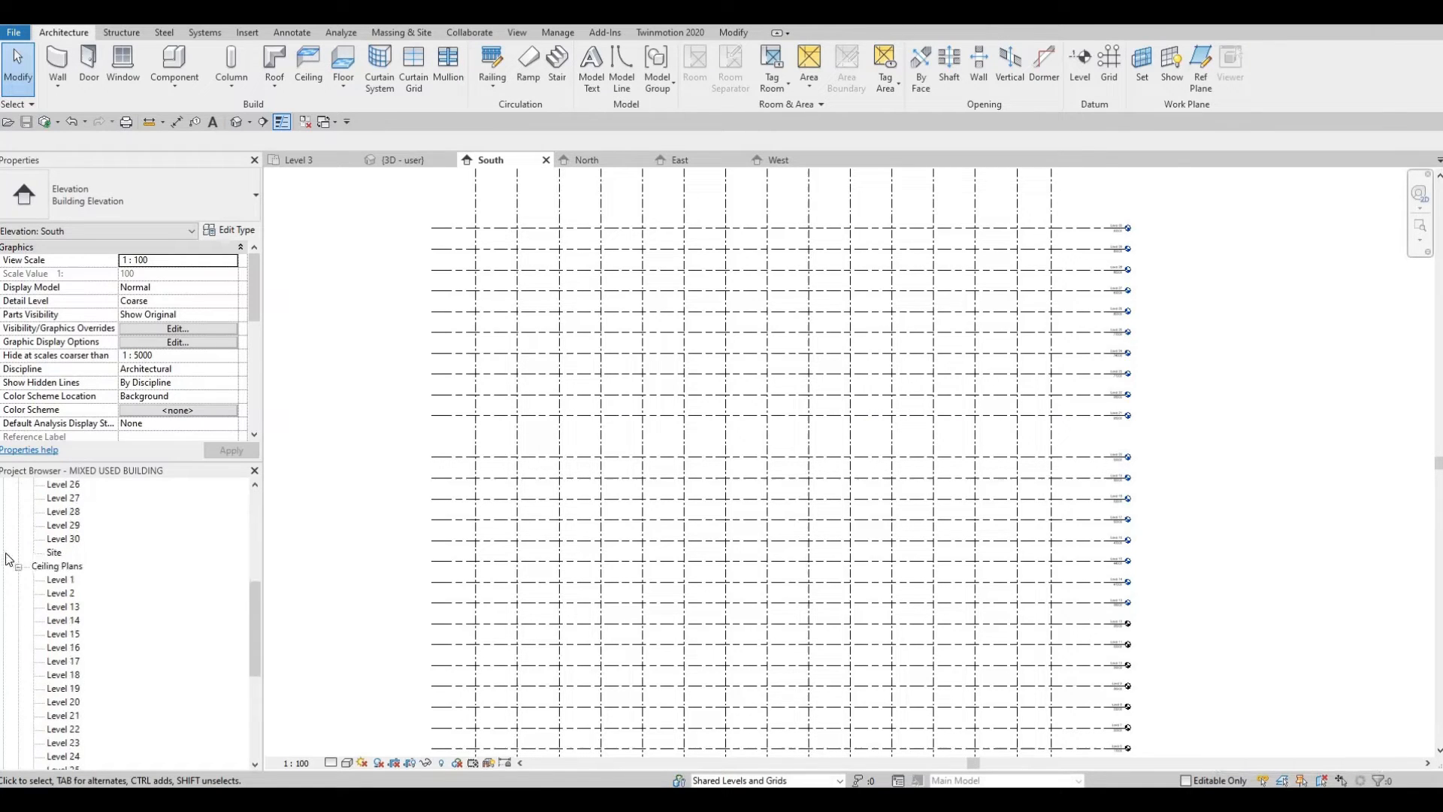
scroll(23, 522, "down", 1)
left_click(62, 661)
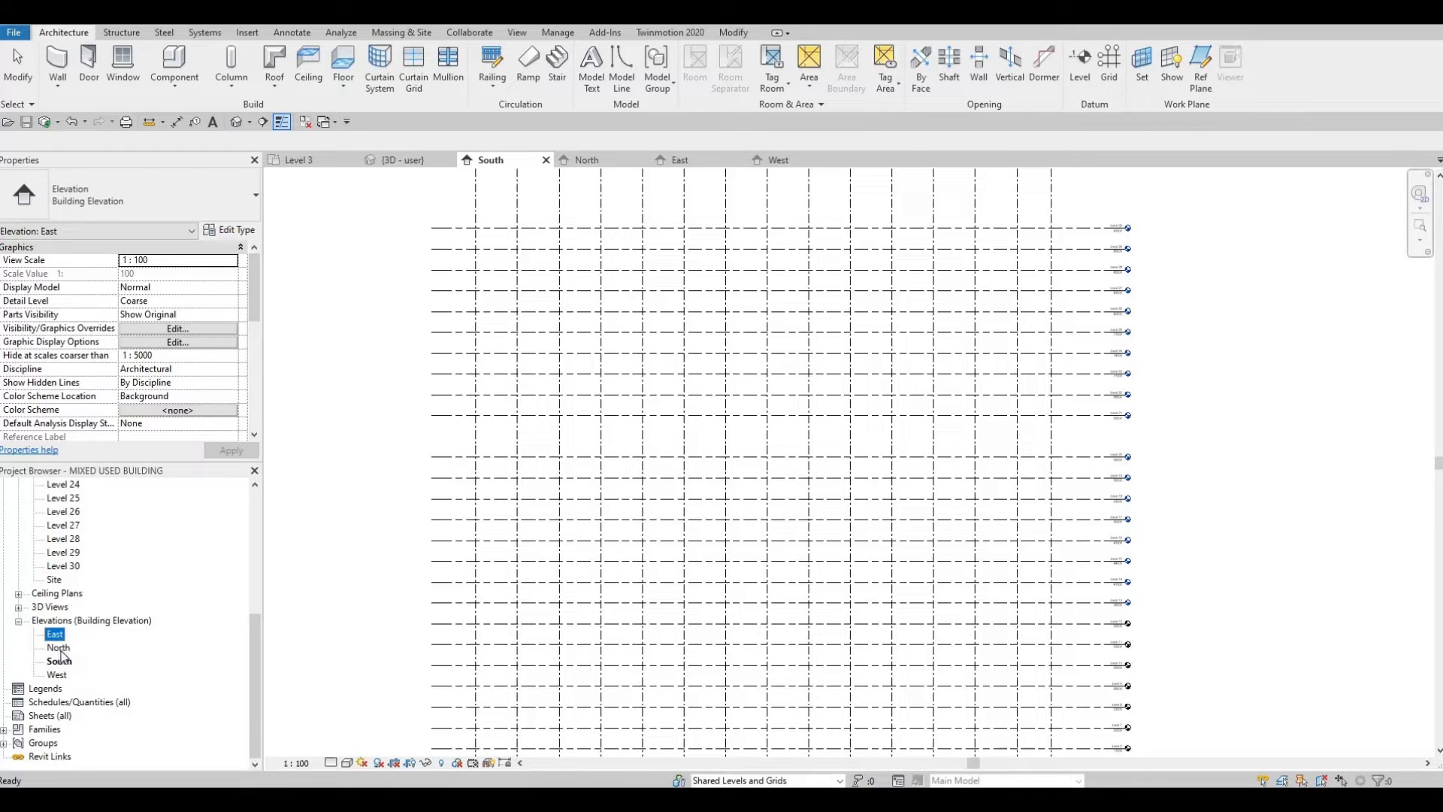
double_click(59, 647)
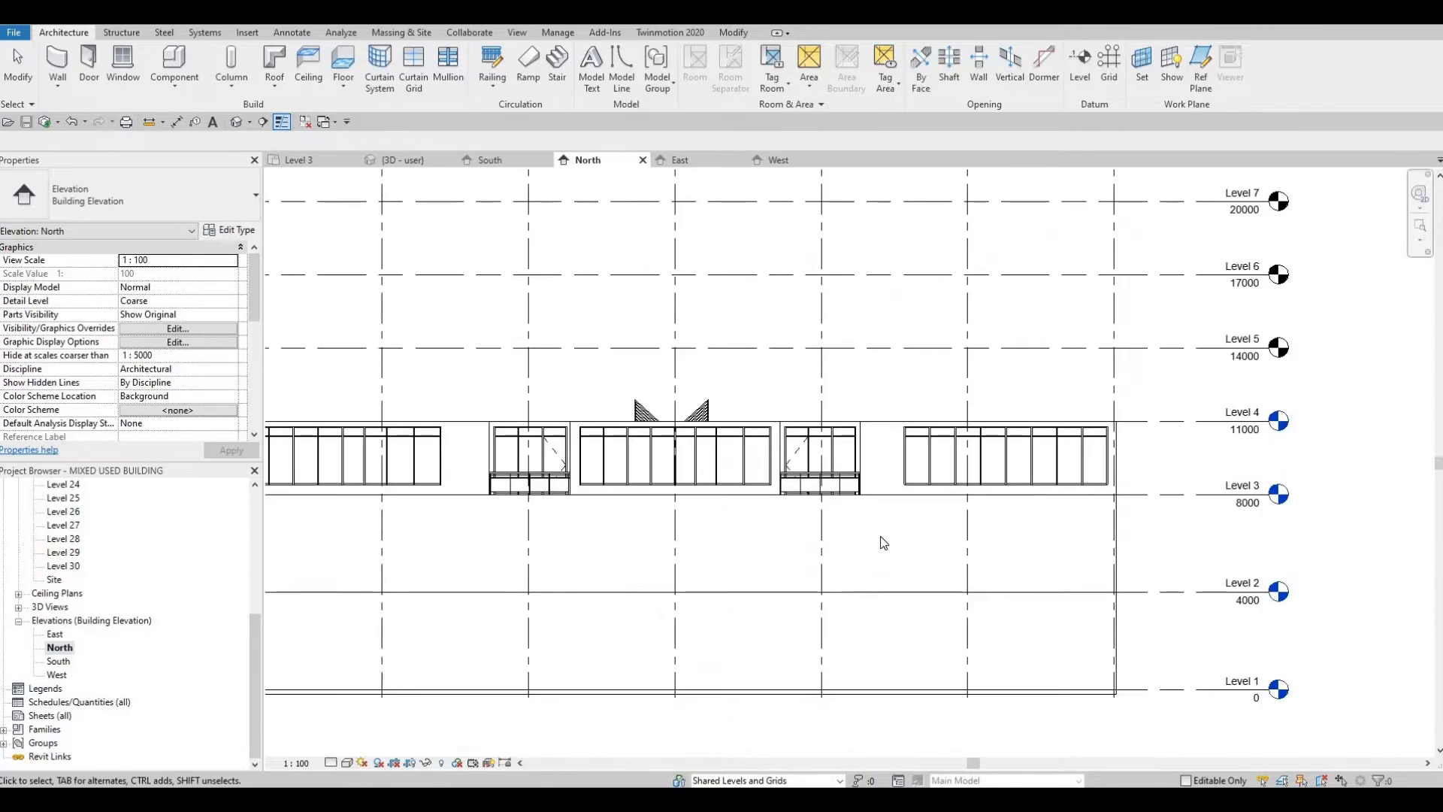
scroll(884, 542, "down", 8)
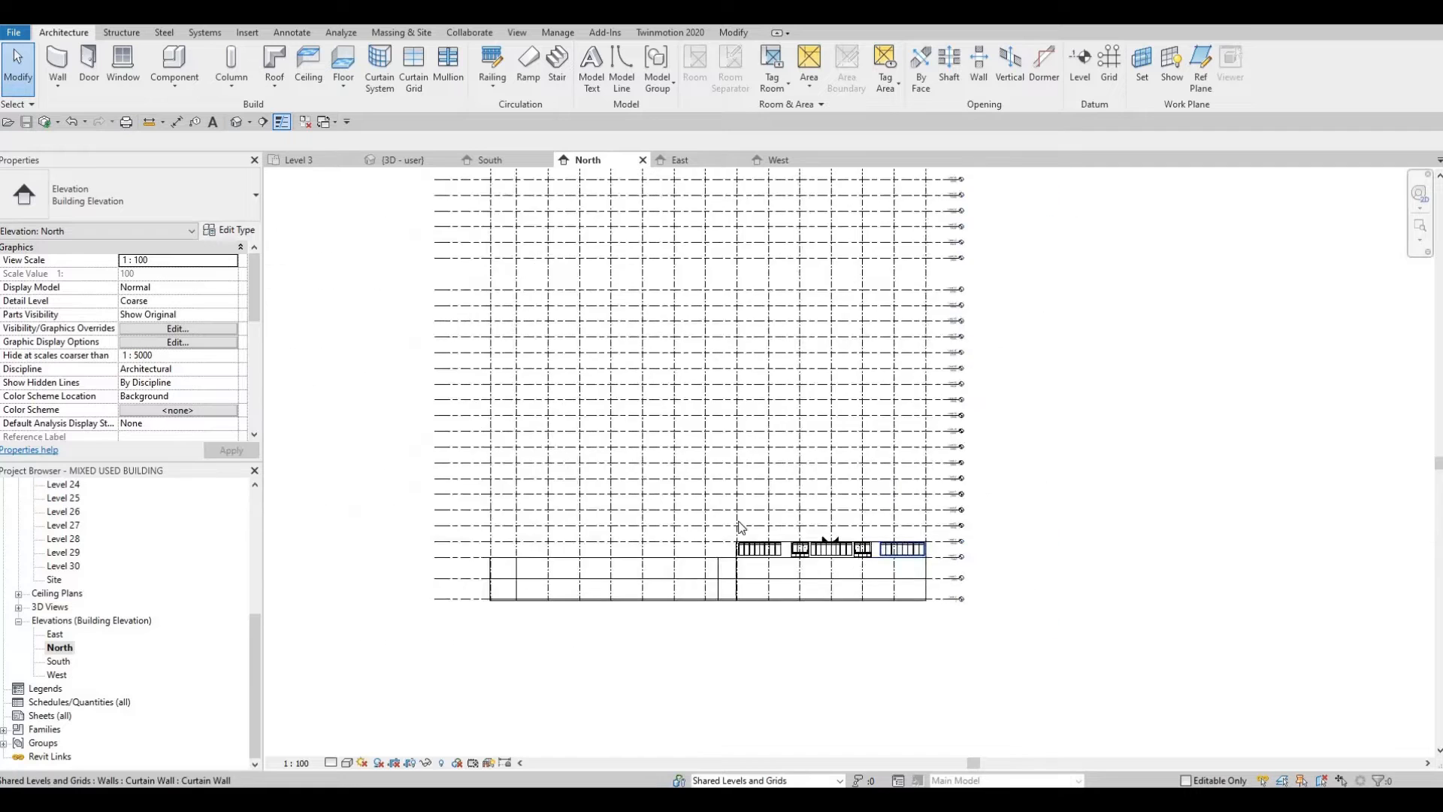
Step: Open the East elevation and extend grid lines A to H upward until their bubbles sit above Level 30
double_click(54, 635)
scroll(697, 537, "down", 5)
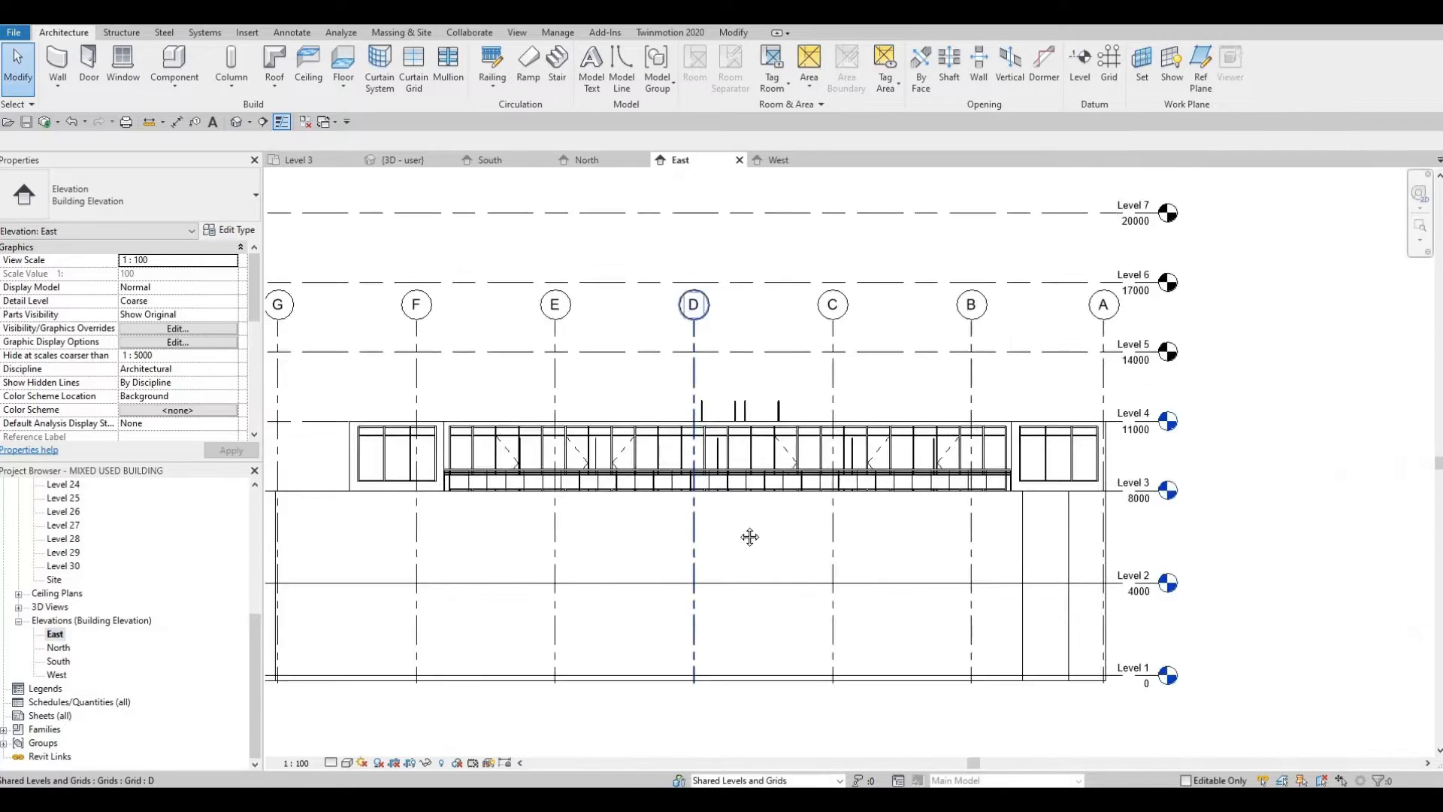
middle_click_drag(620, 485, 625, 596)
scroll(624, 589, "down", 1)
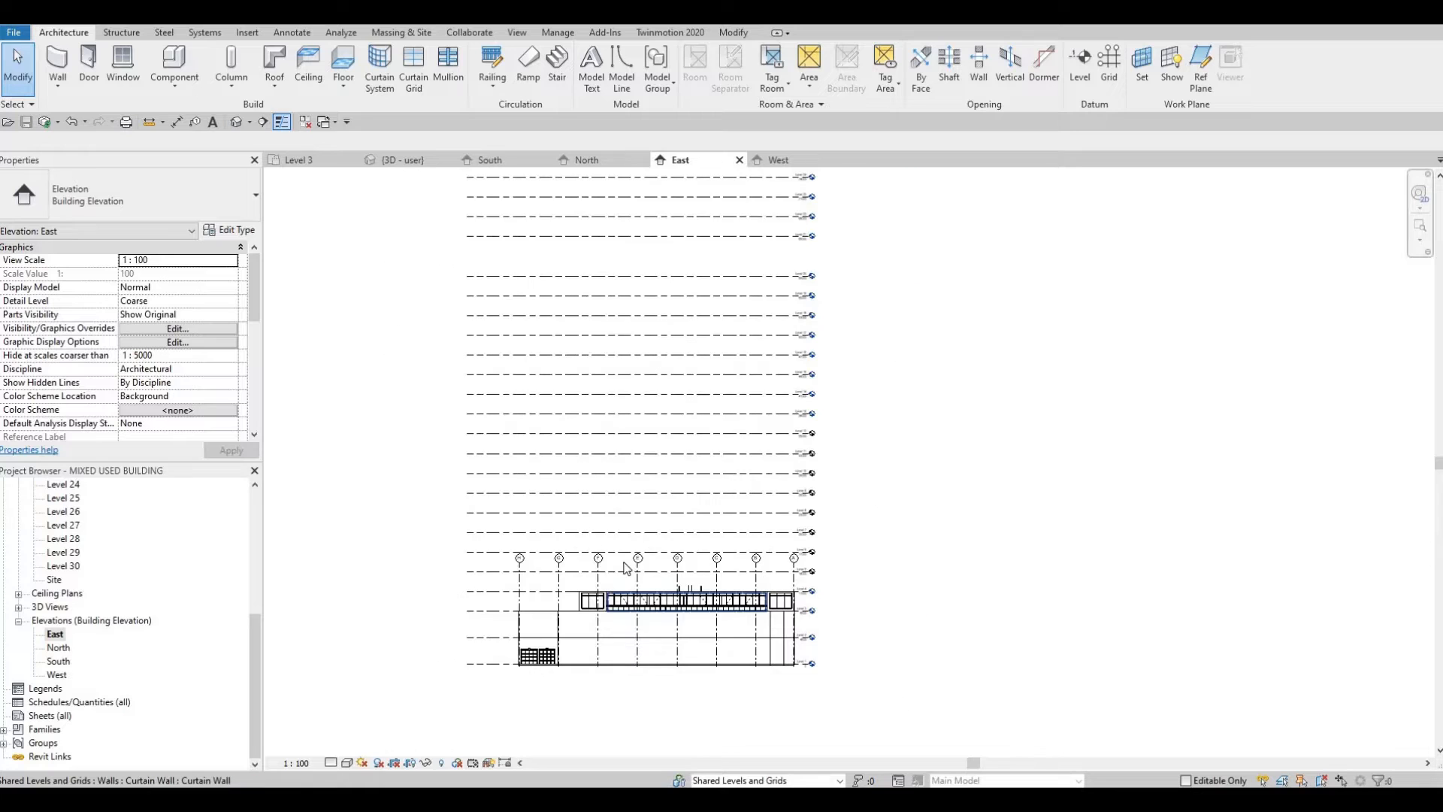
left_click(521, 565)
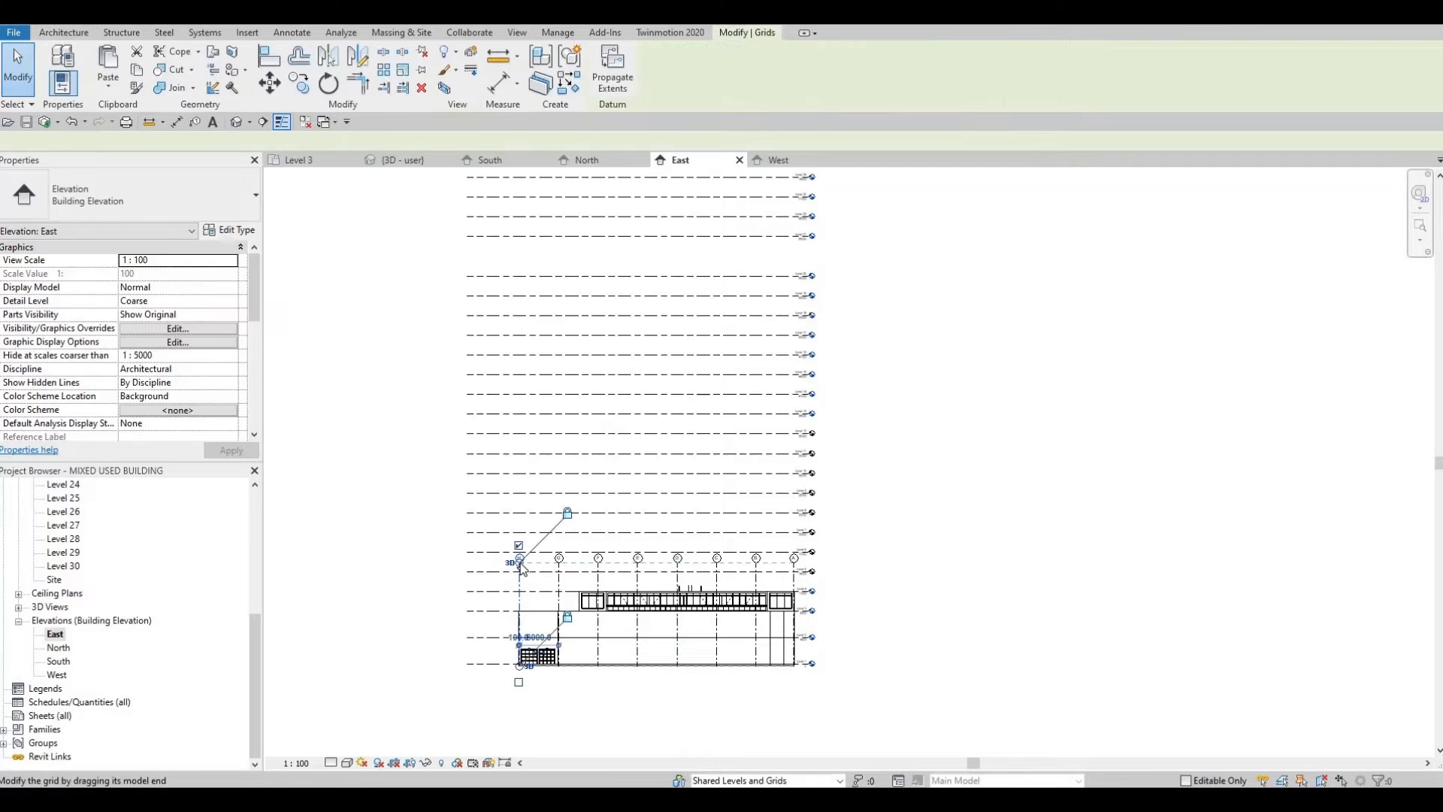
left_click_drag(519, 562, 623, 266)
middle_click_drag(629, 377, 638, 625)
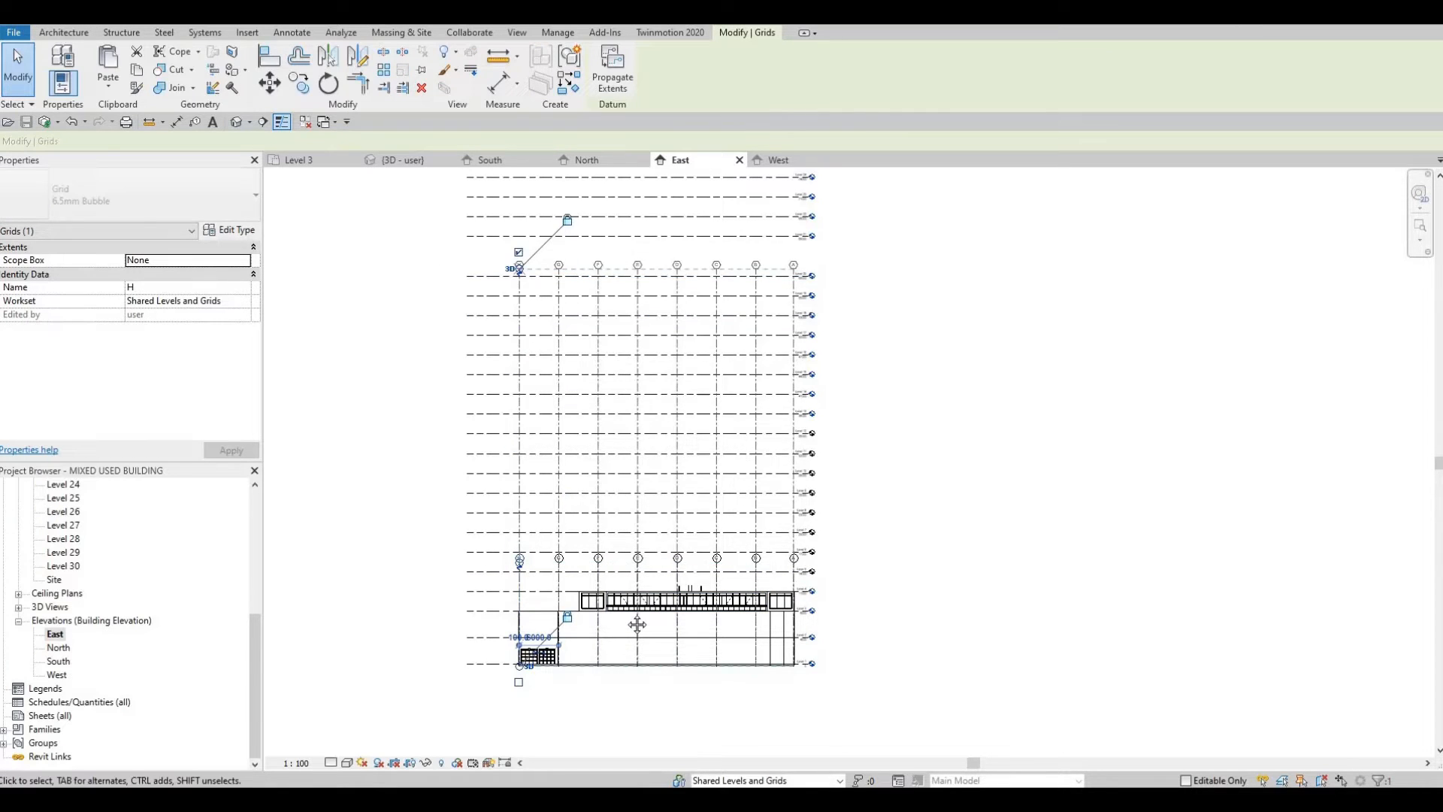
scroll(583, 526, "up", 2)
scroll(558, 519, "up", 2)
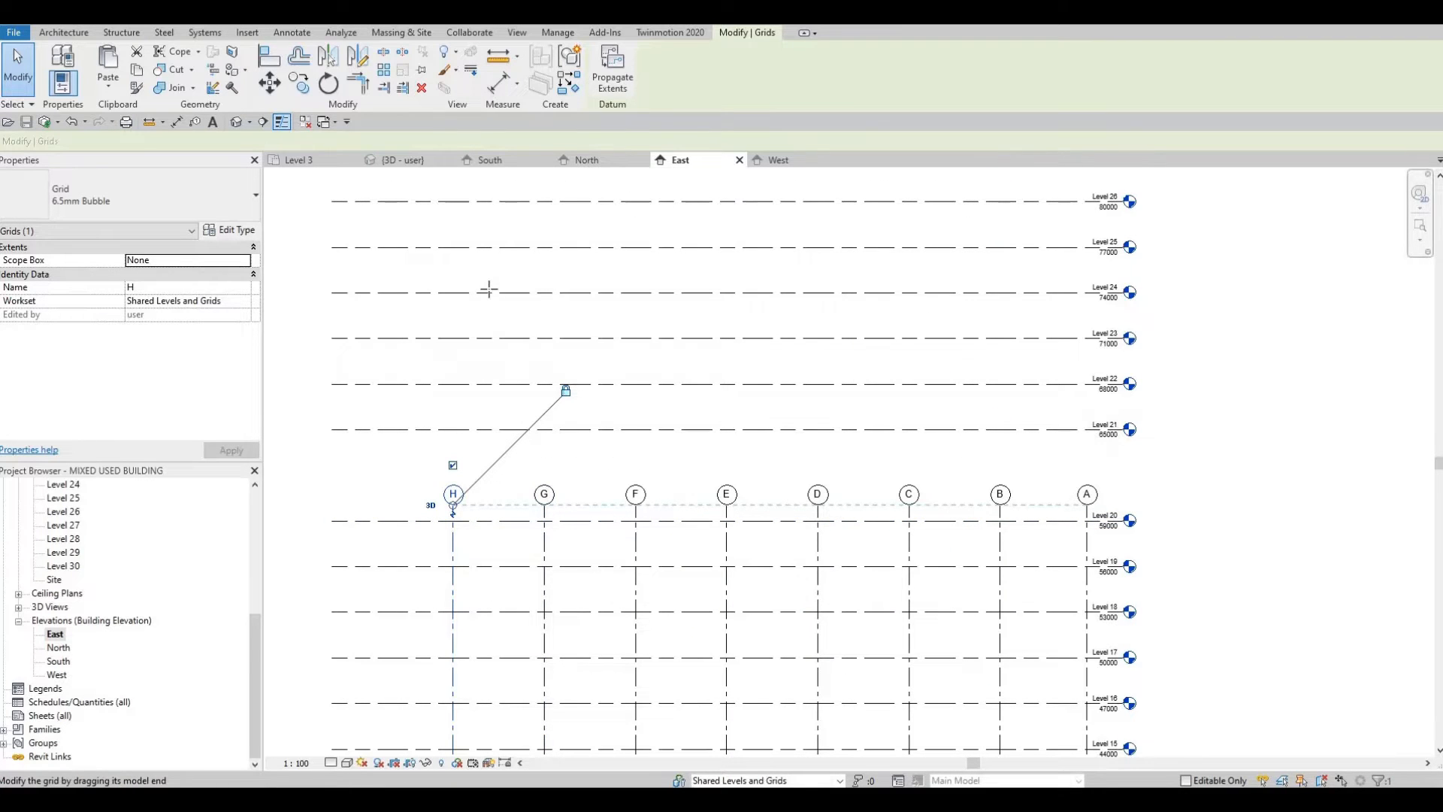
left_click_drag(488, 290, 488, 292)
middle_click_drag(530, 360, 567, 649)
scroll(565, 645, "down", 2)
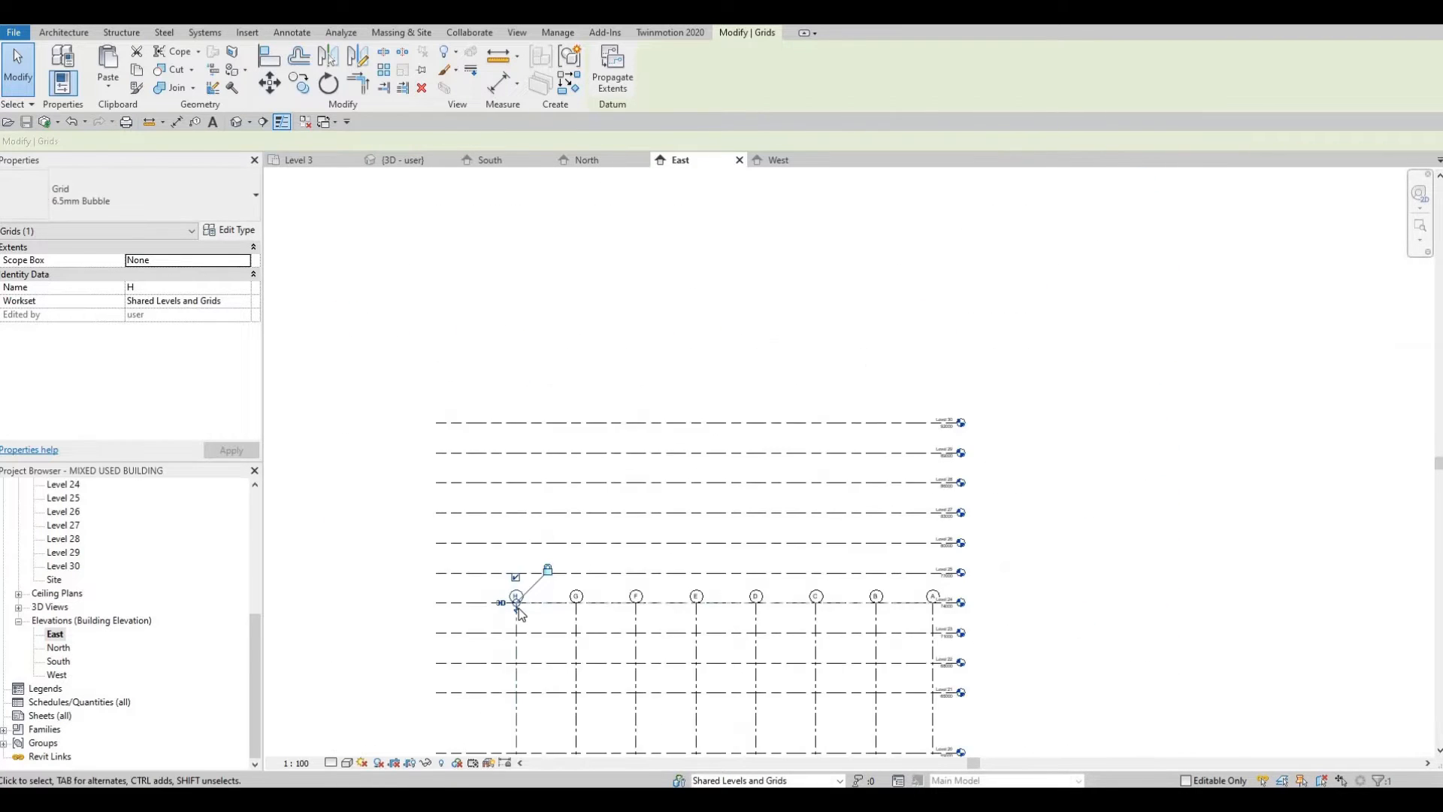
left_click_drag(515, 601, 551, 366)
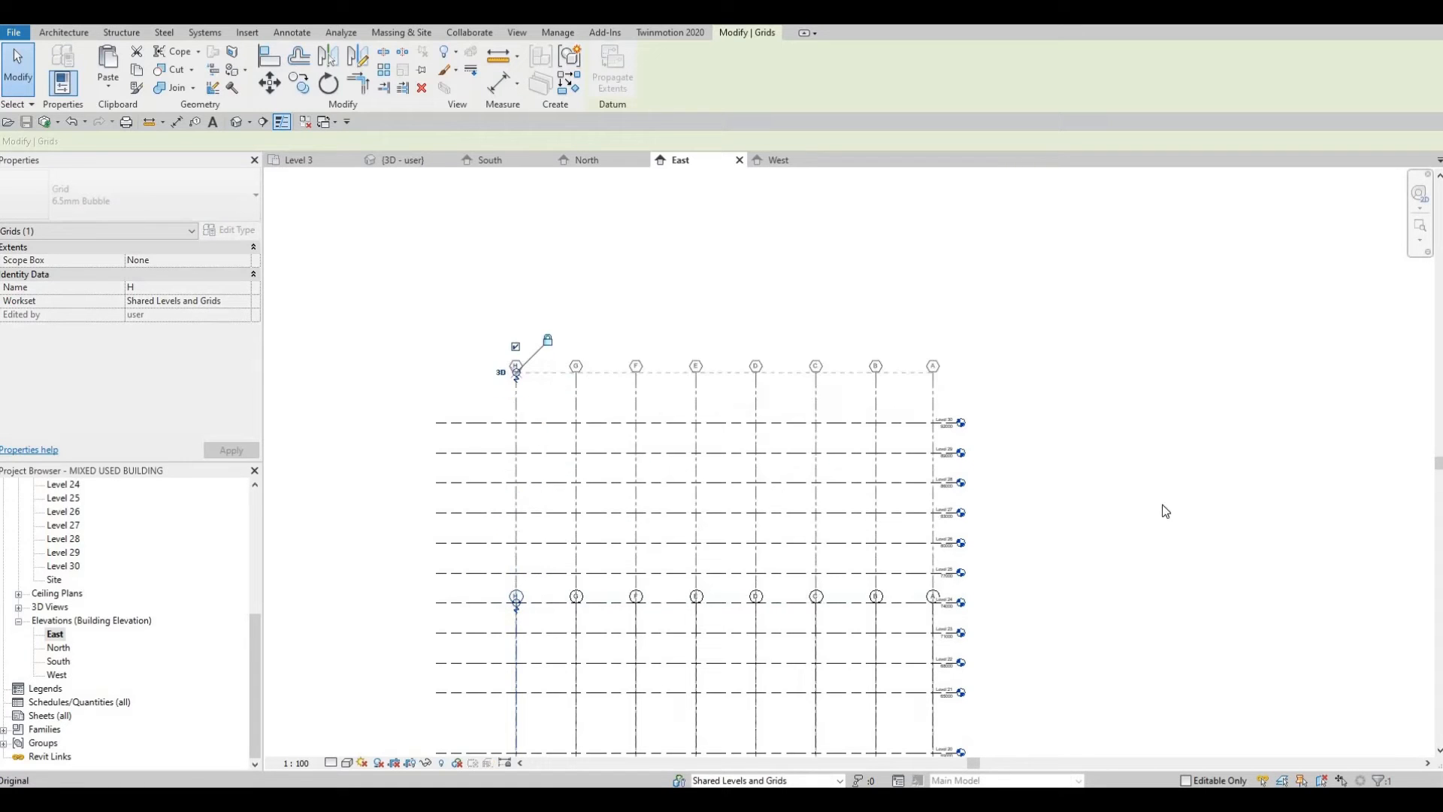
scroll(1090, 481, "up", 4)
key("Escape")
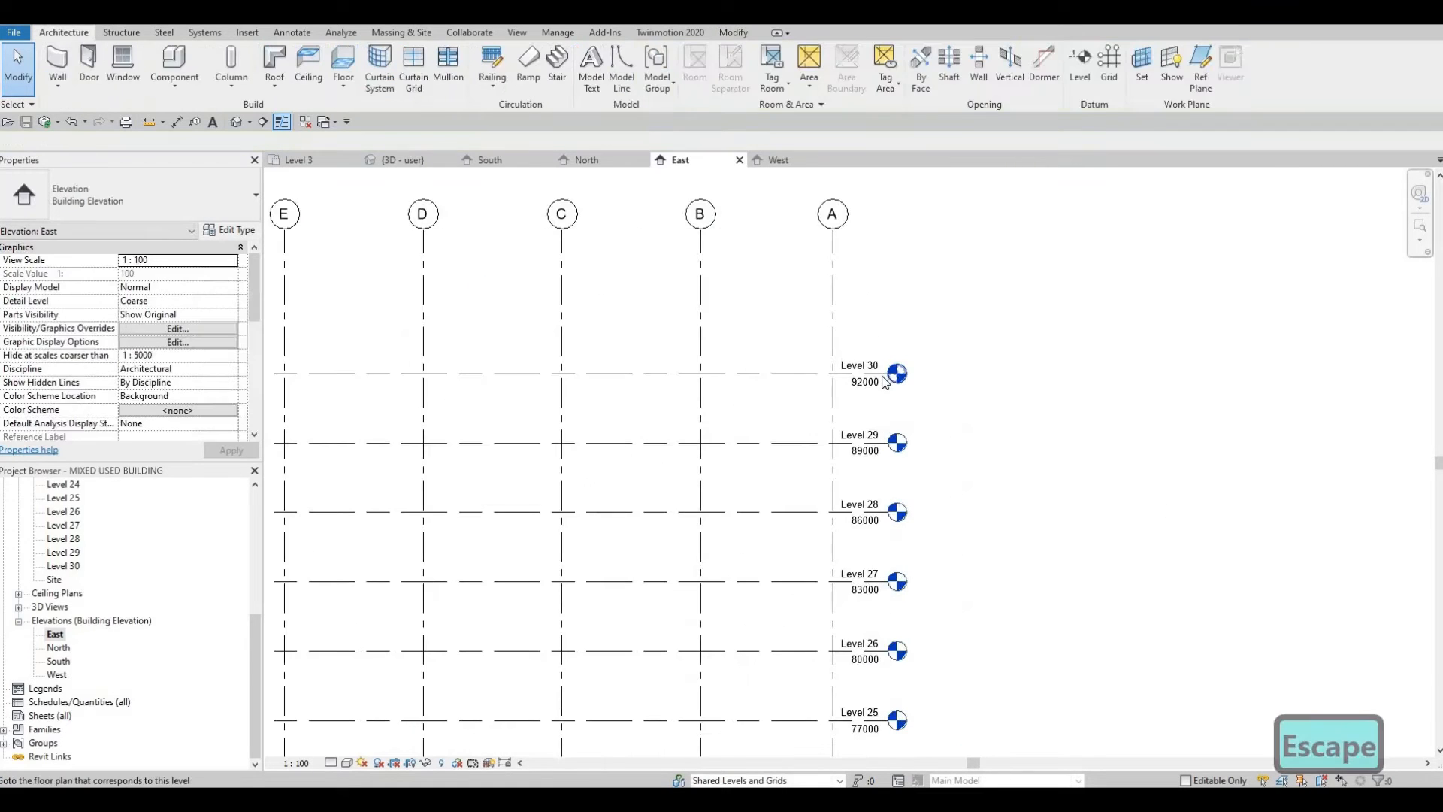
Step: Extend the level lines in the East elevation outward so their heads stand clear of grid A
left_click(885, 382)
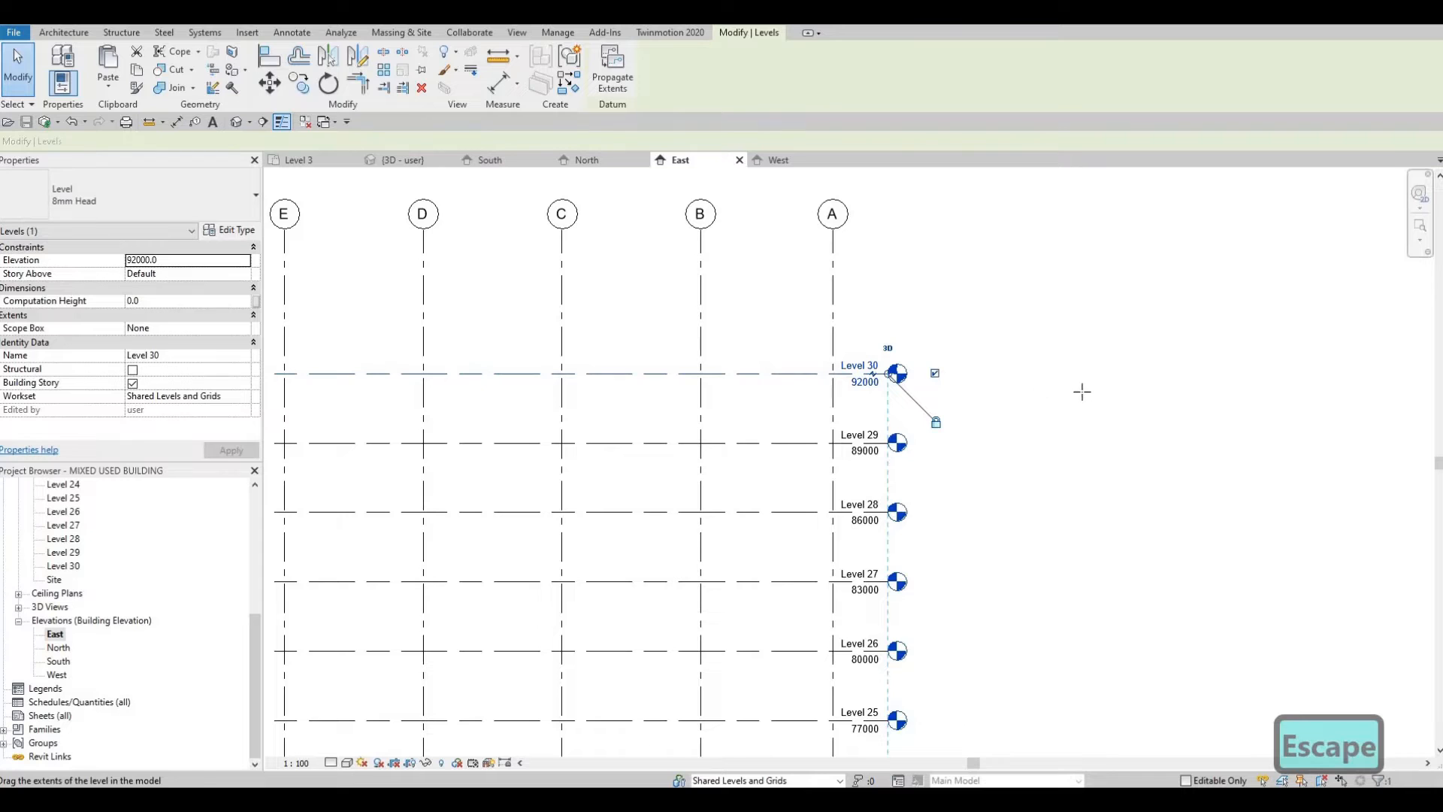
left_click_drag(1082, 391, 1041, 428)
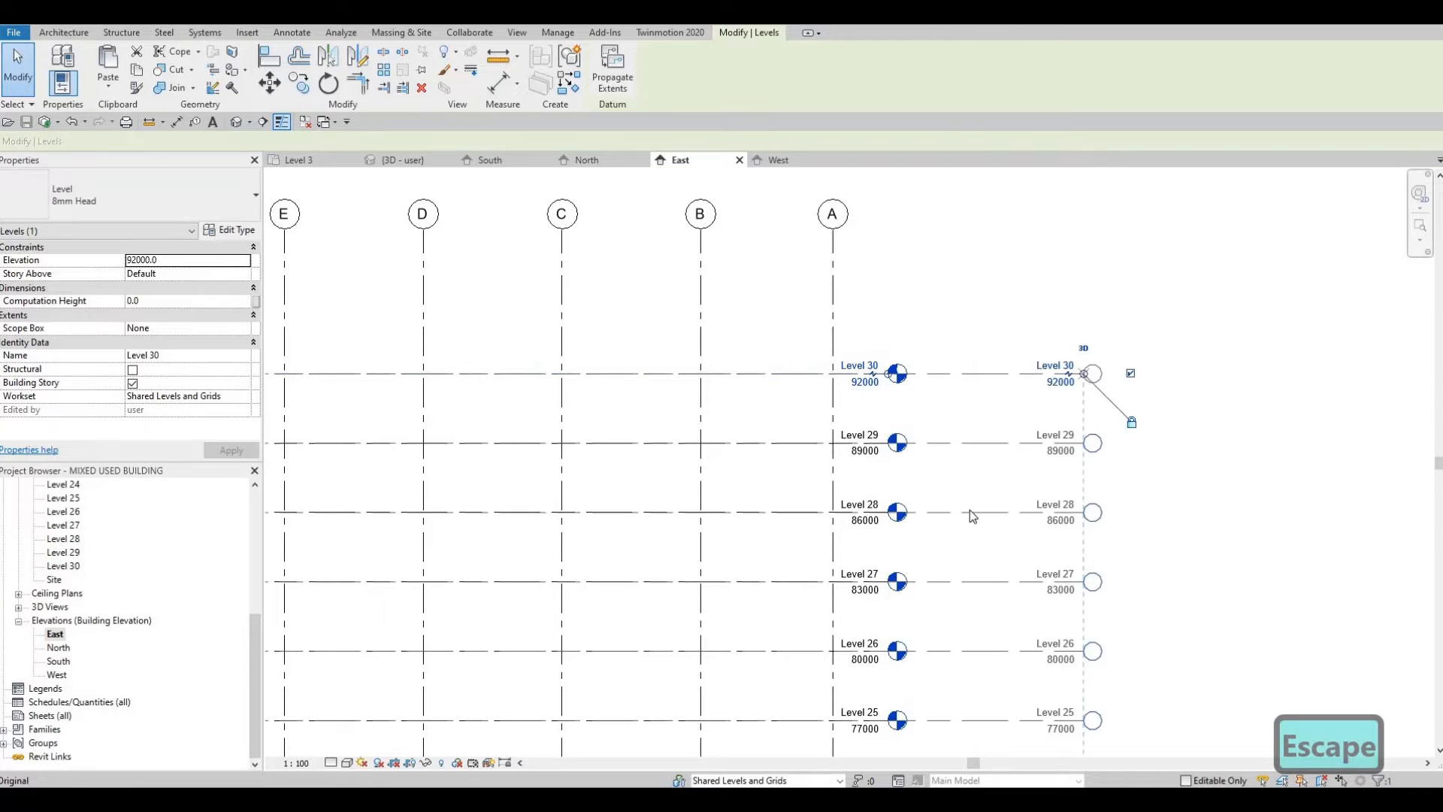
scroll(977, 390, "down", 3)
scroll(956, 457, "down", 5)
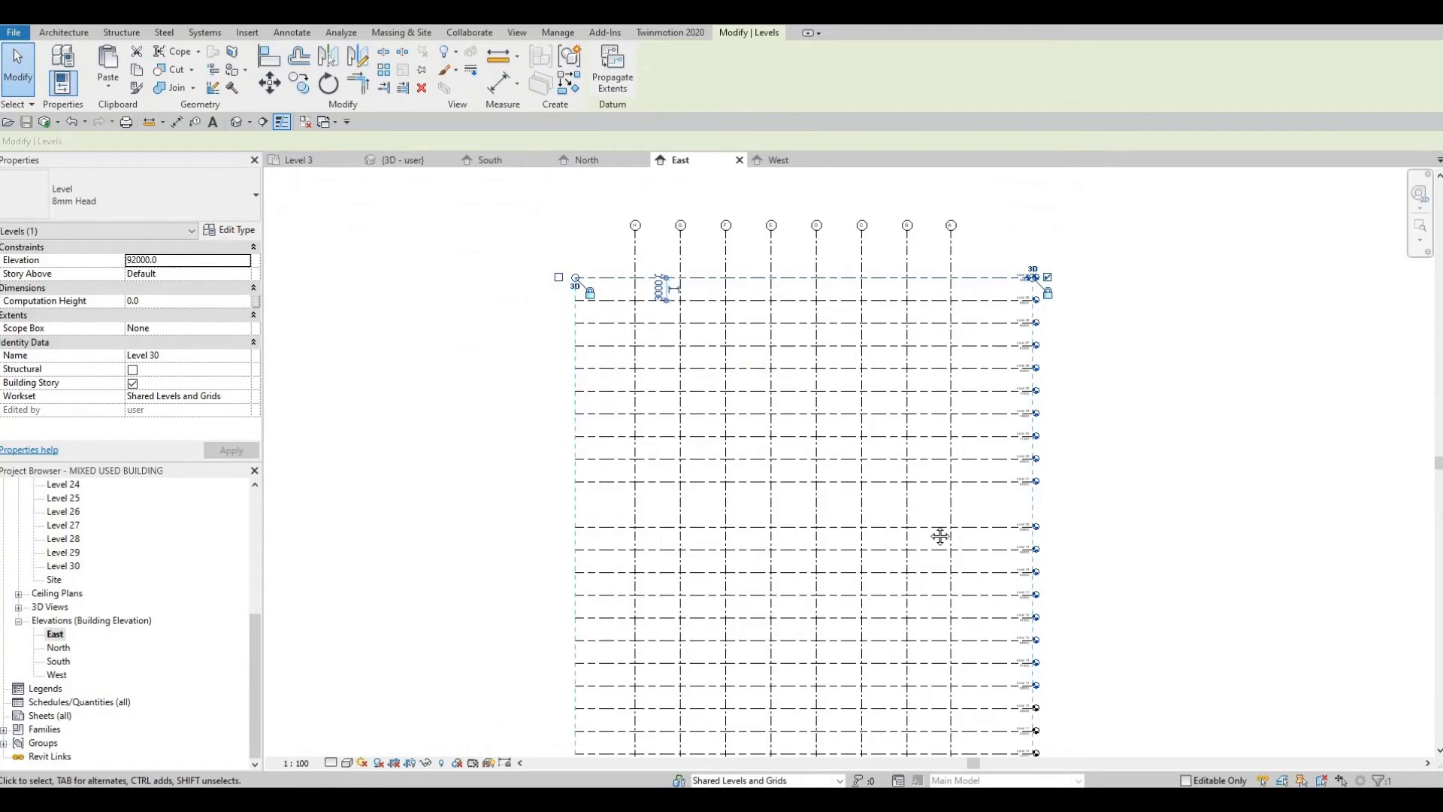
key("Escape")
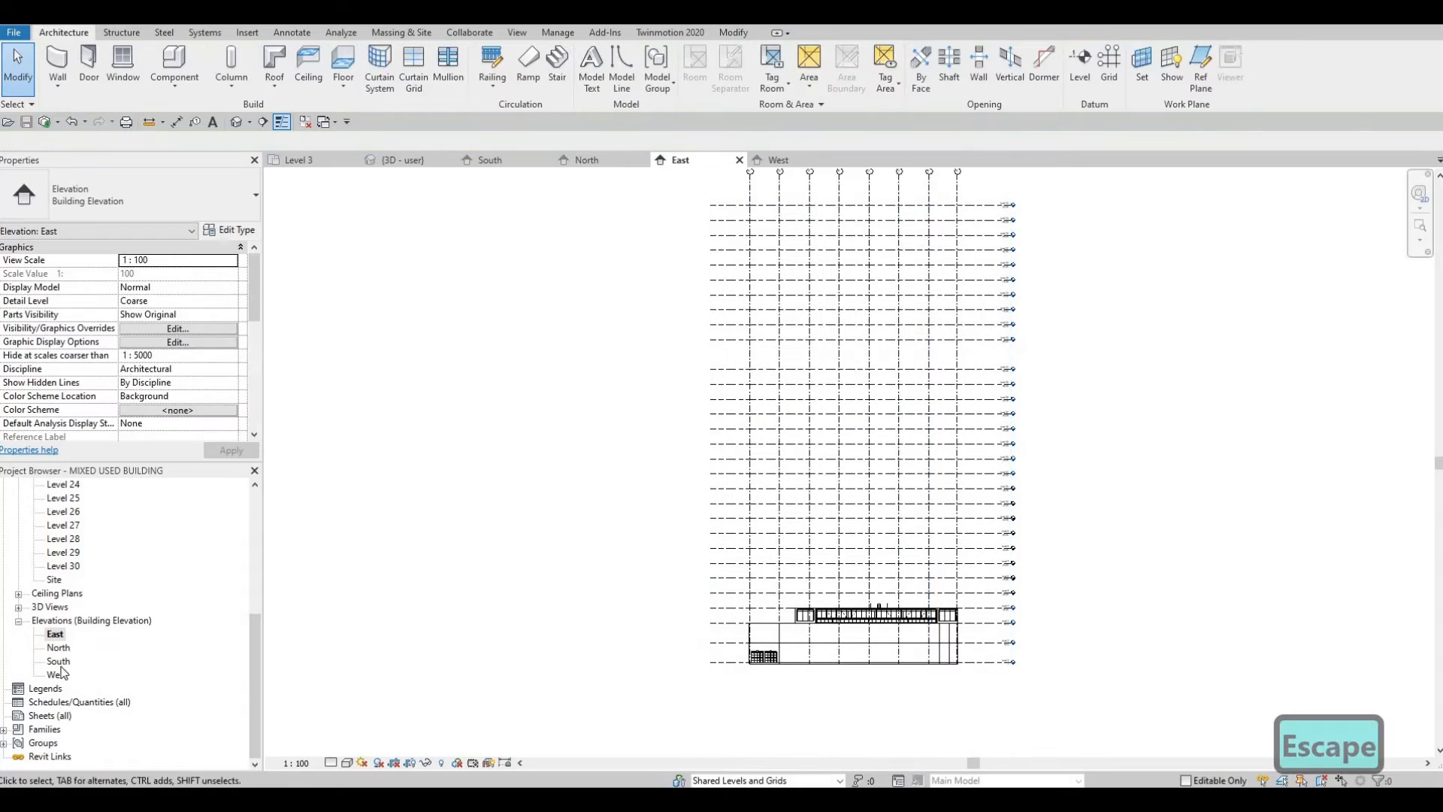
Step: Open the West elevation and check the extents of its grids and levels over the full building height
double_click(56, 675)
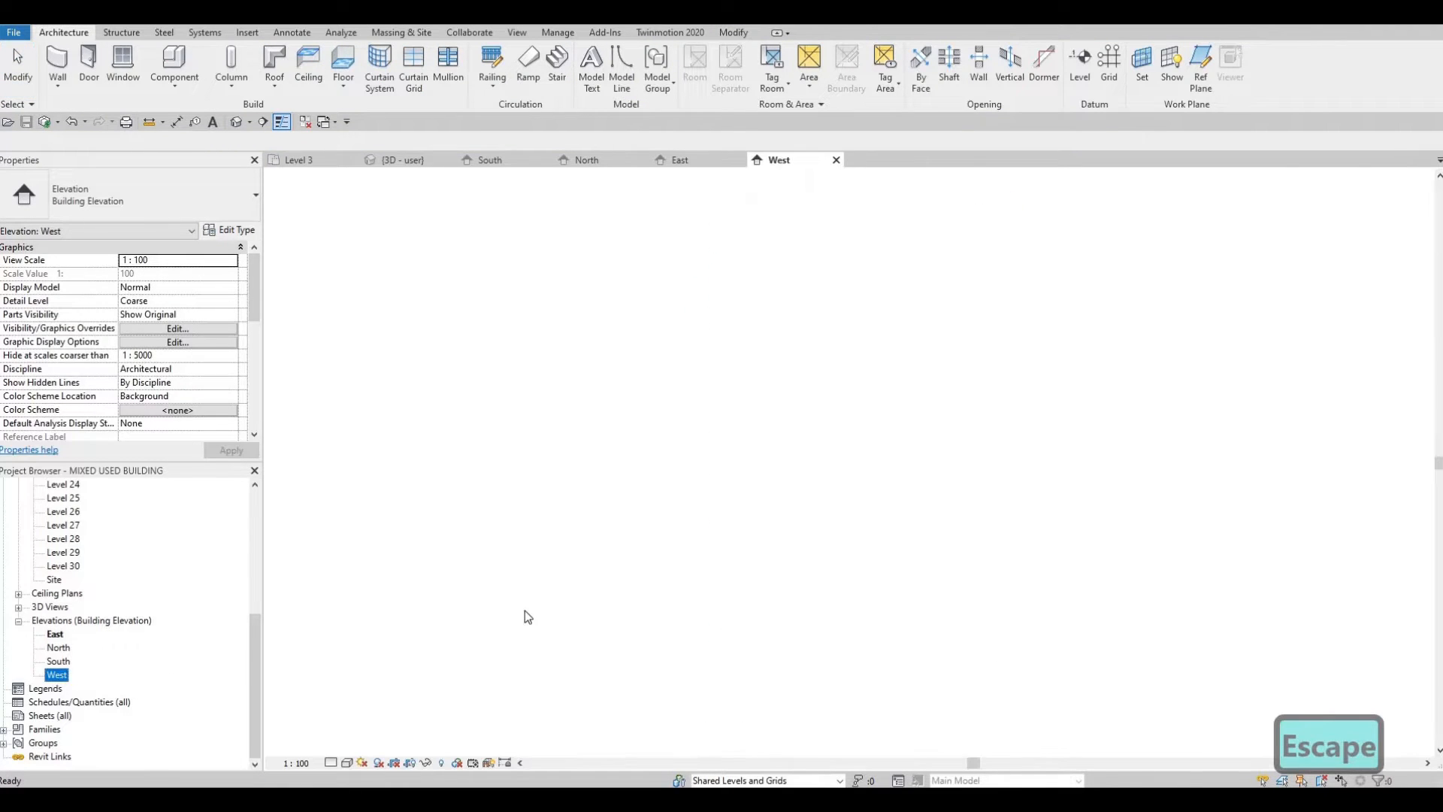
scroll(547, 596, "down", 2)
scroll(594, 624, "down", 2)
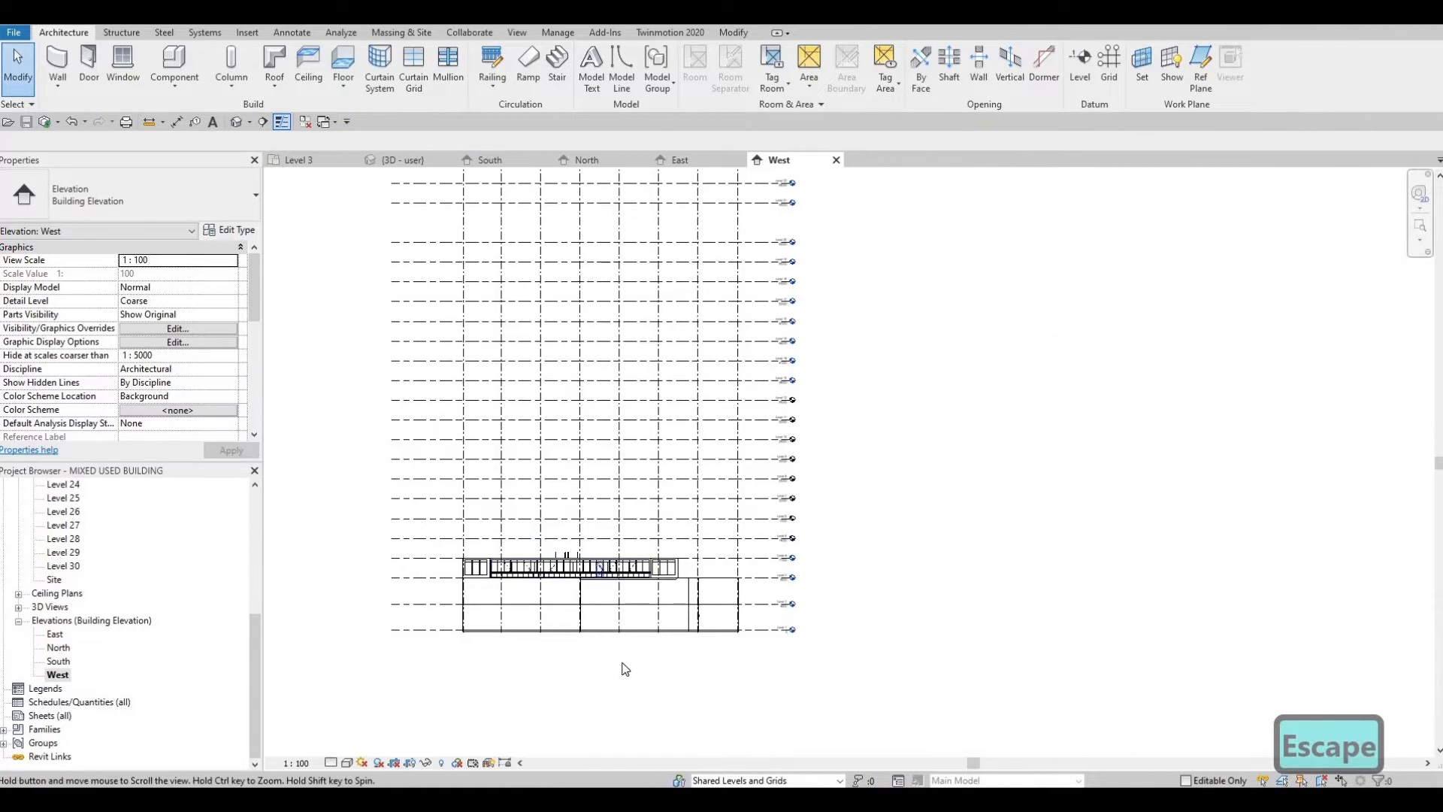
scroll(622, 666, "down", 2)
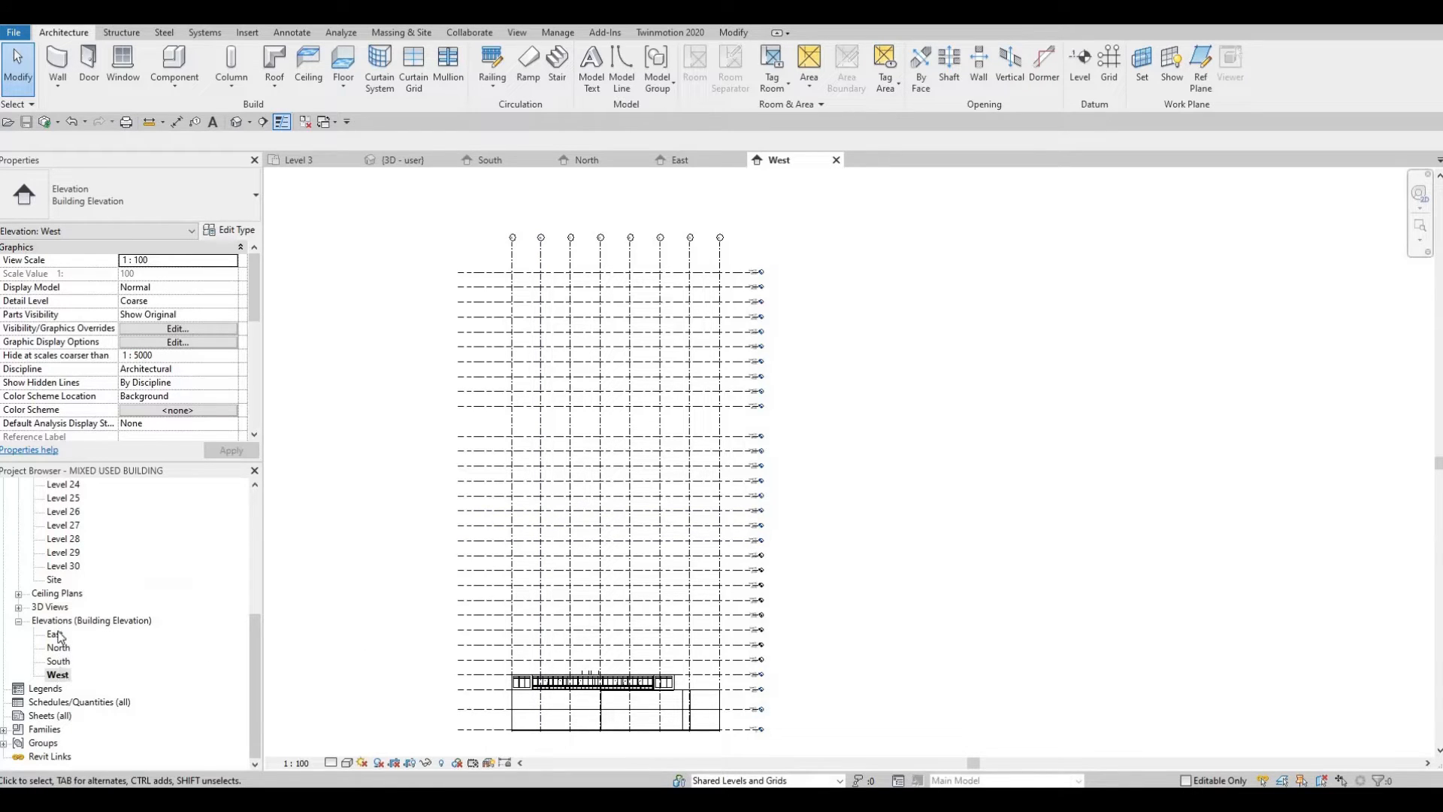
scroll(105, 688, "up", 1)
scroll(79, 678, "down", 1)
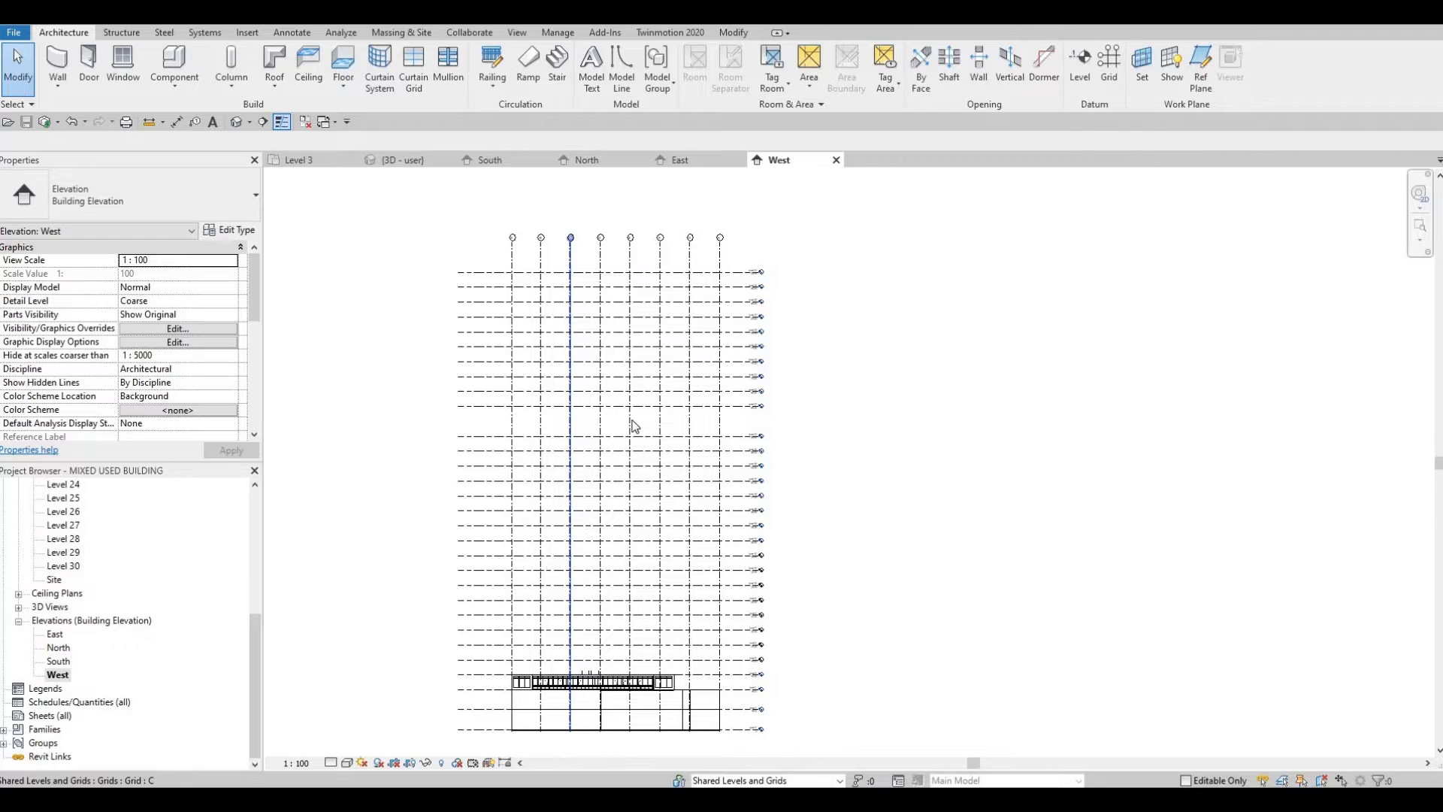
scroll(632, 421, "up", 4)
middle_click_drag(528, 387, 764, 354)
scroll(895, 354, "down", 3)
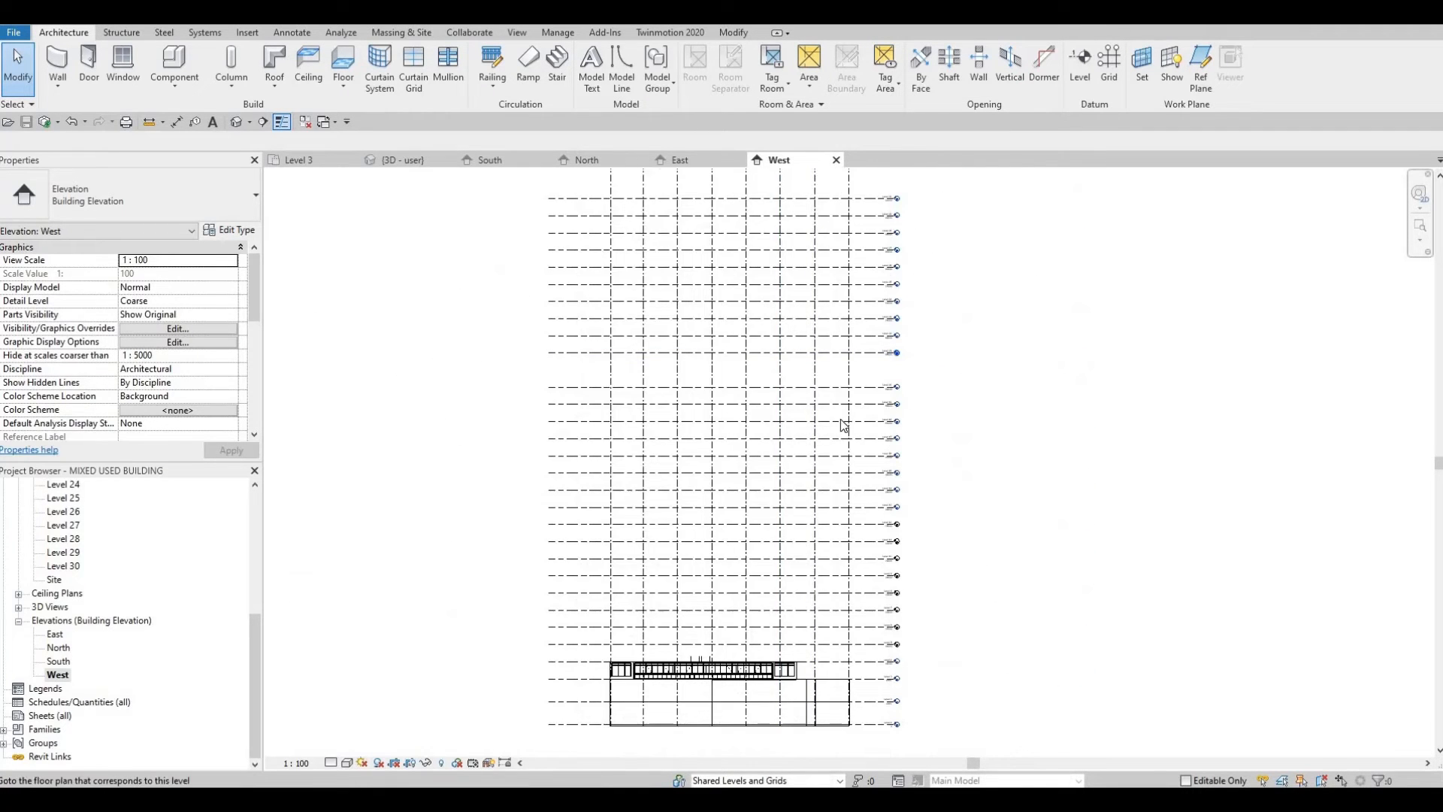
middle_click_drag(844, 426, 810, 467)
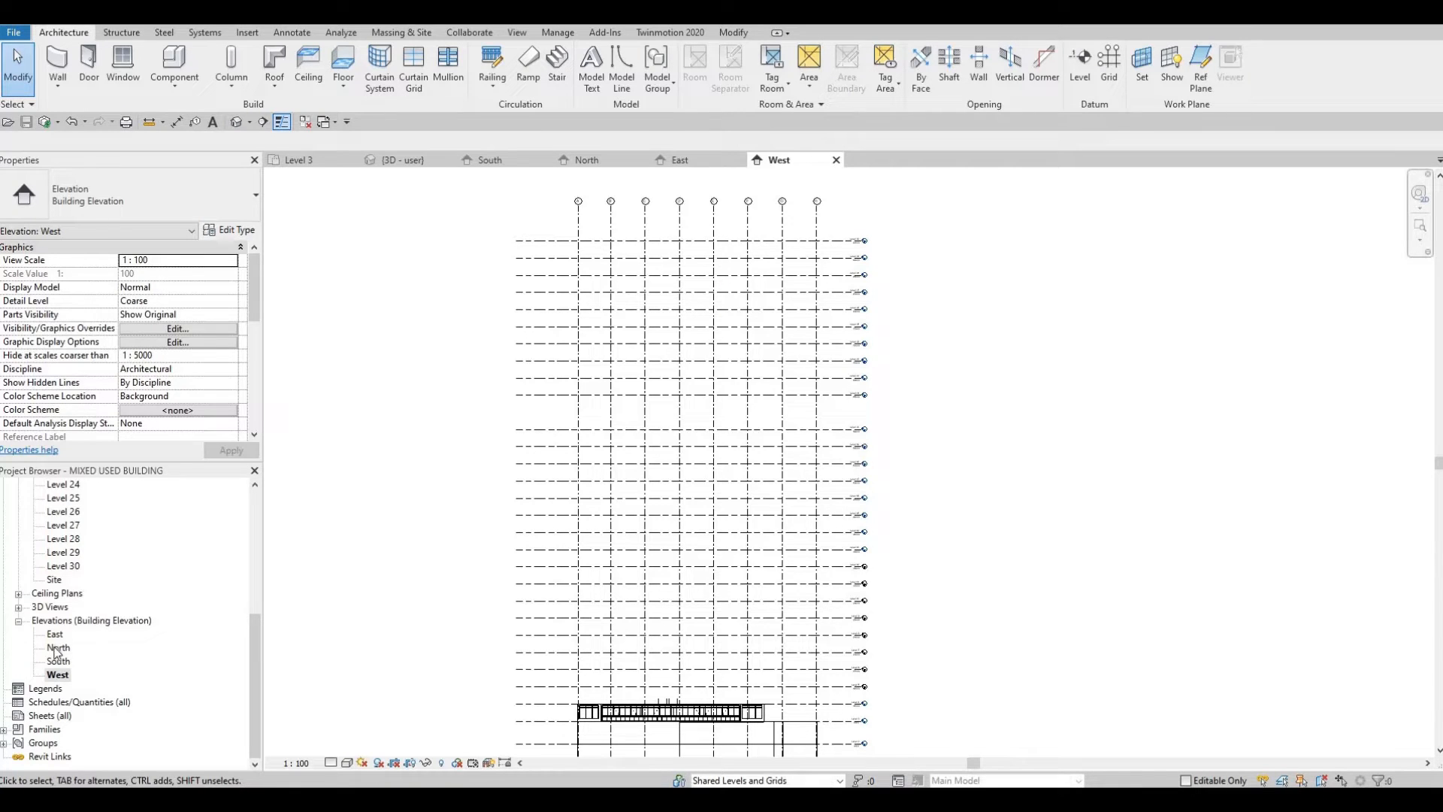
Step: Create the missing floor plan views for Levels 5 to 12, without duplicating existing views
scroll(218, 496, "up", 4)
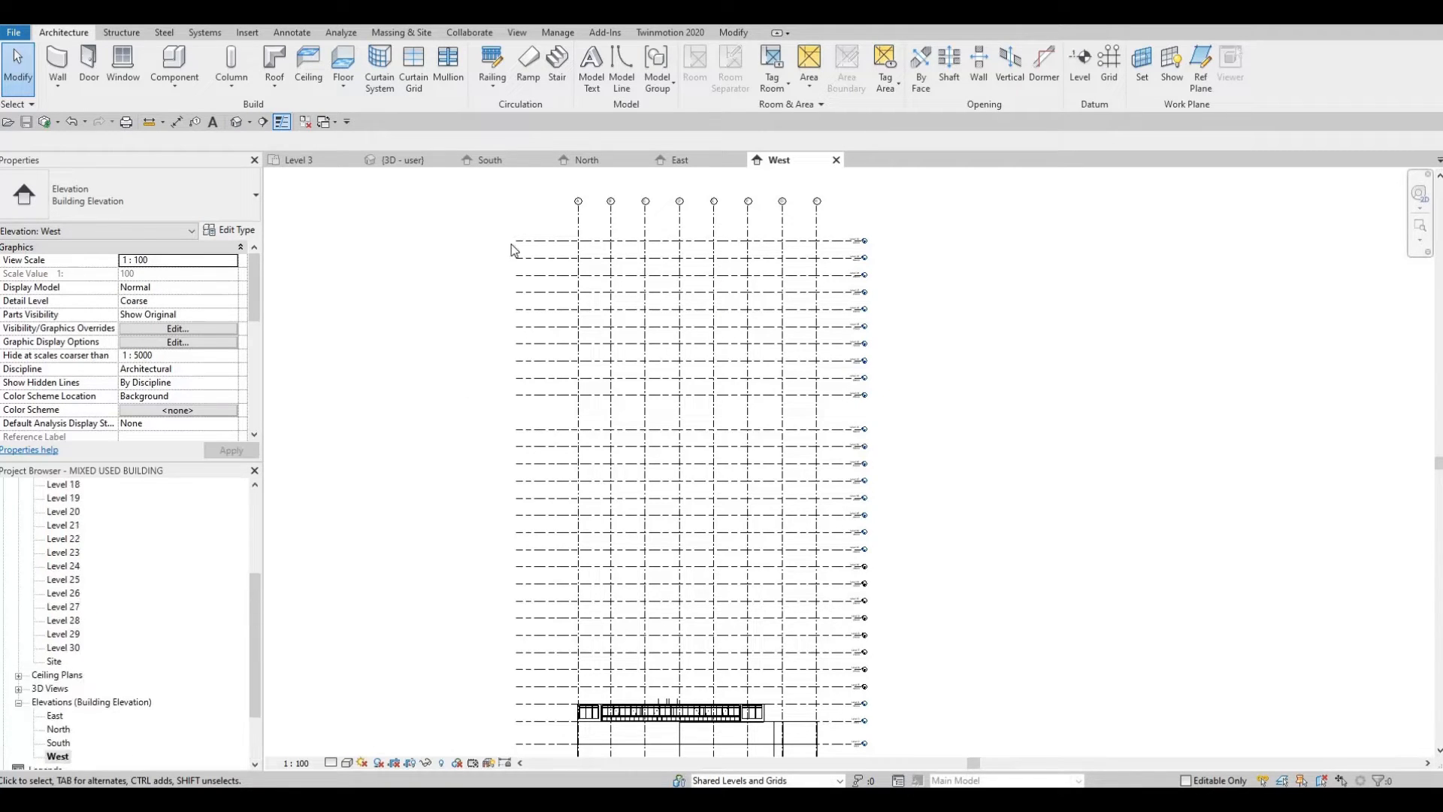
scroll(294, 445, "up", 1)
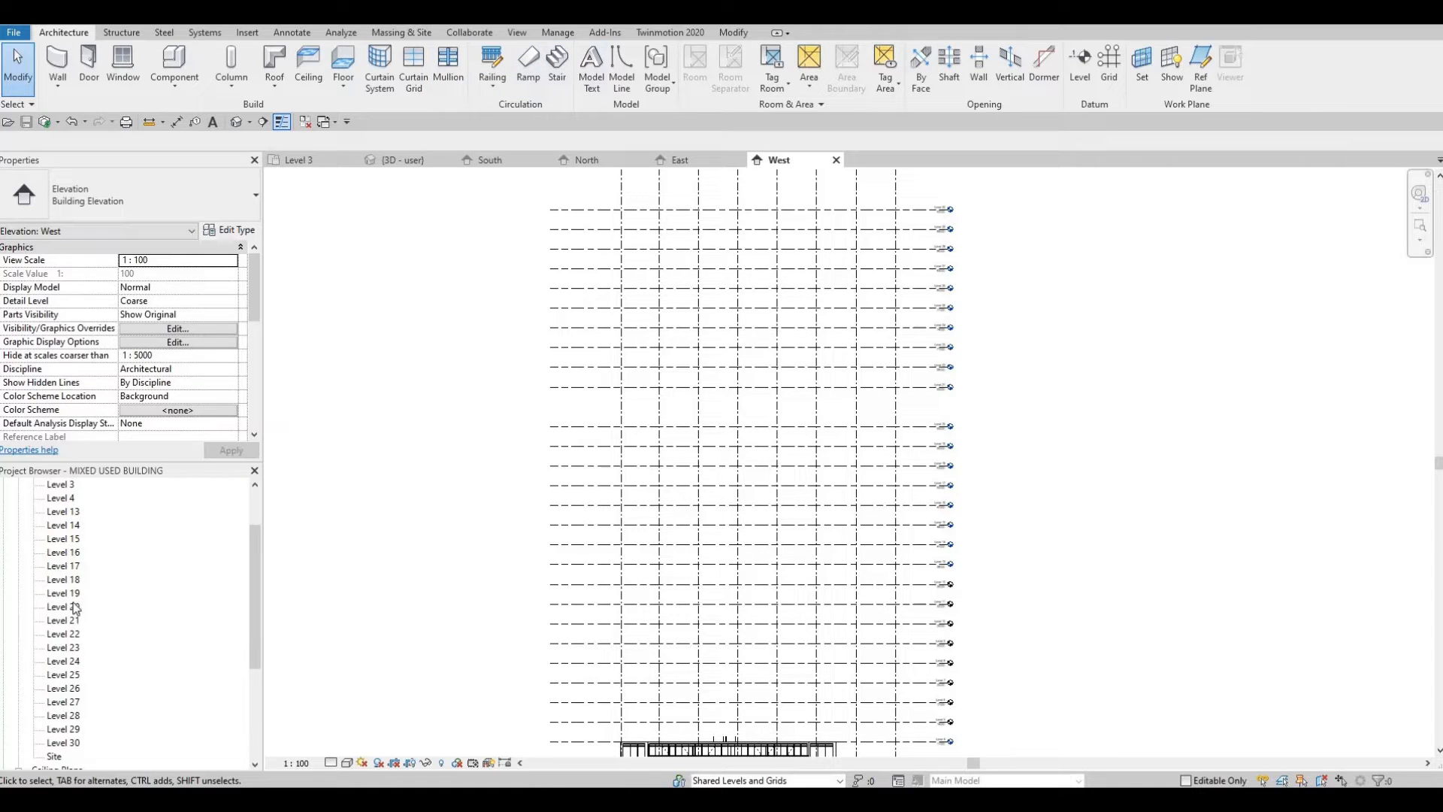
scroll(75, 601, "up", 2)
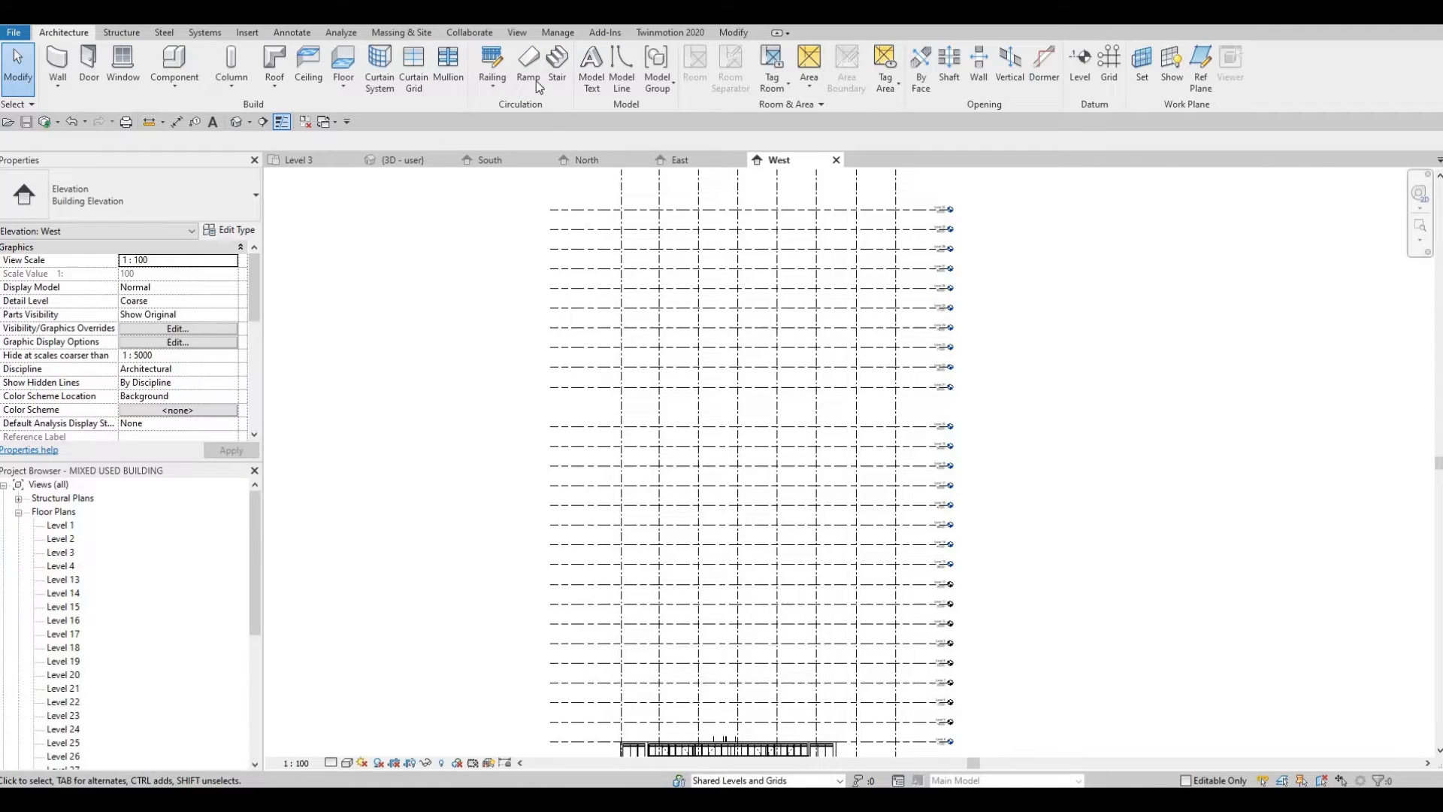
left_click(516, 32)
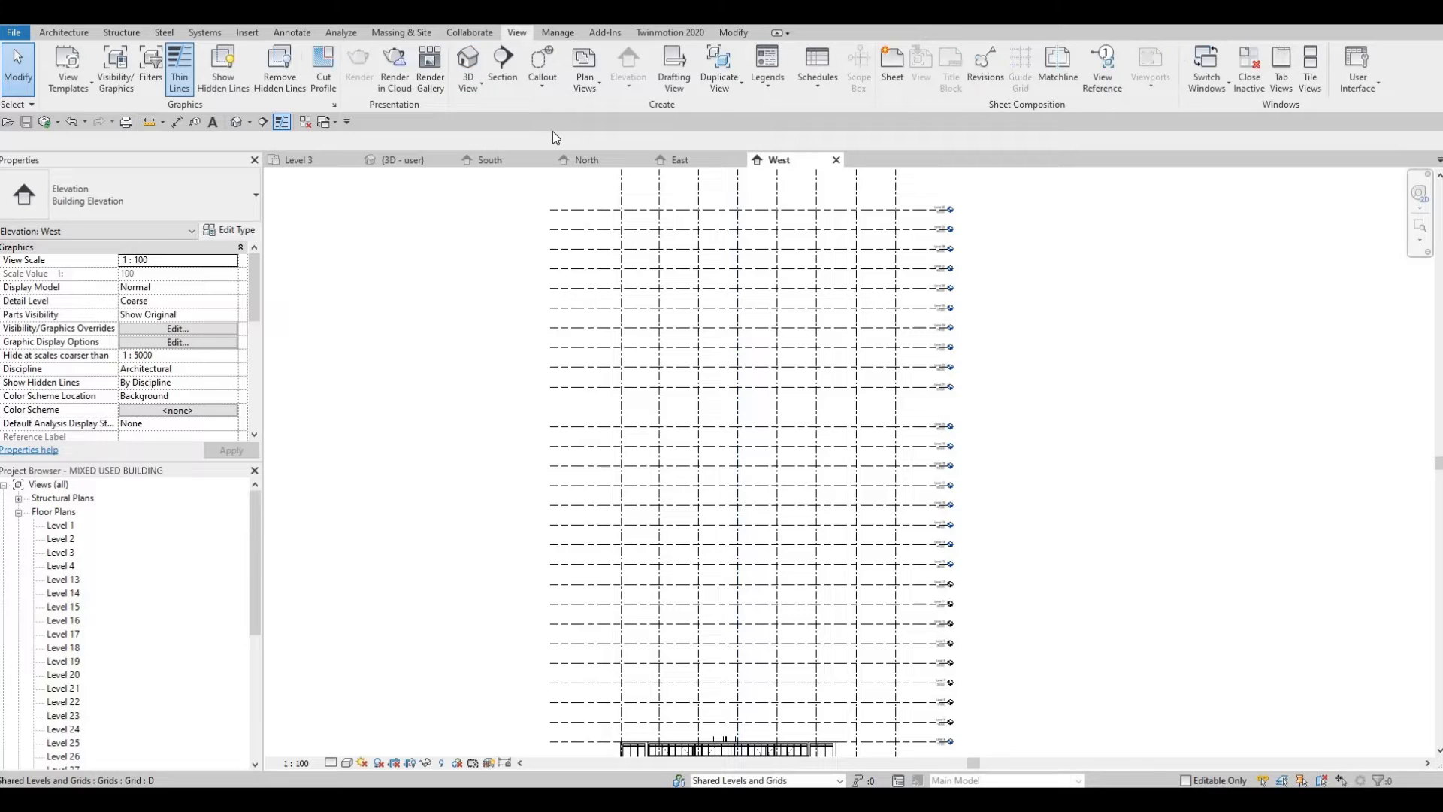
left_click(584, 72)
left_click(611, 117)
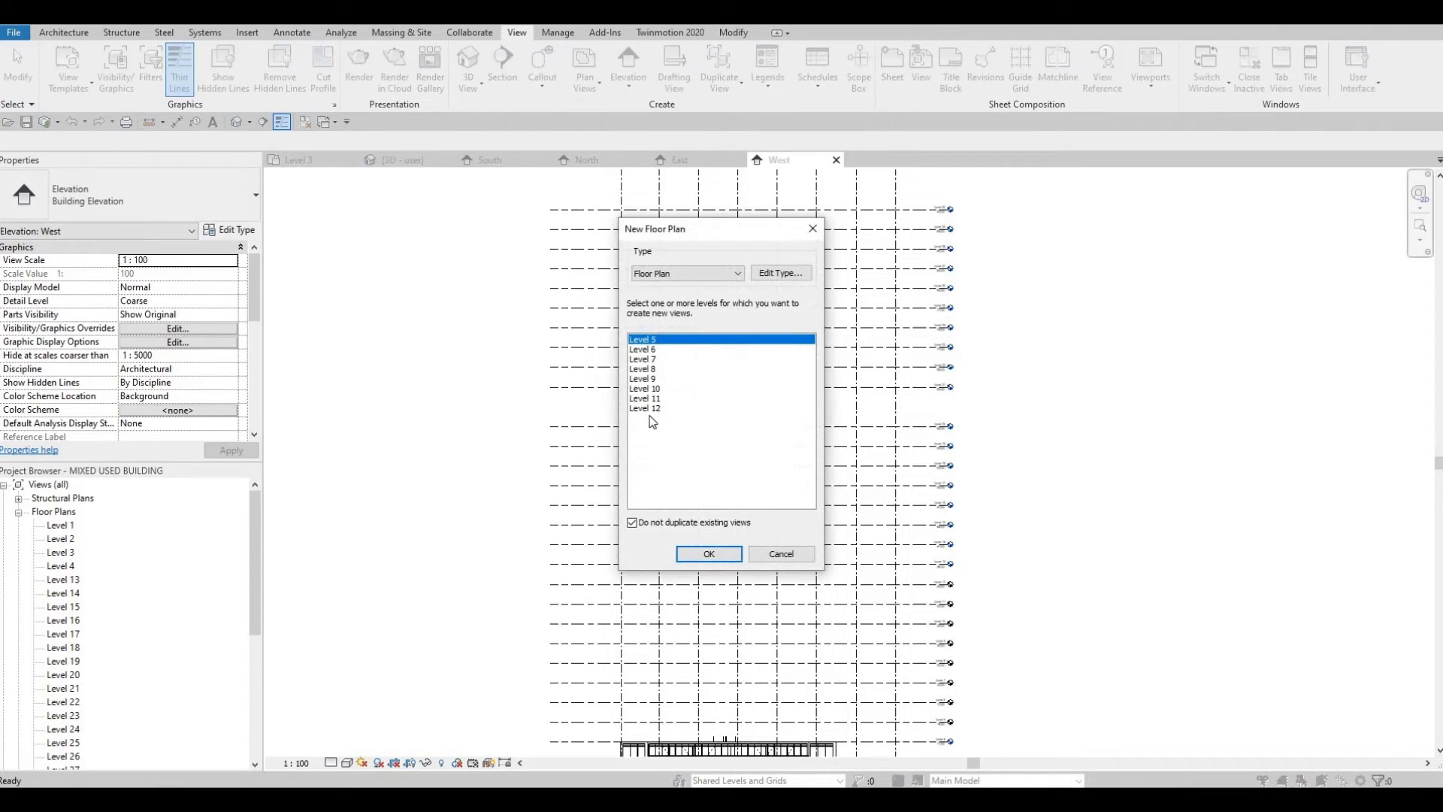
left_click(648, 425, "shift")
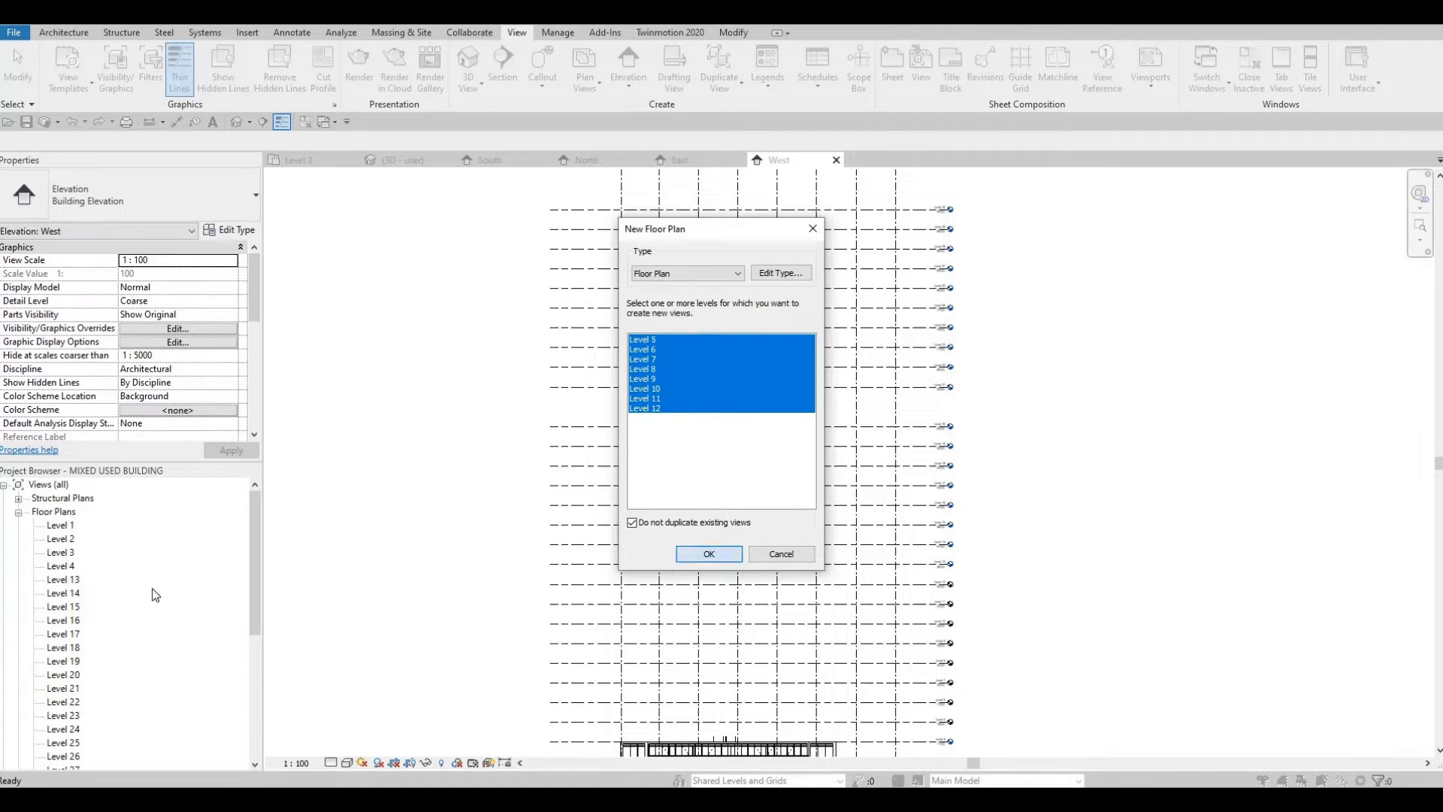
key("Return")
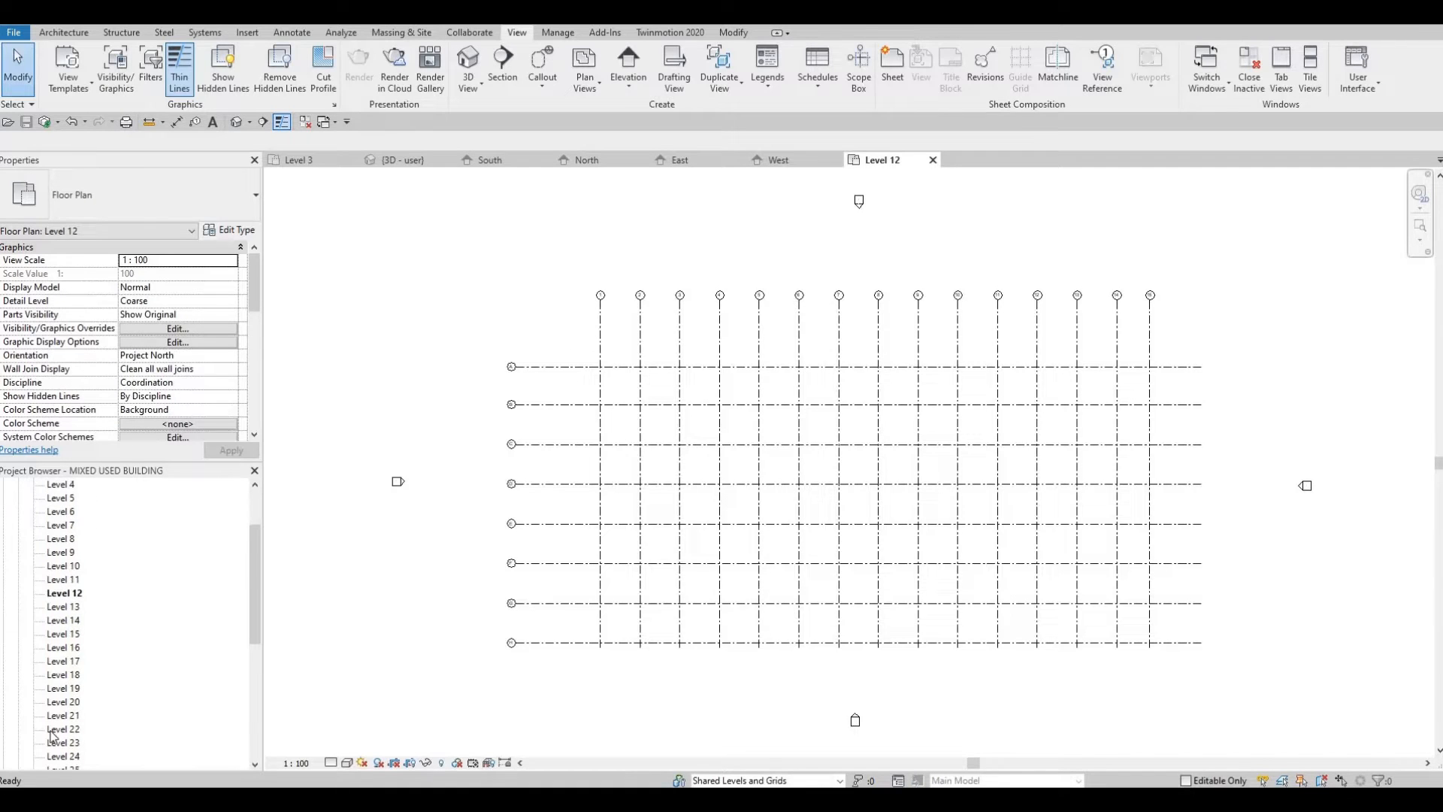
Step: Check that the floor plan list covers Levels 1 to 30, and open the Level 3 floor plan
scroll(81, 661, "down", 5)
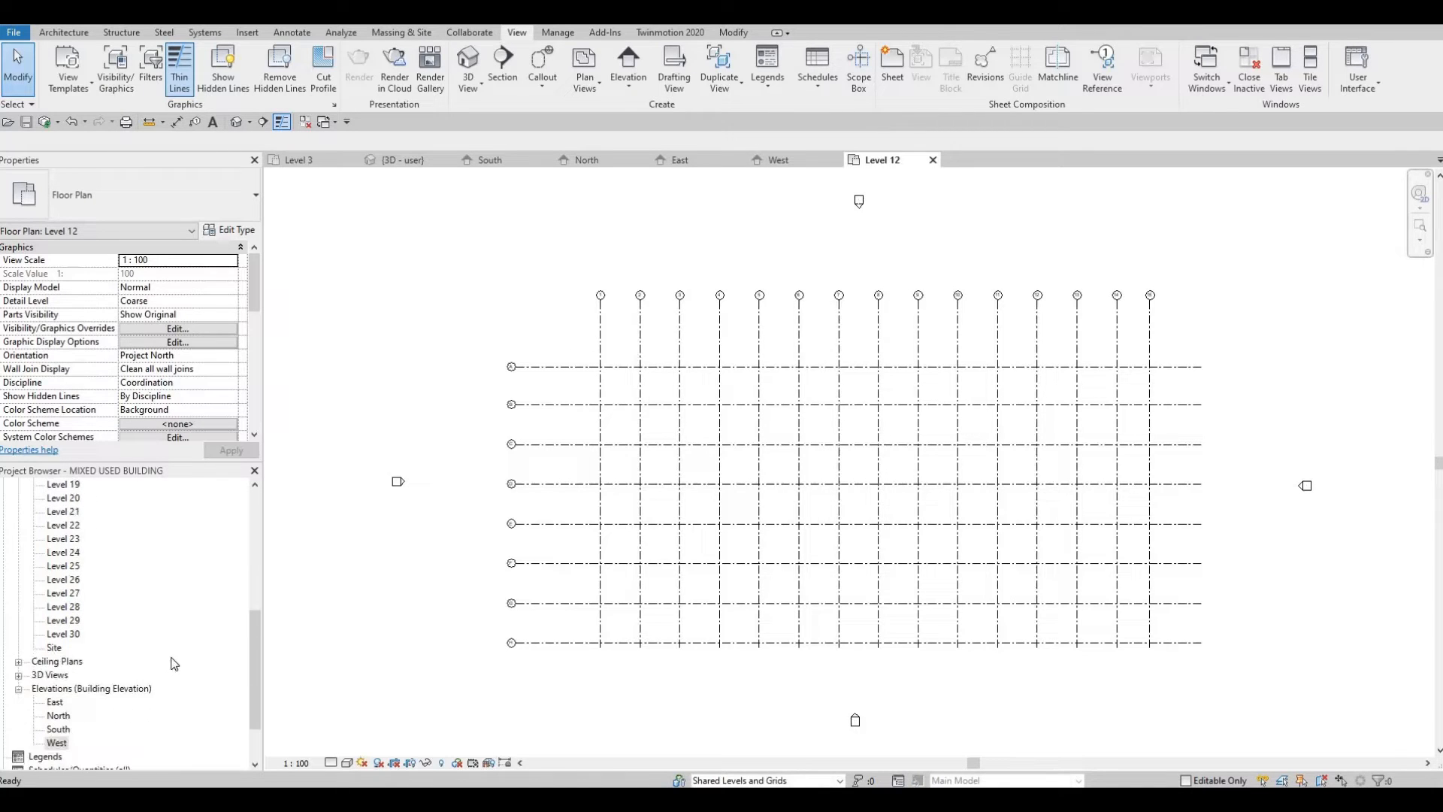
scroll(107, 637, "up", 4)
scroll(78, 594, "up", 3)
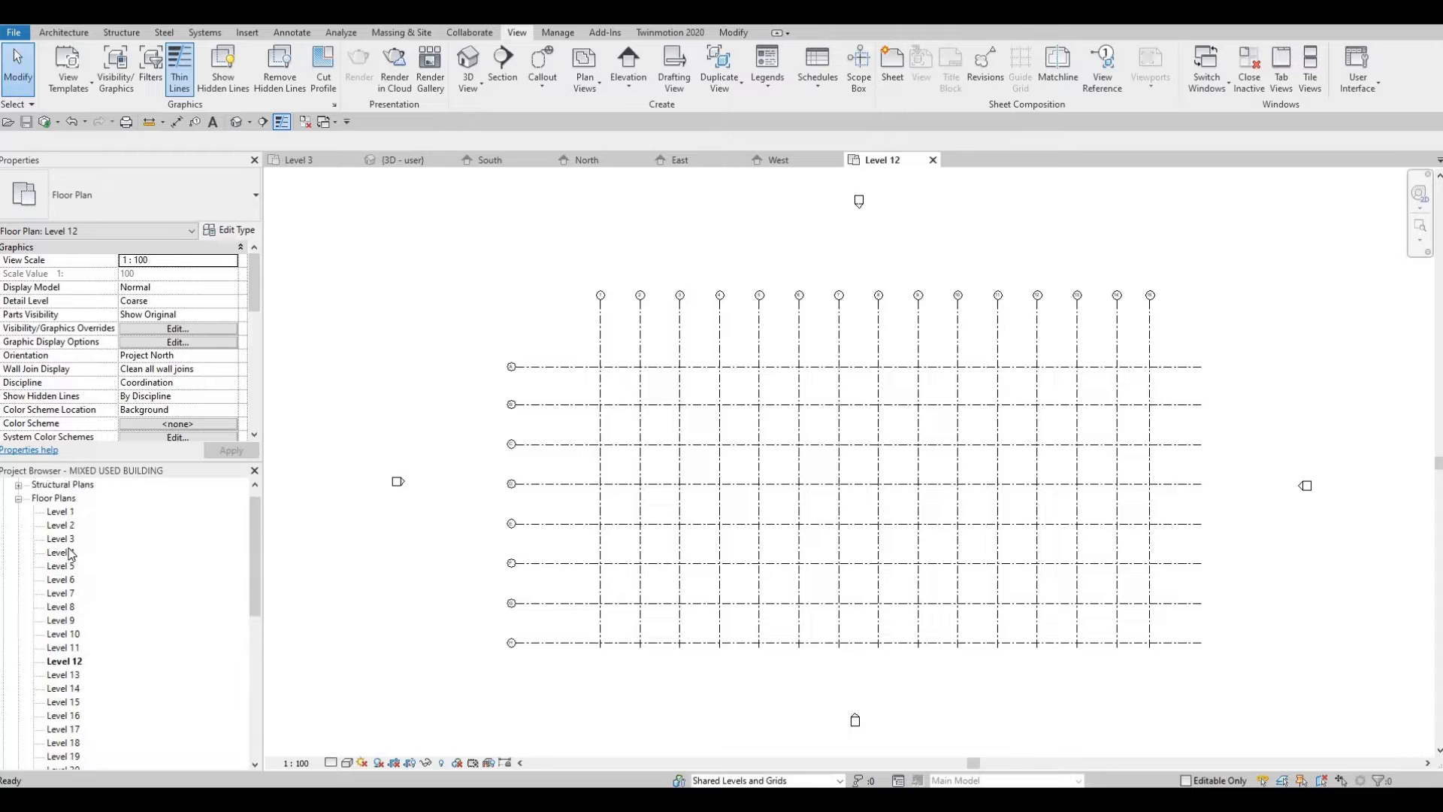
double_click(61, 539)
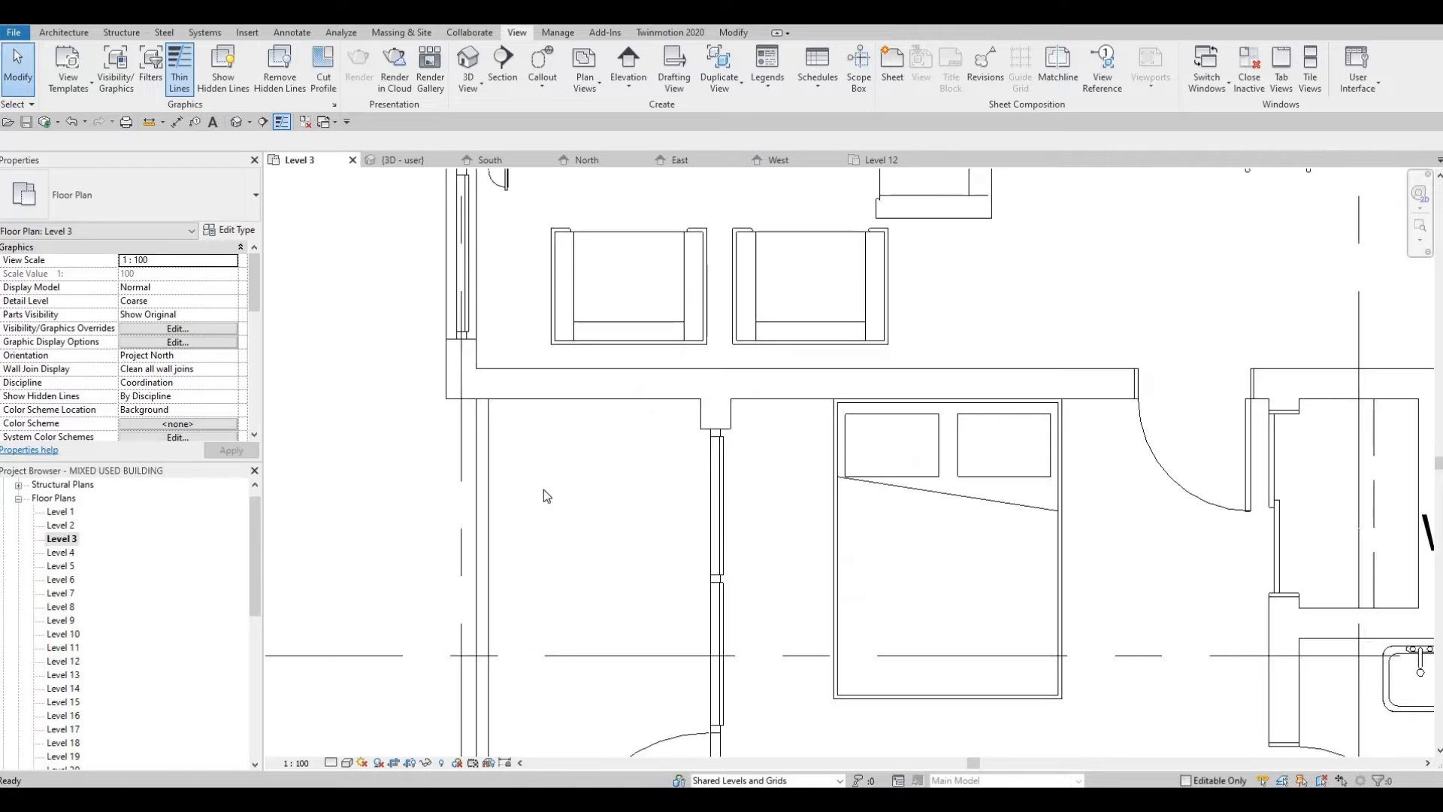
scroll(622, 554, "down", 5)
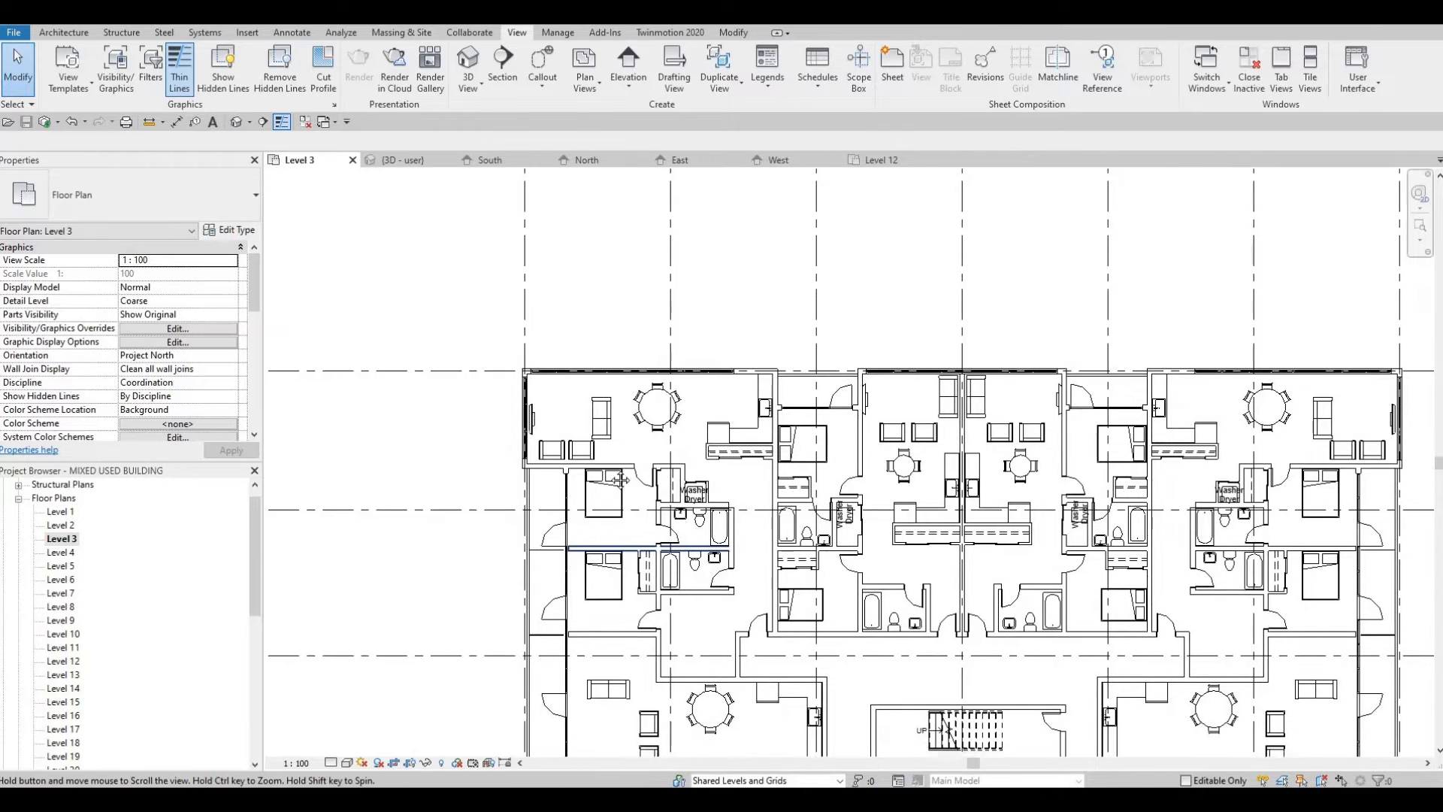
scroll(608, 478, "down", 2)
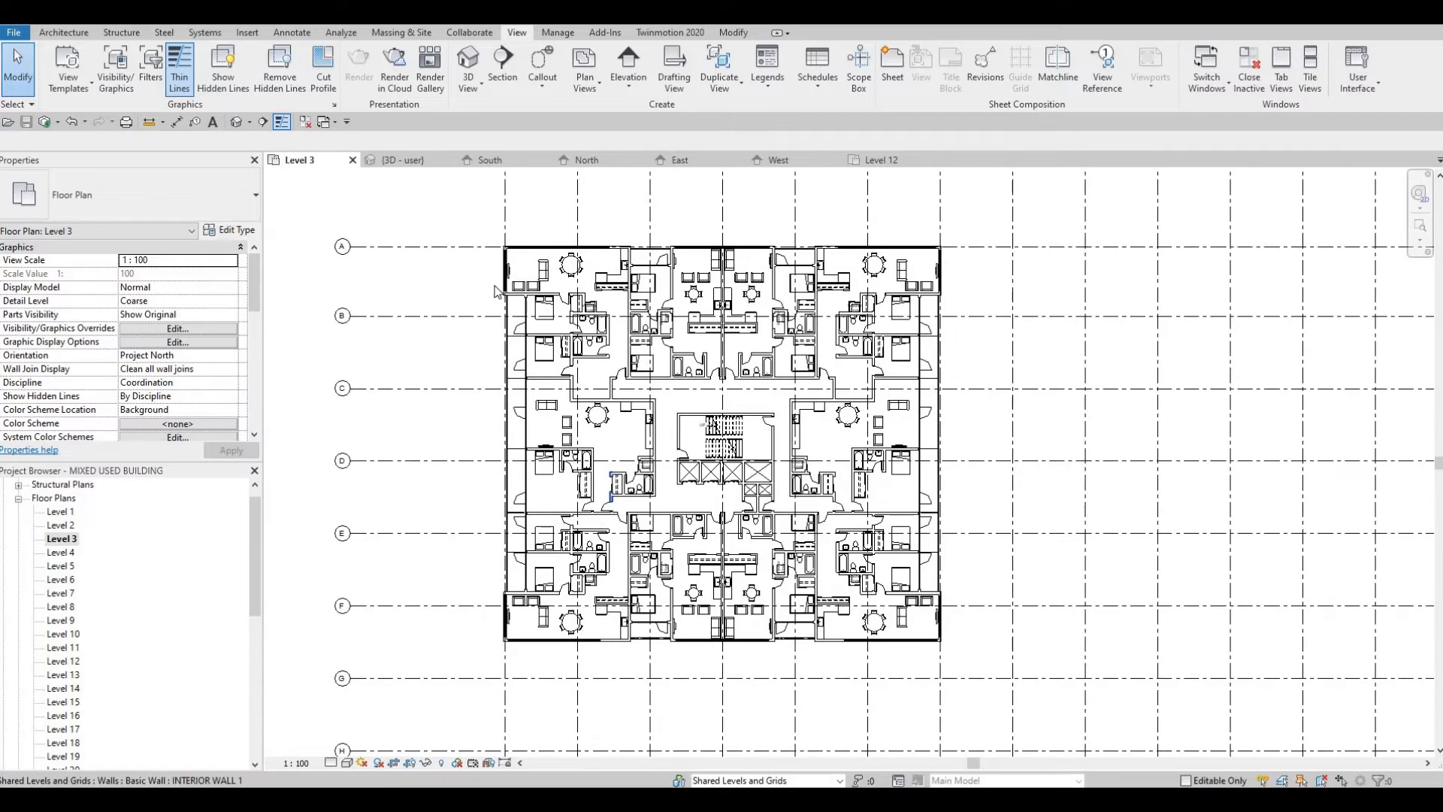
Step: Select all building elements on the Level 3 plan and exclude the two stair flights in the core from the selection
left_click_drag(458, 214, 1016, 697)
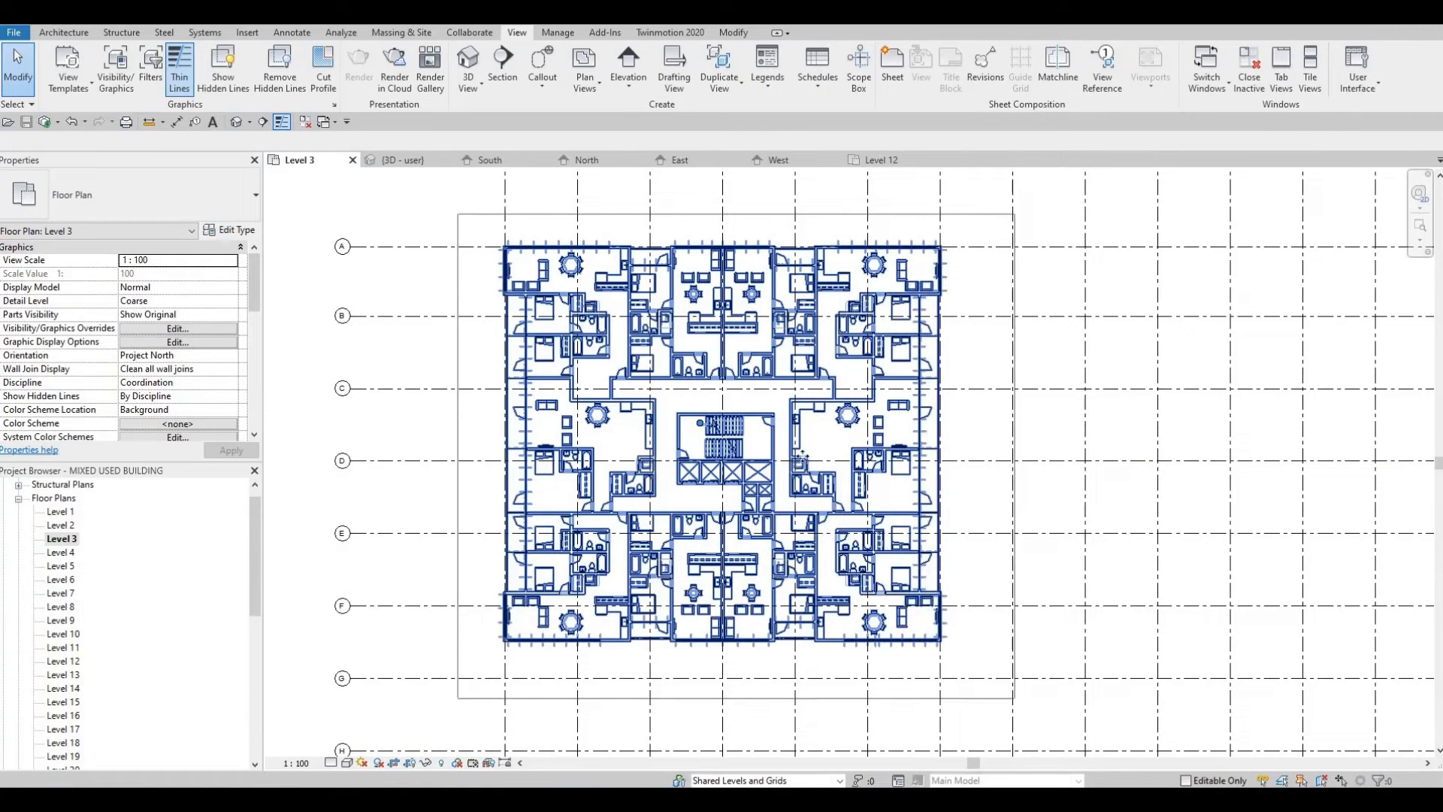
scroll(722, 428, "up", 3)
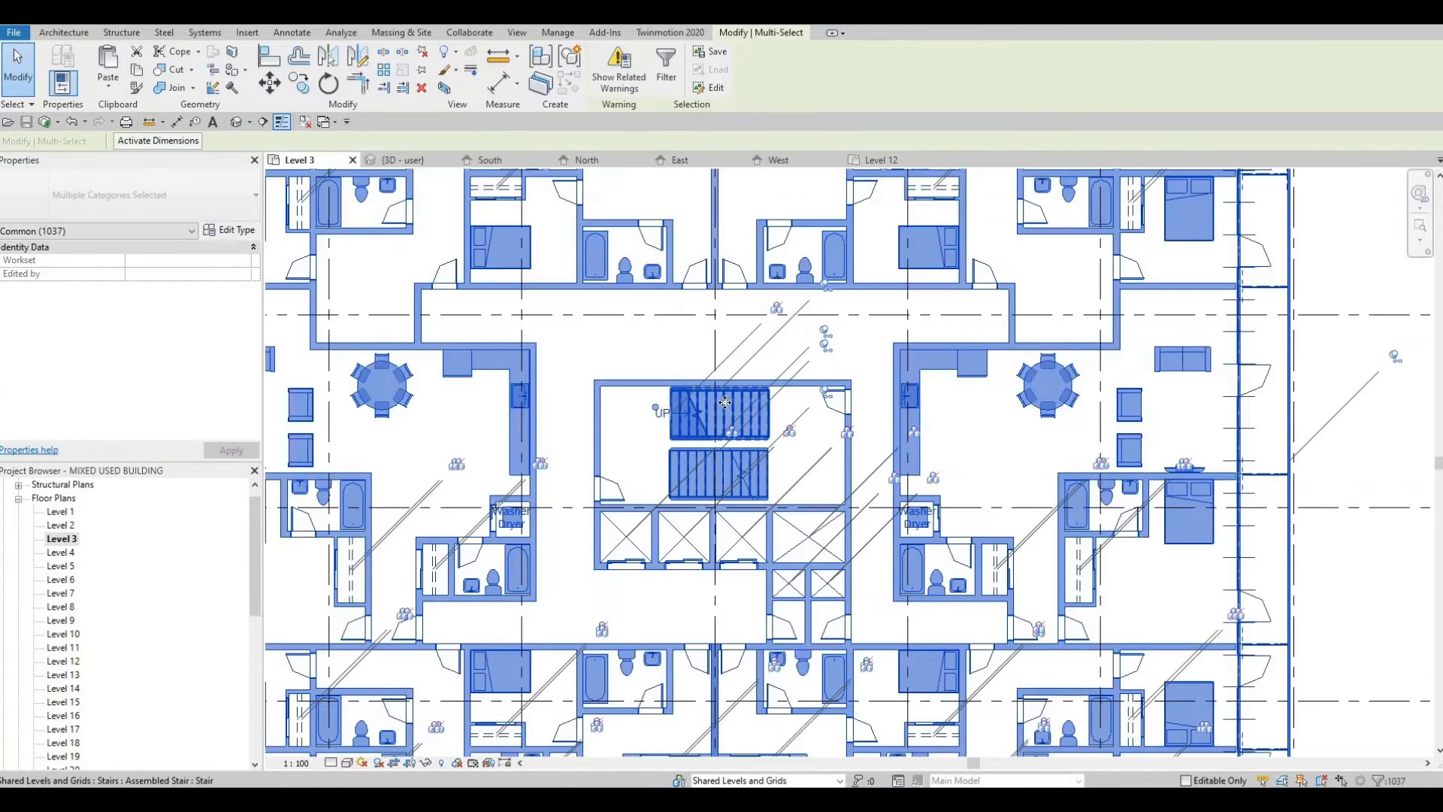
scroll(725, 403, "up", 2)
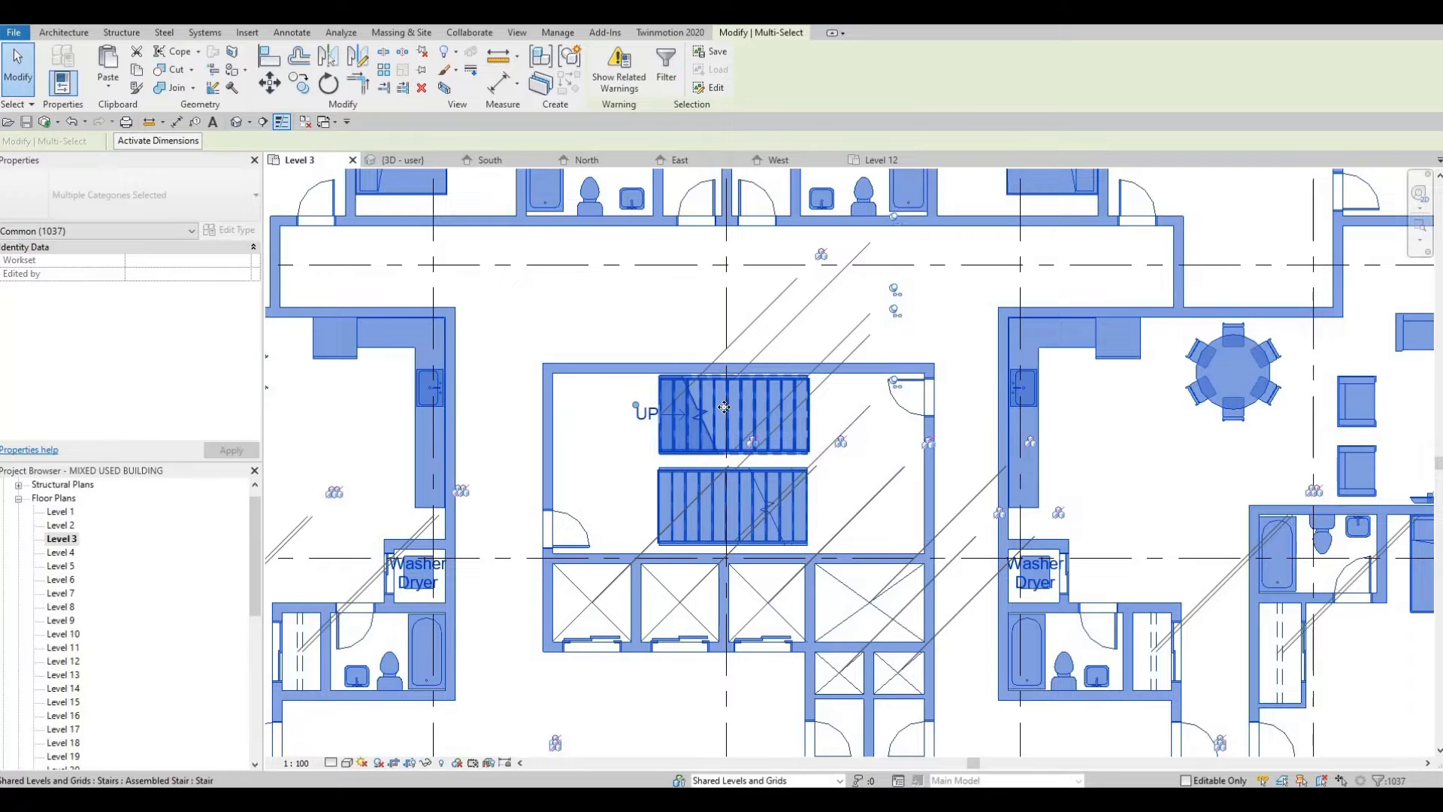
scroll(725, 408, "up", 2)
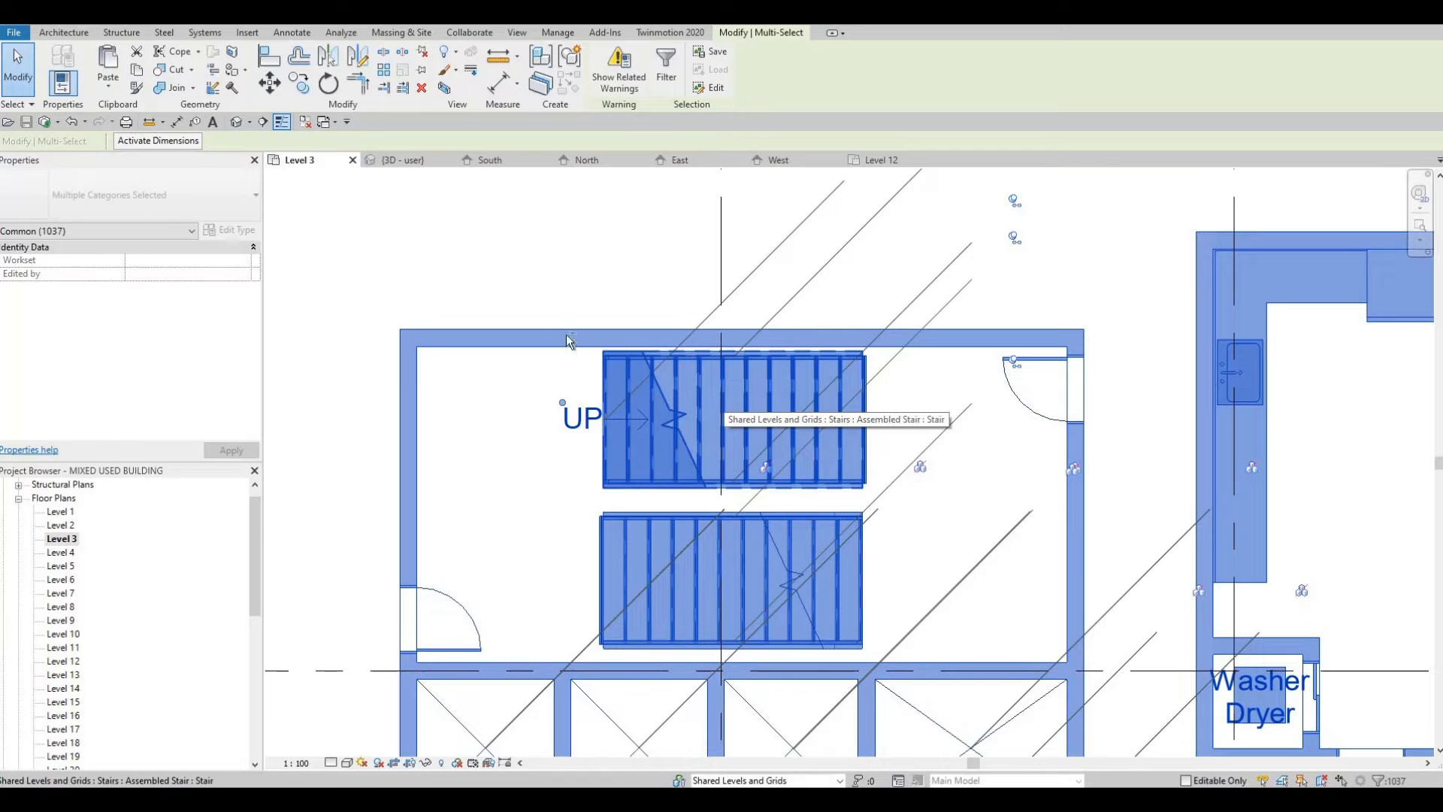
left_click_drag(792, 564, 885, 663, "shift")
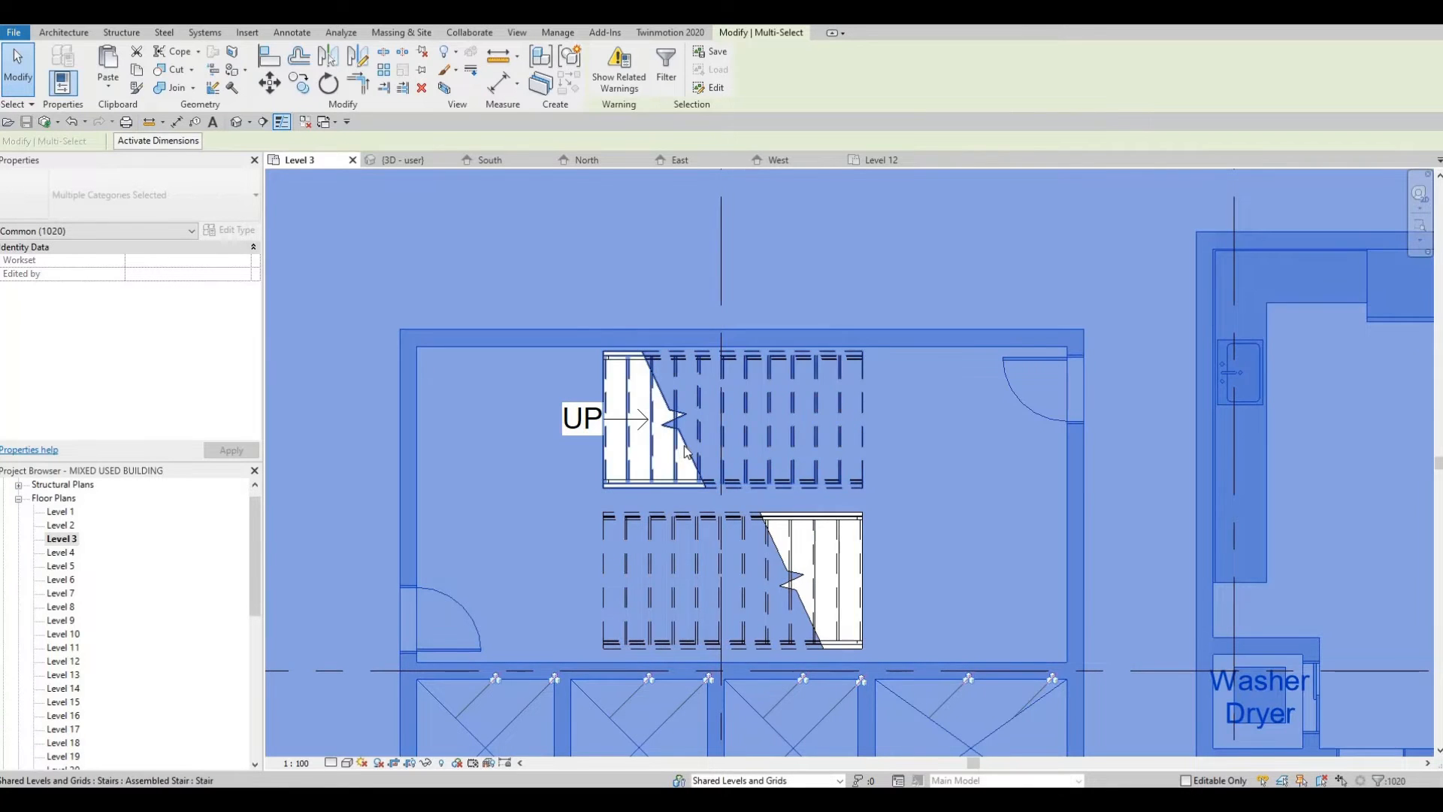
scroll(681, 452, "down", 4)
scroll(656, 420, "up", 2)
scroll(656, 420, "up", 2)
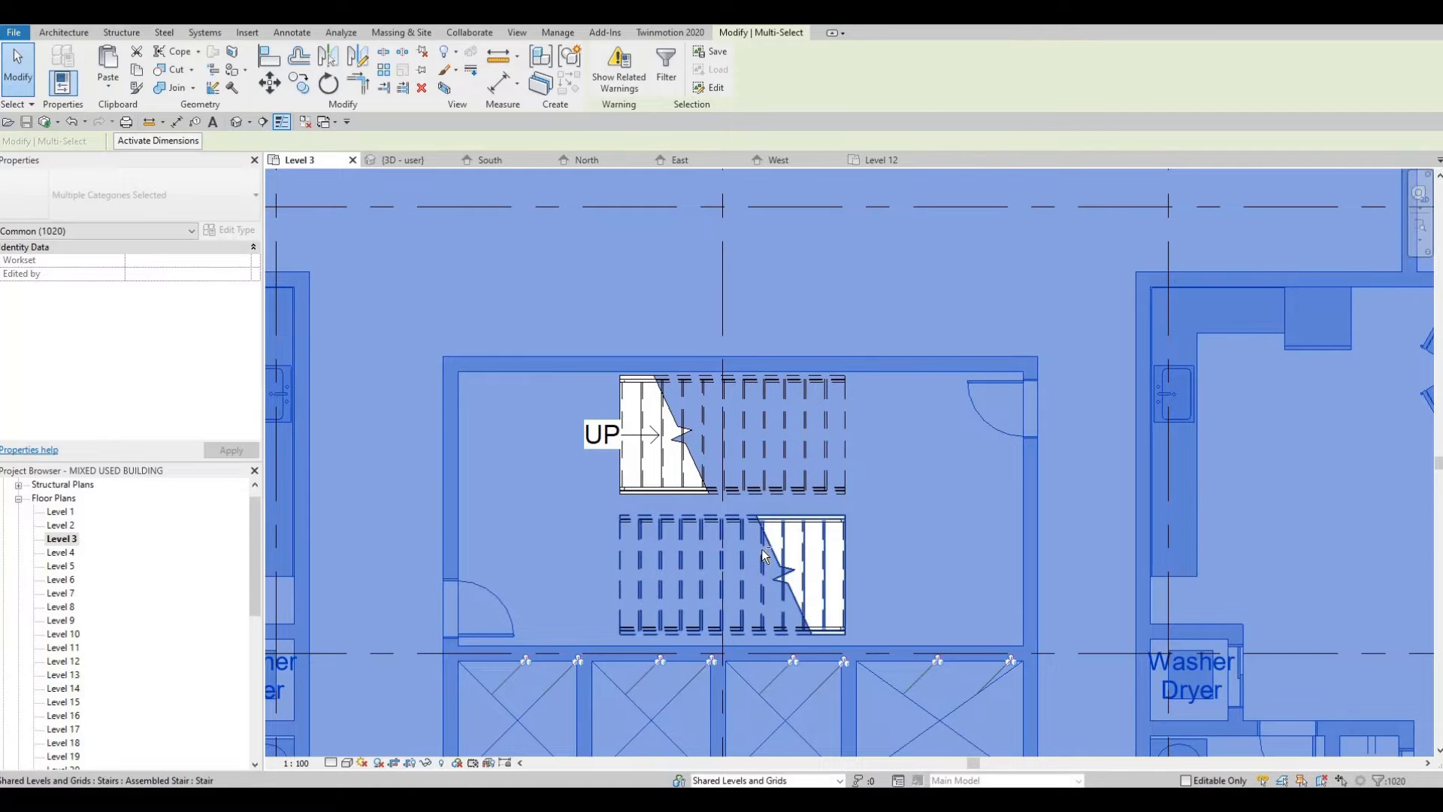
scroll(839, 530, "down", 4)
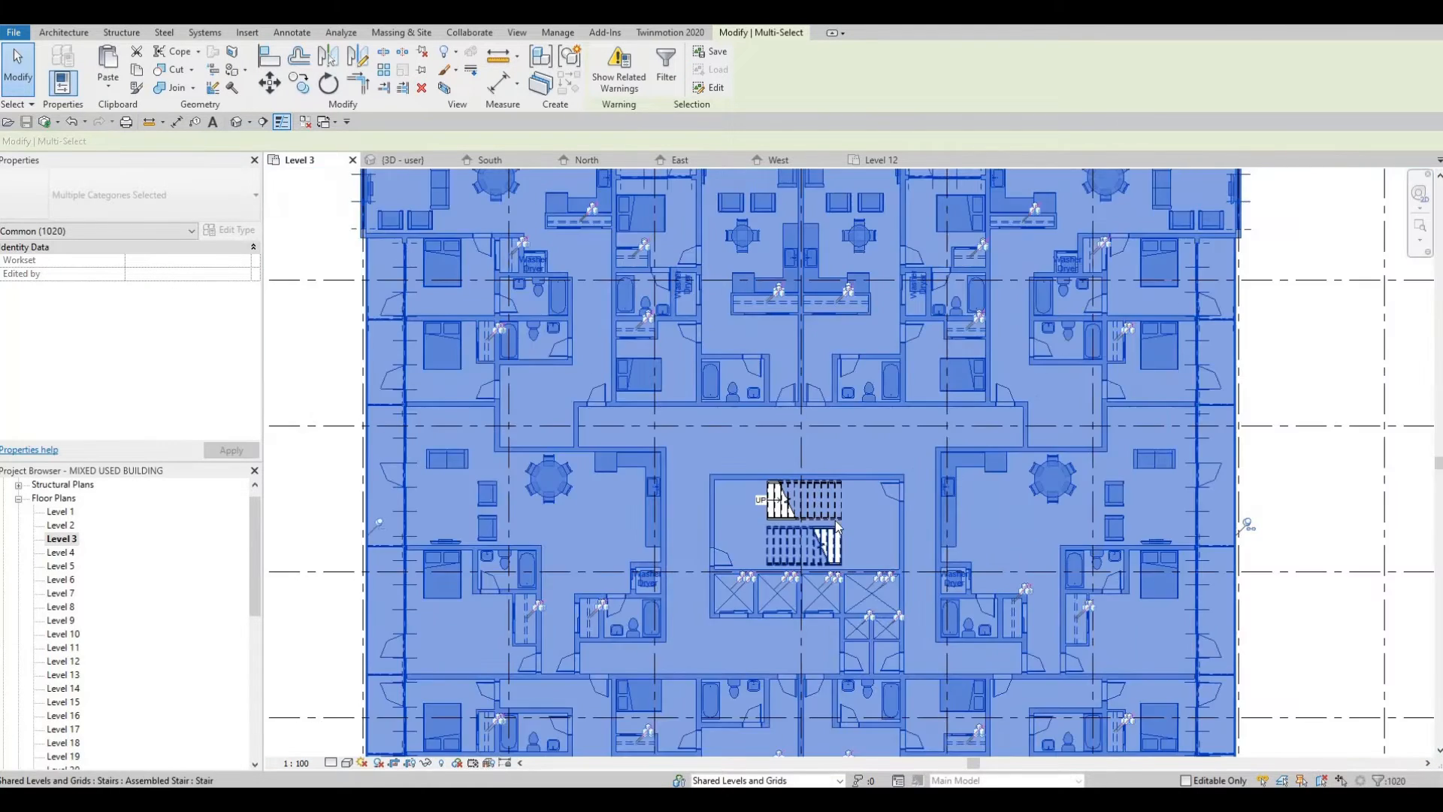
scroll(837, 529, "down", 3)
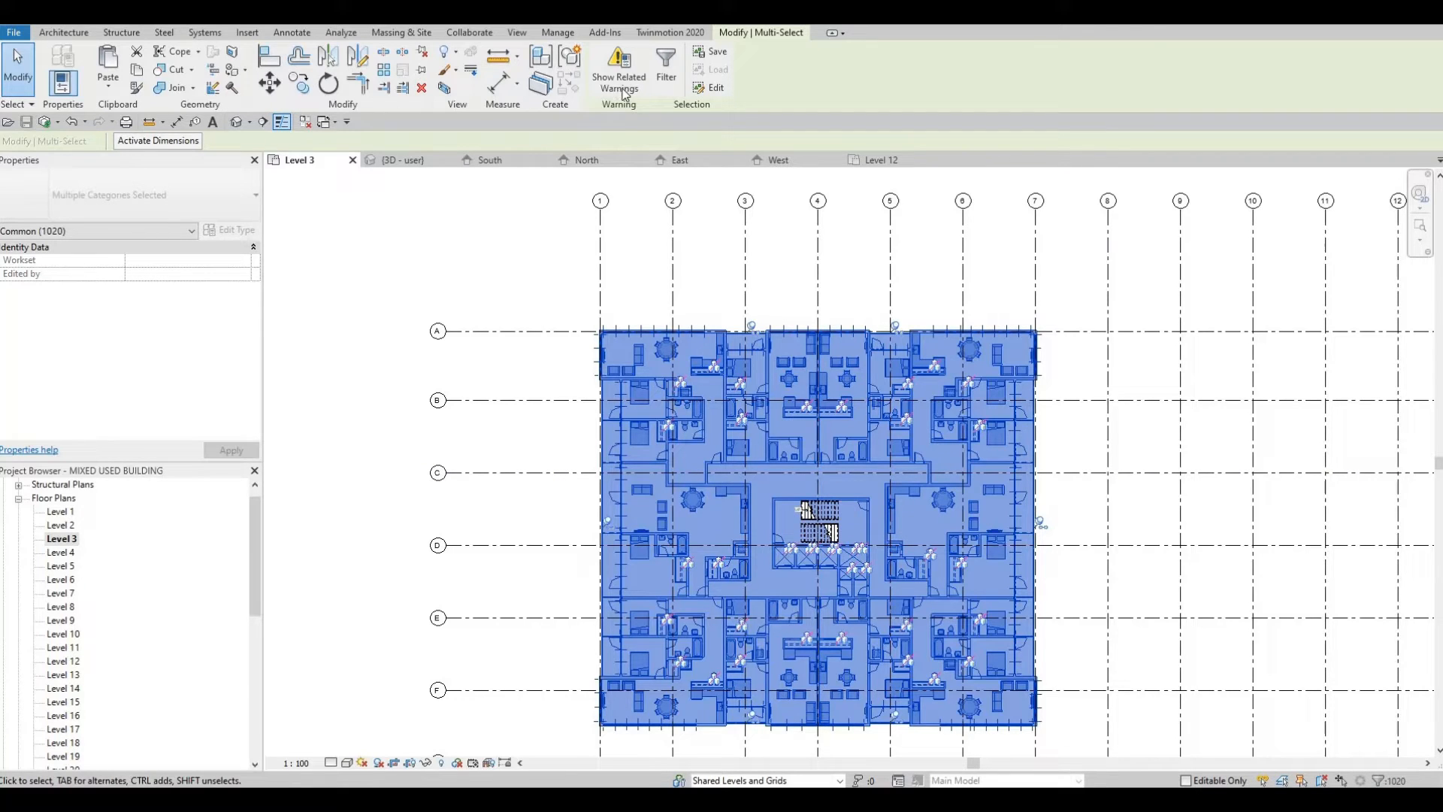
Step: Group the selected Level 3 elements into a model group with an attached detail group, keeping the default names
left_click(575, 64)
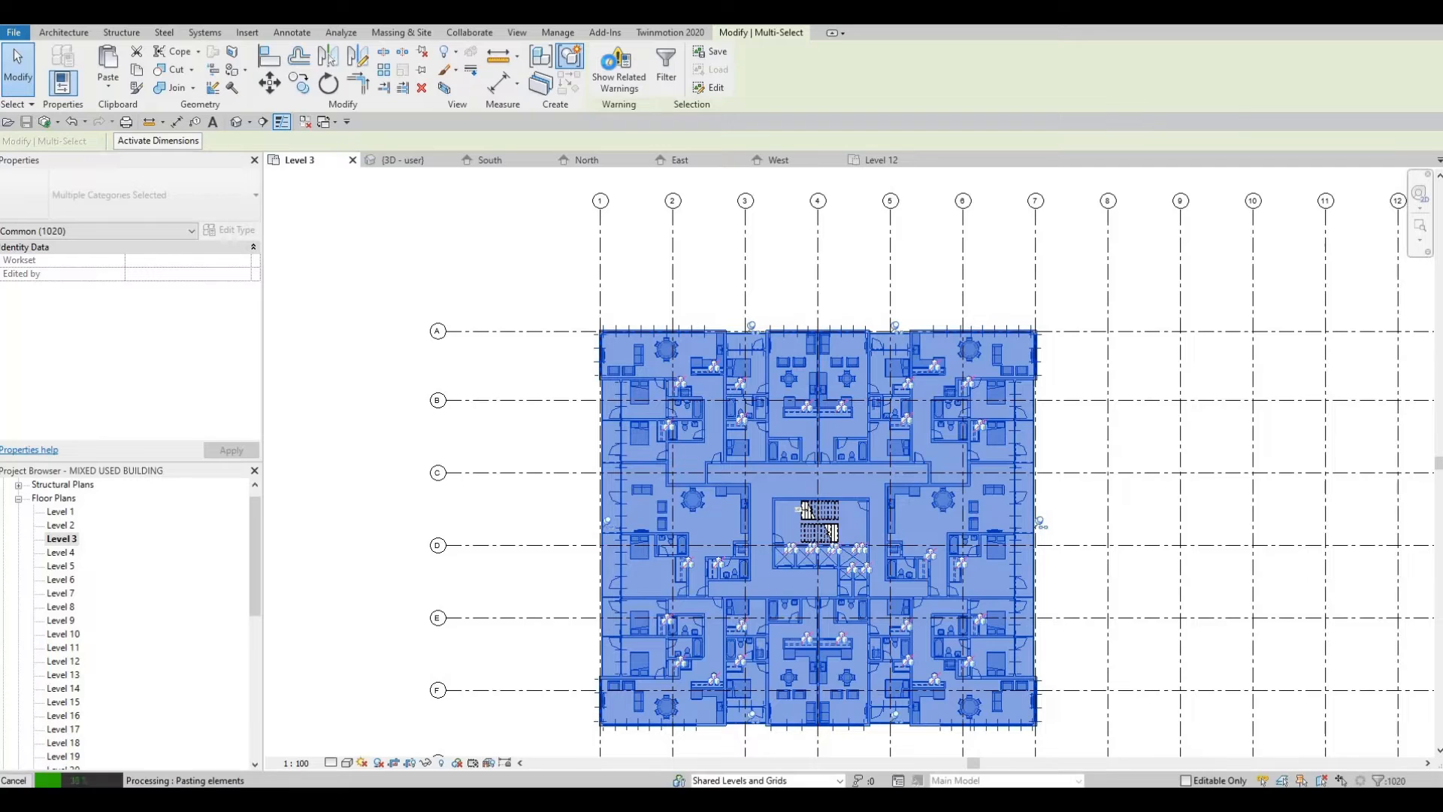
left_click(579, 69)
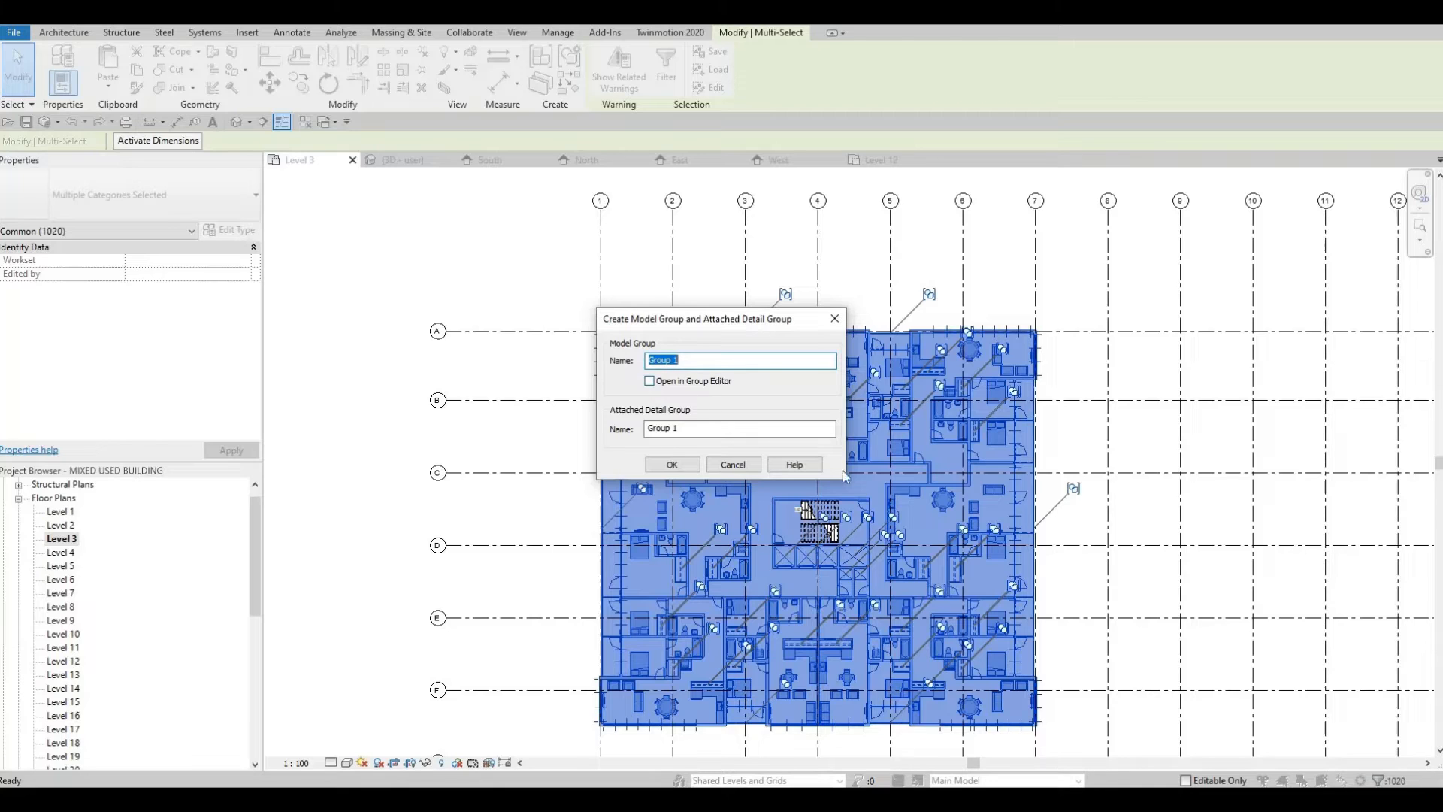
left_click(672, 465)
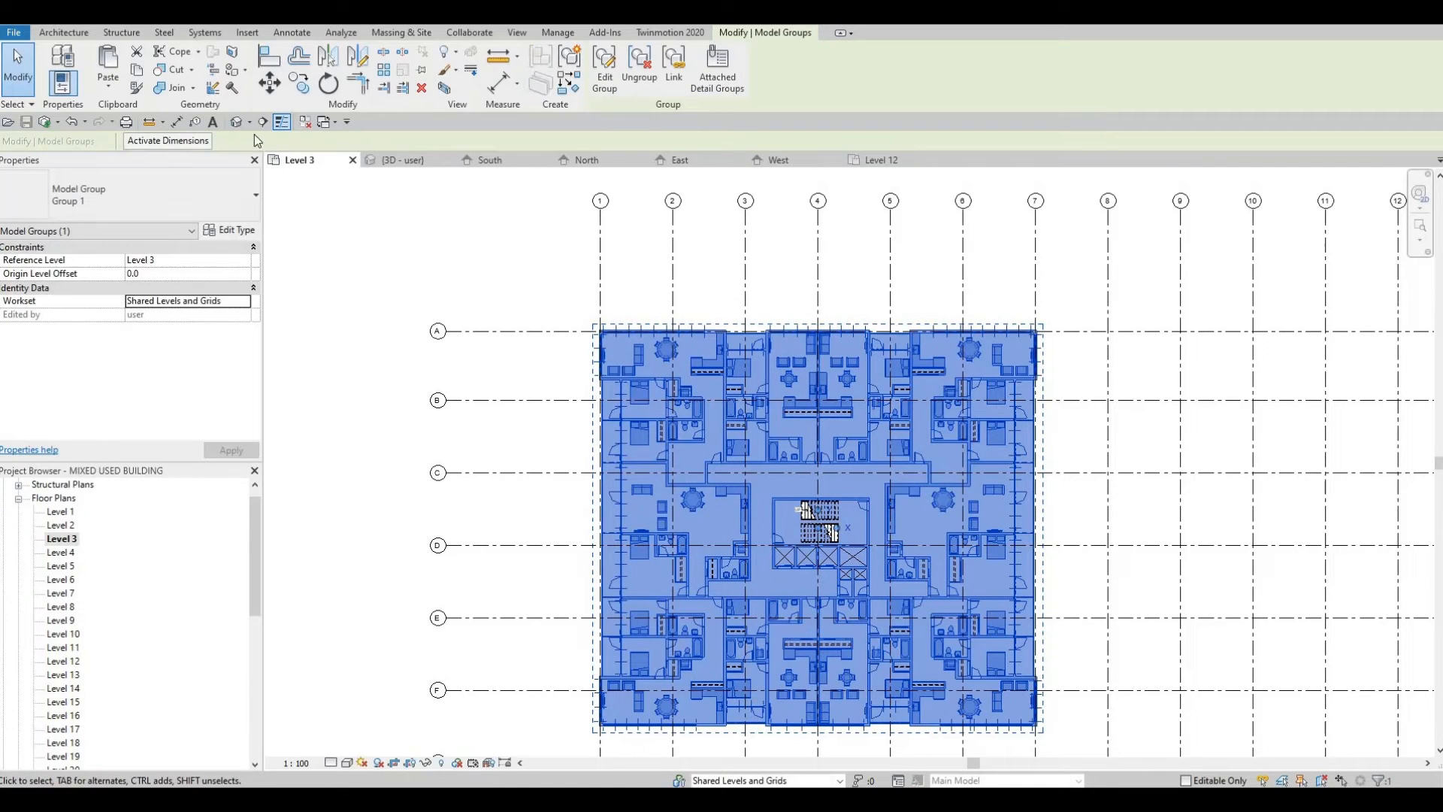
Step: Paste the copied Level 3 model group aligned to Levels 4 through 19
left_click(109, 88)
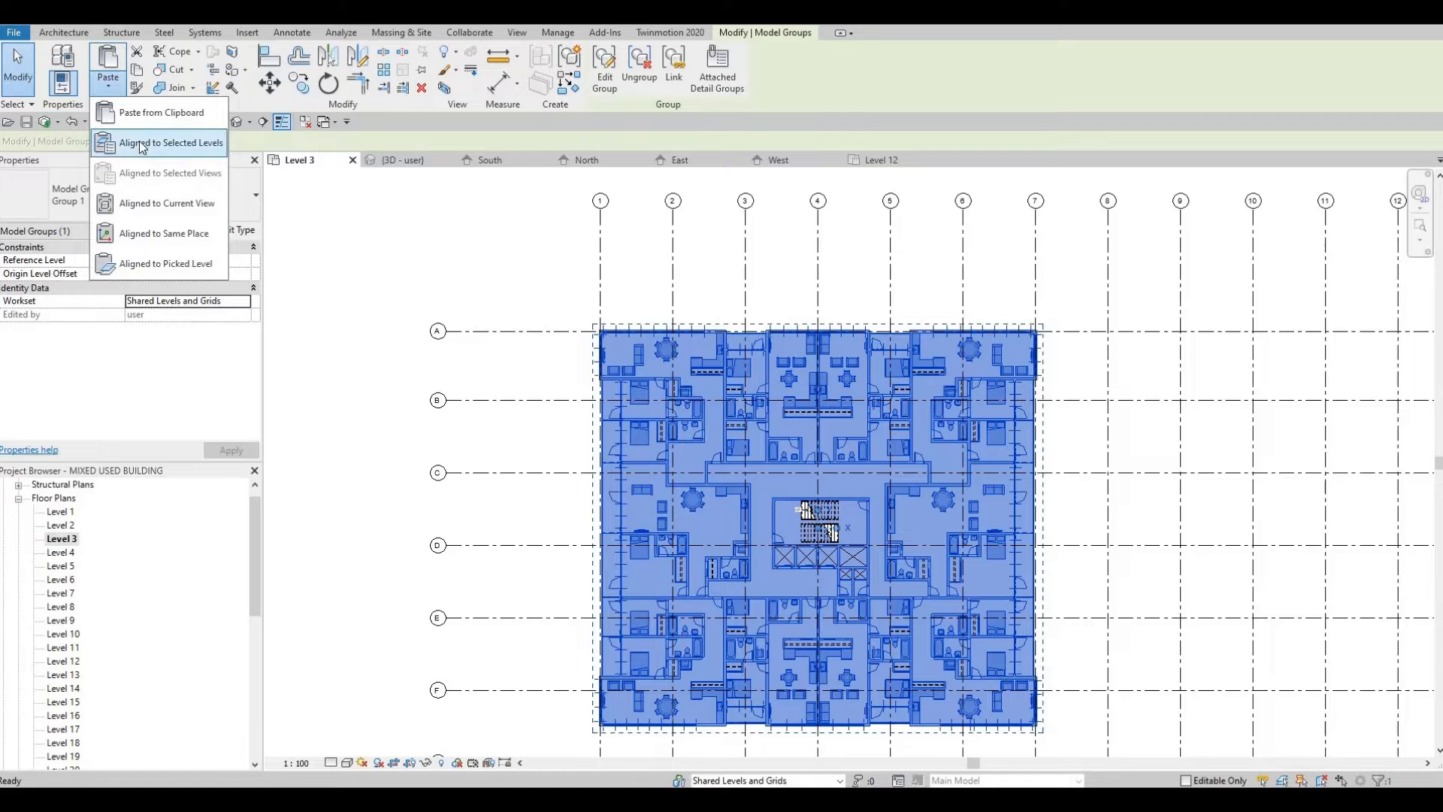
left_click(150, 142)
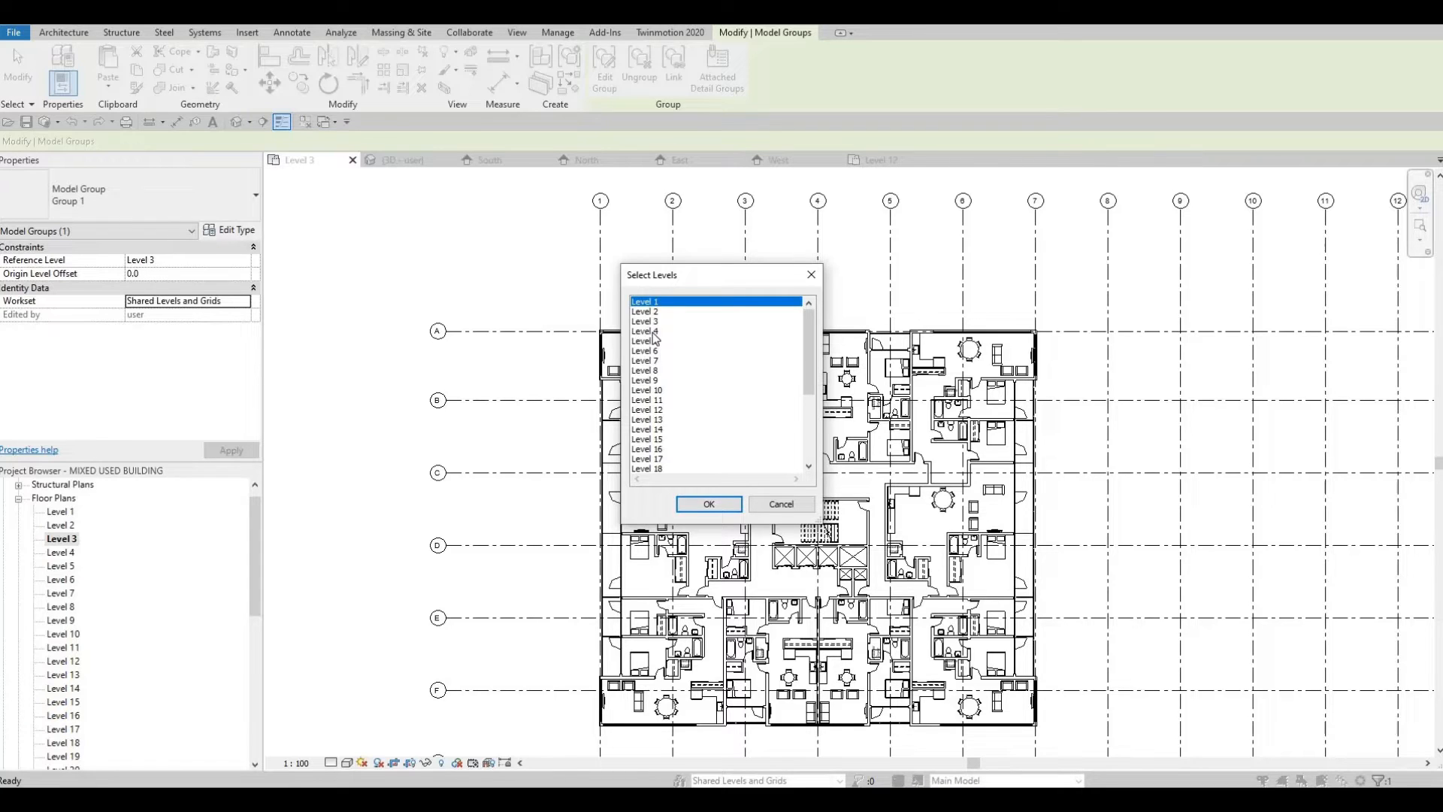
left_click(651, 331)
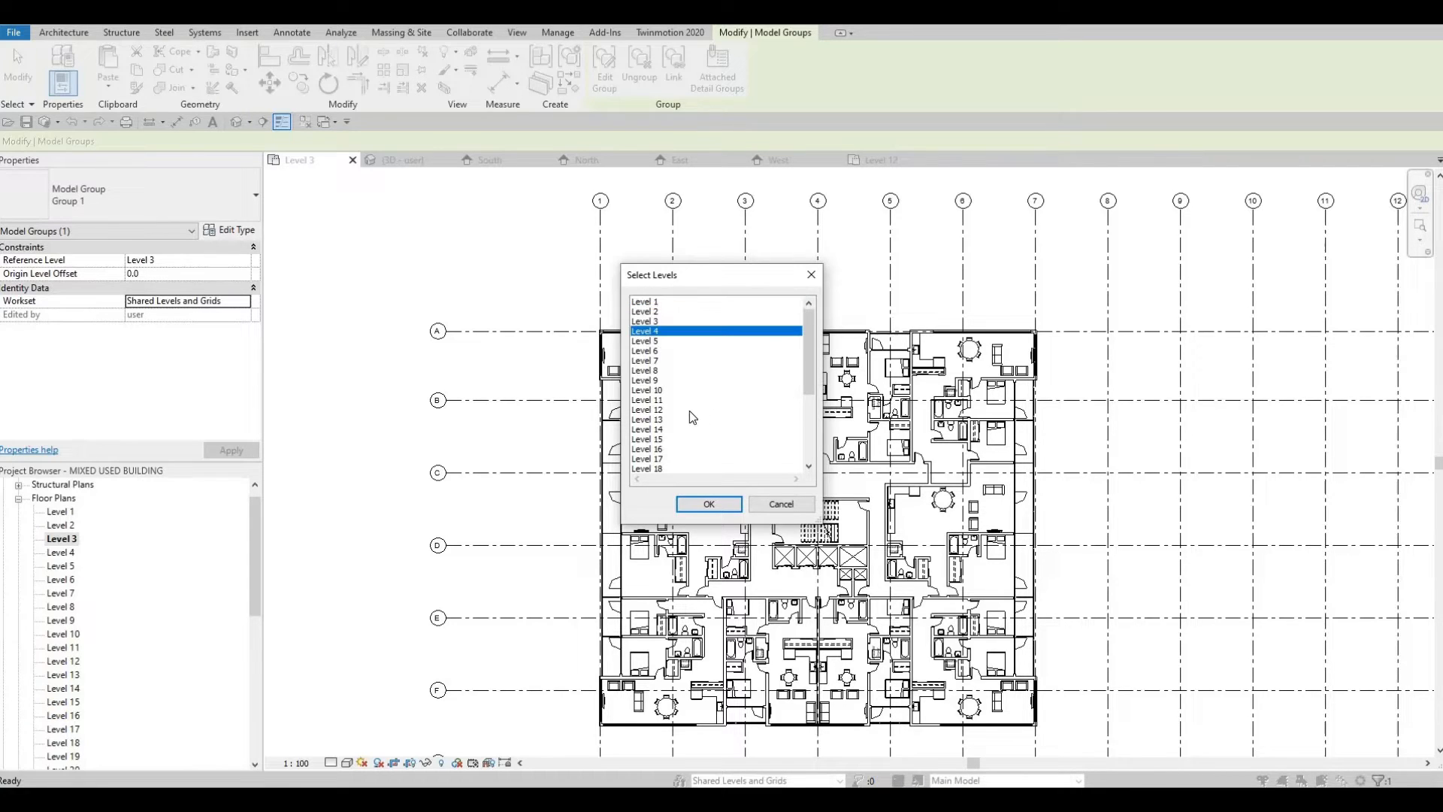
scroll(673, 435, "down", 2)
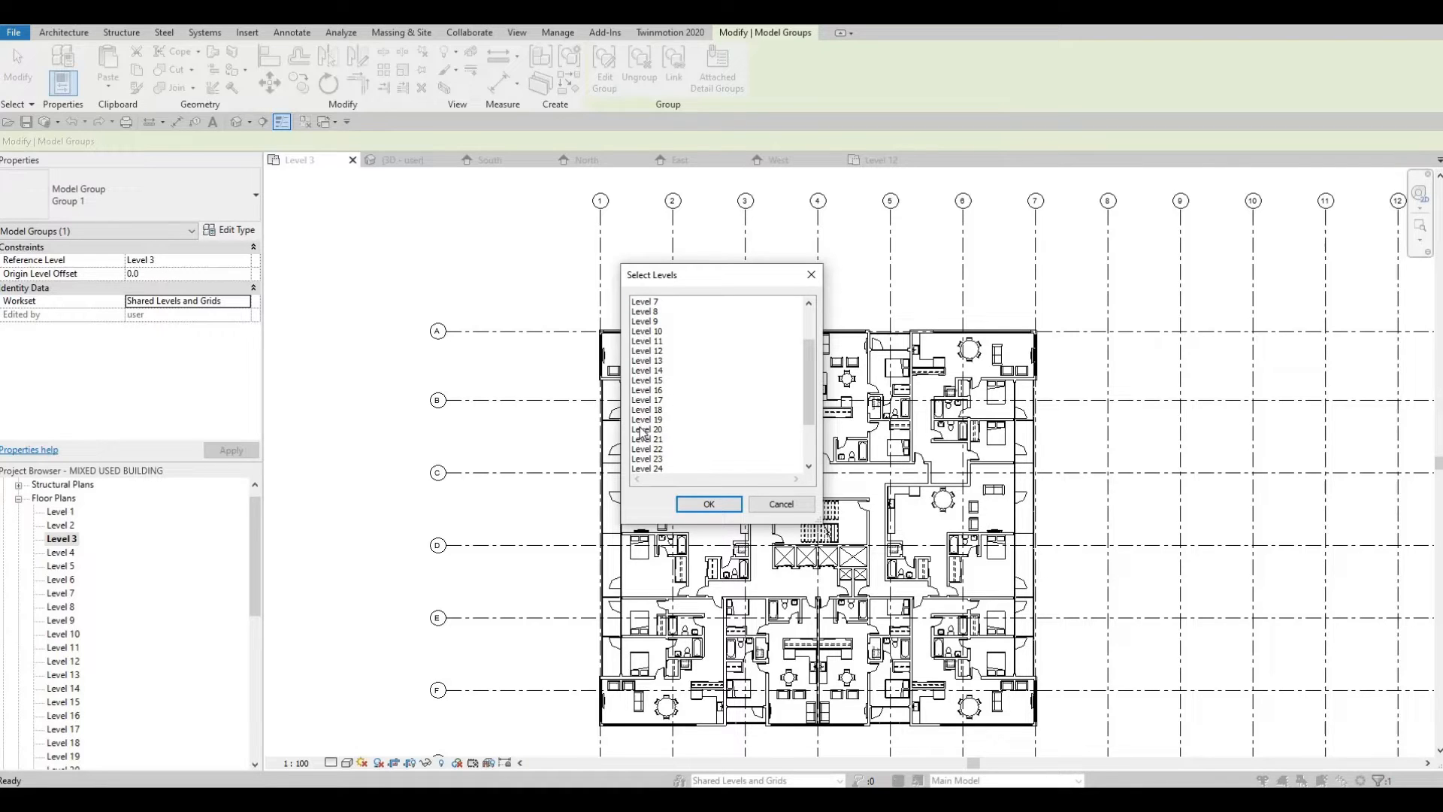
left_click(691, 430, "shift")
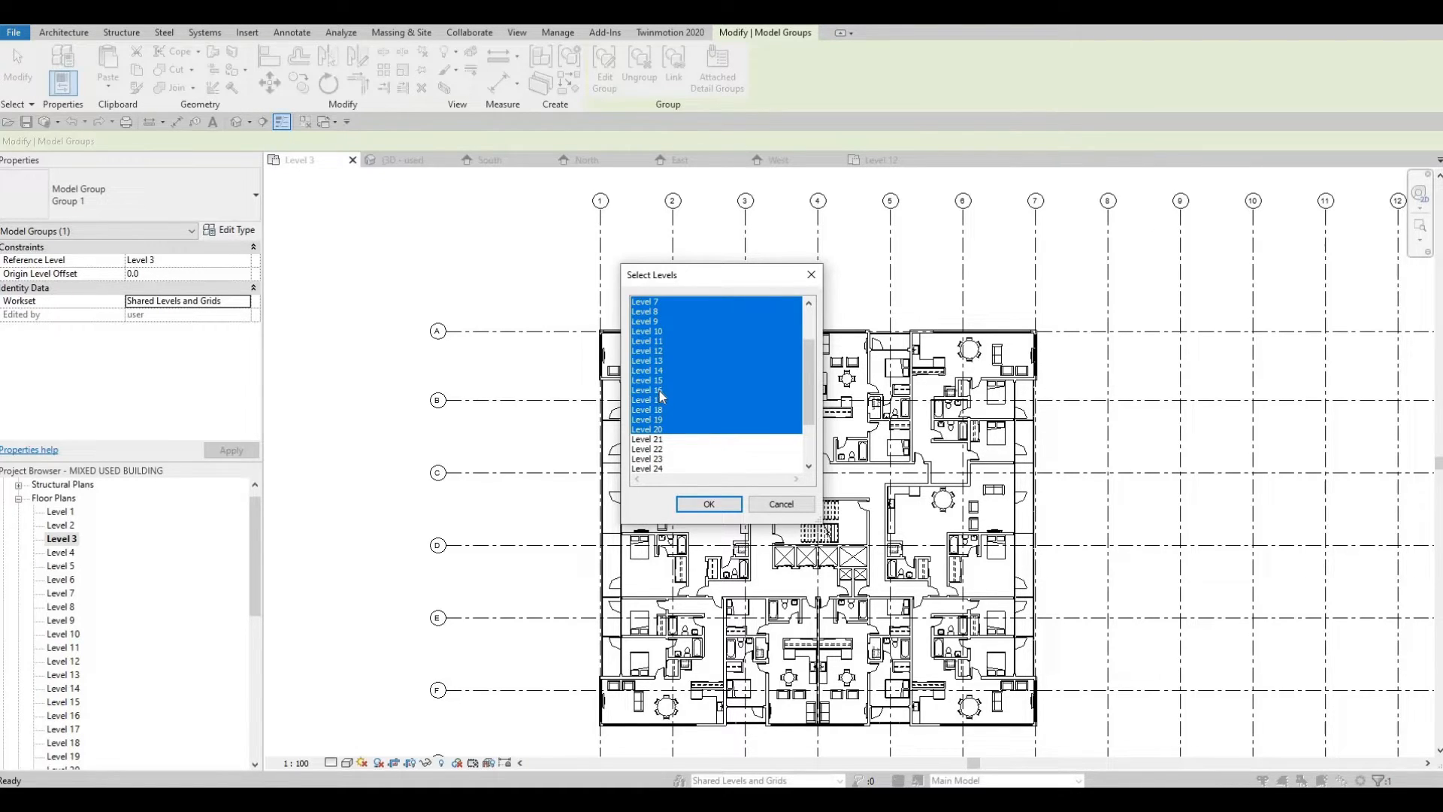
scroll(660, 390, "up", 2)
scroll(664, 385, "down", 4)
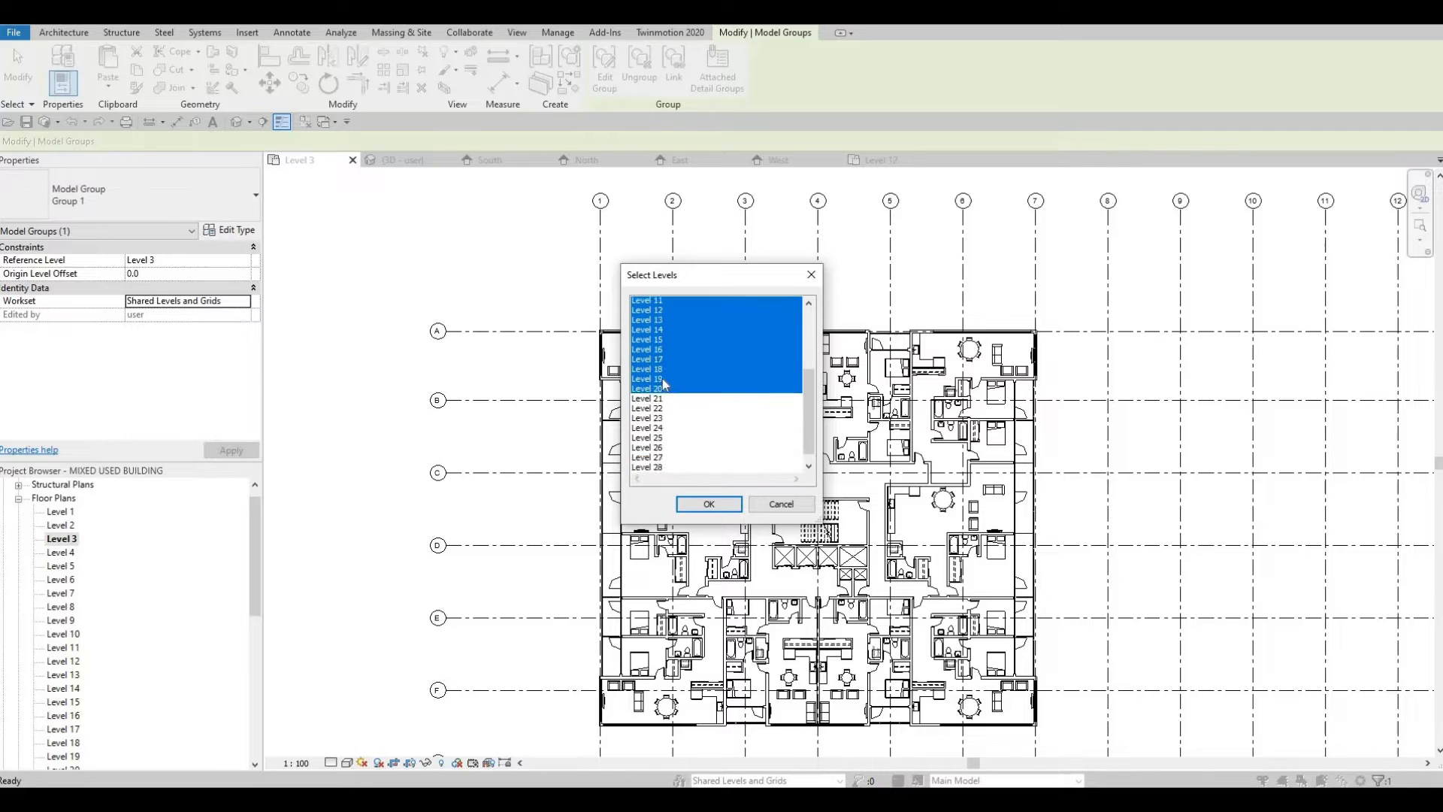
scroll(661, 380, "down", 1)
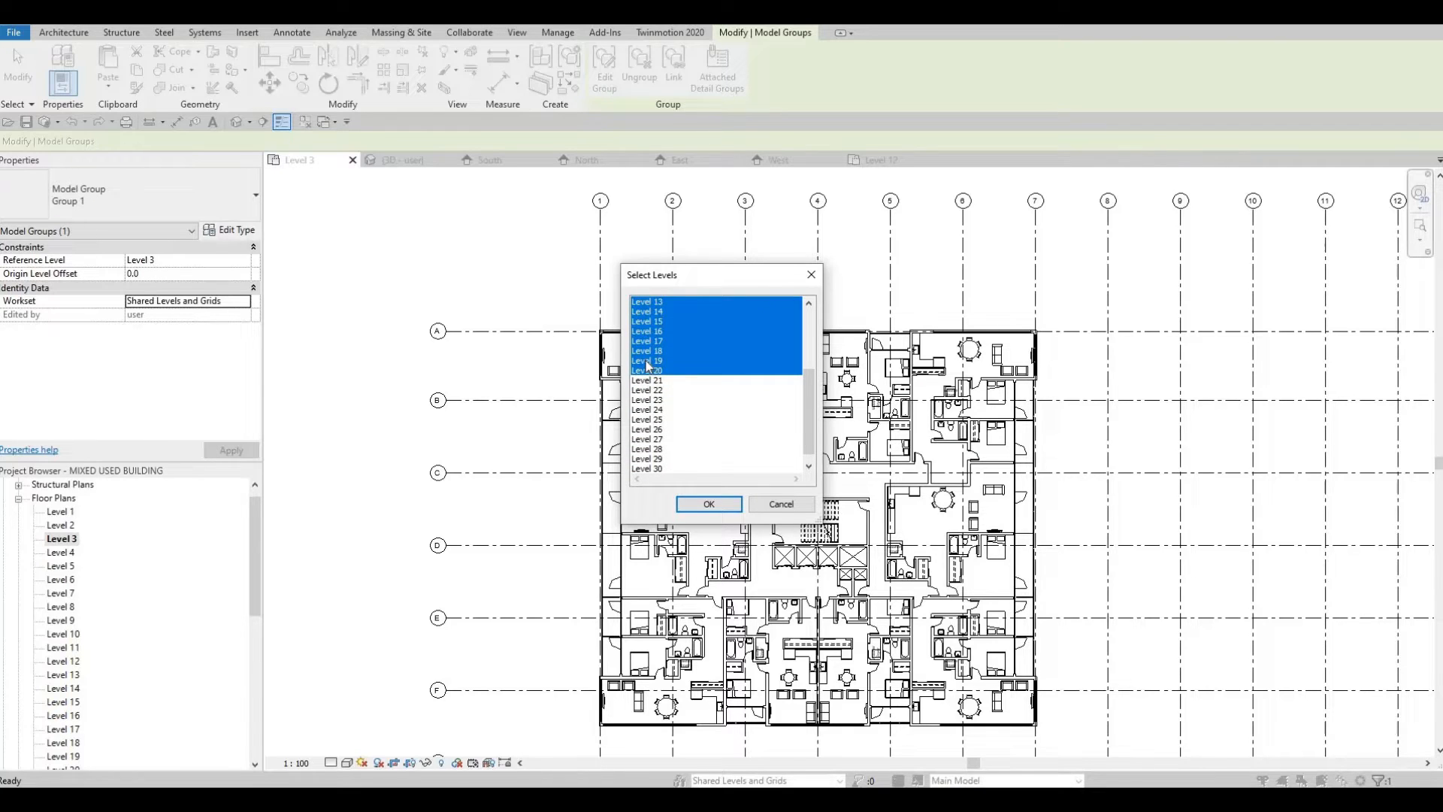
left_click(662, 371)
scroll(658, 353, "up", 6)
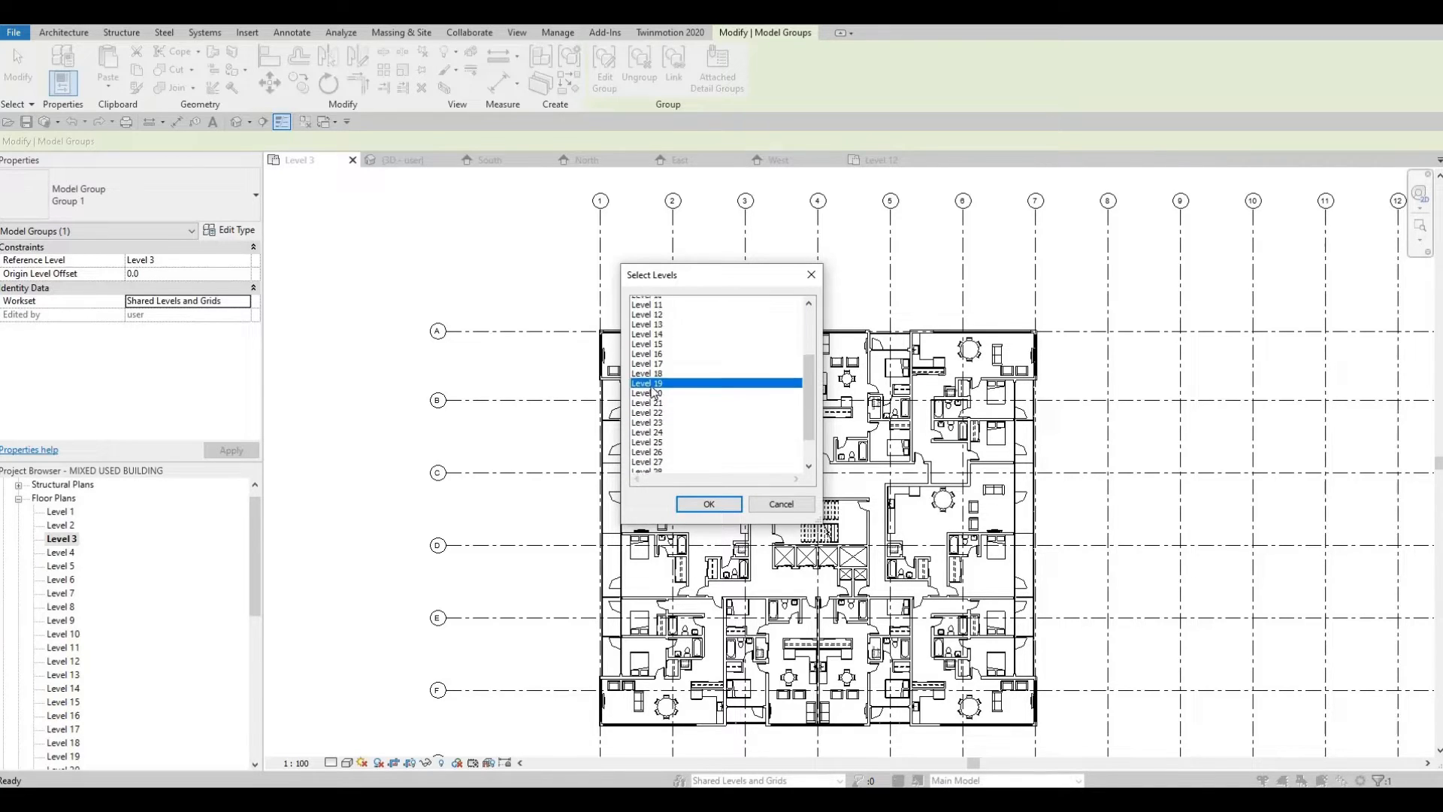
left_click(653, 331, "shift")
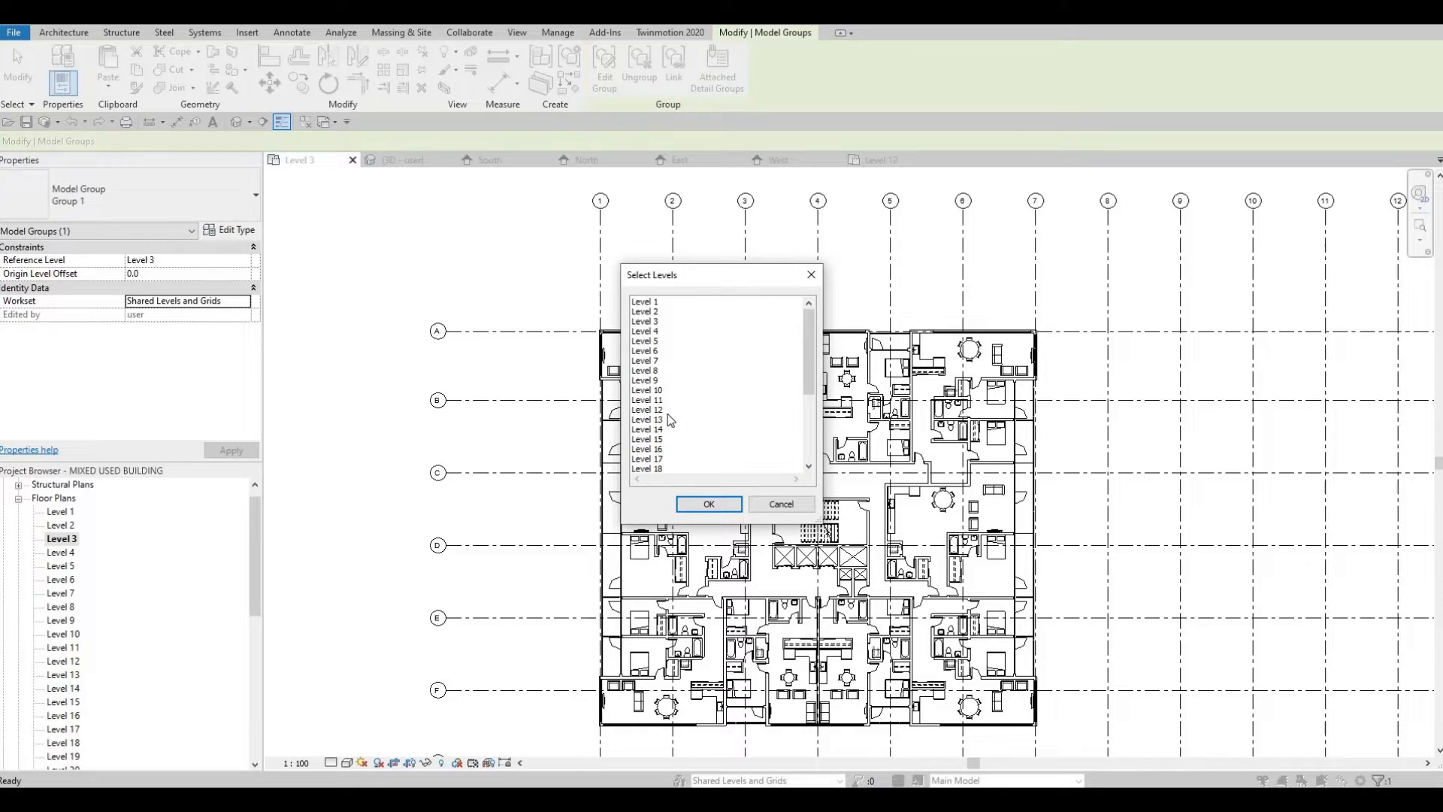
scroll(662, 421, "down", 3)
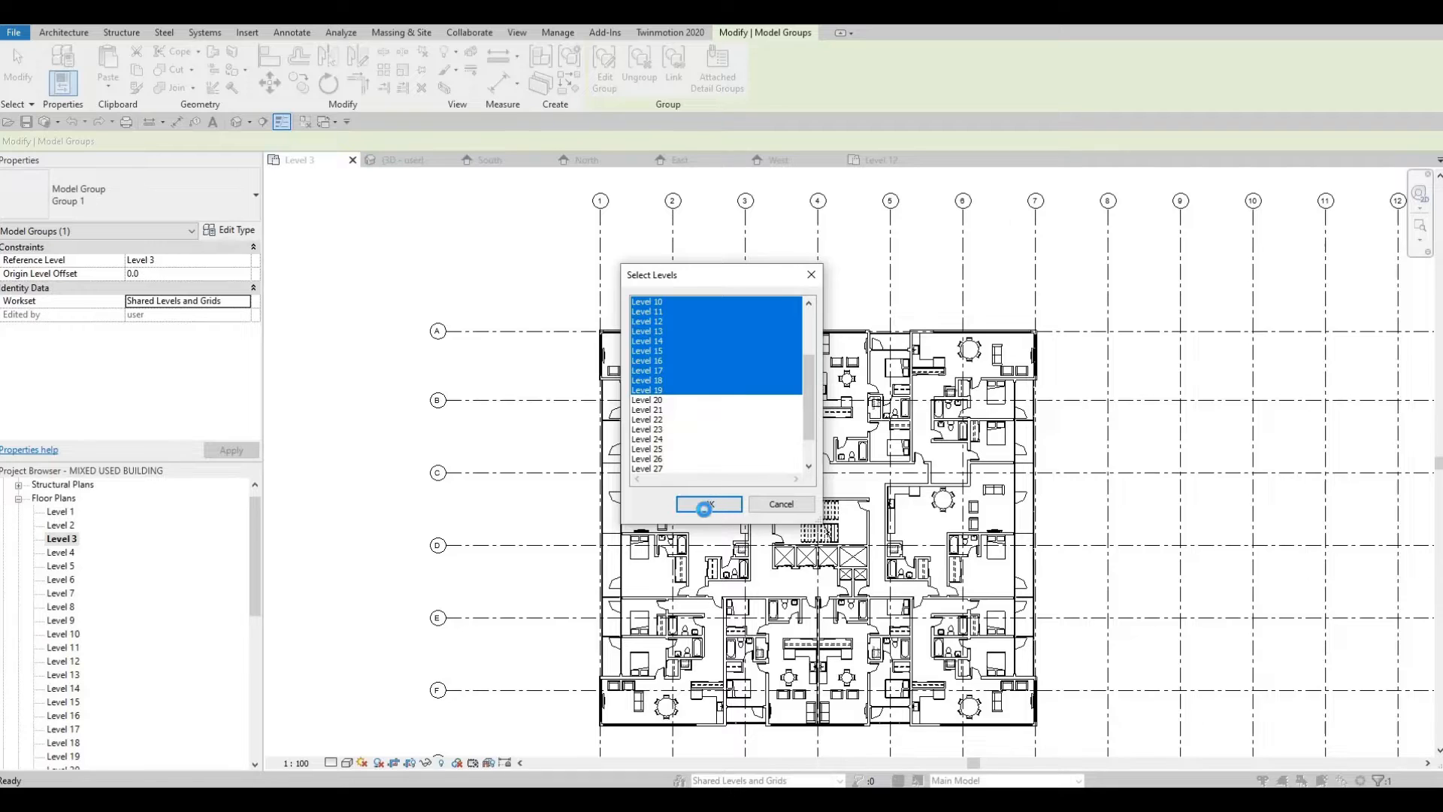
left_click(718, 508)
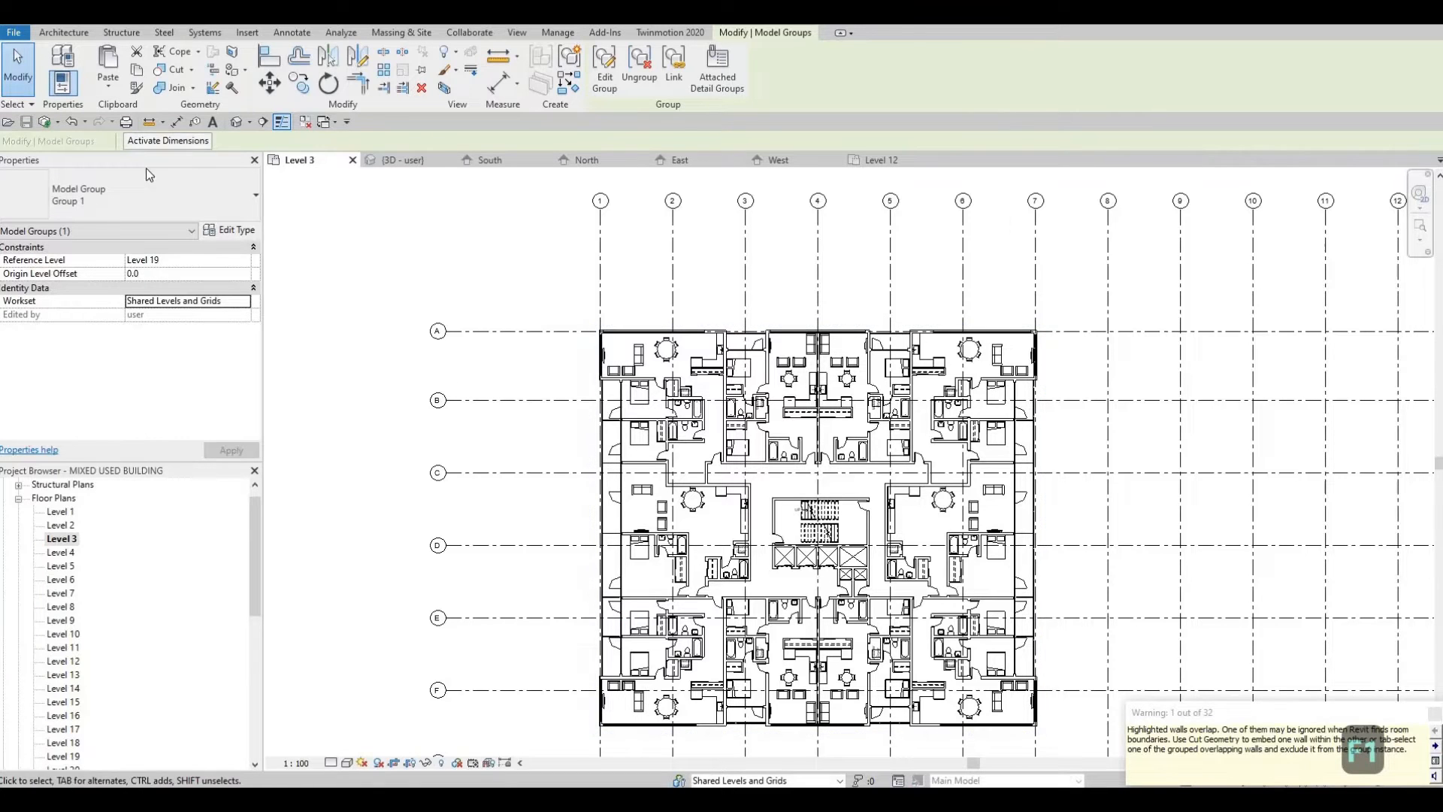
Step: Open the default 3D view and examine the stacked floors of the tower
left_click(235, 122)
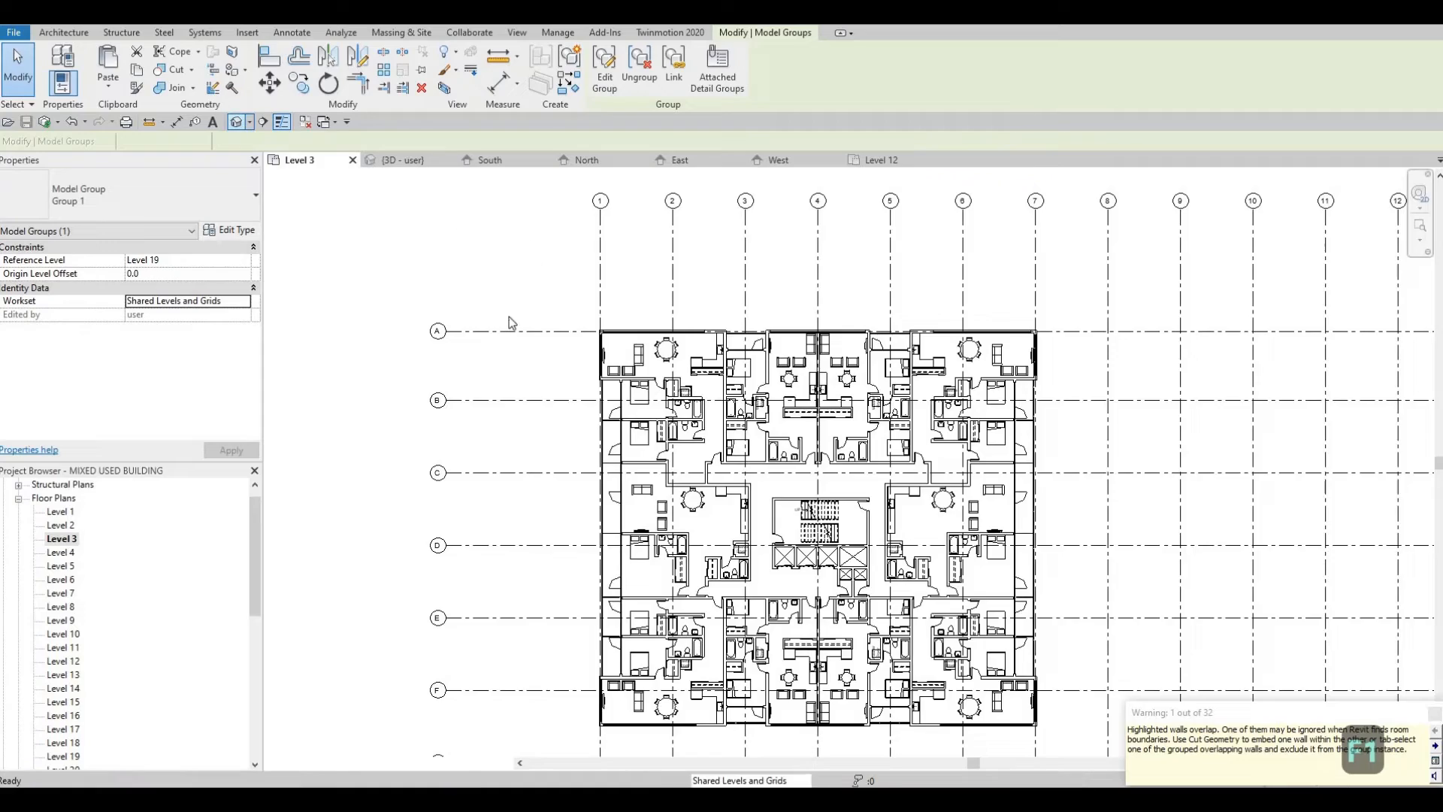
key("Escape")
scroll(681, 444, "down", 4)
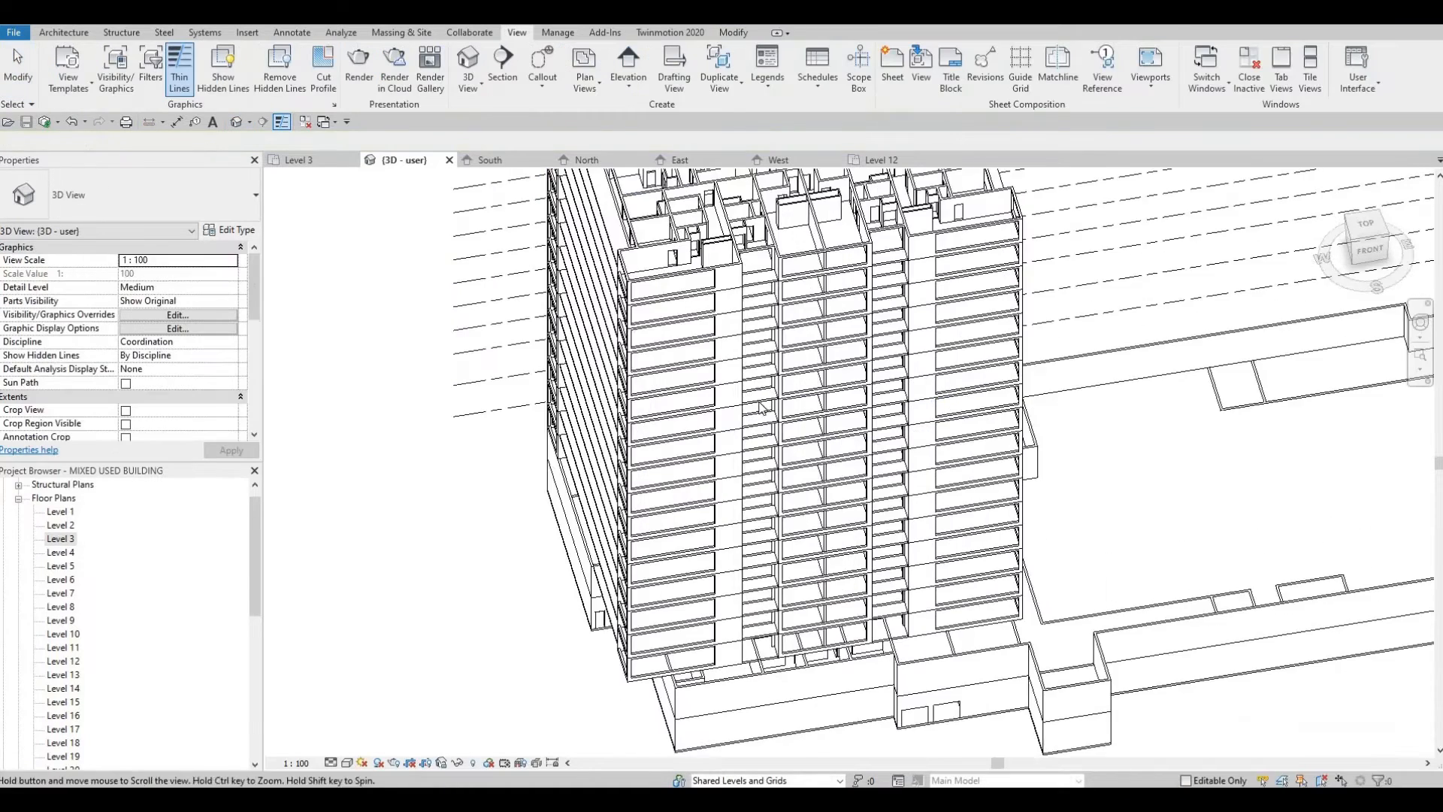
scroll(744, 498, "down", 2)
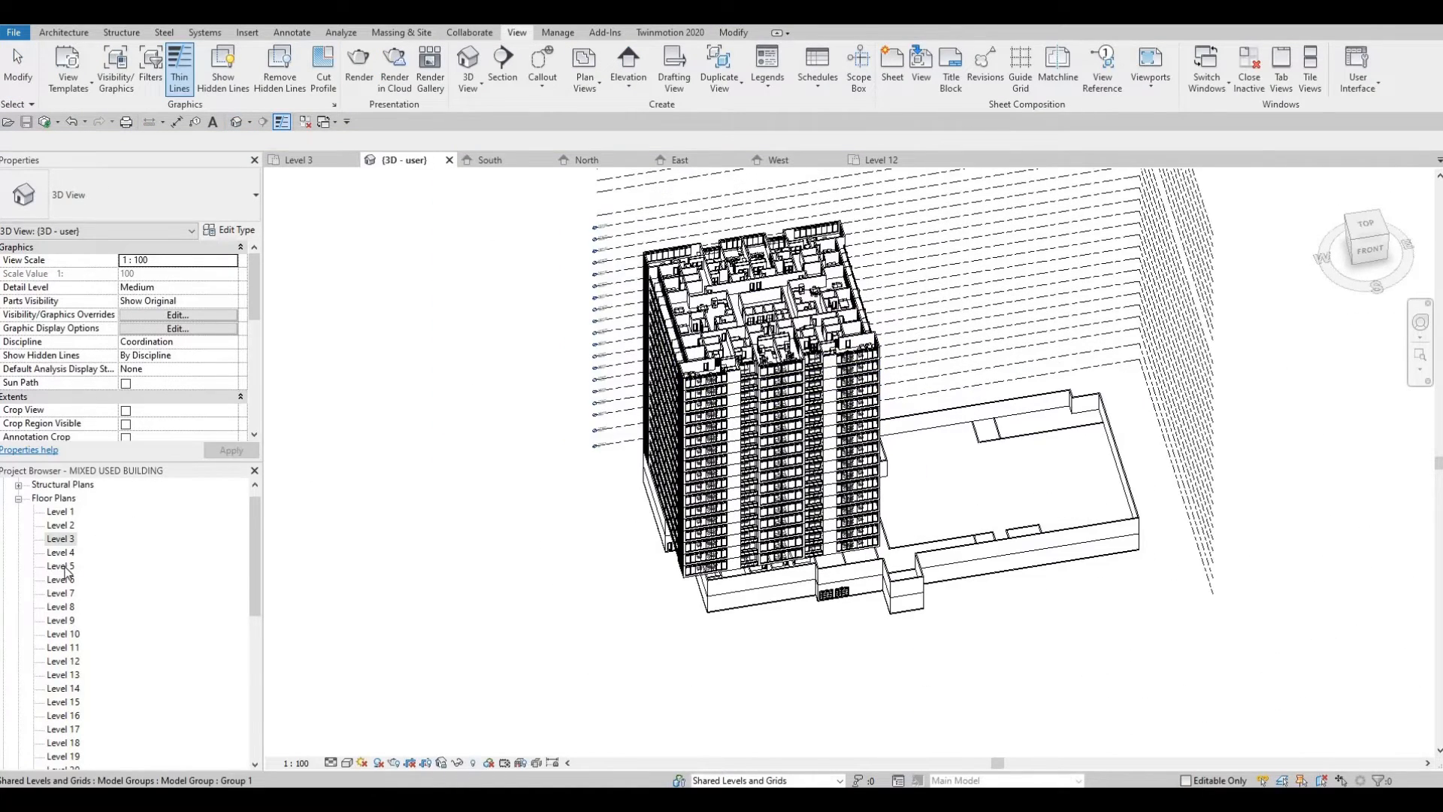
Step: Open the South elevation and examine which level lines above the tower still lack the typical floor group
scroll(86, 715, "down", 8)
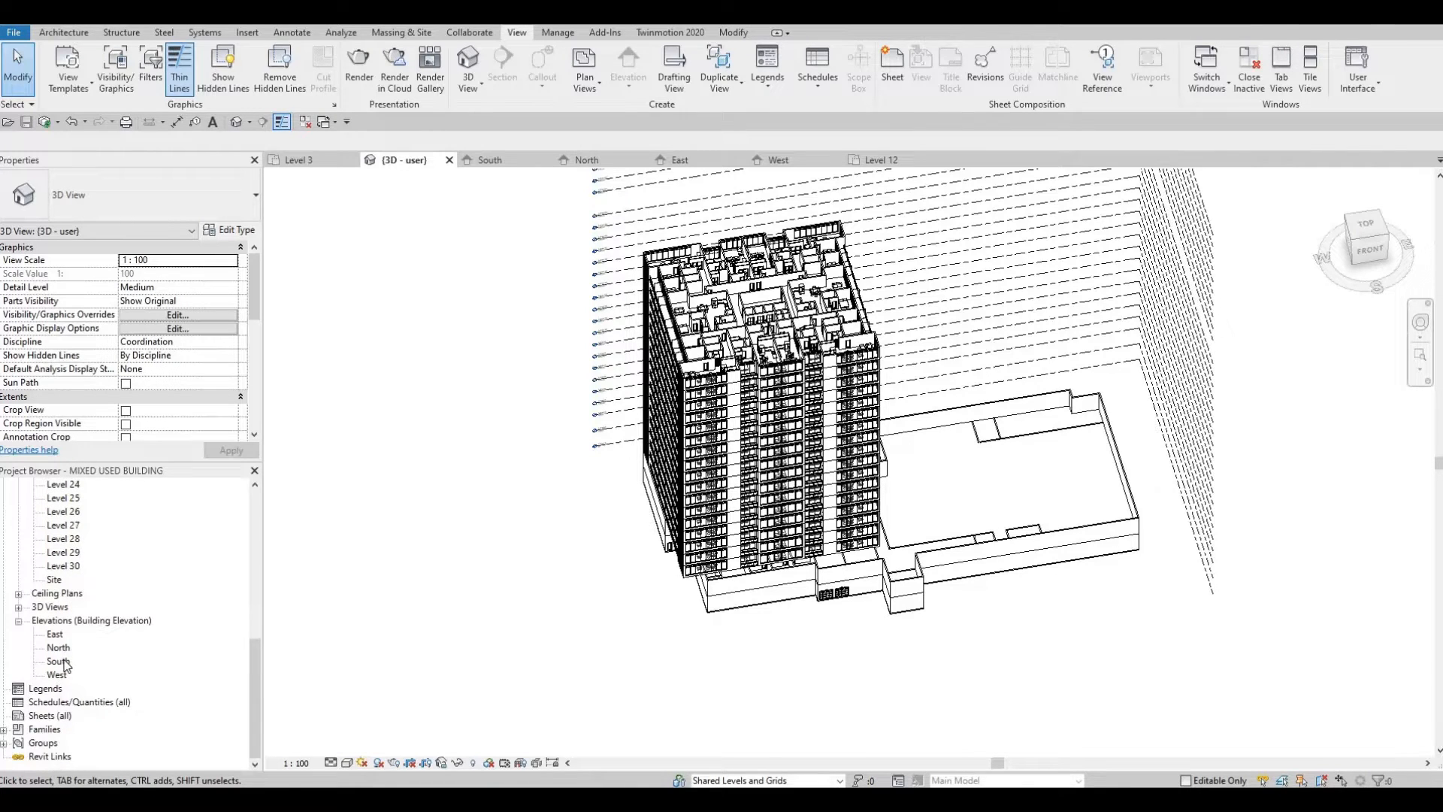
left_click(59, 661)
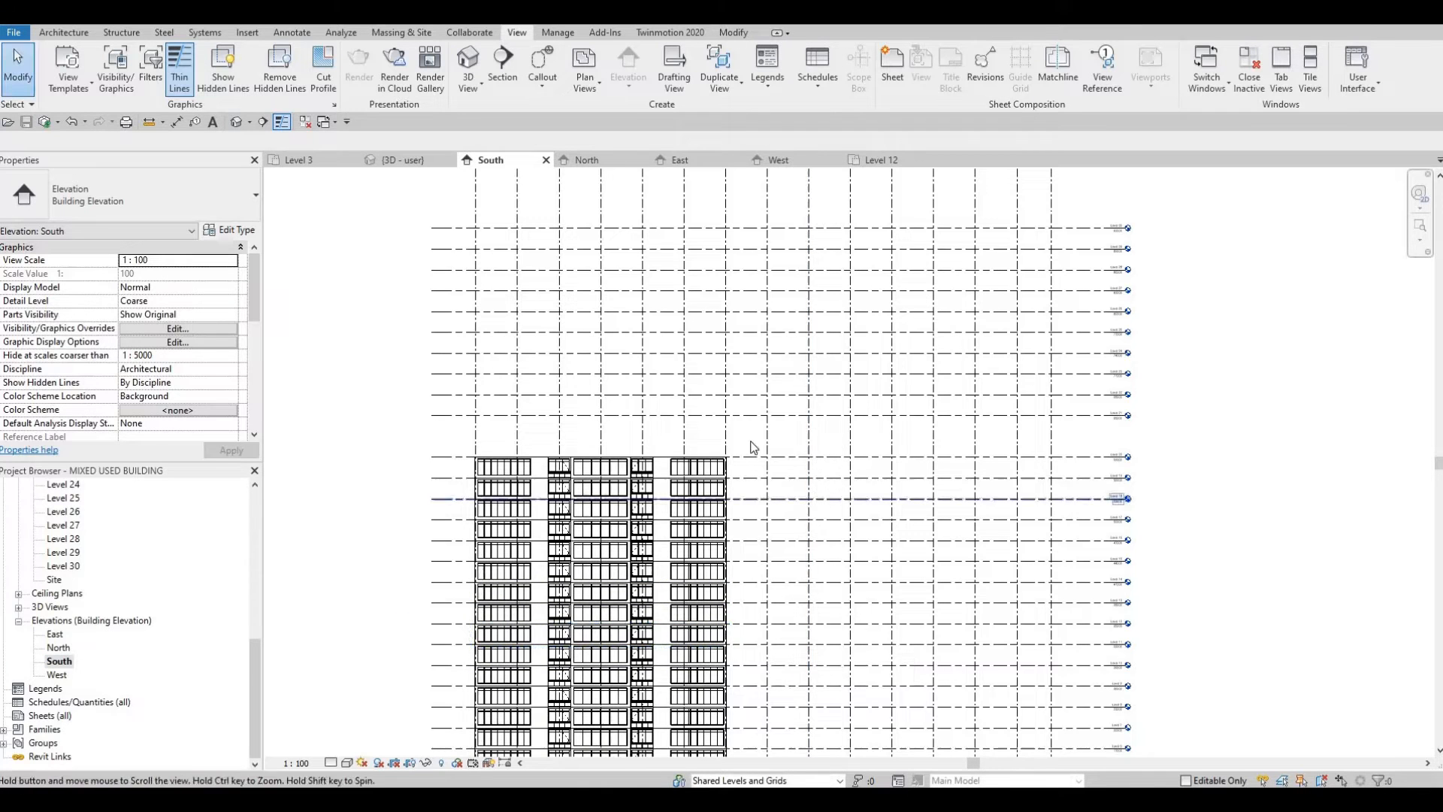
scroll(767, 403, "up", 3)
scroll(741, 405, "up", 2)
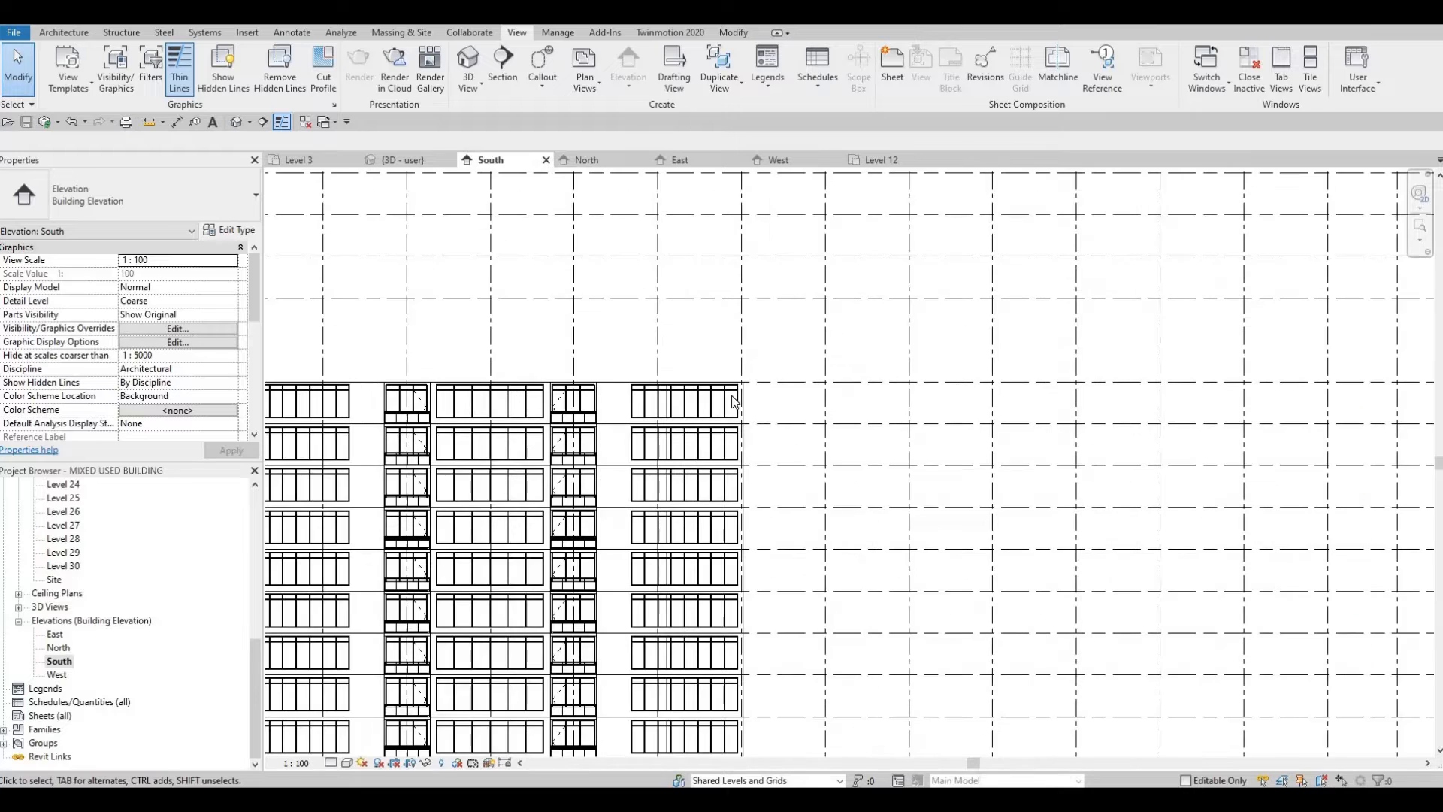
scroll(730, 412, "down", 3)
scroll(733, 462, "down", 2)
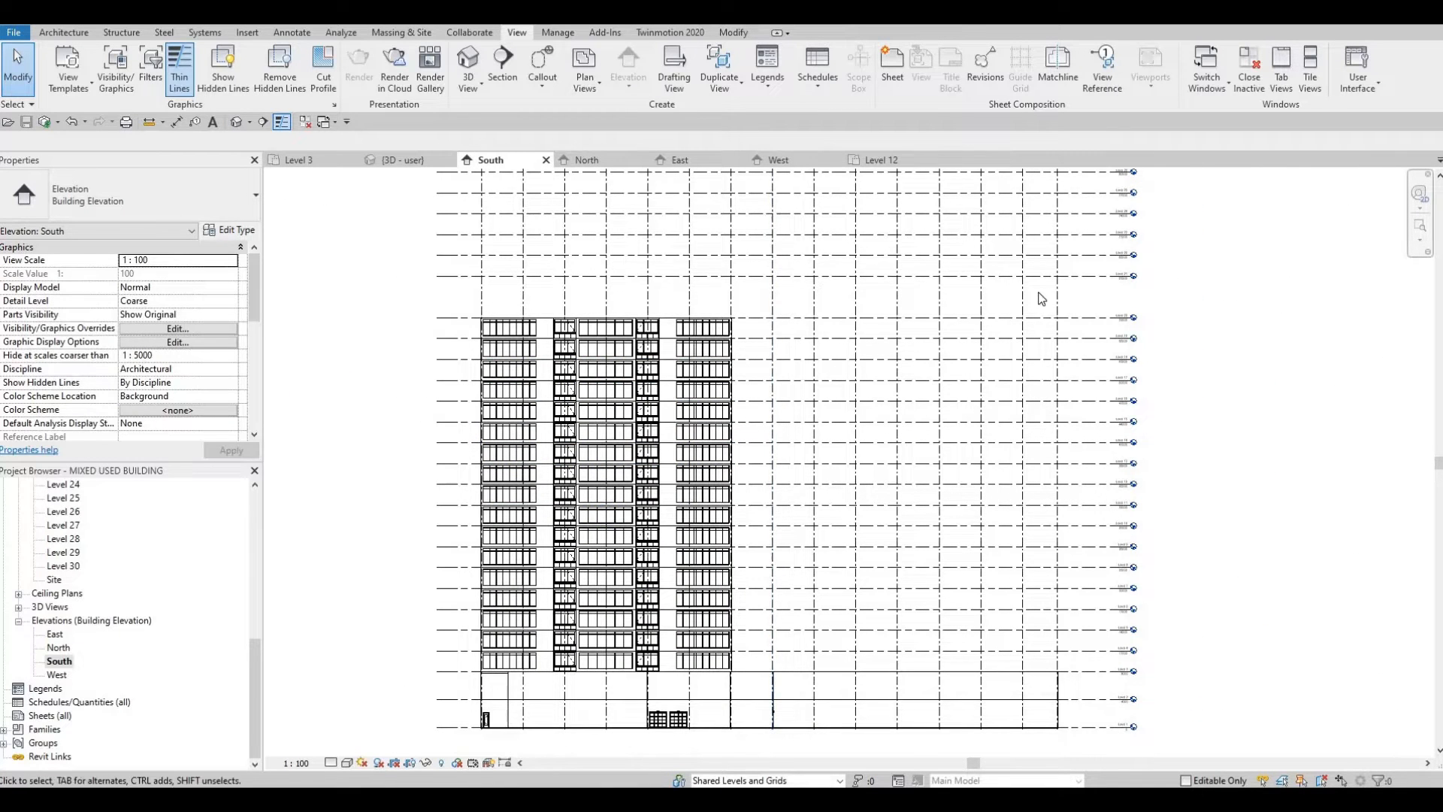
scroll(1157, 315, "up", 2)
scroll(1157, 313, "up", 5)
middle_click_drag(1110, 372, 1090, 462)
scroll(1088, 457, "down", 3)
middle_click_drag(1013, 402, 1022, 410)
scroll(1082, 414, "down", 4)
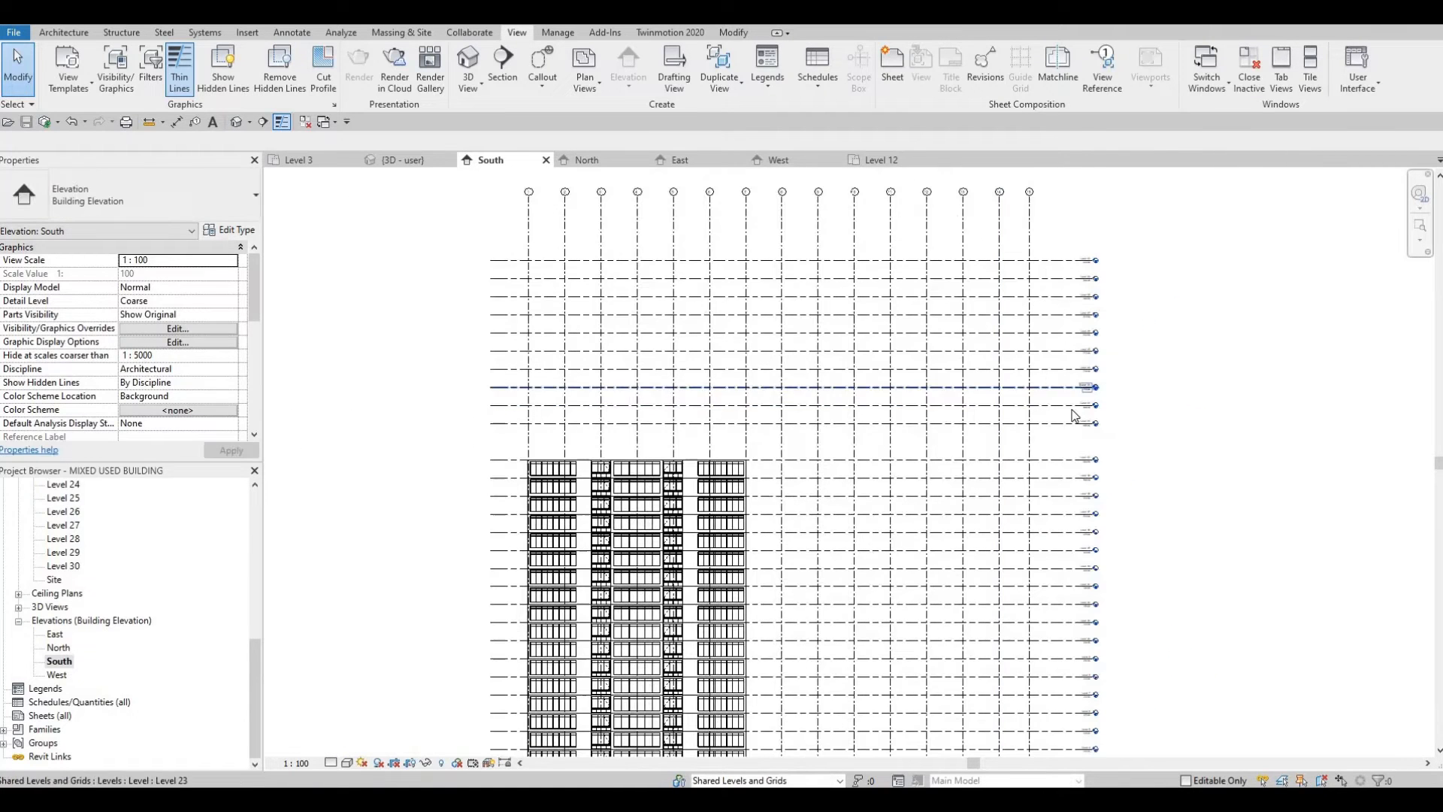
scroll(1097, 419, "up", 5)
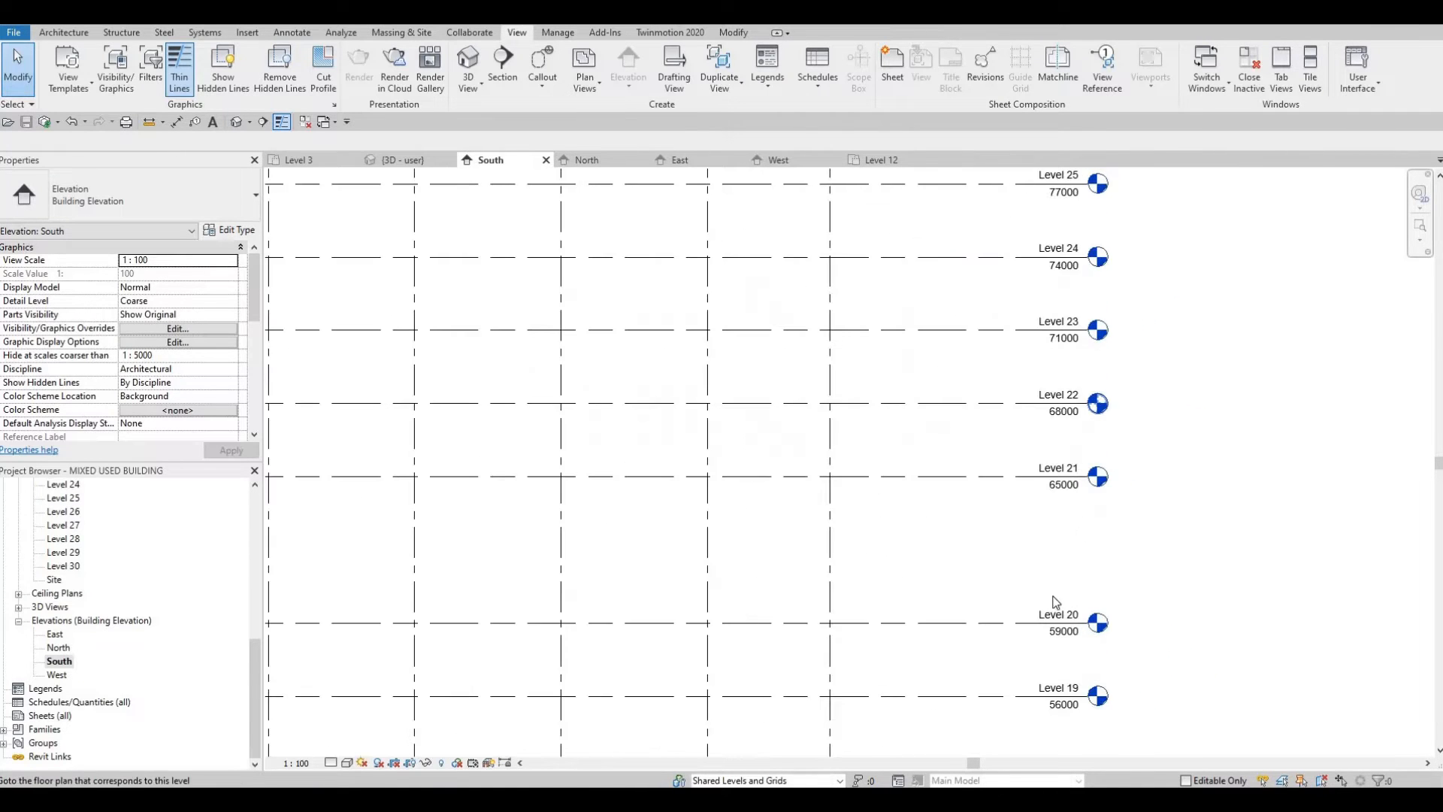
scroll(1037, 556, "down", 2)
scroll(1031, 590, "down", 2)
middle_click_drag(1037, 605, 1036, 639)
middle_click_drag(367, 641, 590, 439)
scroll(590, 439, "down", 1)
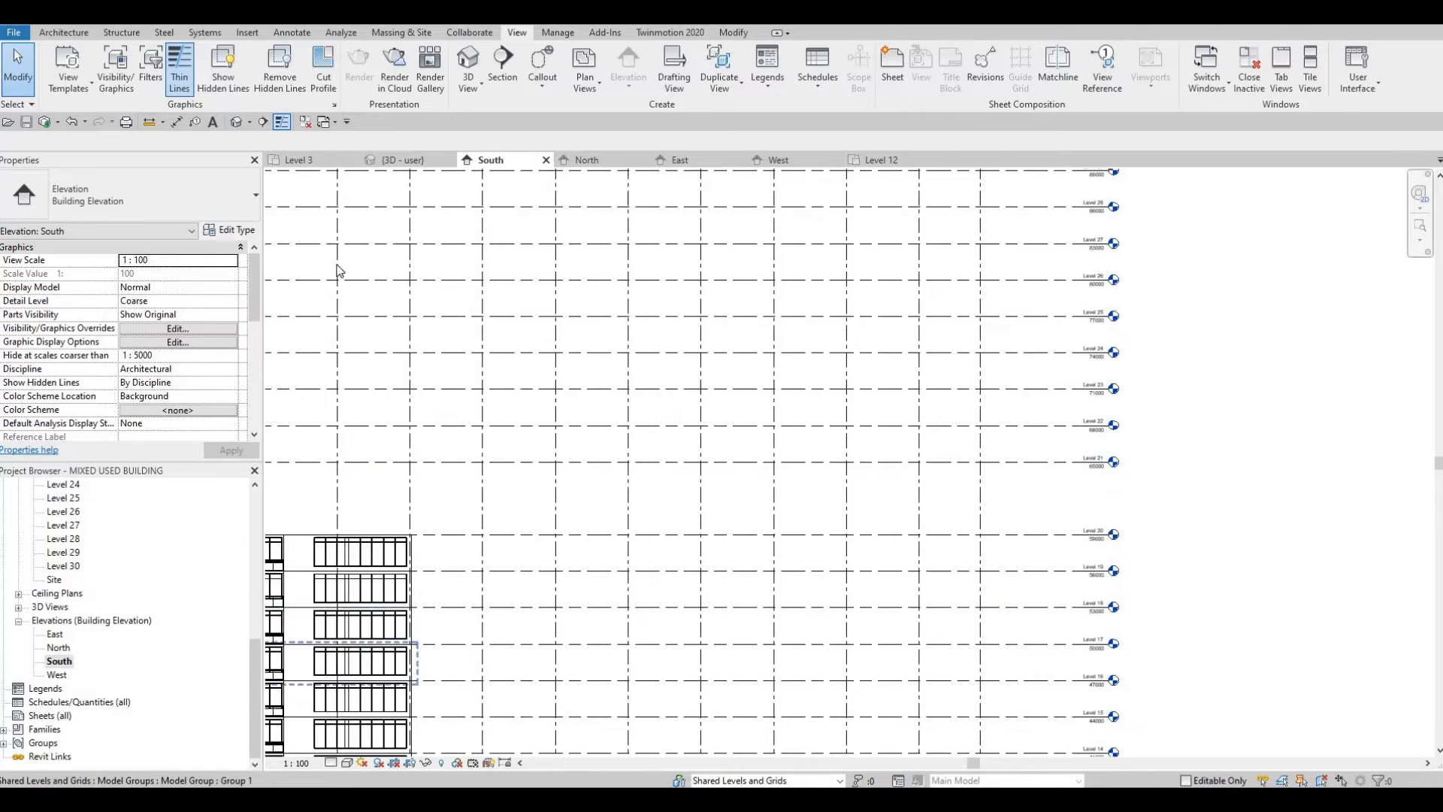
left_click(63, 32)
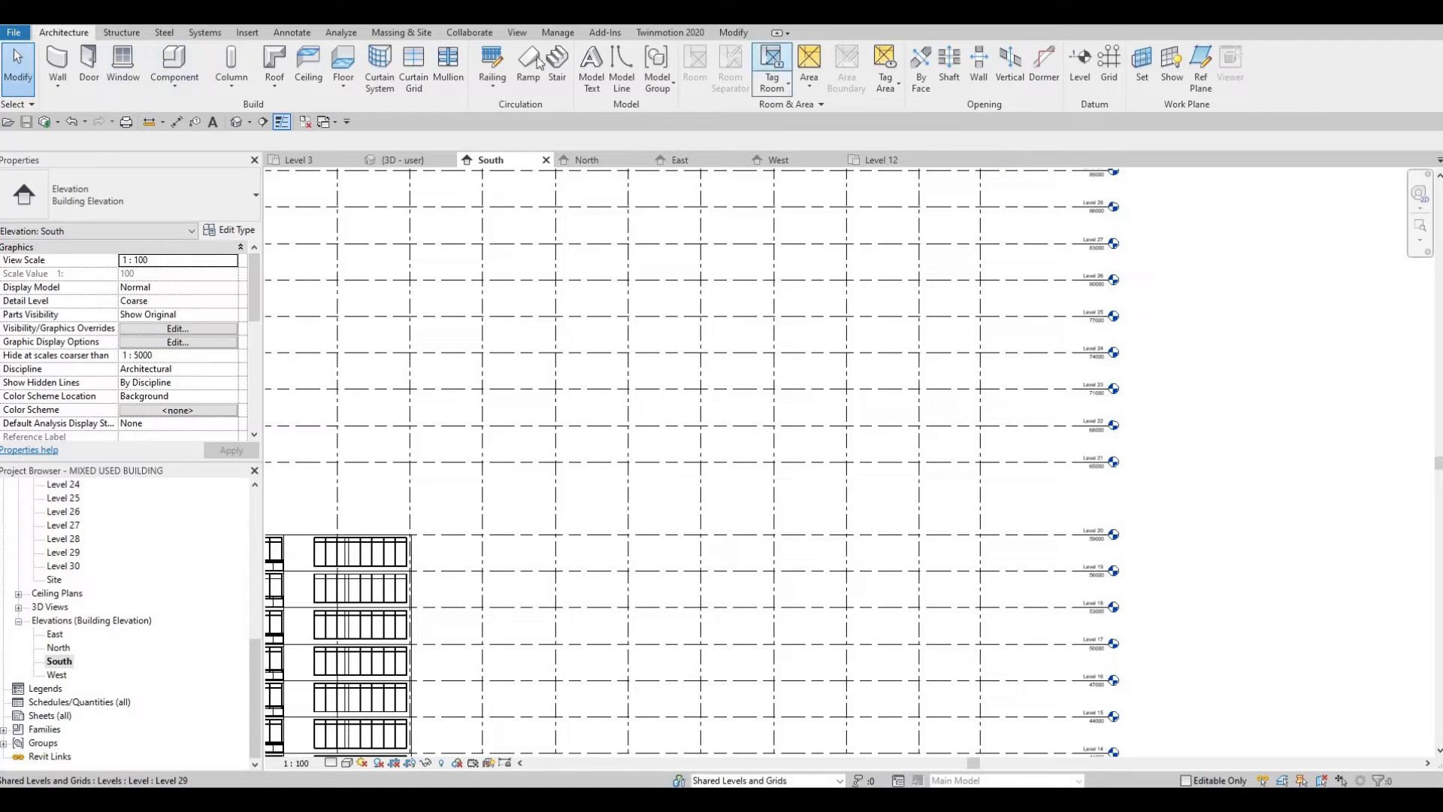
left_click(734, 33)
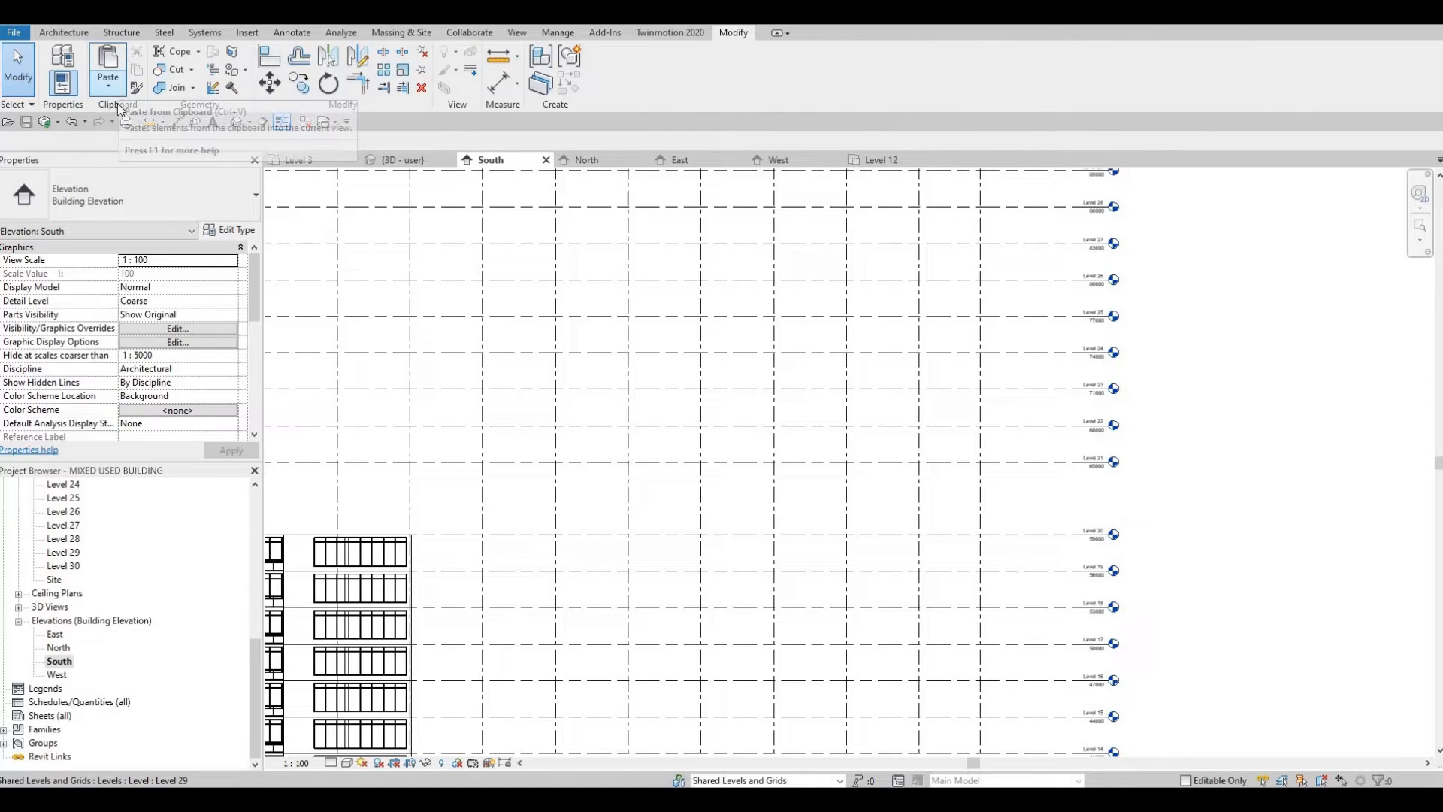
left_click(117, 91)
left_click(124, 144)
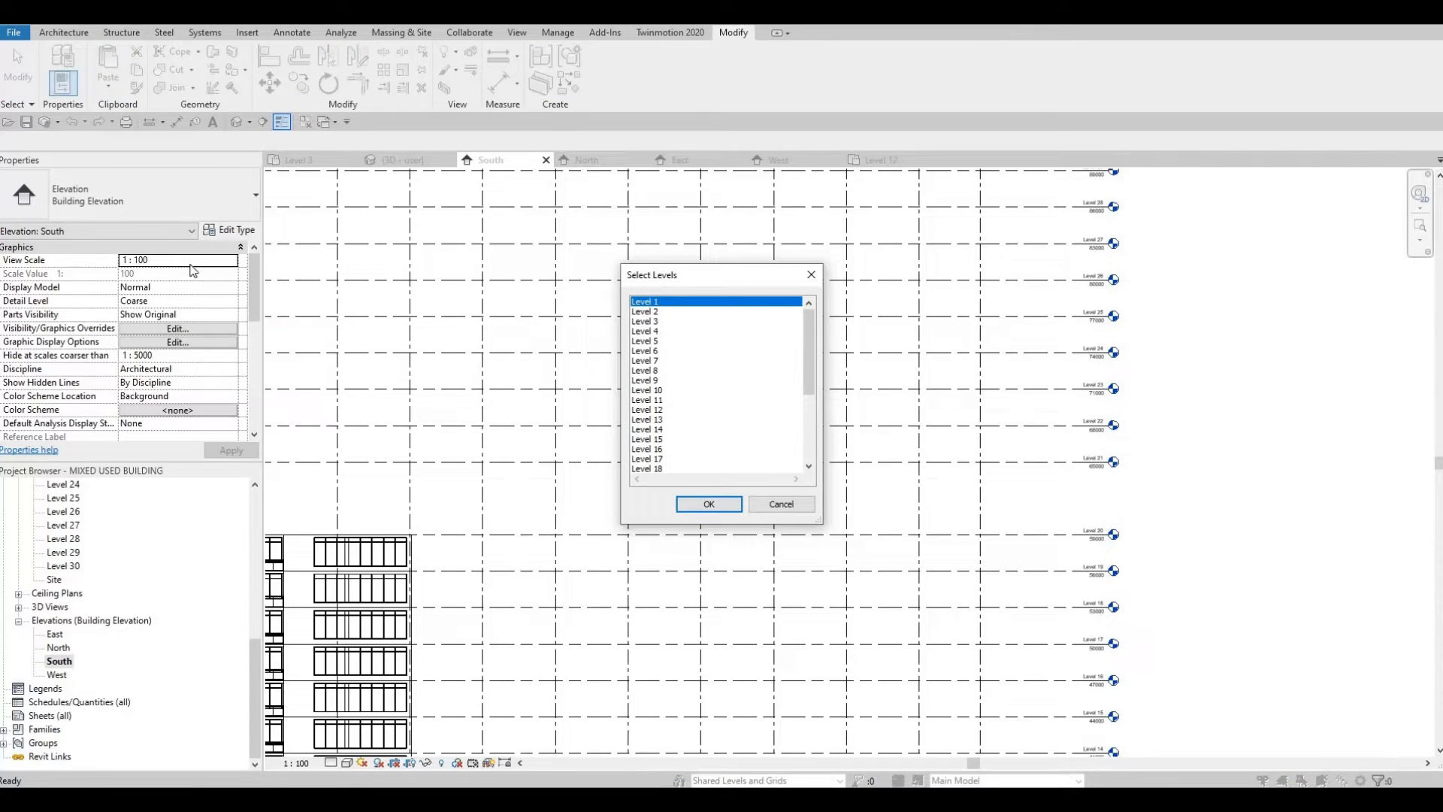
key("Escape")
key("Escape")
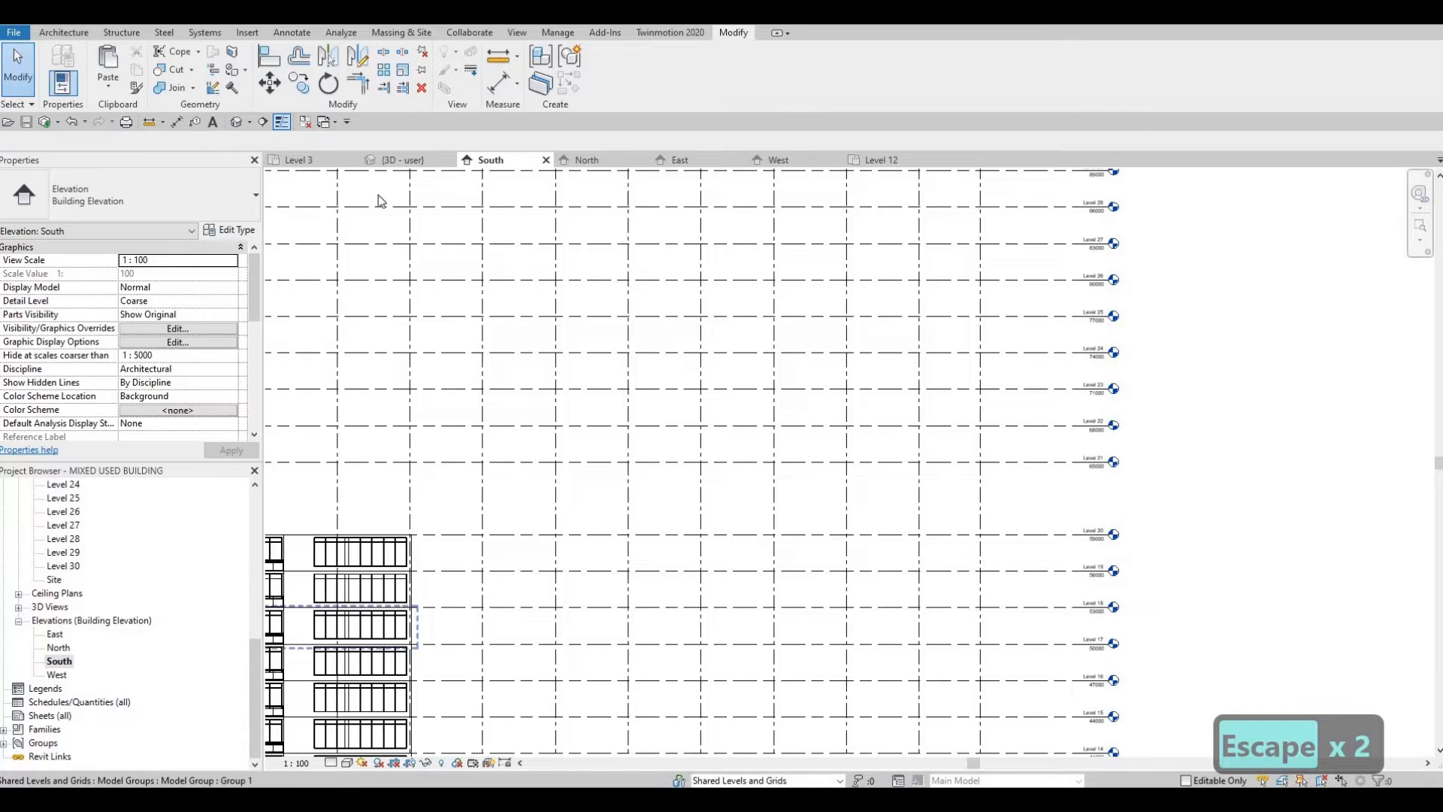
Step: From the Level 3 floor plan, paste the copied model group aligned to Levels 22 through 29
left_click(299, 159)
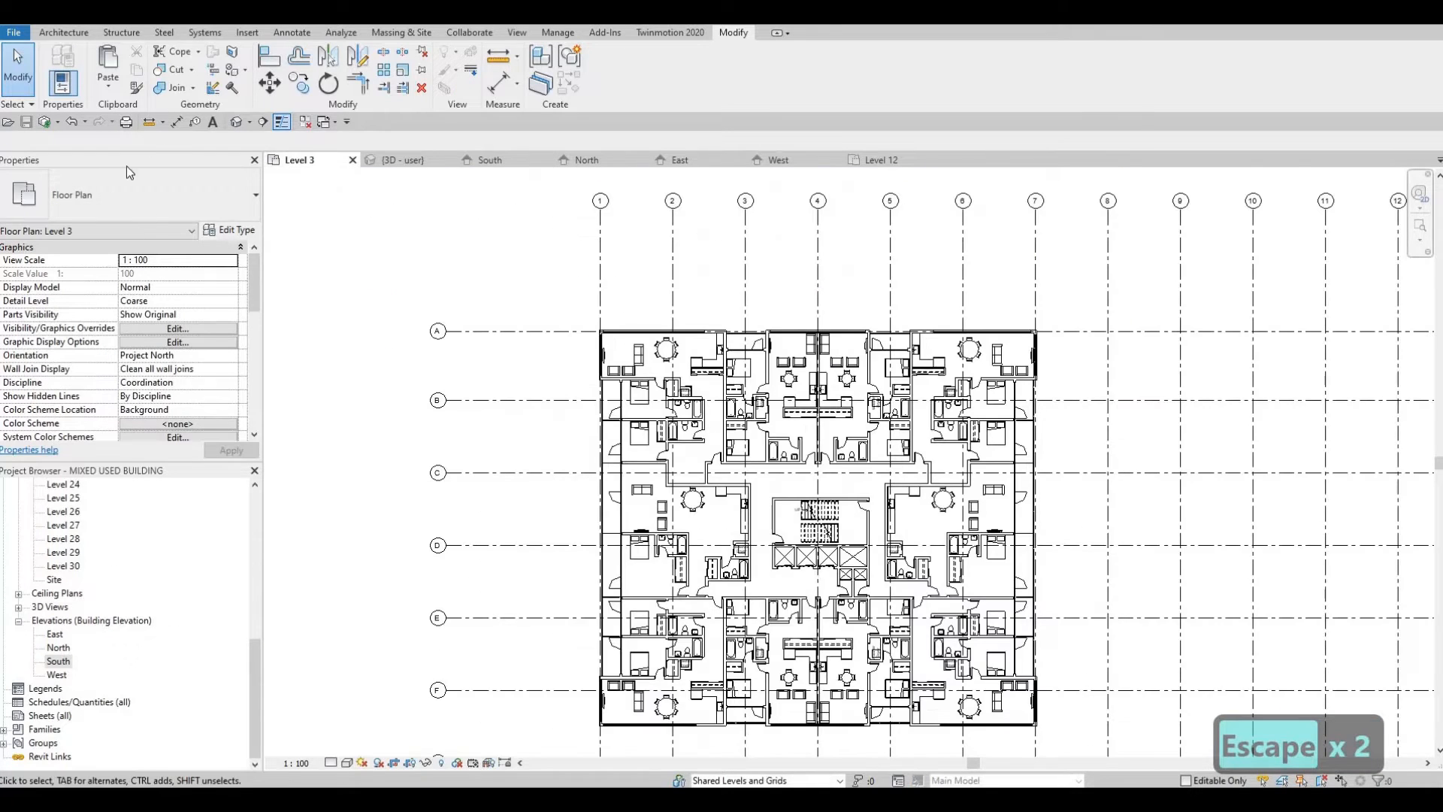
left_click(109, 87)
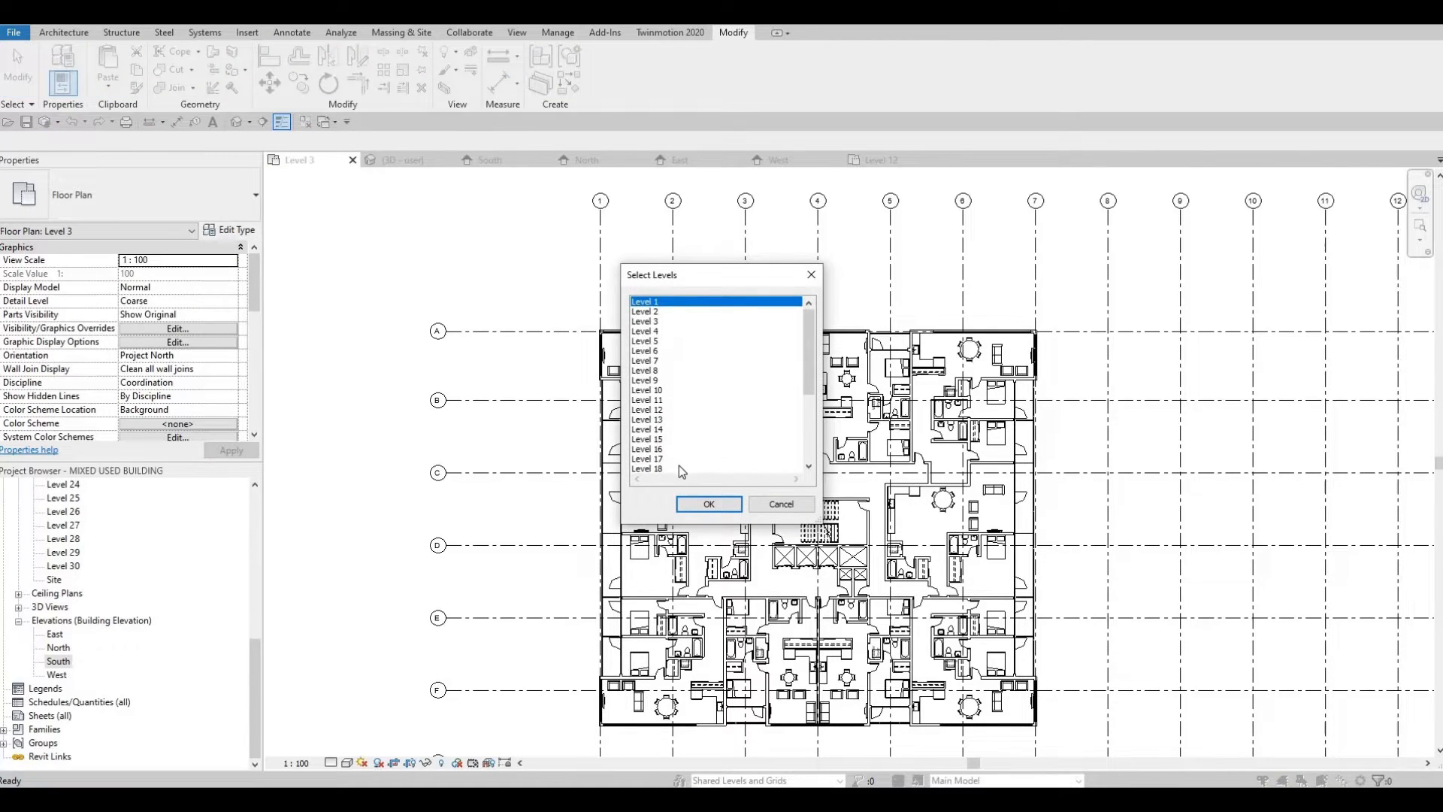
scroll(679, 466, "down", 5)
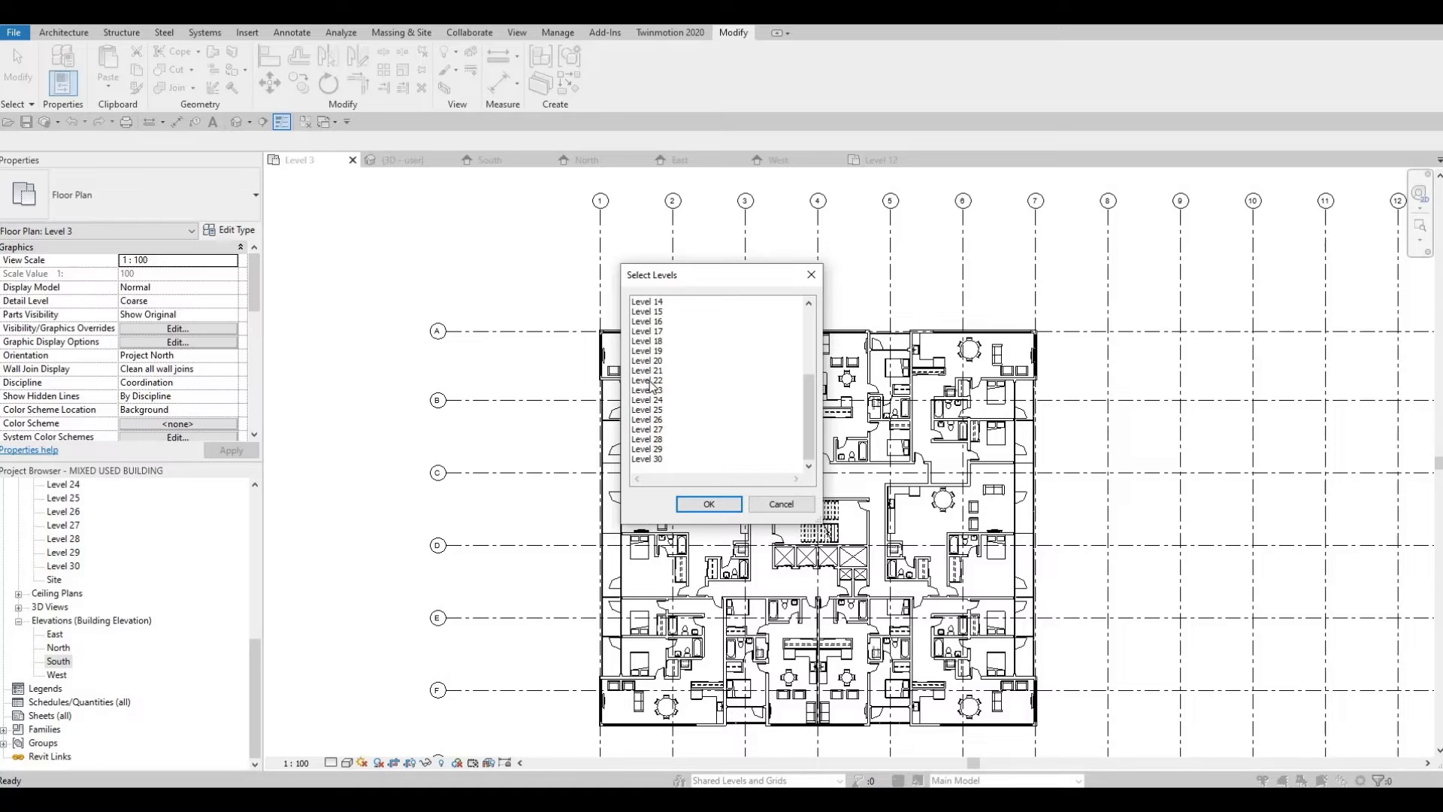
left_click(650, 449, "shift")
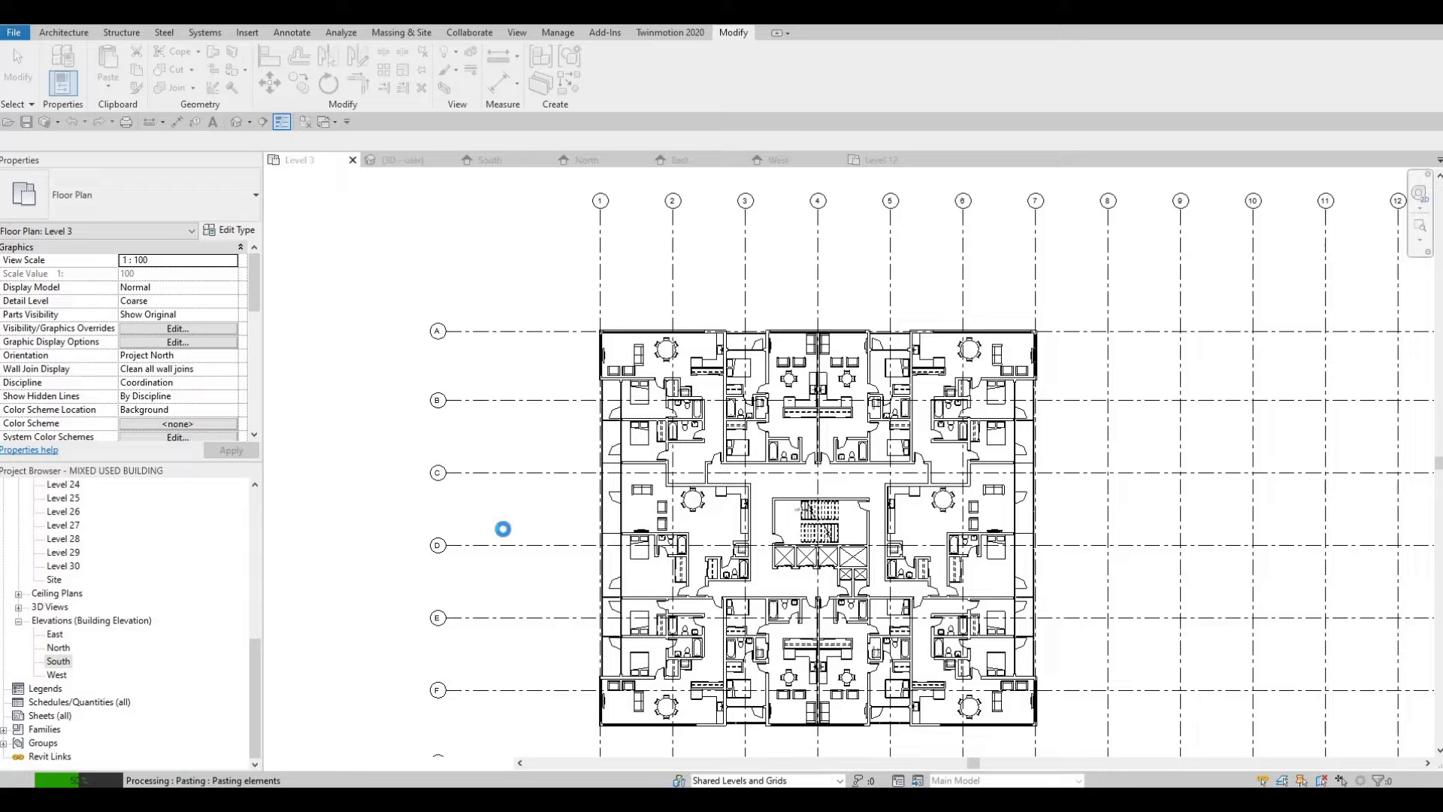
key("F1")
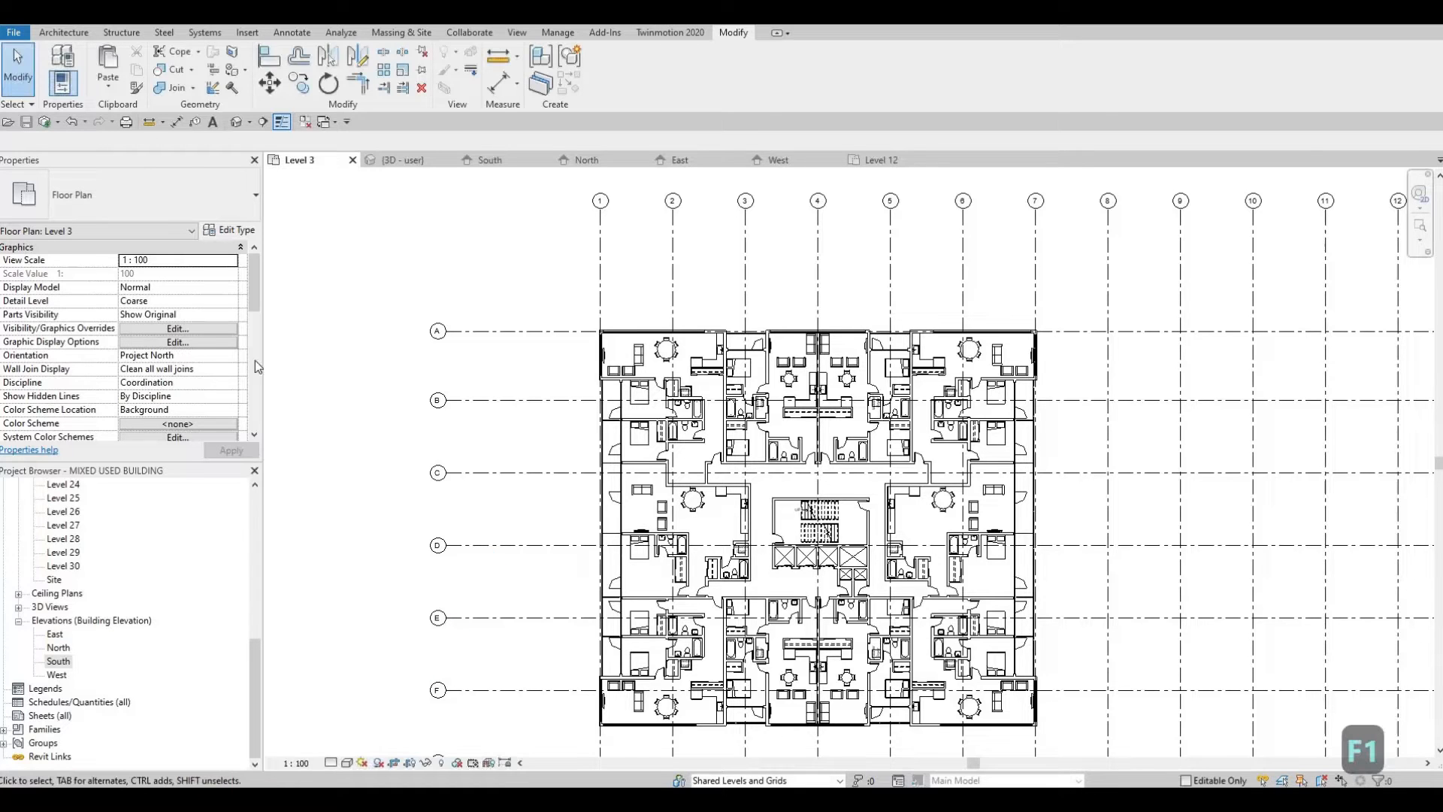
Step: Check the South elevation for gaps between the pasted floors and inspect the lowest upper group's reference level
left_click(499, 160)
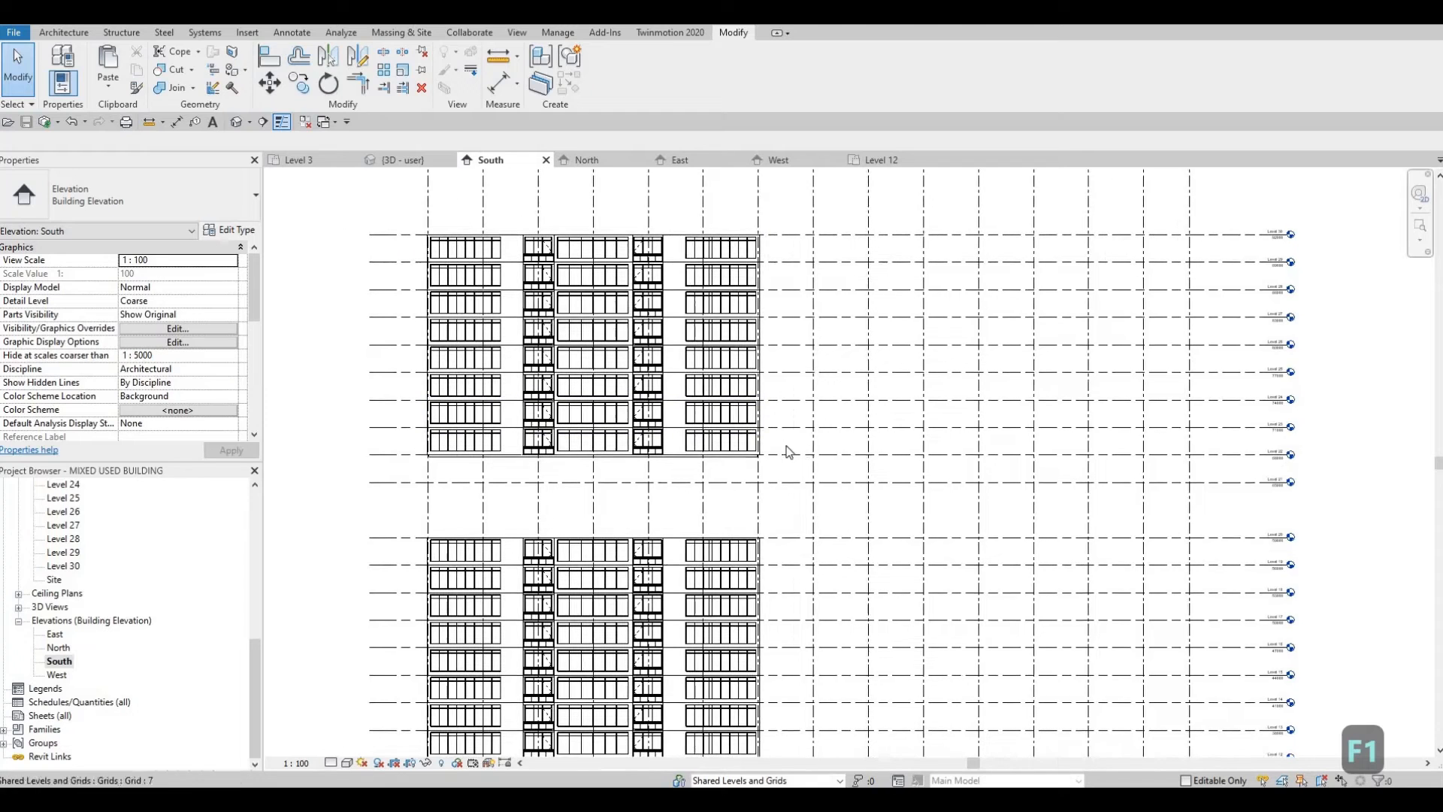
middle_click_drag(786, 451, 805, 452)
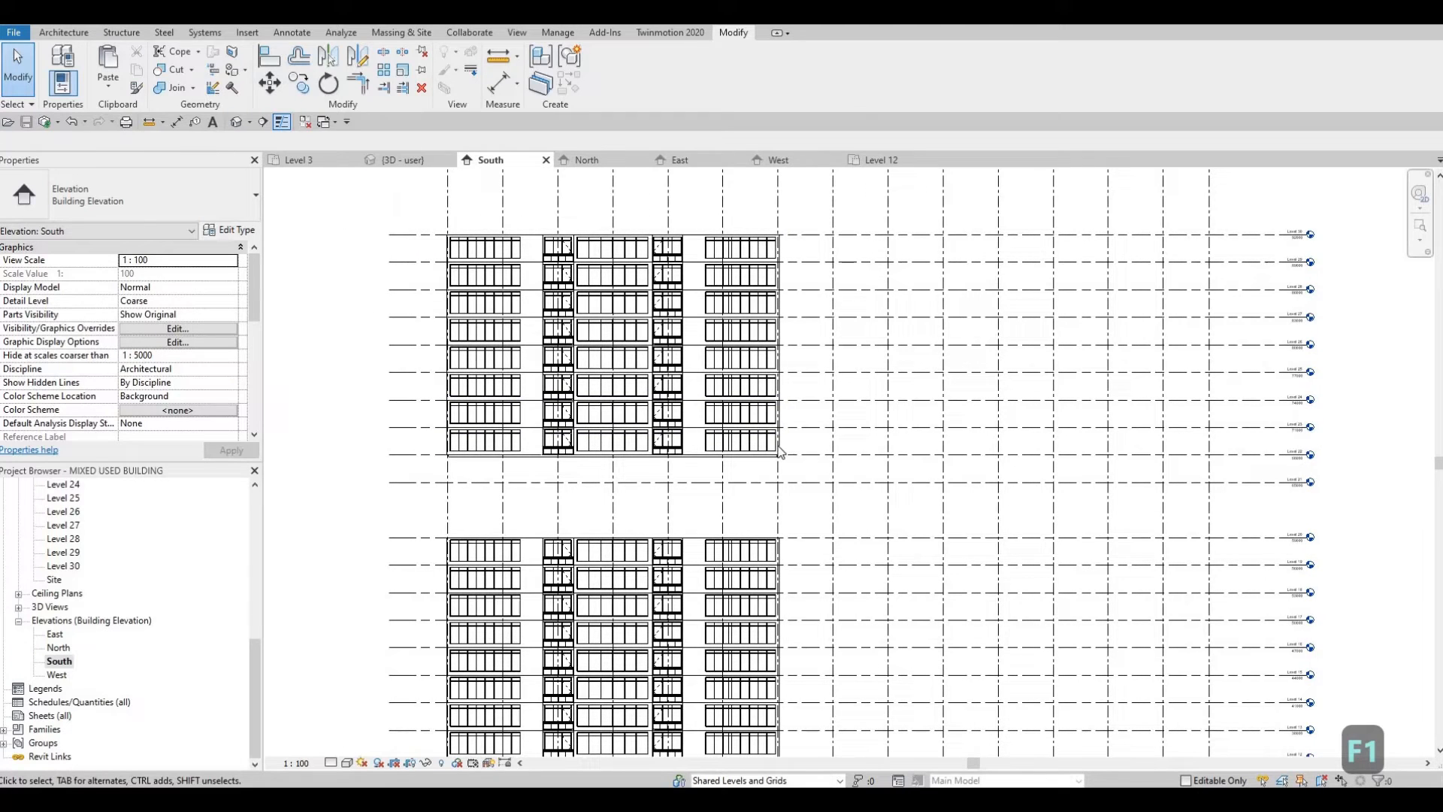
left_click(487, 412)
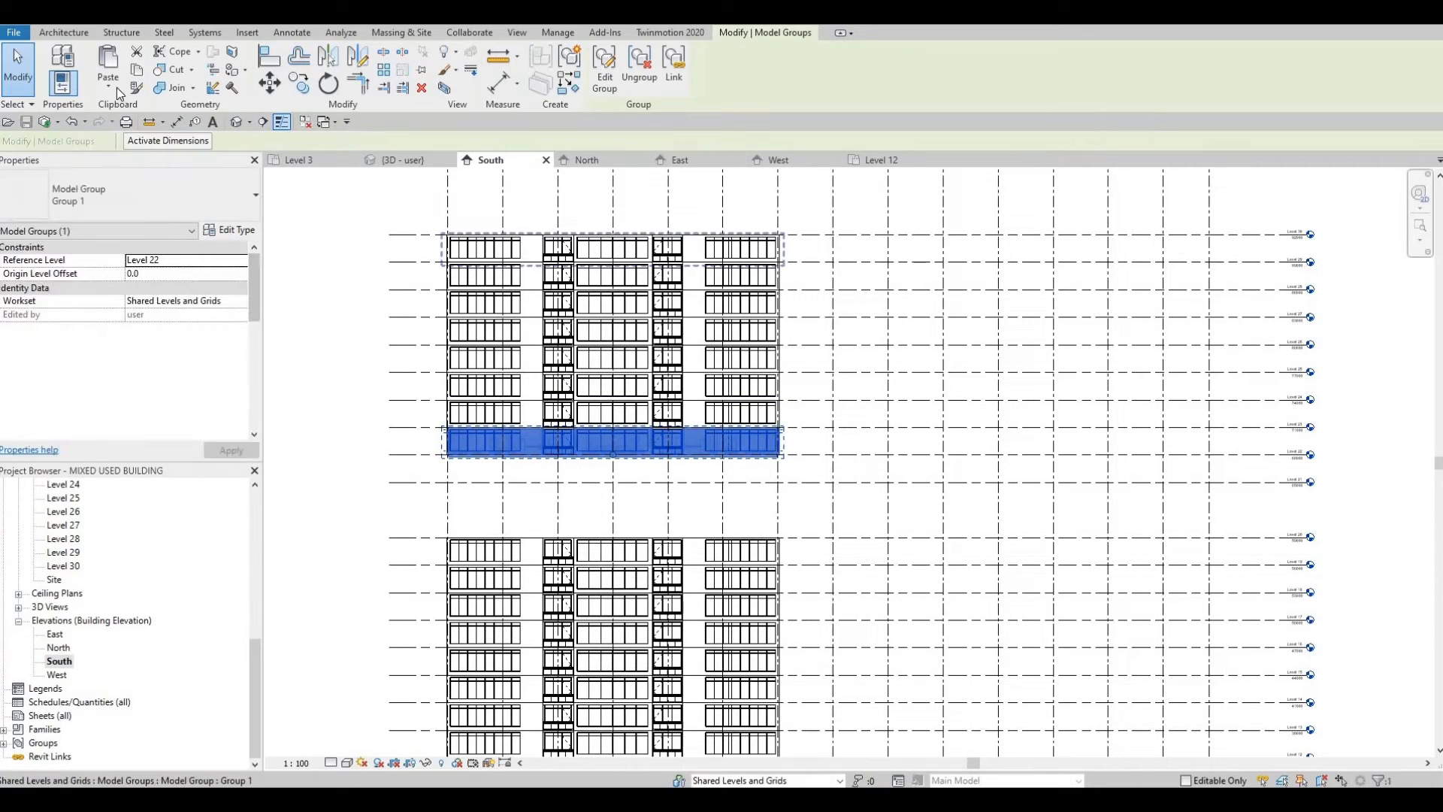
key("Escape")
Step: Paste the copied model group aligned to Level 21 and check its placement in the South elevation
left_click(109, 84)
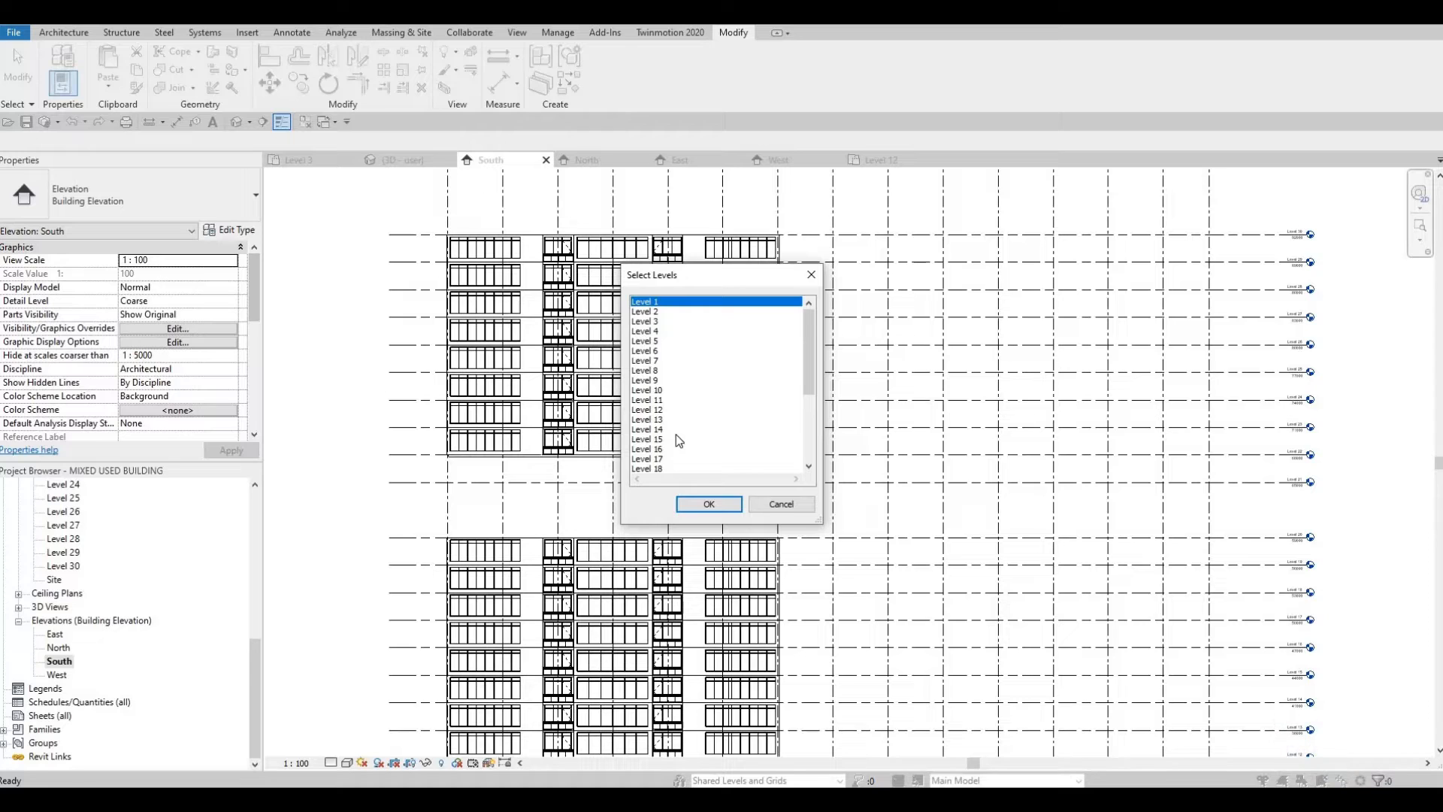
scroll(675, 434, "down", 4)
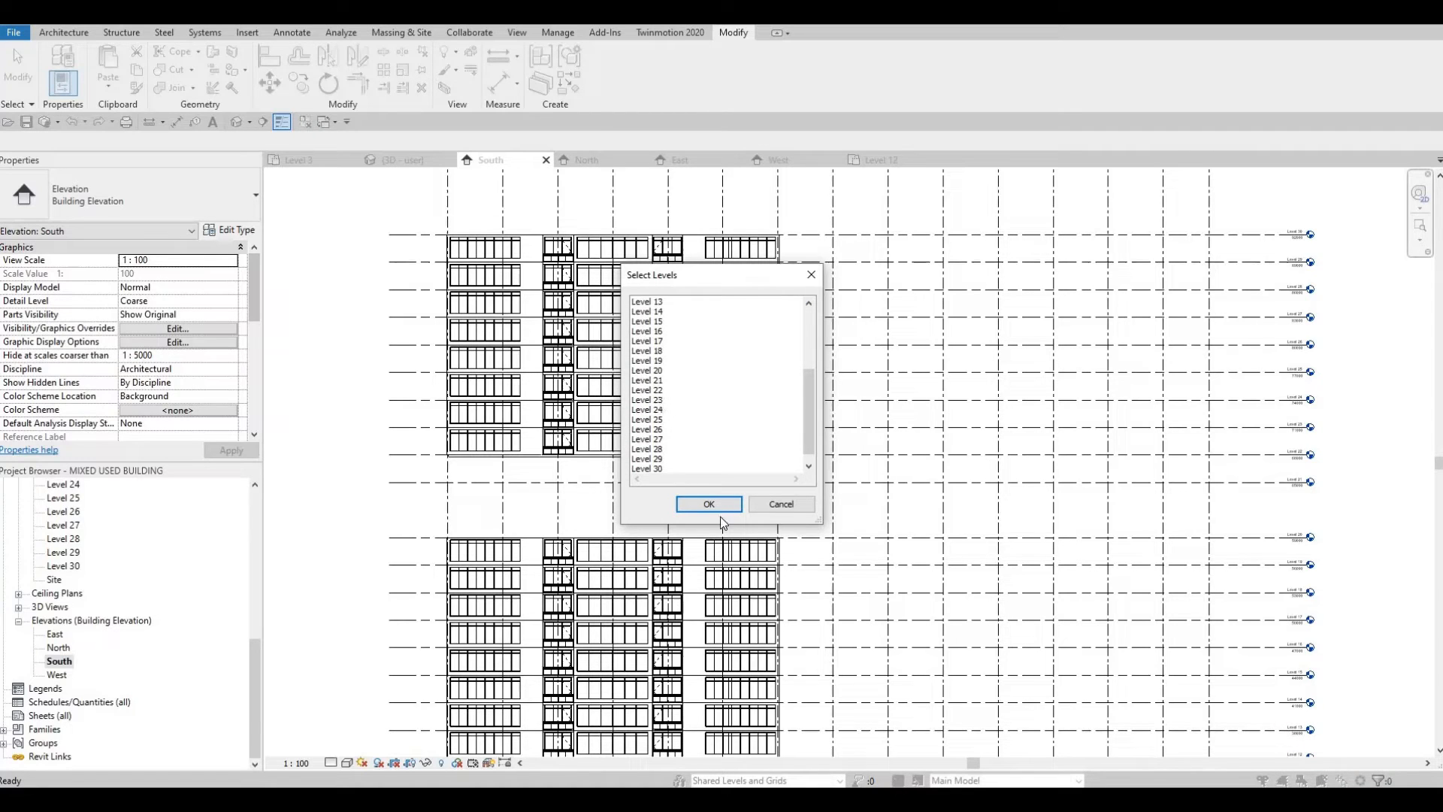
left_click(647, 379)
left_click(709, 504)
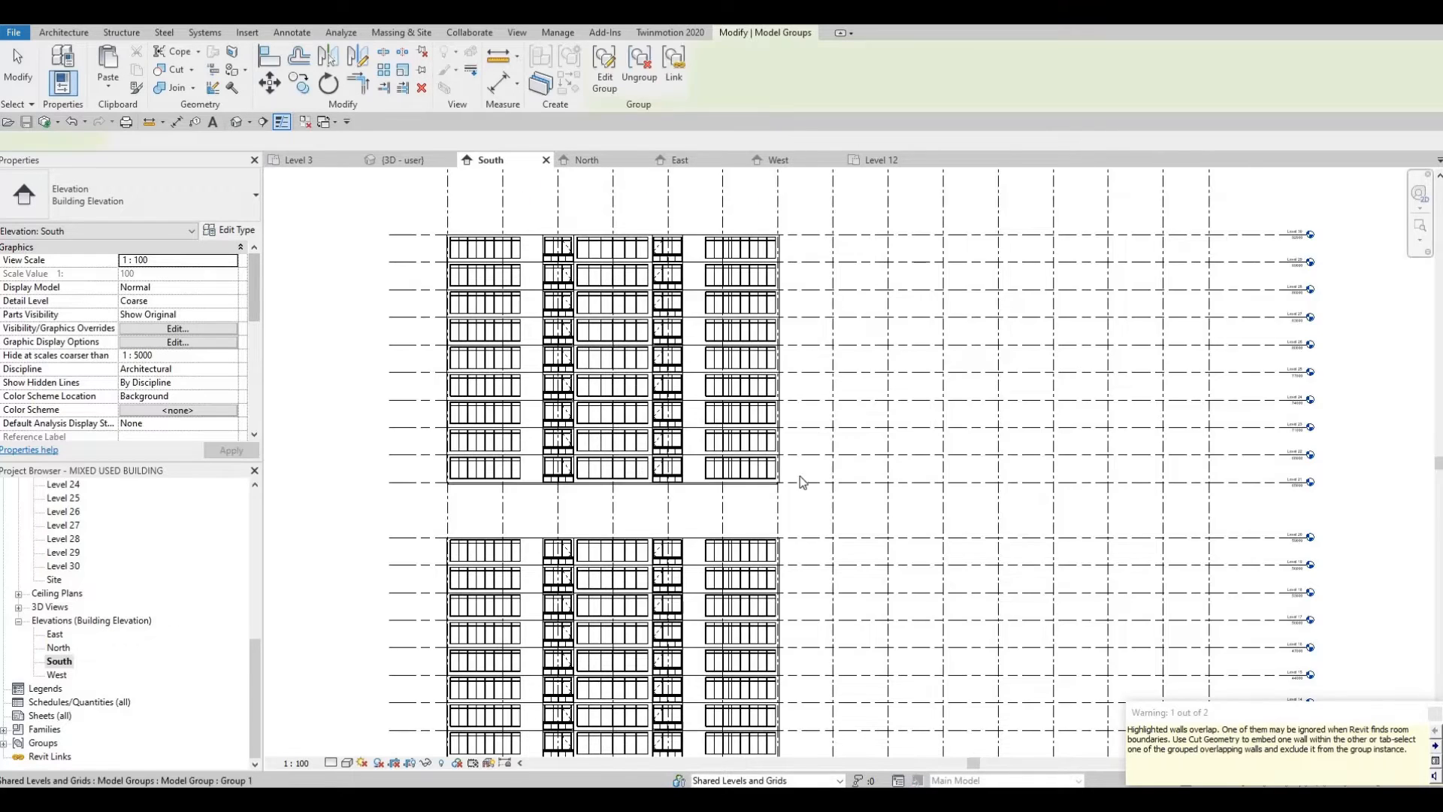
key("Escape")
scroll(819, 481, "up", 4)
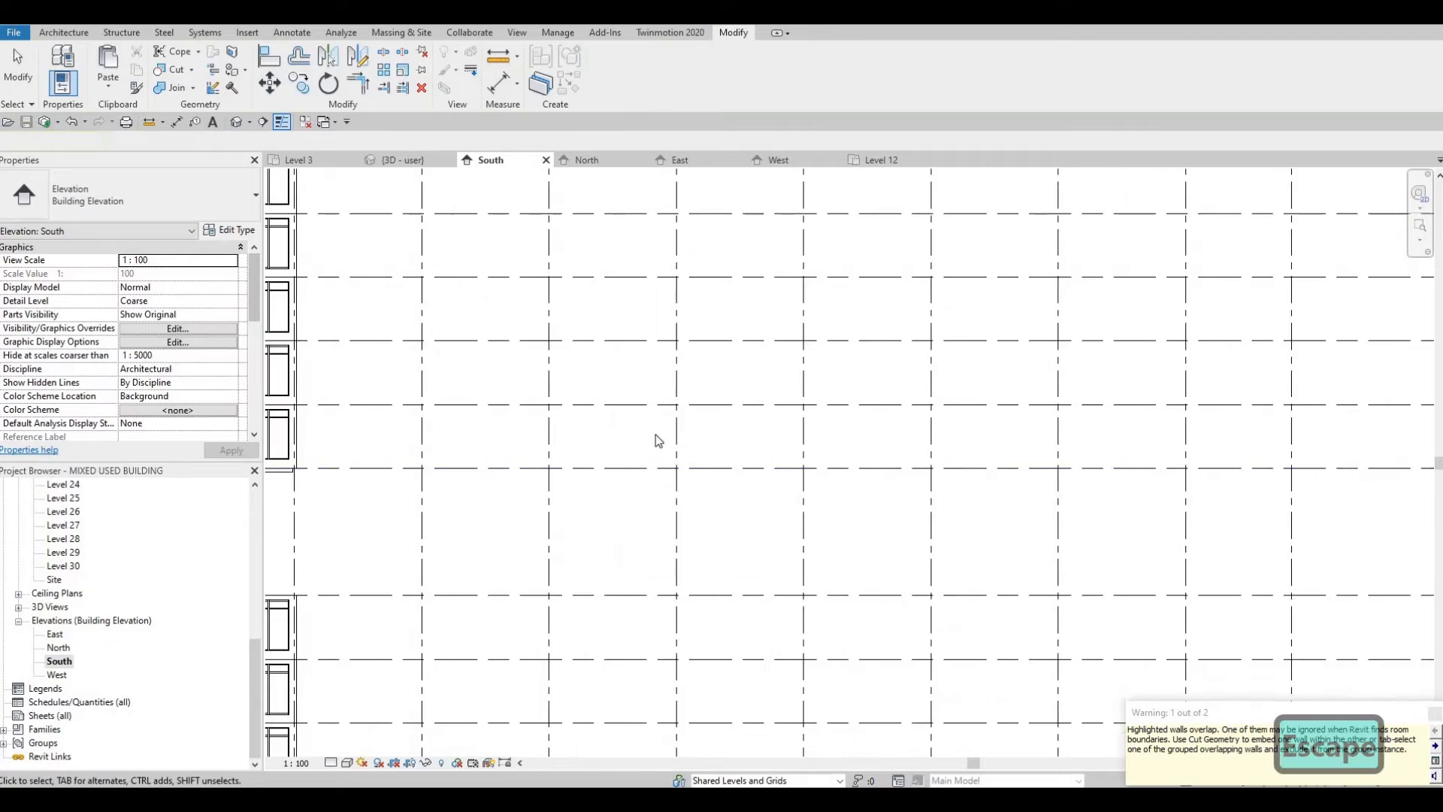
scroll(616, 460, "down", 3)
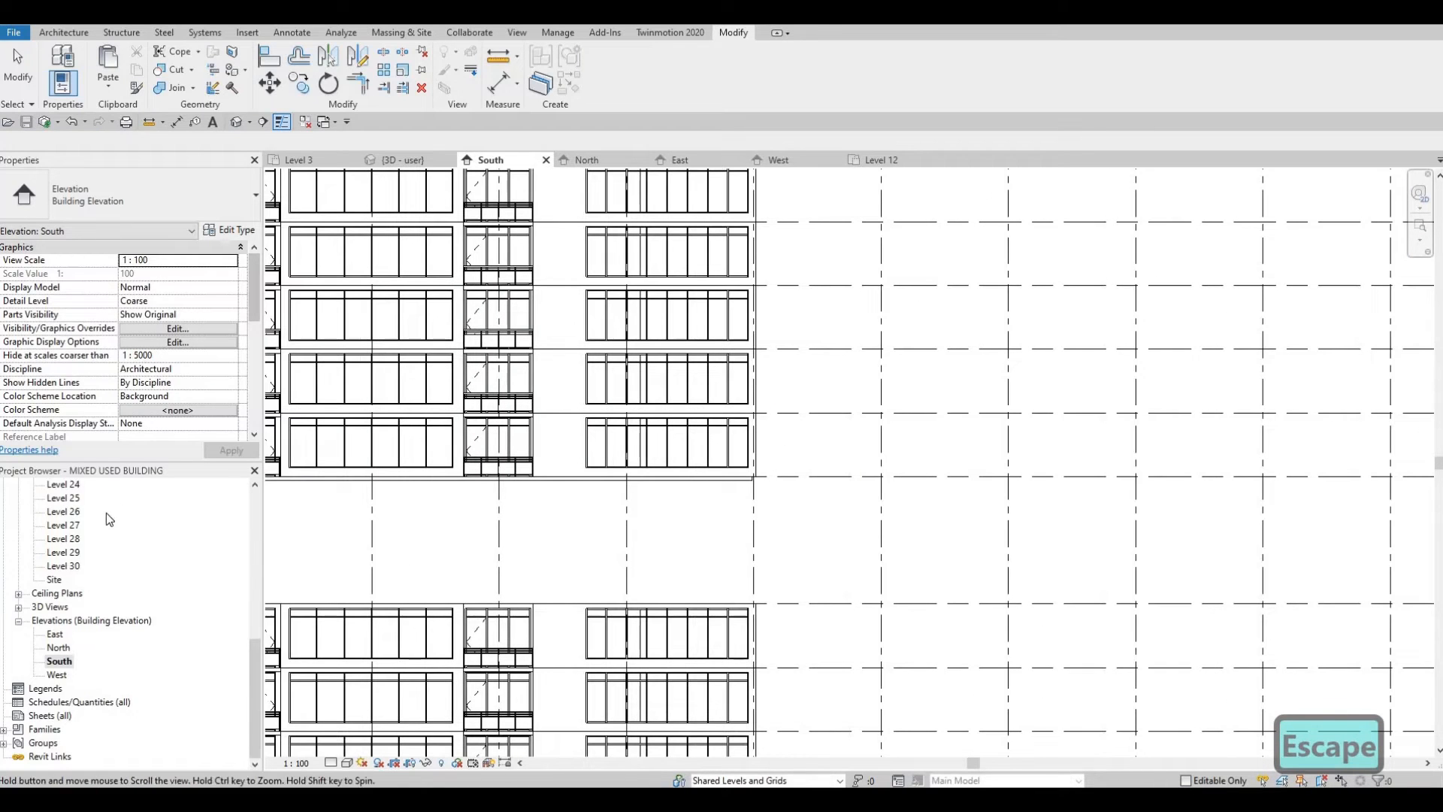
Step: Open the Level 3 floor plan and start editing its typical floor model group
scroll(69, 602, "up", 8)
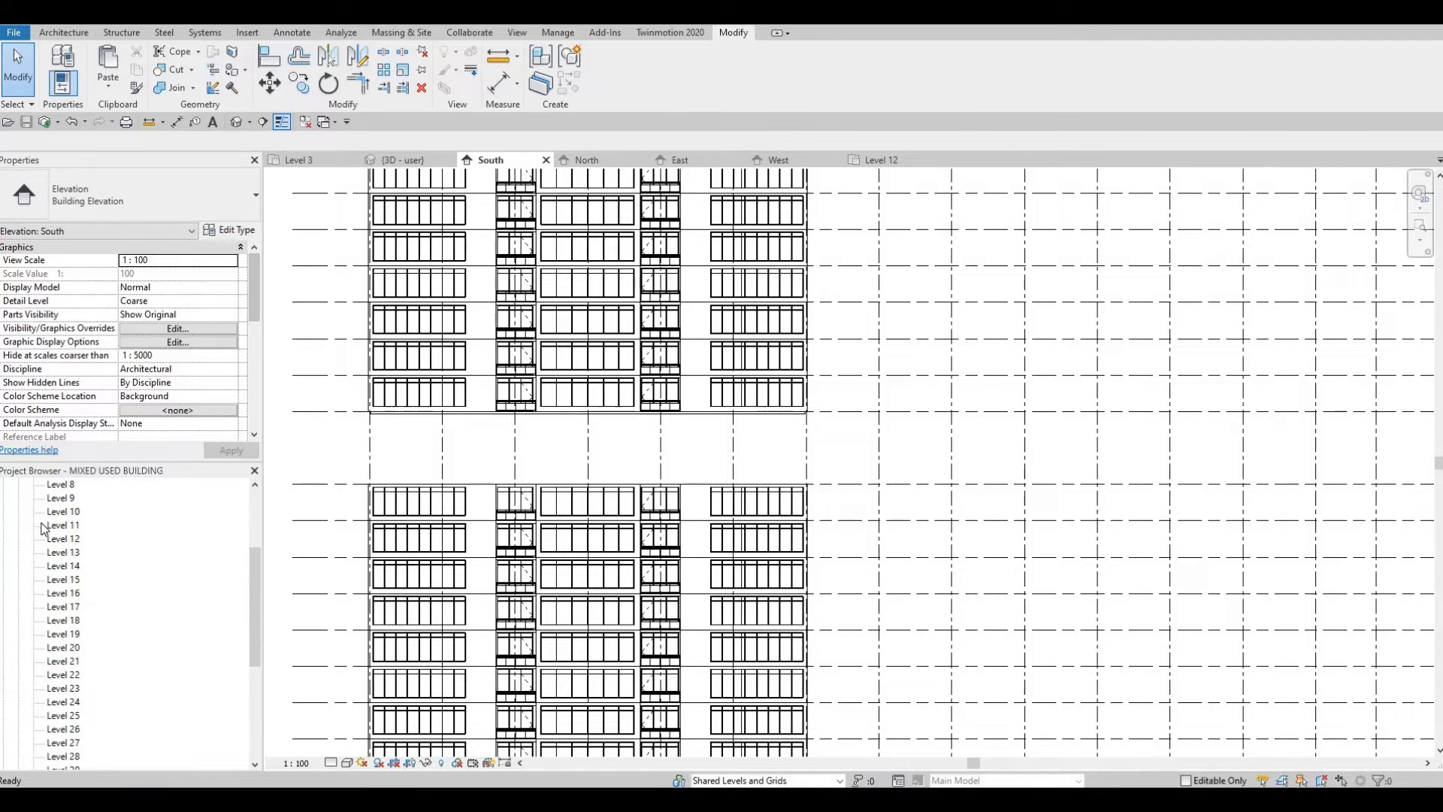
scroll(70, 602, "up", 1)
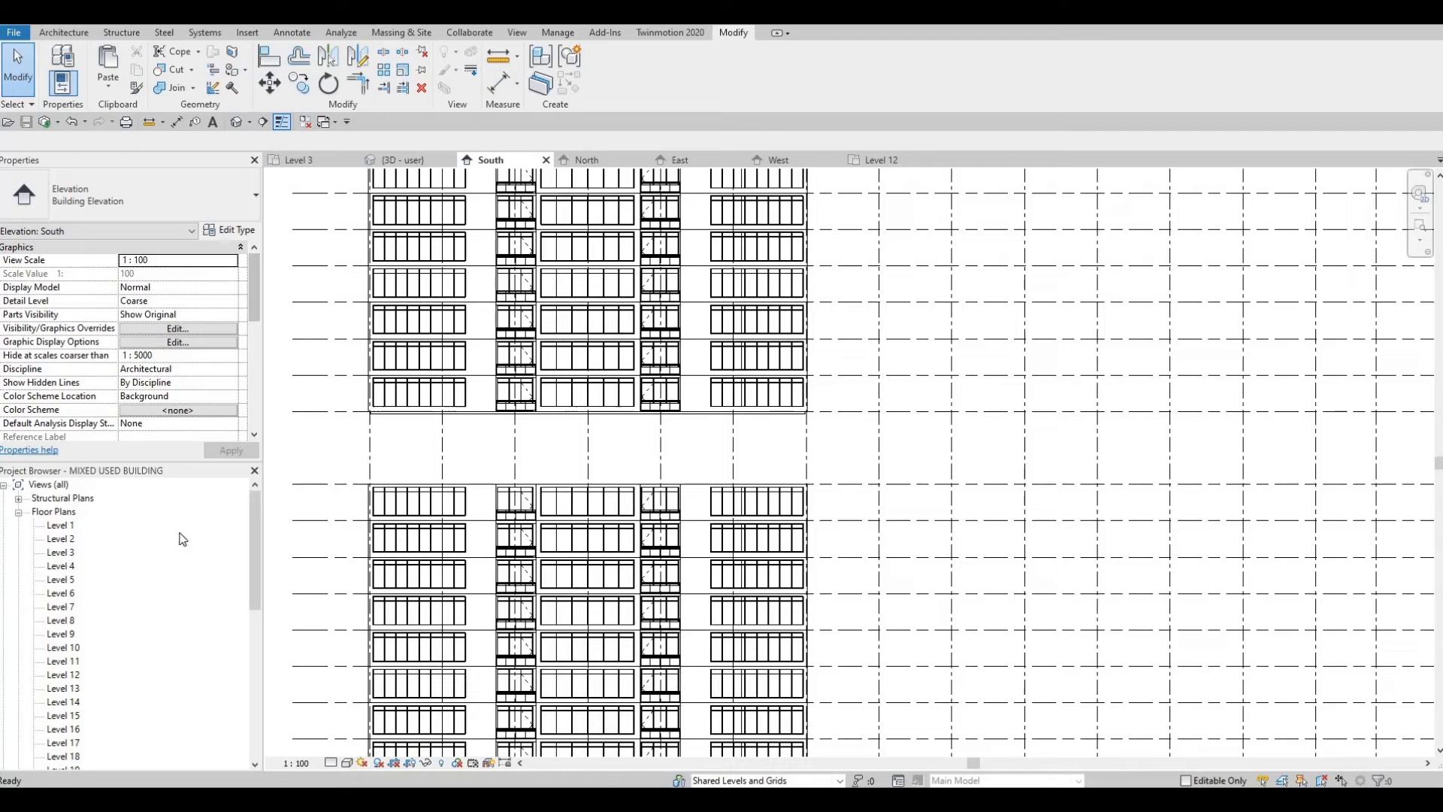
double_click(60, 552)
key("Escape")
scroll(693, 463, "up", 3)
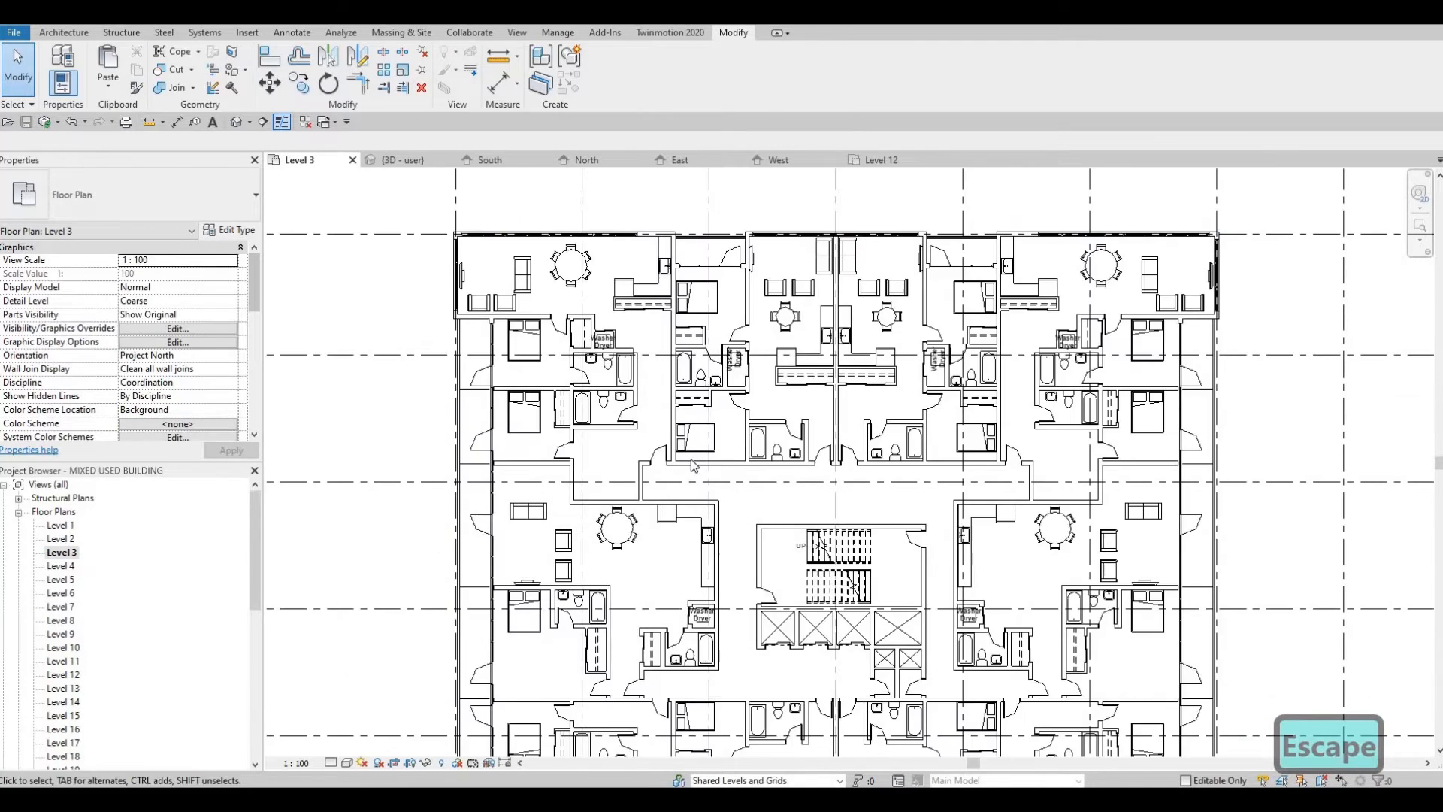
left_click(693, 464)
middle_click_drag(782, 466, 601, 466)
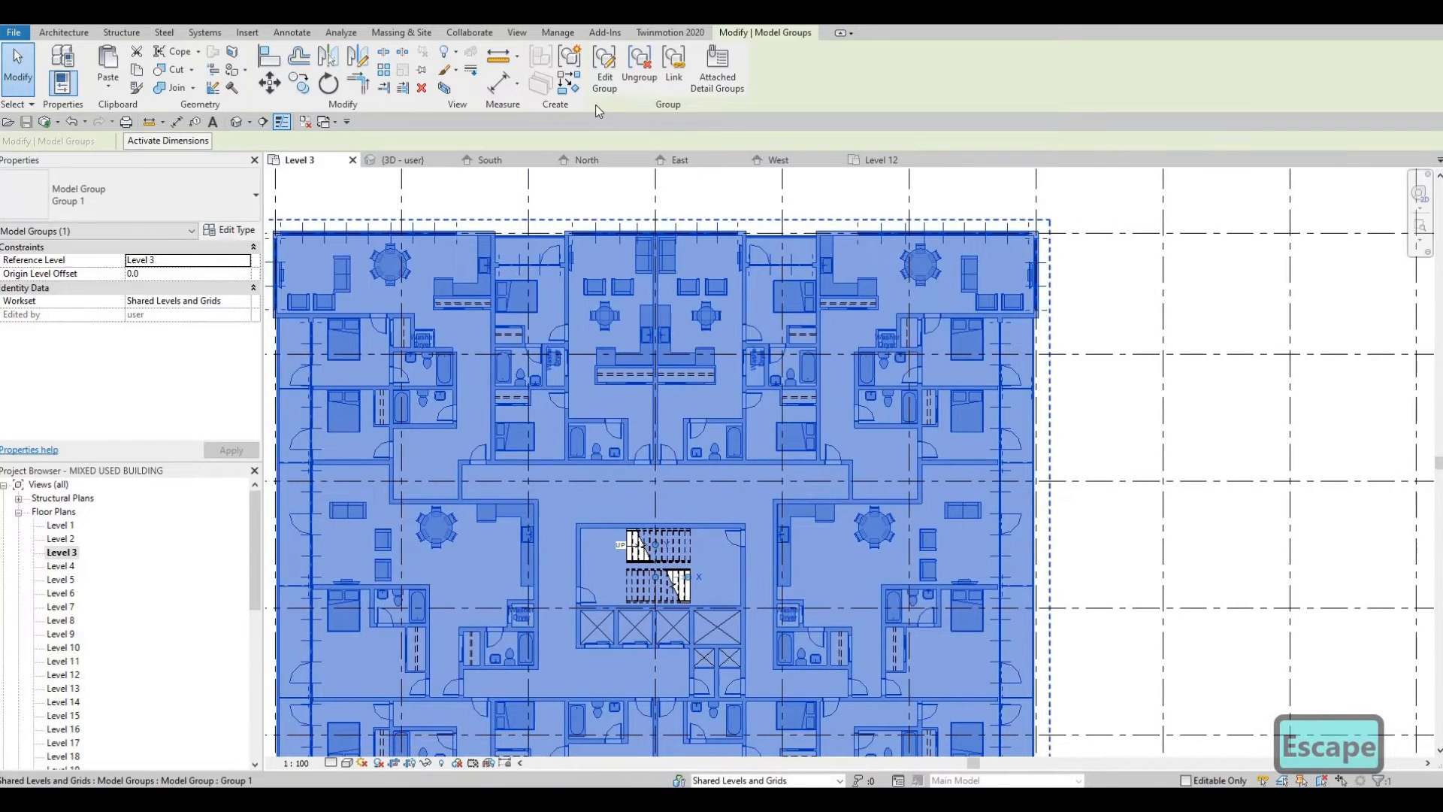
key("Escape")
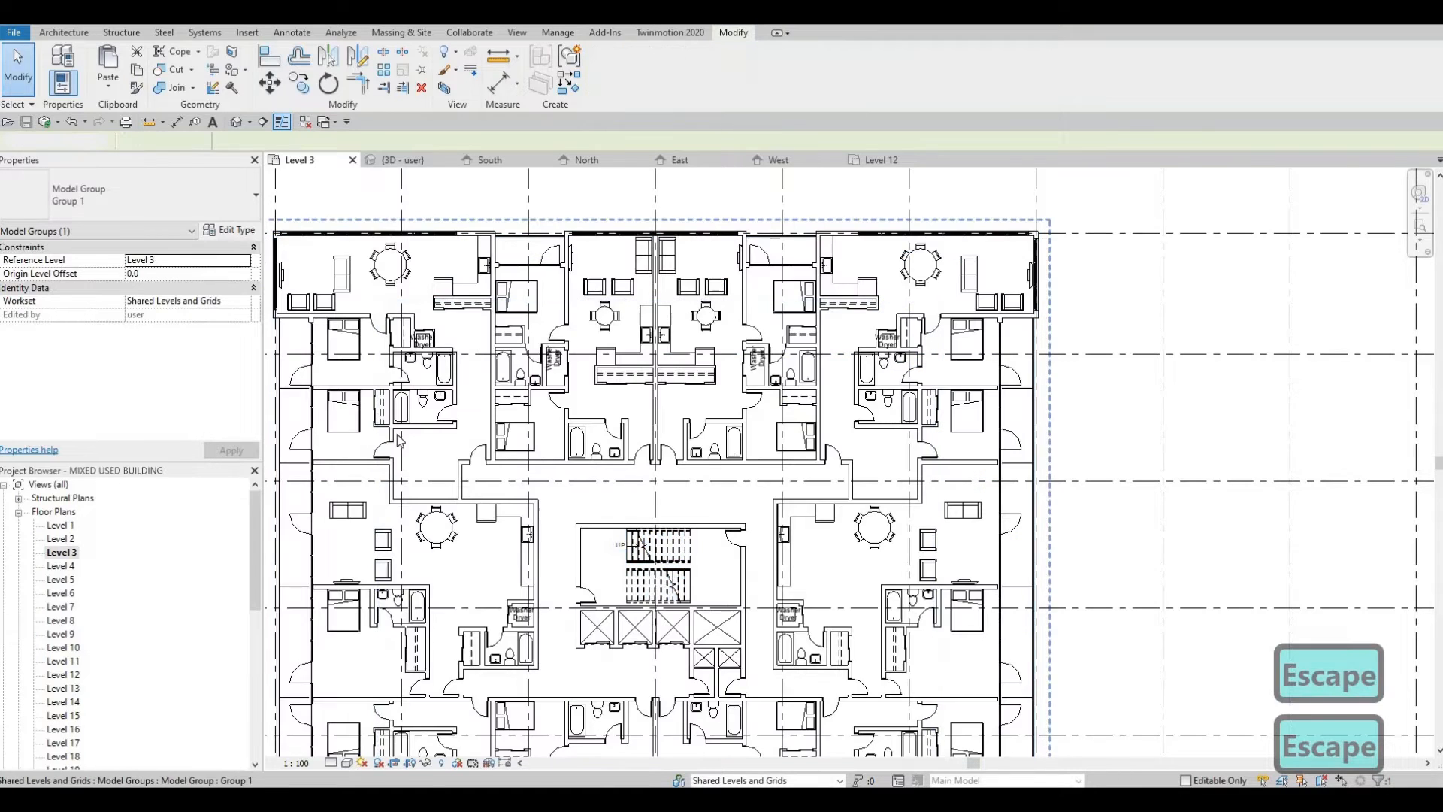
middle_click_drag(571, 488, 661, 409)
scroll(661, 409, "down", 2)
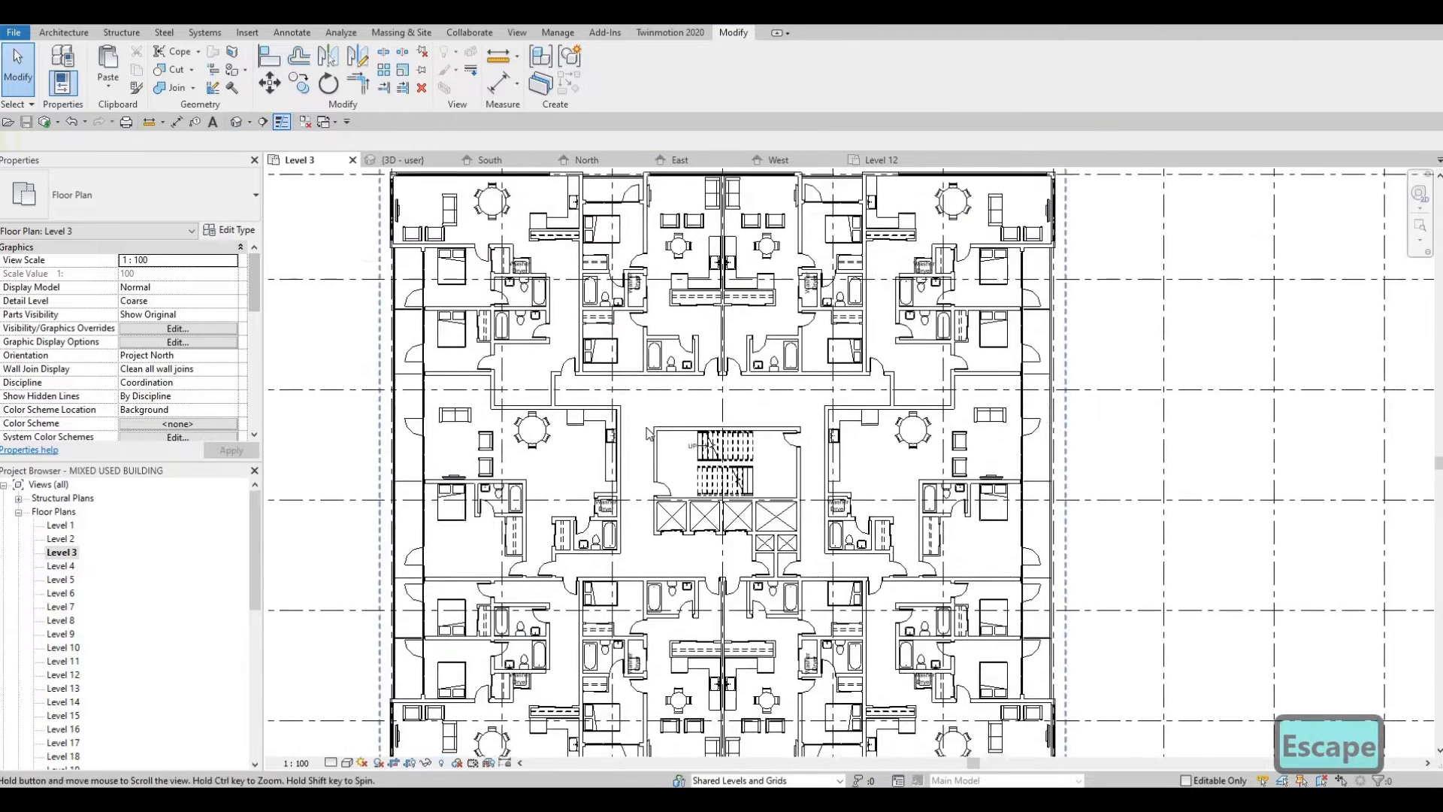
scroll(601, 430, "up", 4)
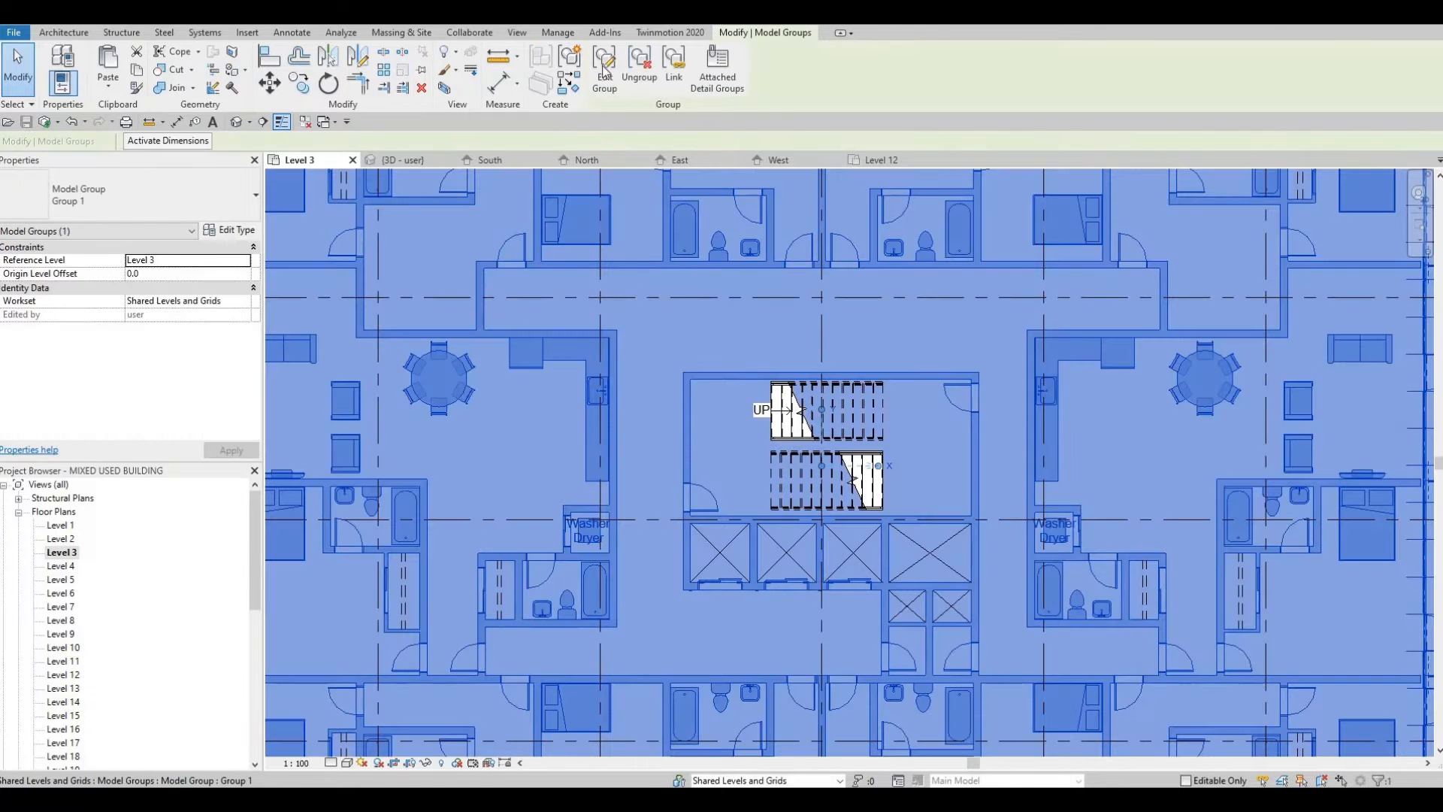
left_click(601, 98)
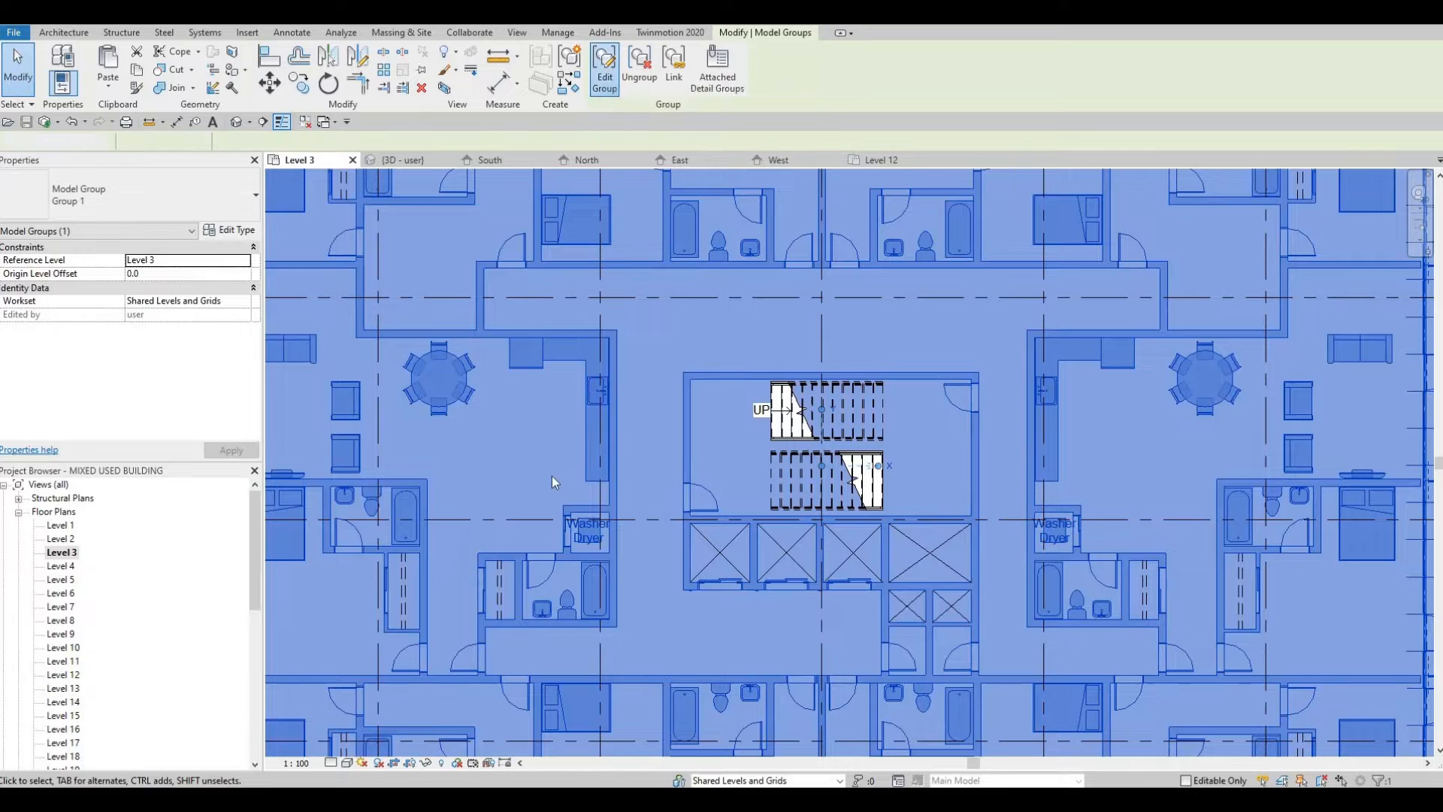
Step: Extend the L-shaped kitchen counter west of the stair core to the washer/dryer closet, making Leg 1 4540 long, and finish the group edit
scroll(611, 487, "up", 2)
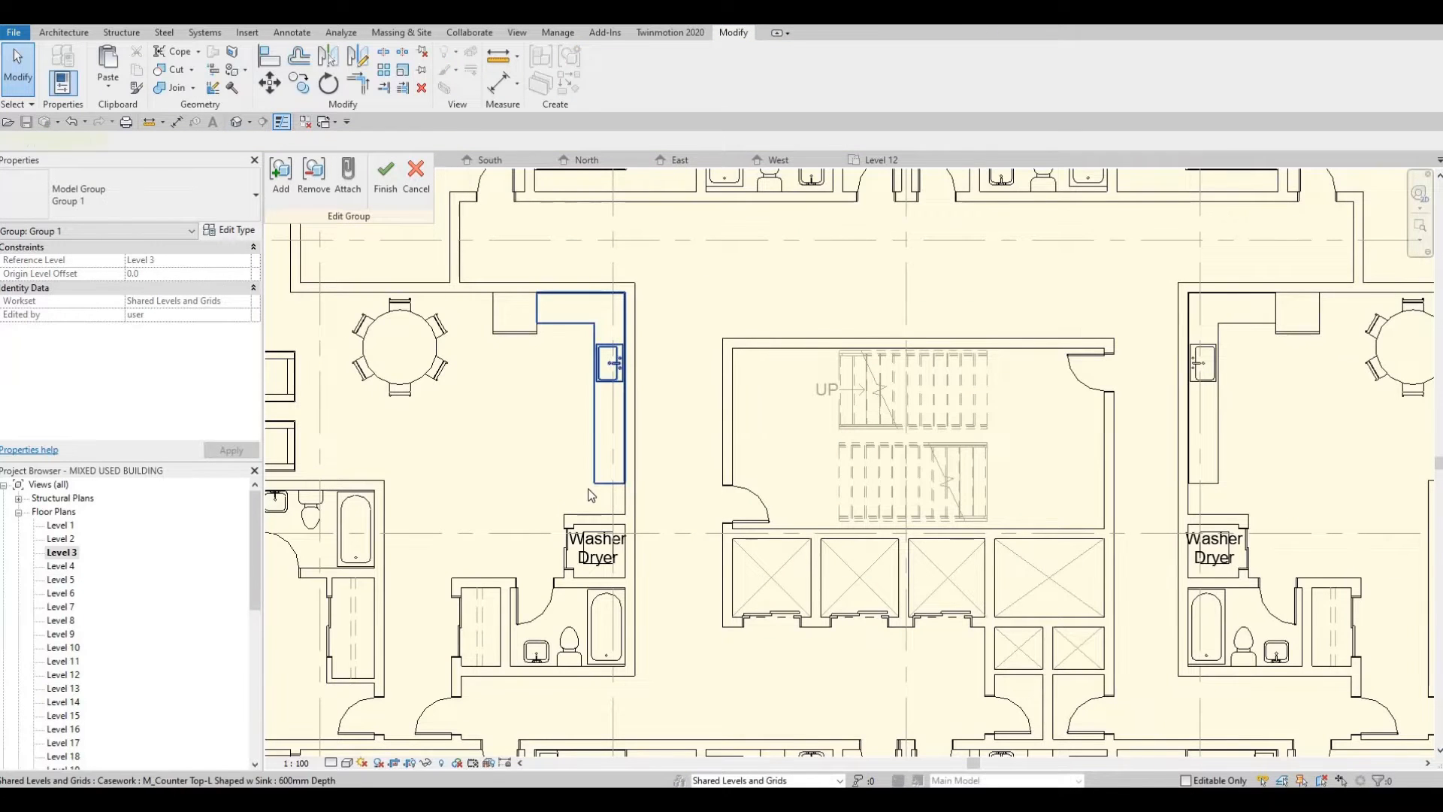
left_click(609, 477)
left_click_drag(580, 514, 580, 514)
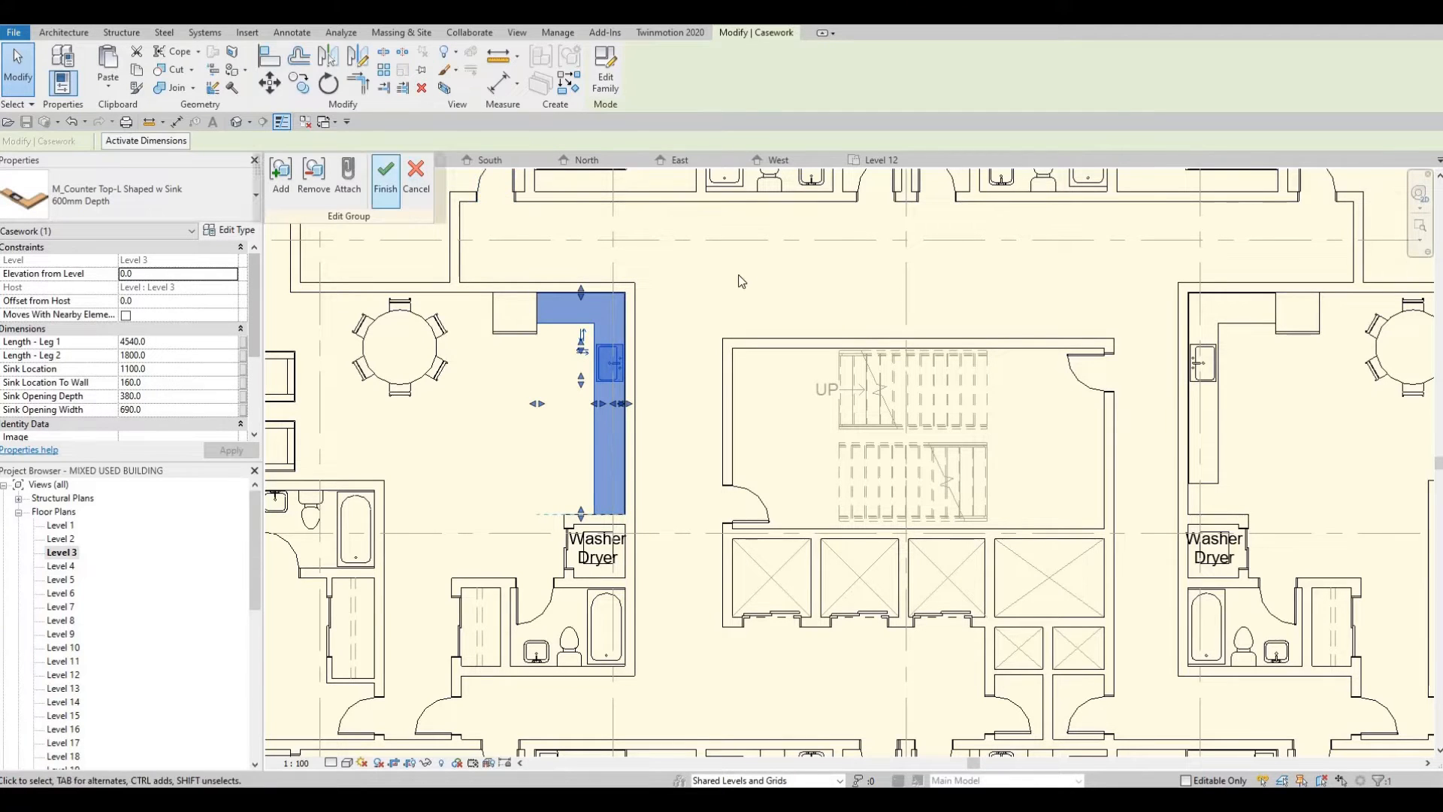
left_click(386, 175)
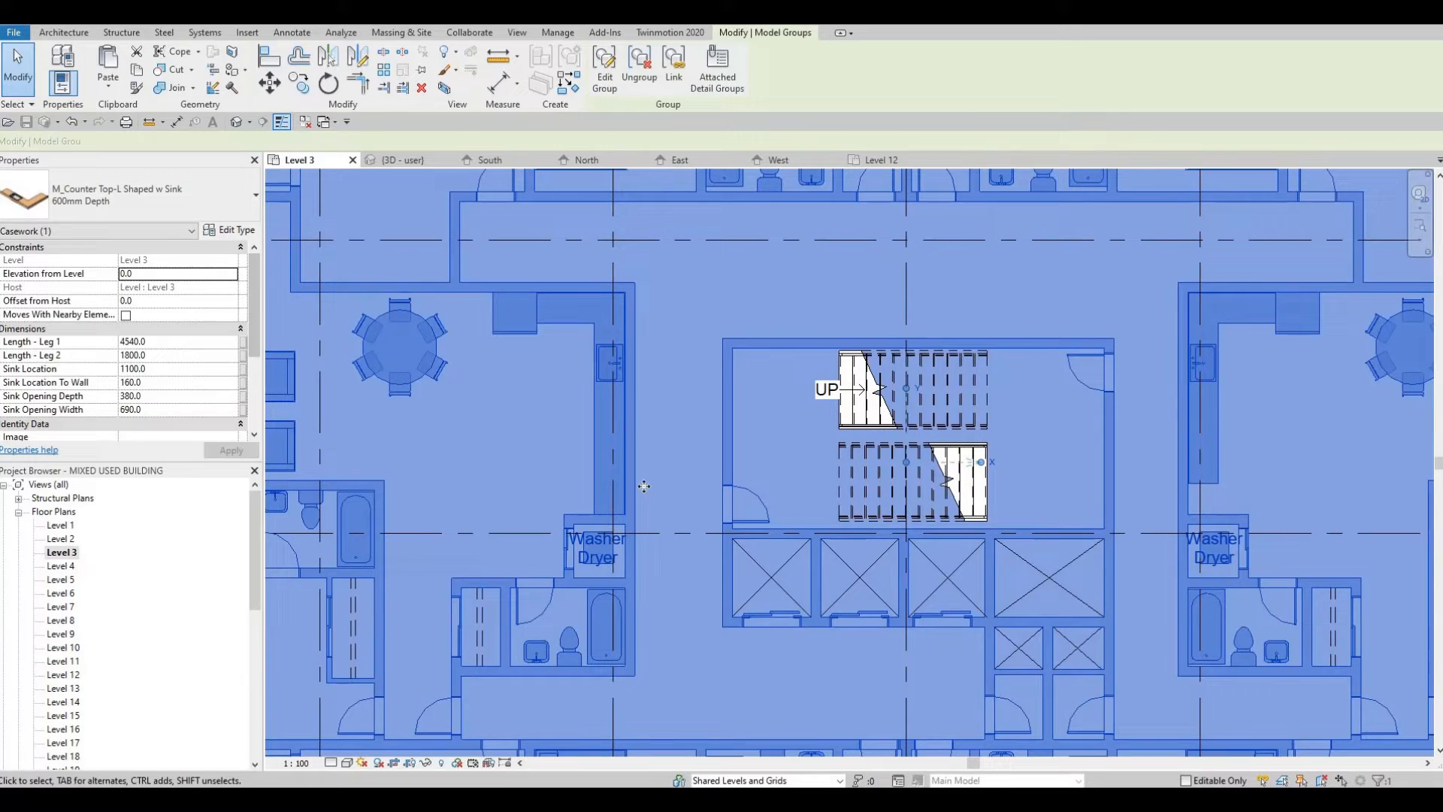
Step: Check the edited kitchen counter in the Level 4 and Level 5 floor plans, and return to Level 3
middle_click_drag(638, 479, 702, 444)
scroll(702, 445, "down", 3)
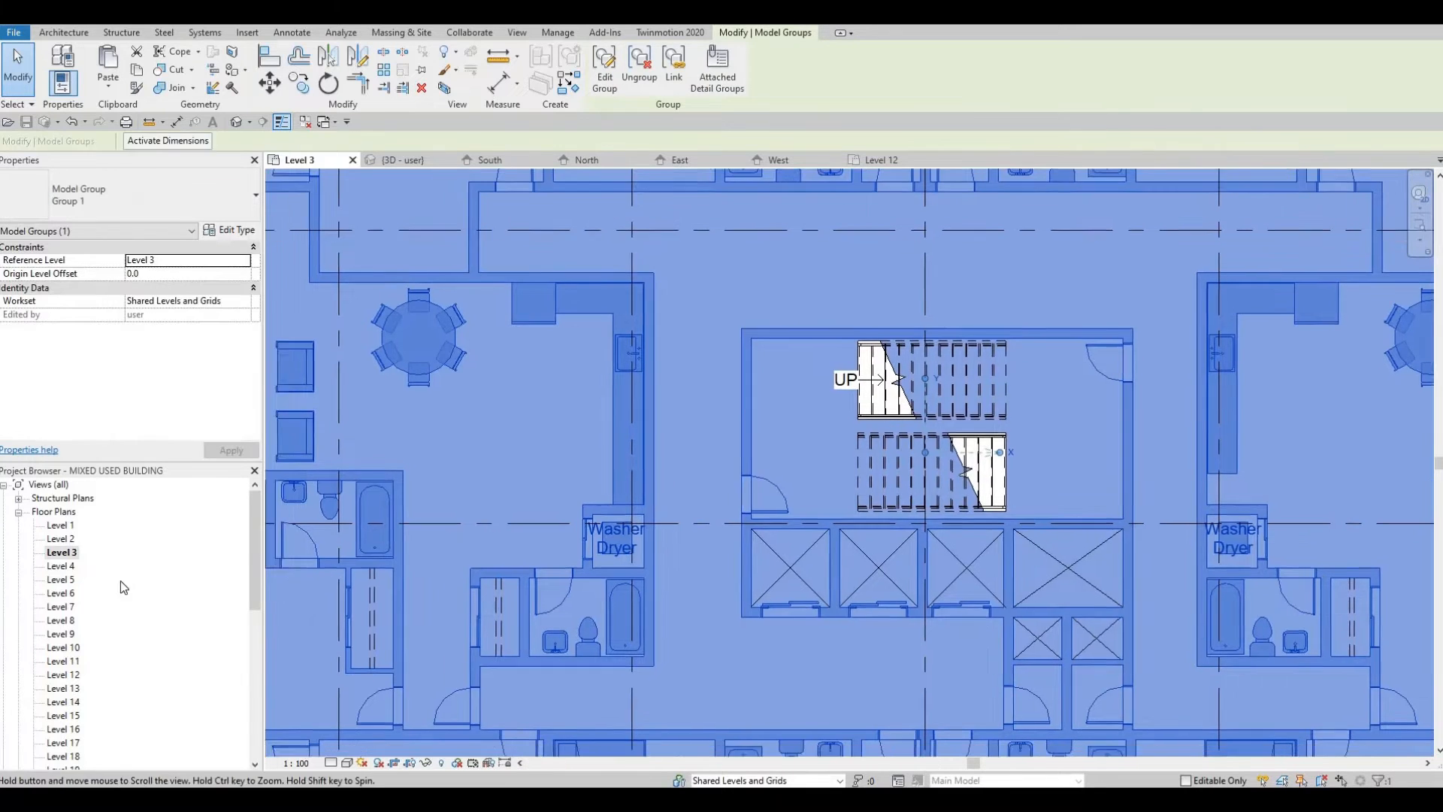
key("Escape")
double_click(61, 566)
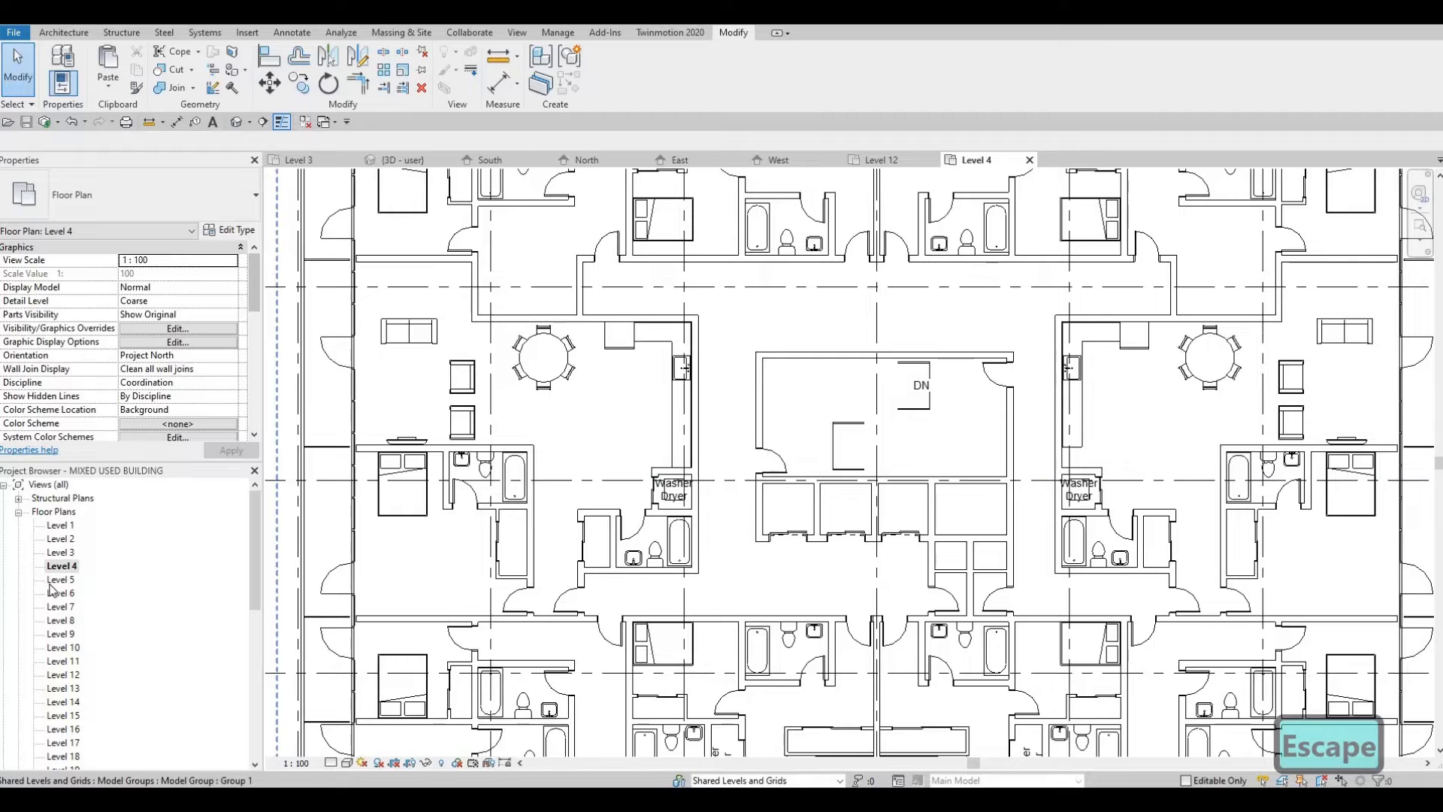
double_click(61, 579)
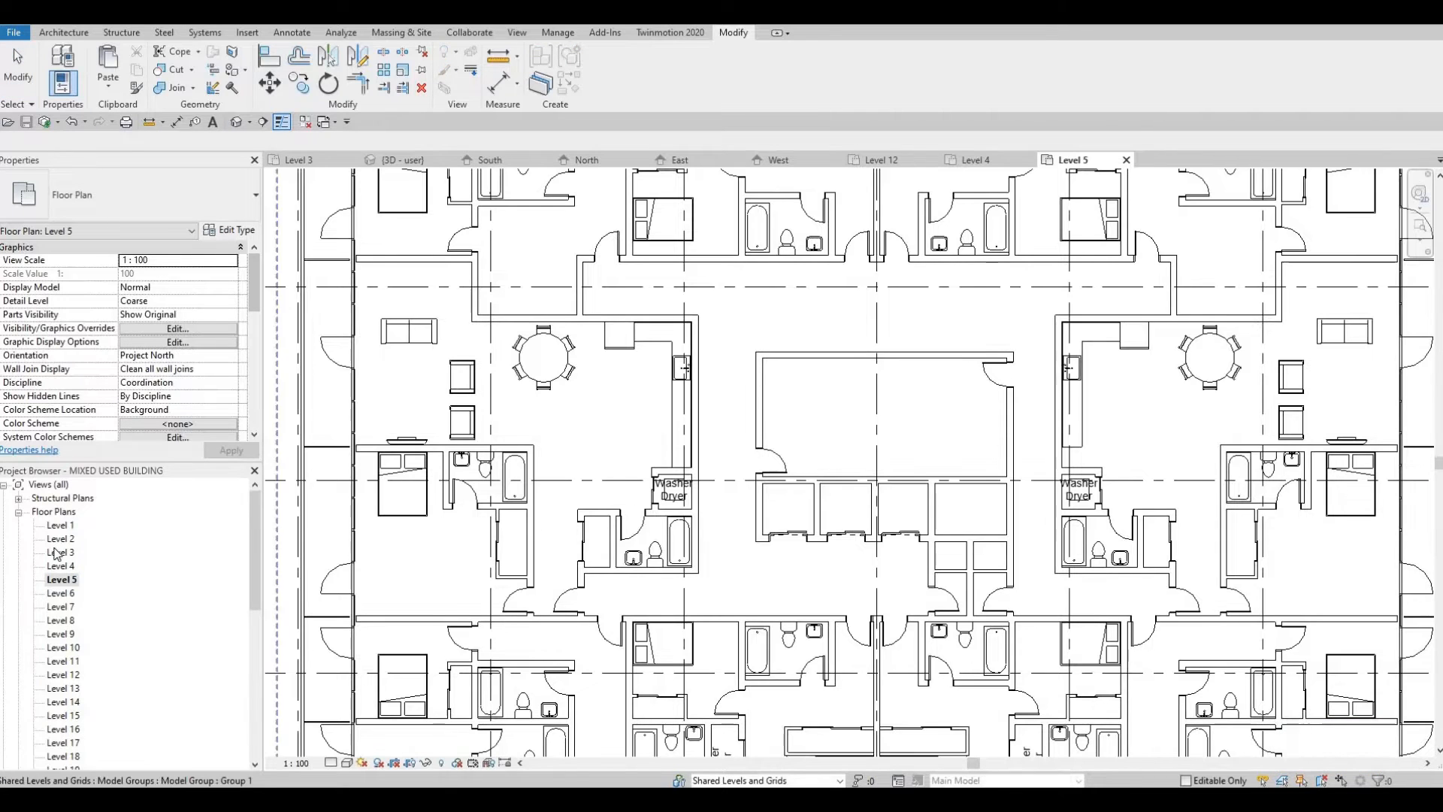
double_click(61, 552)
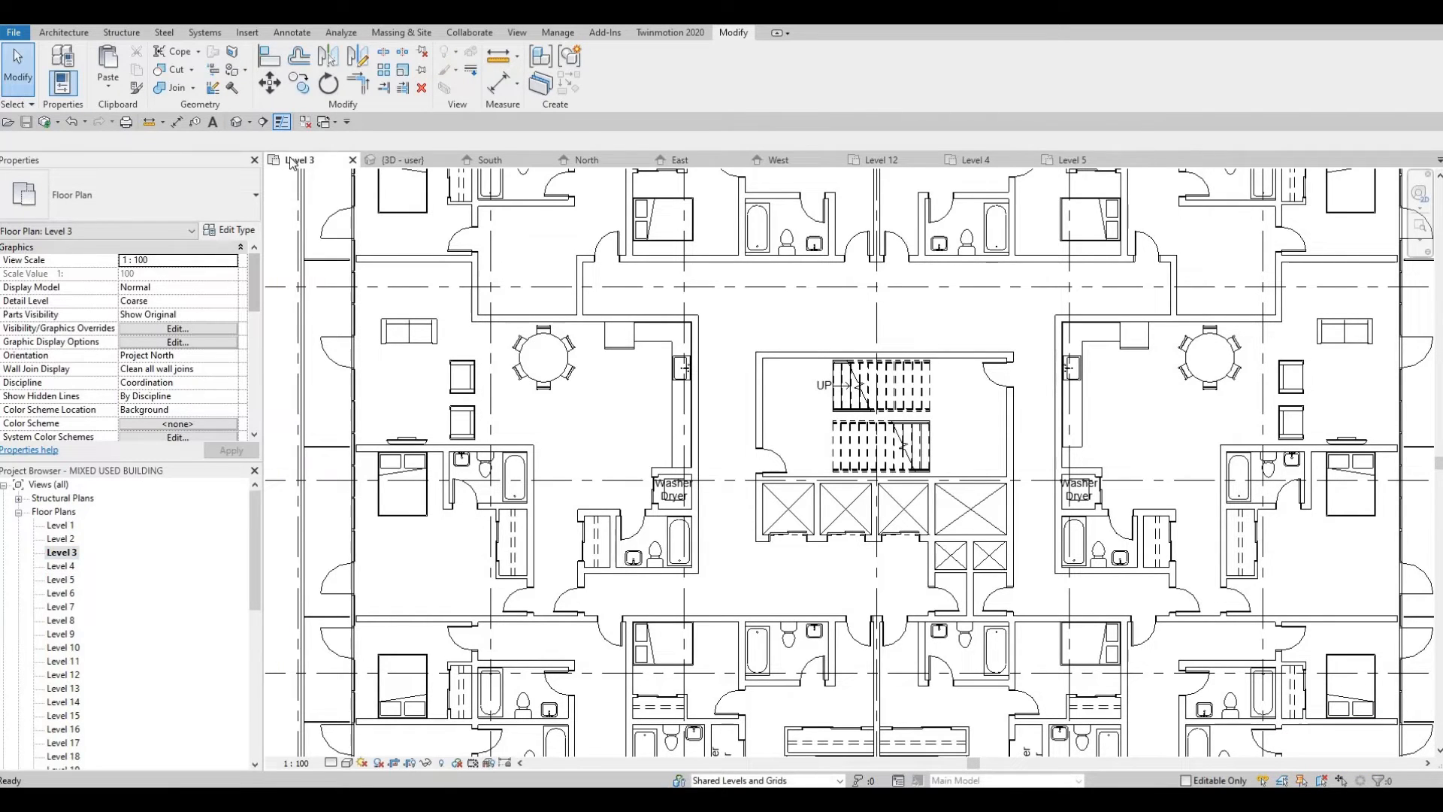
Step: Close all inactive views, keeping the Level 3 floor plan open, and look over its layout
left_click(305, 122)
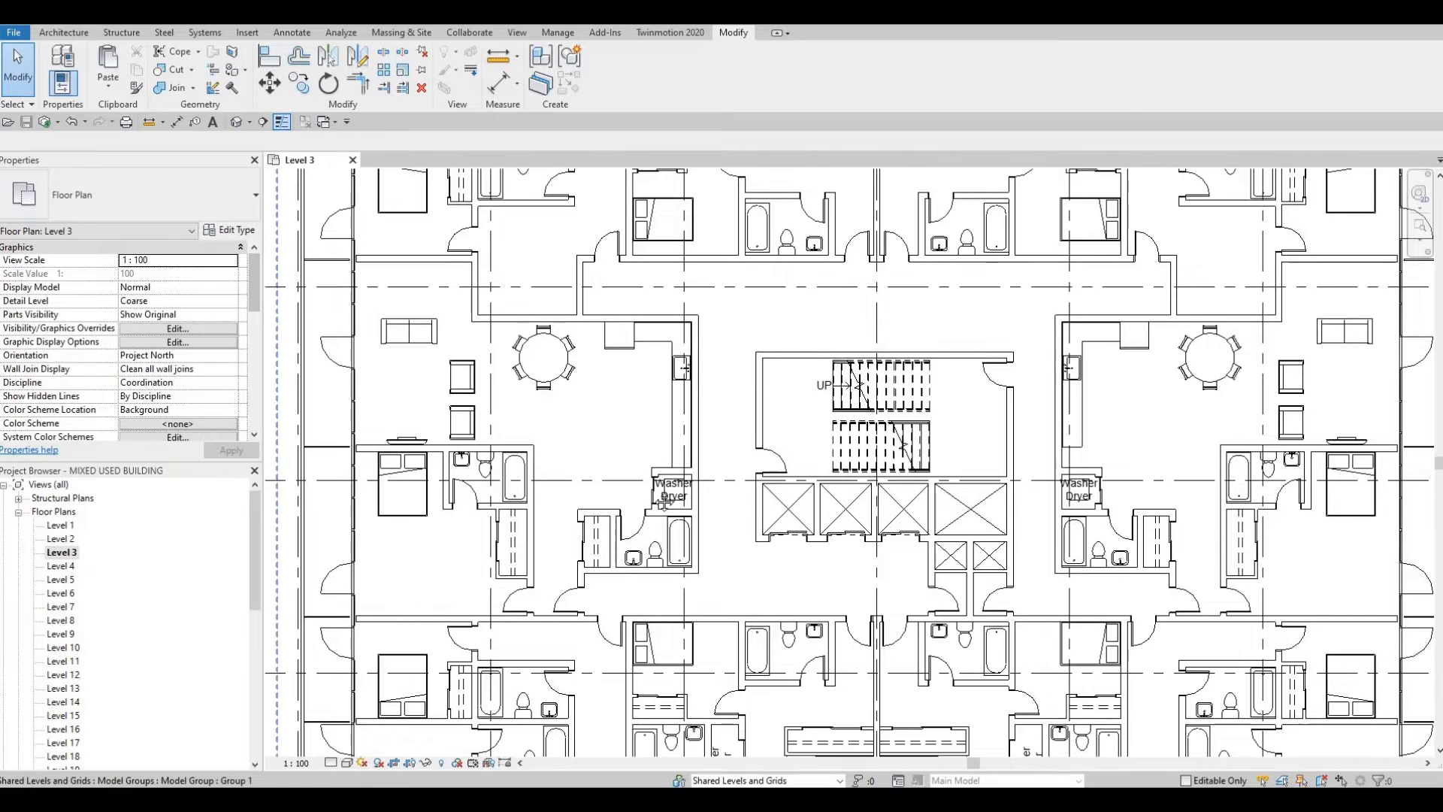
scroll(663, 504, "down", 3)
scroll(762, 226, "up", 3)
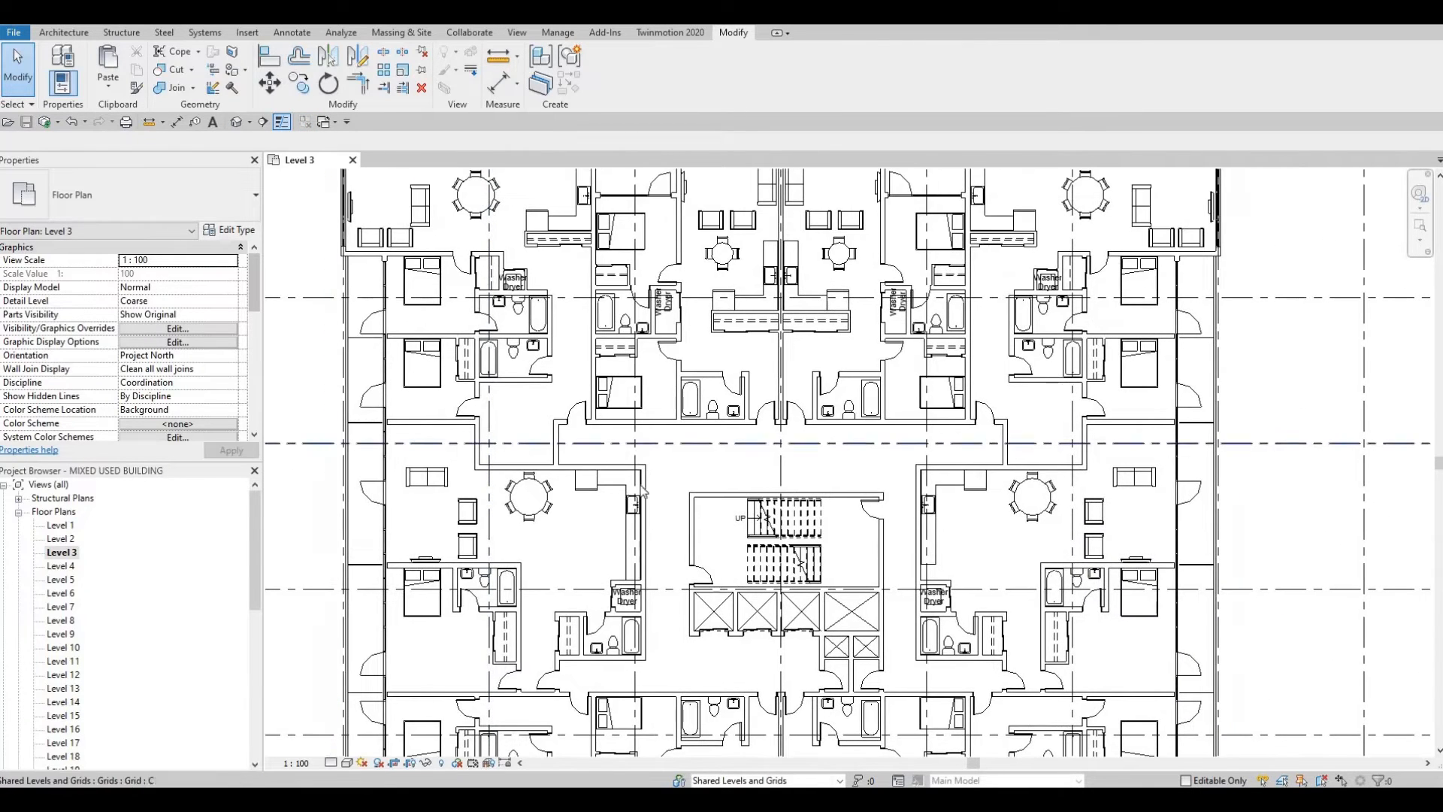
middle_click_drag(528, 403, 472, 403)
scroll(625, 434, "down", 2)
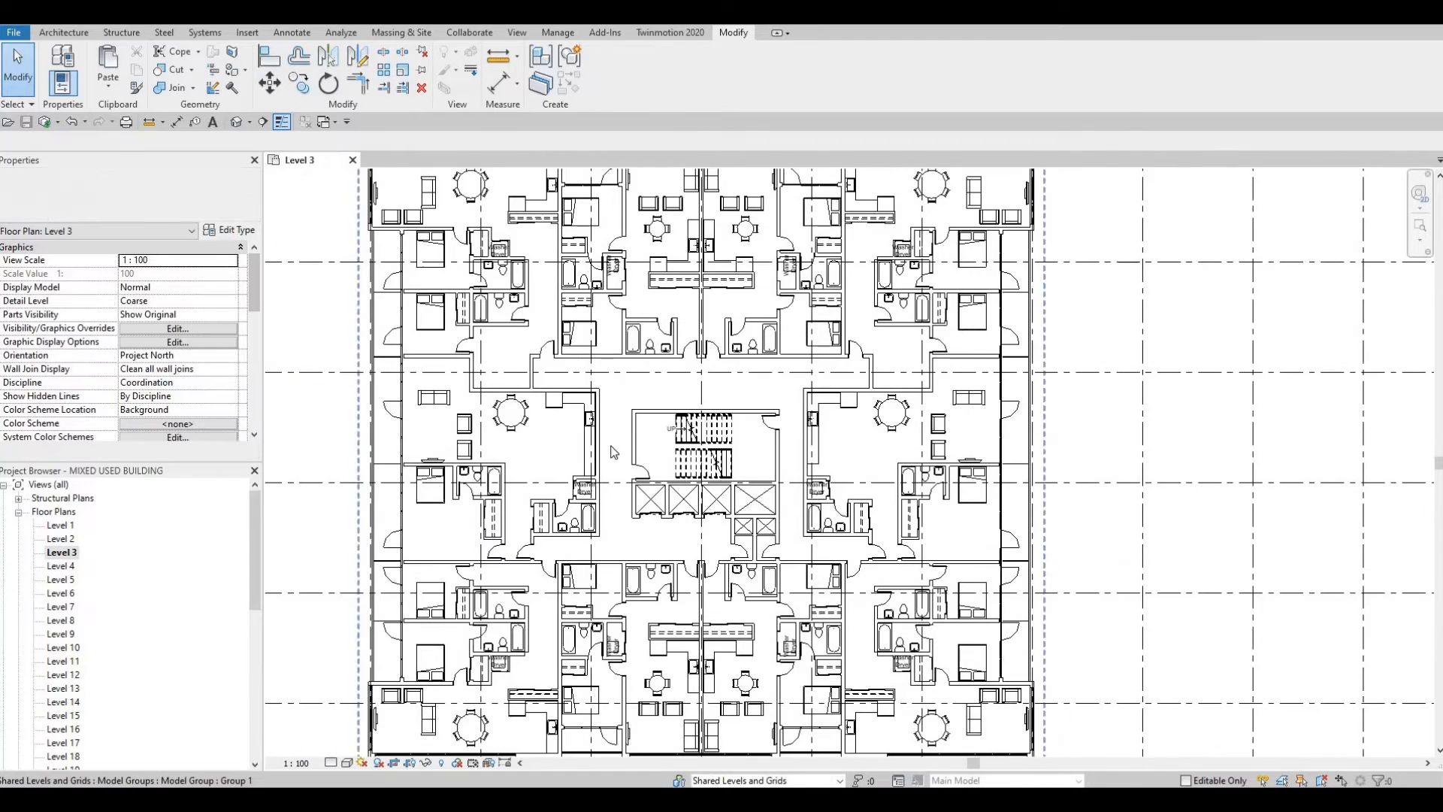
scroll(880, 449, "up", 1)
Step: Open the default 3D view and examine the whole tower and the facades of its upper floors
middle_click_drag(879, 449, 659, 569)
middle_click_drag(736, 521, 878, 414)
scroll(820, 703, "down", 1)
middle_click_drag(820, 703, 880, 489)
scroll(844, 559, "up", 3)
scroll(60, 569, "down", 2)
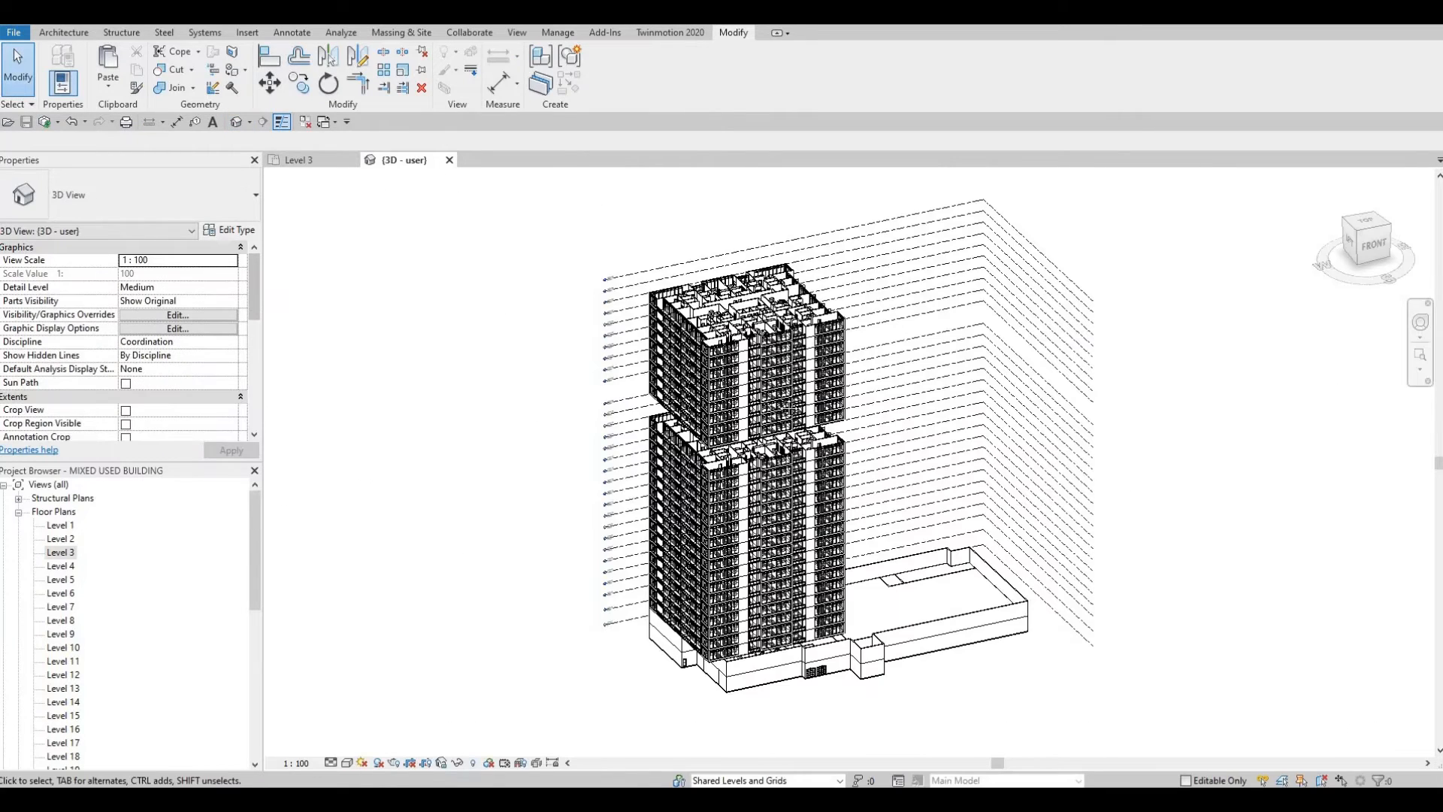
scroll(838, 370, "up", 2)
scroll(812, 379, "up", 5)
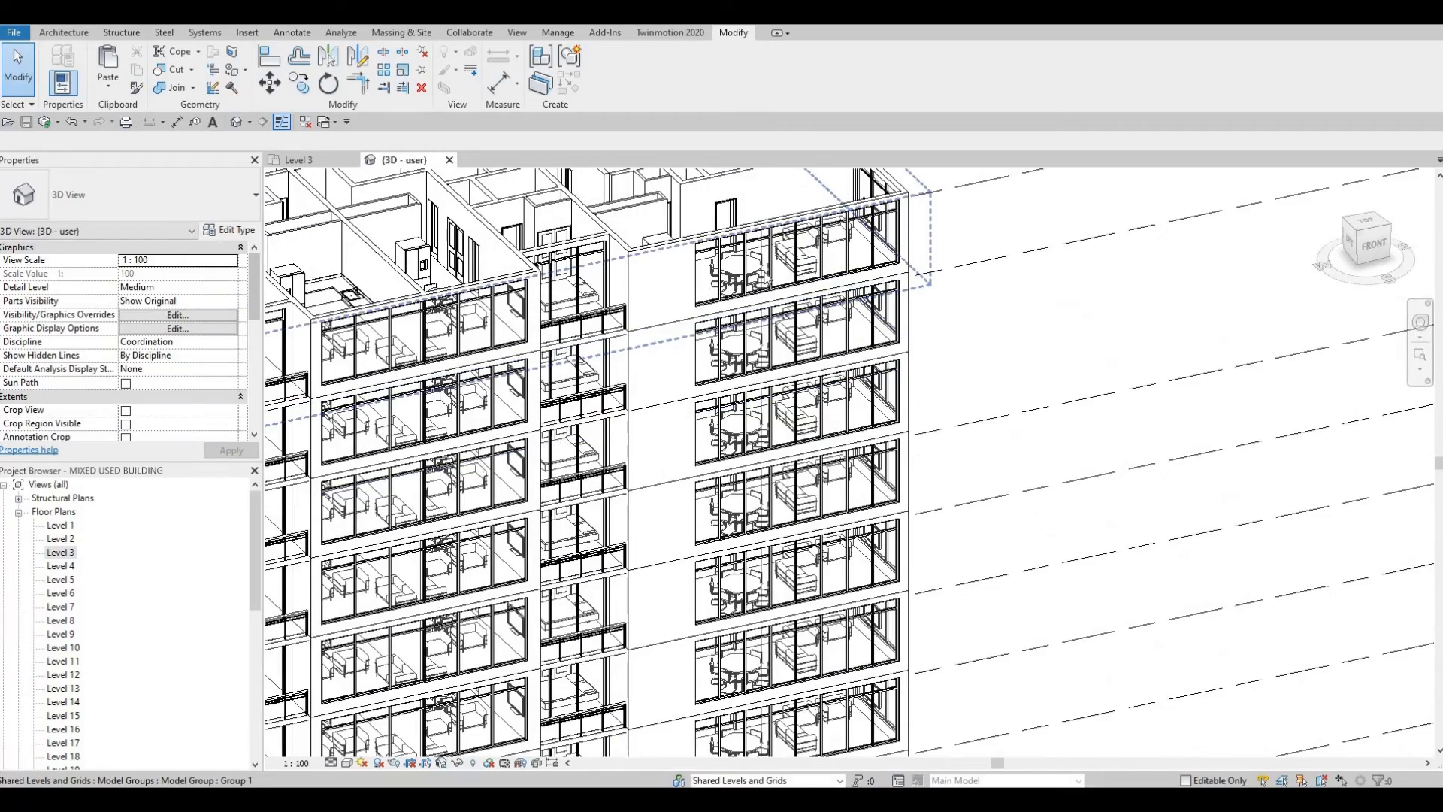
scroll(615, 309, "down", 2)
scroll(614, 309, "down", 2)
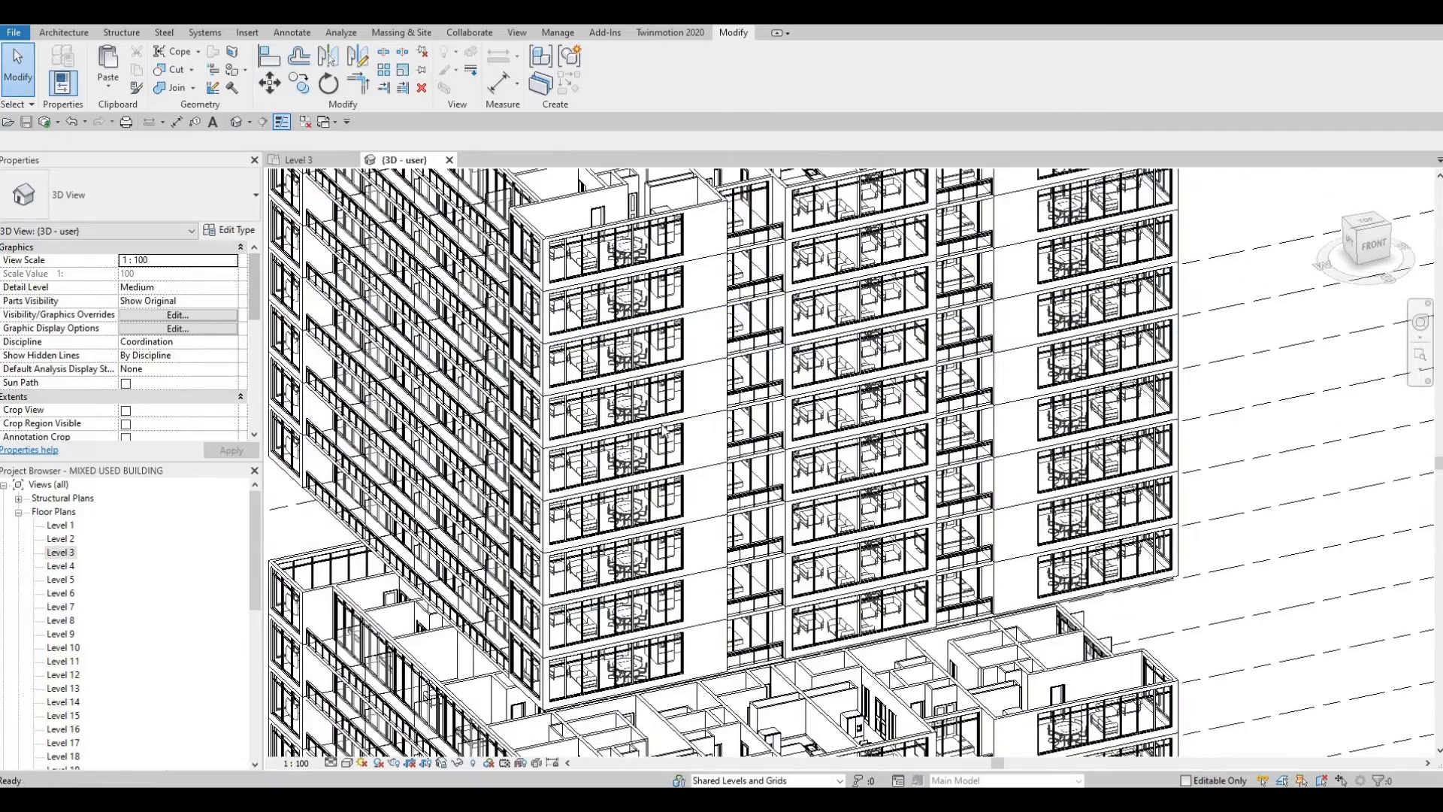
scroll(737, 362, "up", 2)
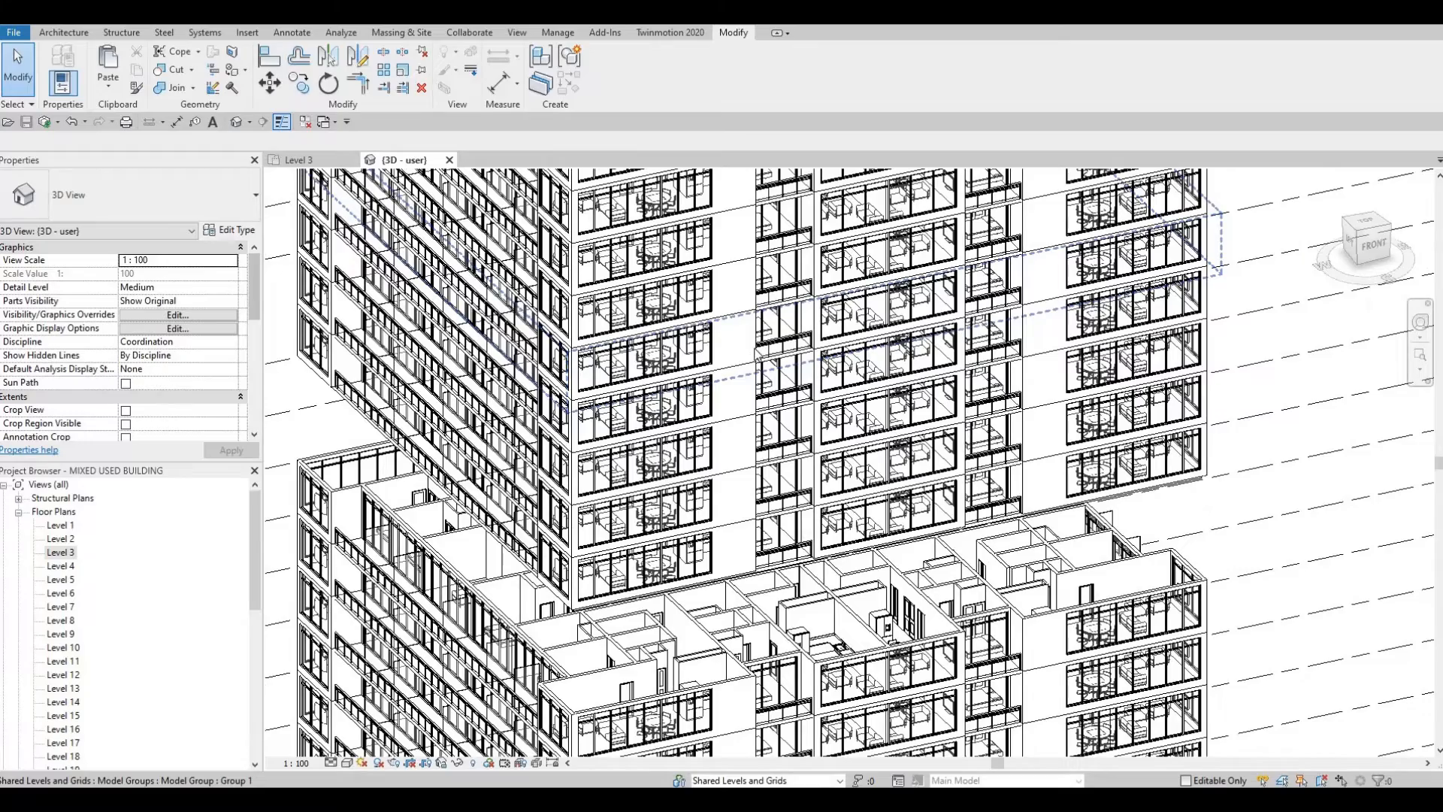
middle_click_drag(692, 531, 689, 433)
scroll(688, 431, "up", 2)
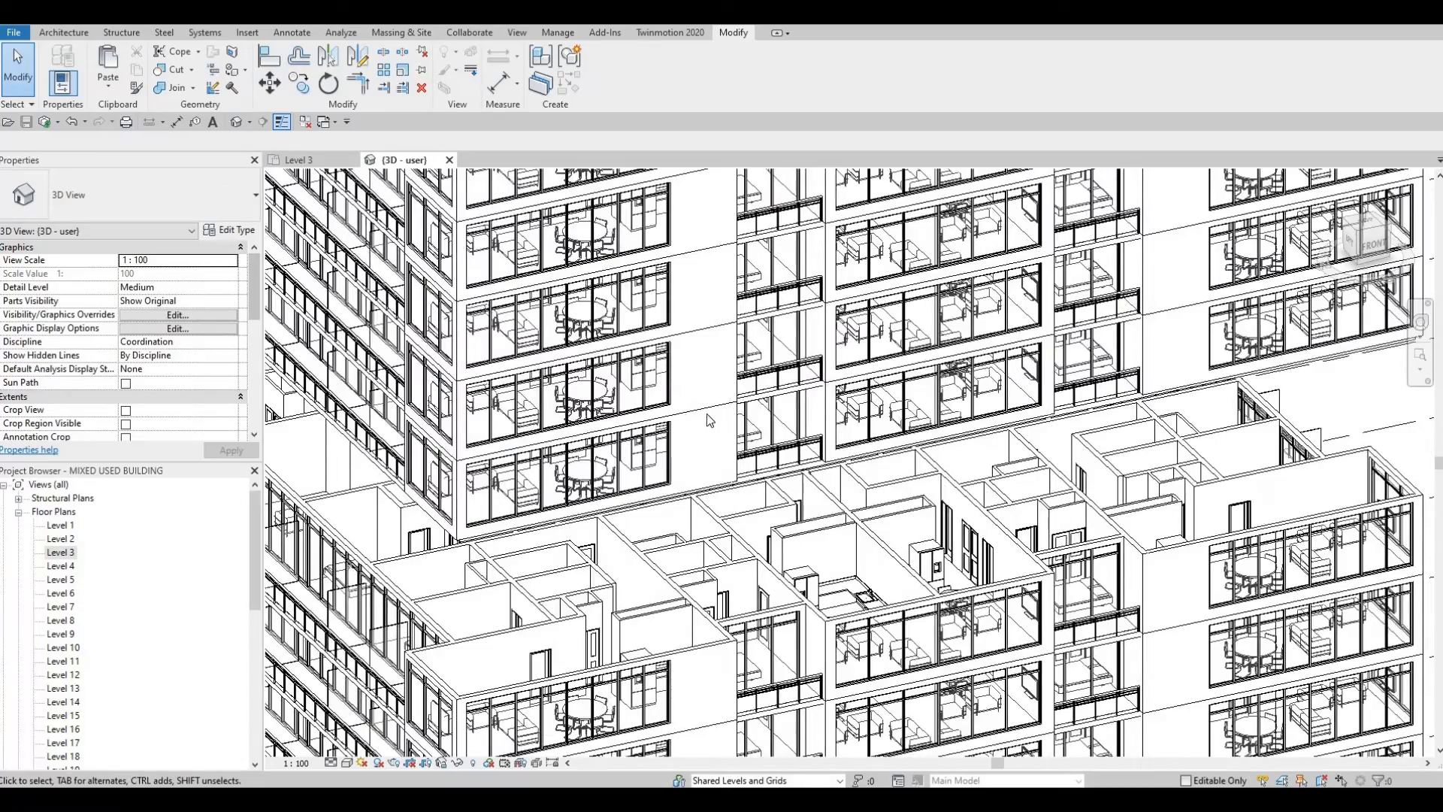
Step: Examine the missing floor between the tower's lower and upper stacks up close and from several angles
scroll(710, 420, "up", 3)
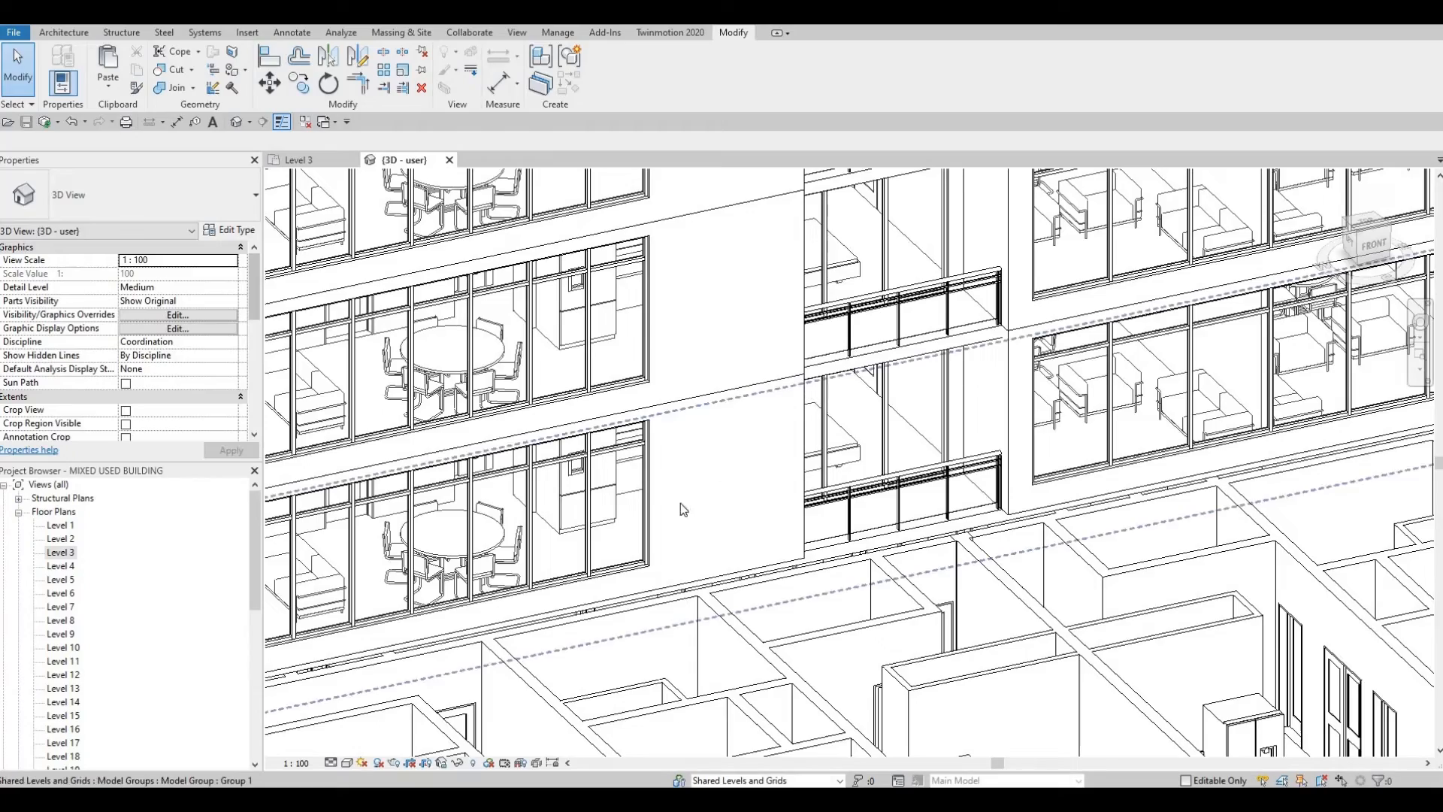
middle_click_drag(714, 520, 744, 324)
scroll(765, 489, "down", 4)
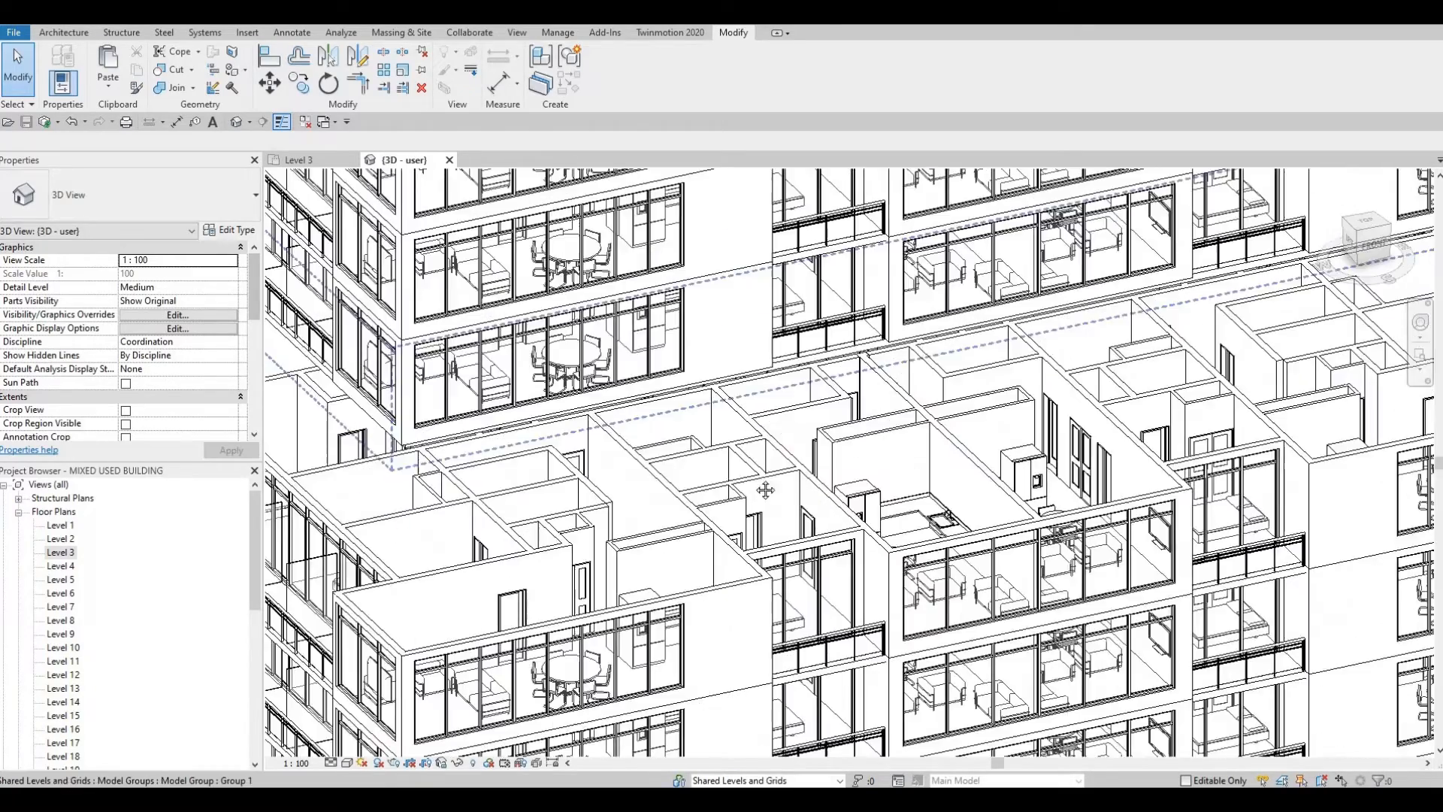
middle_click_drag(709, 575, 720, 342)
scroll(733, 376, "down", 1)
scroll(731, 578, "down", 3)
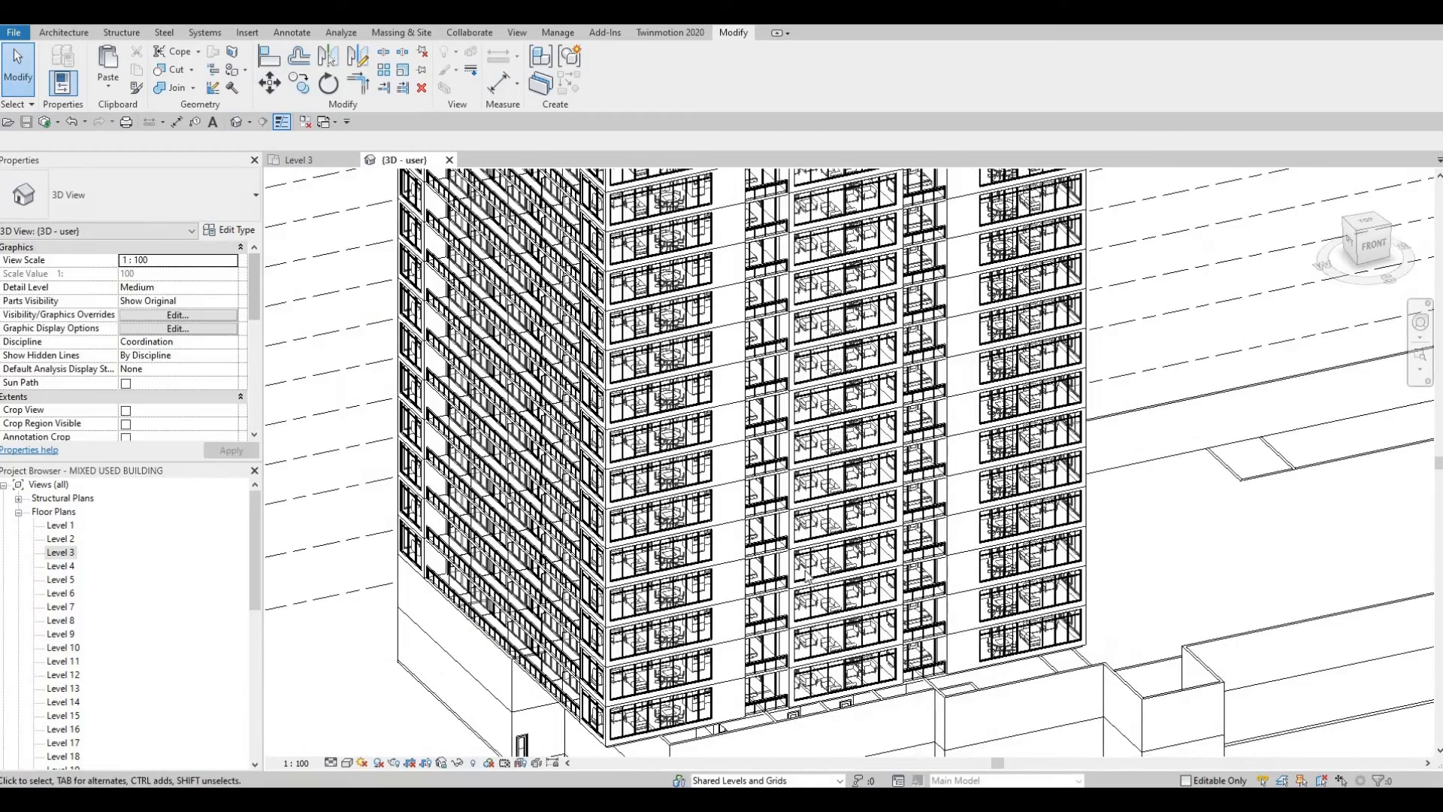
scroll(833, 562, "down", 2)
scroll(833, 562, "down", 3)
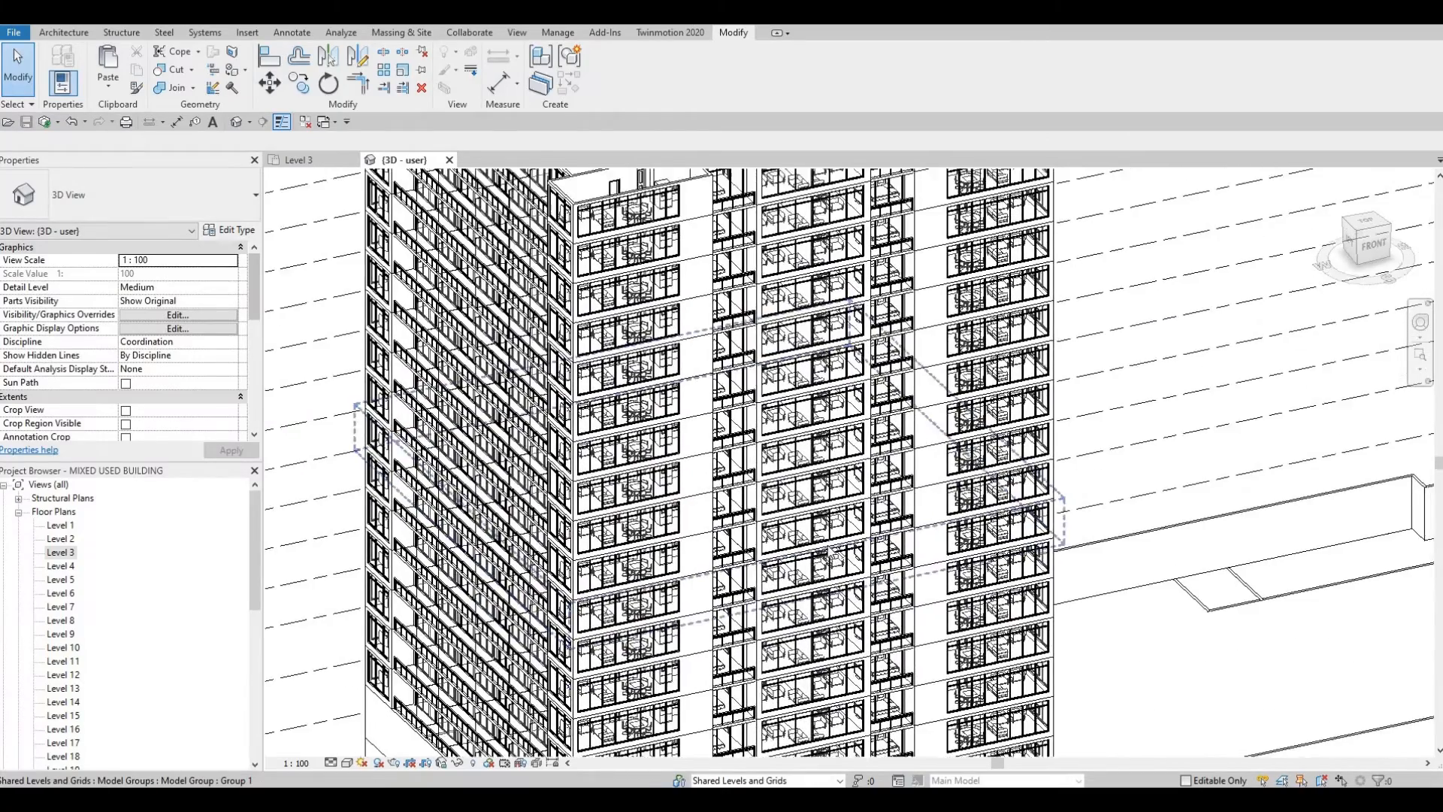
scroll(747, 319, "up", 4)
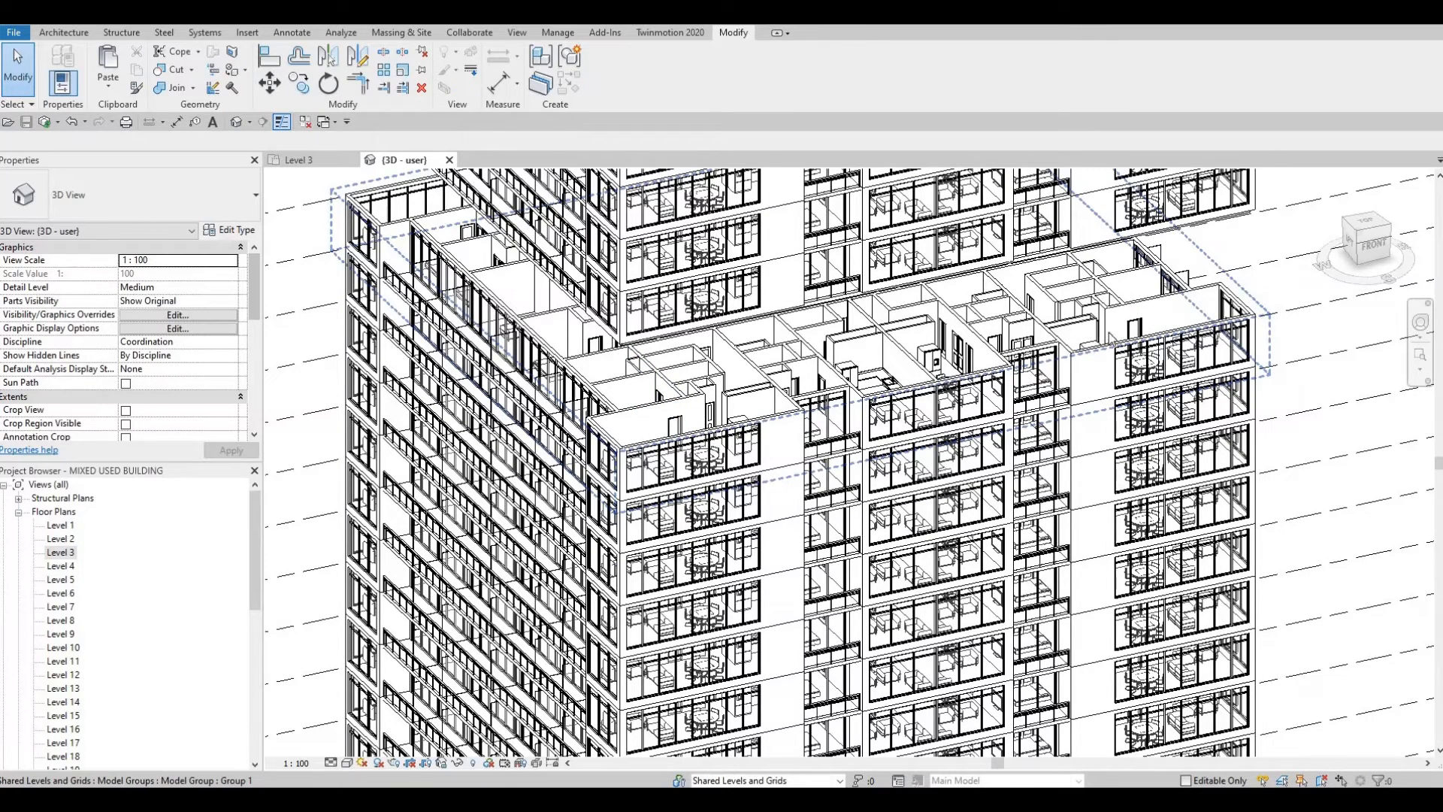
middle_click_drag(1060, 321, 974, 562, "shift")
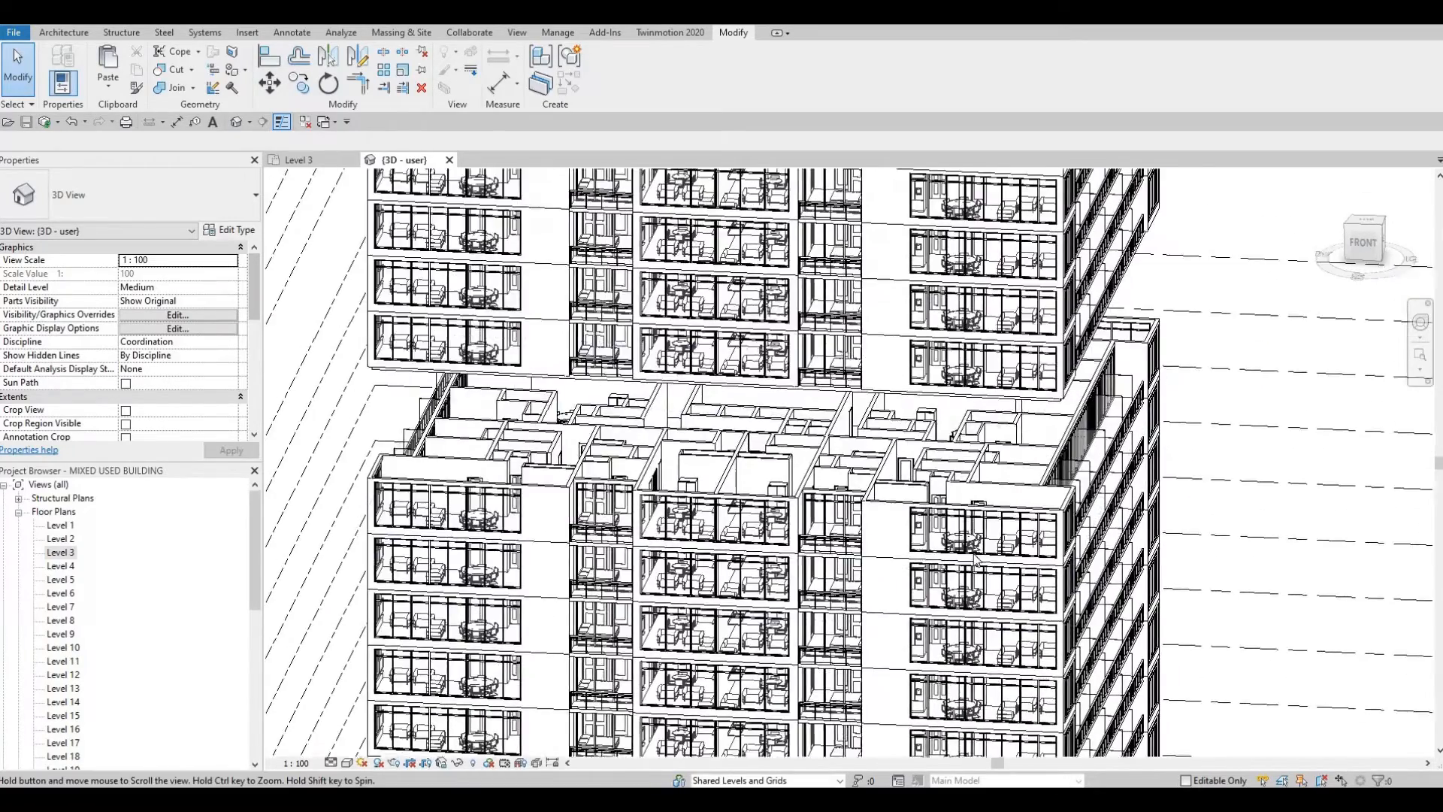
scroll(985, 560, "down", 1)
middle_click_drag(1059, 523, 1084, 514, "shift")
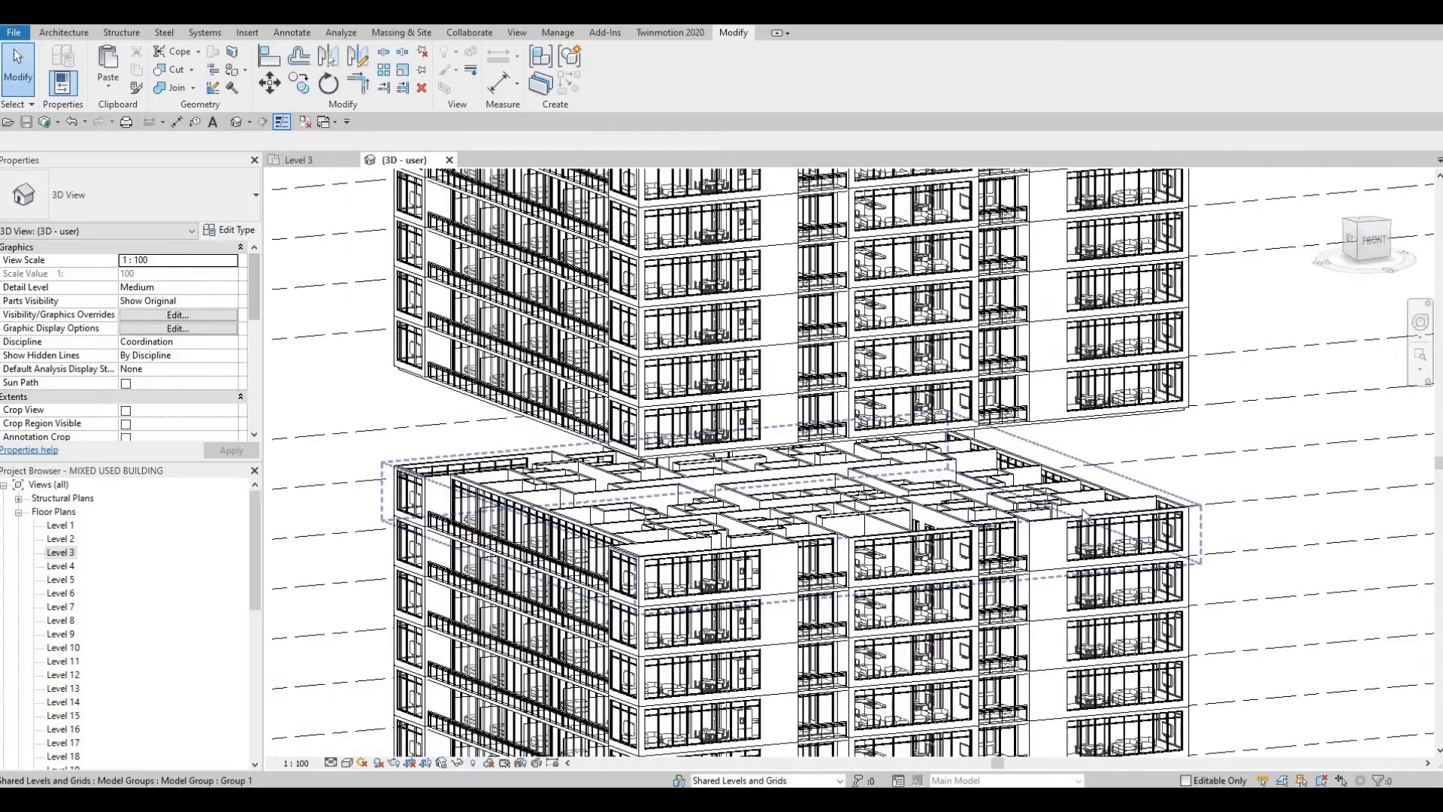
Step: Trace the level lines beside the tower in the 3D view to identify which level borders the gap
middle_click_drag(1011, 343, 950, 209)
scroll(977, 255, "down", 1)
scroll(993, 311, "down", 1)
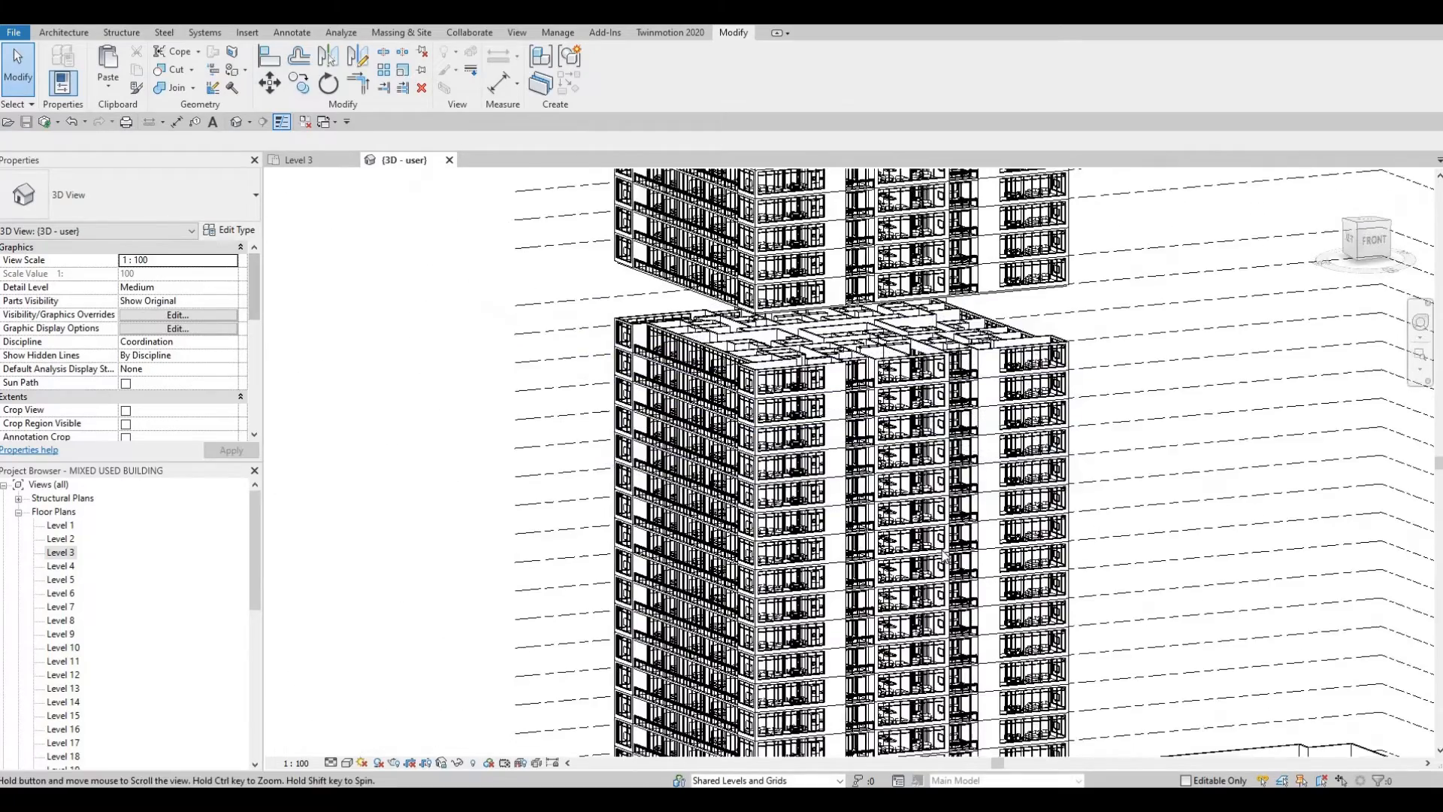
middle_click_drag(993, 312, 994, 231)
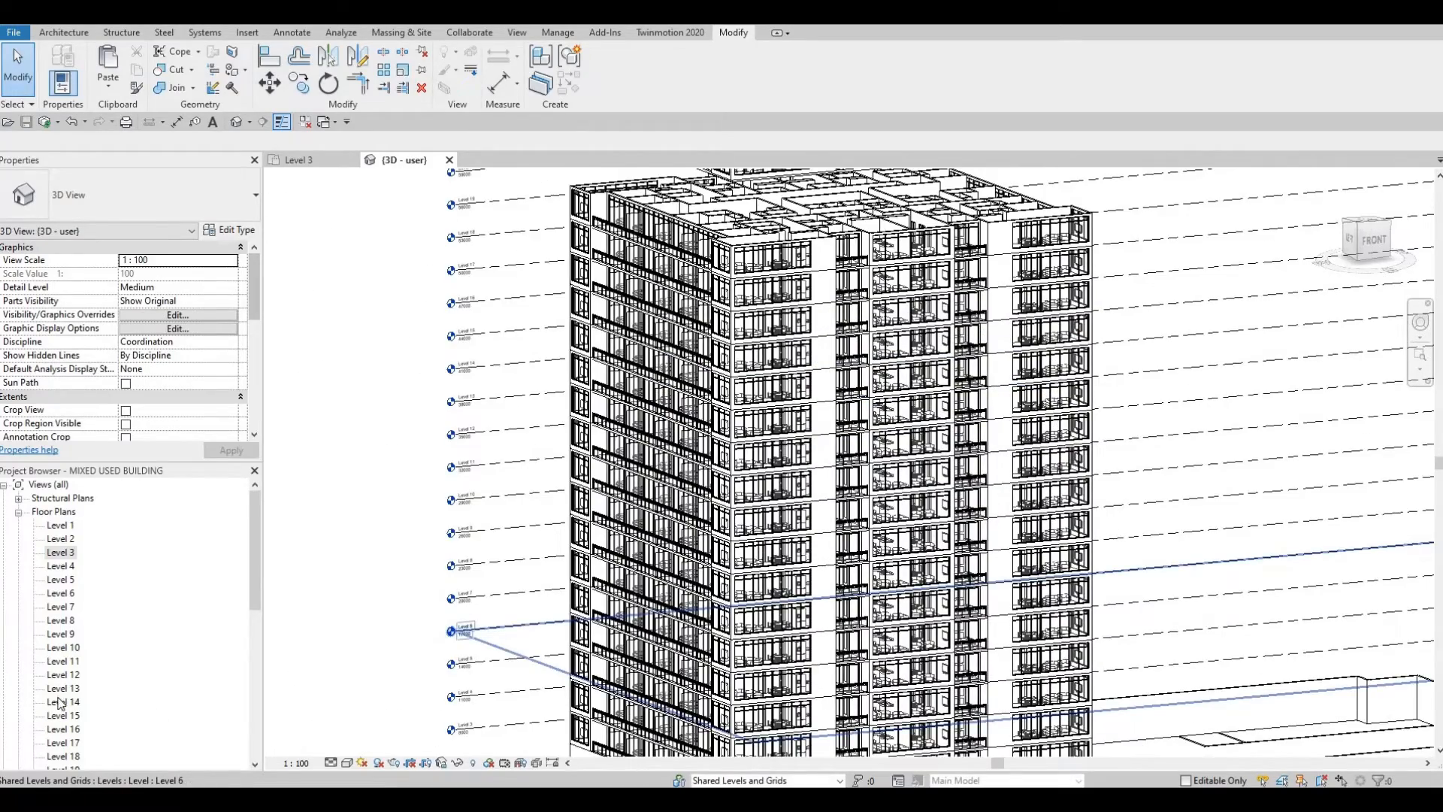
scroll(61, 702, "down", 6)
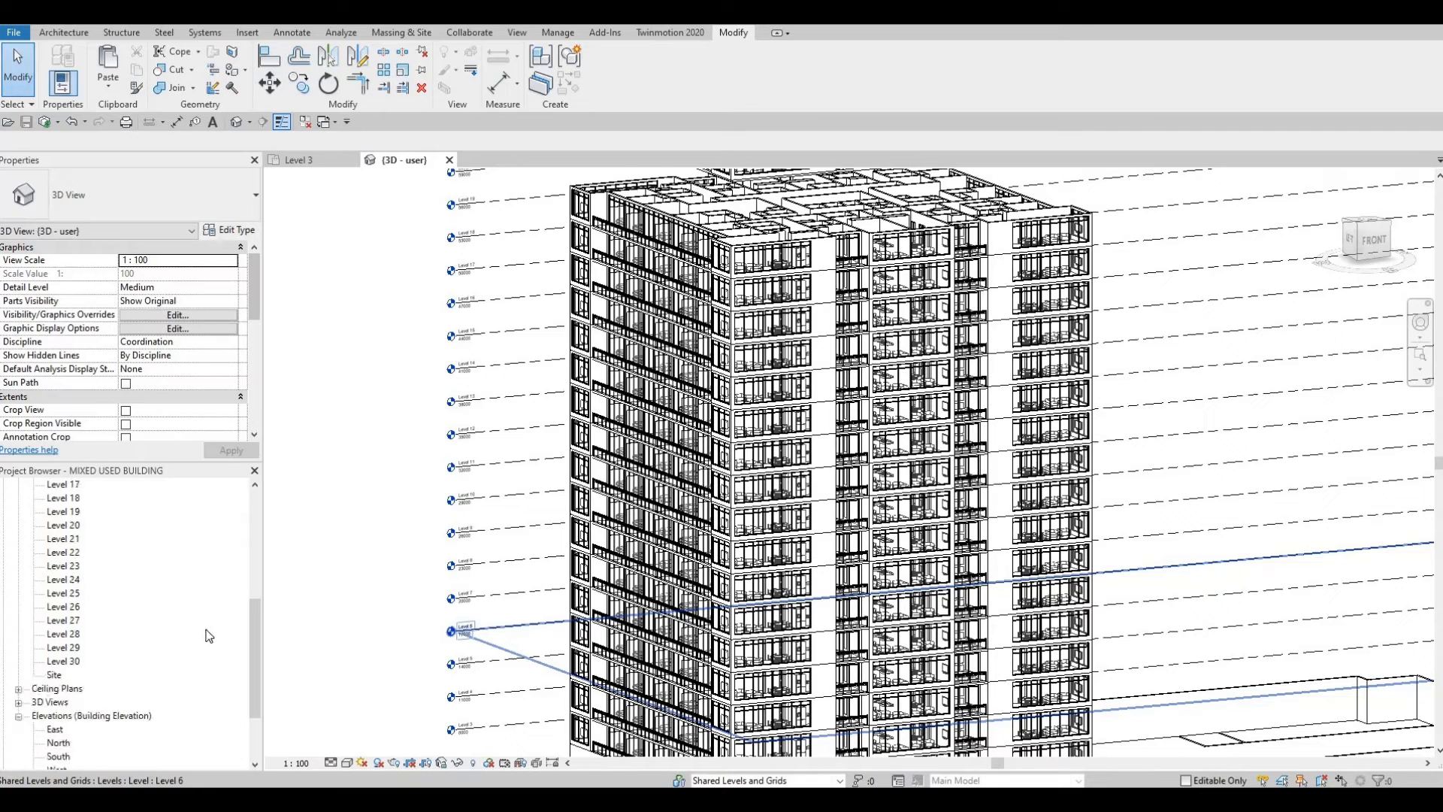
scroll(209, 636, "up", 1)
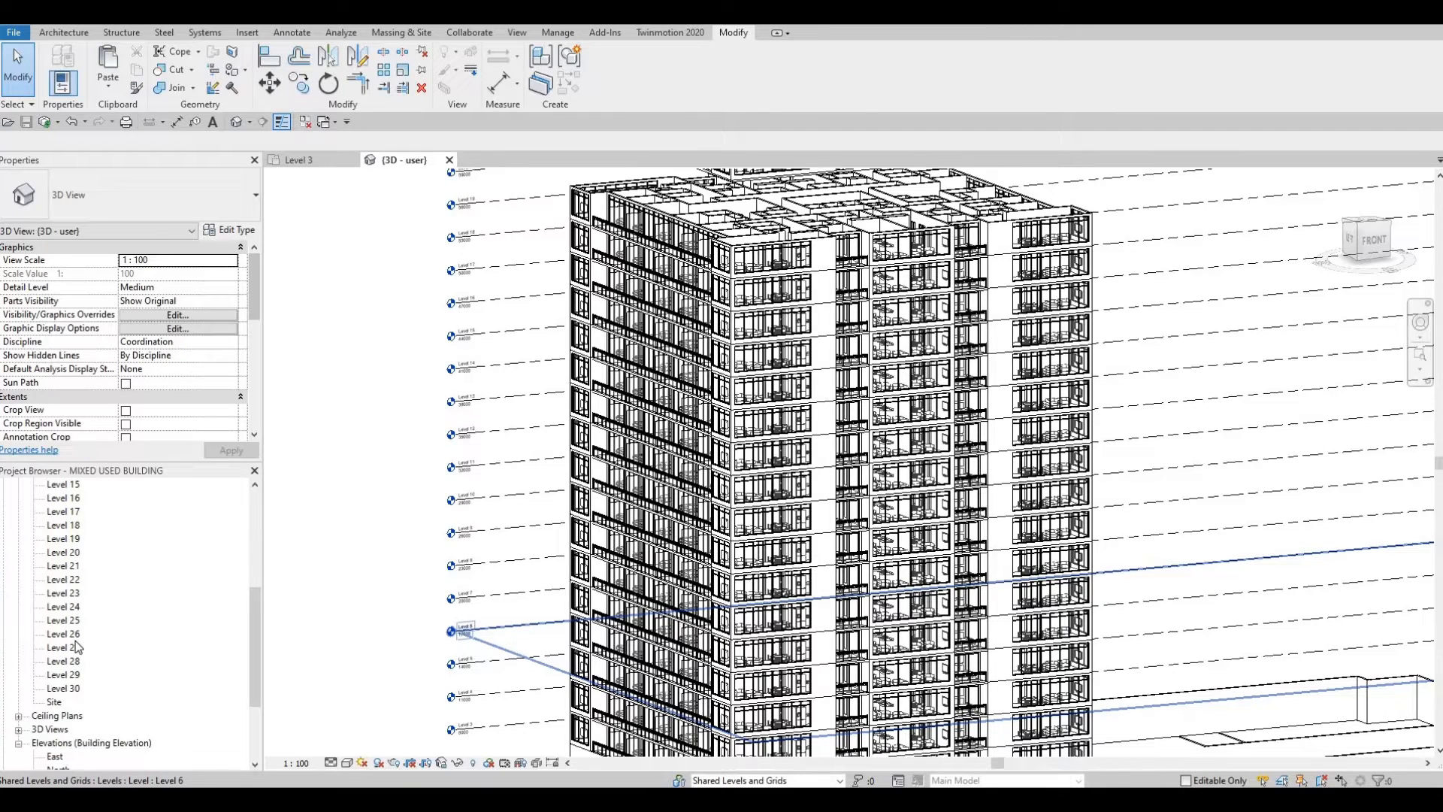
scroll(77, 647, "up", 1)
middle_click_drag(952, 250, 920, 336)
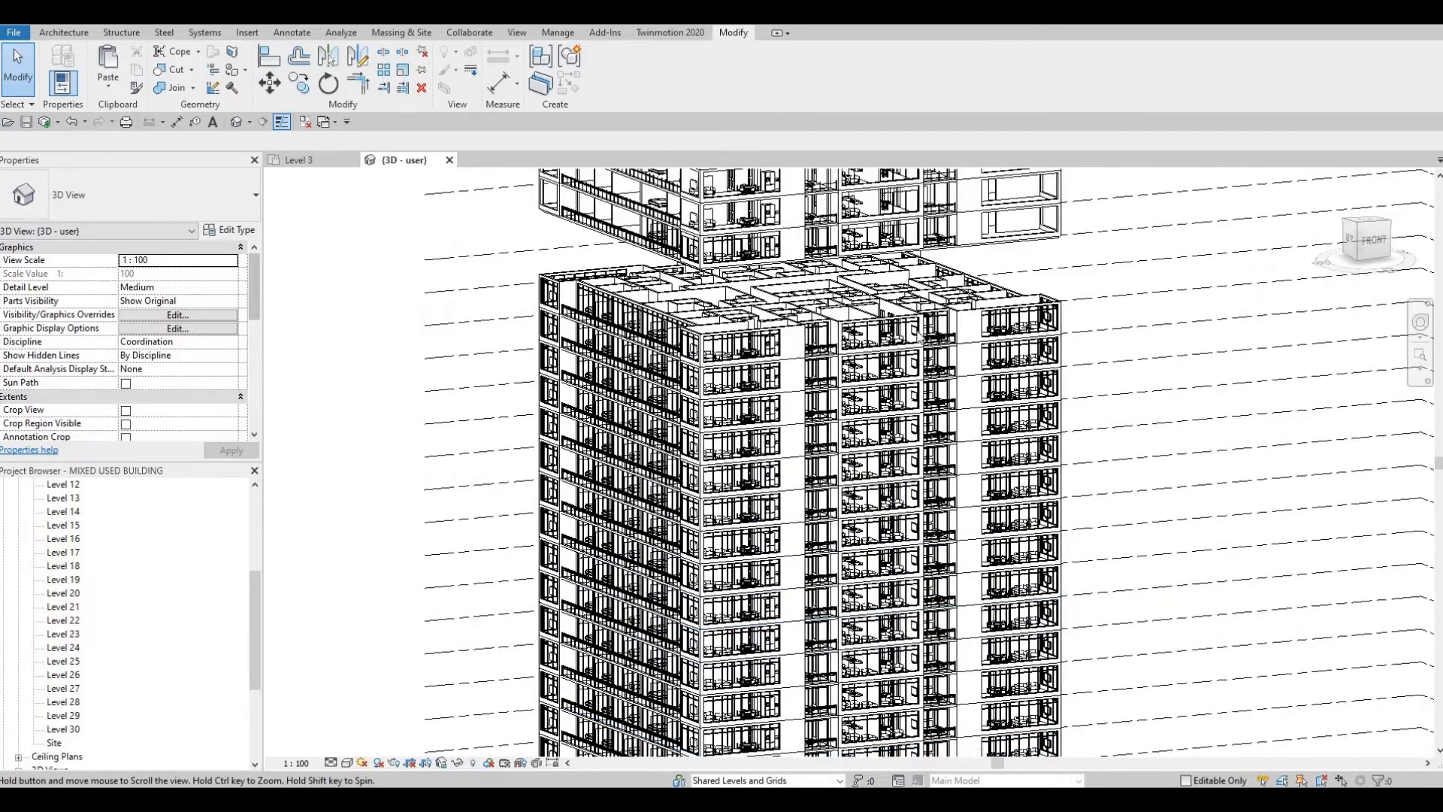
scroll(920, 336, "up", 3)
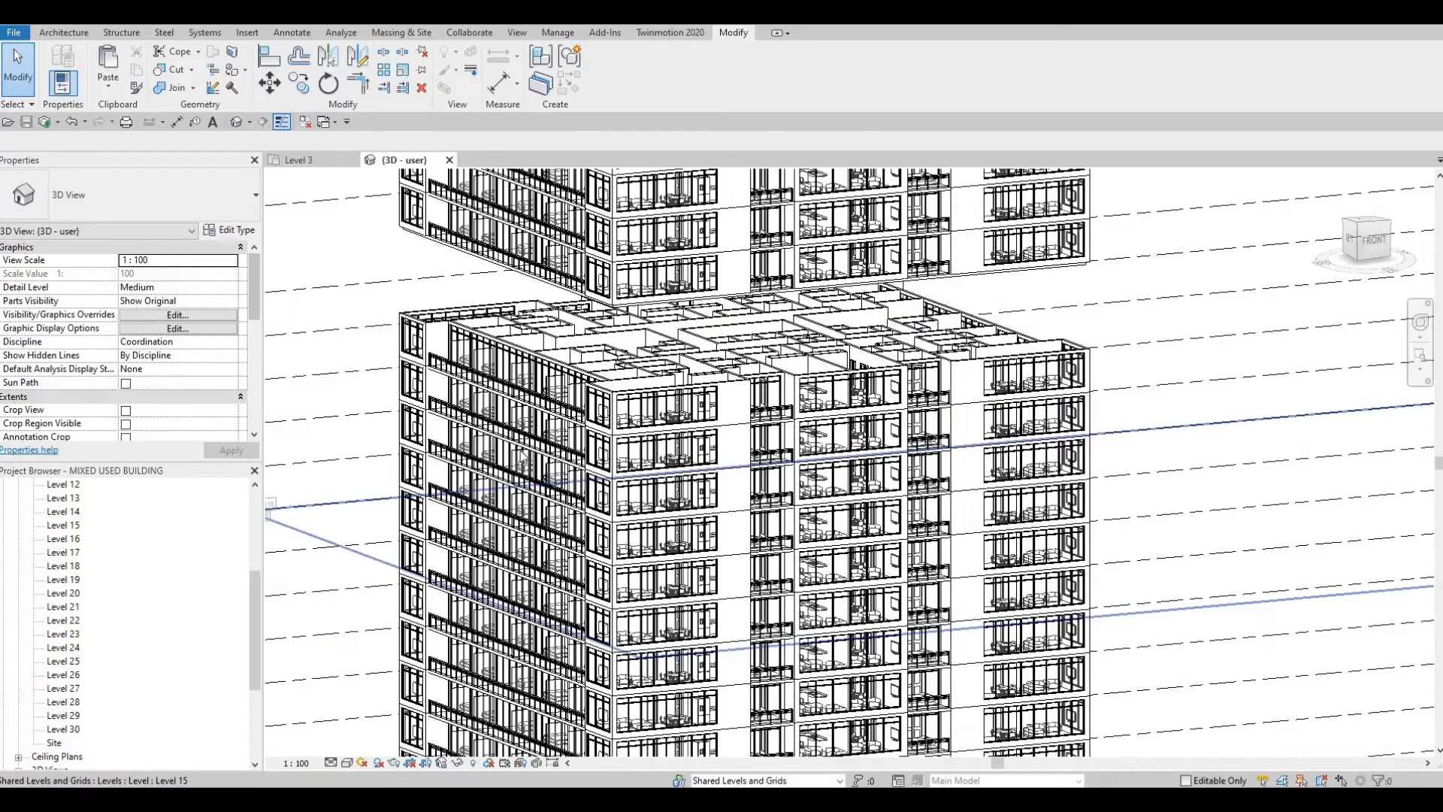
middle_click_drag(520, 452, 675, 481)
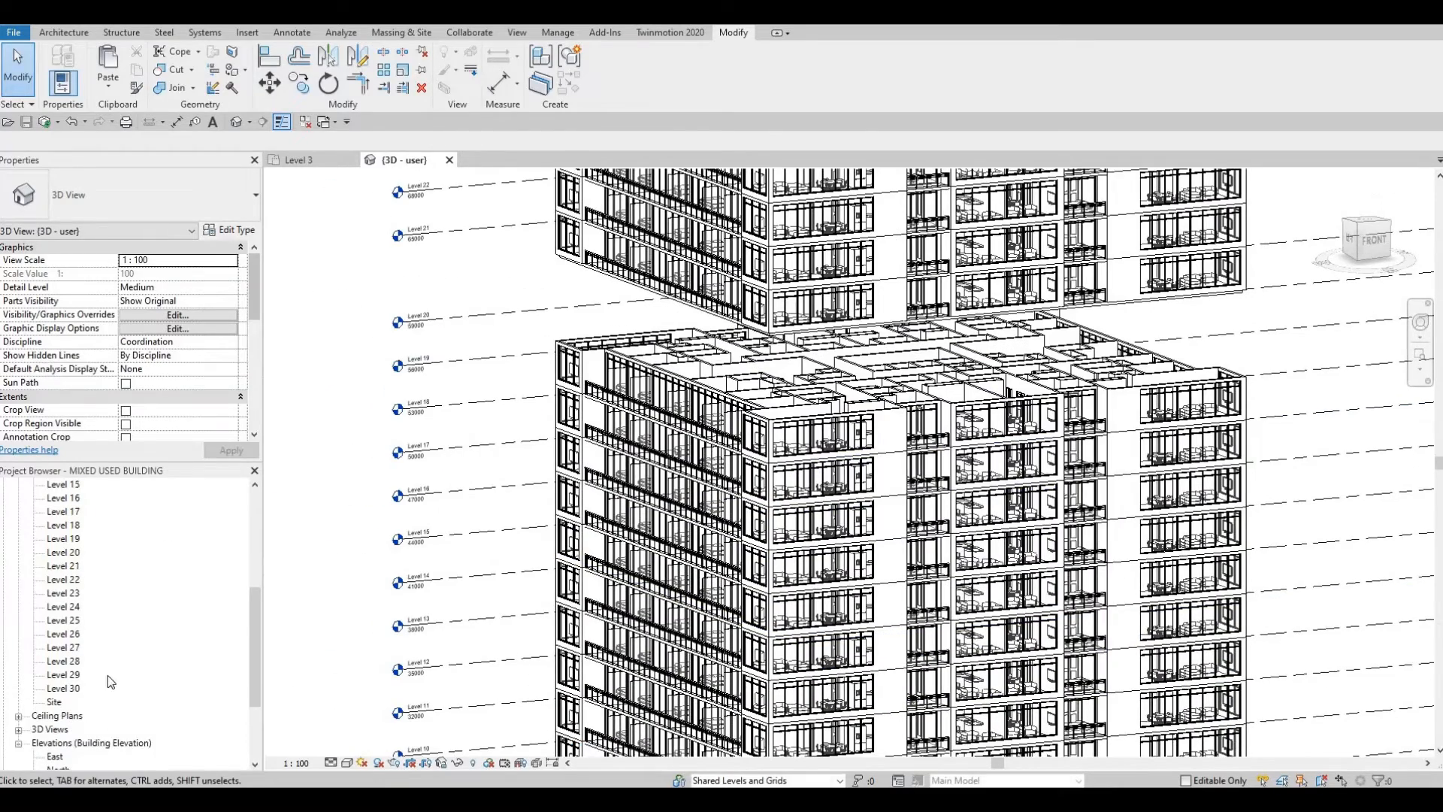
Step: Open the South elevation and inspect the level names and heights beside the gap in the tower
scroll(107, 674, "down", 3)
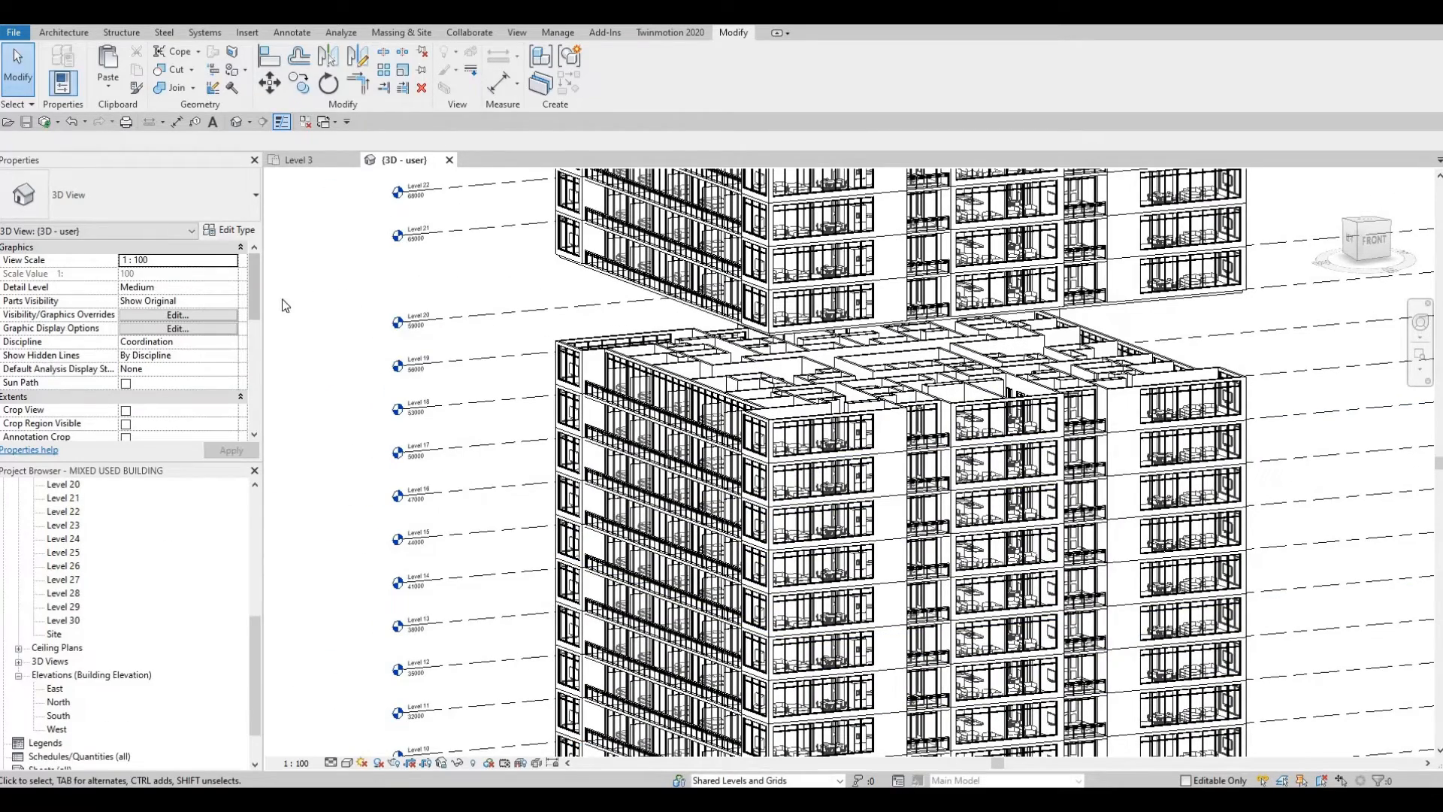
double_click(57, 717)
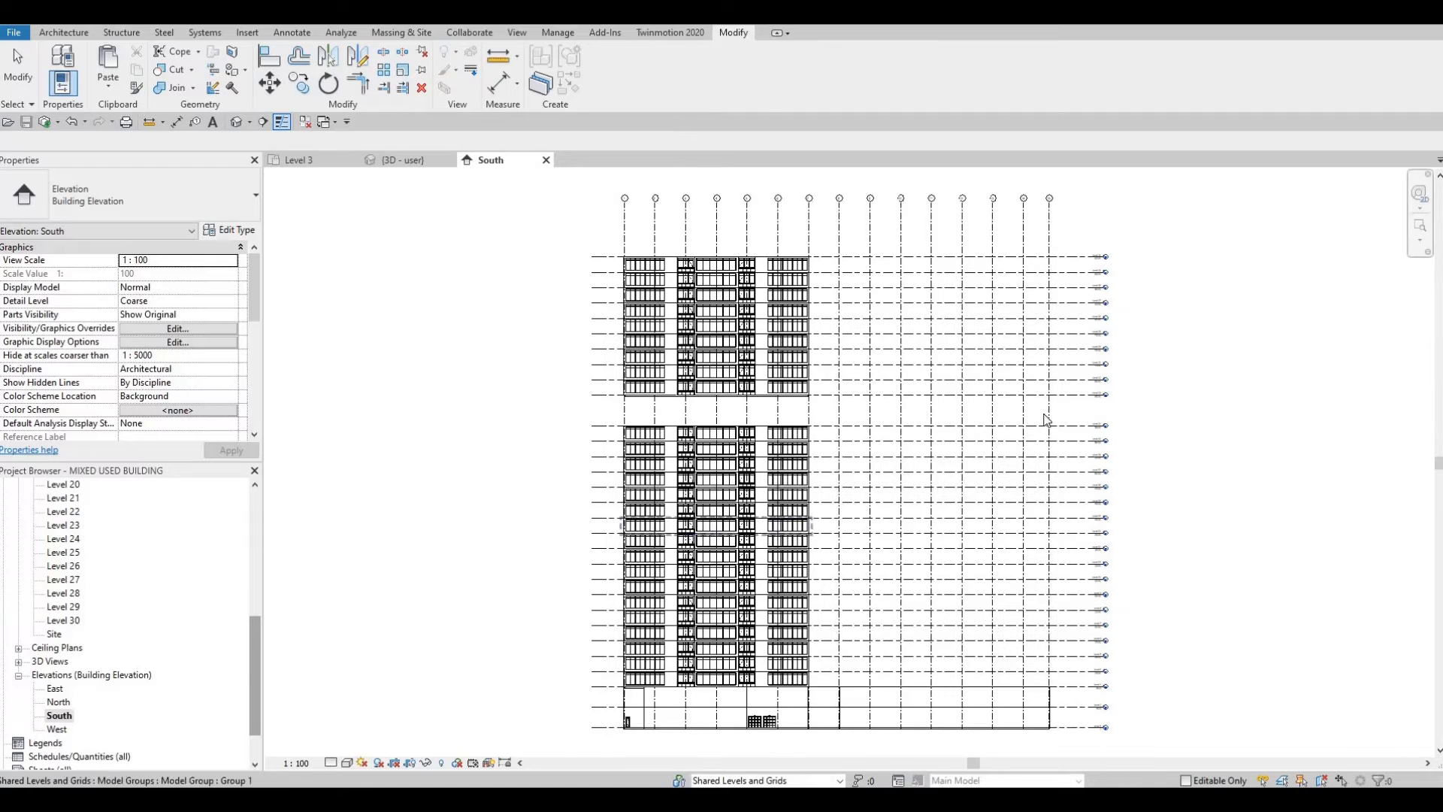
scroll(1207, 502, "up", 10)
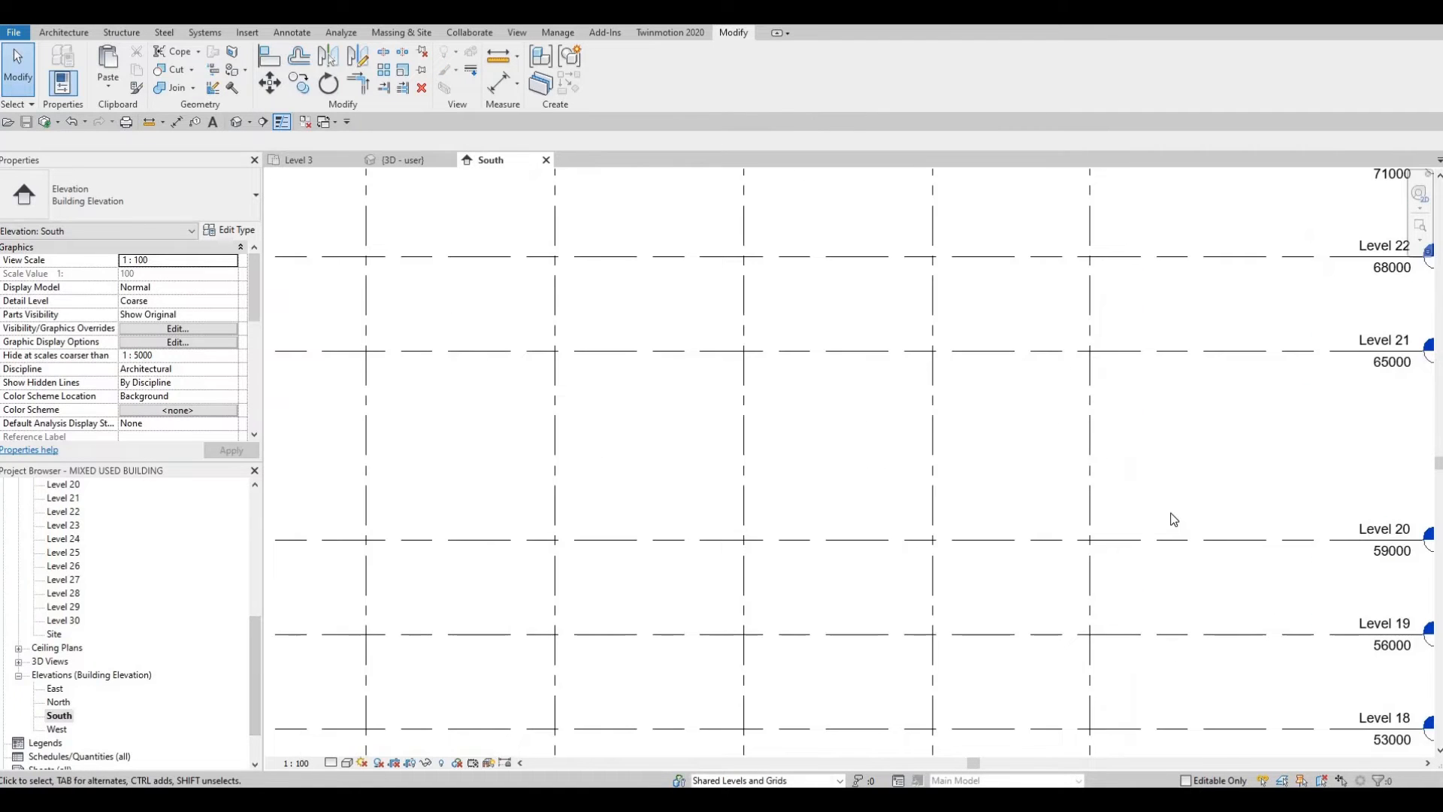
scroll(721, 474, "down", 6)
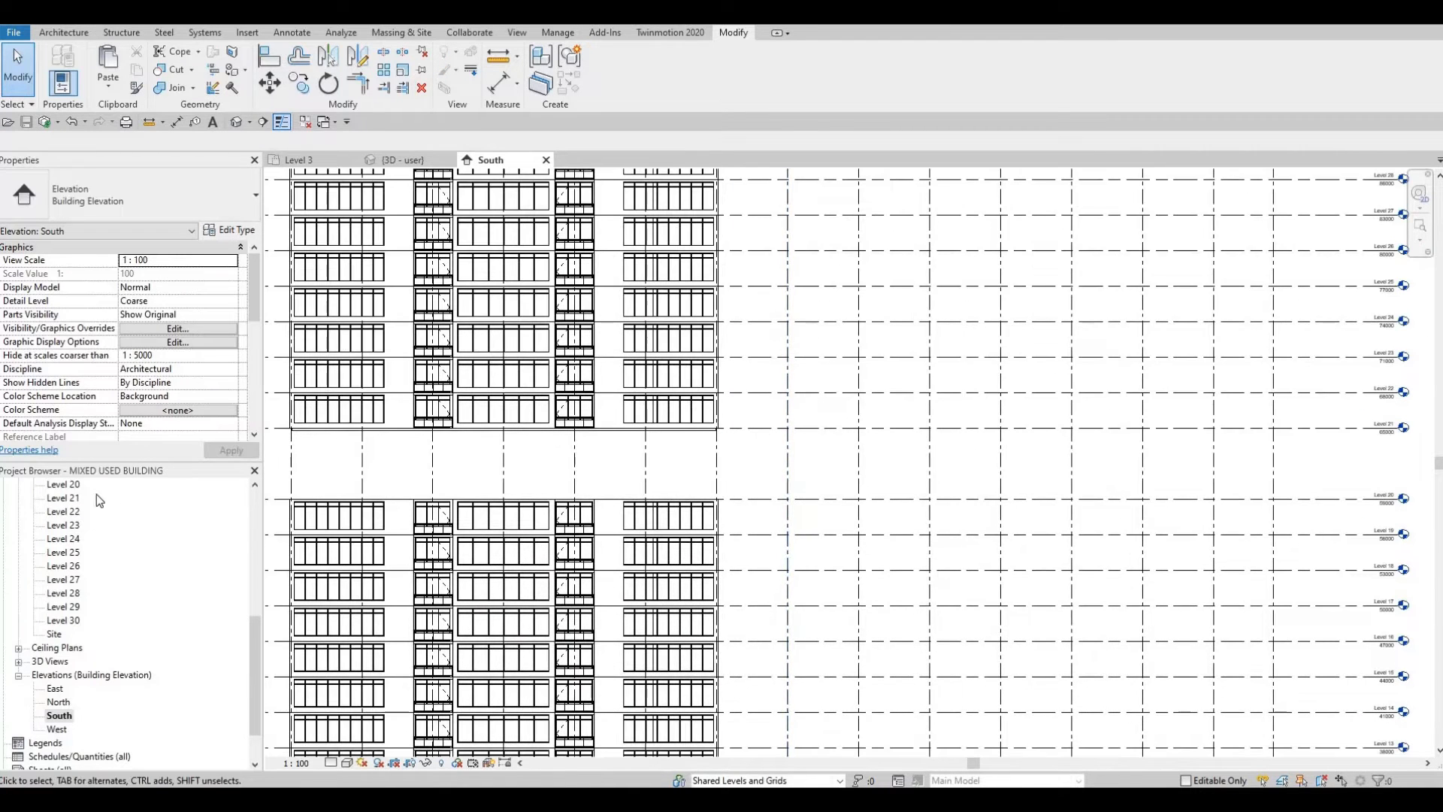
Step: Open the Level 20 floor plan and check its layout and its view properties down to the underlay settings
double_click(67, 485)
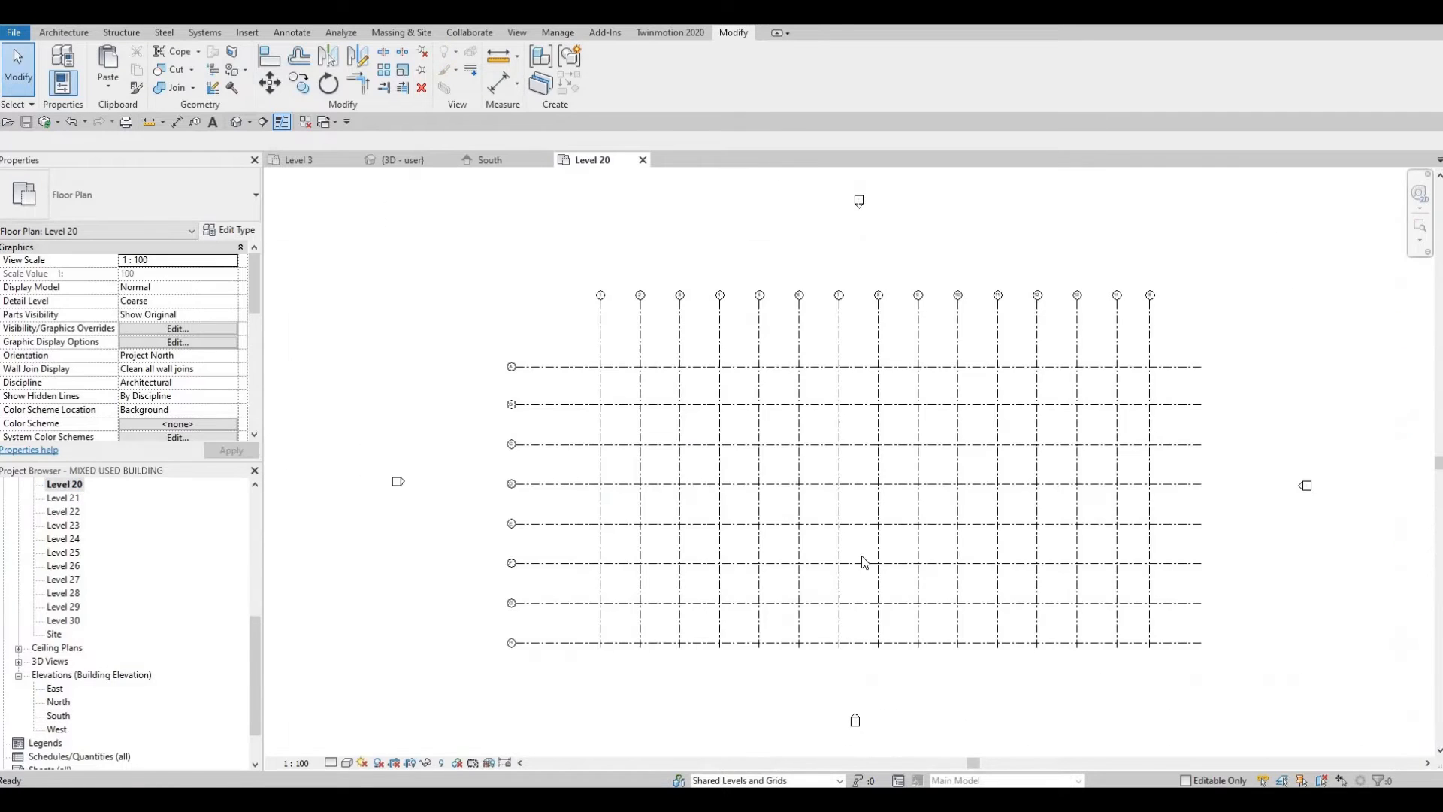
middle_click_drag(724, 566, 584, 568)
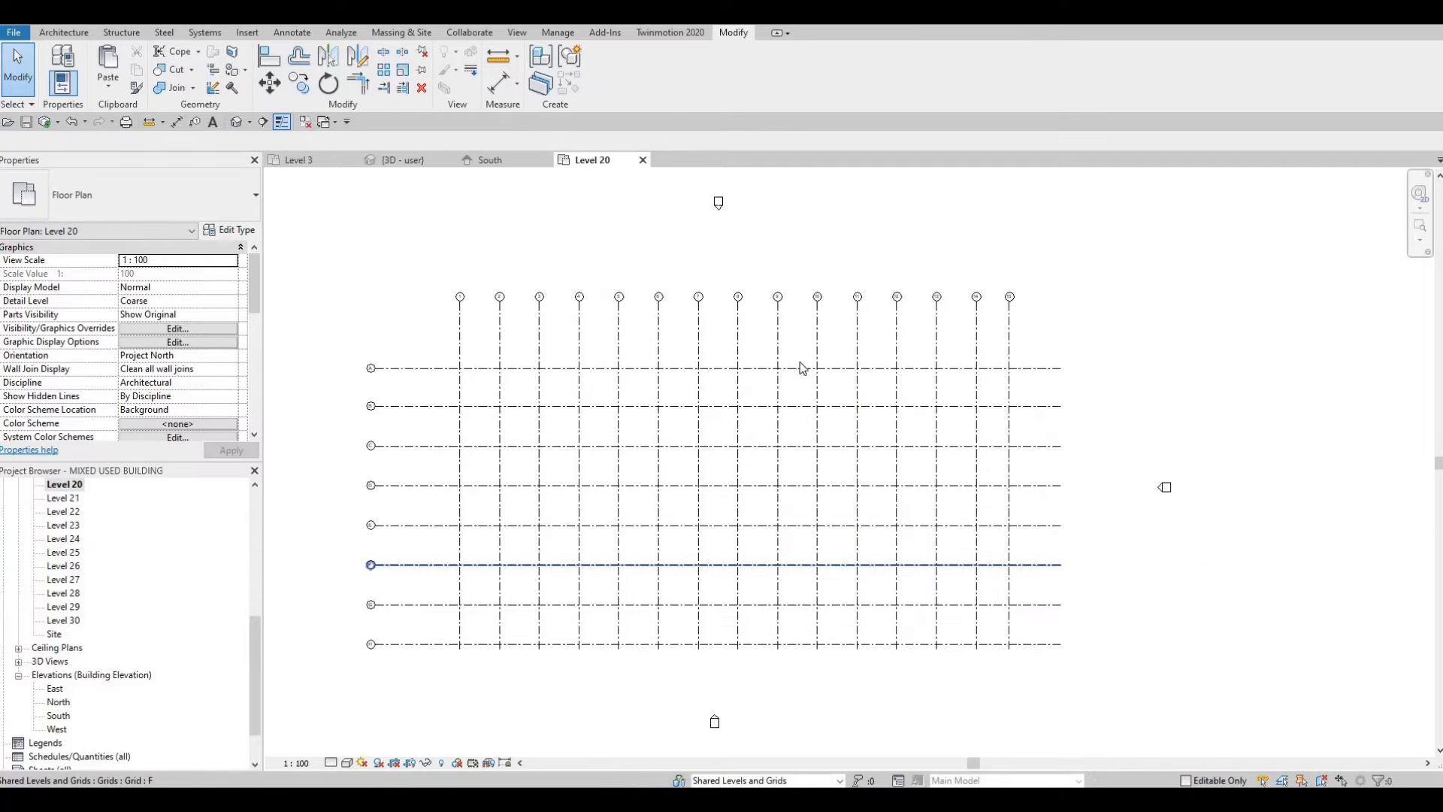
middle_click_drag(882, 484, 995, 400)
scroll(995, 401, "down", 2)
middle_click_drag(557, 444, 456, 466)
scroll(457, 467, "up", 1)
scroll(853, 504, "down", 1)
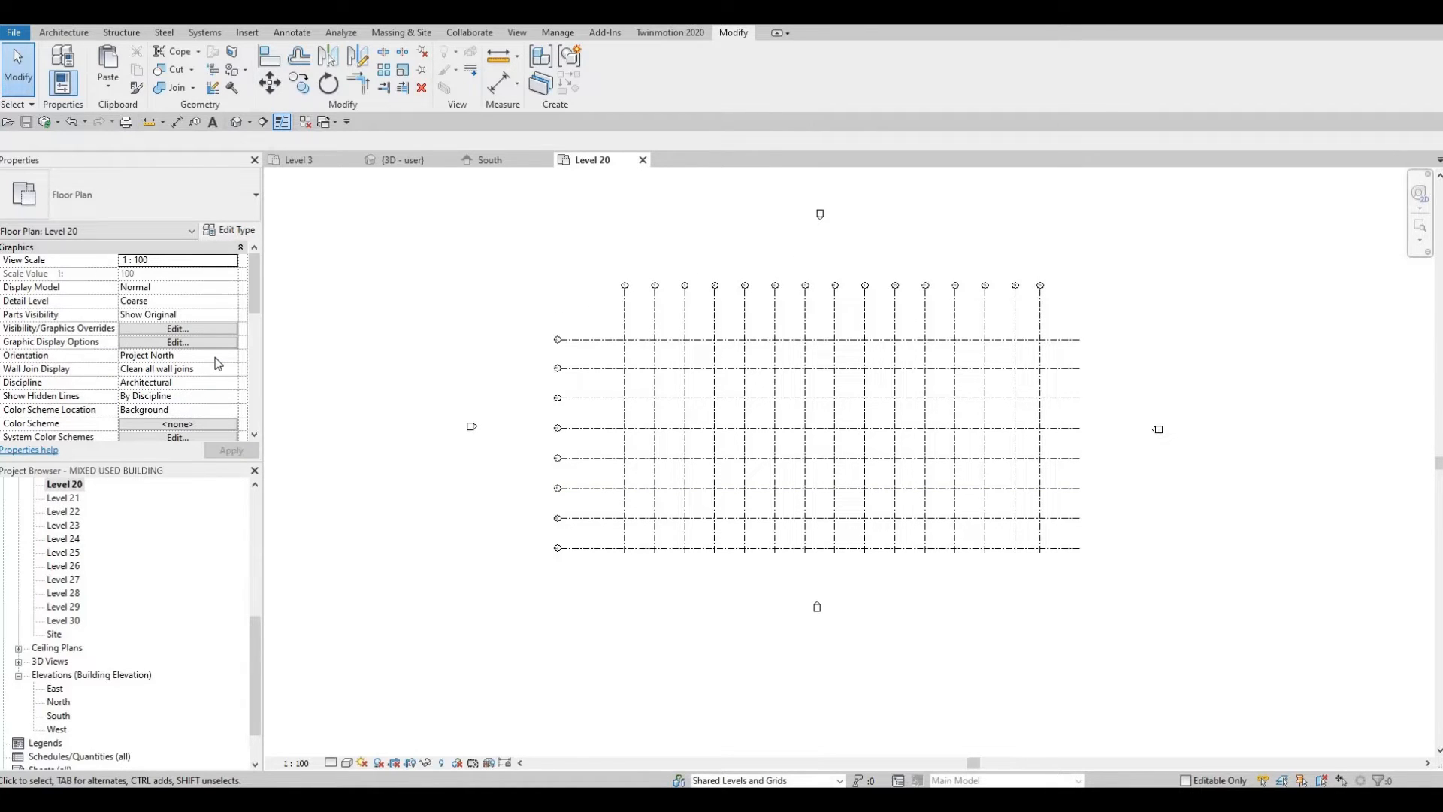
scroll(218, 364, "down", 3)
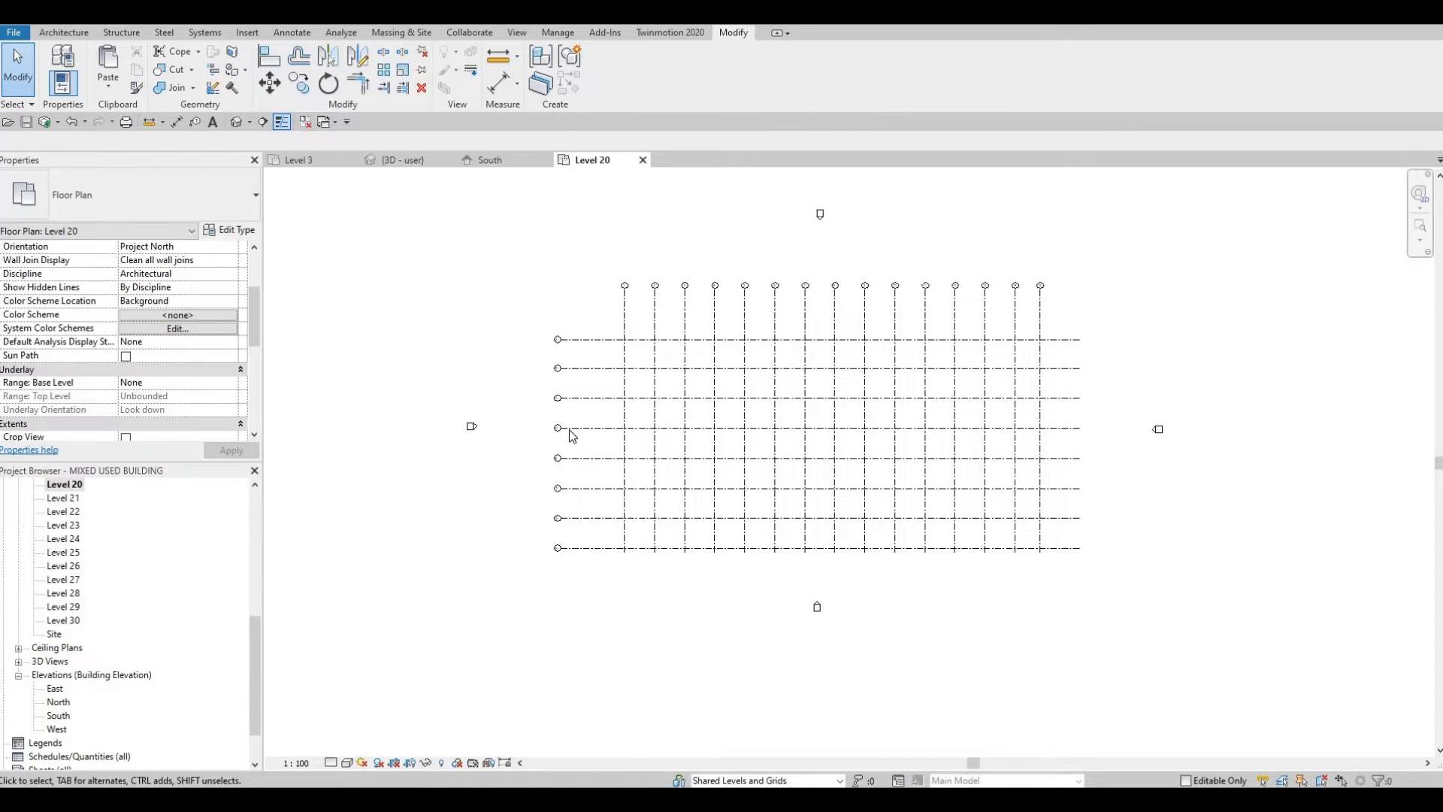
middle_click_drag(646, 459, 601, 466)
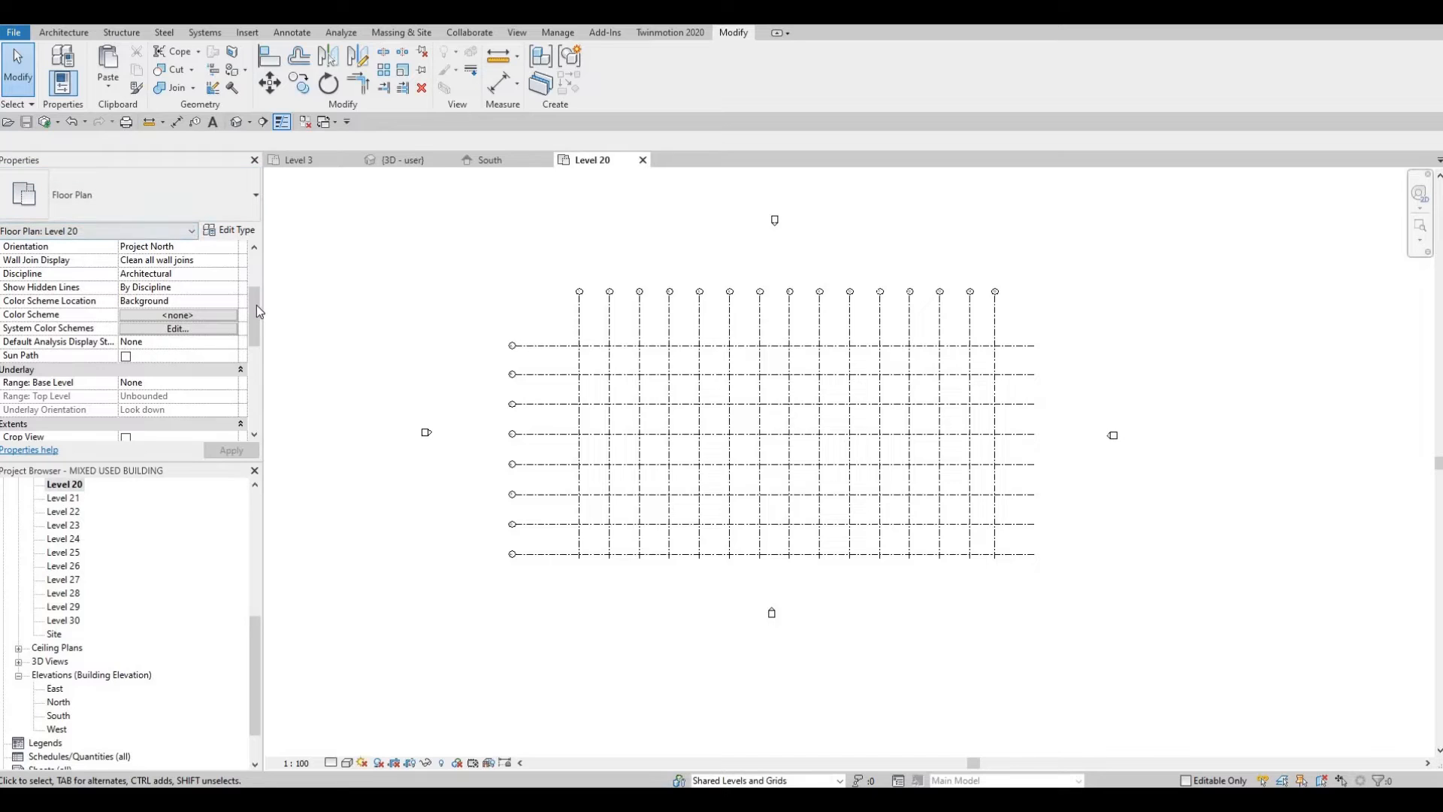
Step: Set the Level 20 floor plan's underlay base level to Level 19 and apply it
scroll(63, 366, "down", 1)
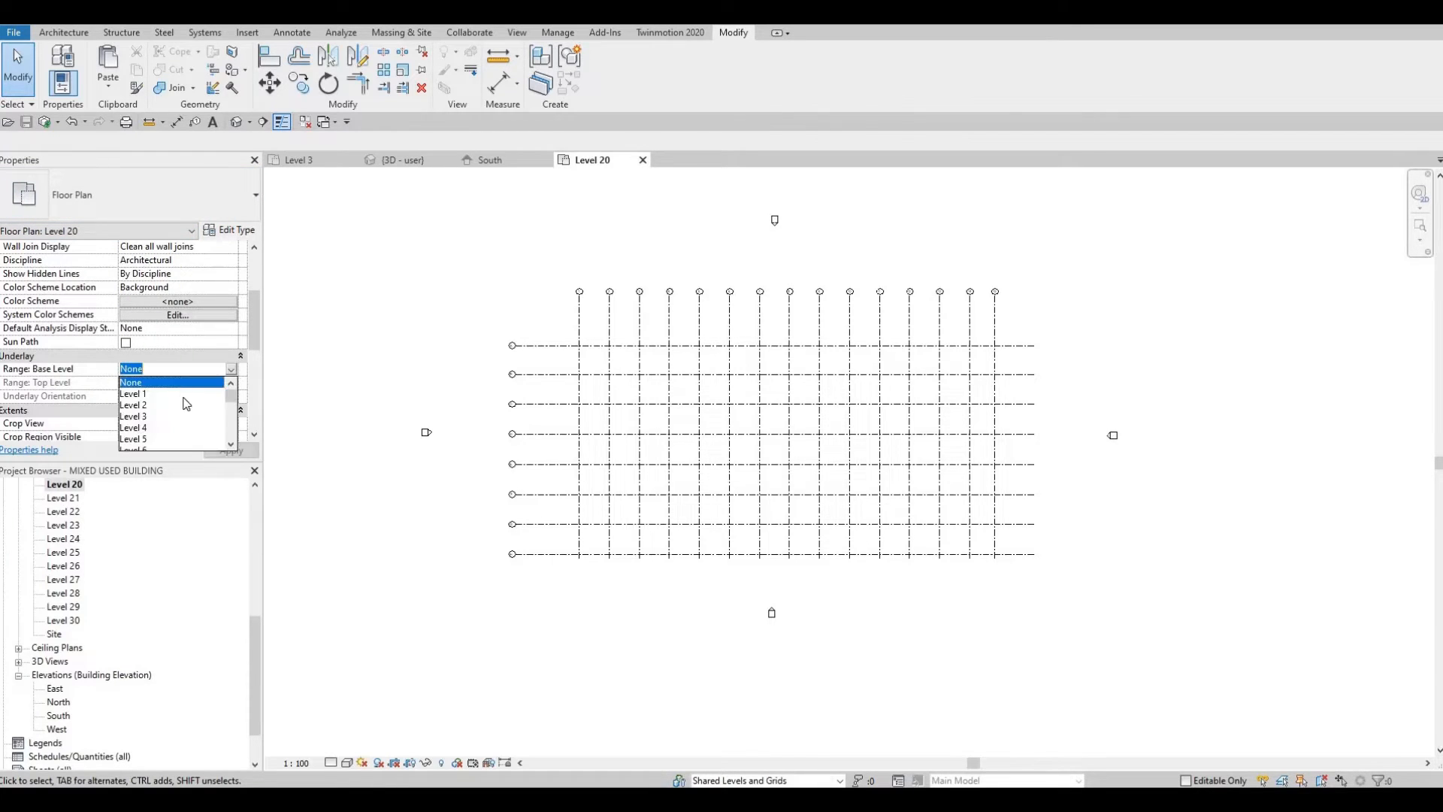
scroll(159, 438, "down", 2)
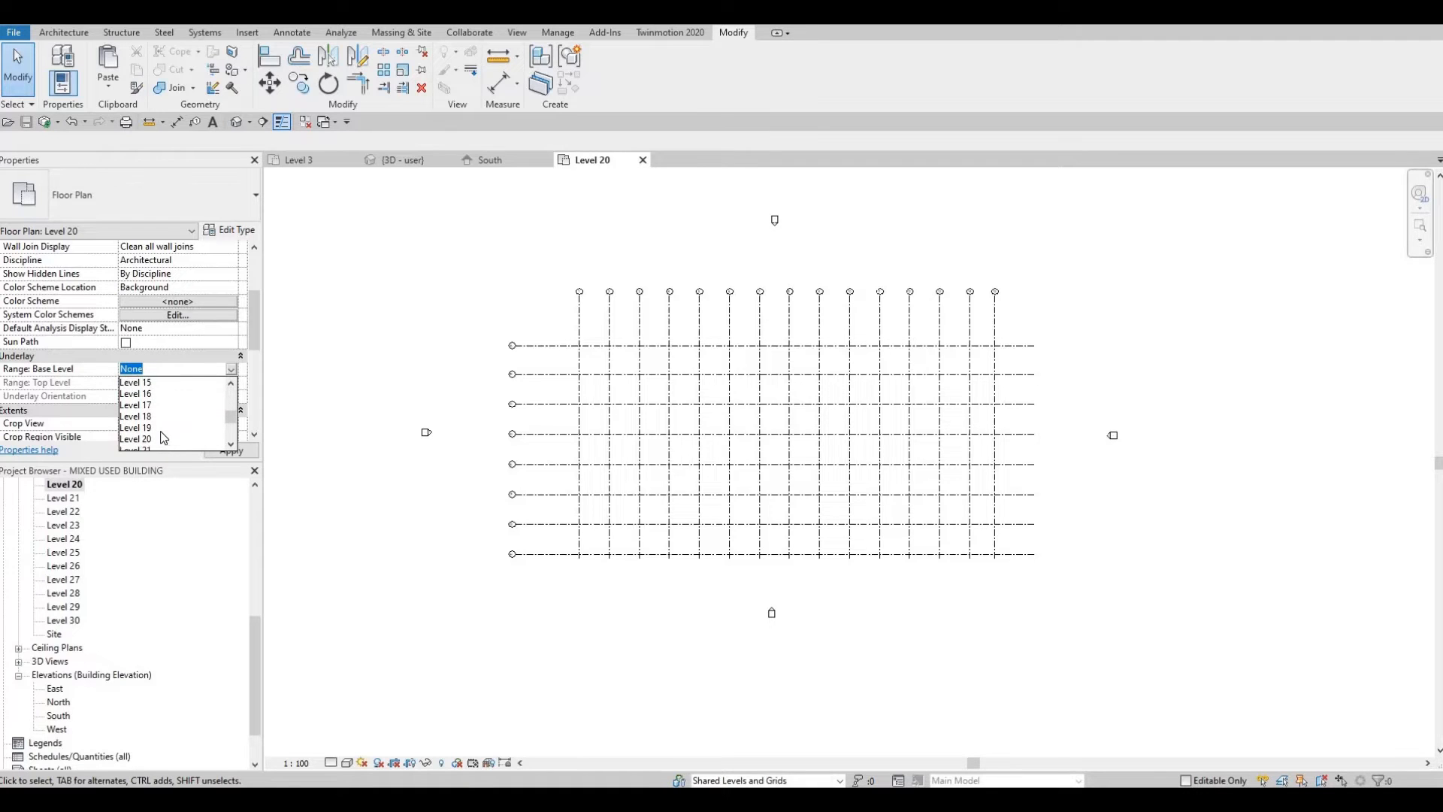
left_click(242, 454)
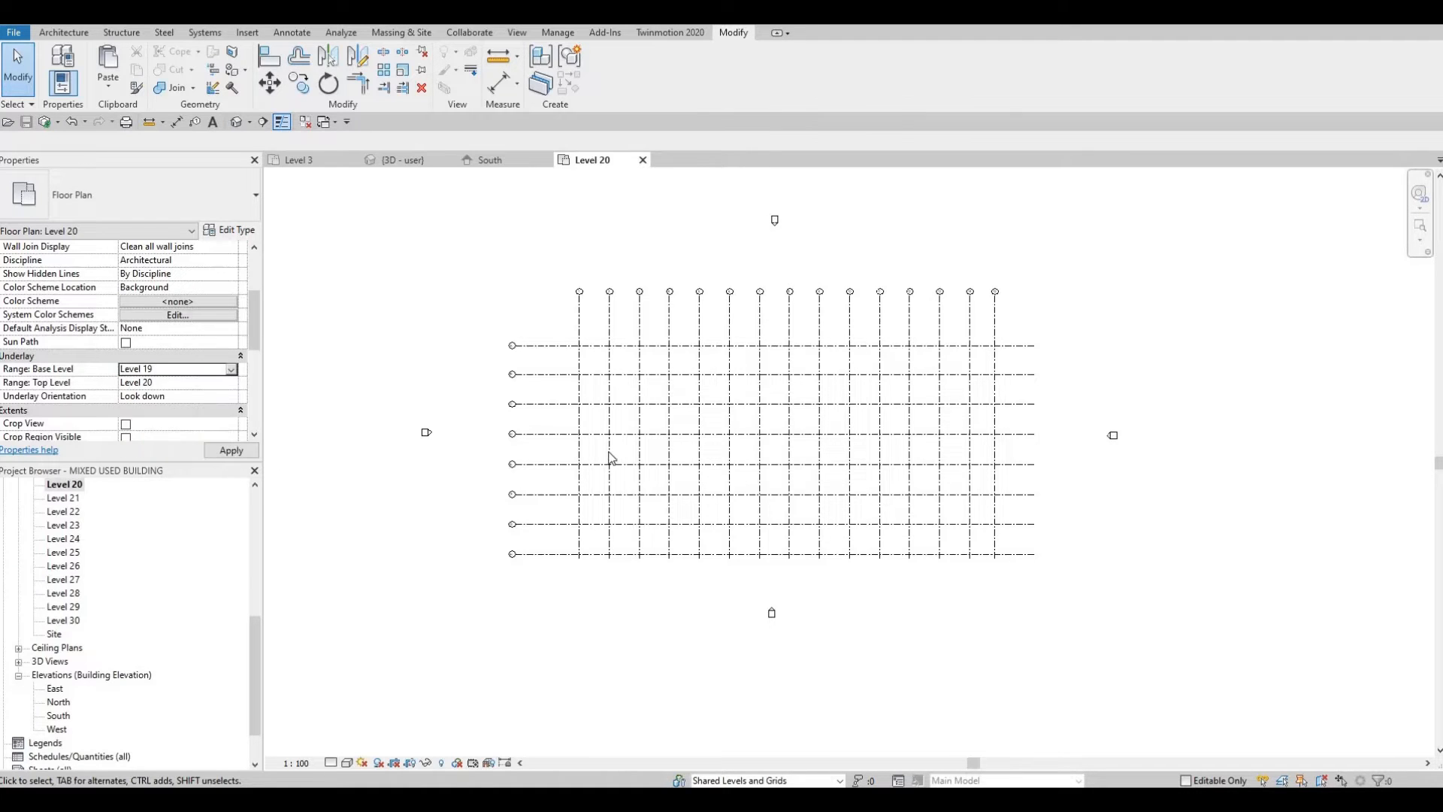
Step: Draw a rectangle of INTERIOR WALL 1 walls tracing the outer walls of the central stair and lift core in the underlay
scroll(757, 454, "up", 4)
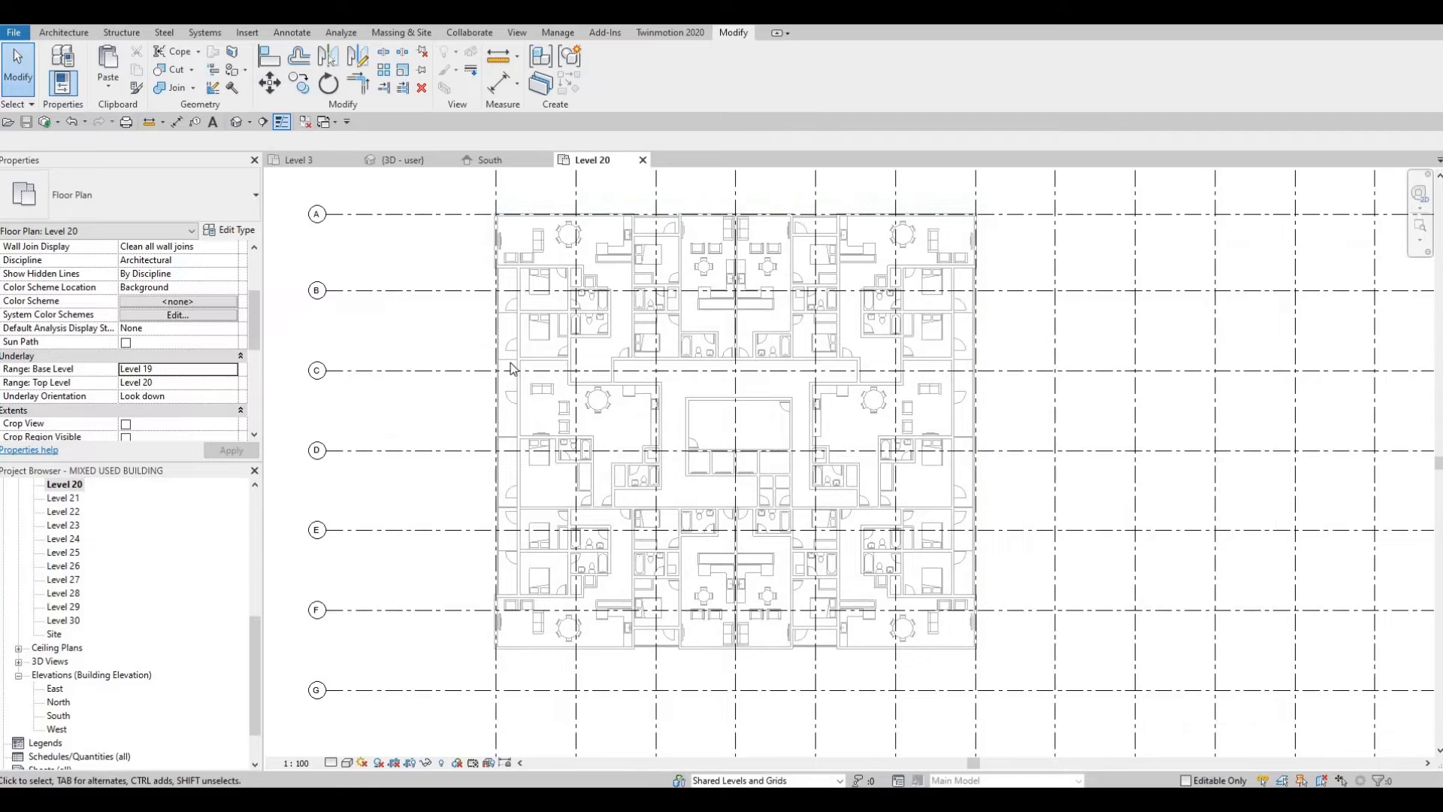
middle_click_drag(508, 364, 267, 319)
left_click(64, 33)
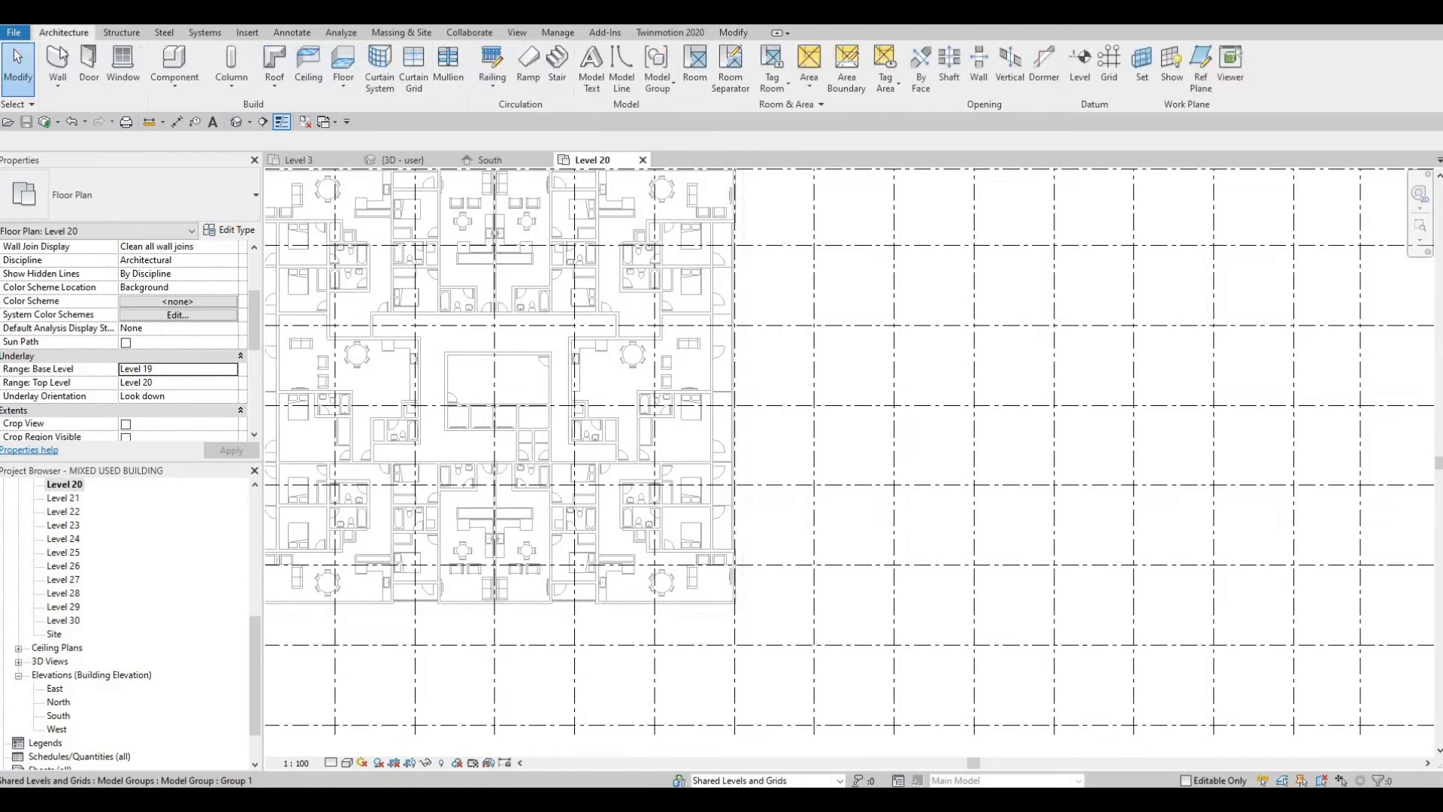
left_click(60, 59)
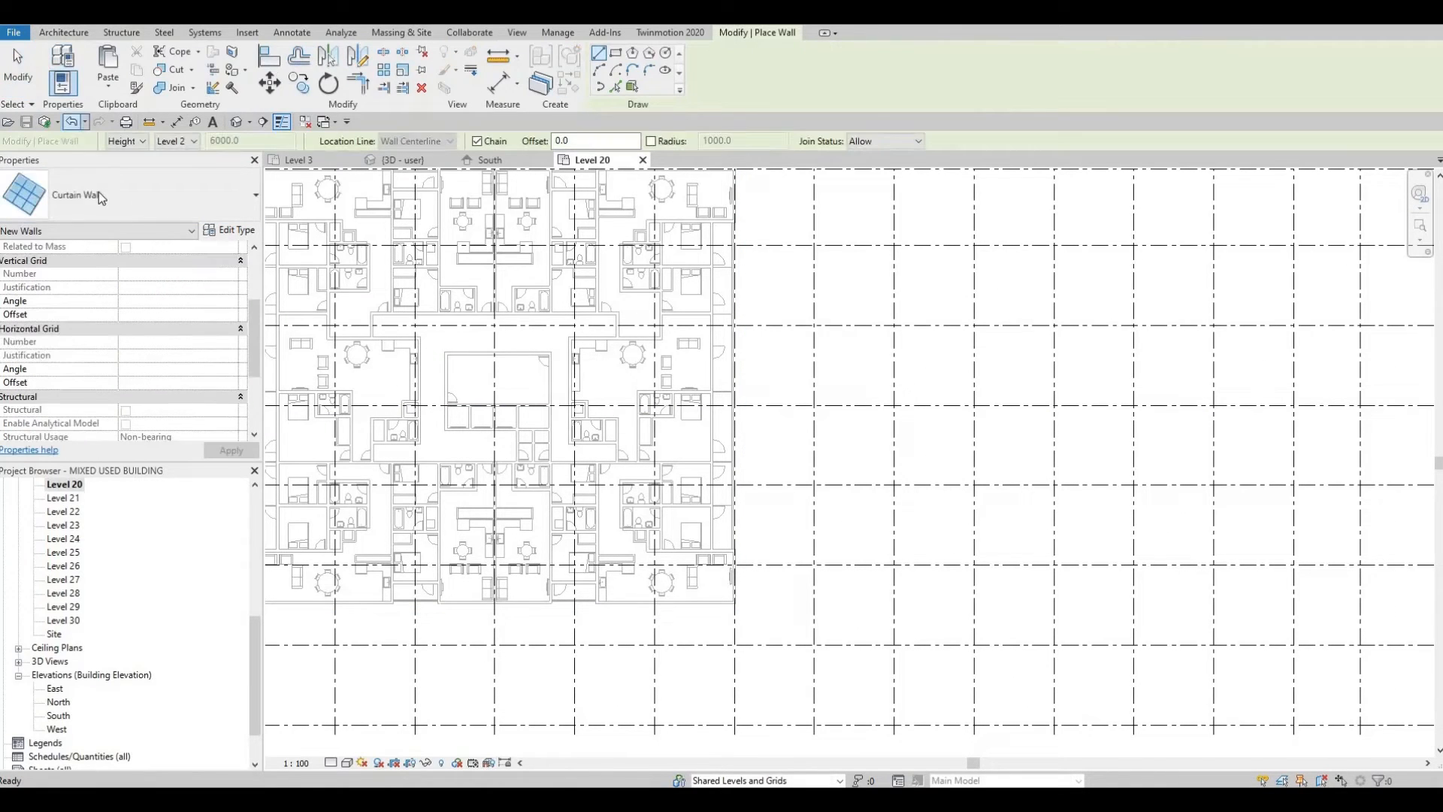
left_click(98, 194)
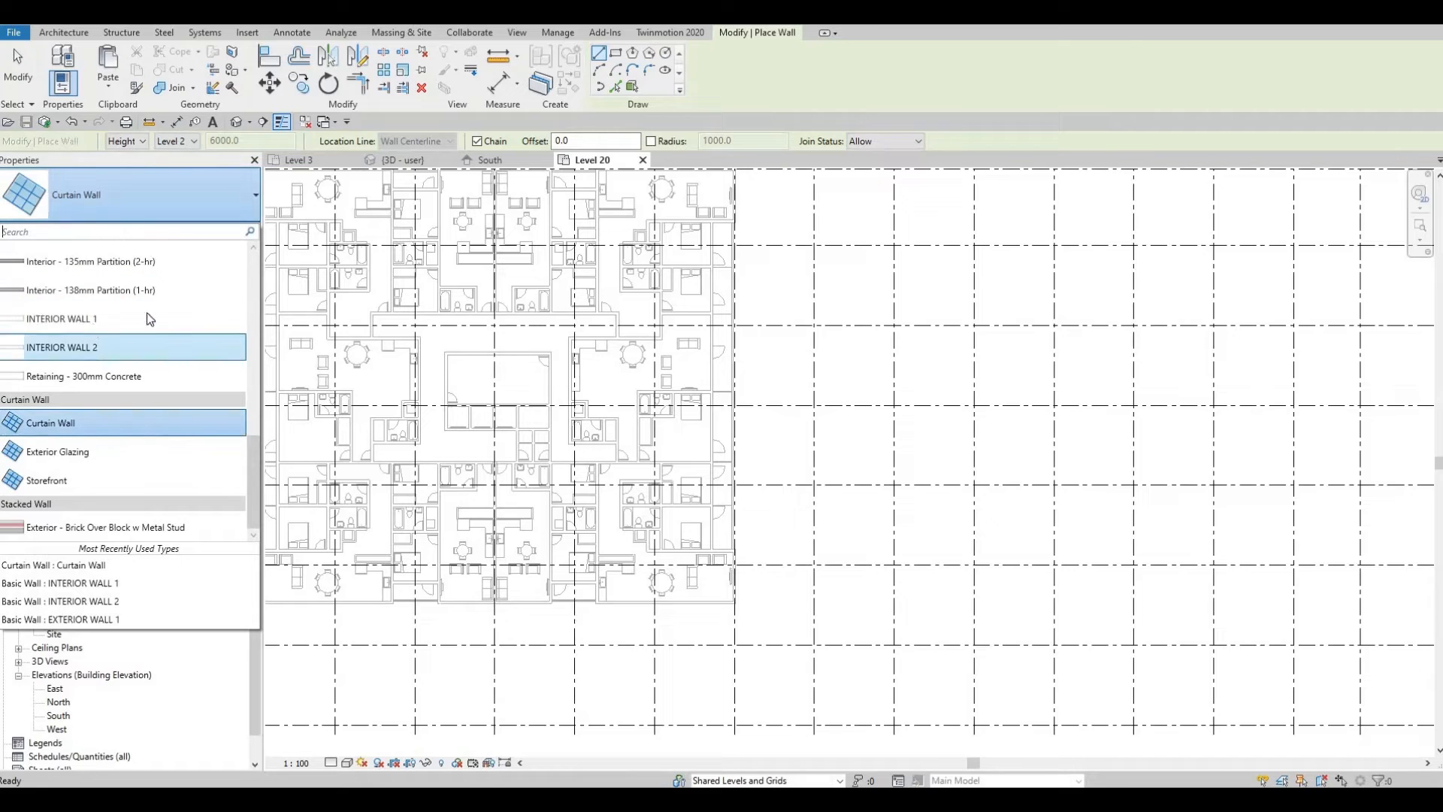
left_click(82, 318)
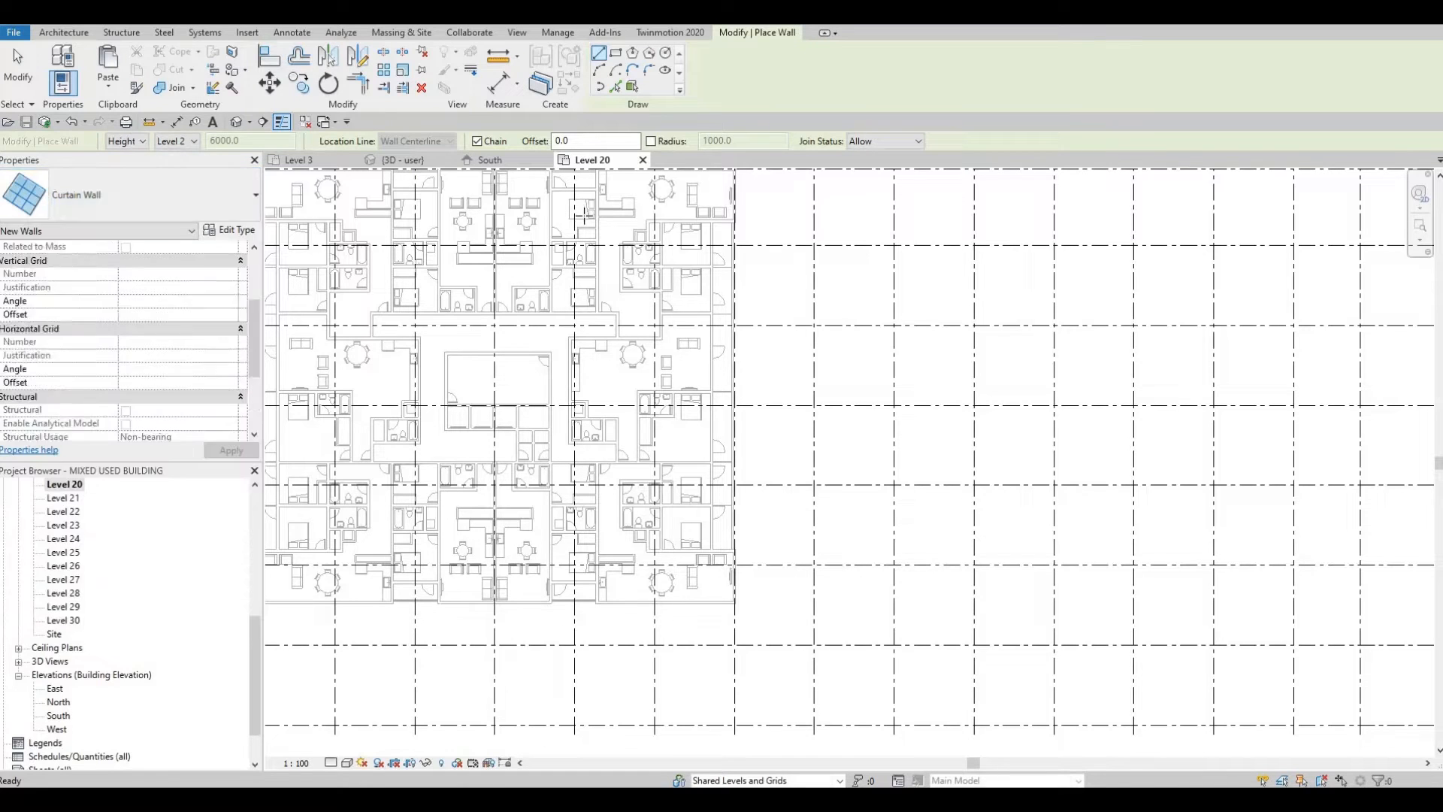
left_click(616, 53)
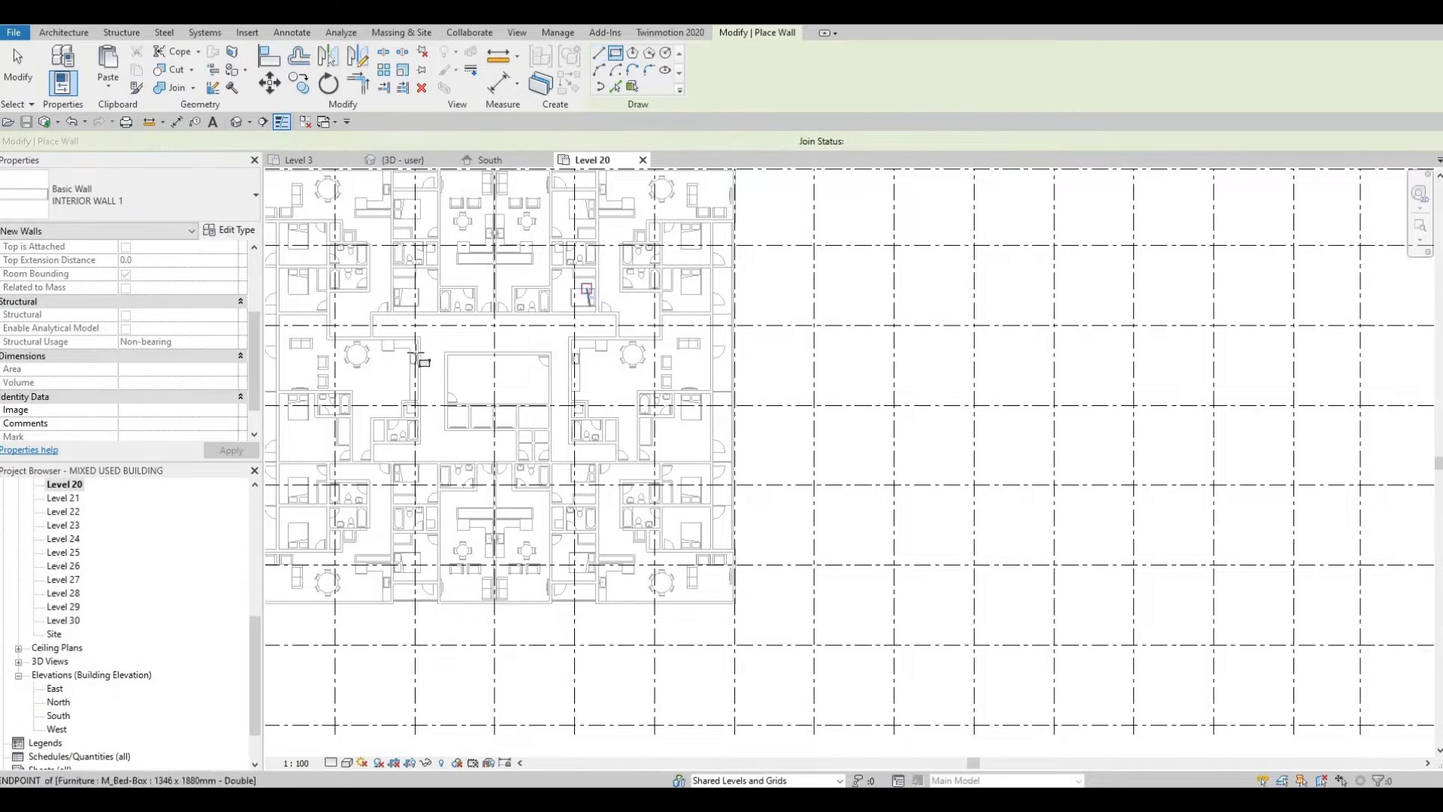
scroll(447, 346, "up", 5)
left_click(447, 345)
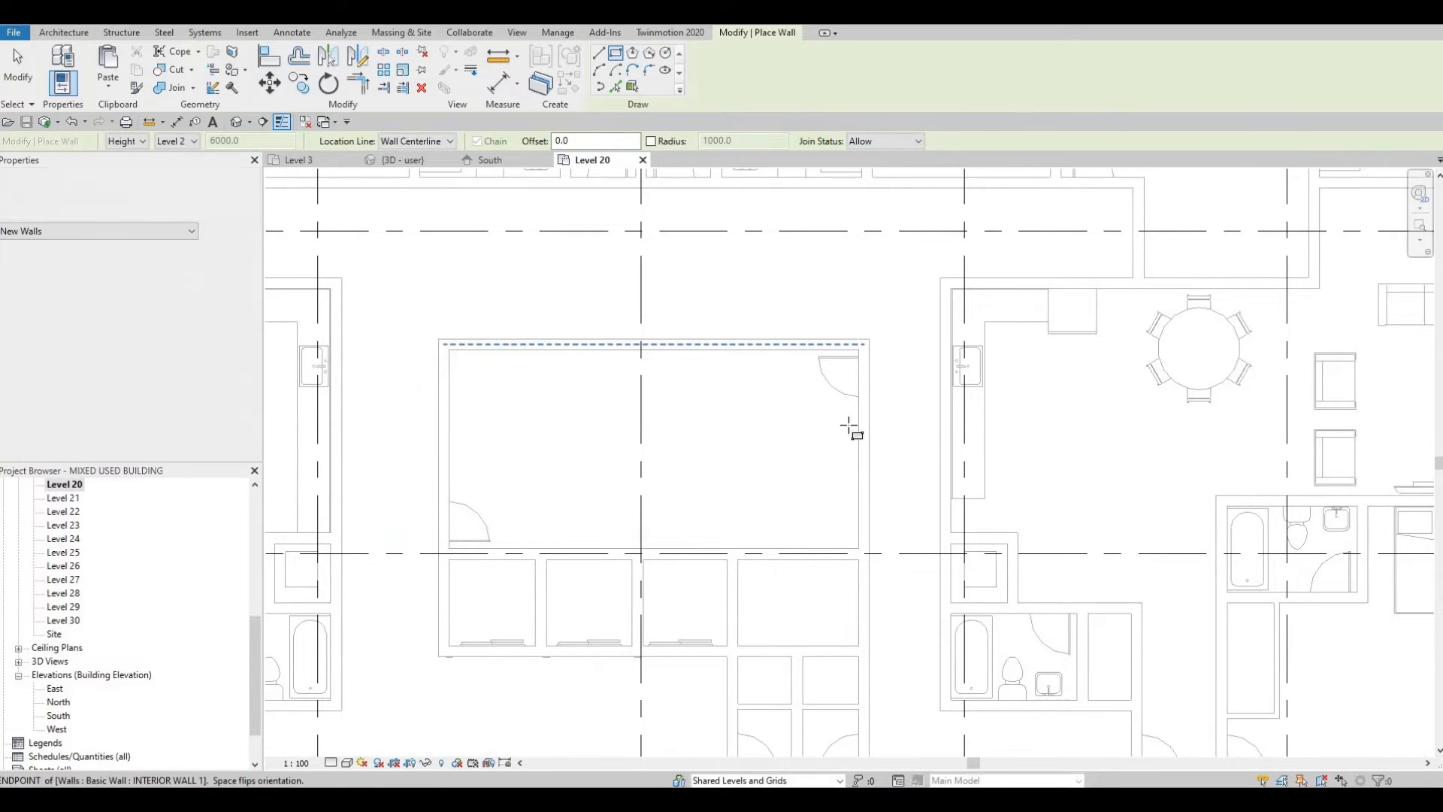
scroll(870, 548, "up", 4)
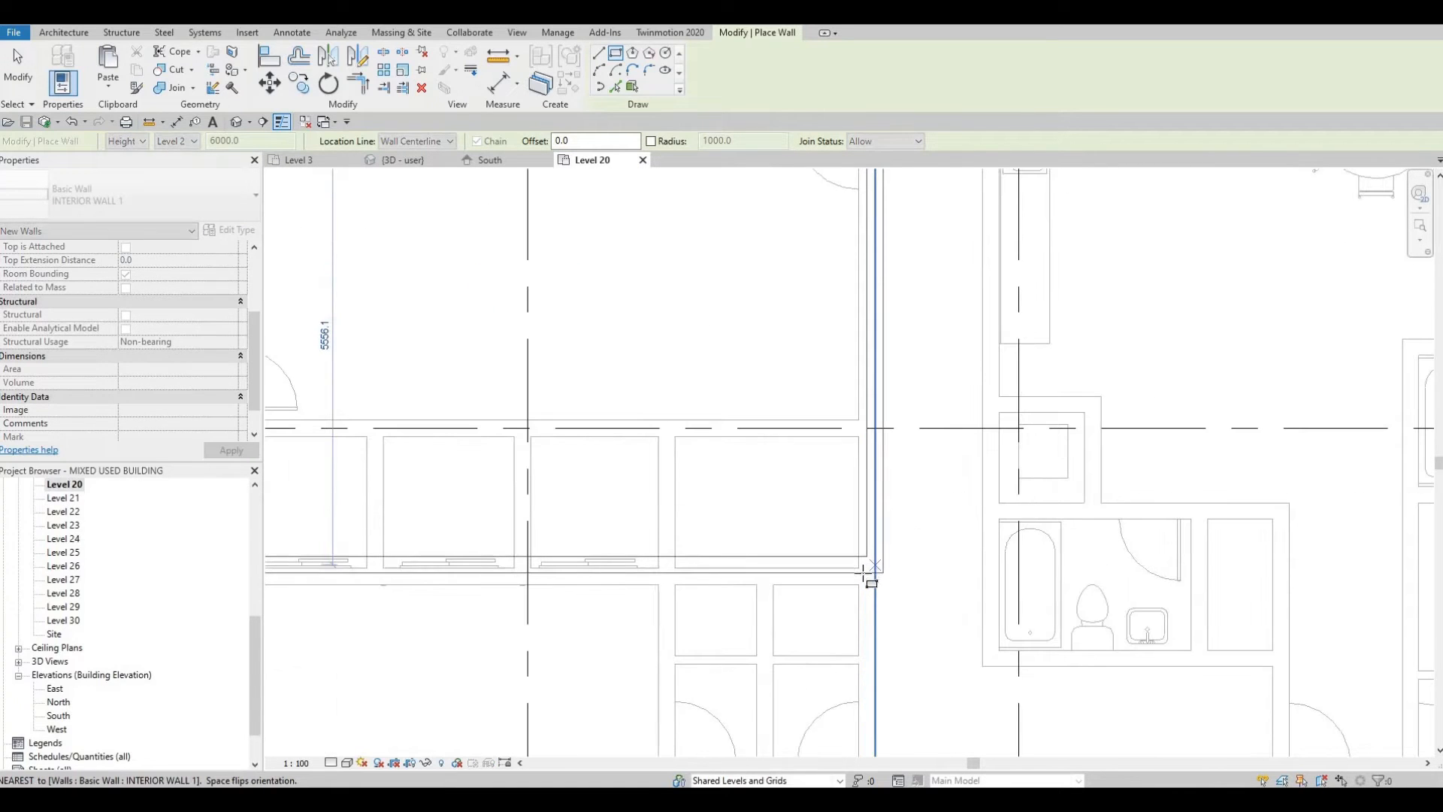
left_click(874, 578)
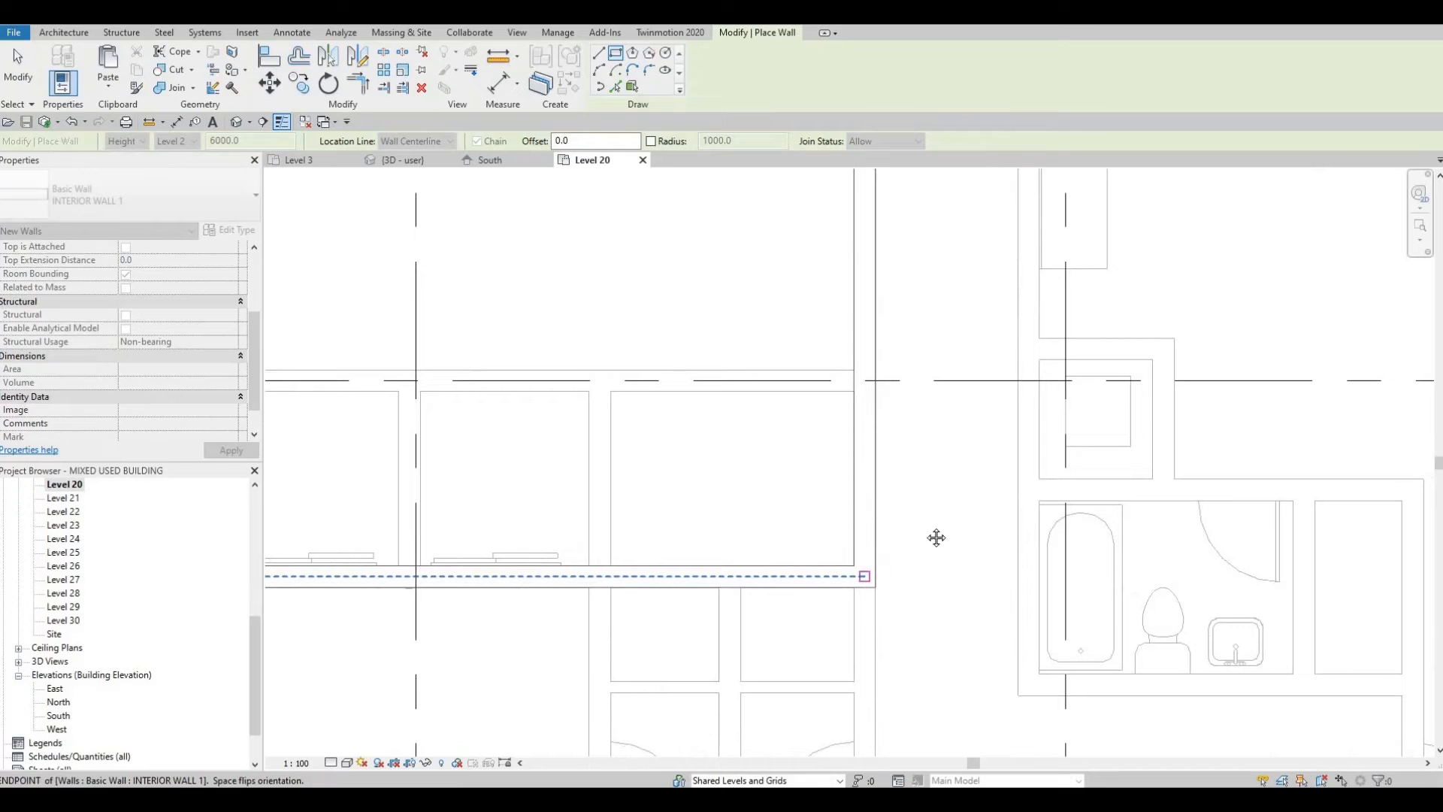
scroll(856, 458, "down", 3)
middle_click_drag(855, 487, 856, 507)
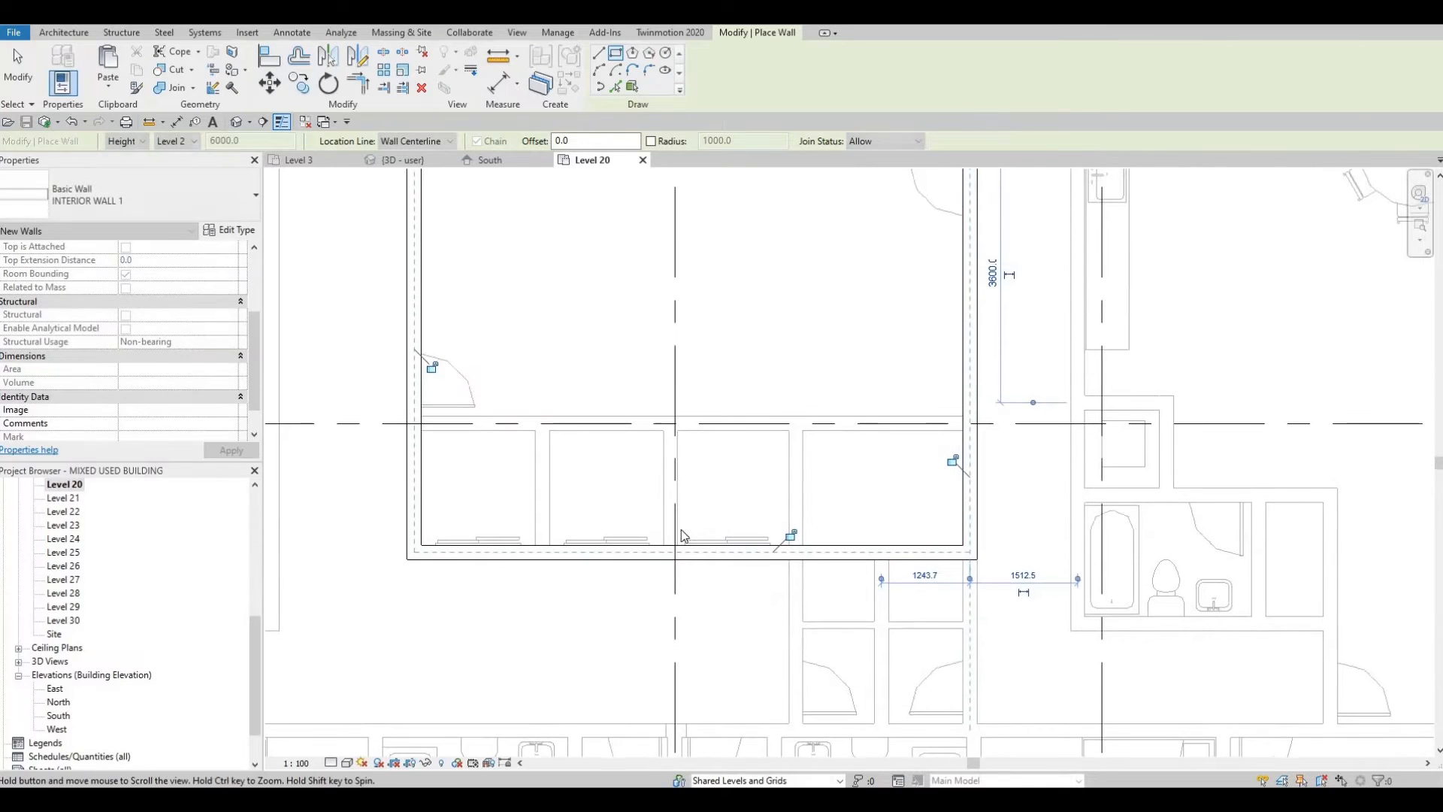
key("Escape")
key("Escape")
Step: Check the base and top constraints of the new core walls
left_click(643, 552)
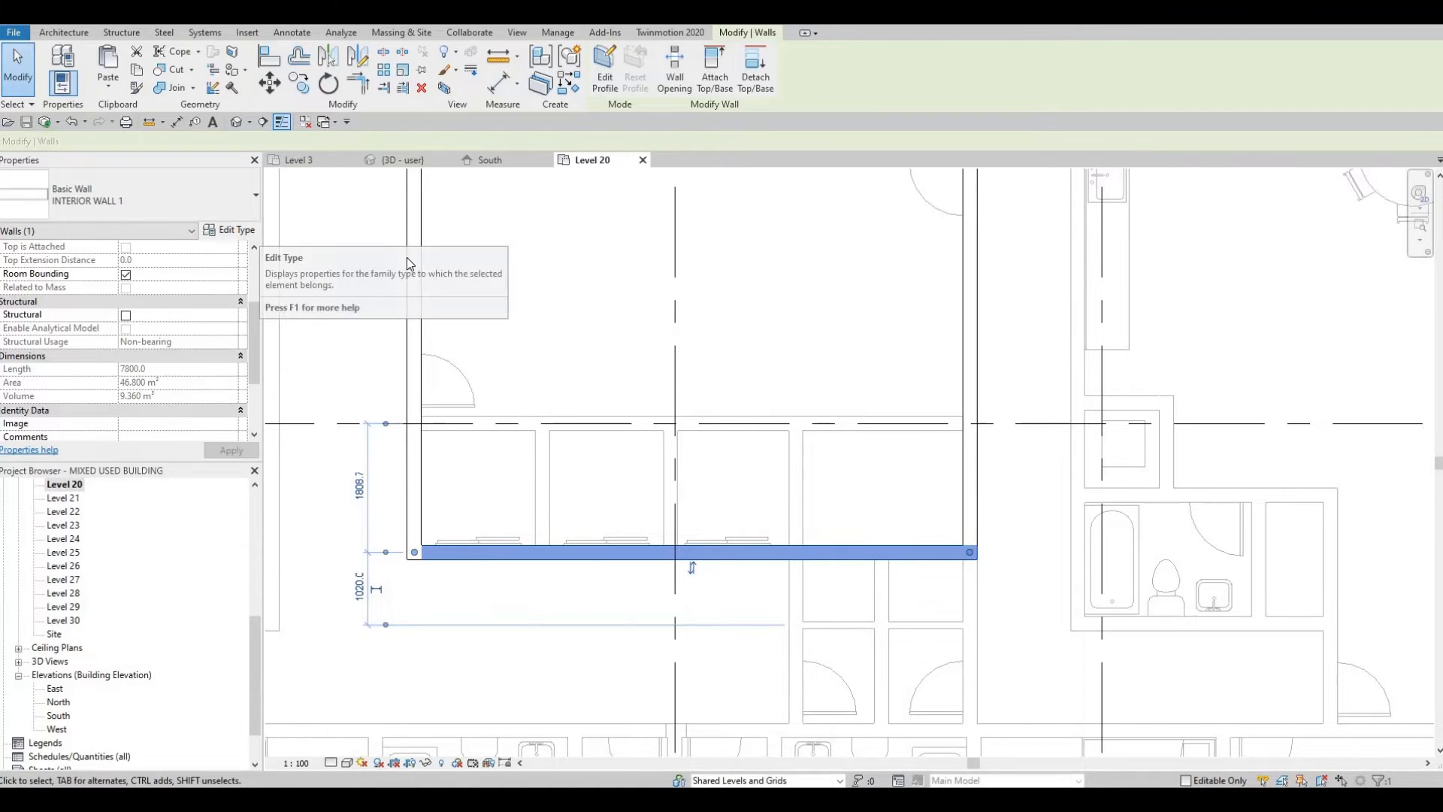
key("Escape")
key("Escape")
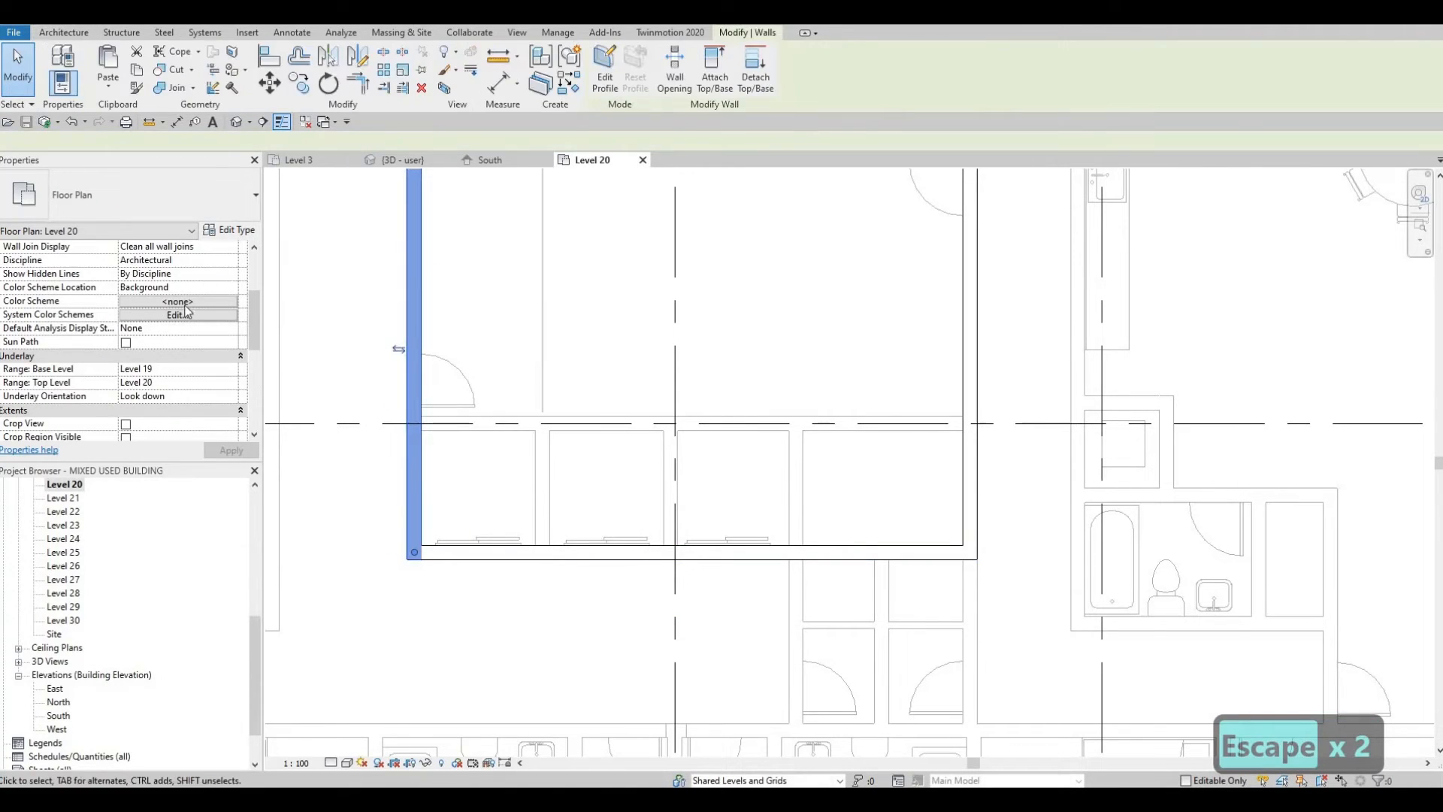
scroll(188, 309, "up", 3)
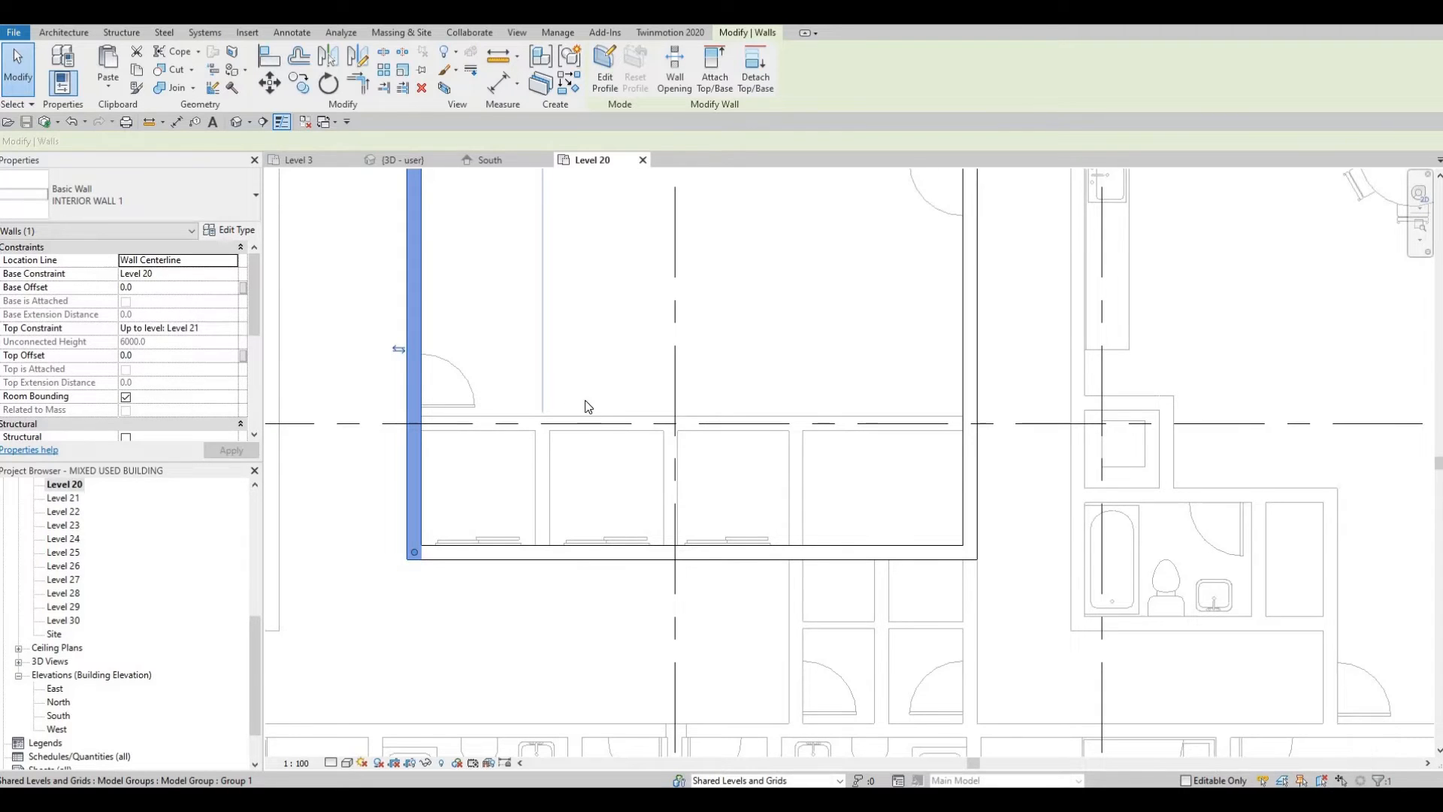
scroll(578, 391, "down", 4)
key("Escape")
scroll(489, 500, "up", 2)
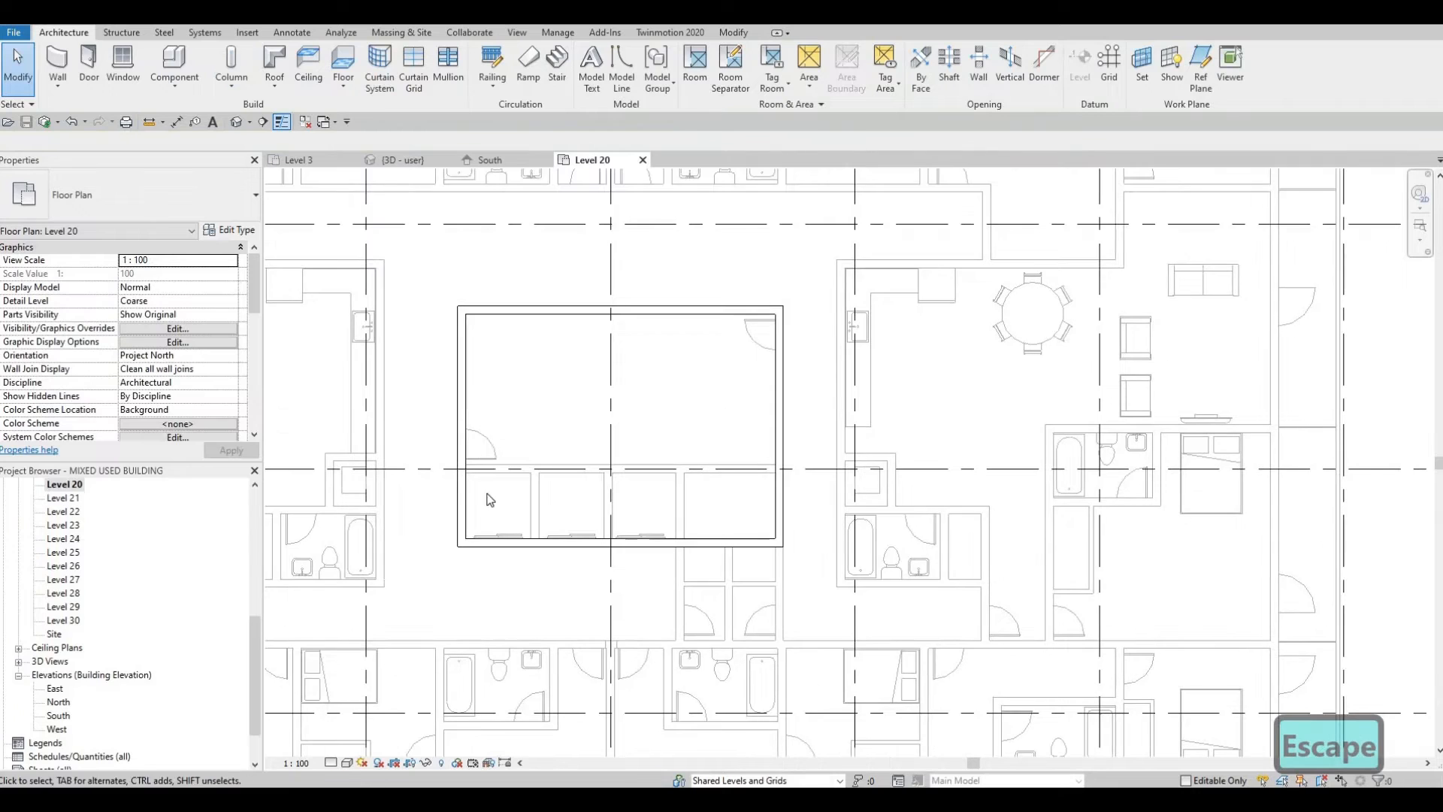
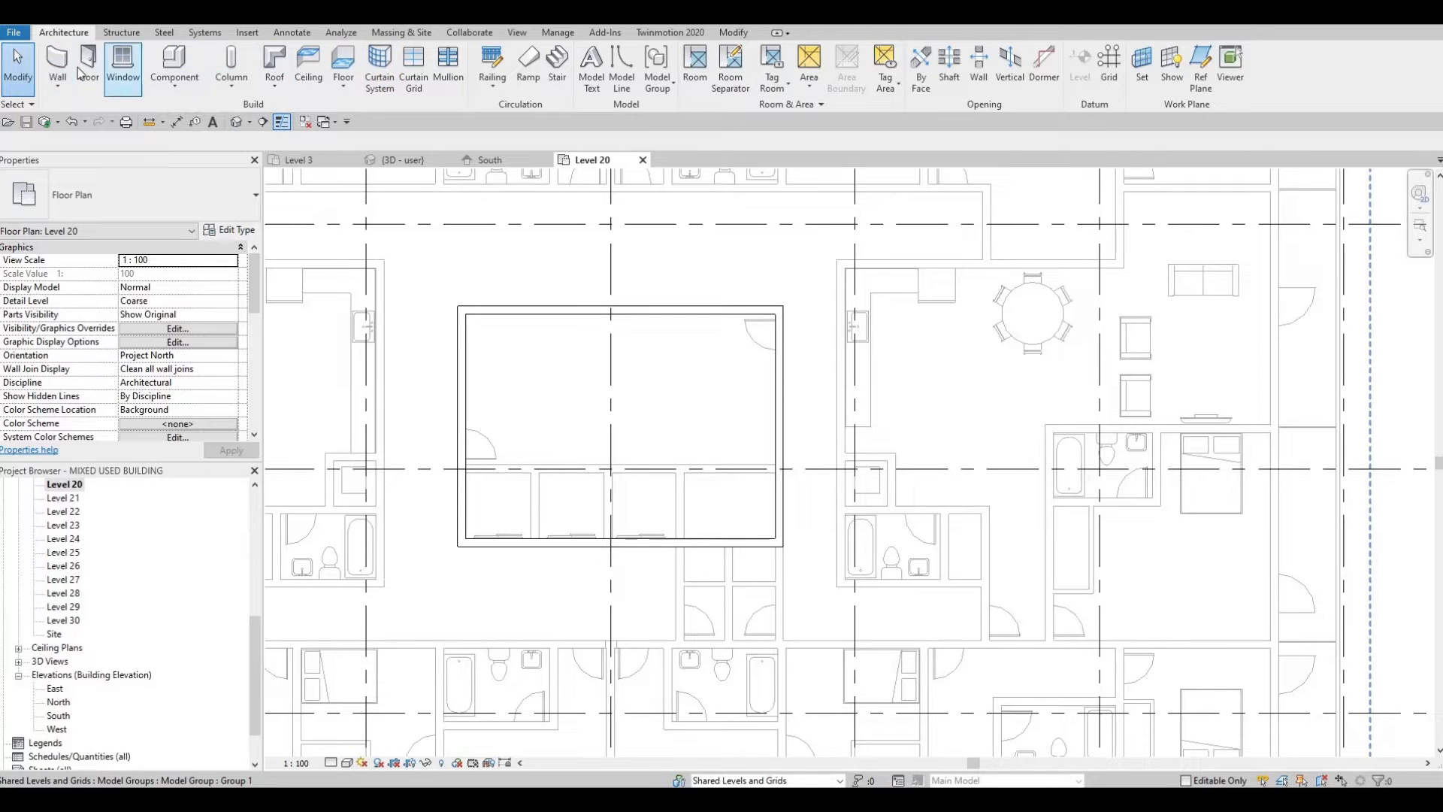
Step: Draw an INTERIOR WALL 1 partition across the full width of the core along grid D, separating the stair from the lift shafts
left_click(54, 63)
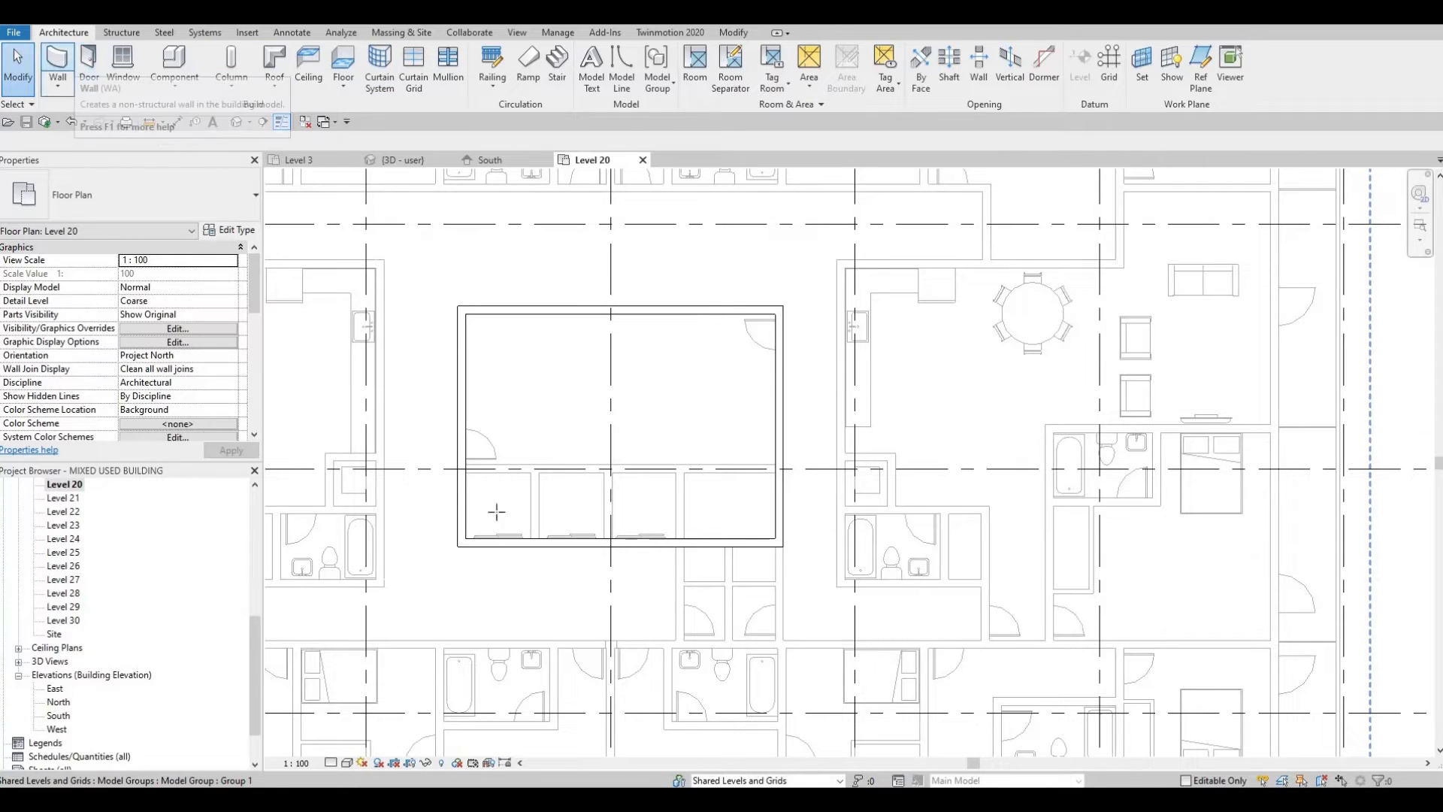
scroll(466, 454, "up", 2)
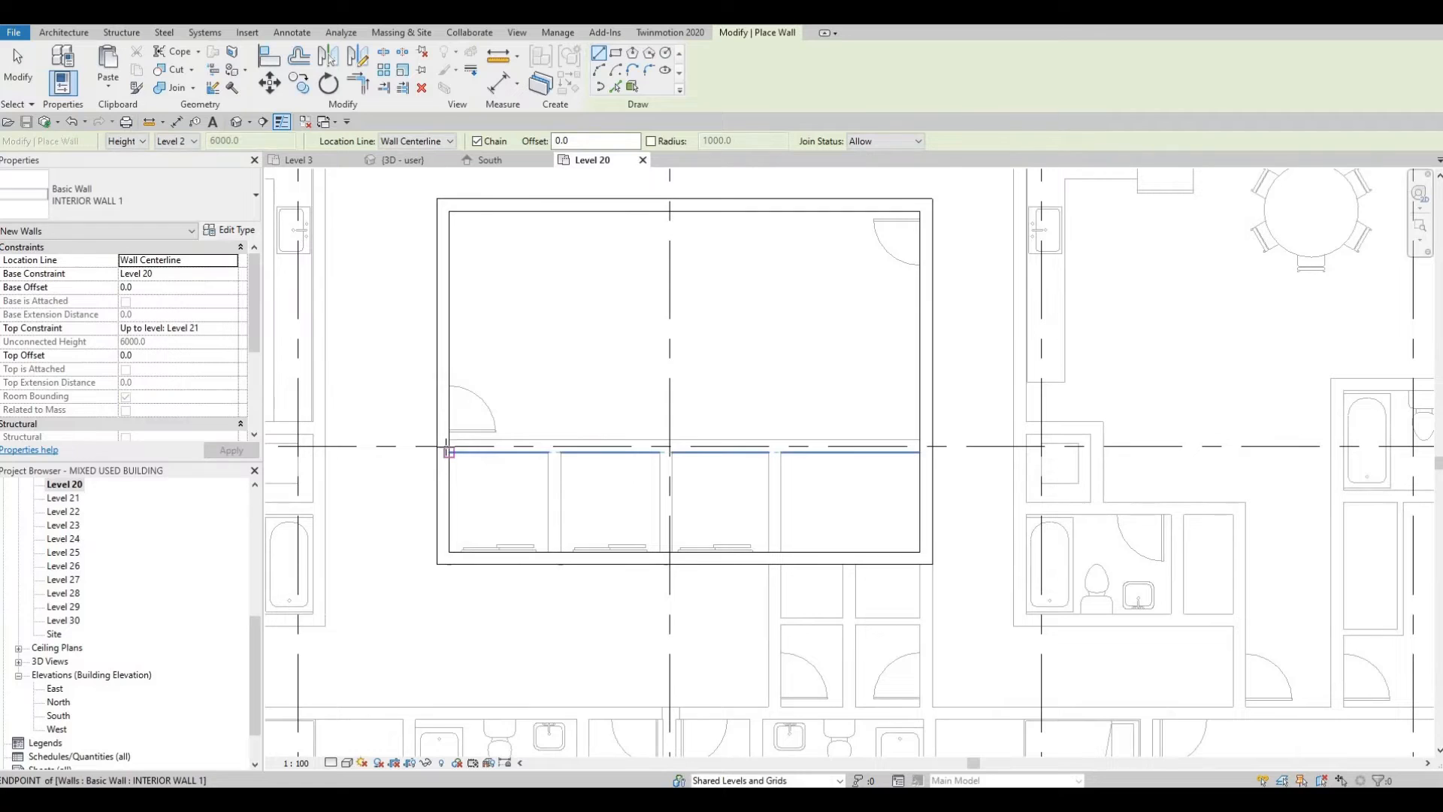
left_click(444, 446)
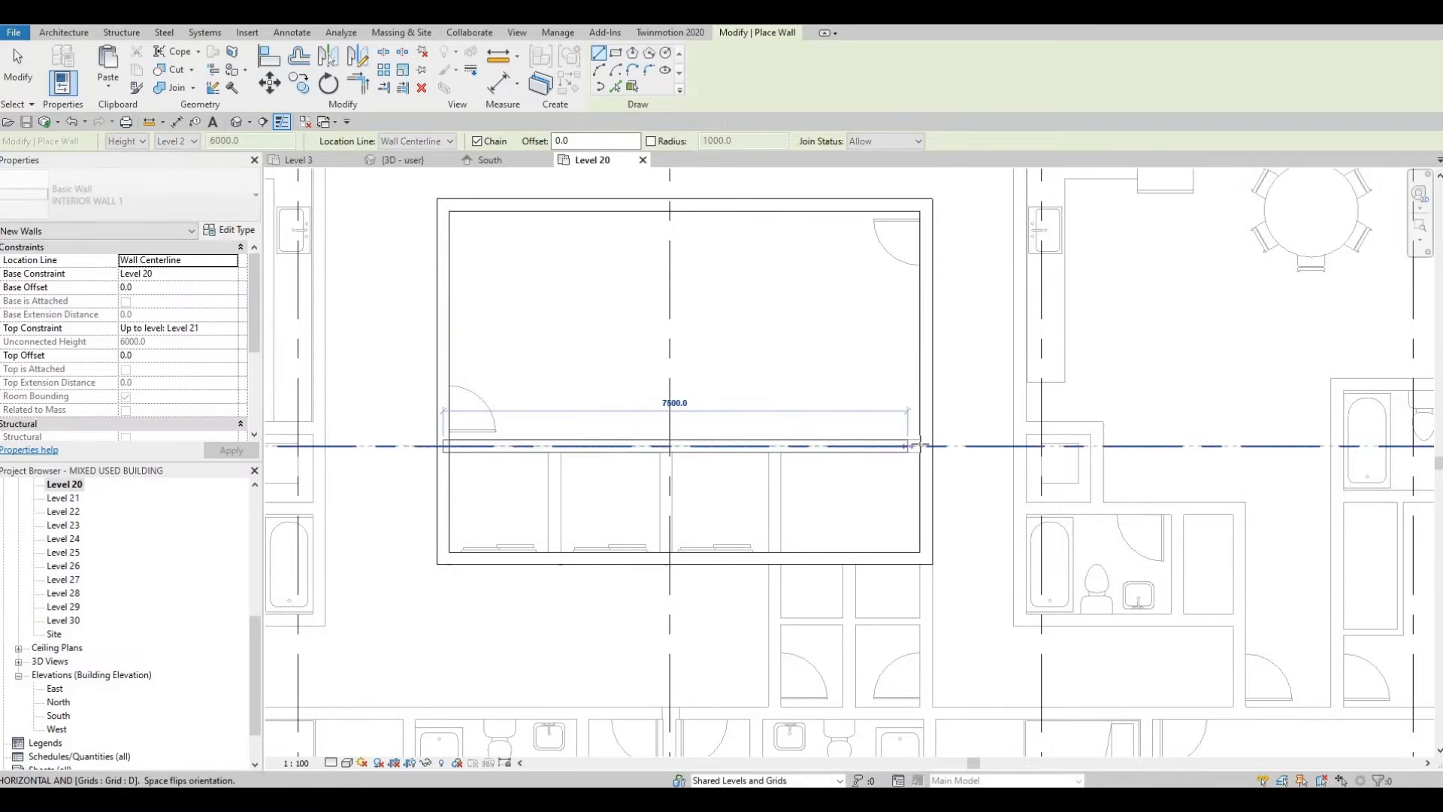
left_click(916, 446)
key("Escape")
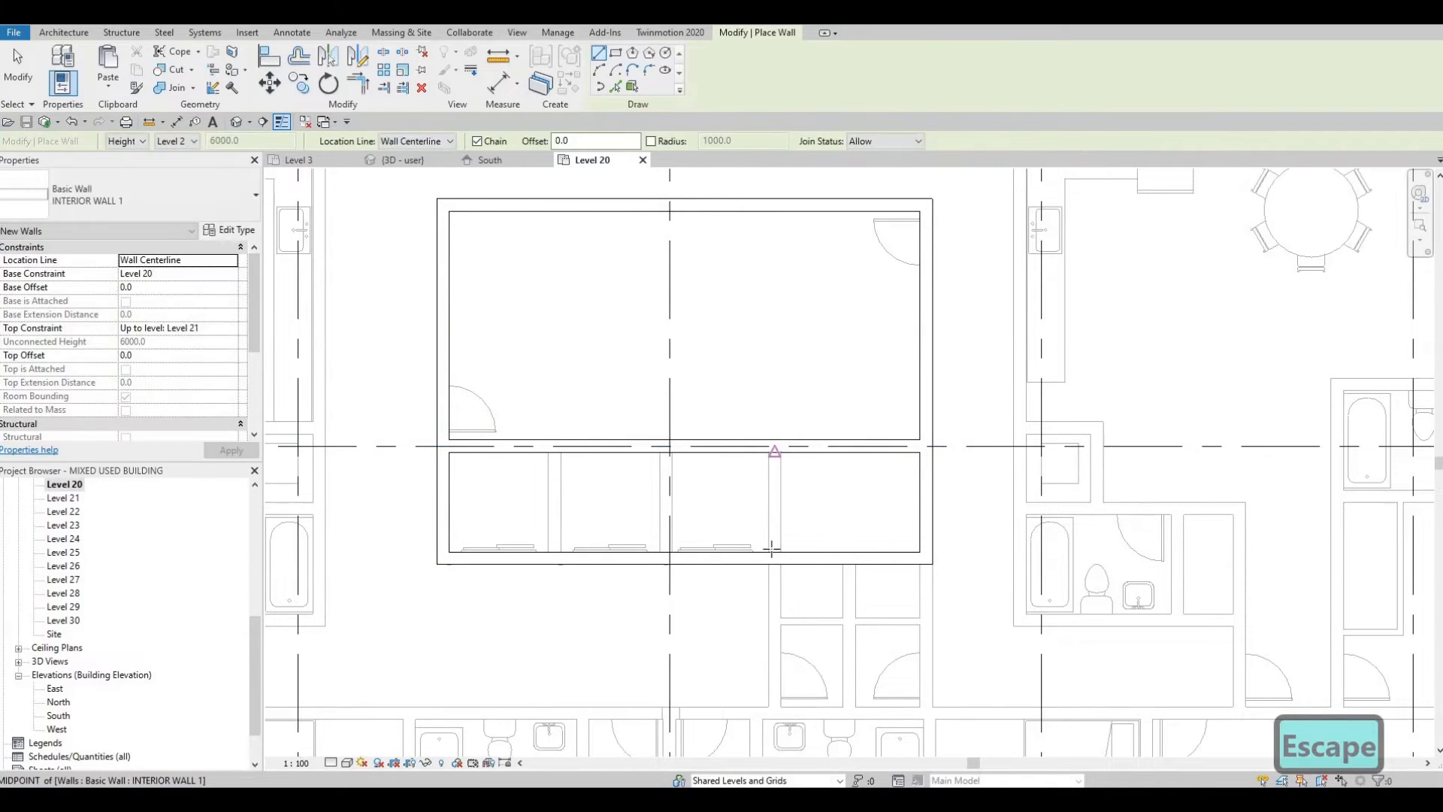
Step: Draw three vertical INTERIOR WALL 1 partitions over the underlay to divide the strip below grid D into four shafts
left_click(772, 549)
key("Escape")
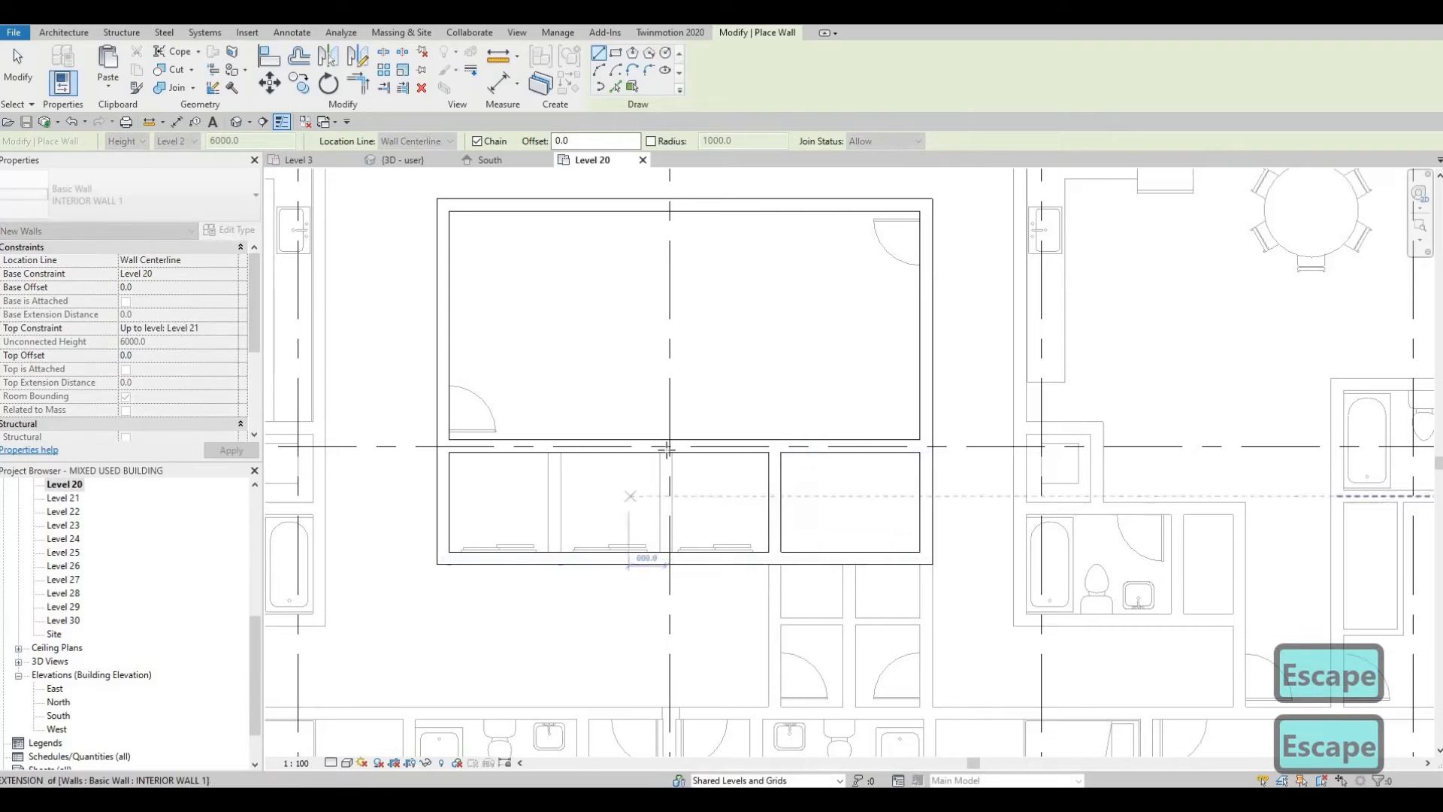
left_click(666, 447)
left_click(666, 558)
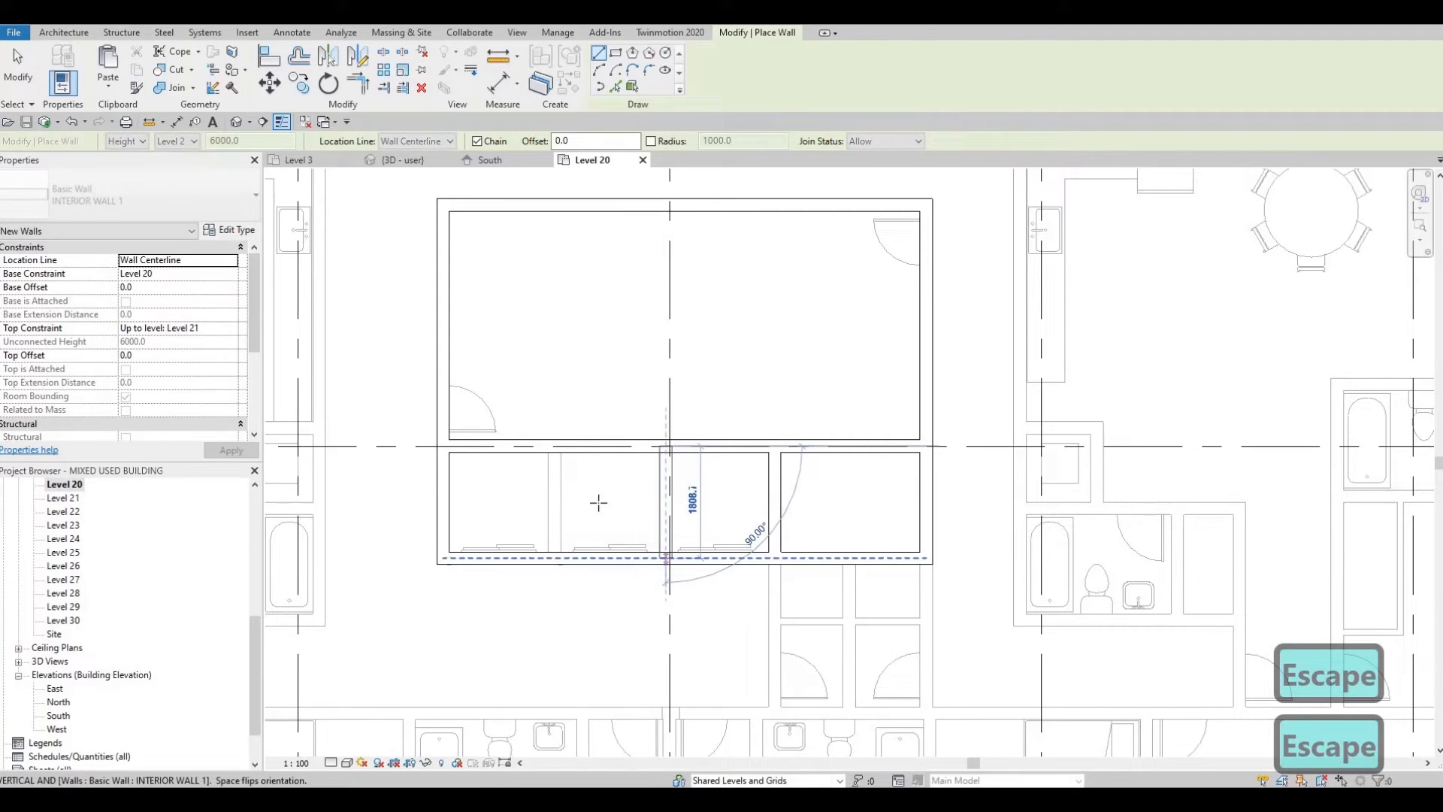
key("Escape")
left_click(554, 446)
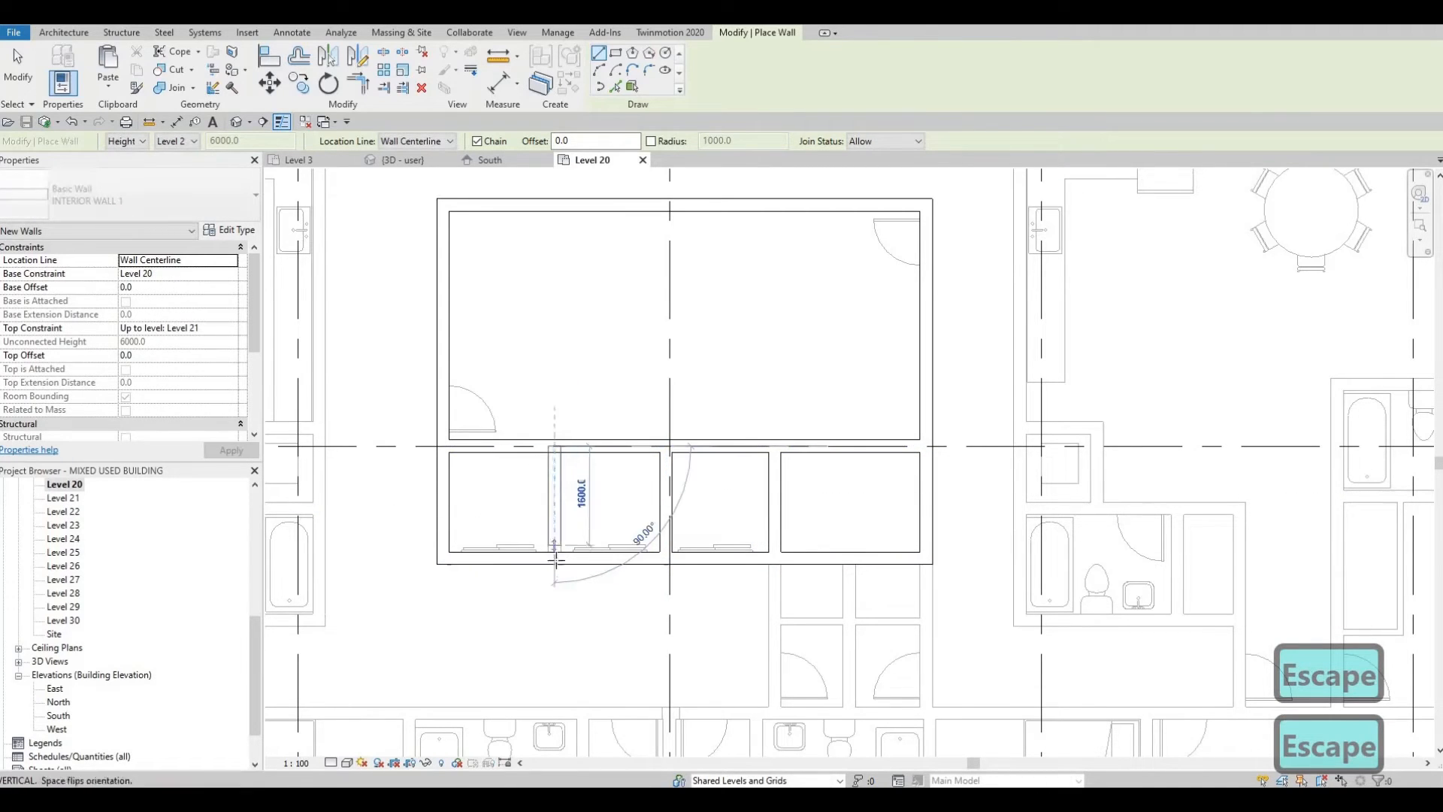
left_click(556, 559)
key("Escape")
Step: Draw a rectangle of INTERIOR WALL 1 walls around the core, aligned with the underlay's surrounding corridor and apartment walls
scroll(744, 460, "down", 3)
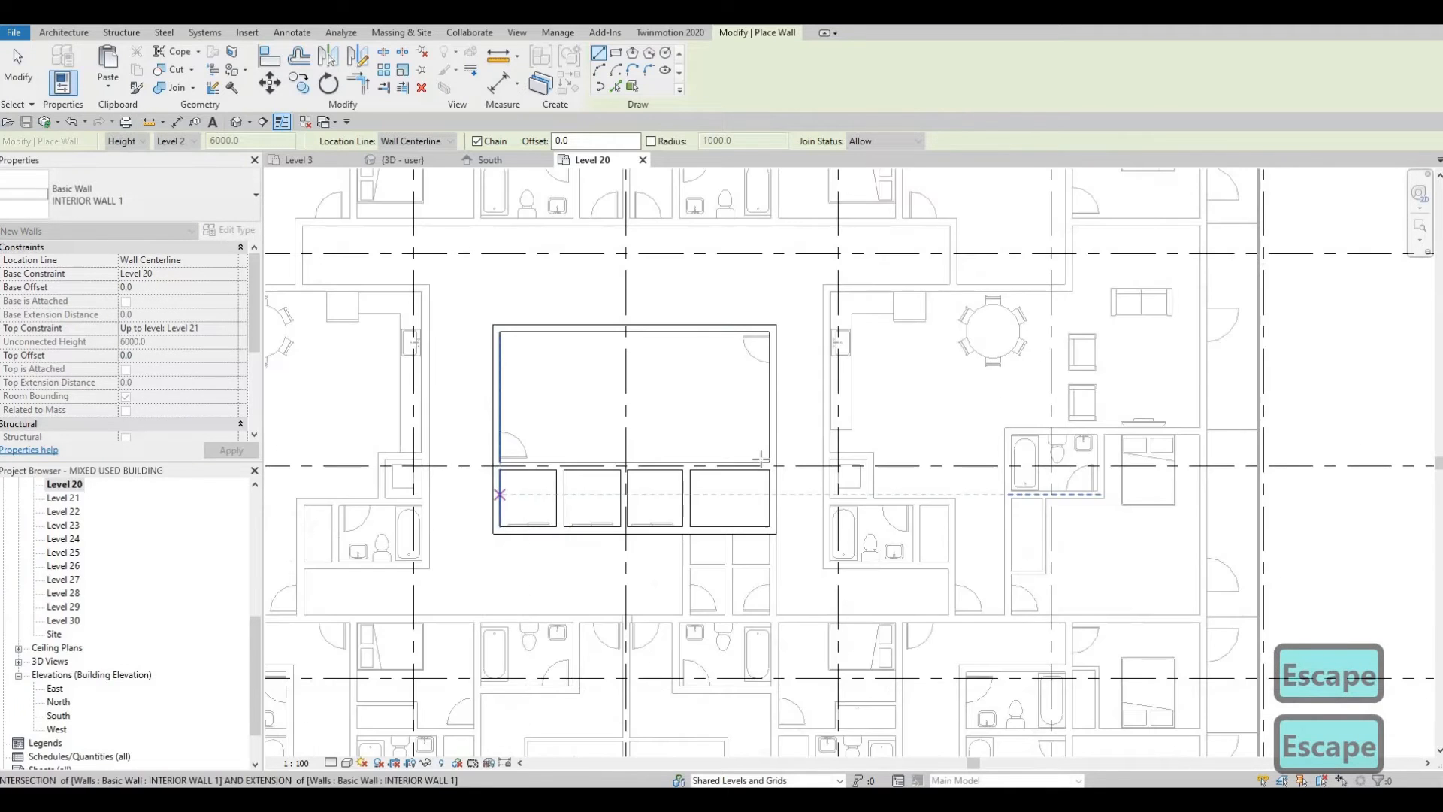
scroll(761, 459, "down", 1)
middle_click_drag(581, 544, 732, 521)
middle_click_drag(804, 469, 786, 515)
middle_click_drag(788, 417, 769, 432)
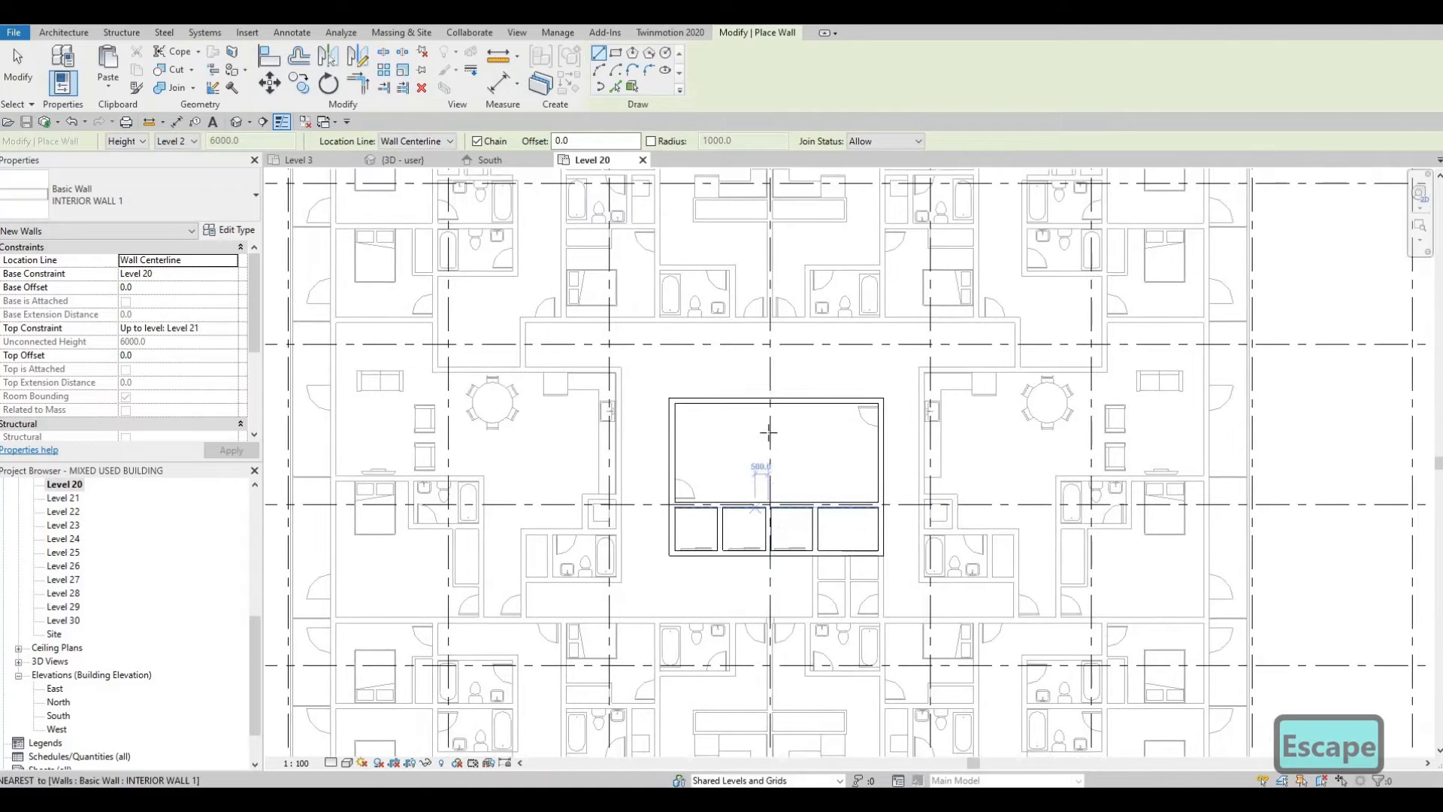
middle_click_drag(793, 485, 766, 426)
mouse_move(802, 319)
middle_mouse_down()
mouse_move(786, 370)
mouse_move(757, 371)
middle_mouse_up()
scroll(797, 378, "up", 1)
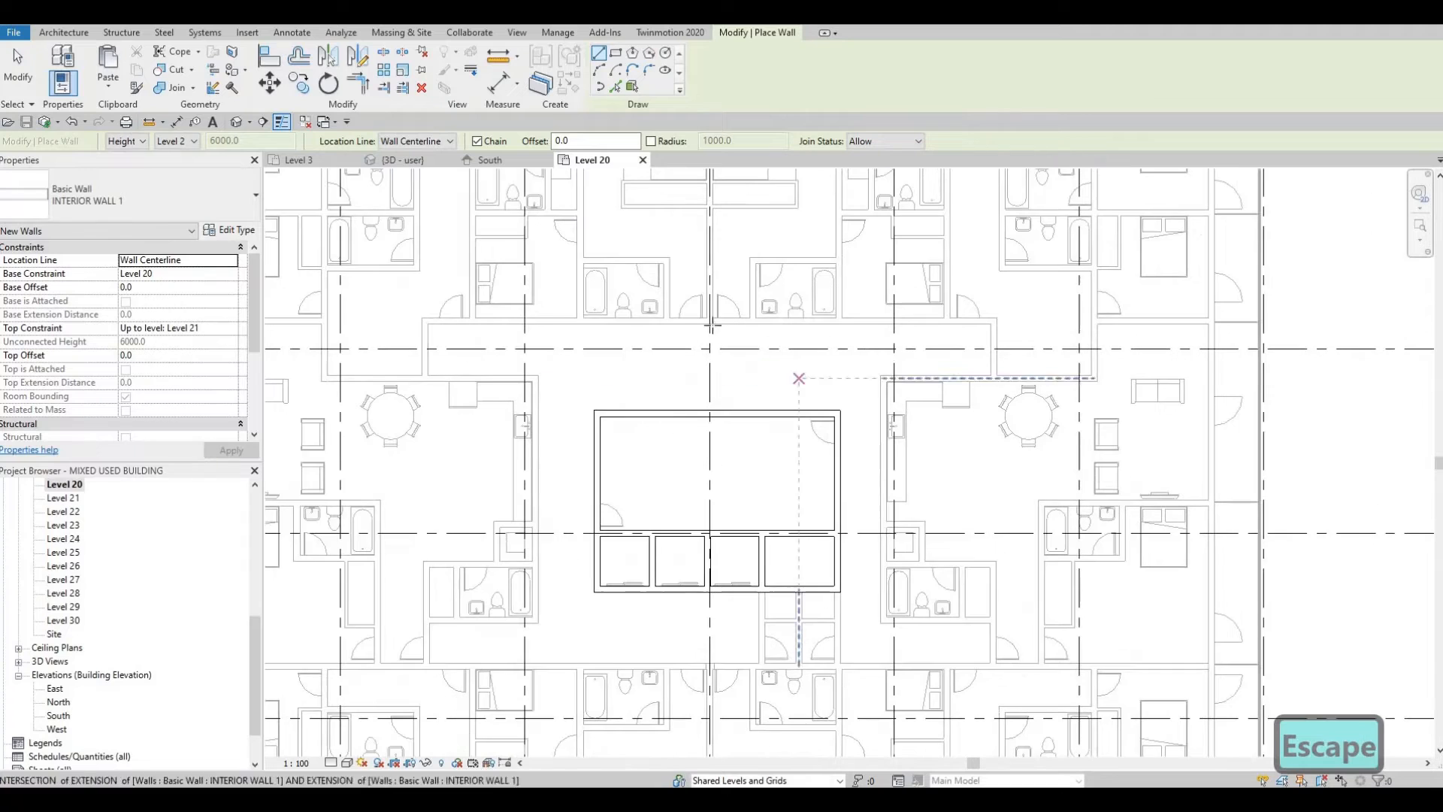
middle_click_drag(463, 397, 497, 321)
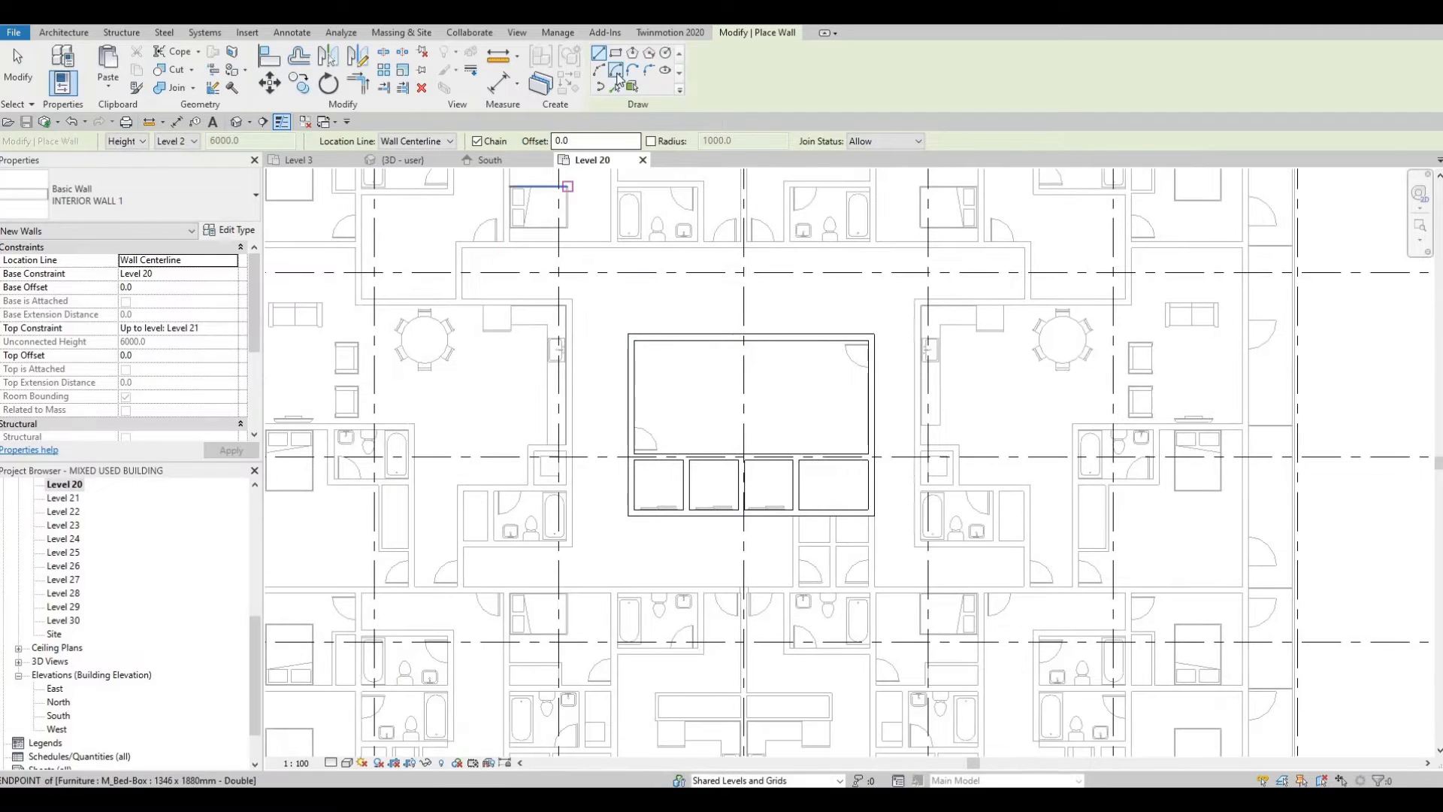
scroll(571, 241, "up", 1)
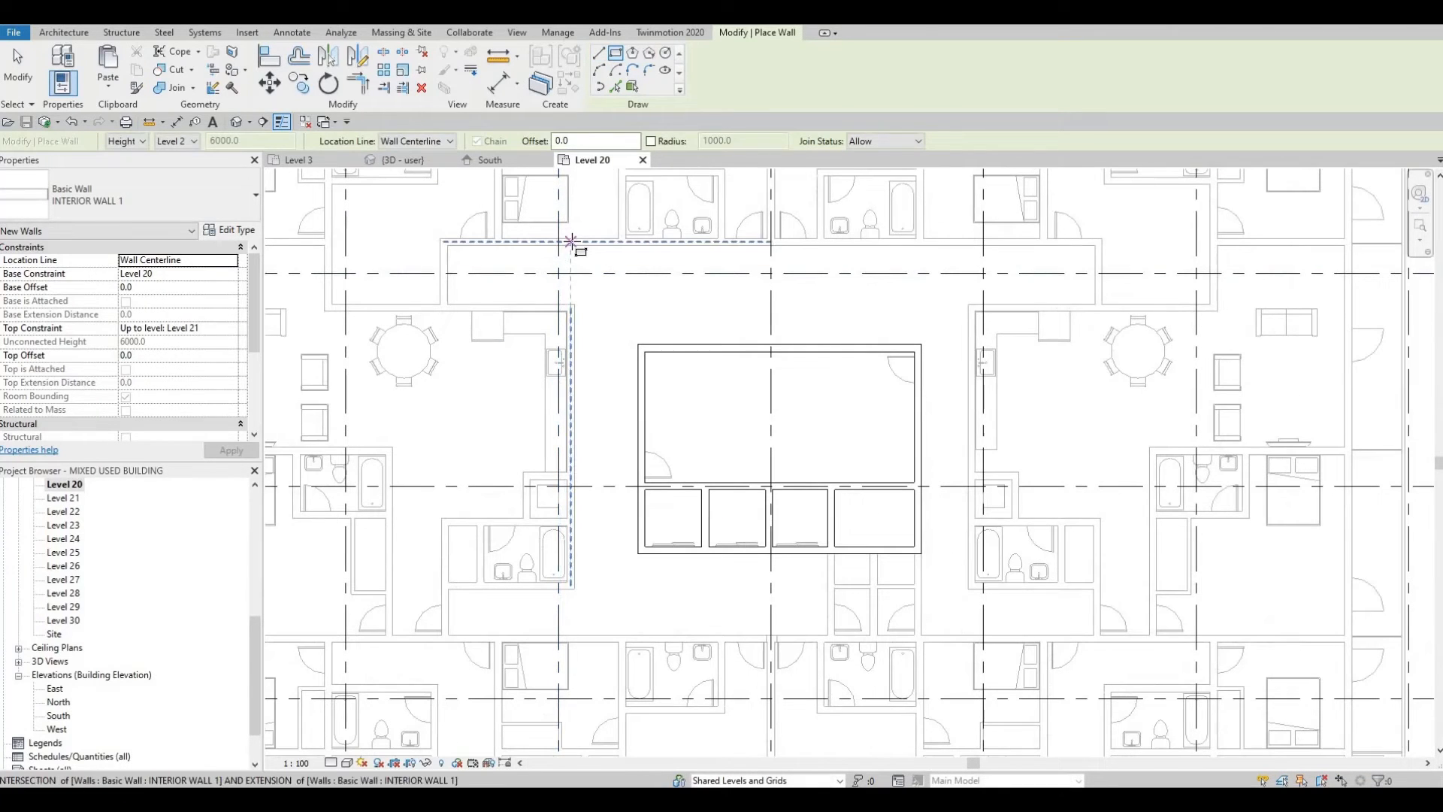
left_click(571, 241)
middle_click_drag(948, 562, 928, 493)
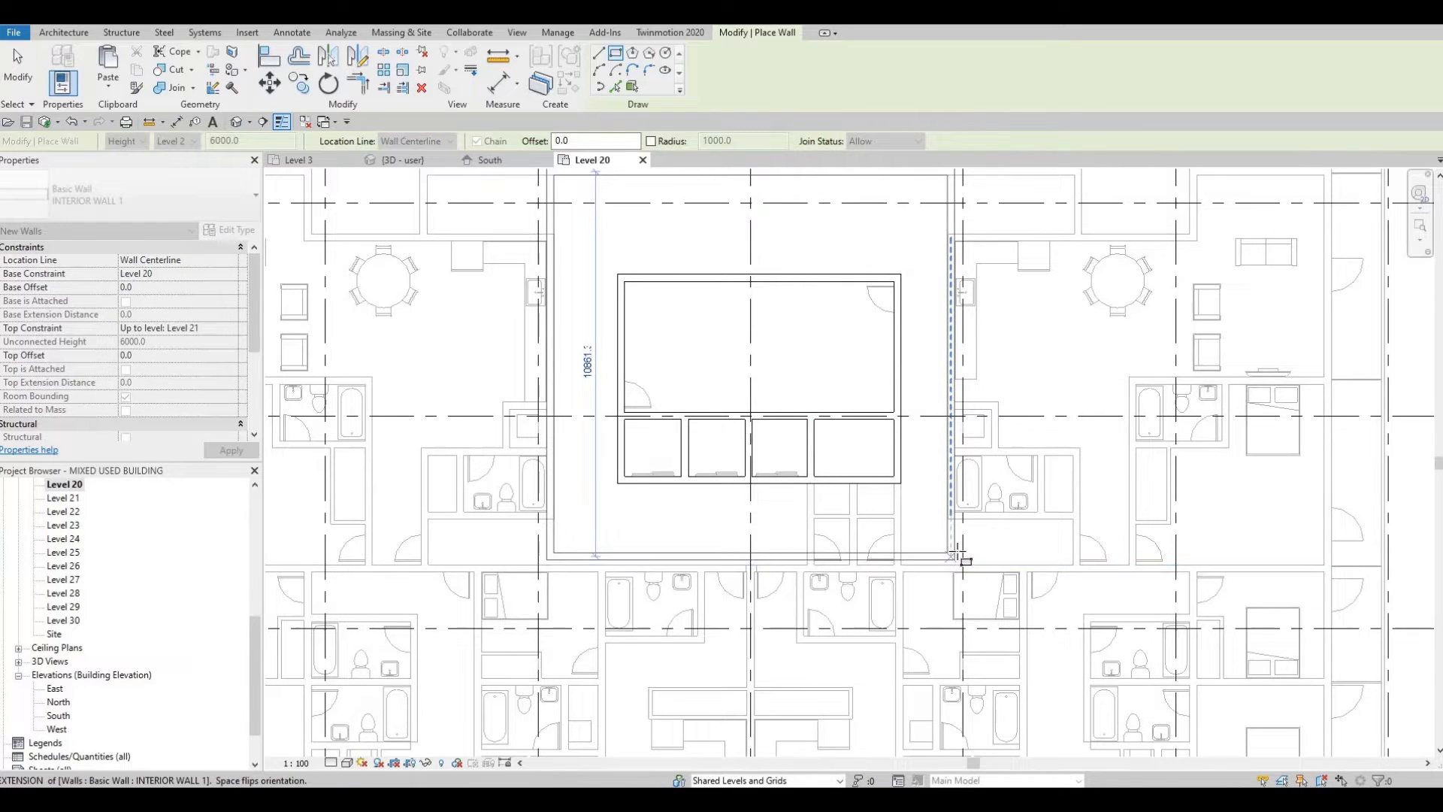
scroll(959, 562, "up", 1)
scroll(956, 565, "up", 2)
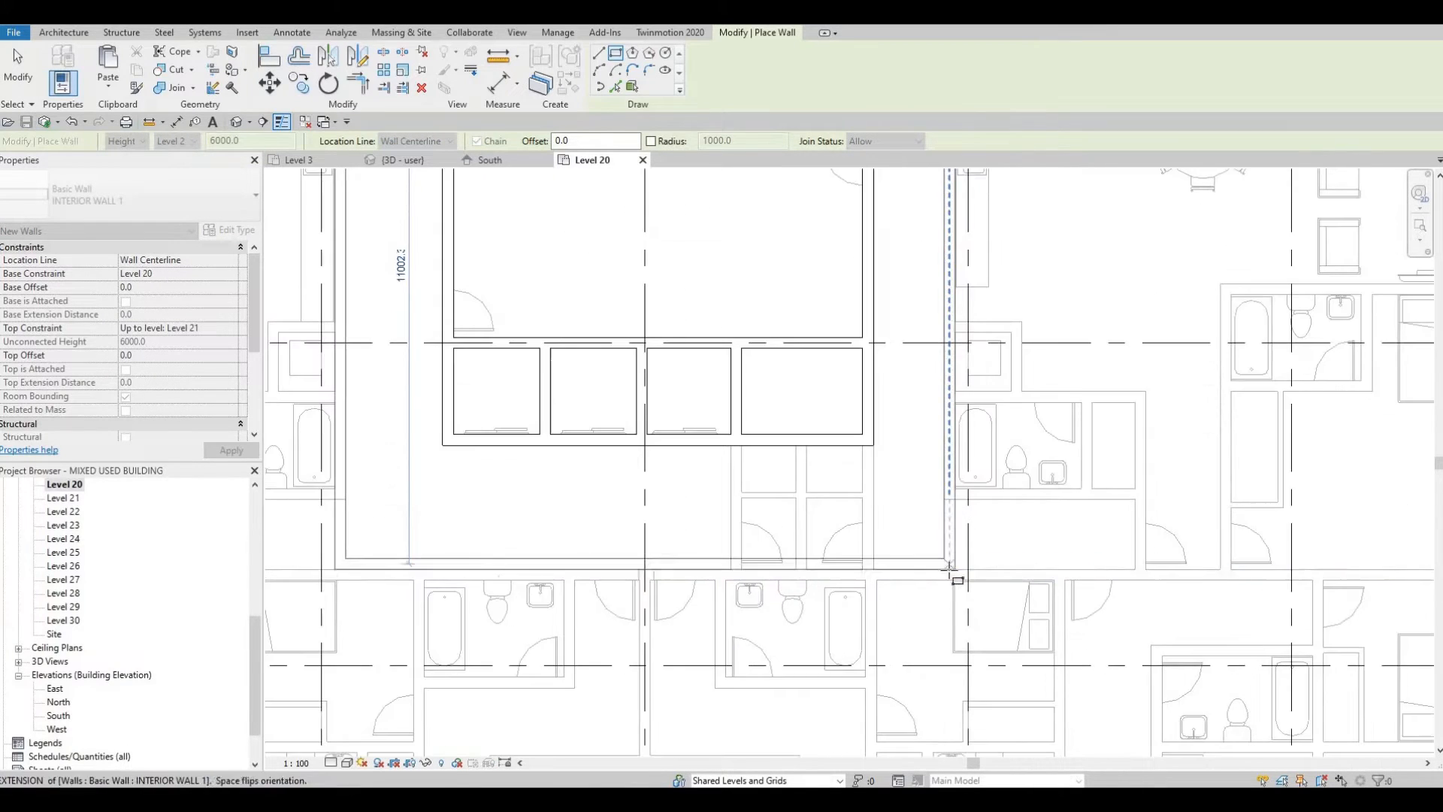
left_click(949, 574)
key("Escape")
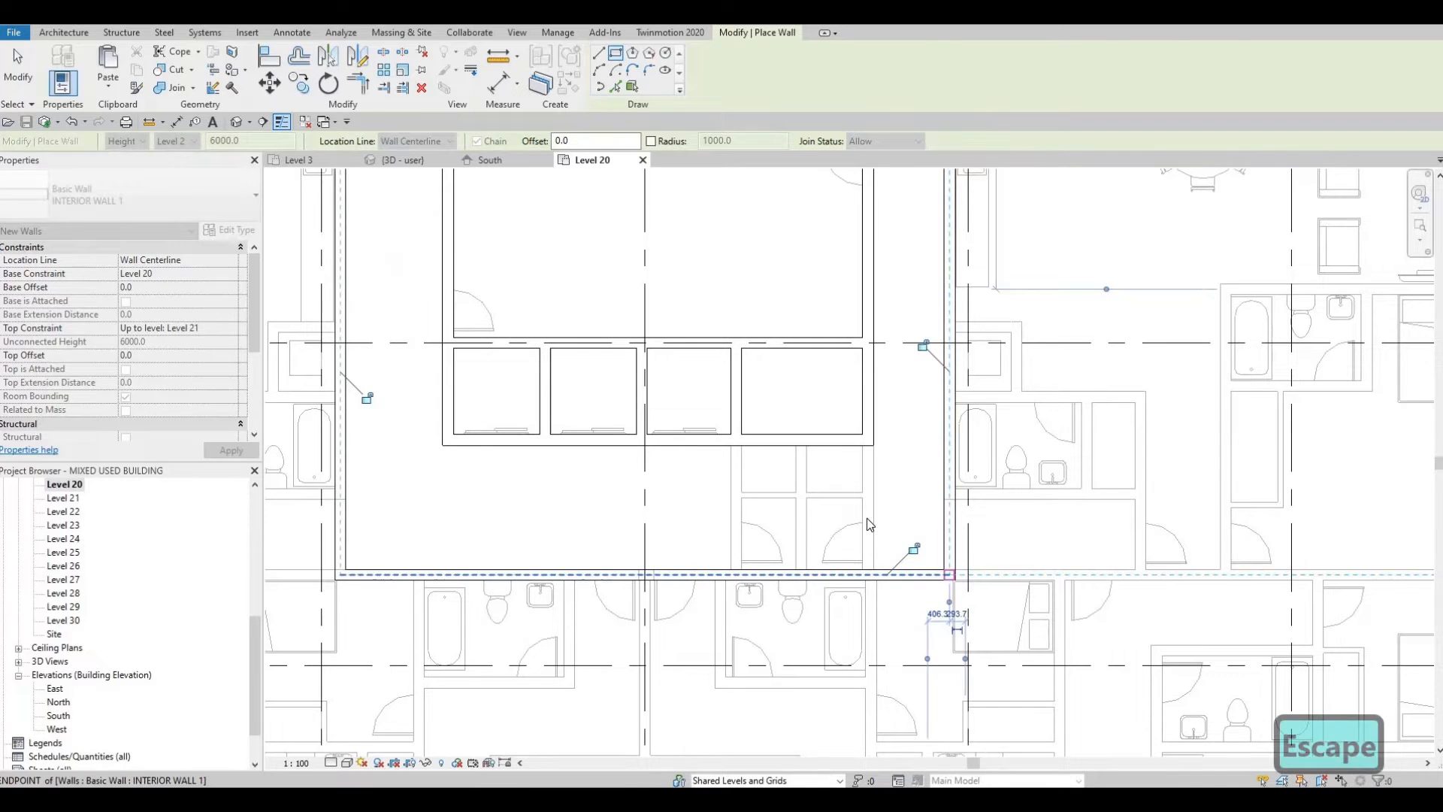
key("Escape")
scroll(887, 513, "down", 2)
middle_click_drag(904, 297, 904, 477)
scroll(854, 328, "down", 2)
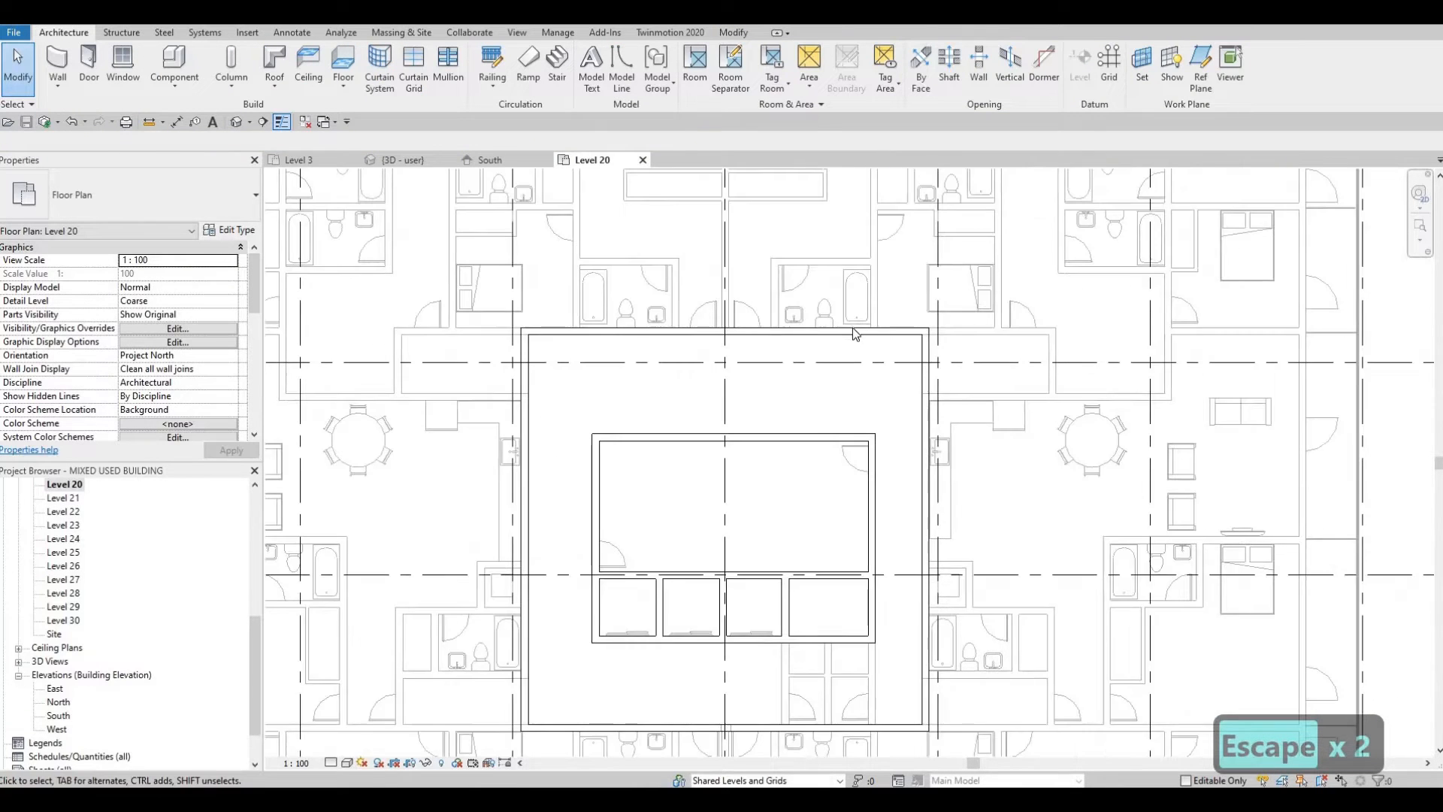
scroll(812, 464, "down", 3)
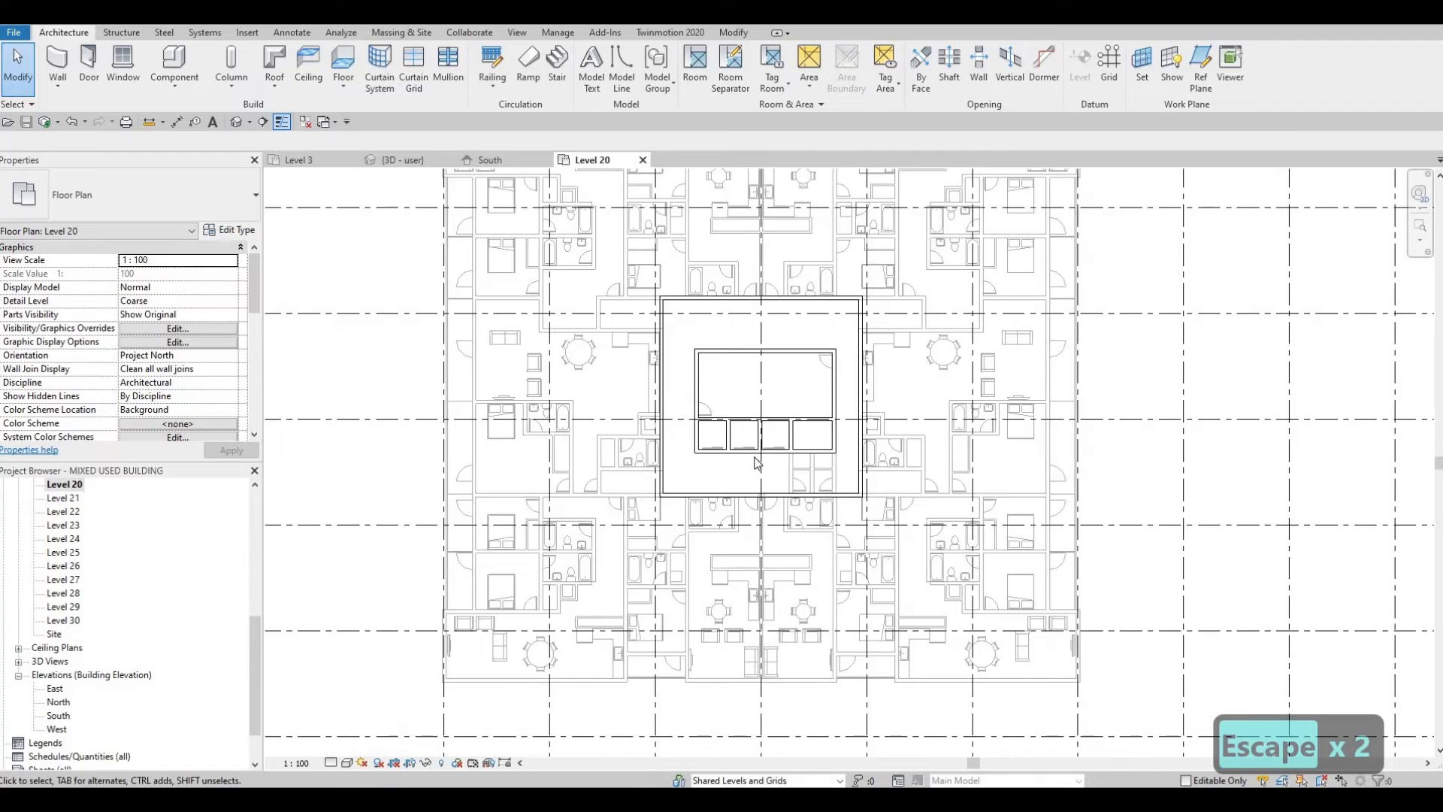
Step: Draw a rectangle of EXTERIOR WALL 1 walls around the corridor walls, with opposite corners on the underlay's wall corners just above grids B and F
middle_click_drag(812, 420, 780, 466)
scroll(779, 468, "down", 1)
middle_click_drag(569, 362, 543, 373)
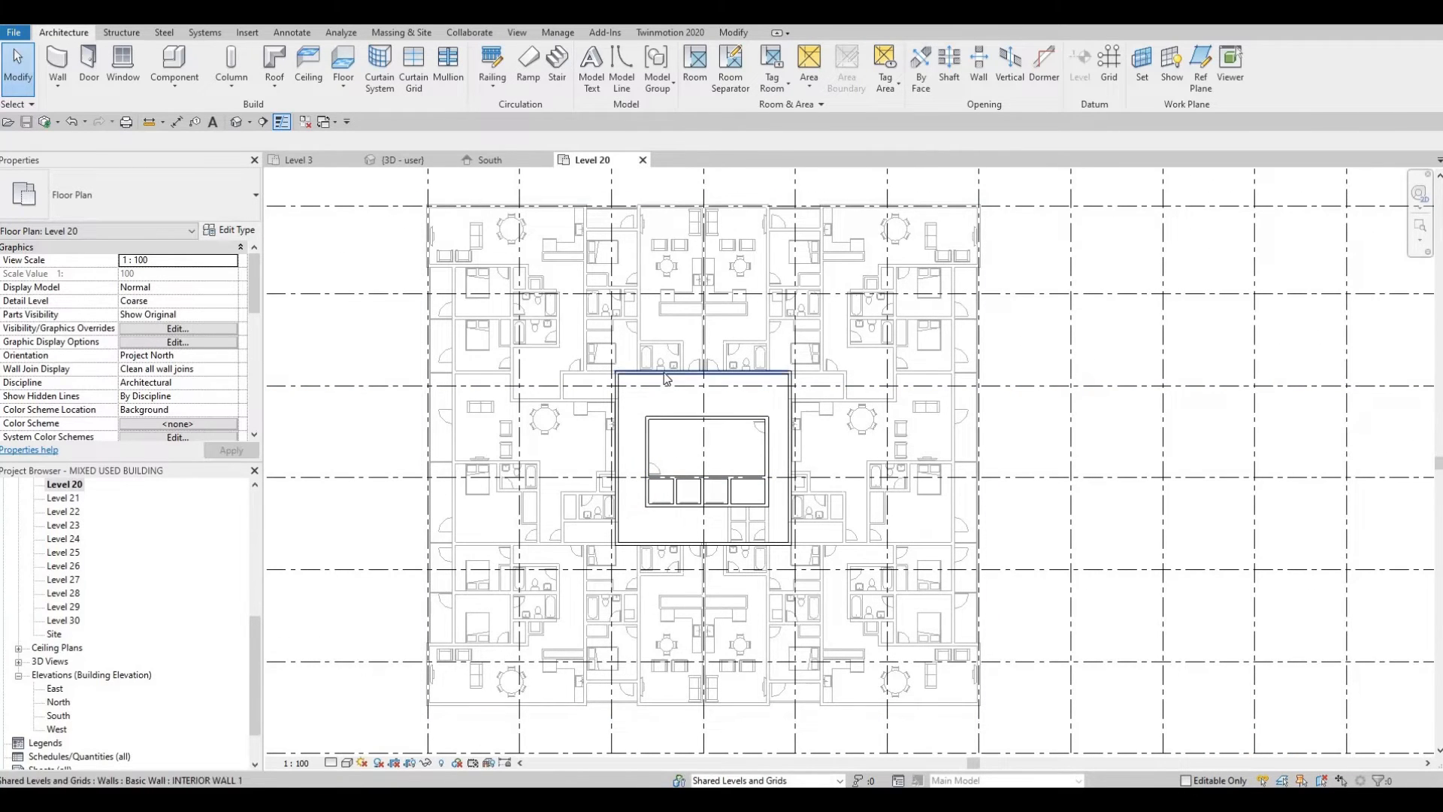
key("w")
key("a")
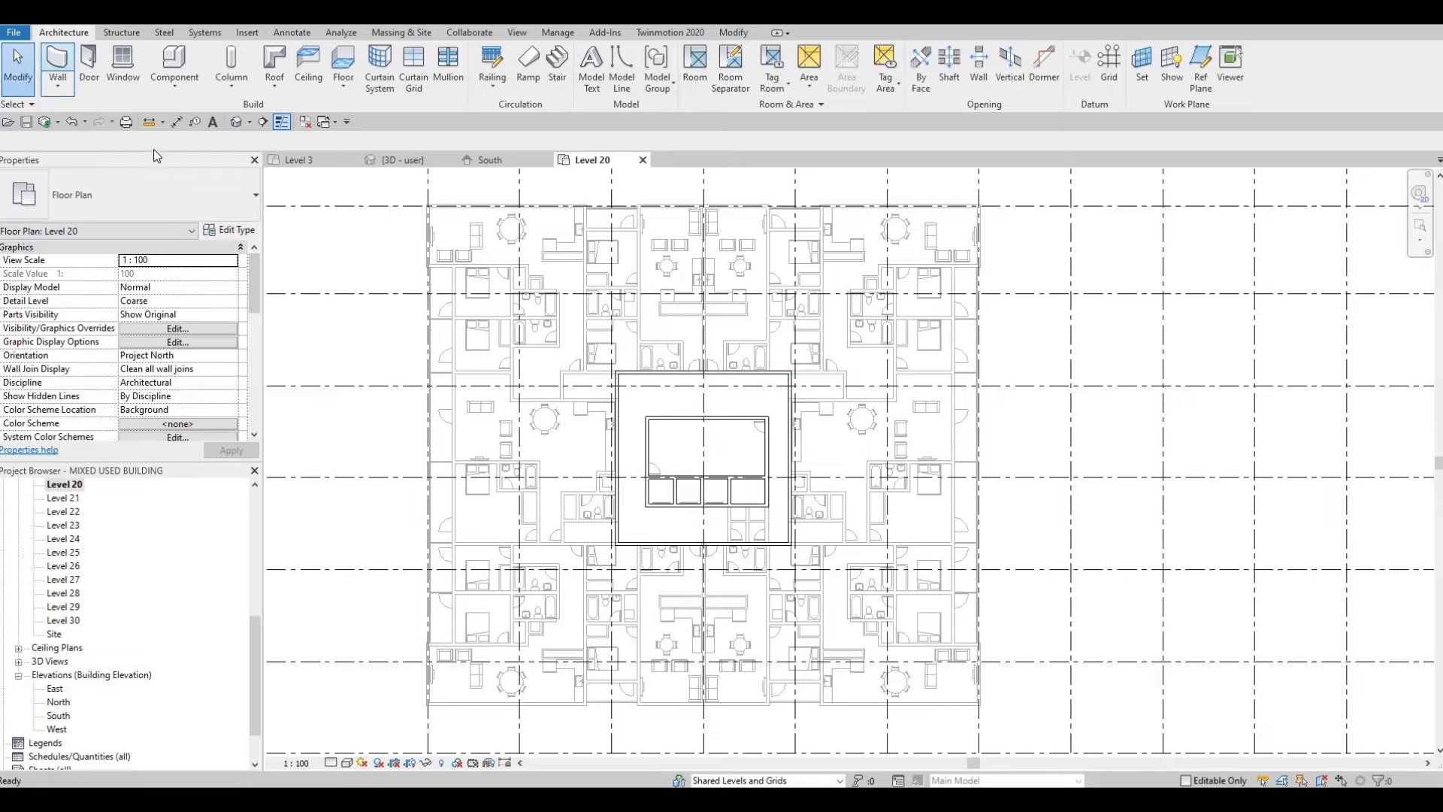
left_click(160, 207)
scroll(177, 315, "up", 5)
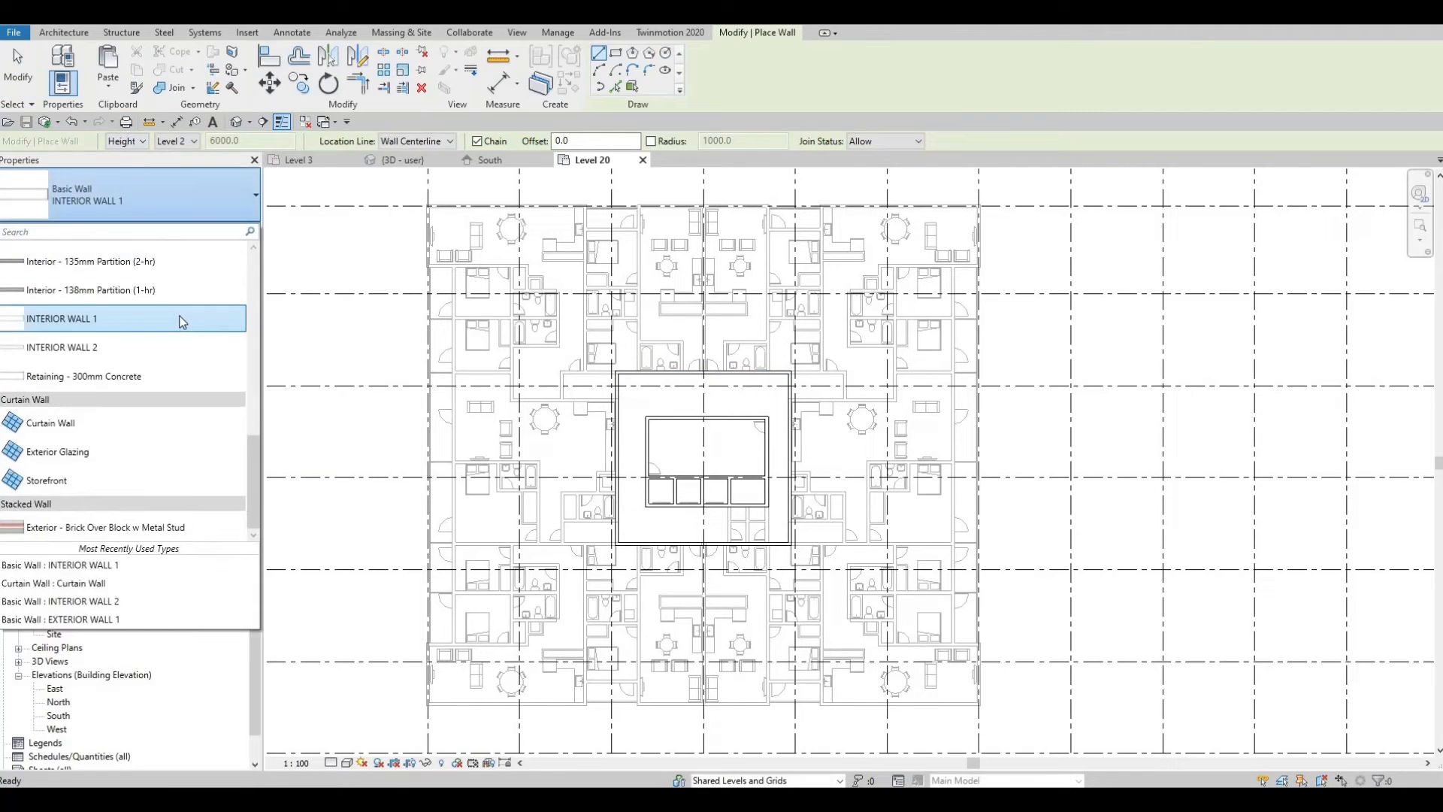
scroll(151, 321, "up", 3)
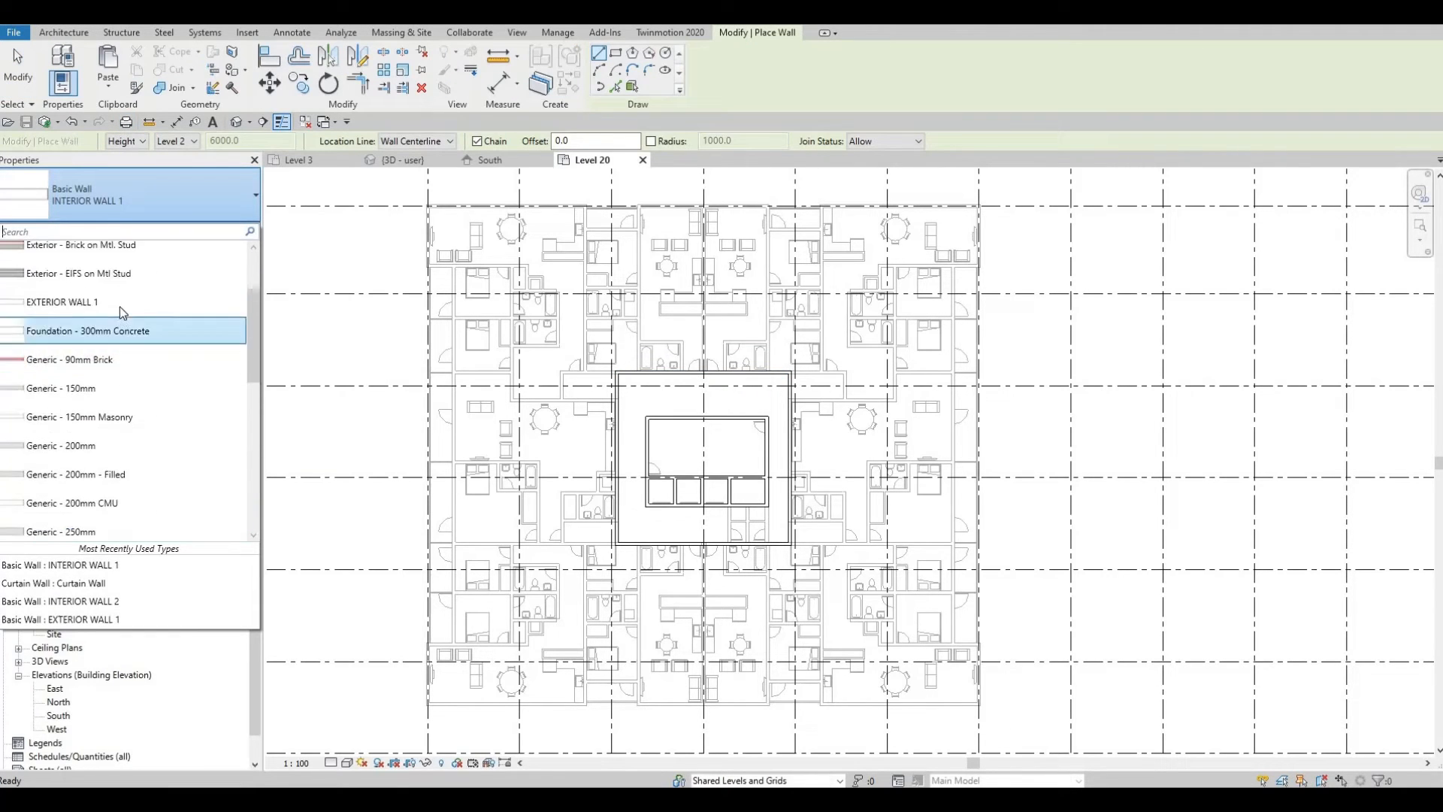
left_click(209, 304)
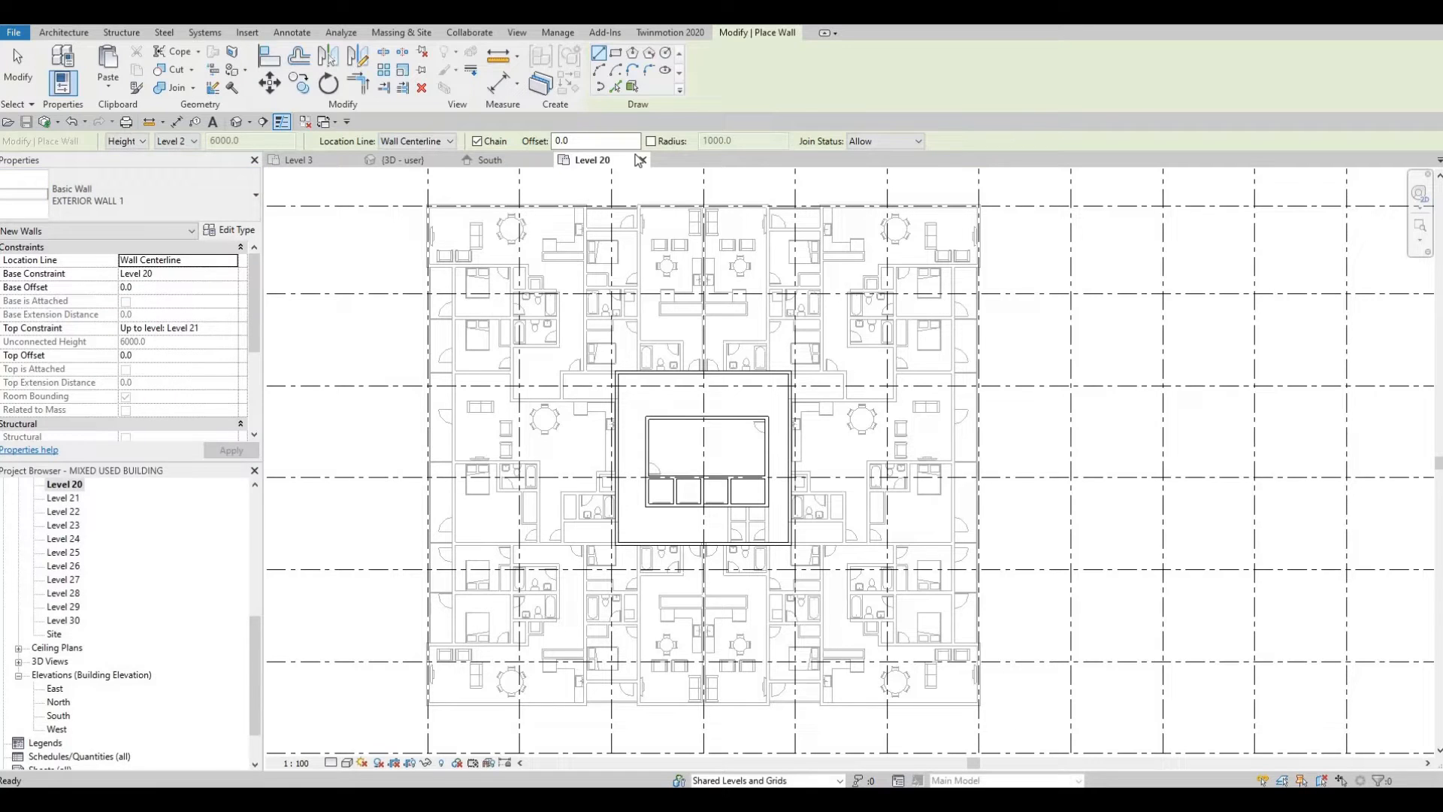
left_click(615, 54)
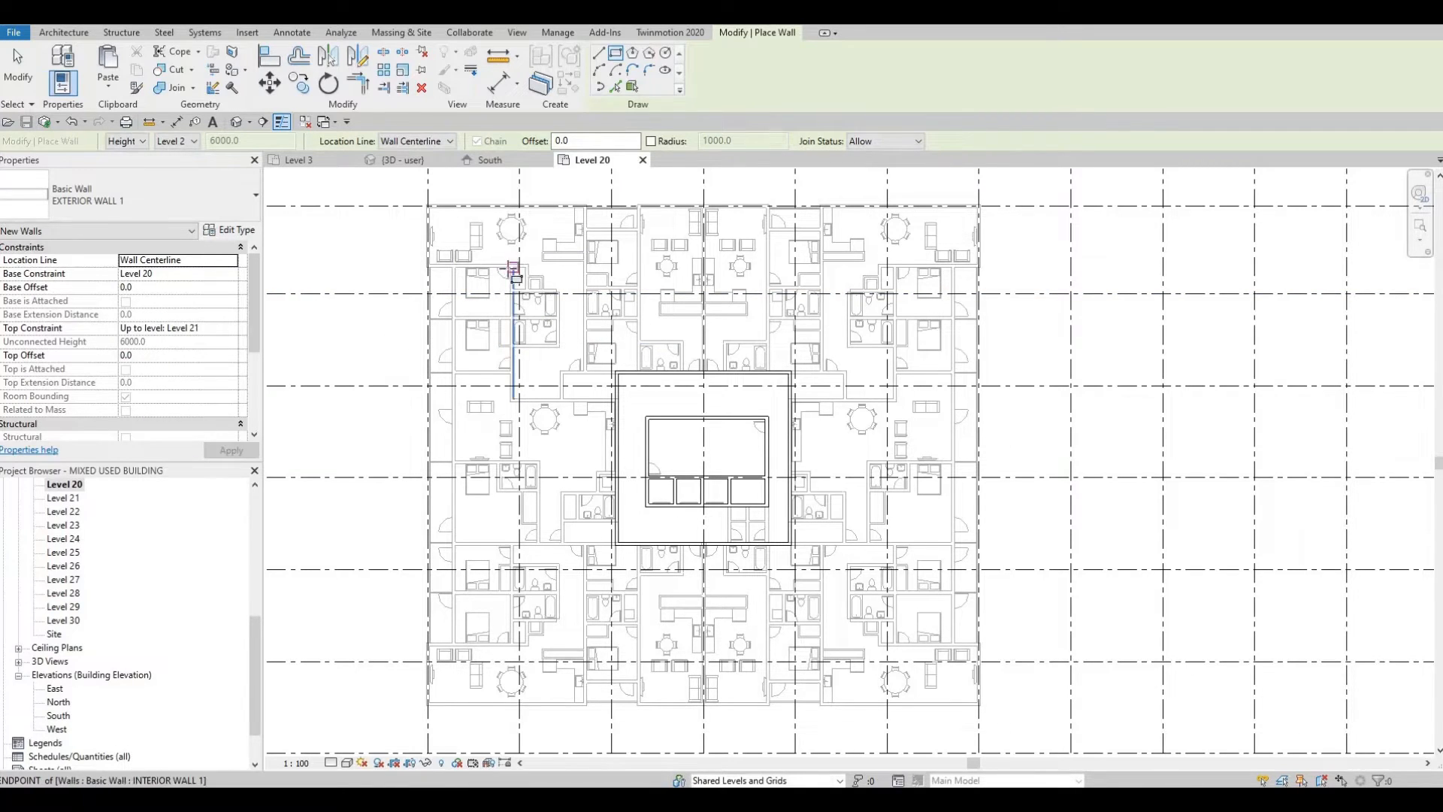
scroll(517, 269, "up", 5)
left_click(493, 272)
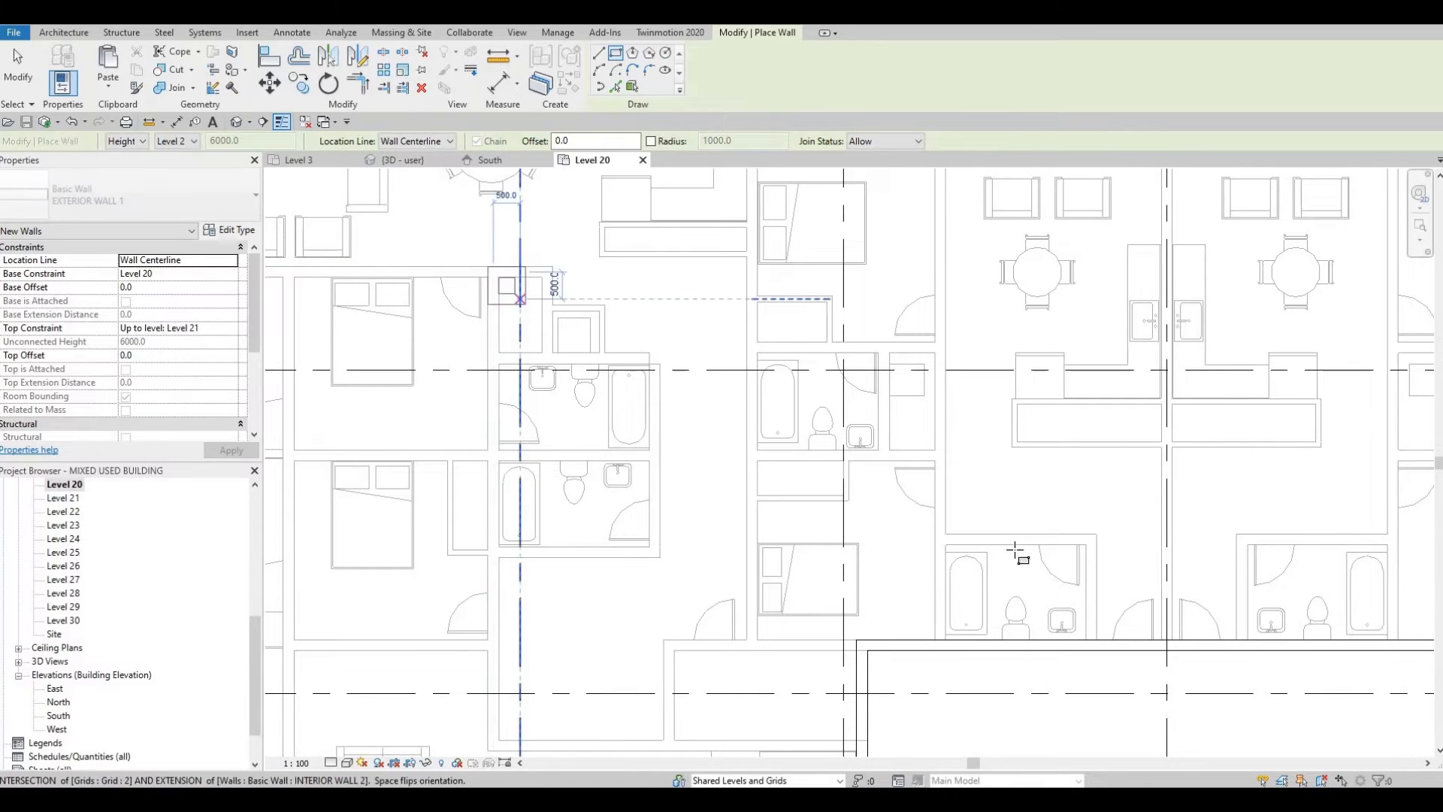
scroll(736, 426, "down", 2)
middle_click_drag(1037, 567, 918, 519)
scroll(918, 519, "down", 1)
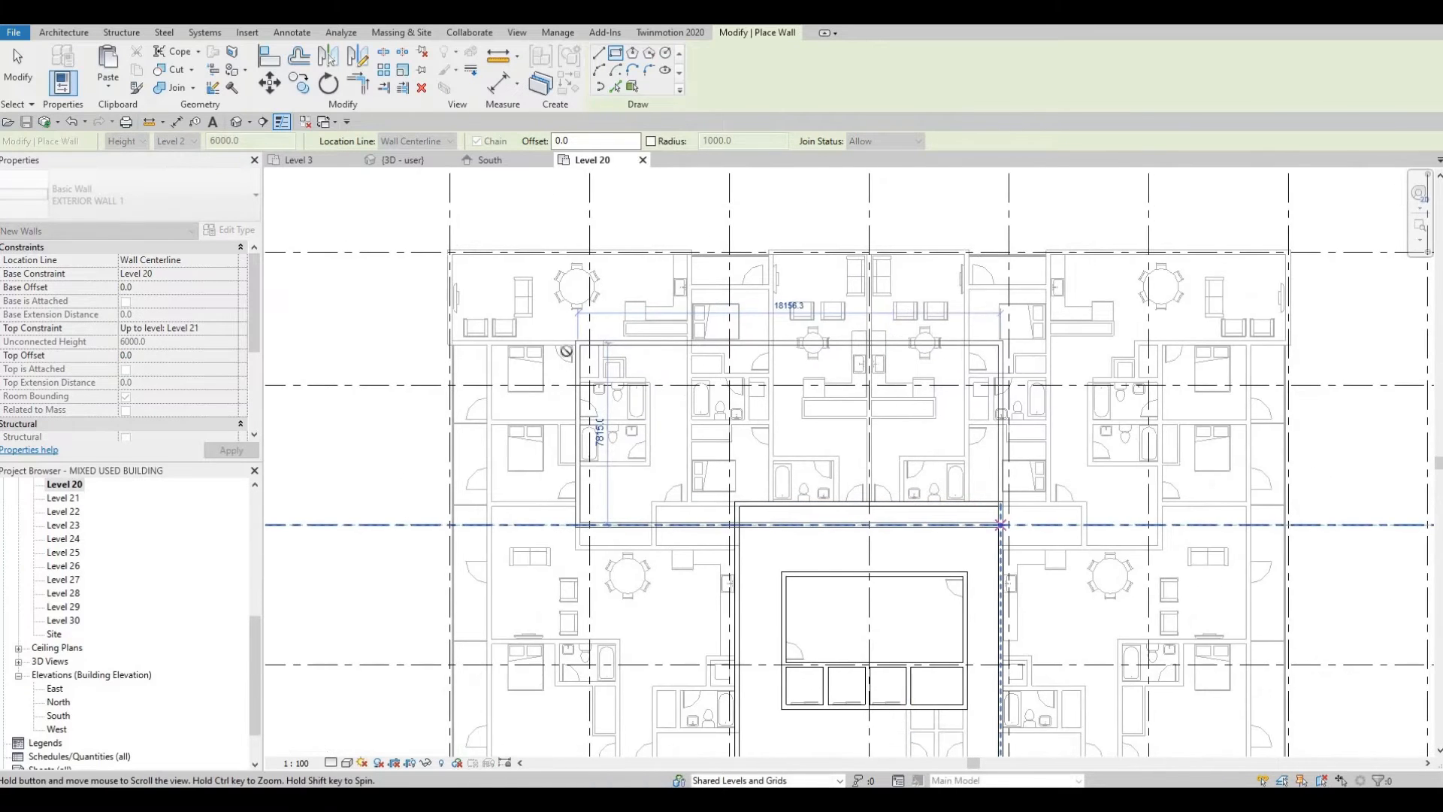
scroll(596, 348, "up", 4)
scroll(749, 433, "down", 6)
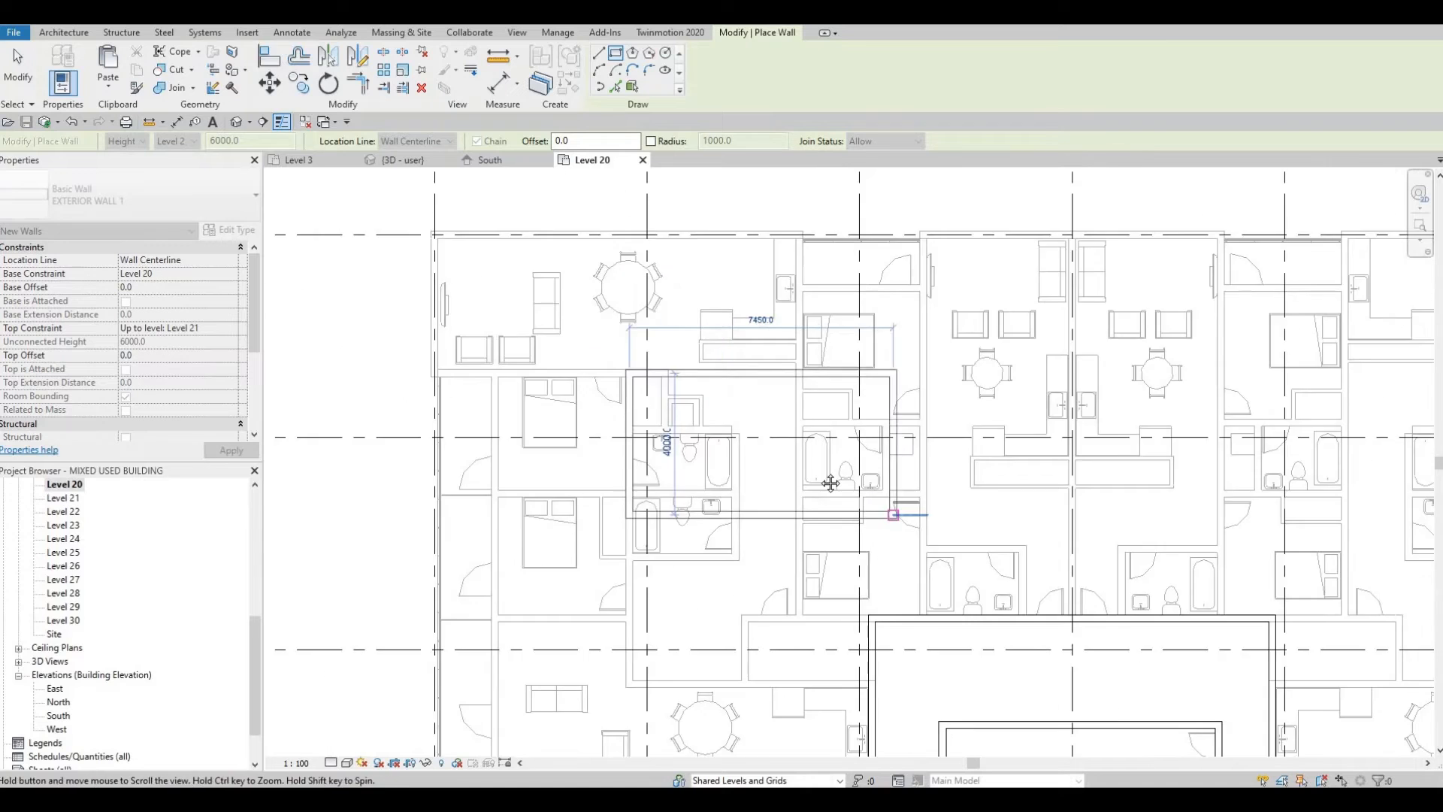
middle_click_drag(1005, 603, 987, 490)
middle_click_drag(629, 199, 651, 339)
middle_click_drag(978, 525, 967, 492)
middle_click_drag(1001, 653, 953, 519)
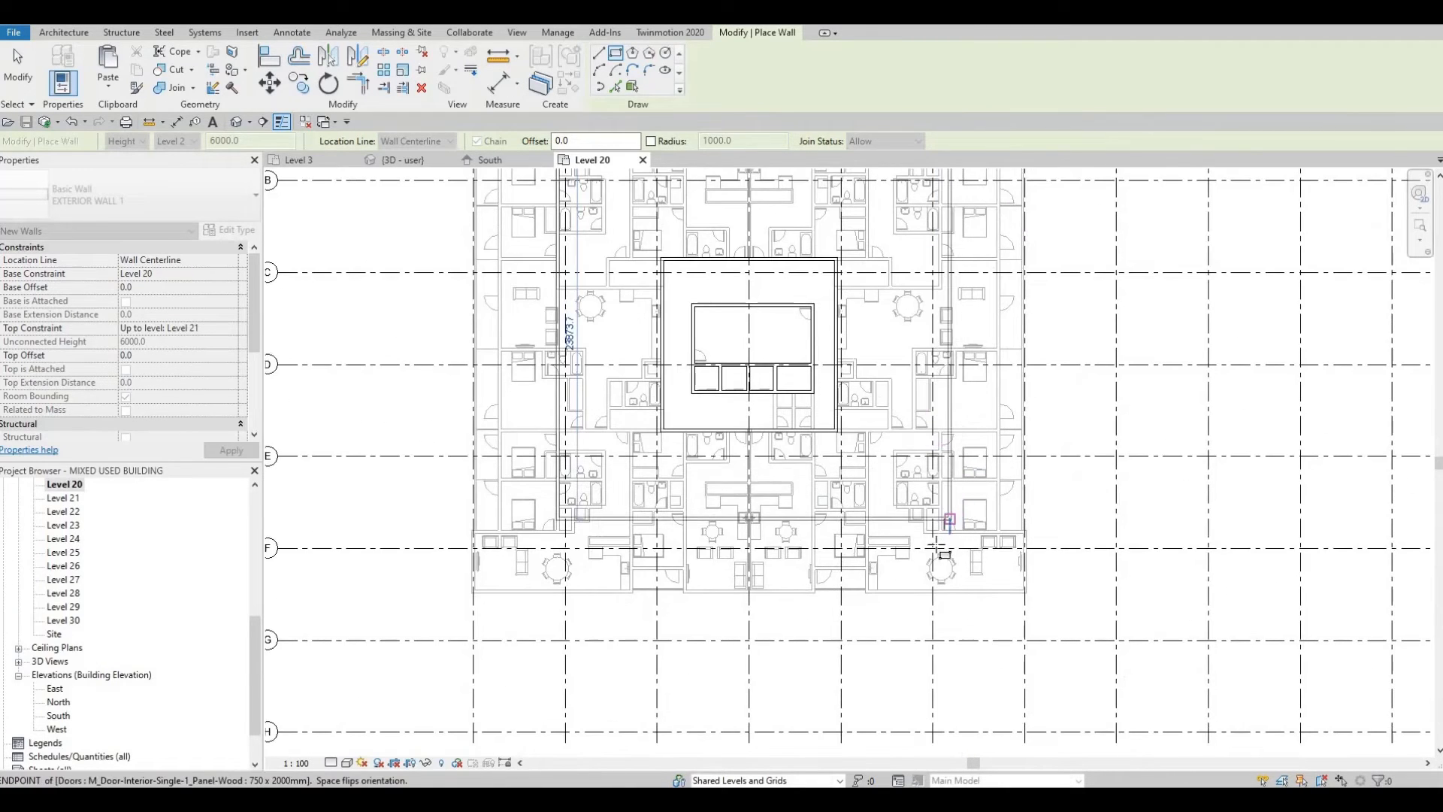
scroll(937, 547, "up", 5)
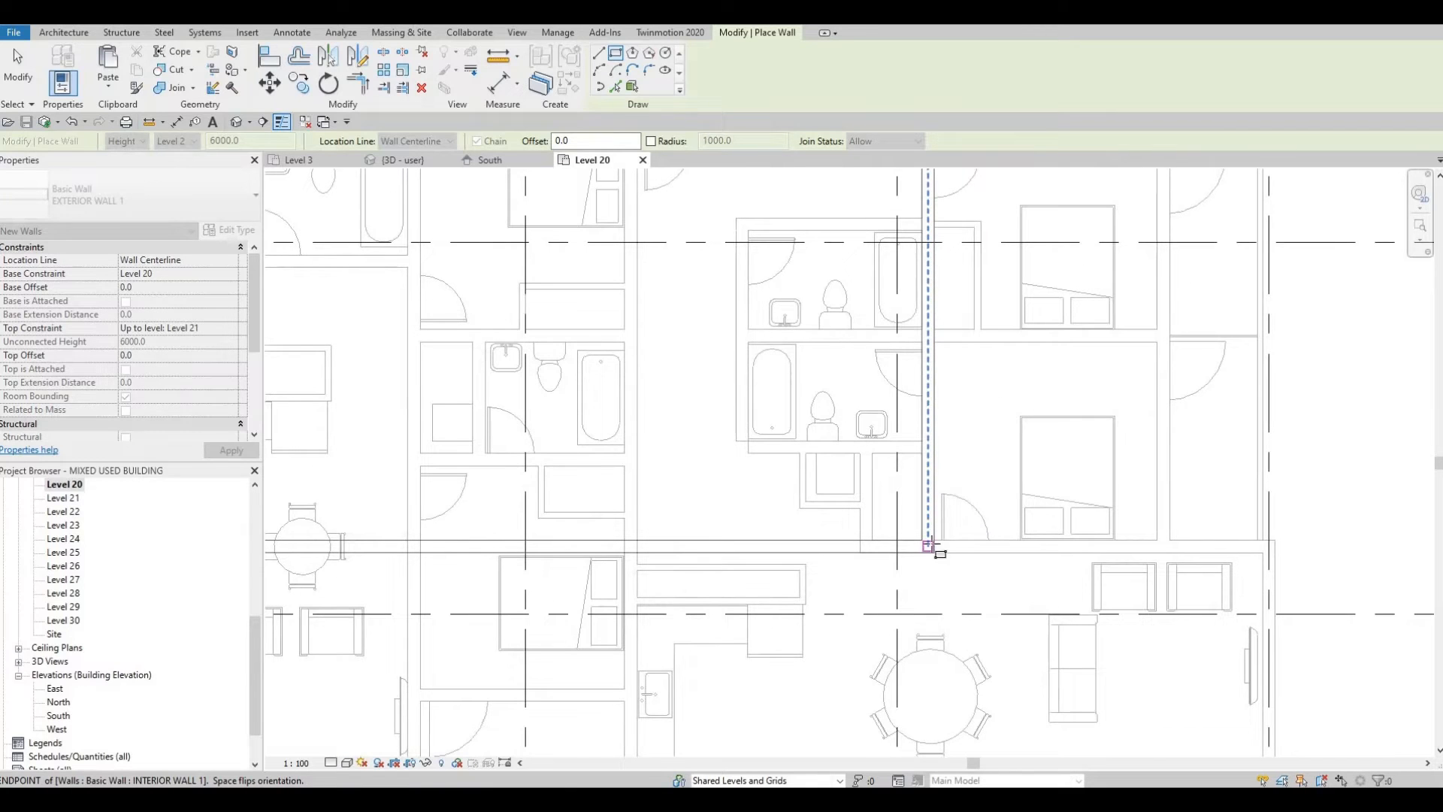
scroll(938, 505, "down", 5)
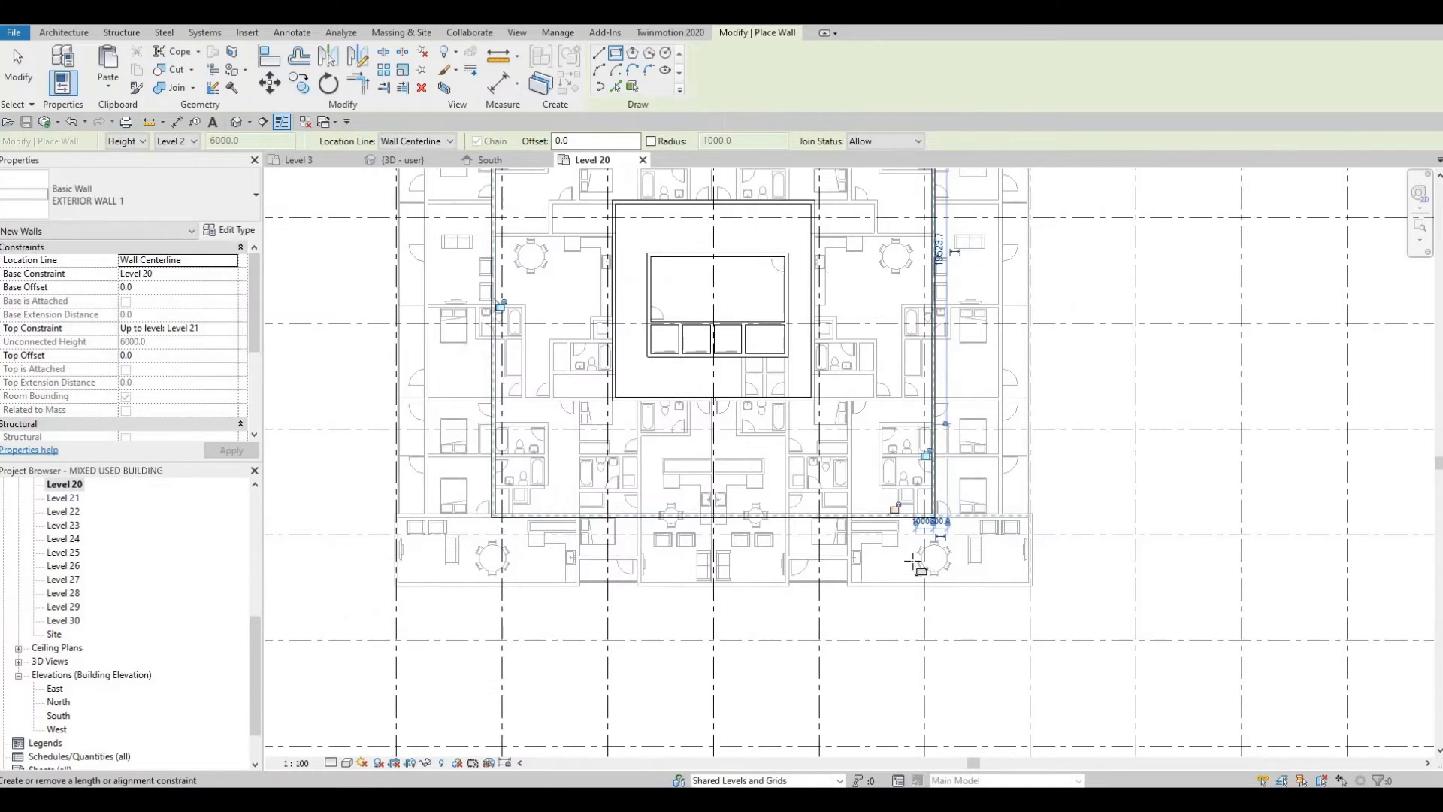
middle_click_drag(770, 323, 778, 351)
key("Escape")
key("Escape")
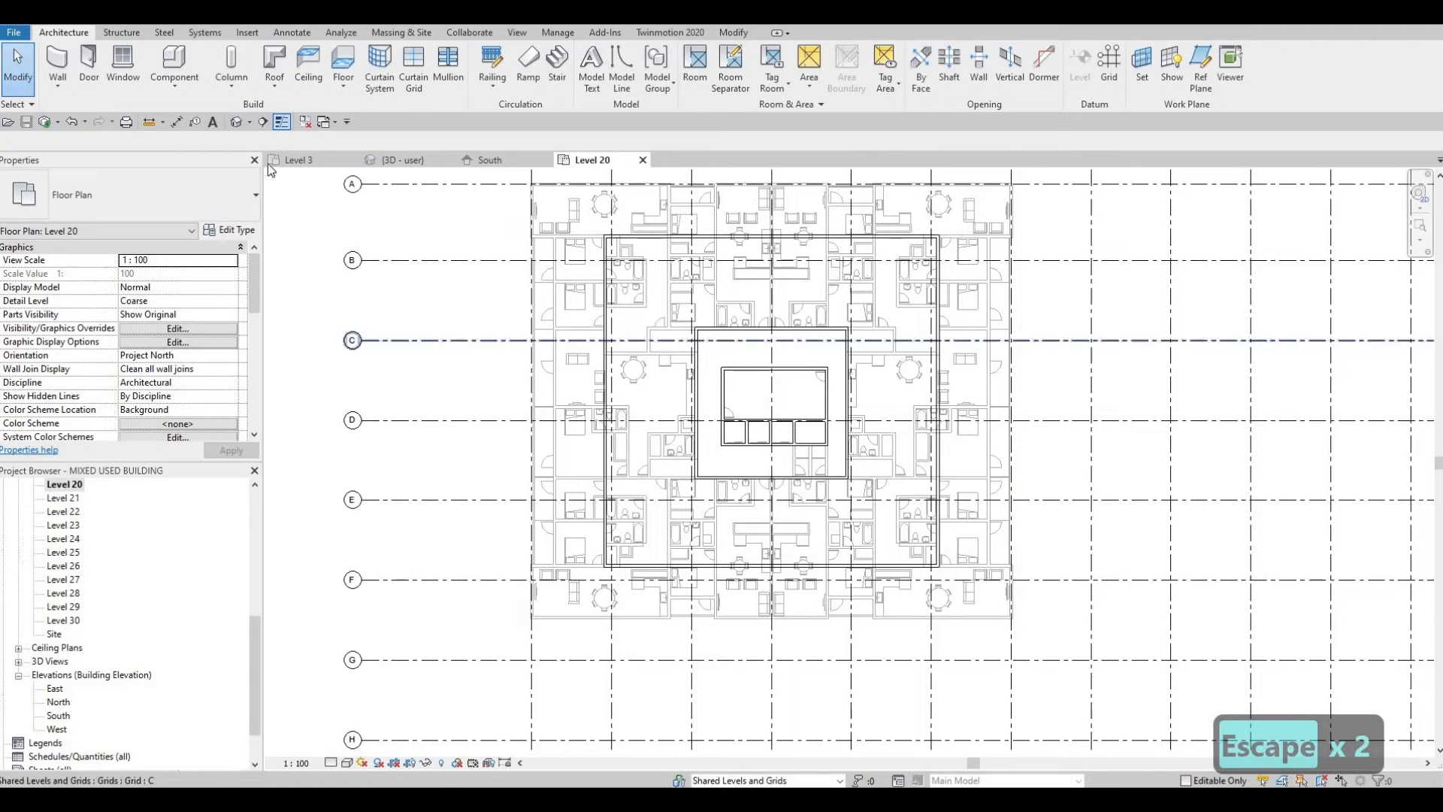
Step: Examine the new Level 20 walls in the 3D view, in the gap between the lower and upper apartment floors
left_click(237, 122)
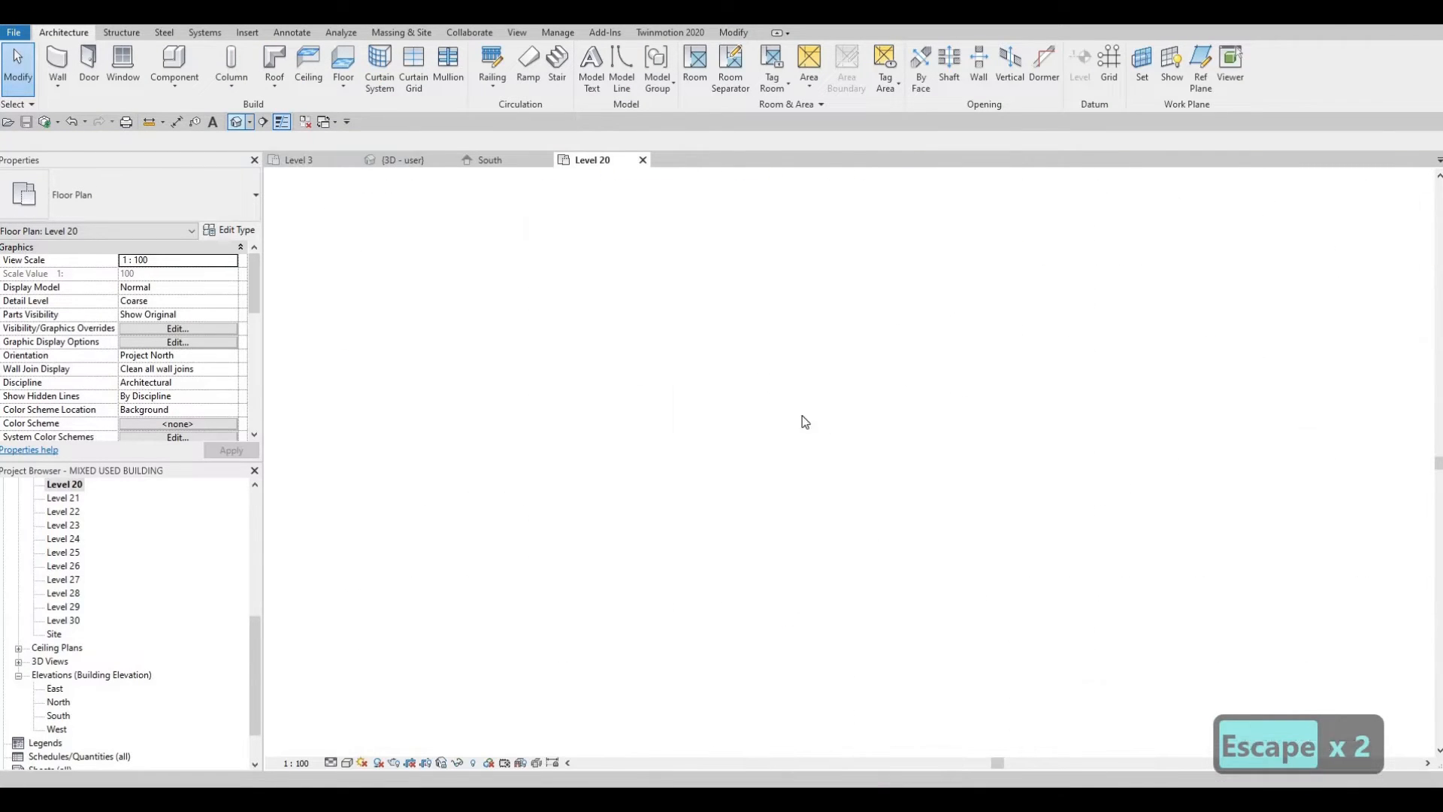
middle_click_drag(603, 357, 714, 354, "shift")
middle_click_drag(819, 402, 748, 363, "shift")
middle_click_drag(982, 390, 979, 394, "shift")
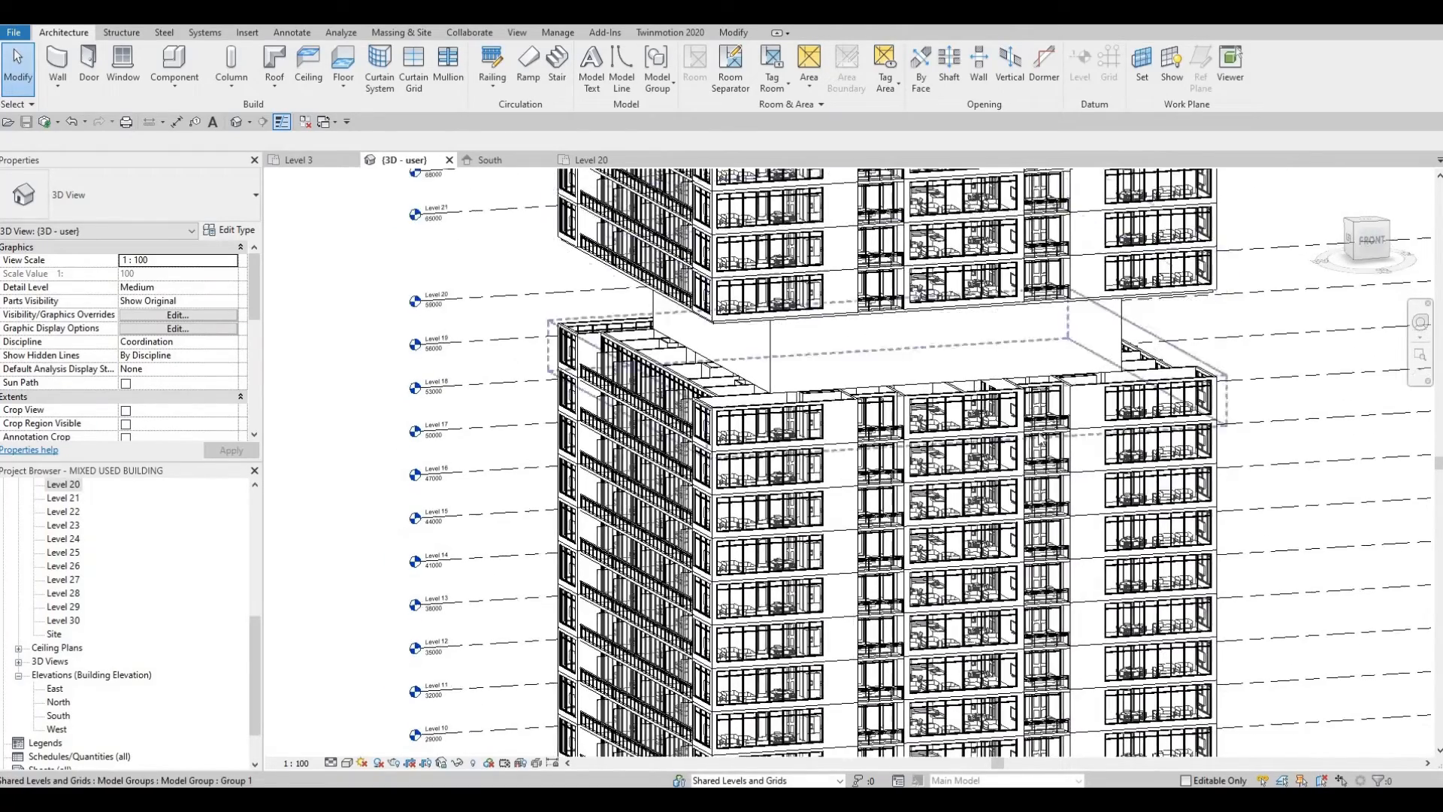
middle_click_drag(1073, 328, 1149, 340, "shift")
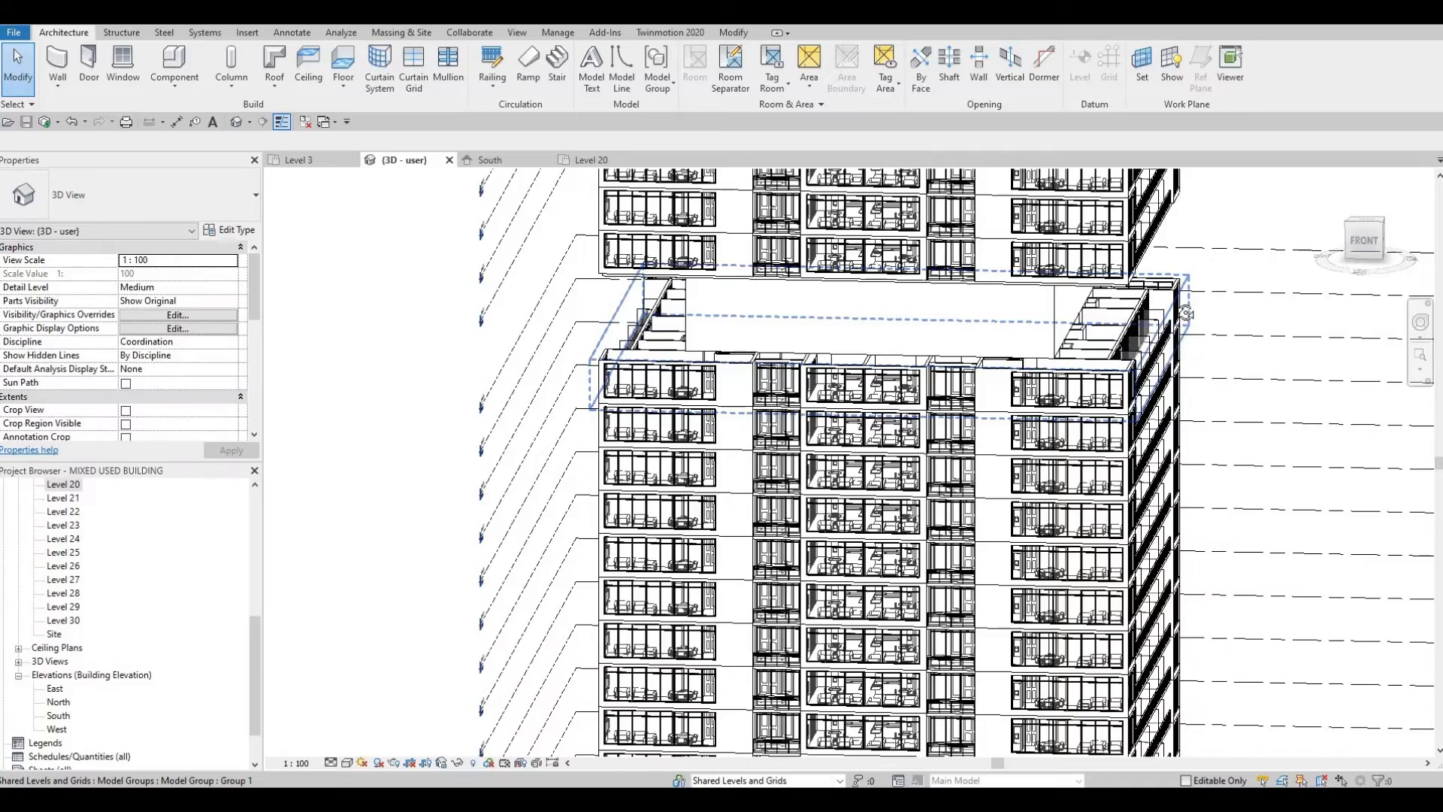
middle_click_drag(1139, 338, 912, 406, "shift")
middle_click_drag(817, 419, 786, 432)
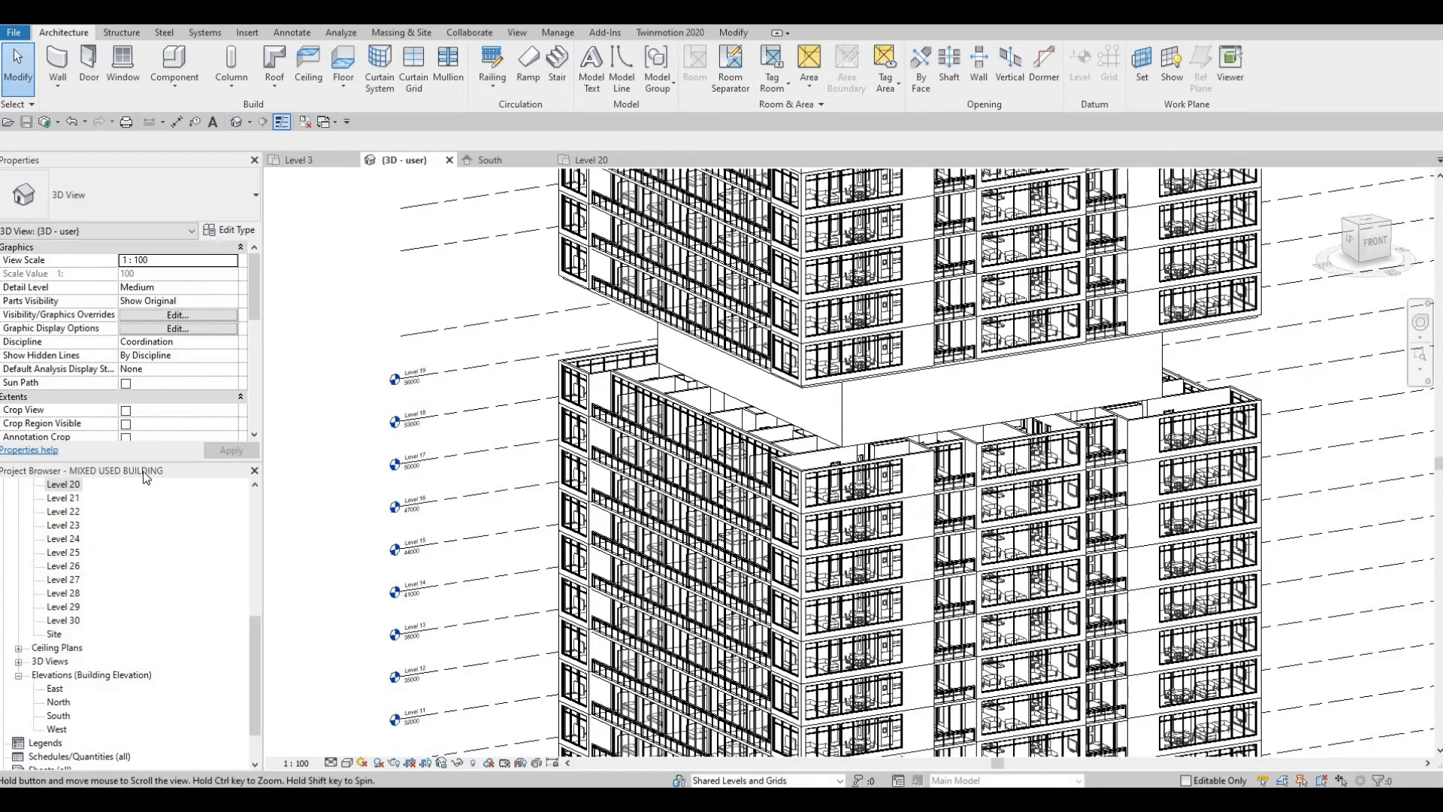
Step: Reopen the Level 20 floor plan and set its underlay's base level to None
double_click(64, 484)
scroll(594, 358, "down", 2)
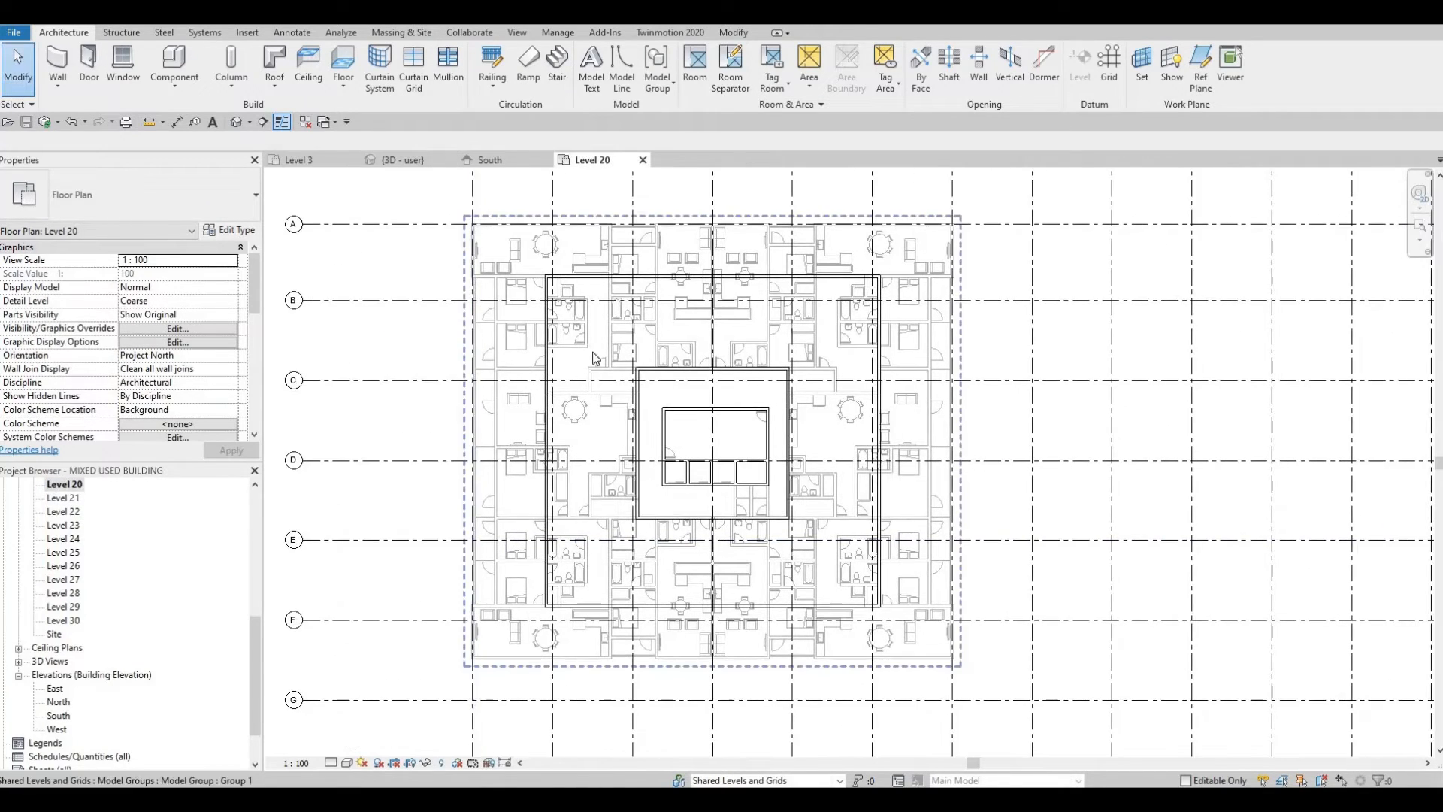
scroll(702, 293, "up", 2)
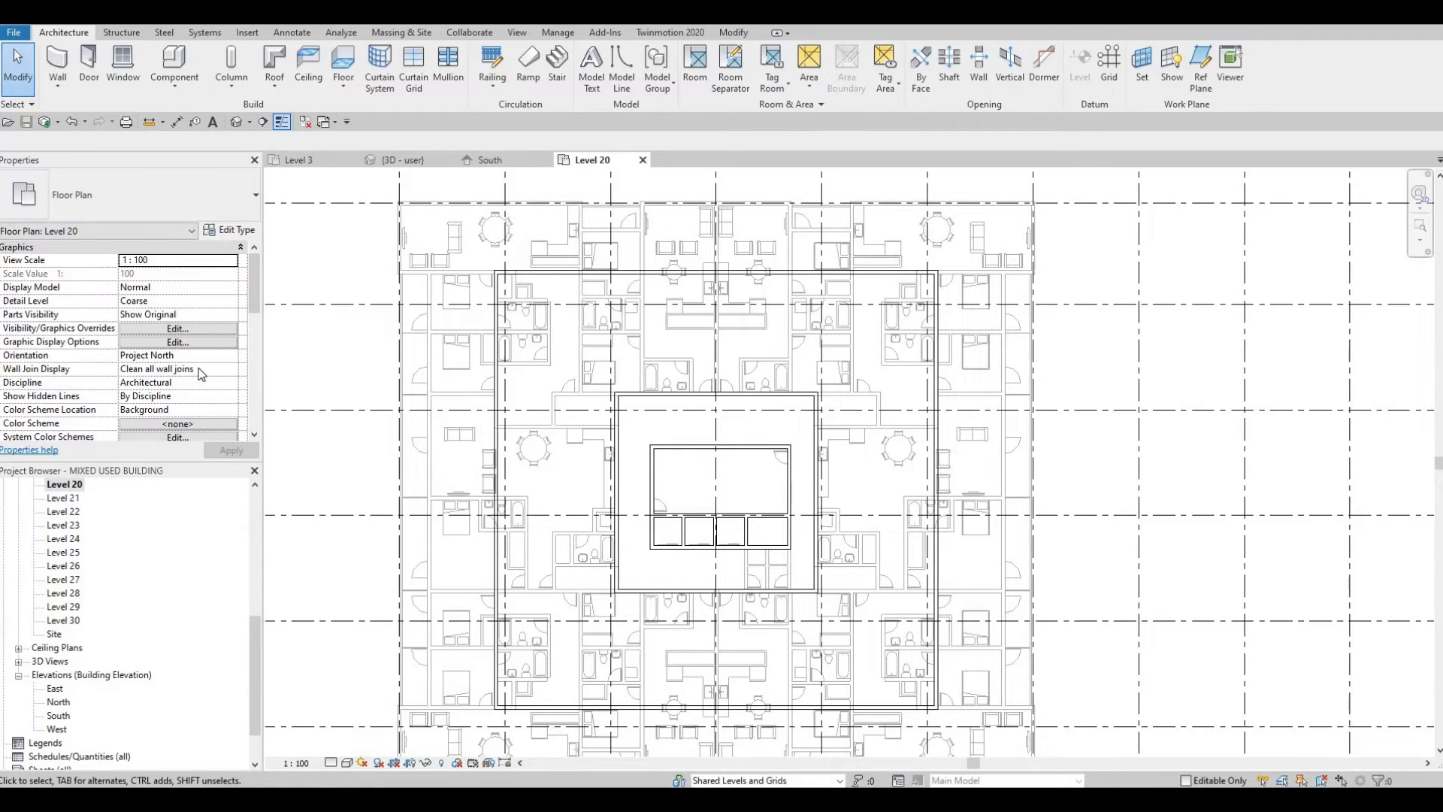
scroll(201, 374, "down", 5)
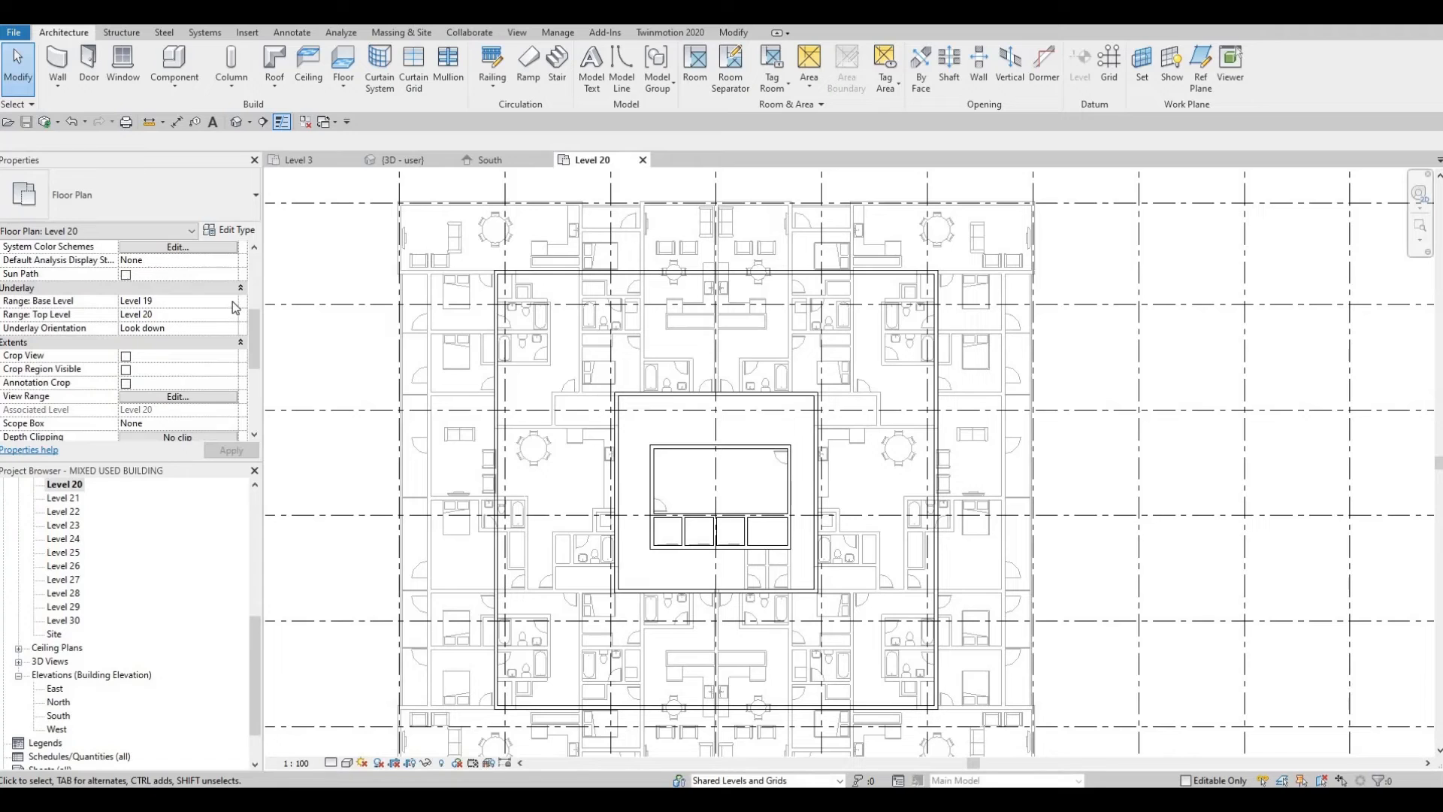
left_click(220, 303)
scroll(170, 343, "up", 2)
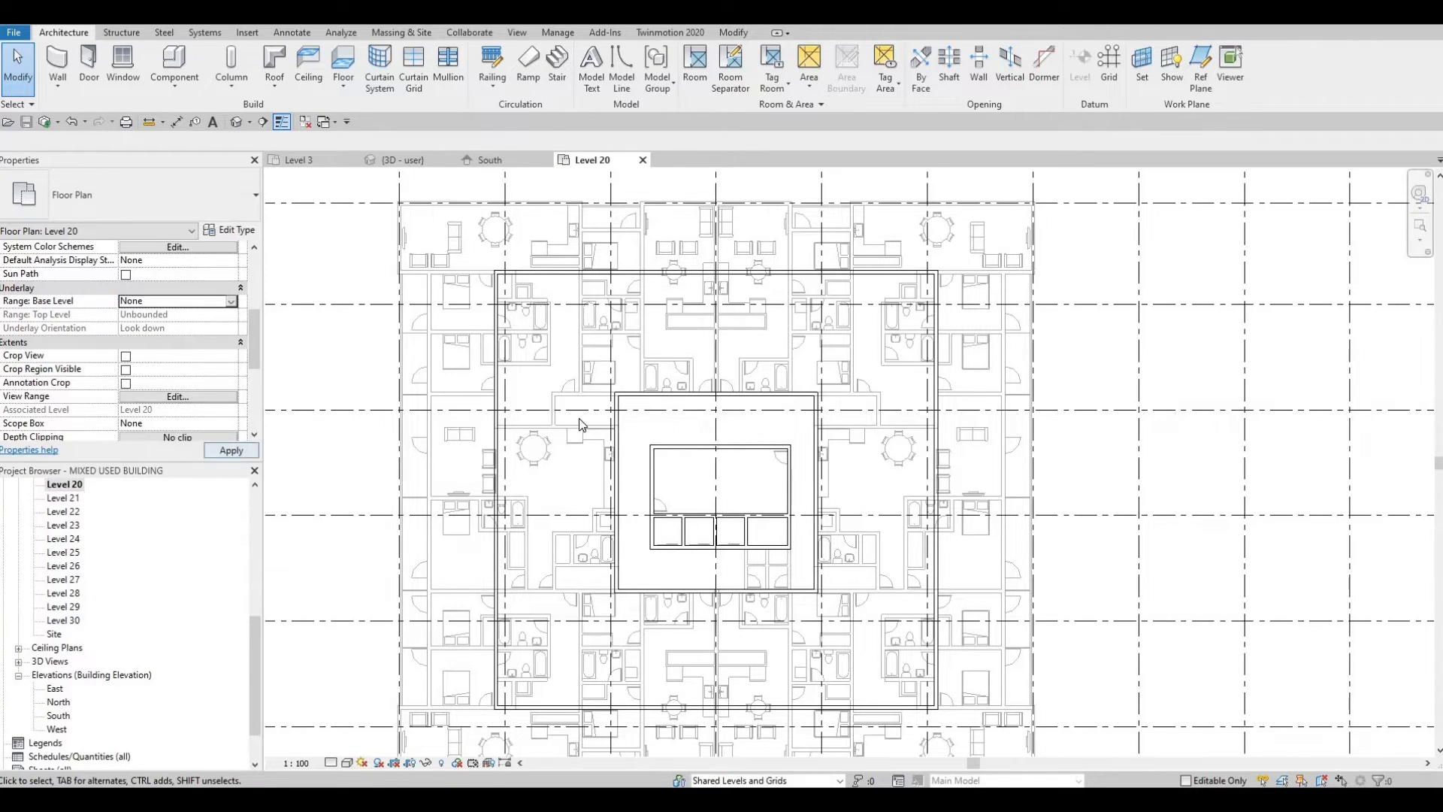
key("Escape")
Step: Draw a vertical INTERIOR WALL 1 partition from the corridor's lower wall to the lower exterior wall, about 2400 mm right of the central grid line
middle_click_drag(763, 412, 714, 402)
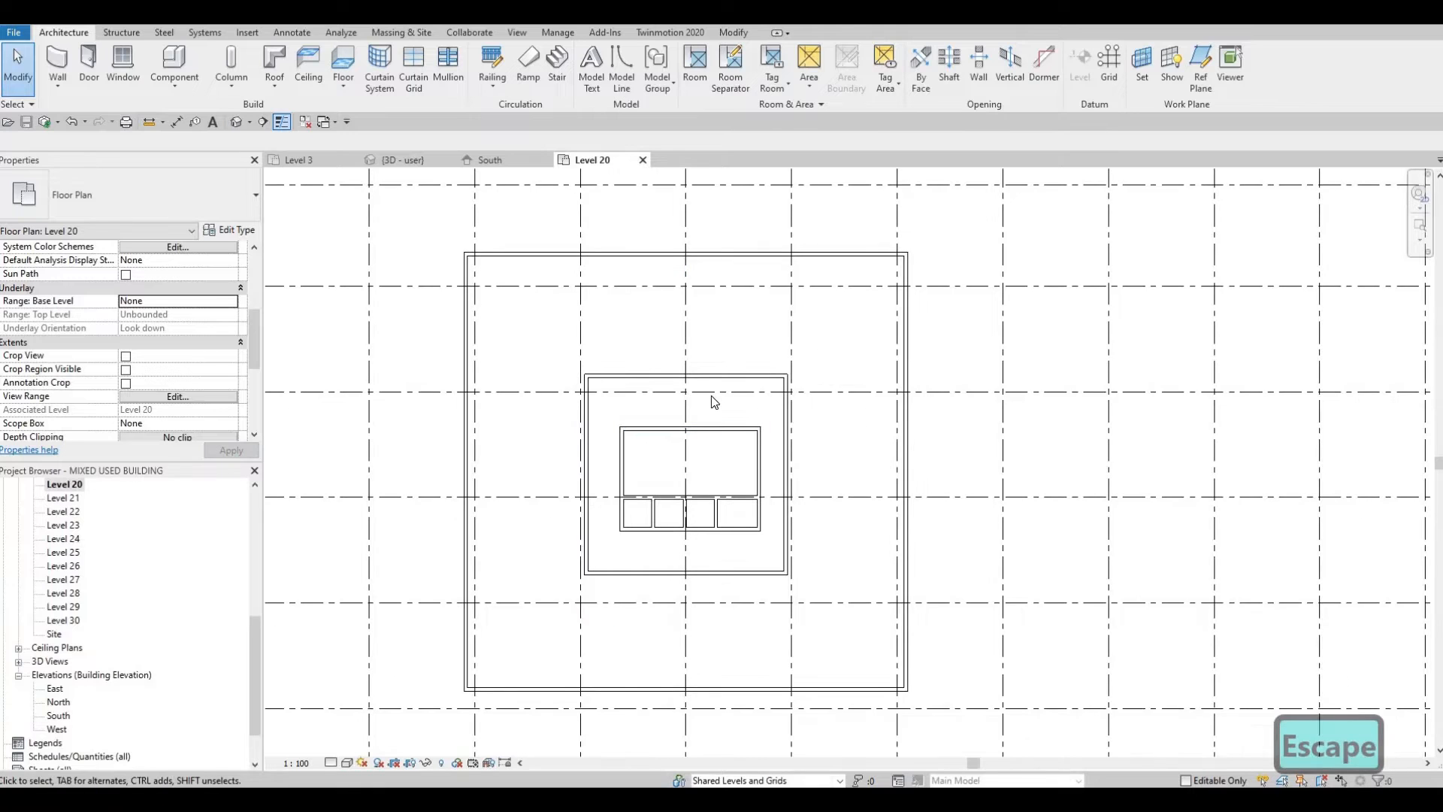
scroll(714, 429, "up", 1)
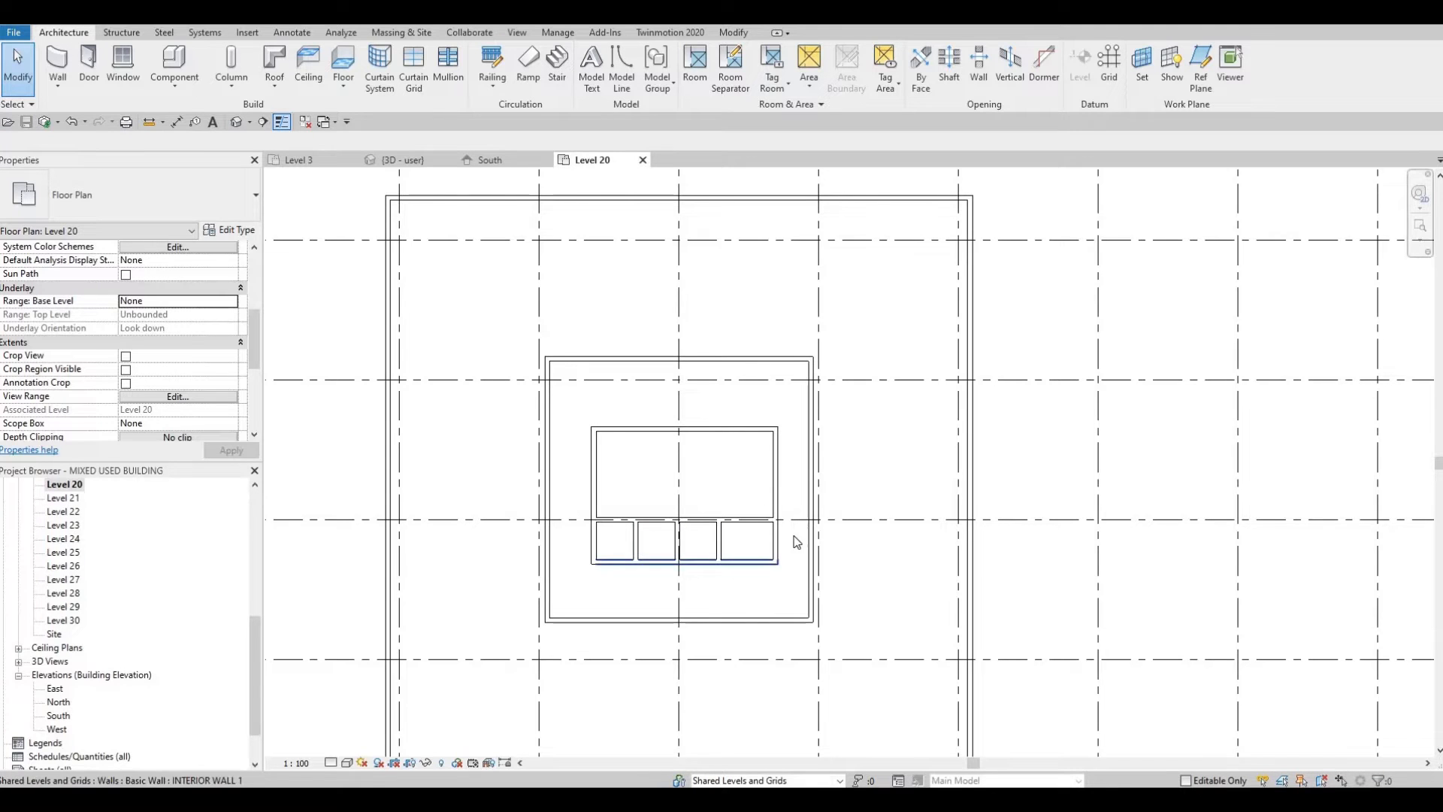
middle_click_drag(807, 556, 824, 522)
middle_click_drag(854, 430, 768, 482)
scroll(779, 499, "down", 2)
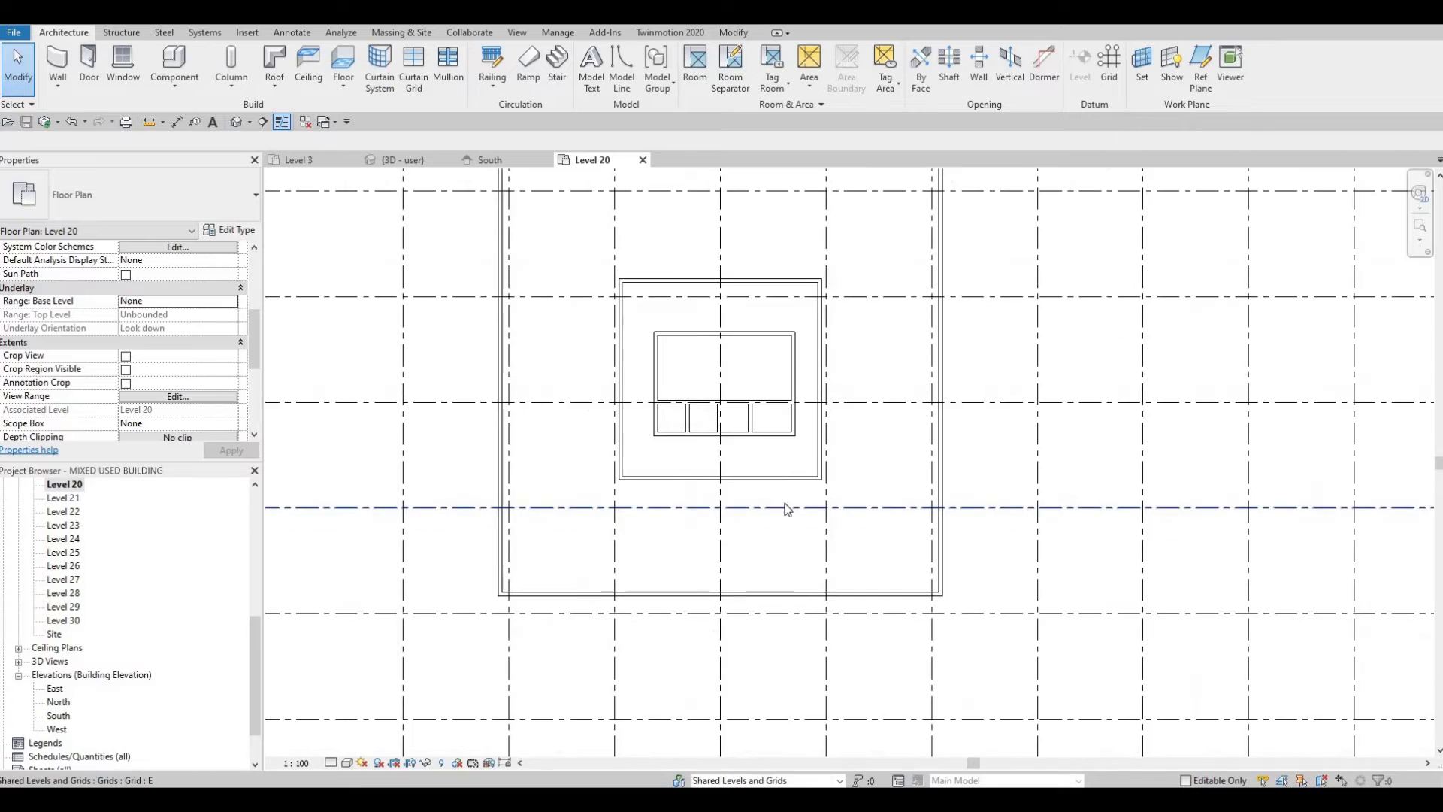
scroll(751, 485, "up", 2)
key("Escape")
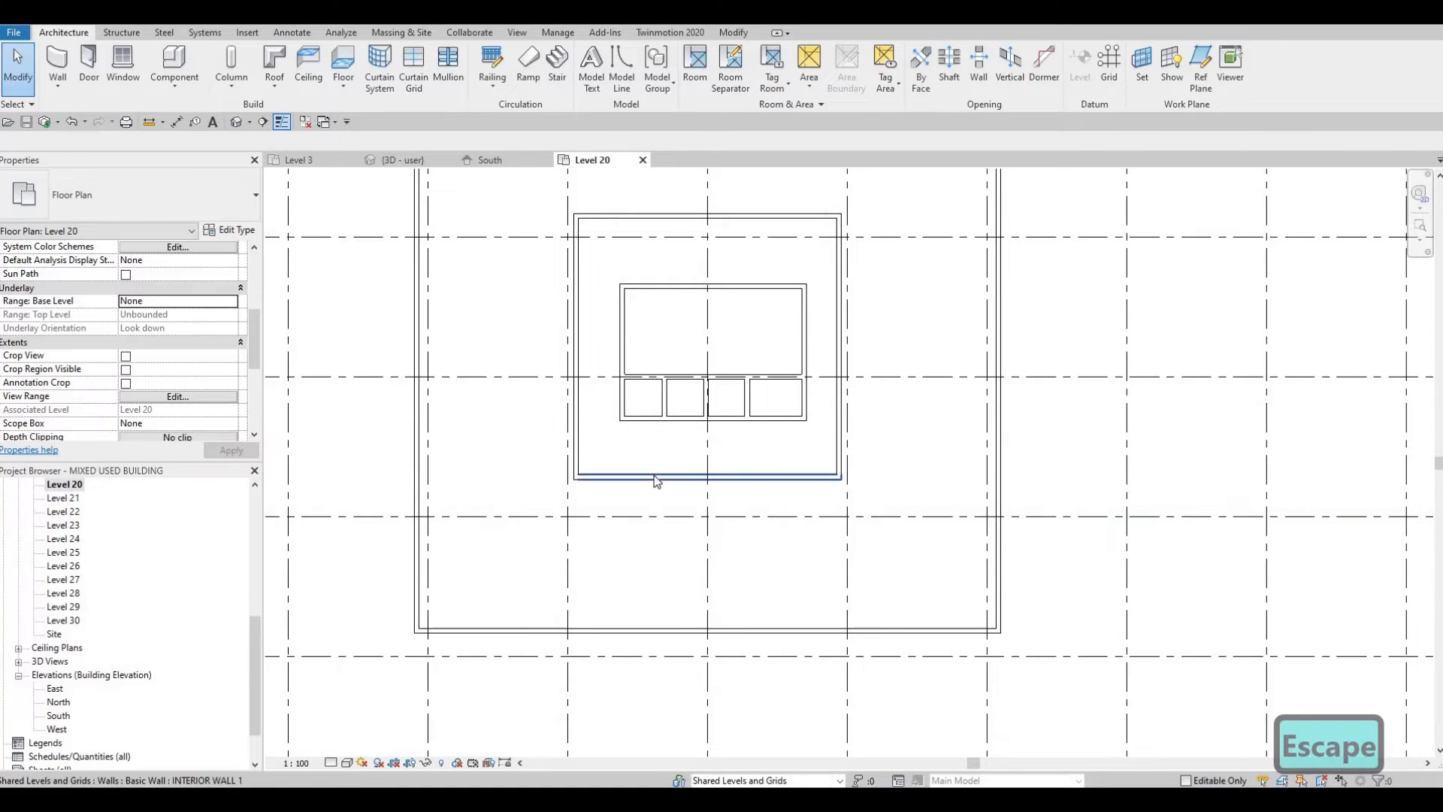
left_click(662, 475)
key("c")
key("s")
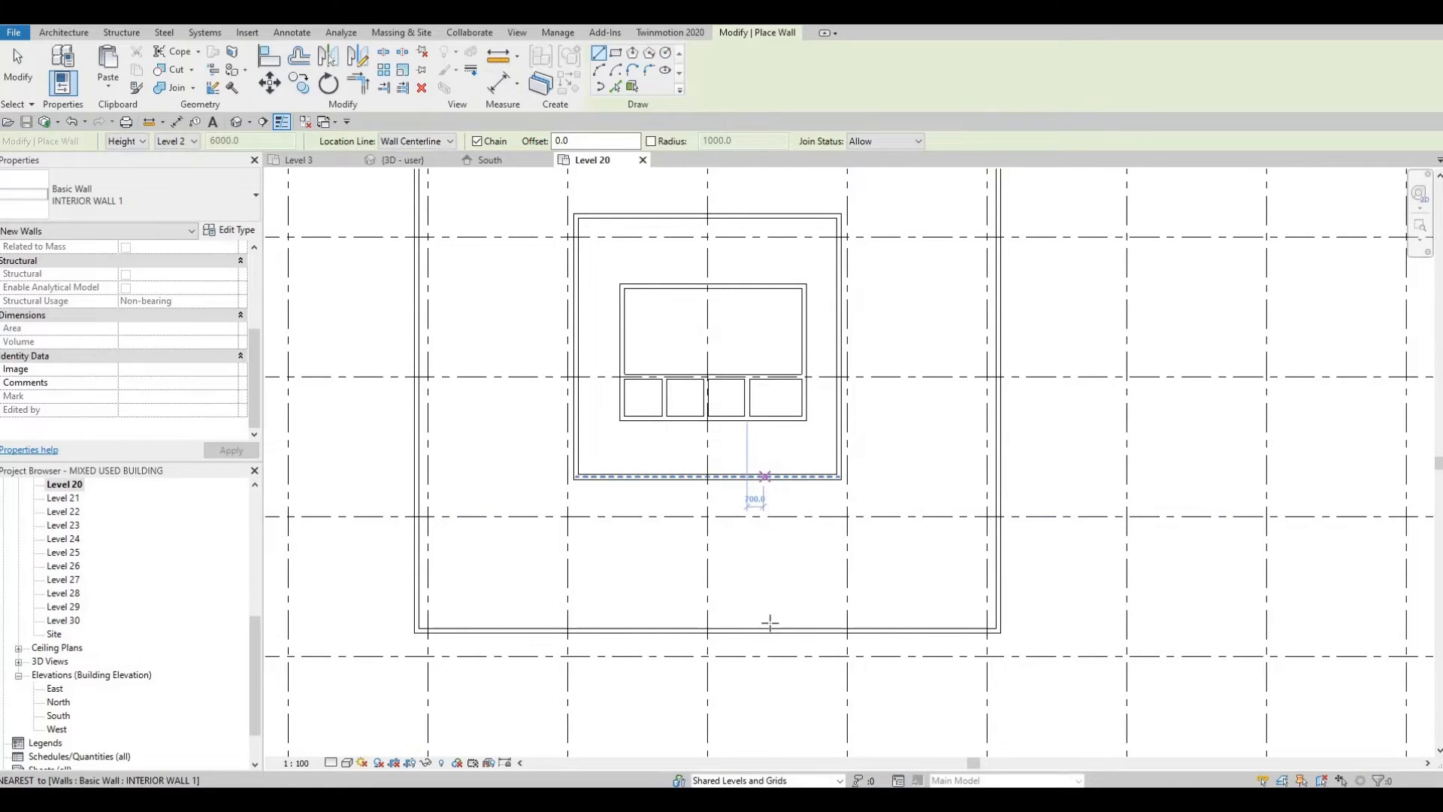
left_click(765, 476)
key("Escape")
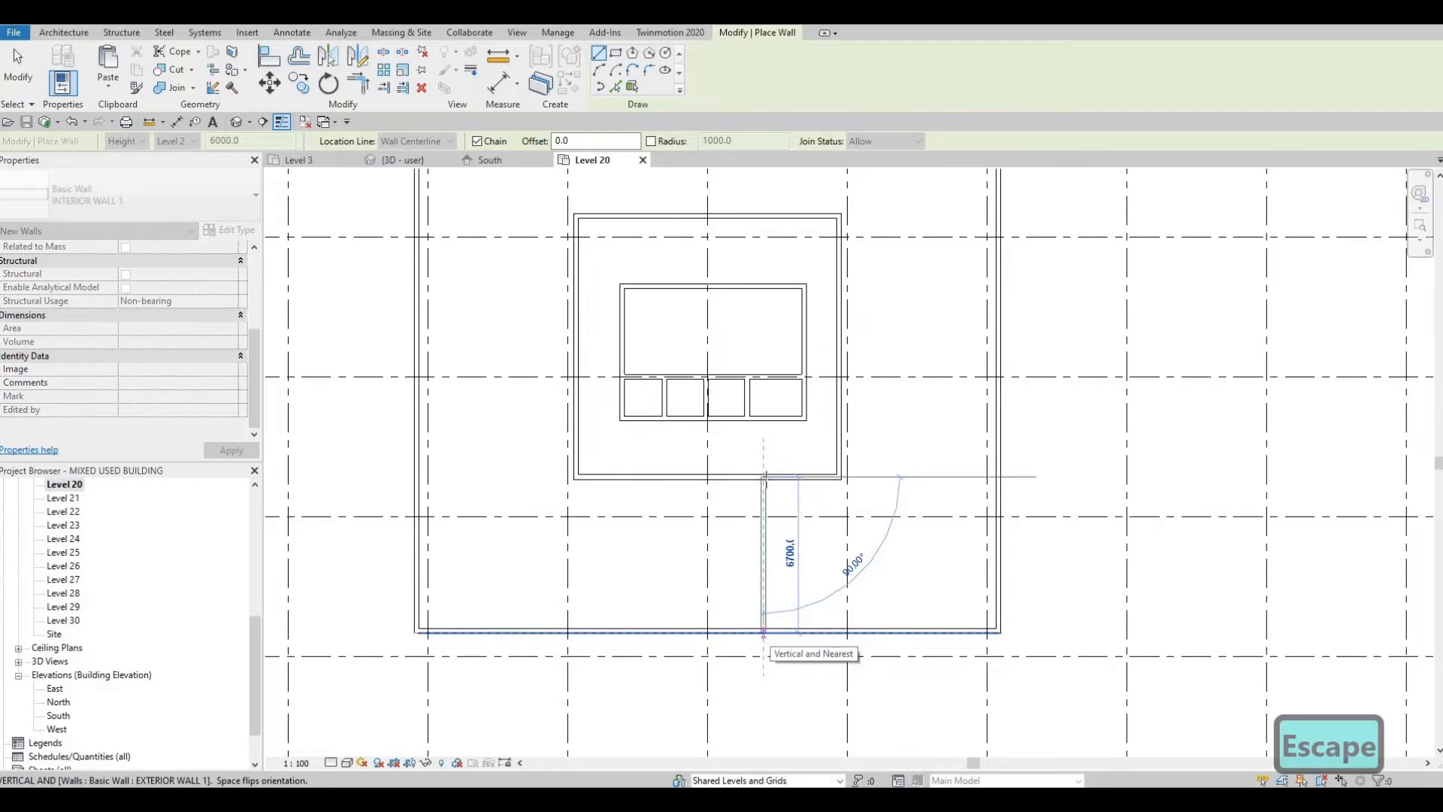
left_click(764, 633)
key("Escape")
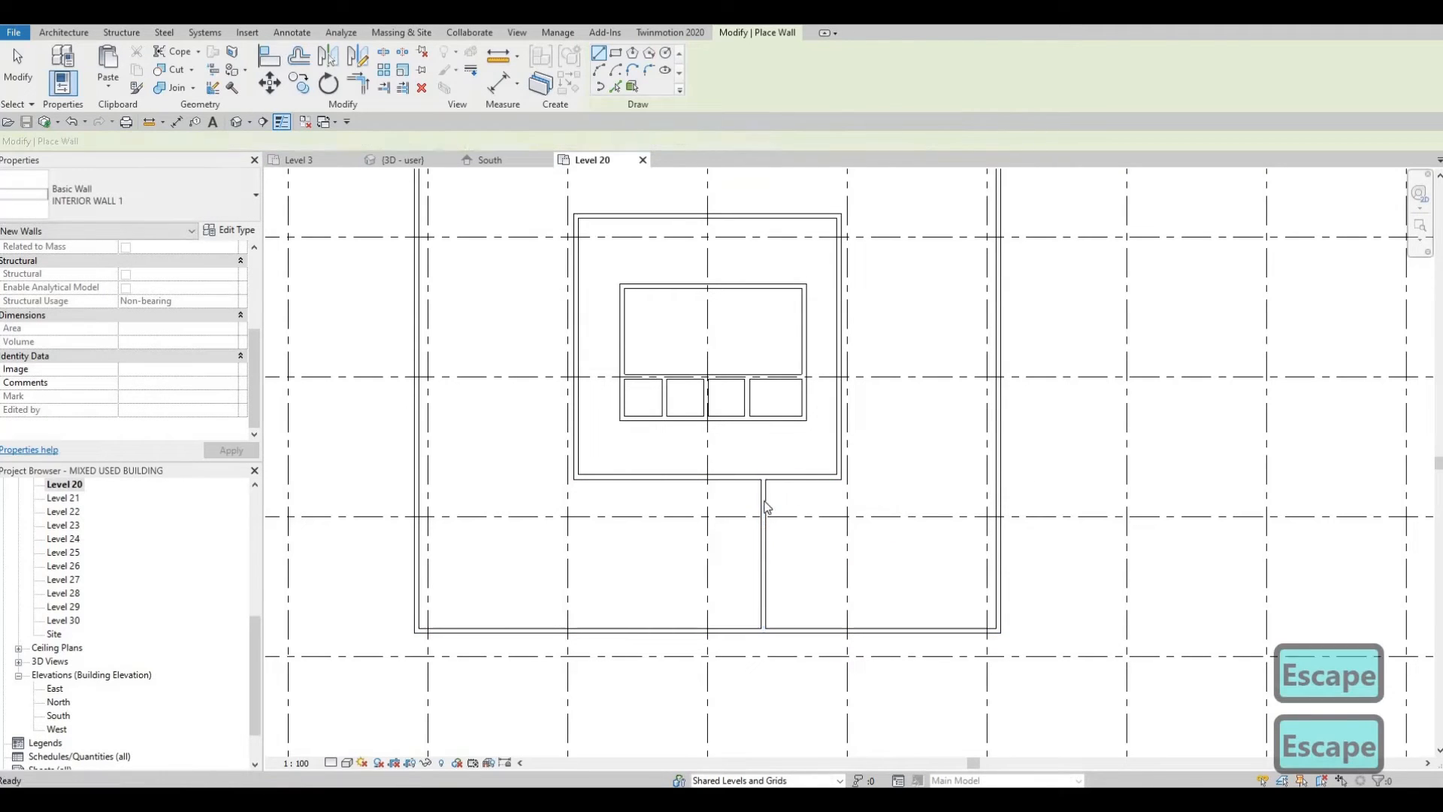
Step: Measure the new partition's distance to the central grid line by moving its temporary dimension's witness line onto that grid
left_click(744, 586)
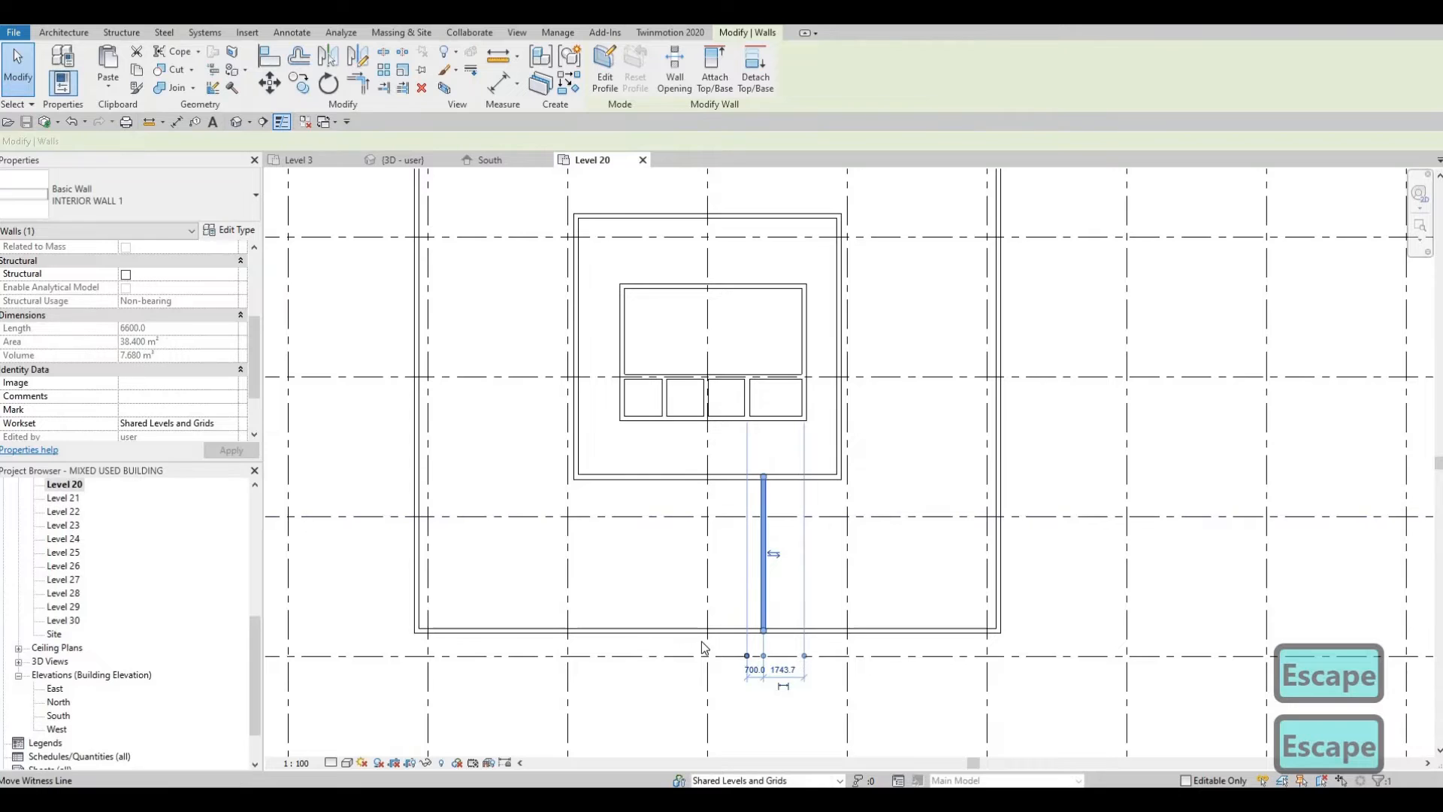
left_click_drag(706, 625, 710, 597)
scroll(722, 679, "up", 2)
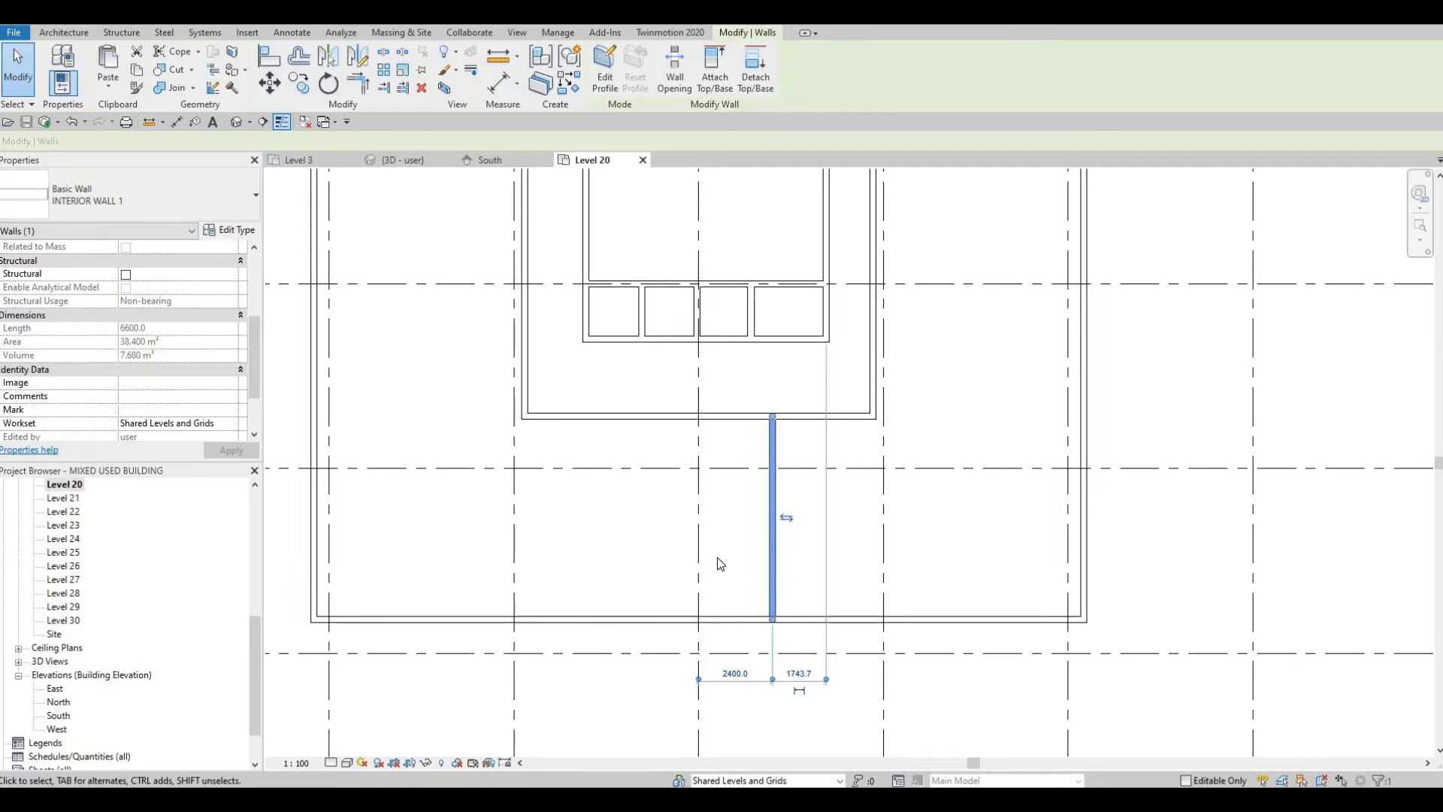
scroll(716, 558, "down", 4)
scroll(740, 526, "up", 3)
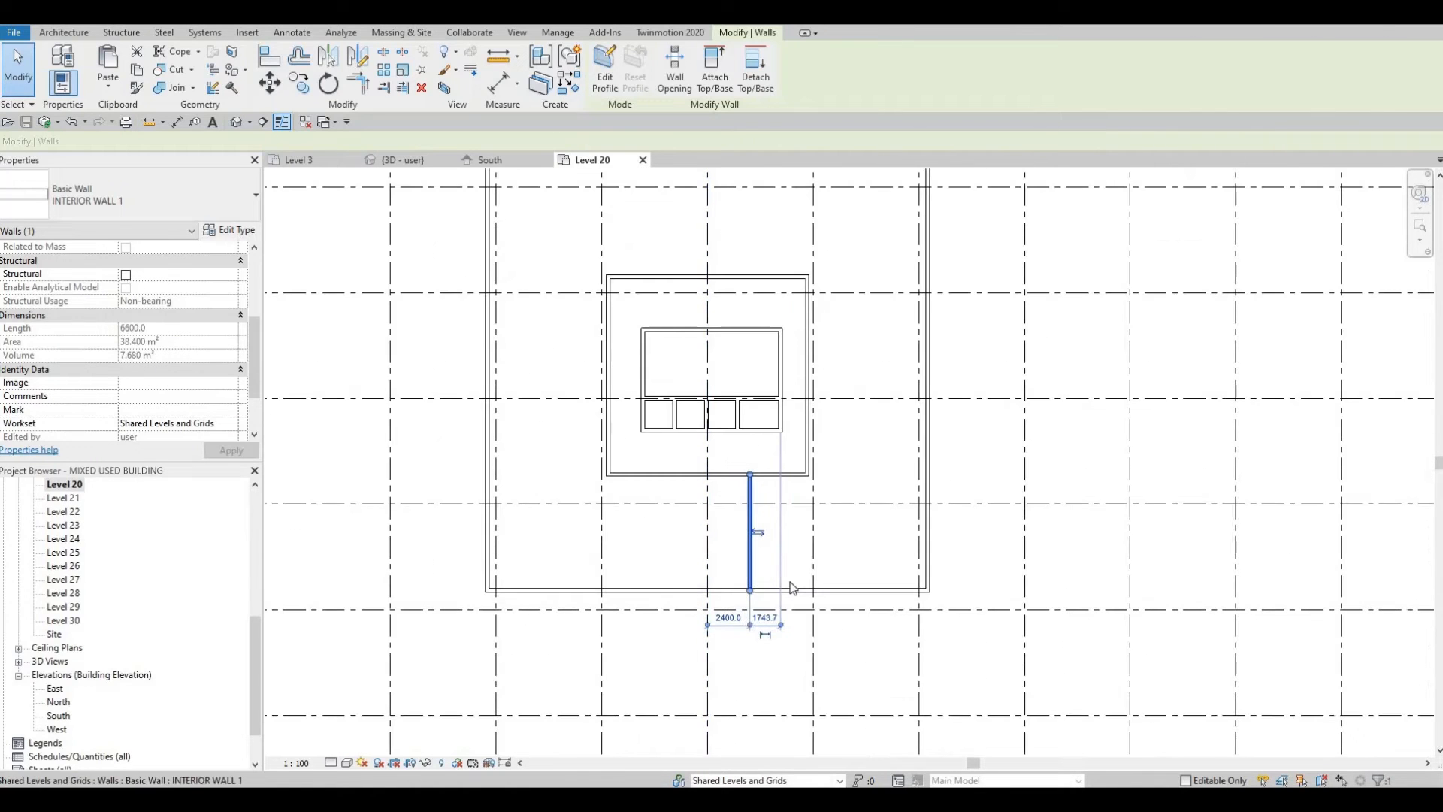
middle_click_drag(797, 521, 786, 555)
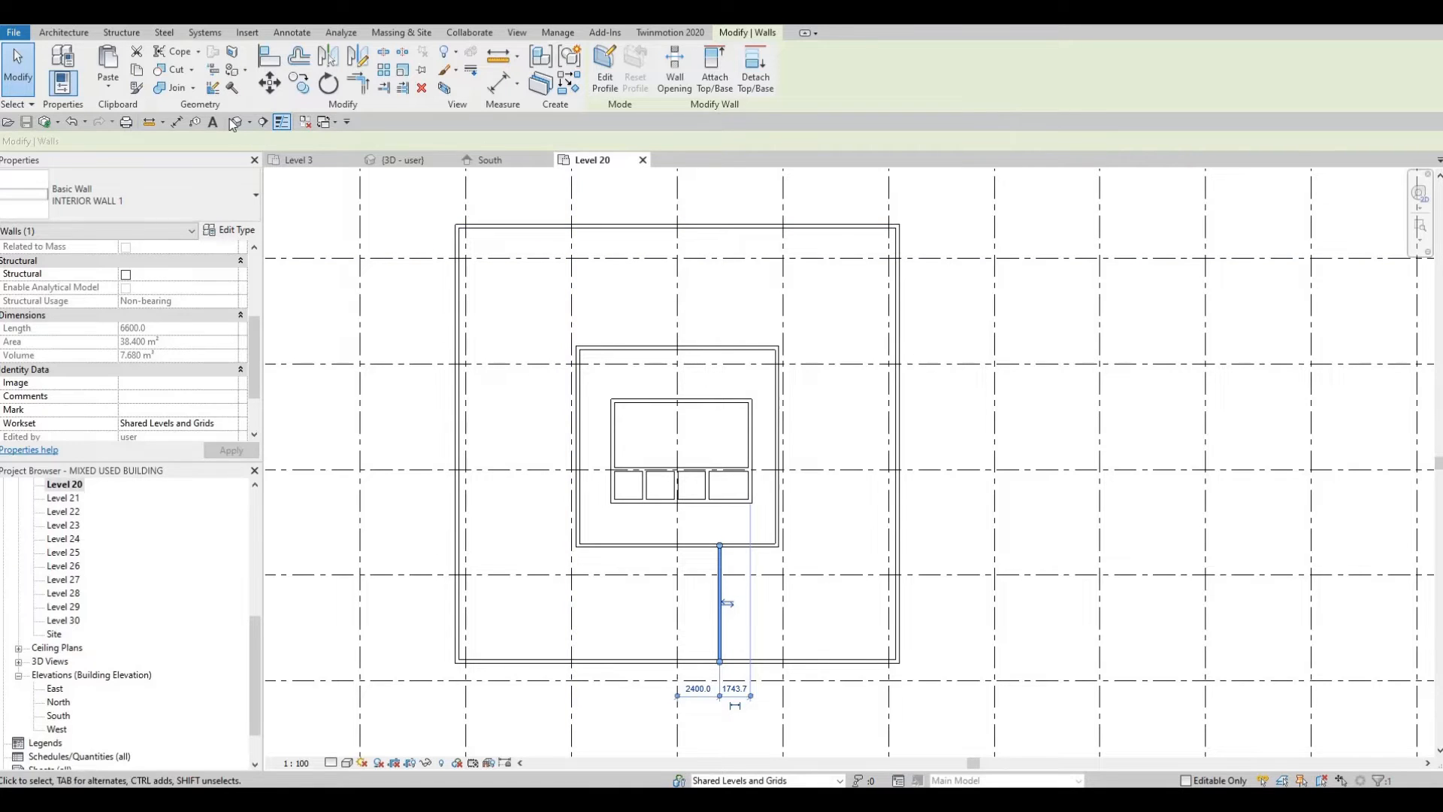
Step: Draw a horizontal INTERIOR WALL 1 partition about 6844 mm long from the corridor's right wall to the right exterior wall, slightly above the core's upper edge
left_click(772, 398)
key("c")
key("s")
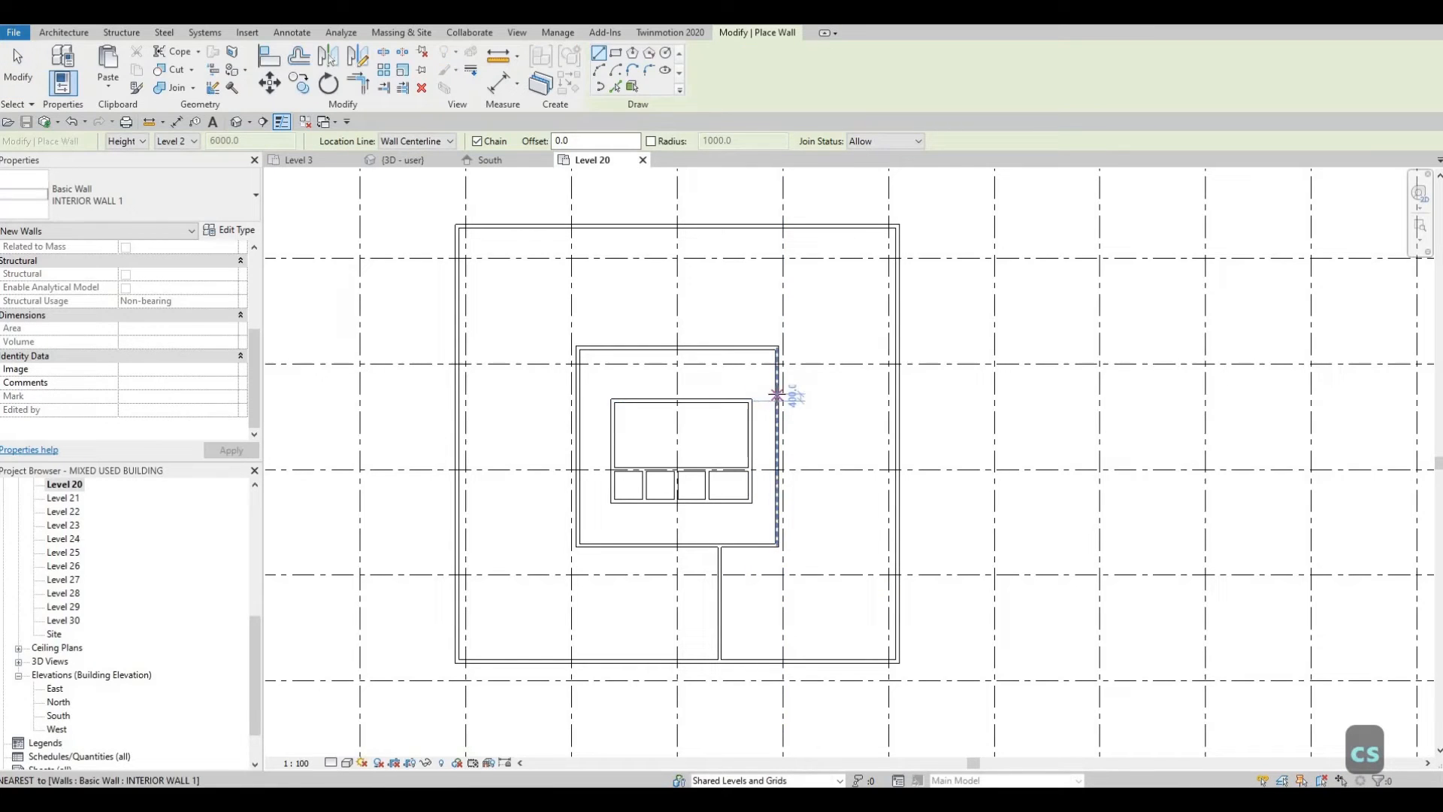
left_click(778, 392)
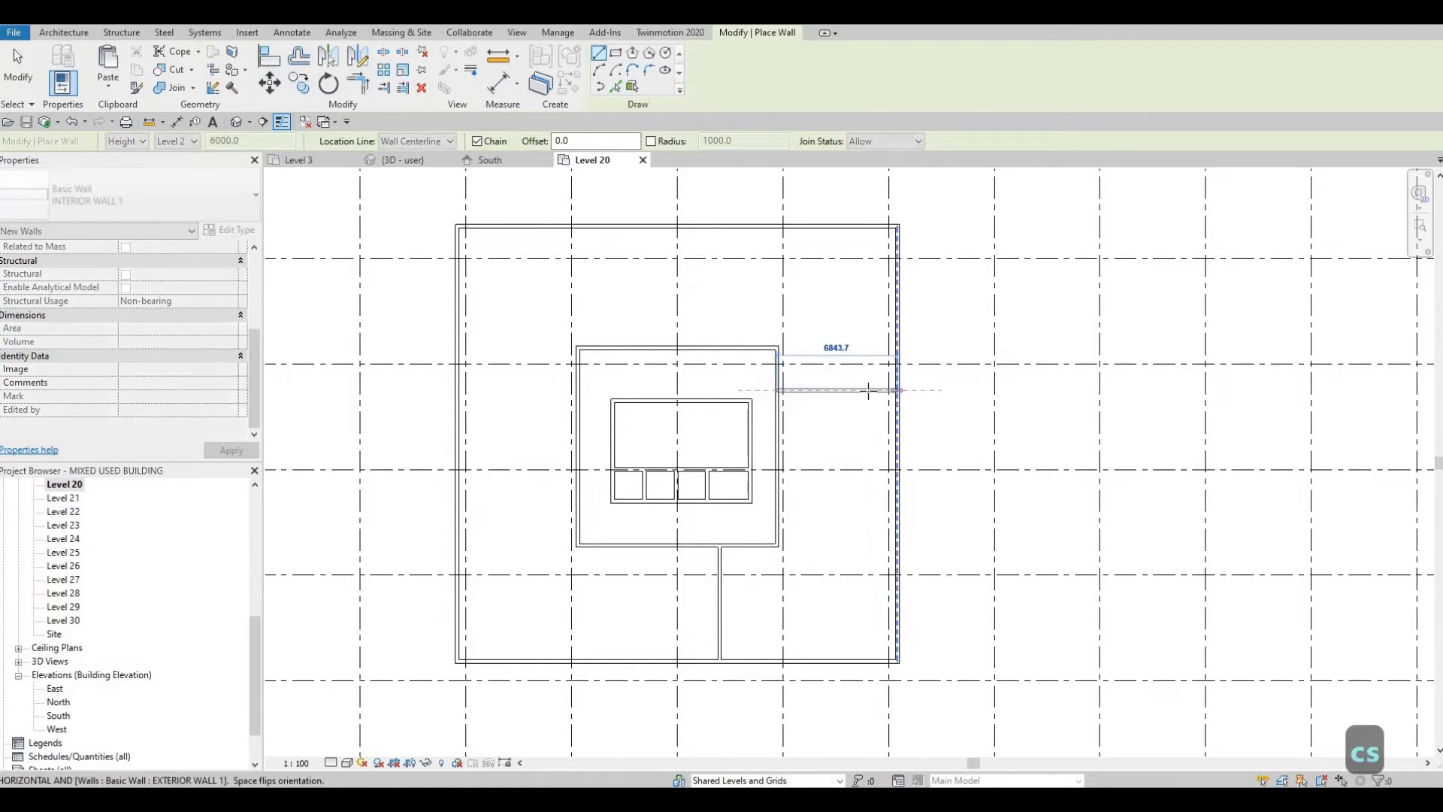
left_click(894, 390)
key("Escape")
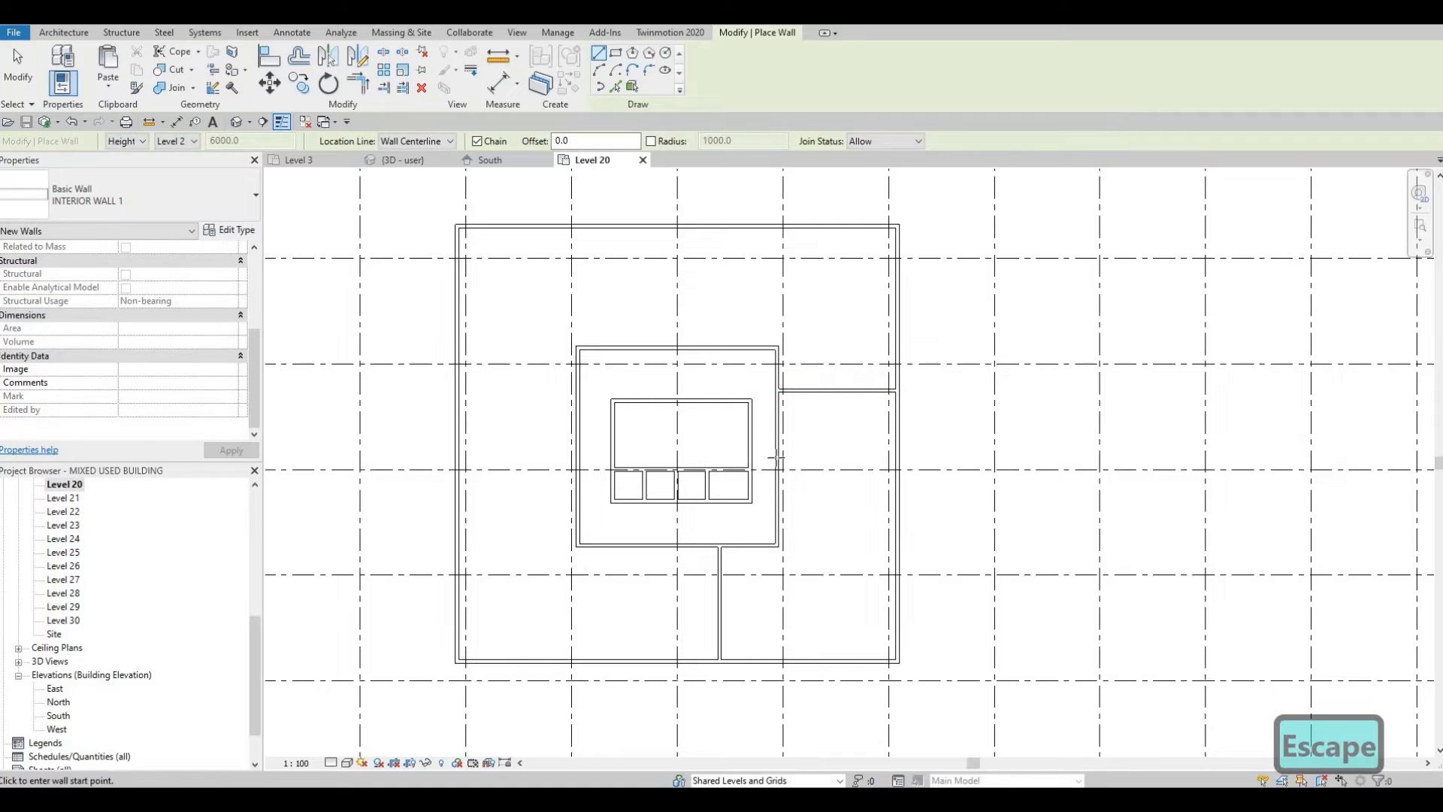
Step: Draw two horizontal INTERIOR WALL 1 partitions from the corridor's right wall to the right exterior wall, along grid D and about 700 mm below the core
left_click(778, 469)
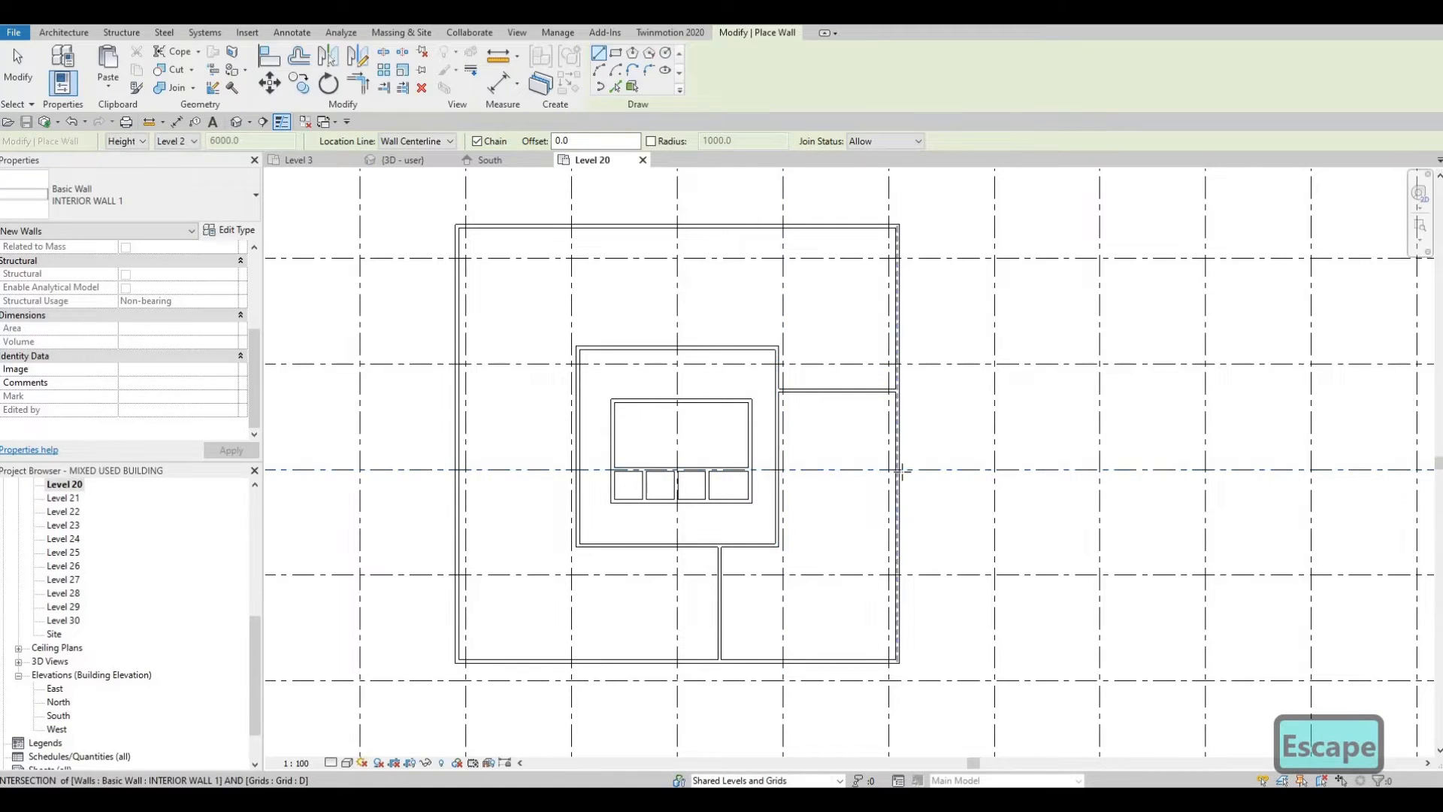
left_click(895, 471)
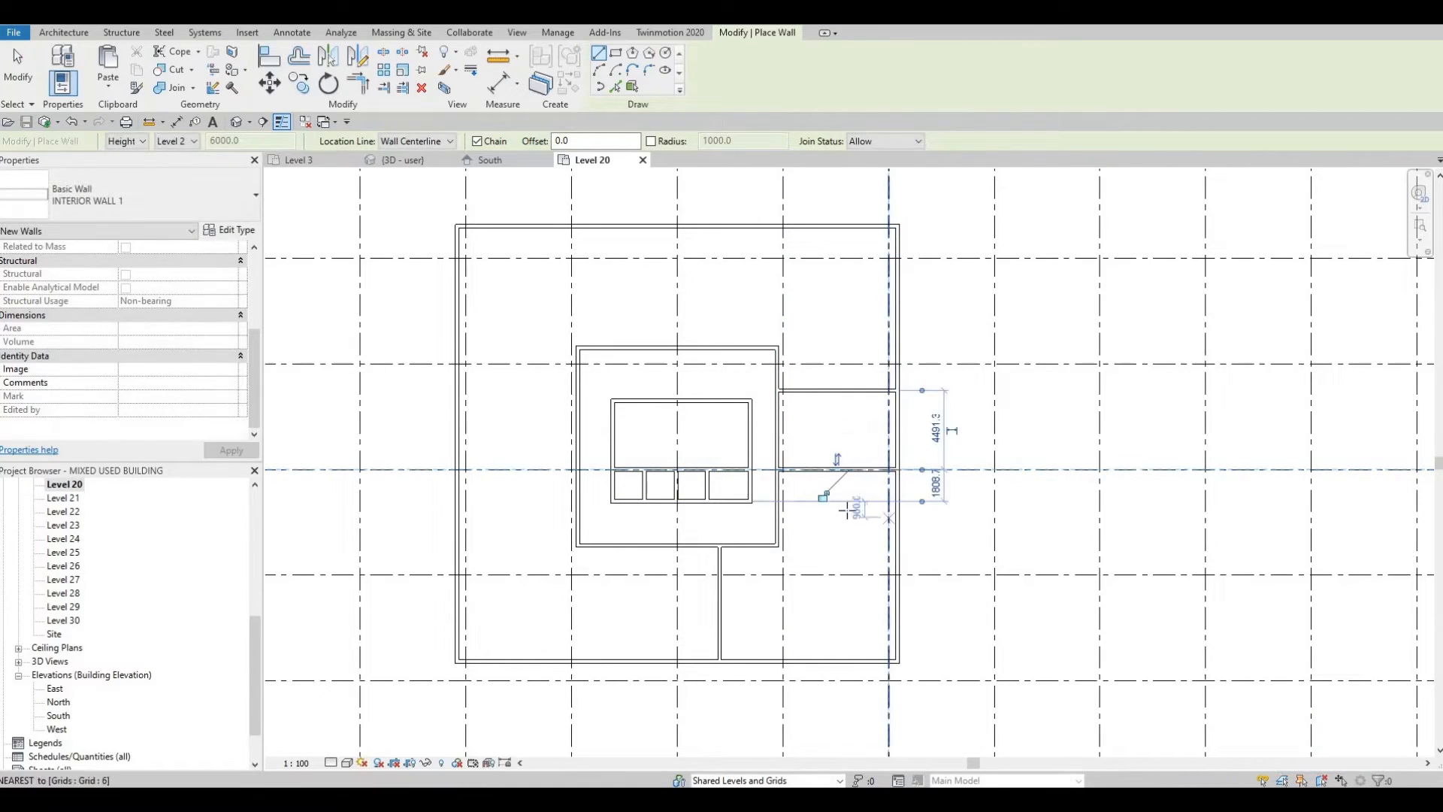
middle_click_drag(872, 536, 828, 468)
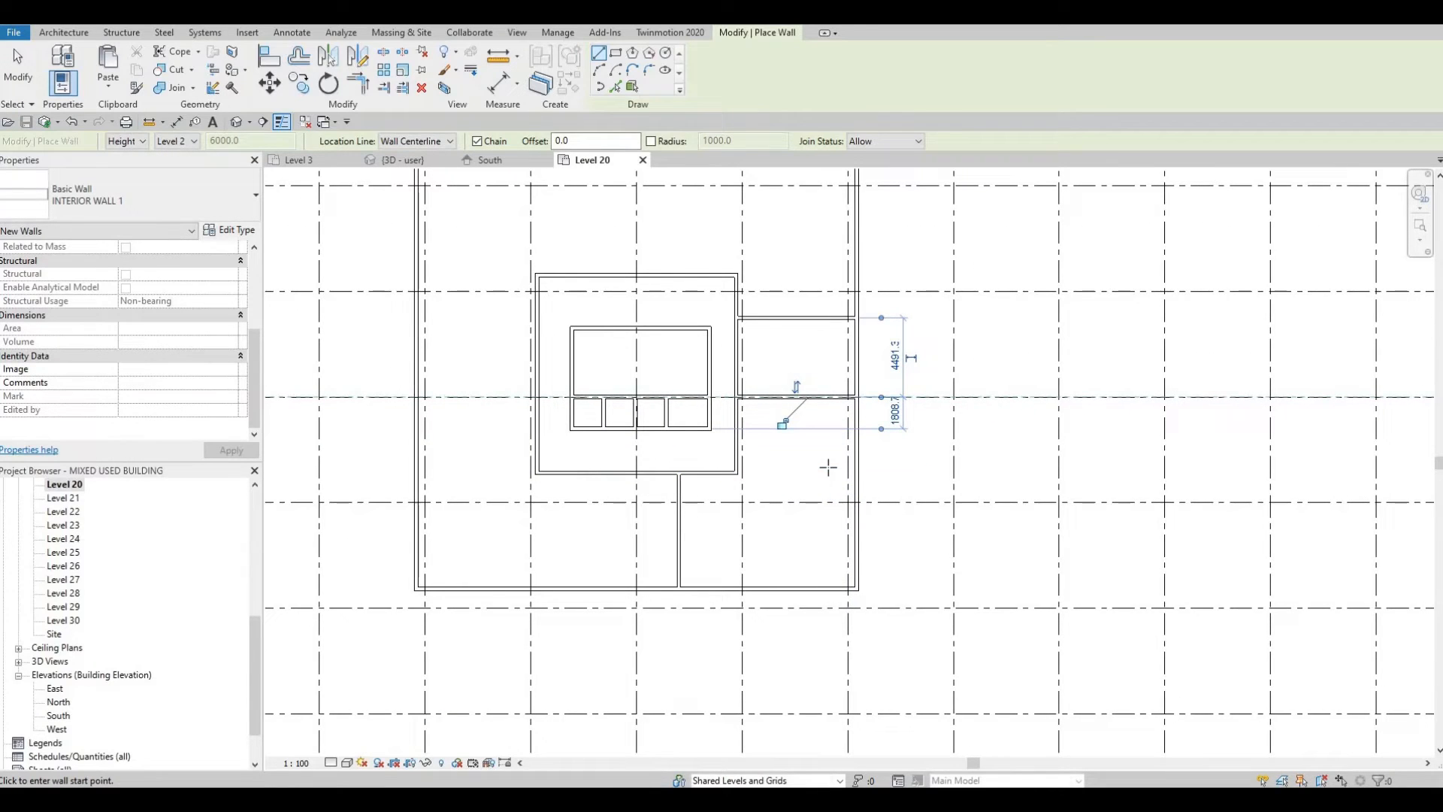
scroll(735, 472, "up", 1)
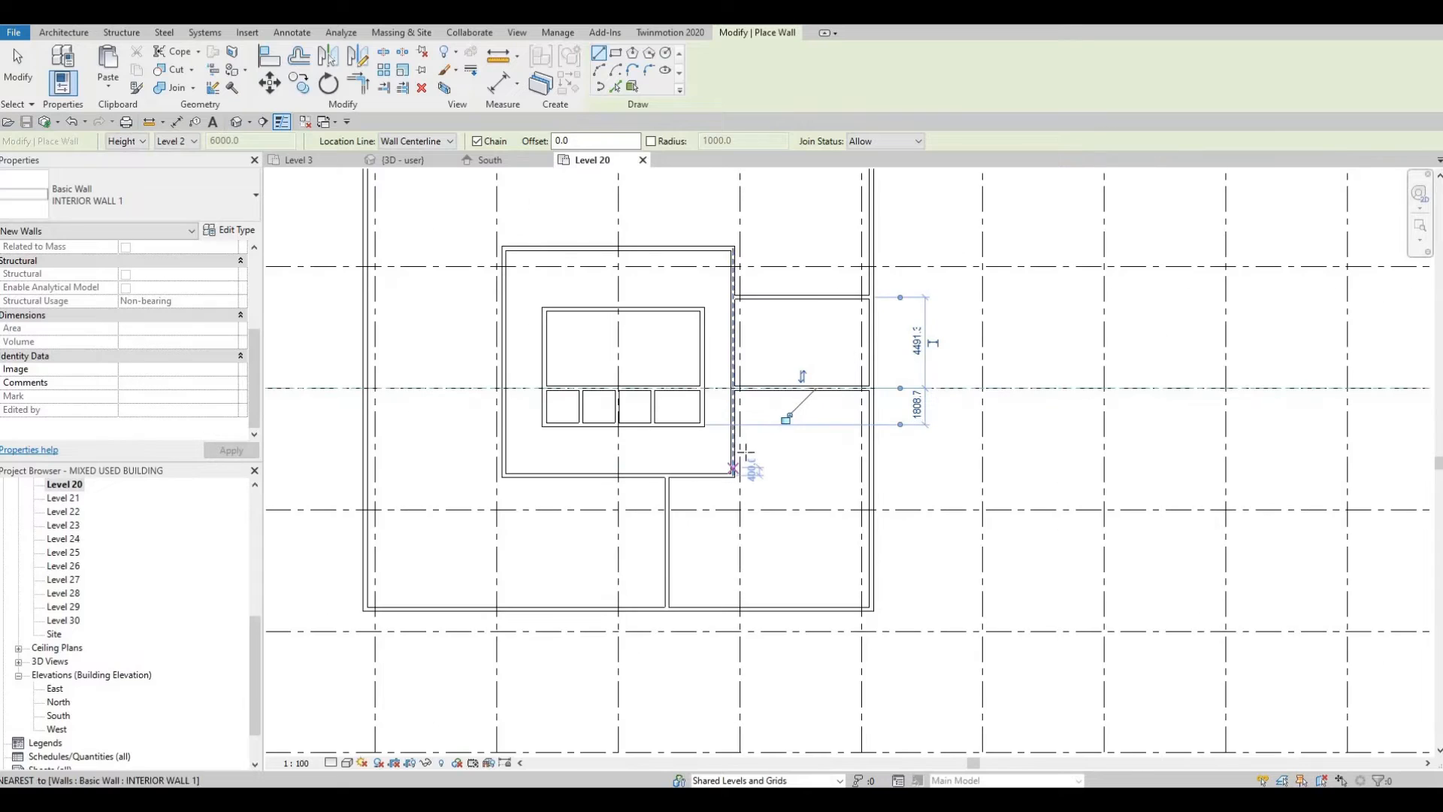
scroll(733, 451, "up", 2)
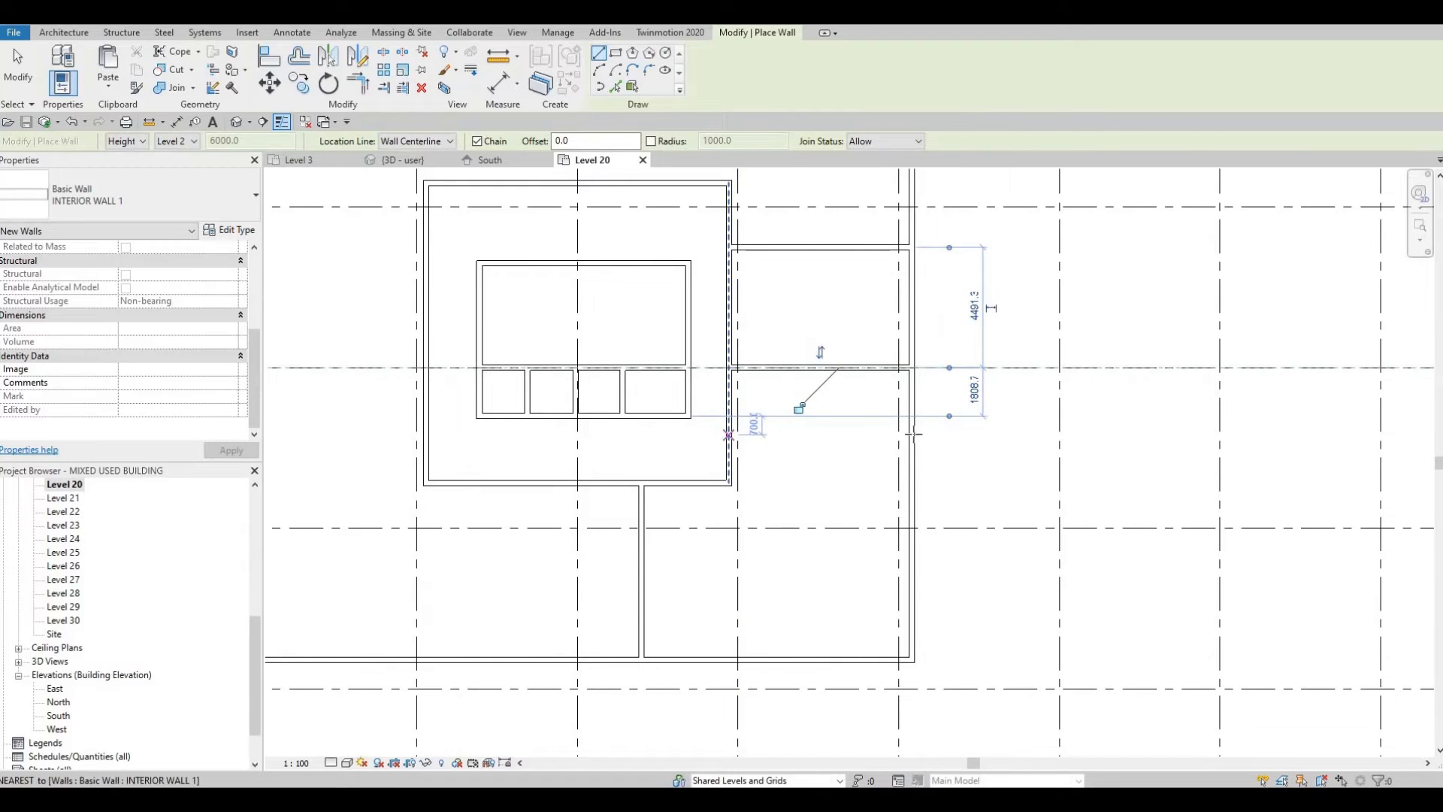
left_click(727, 434)
key("Escape")
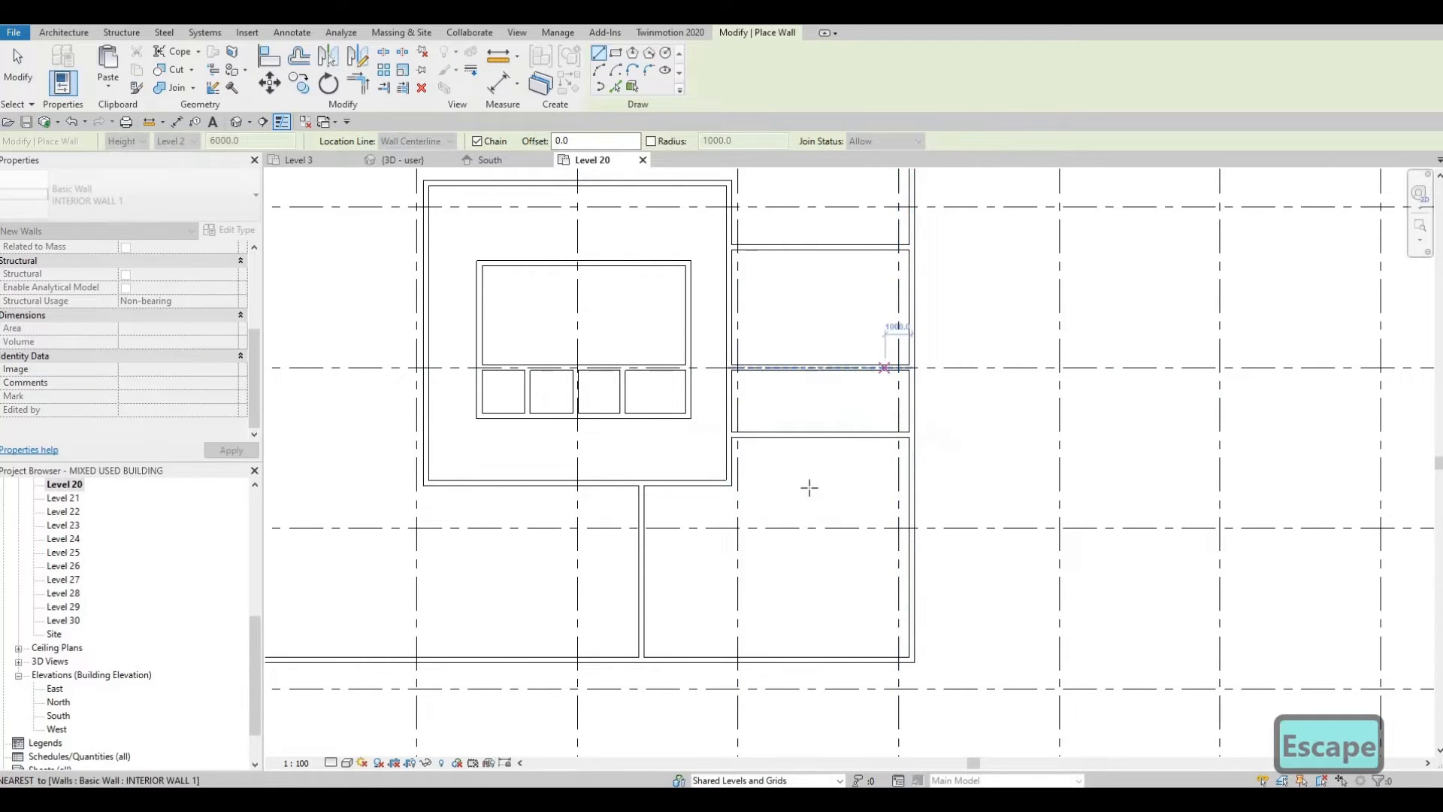
Step: Divide the new right-hand strip with a vertical INTERIOR WALL 1 partition at its middle, running about 7000 mm from the uppermost to the lowest horizontal partition
middle_click_drag(805, 486, 788, 607)
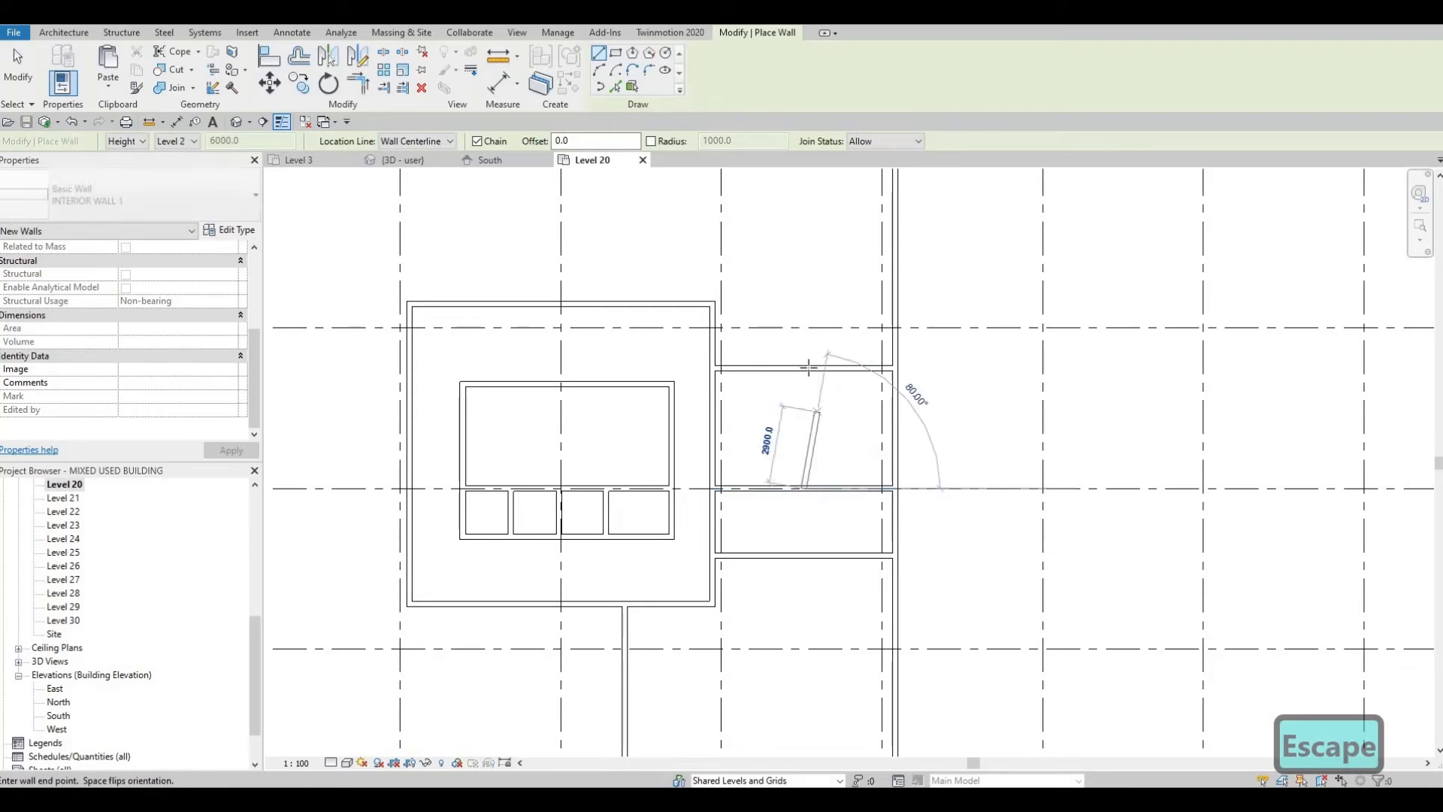
left_click(804, 369)
key("Escape")
key("Escape")
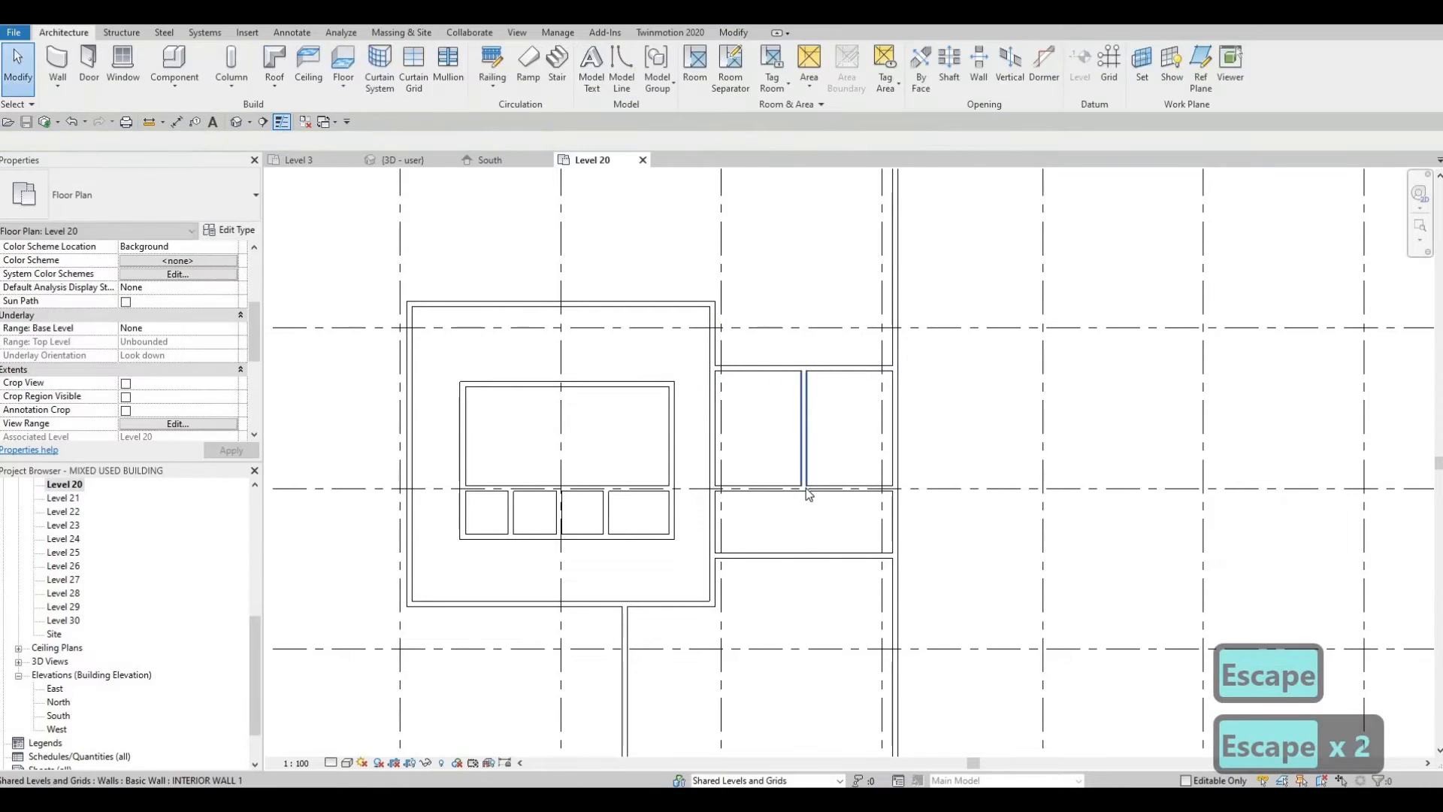
left_click(804, 429)
left_click_drag(804, 486, 783, 561)
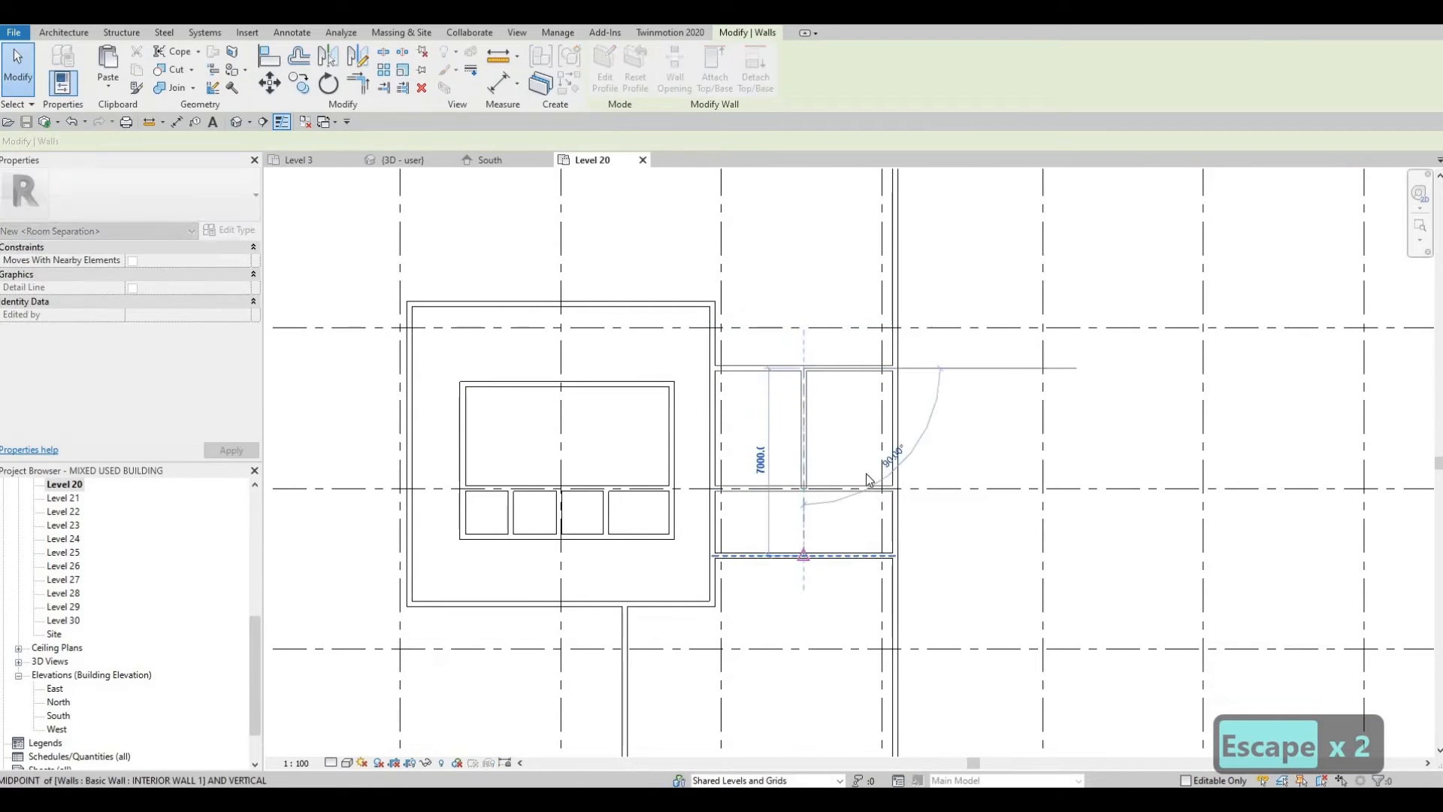
key("Escape")
Step: Draw a vertical partition like the right-hand ones along the central grid line, about 6820 mm from the corridor's upper wall to the upper exterior wall
middle_click_drag(877, 588, 962, 532)
scroll(963, 533, "down", 1)
middle_click_drag(950, 553, 999, 585)
middle_click_drag(729, 485, 756, 547)
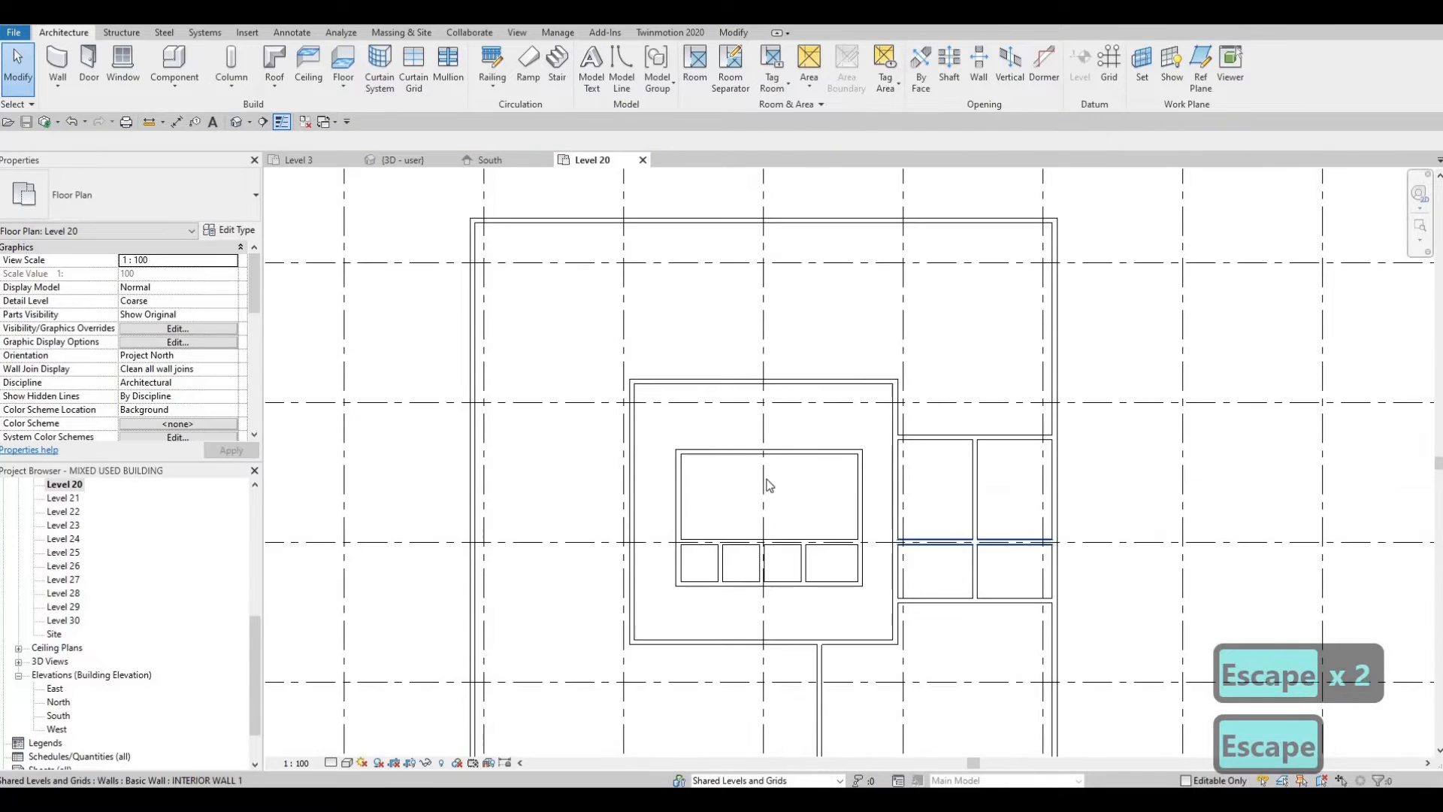
middle_click_drag(797, 440, 850, 460)
scroll(855, 446, "down", 1)
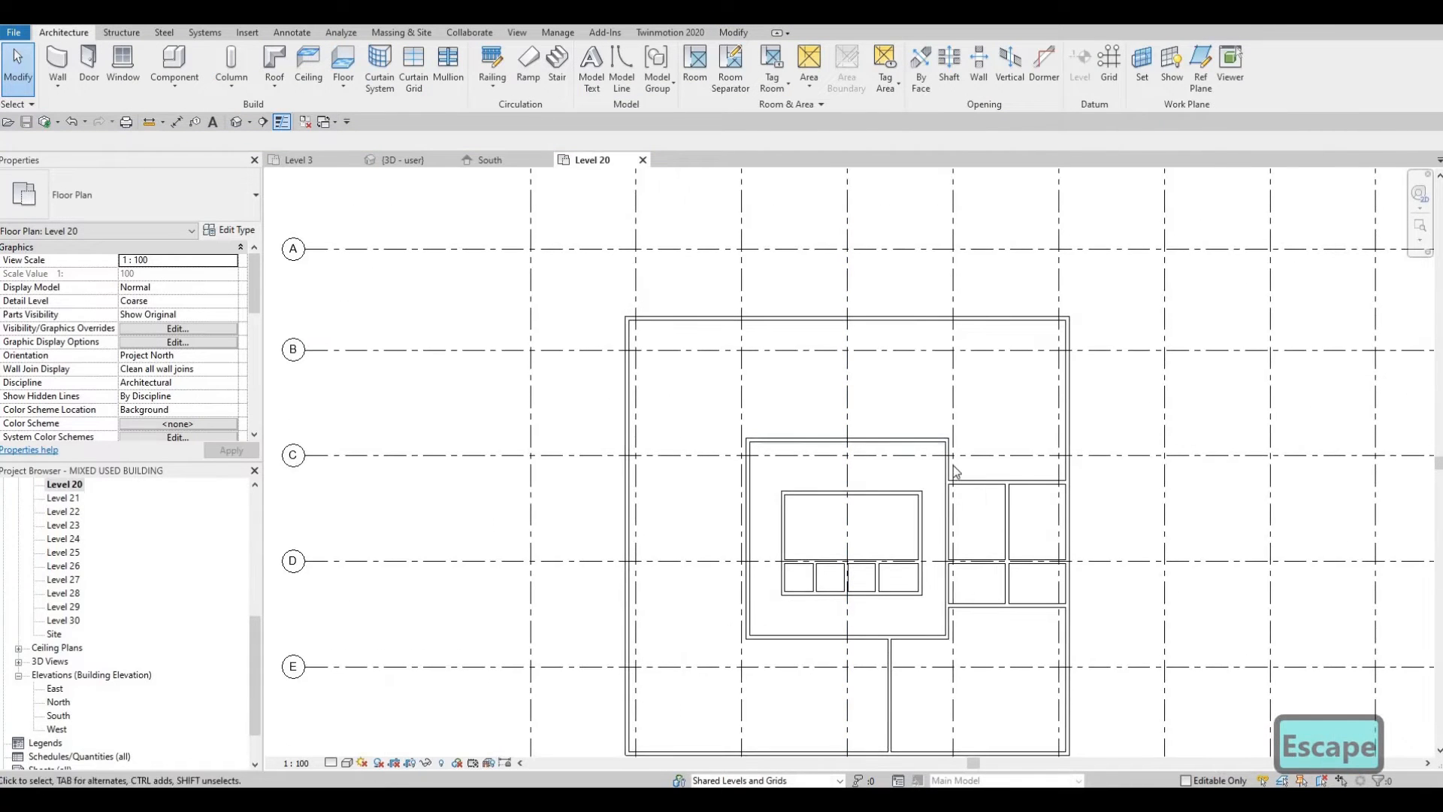
left_click(967, 480)
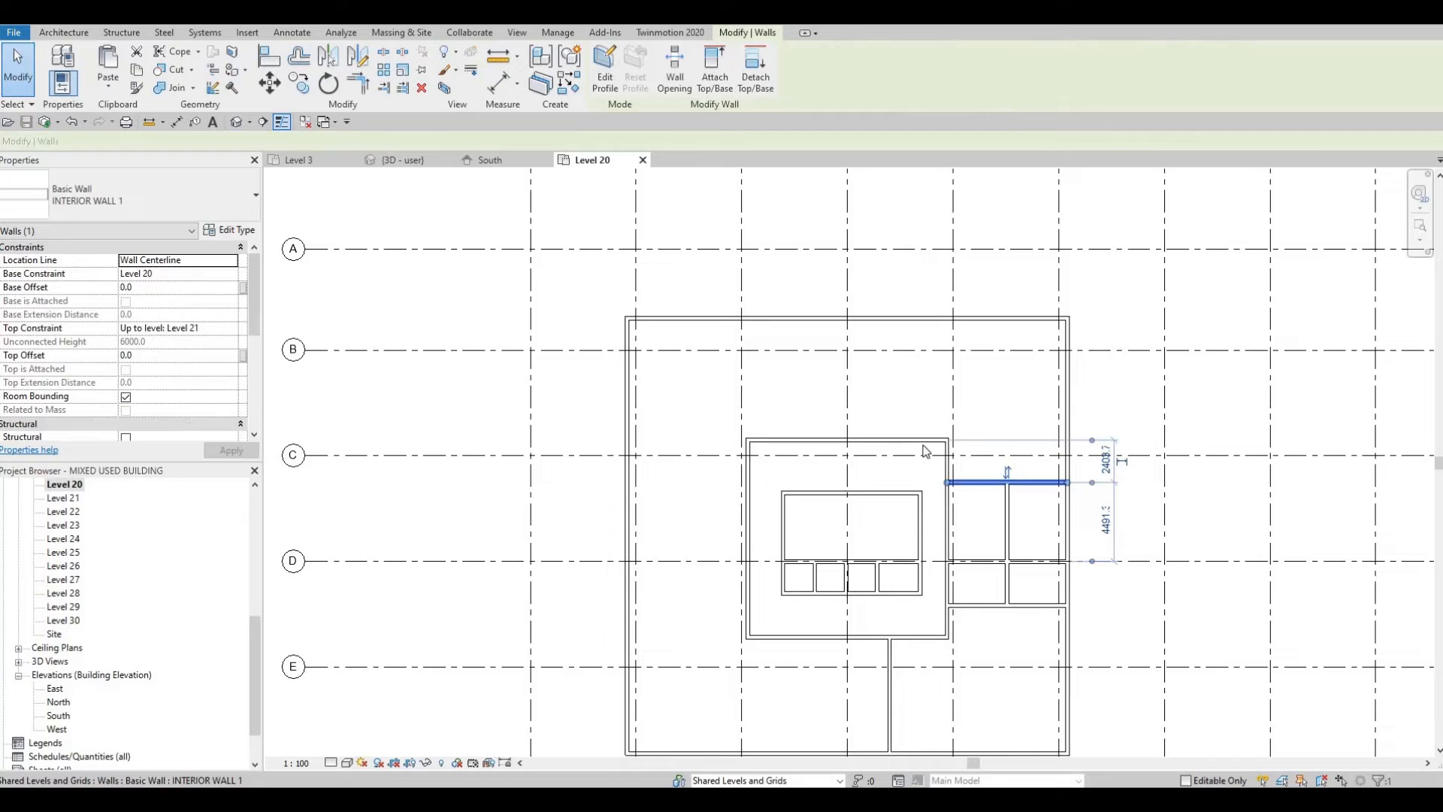
key("w")
key("a")
left_click(846, 436)
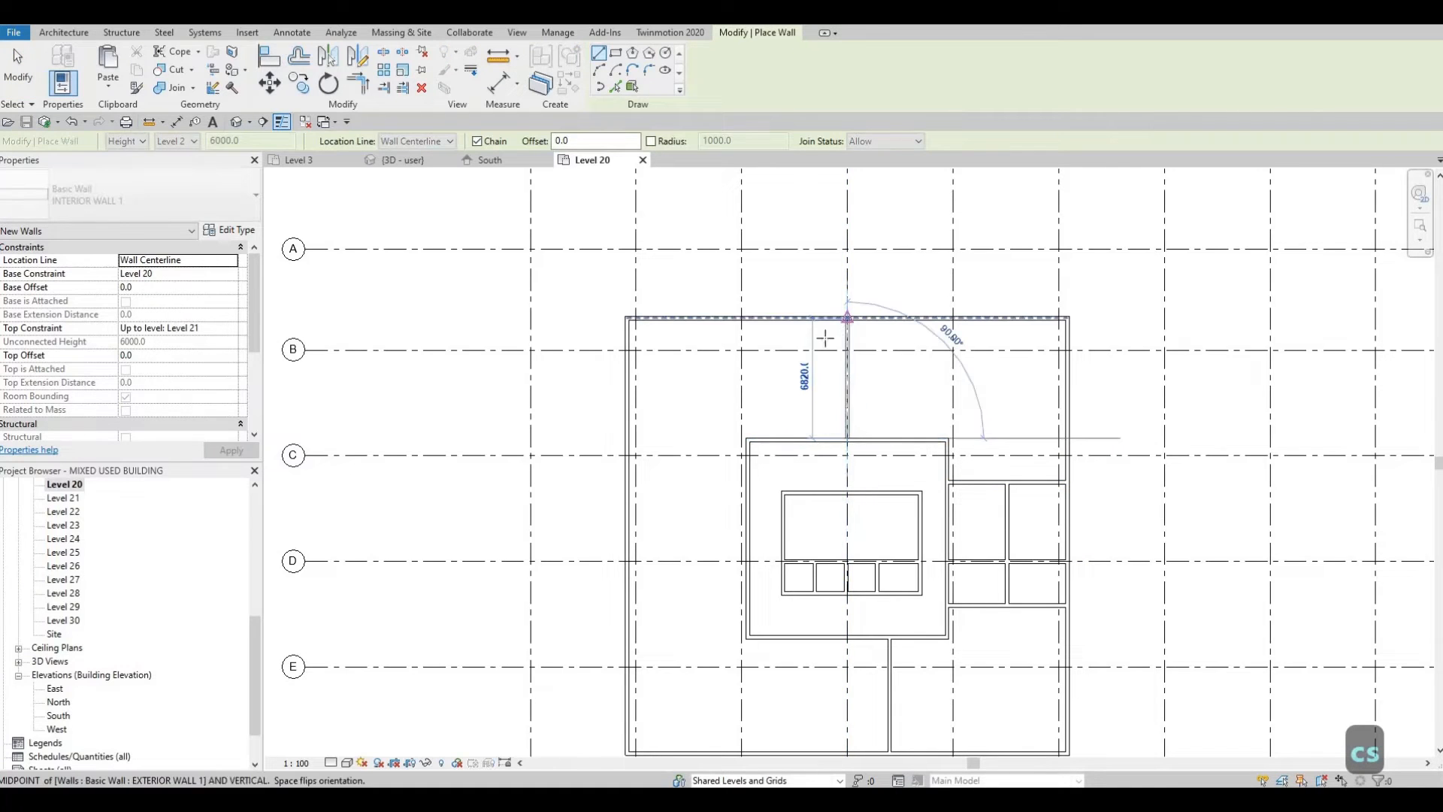
left_click(846, 319)
key("Escape")
Step: Extend the corridor's upper wall leftward to meet the left exterior wall
middle_click_drag(762, 403, 823, 408)
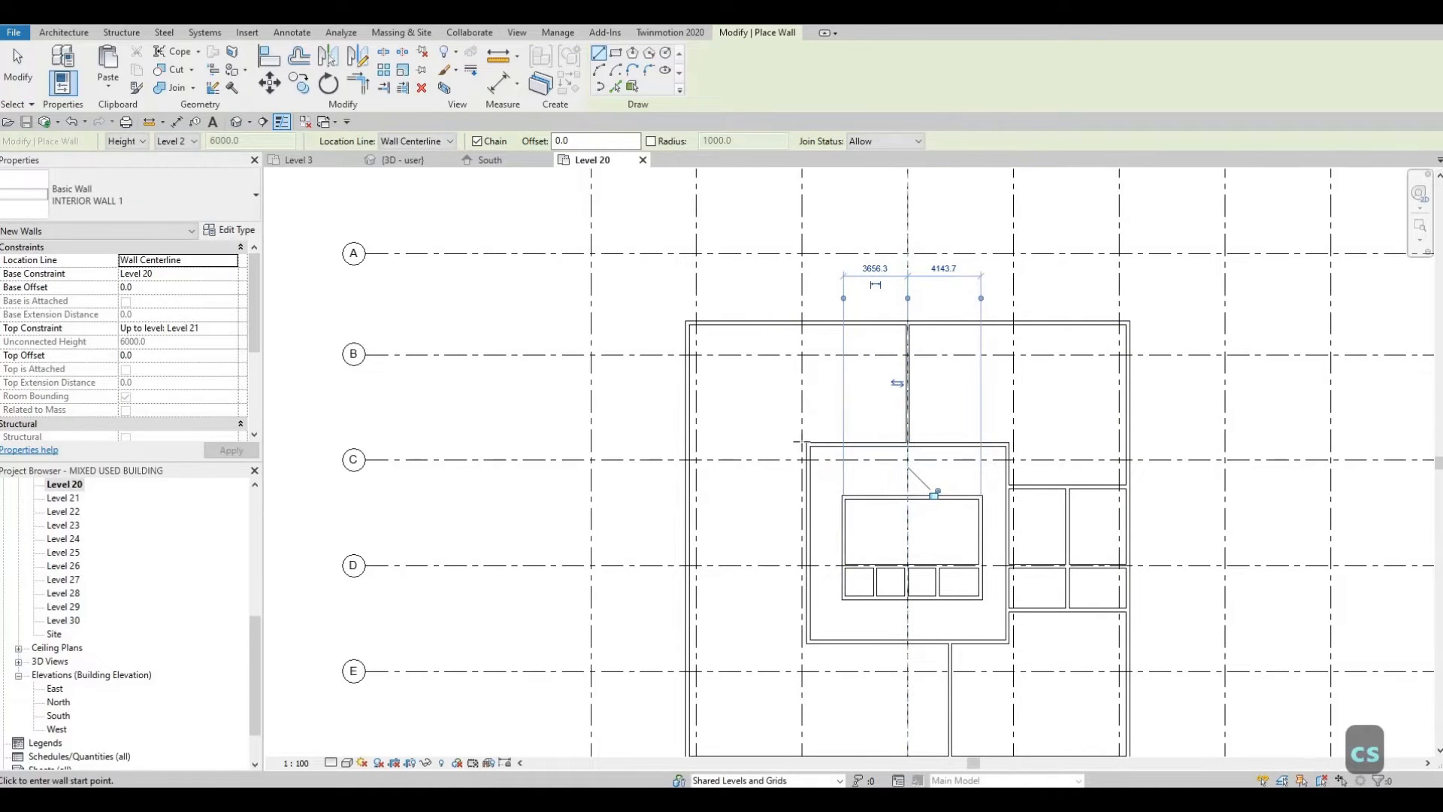
scroll(815, 436, "up", 1)
key("Escape")
key("Escape")
key("Escape")
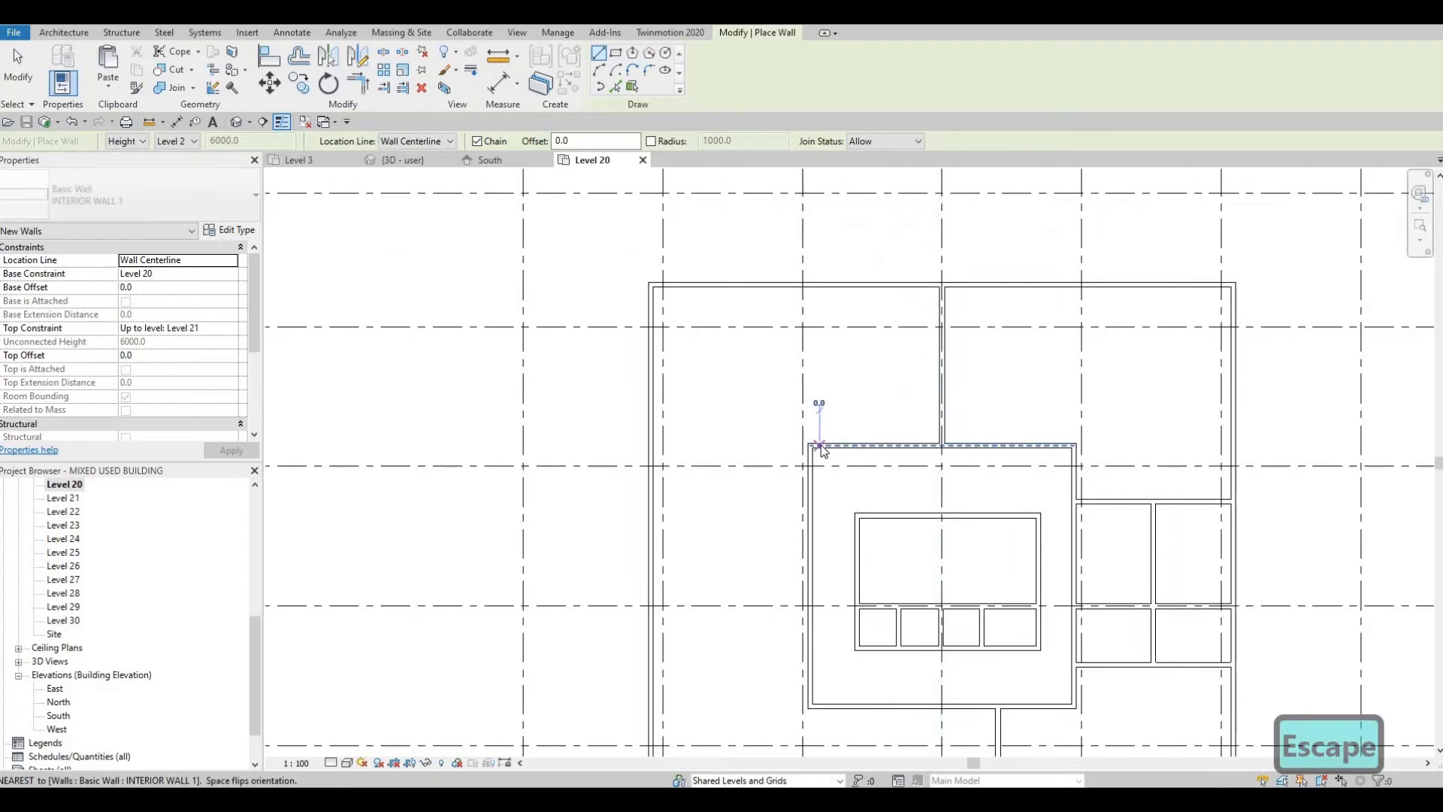
left_click(815, 446)
left_click_drag(810, 445, 654, 443)
key("Escape")
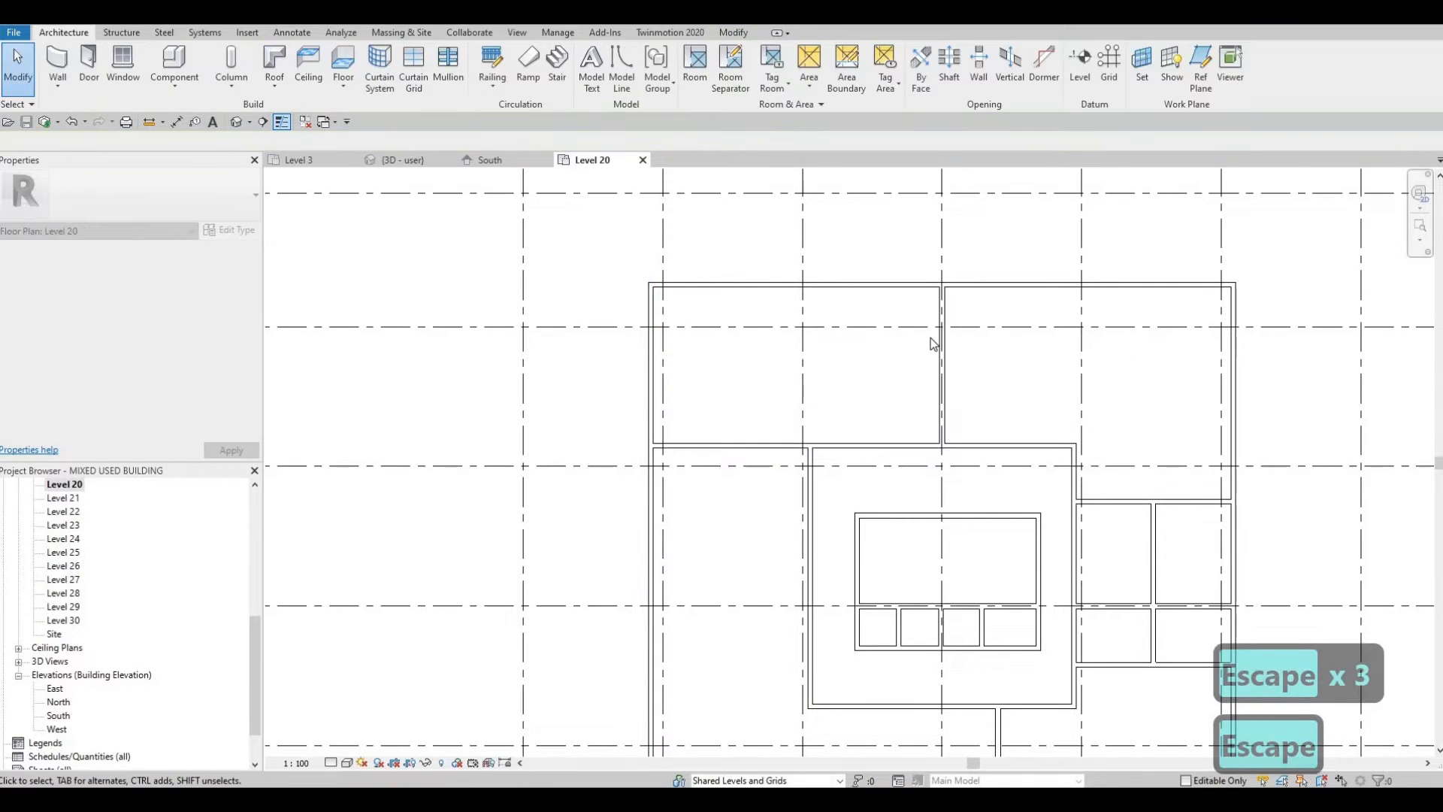
scroll(933, 331, "down", 1)
left_click(933, 337)
key("c")
key("s")
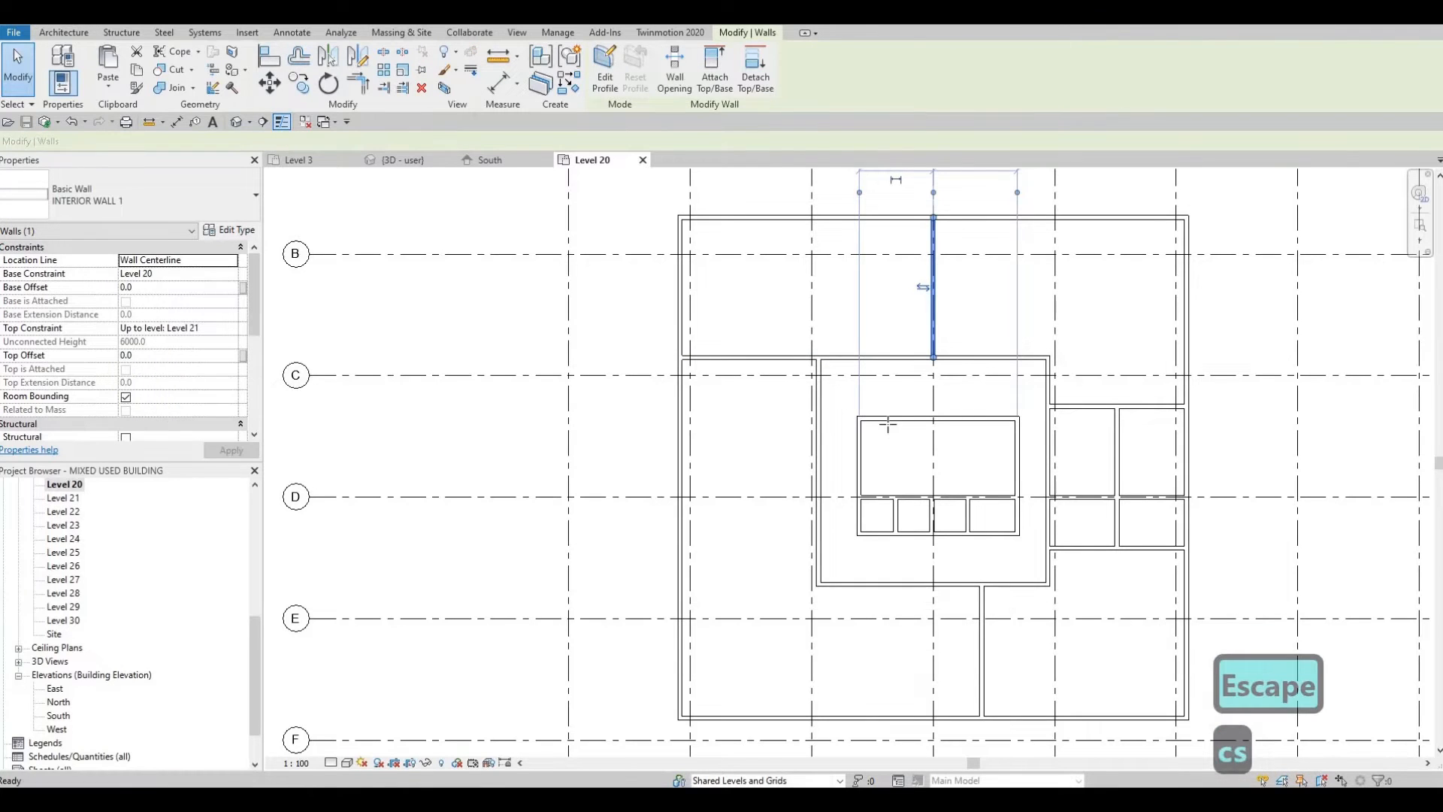
mouse_move(867, 548)
middle_mouse_down()
mouse_move(891, 427)
mouse_move(835, 514)
middle_mouse_up()
scroll(843, 434, "up", 1)
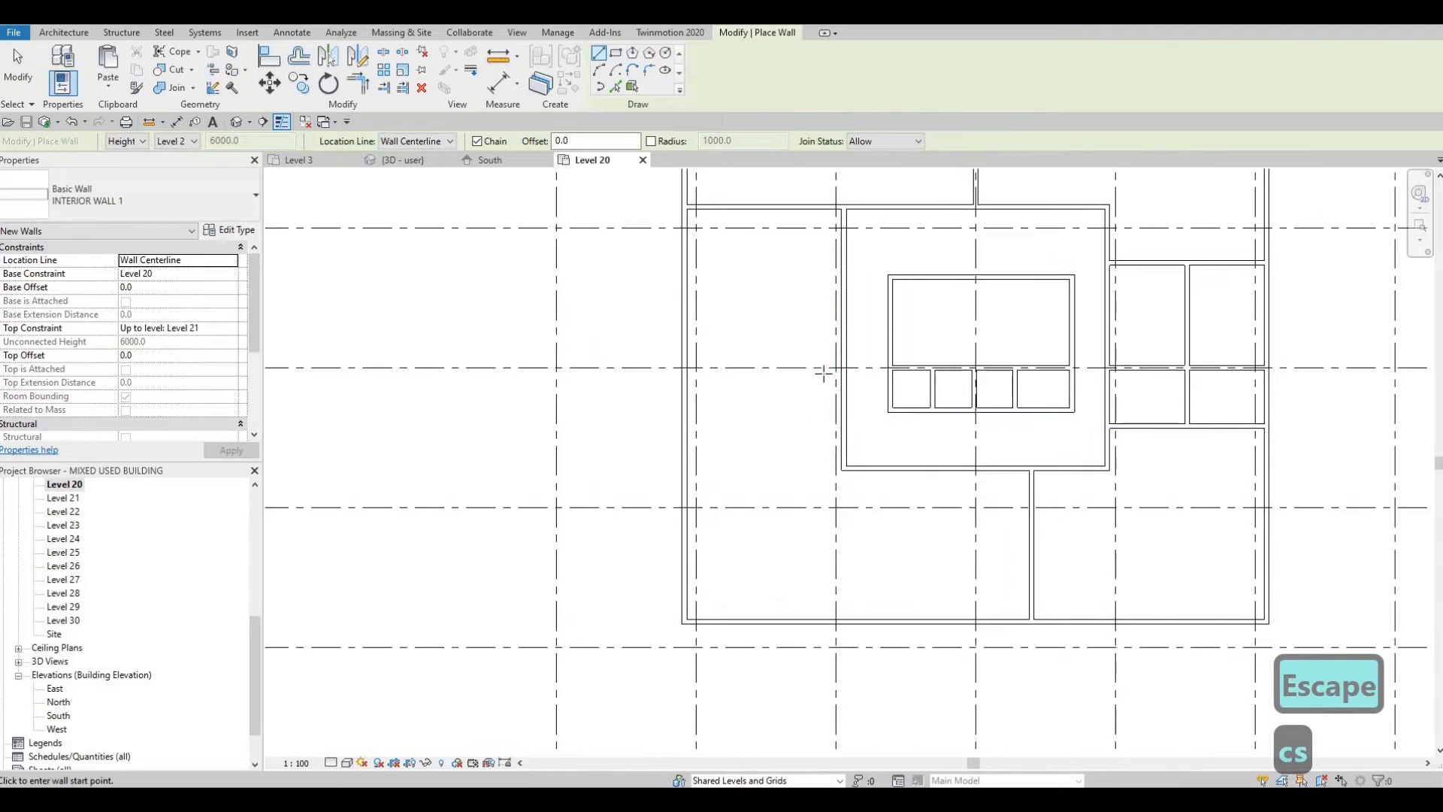
scroll(836, 373, "up", 1)
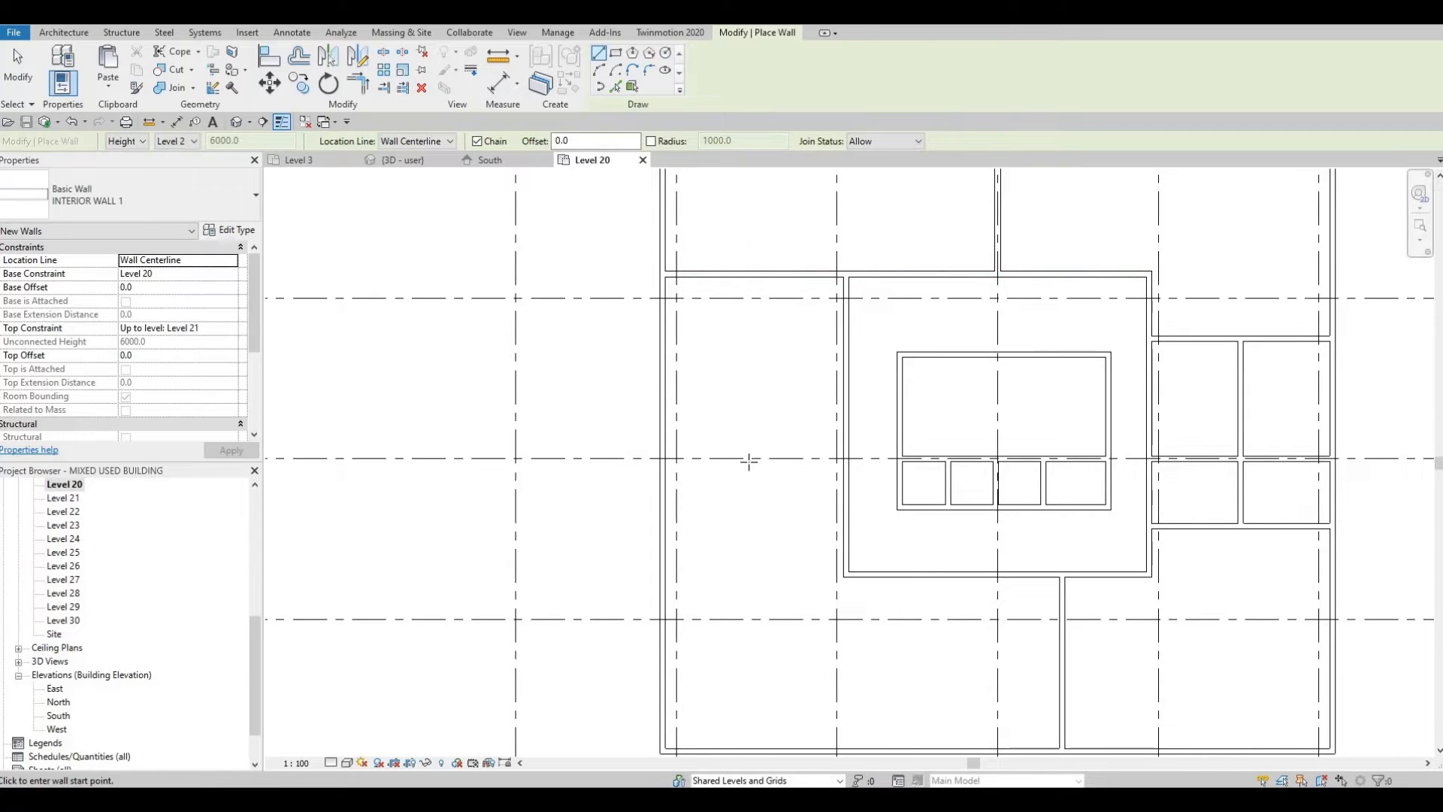
middle_click_drag(596, 381, 593, 460)
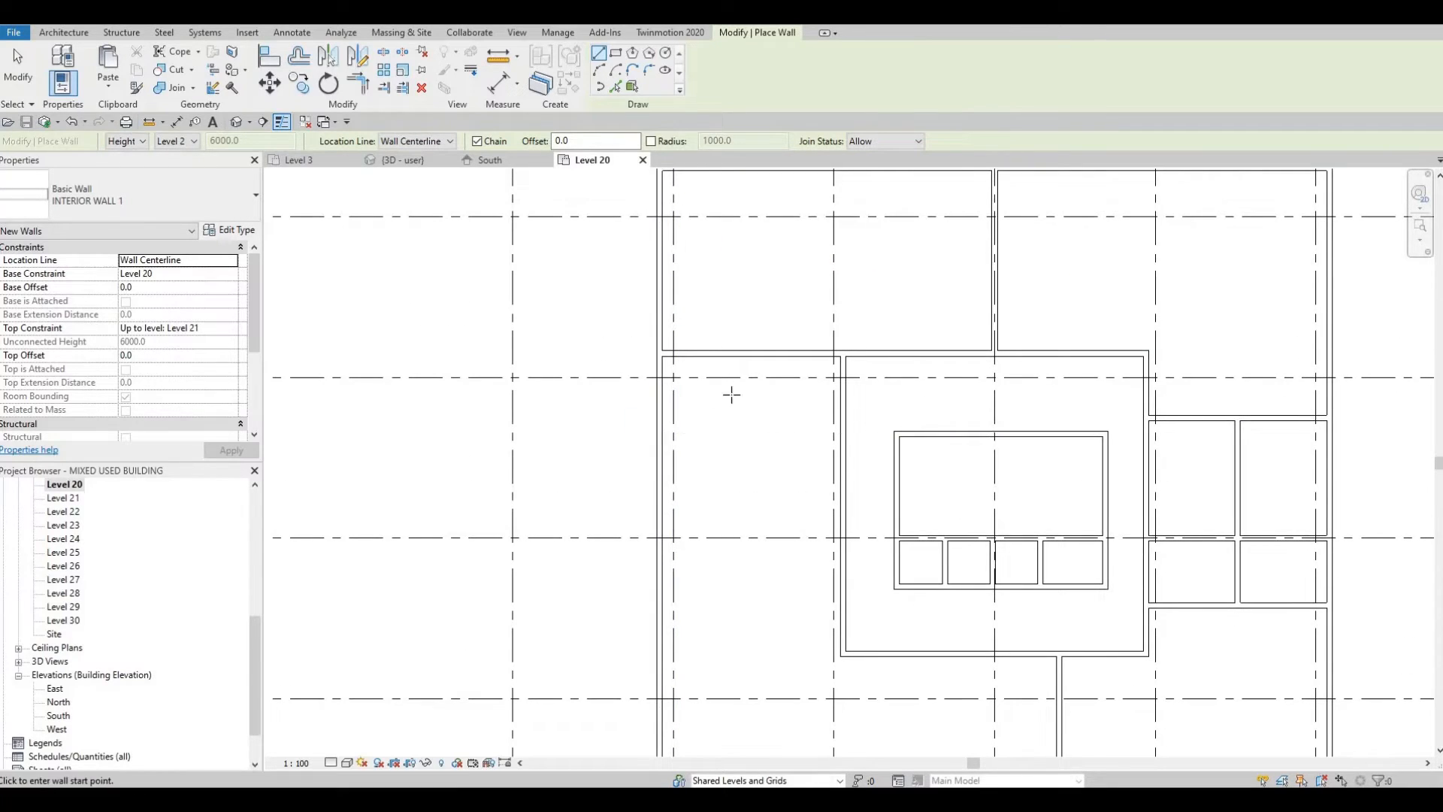
middle_click_drag(718, 449, 702, 416)
middle_click_drag(714, 312, 711, 302)
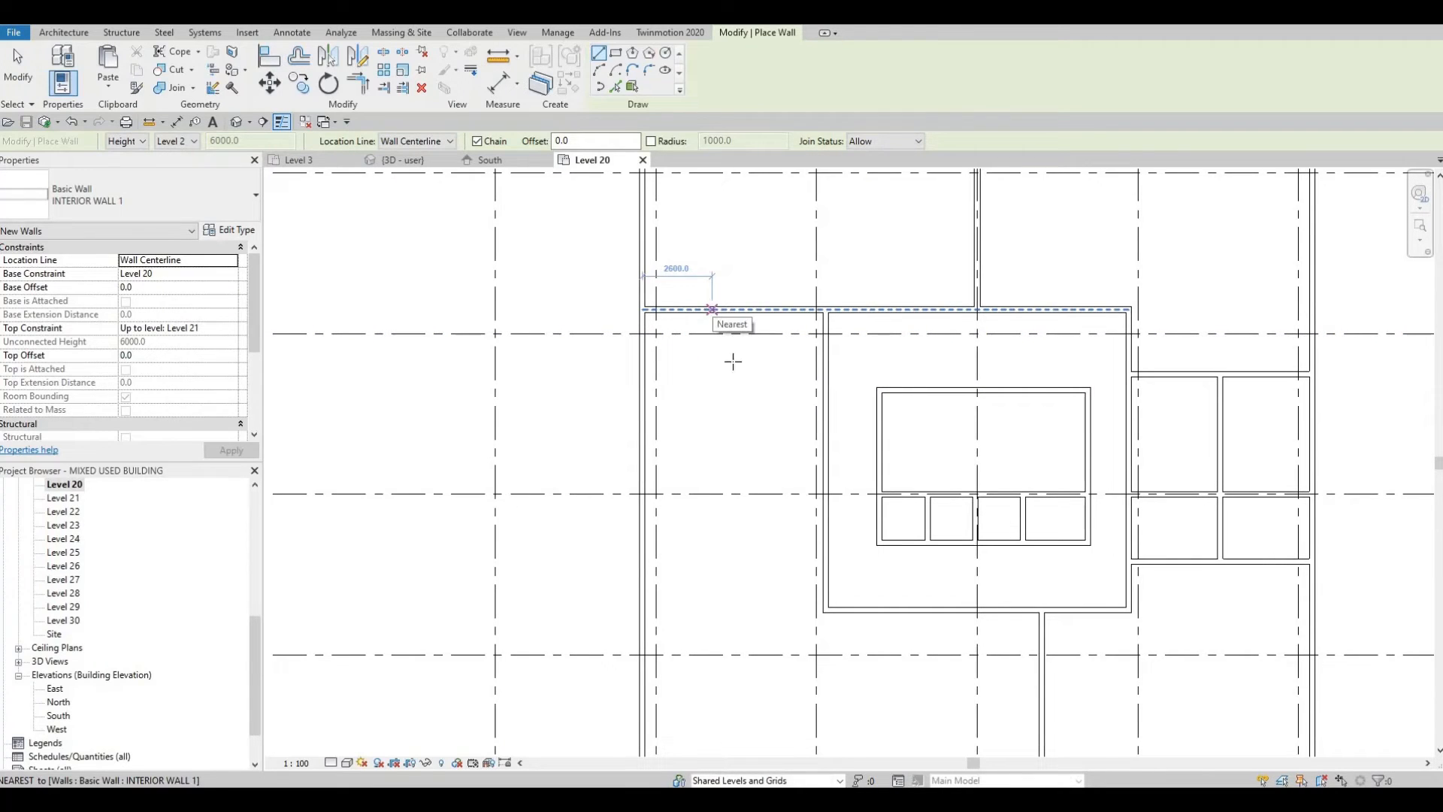
middle_click_drag(795, 494, 803, 478)
scroll(863, 413, "up", 2)
key("Escape")
key("Escape")
Step: Extend the corridor's lower wall leftward to meet the left exterior wall
left_click(843, 401)
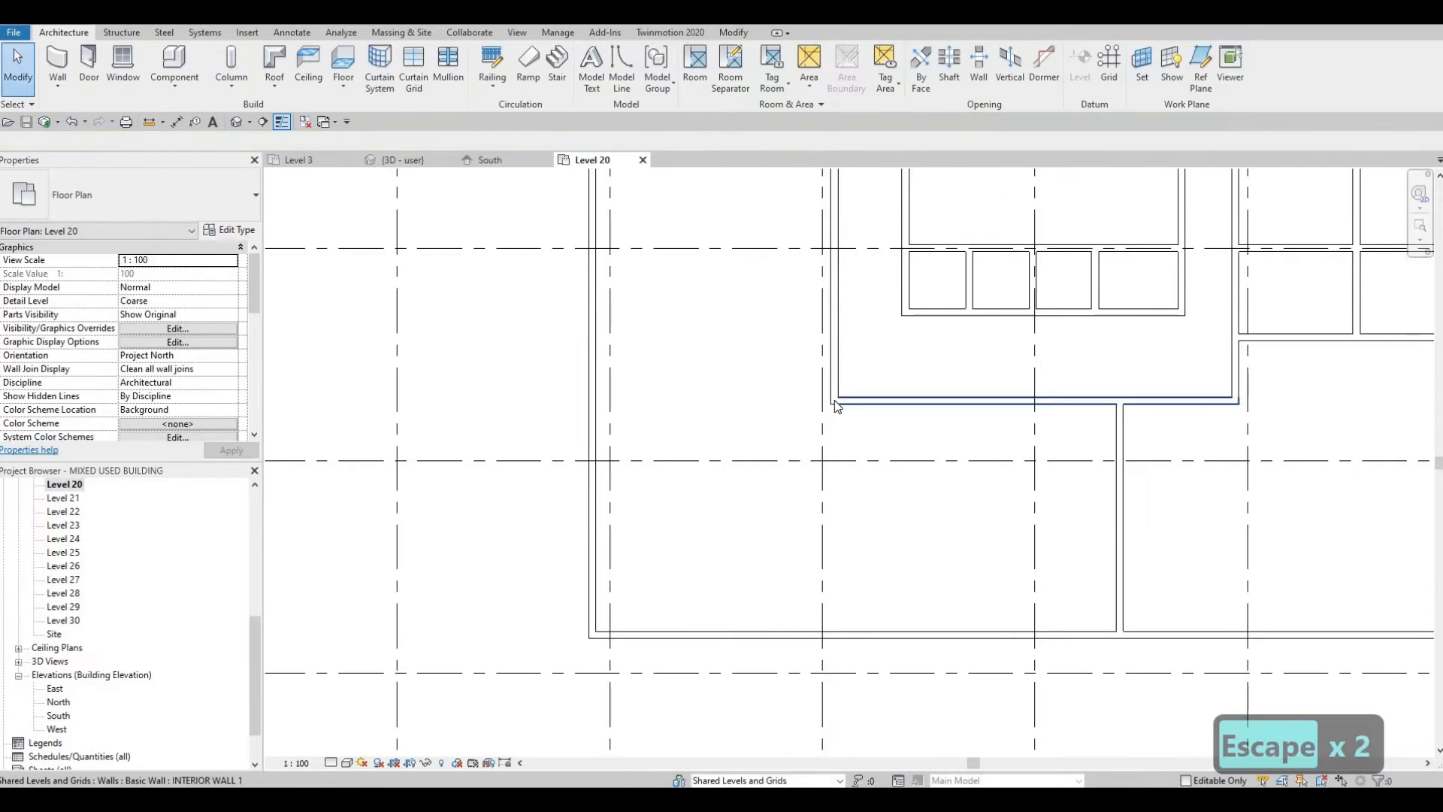
left_click_drag(714, 401, 592, 400)
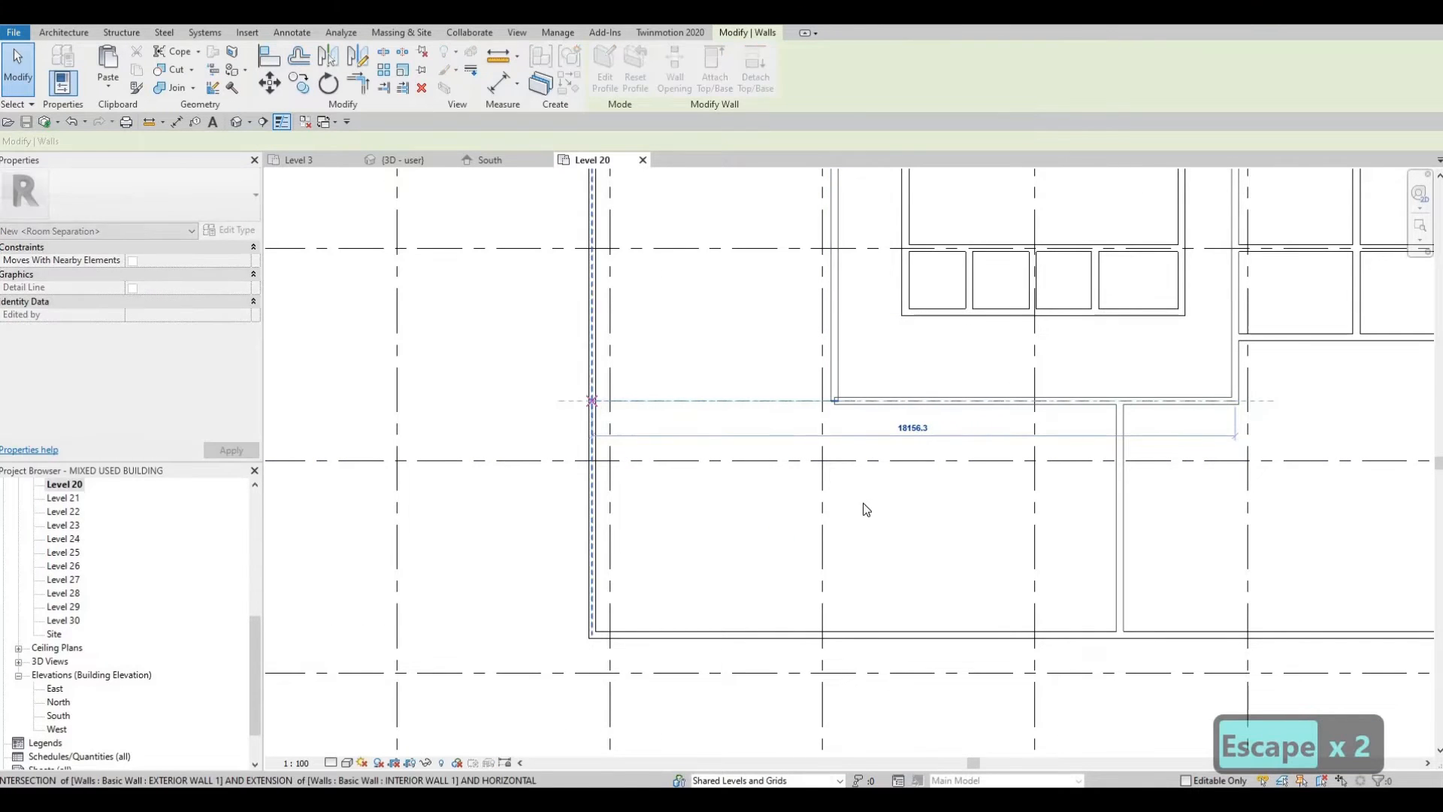
key("Escape")
Step: Examine the partition layout around the core across the whole Level 20 plan
scroll(877, 544, "down", 2)
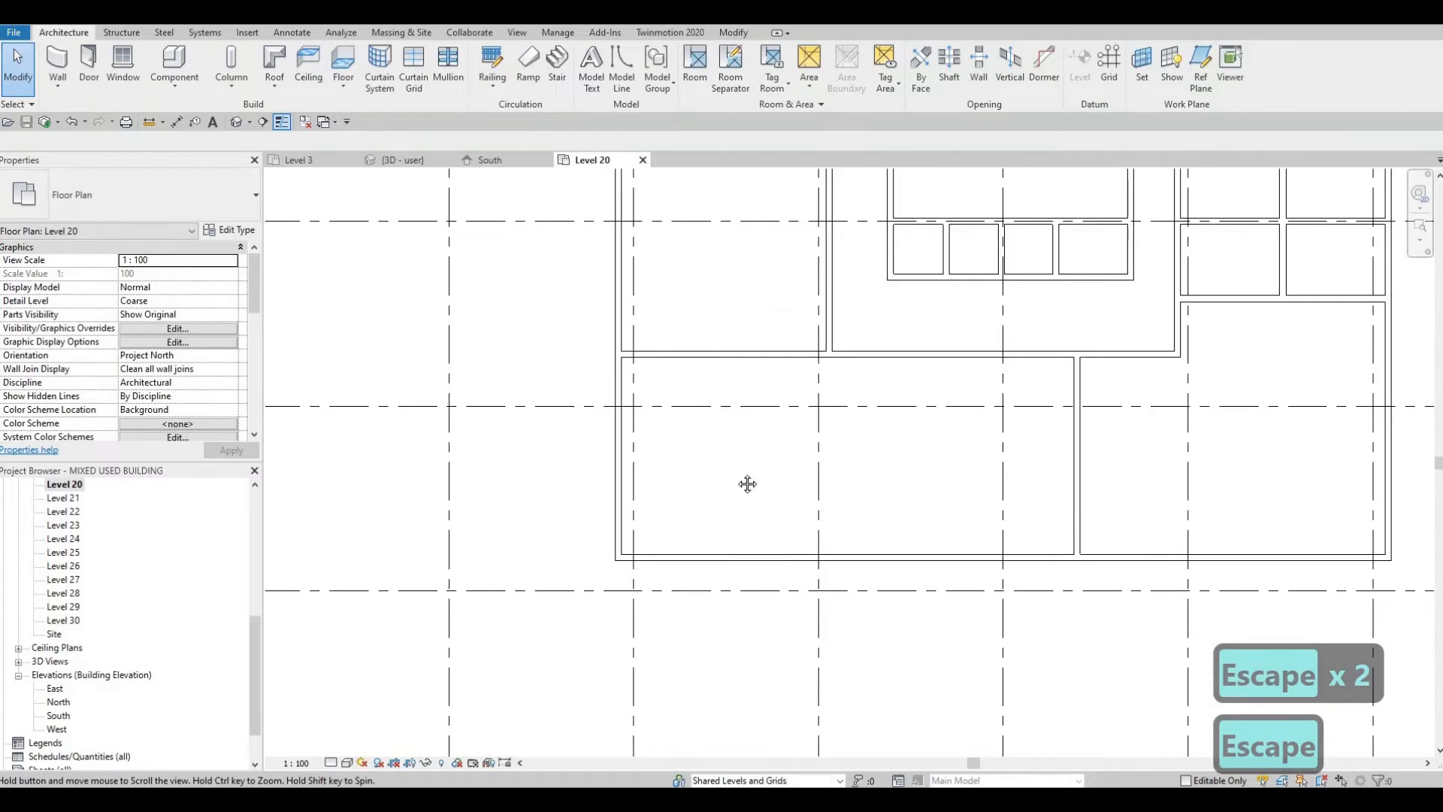
middle_click_drag(747, 483, 829, 518)
middle_click_drag(1068, 460, 931, 557)
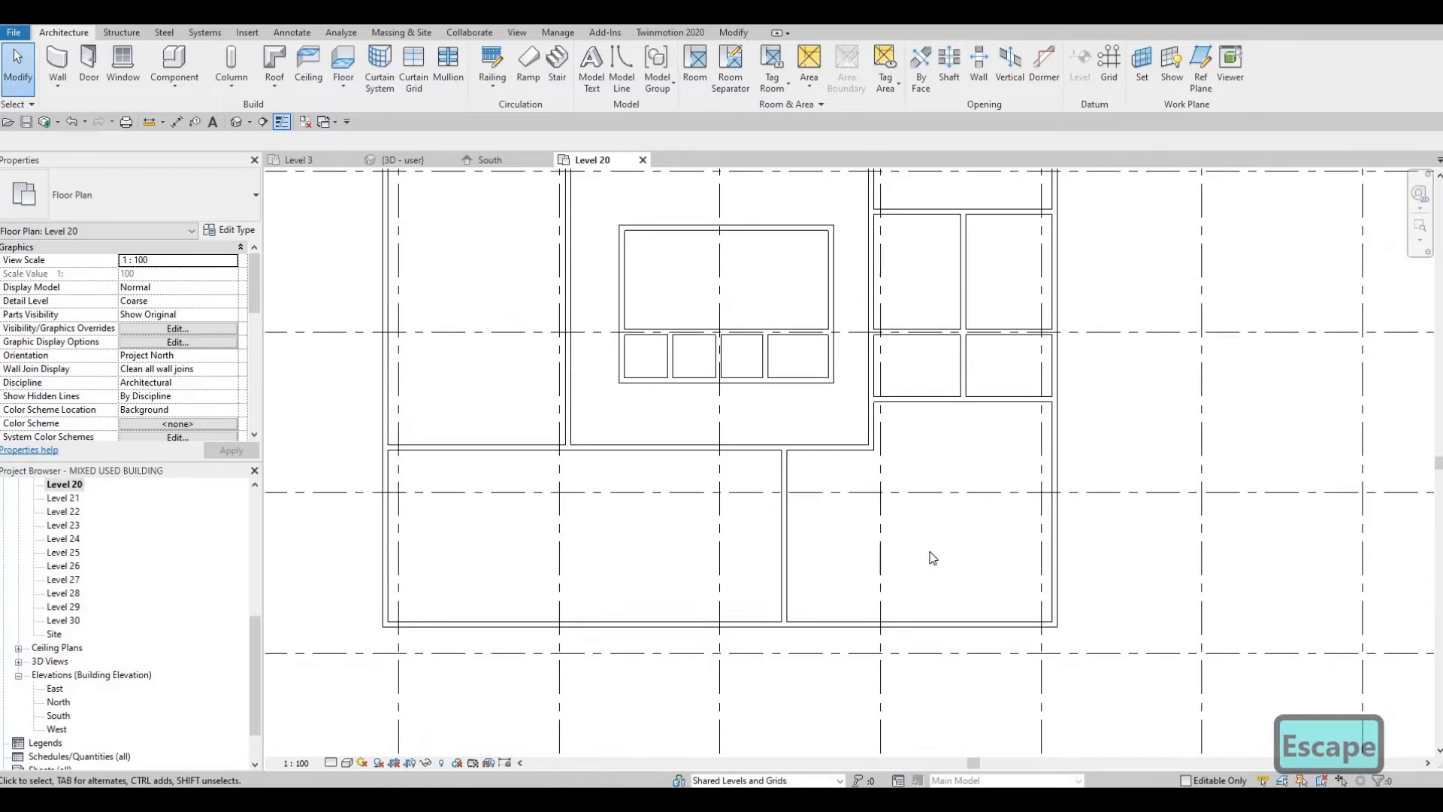
middle_click_drag(940, 391, 931, 541)
scroll(931, 540, "down", 1)
scroll(919, 587, "up", 2)
middle_click_drag(818, 367, 884, 429)
scroll(883, 429, "down", 1)
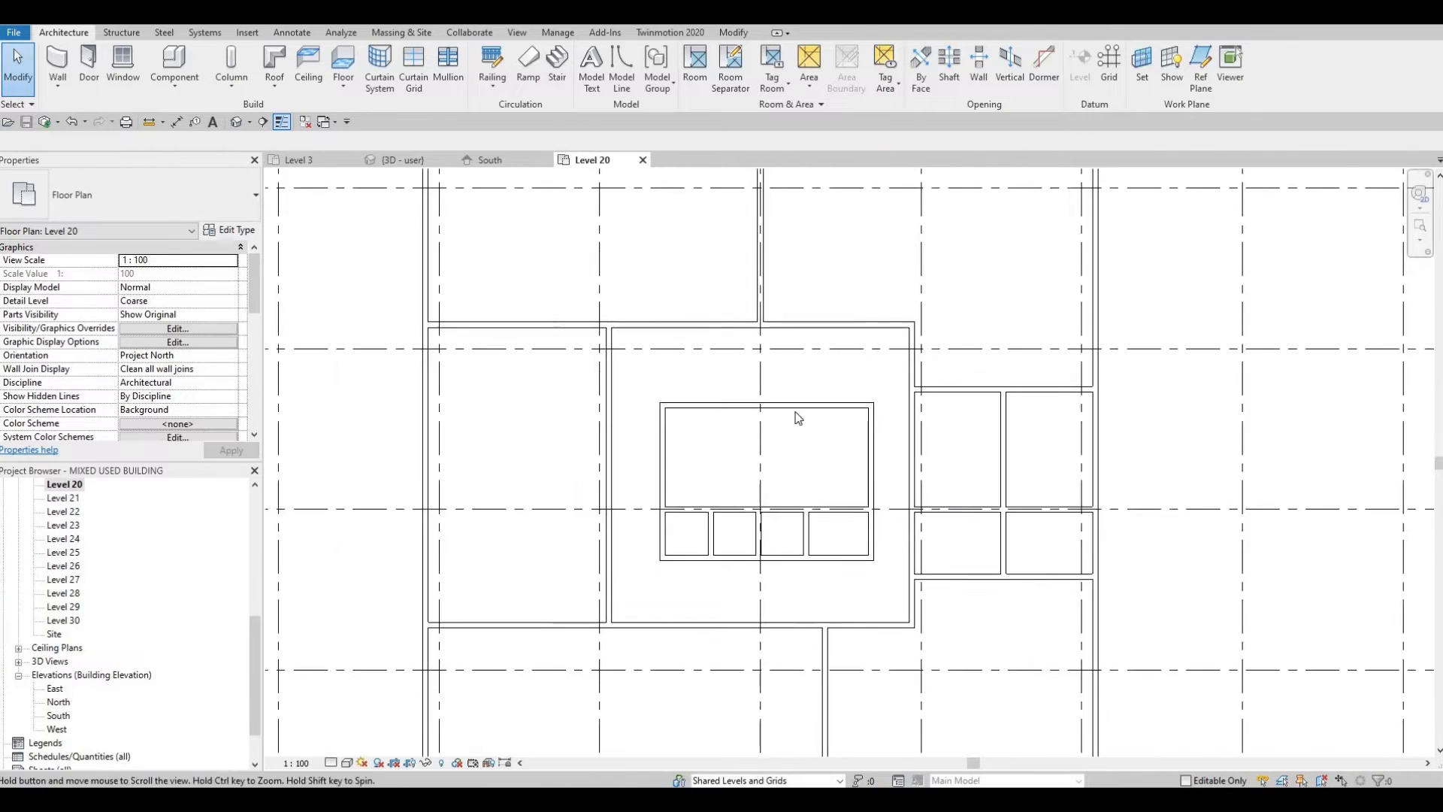
middle_click_drag(723, 457, 857, 609)
middle_click_drag(832, 435, 784, 465)
scroll(805, 503, "up", 2)
scroll(784, 465, "down", 1)
middle_click_drag(1003, 446, 949, 485)
middle_click_drag(854, 434, 677, 384)
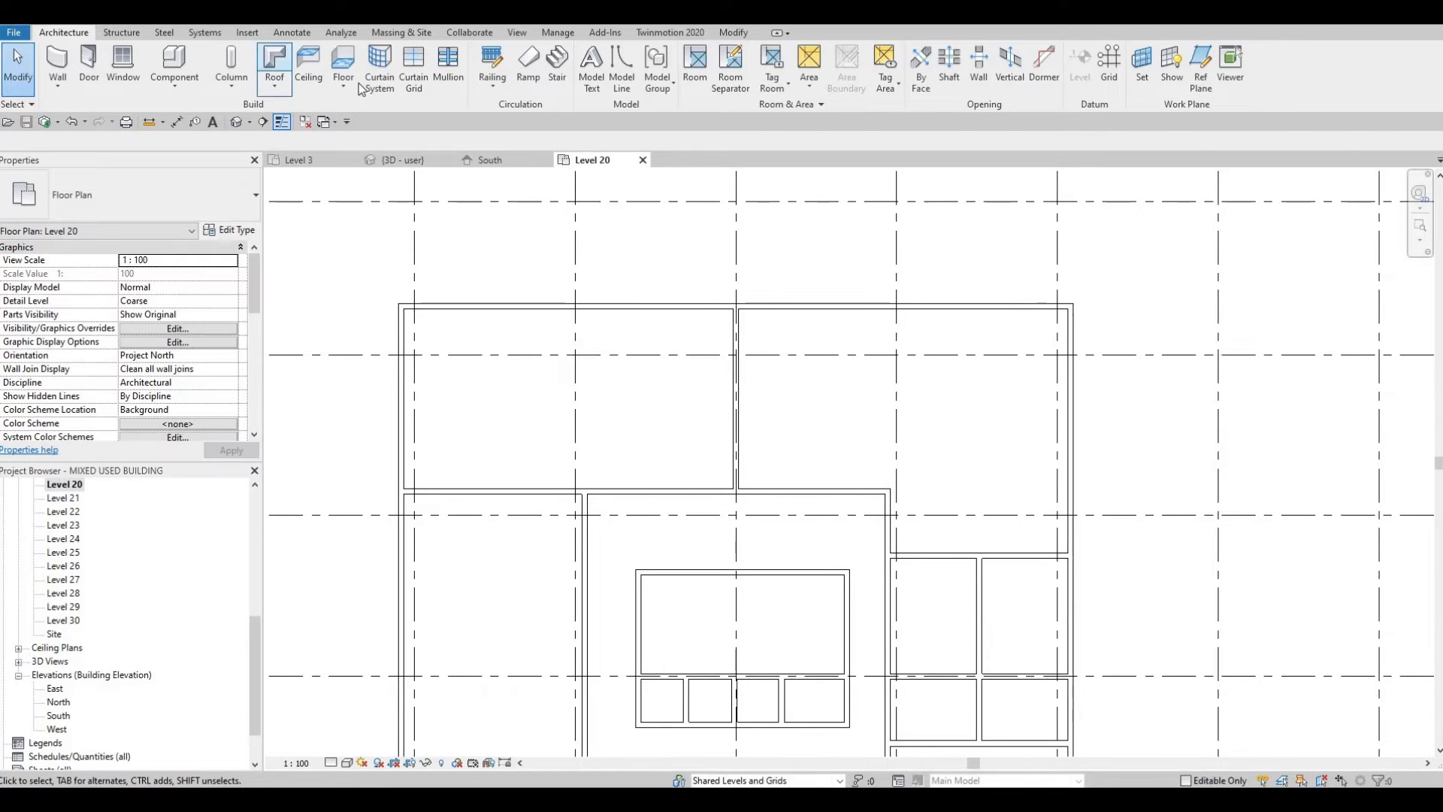
scroll(573, 305, "down", 1)
middle_click_drag(572, 305, 630, 244)
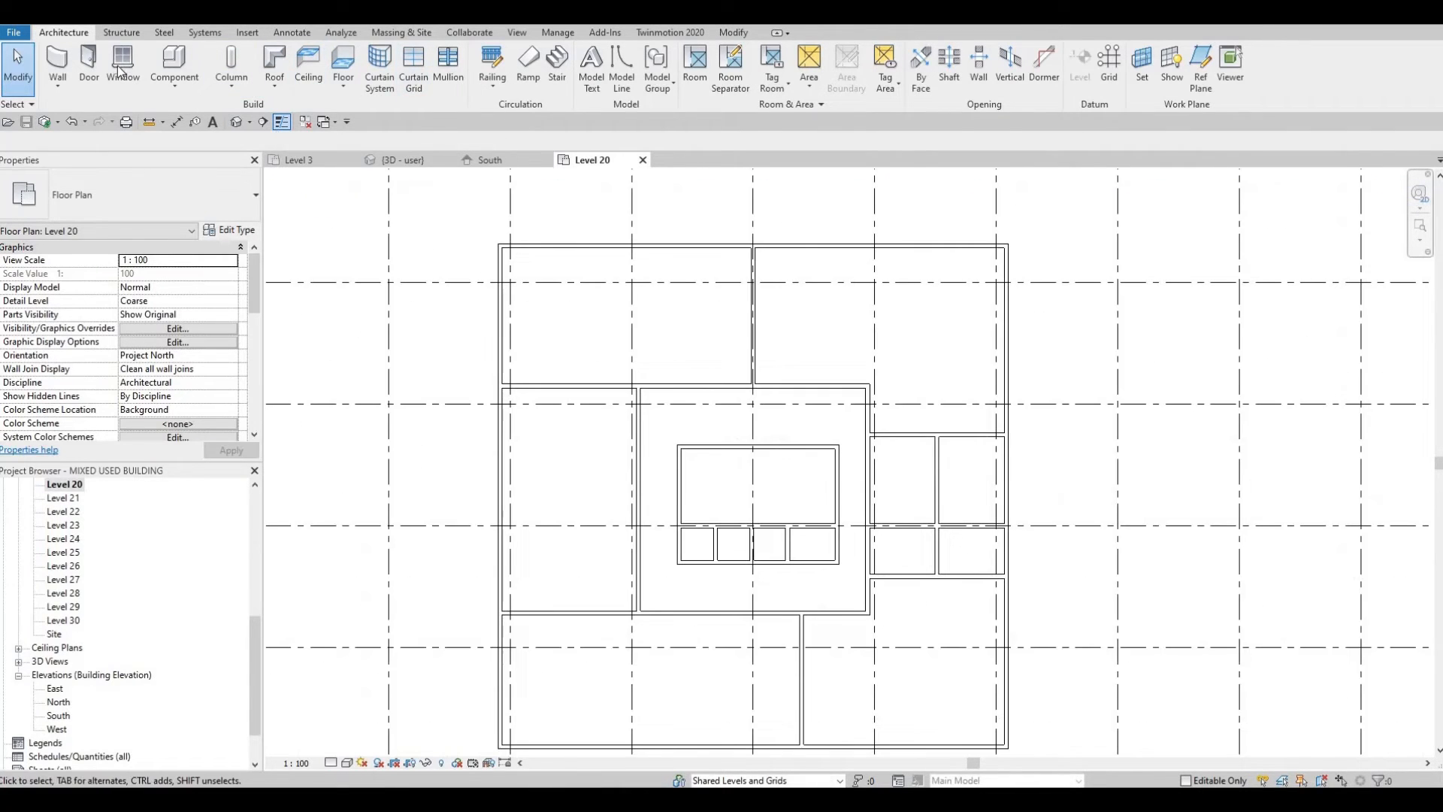
Step: Place pairs of 750 x 2000mm single-panel wood doors in the corridor's upper wall and the right-hand rooms' upper wall, flanking the vertical partitions
key("w")
key("a")
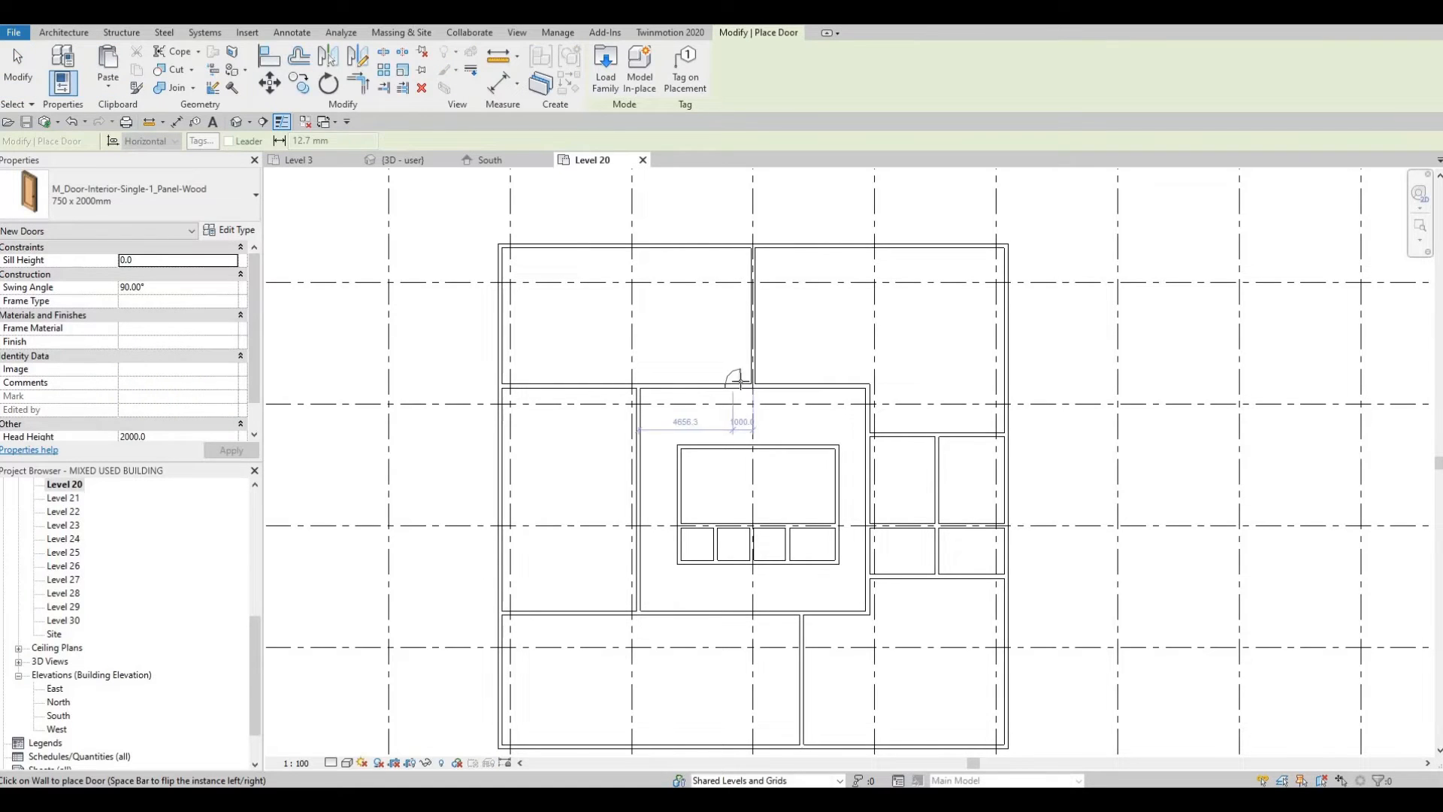
scroll(735, 380, "up", 1)
left_click(783, 382)
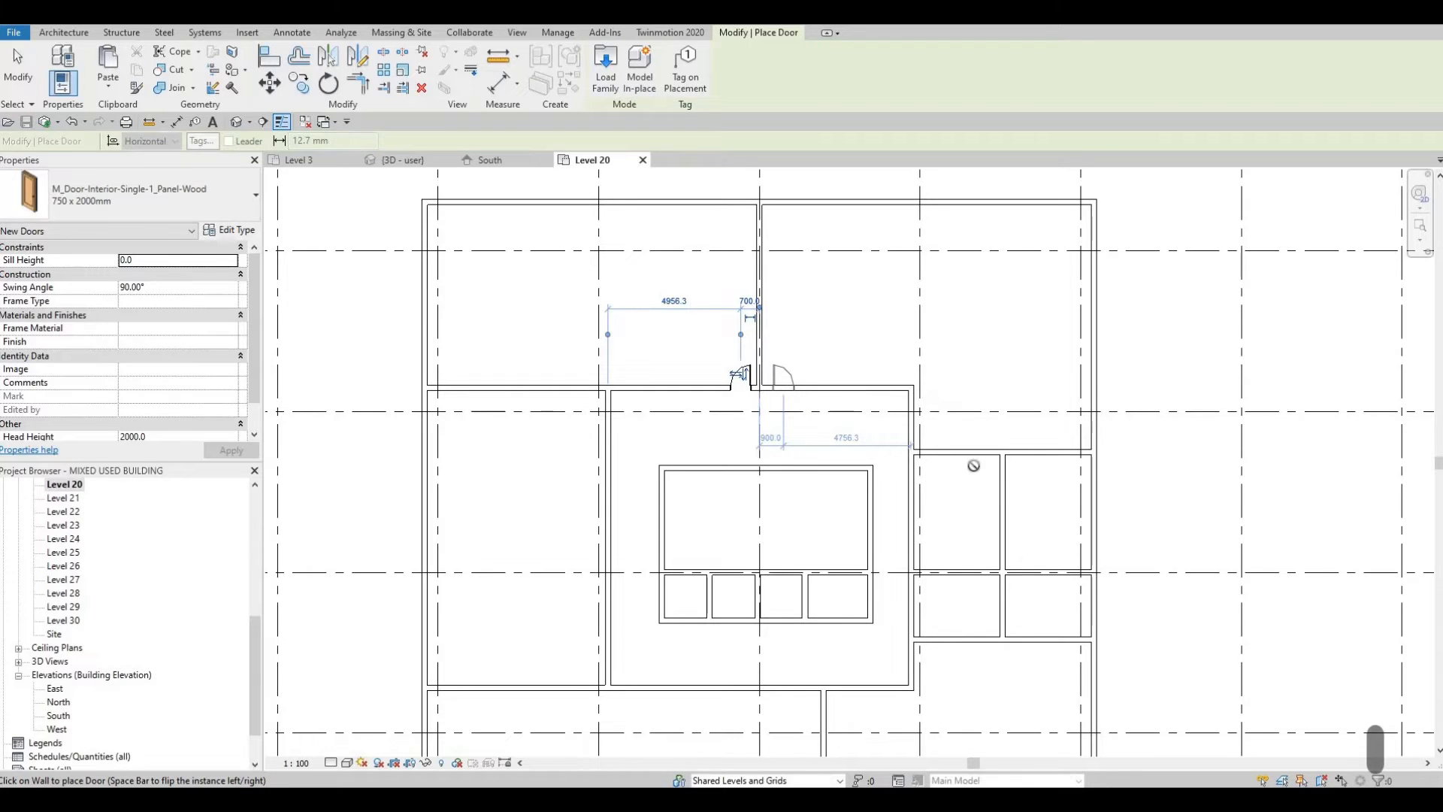
scroll(977, 464, "up", 1)
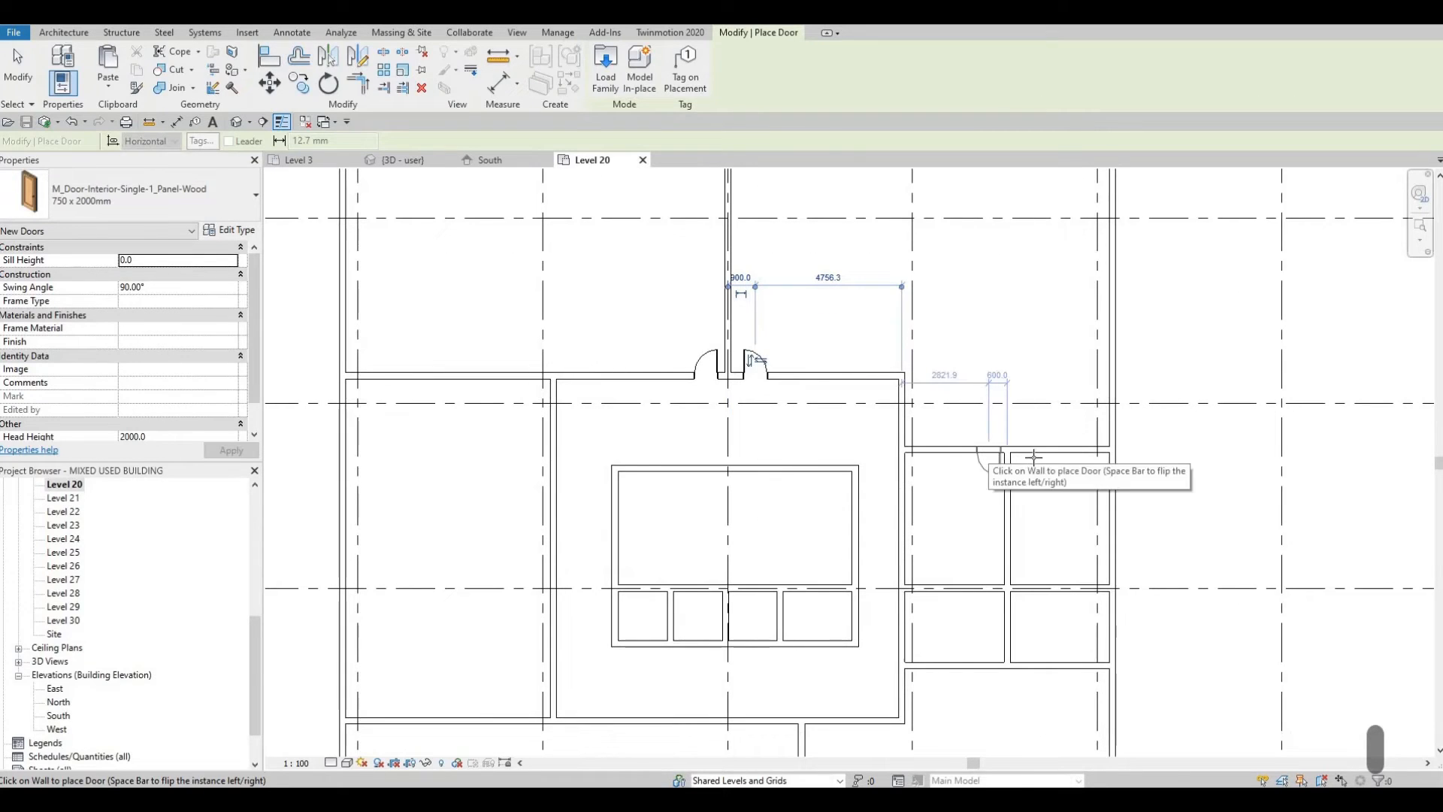
left_click(1000, 454)
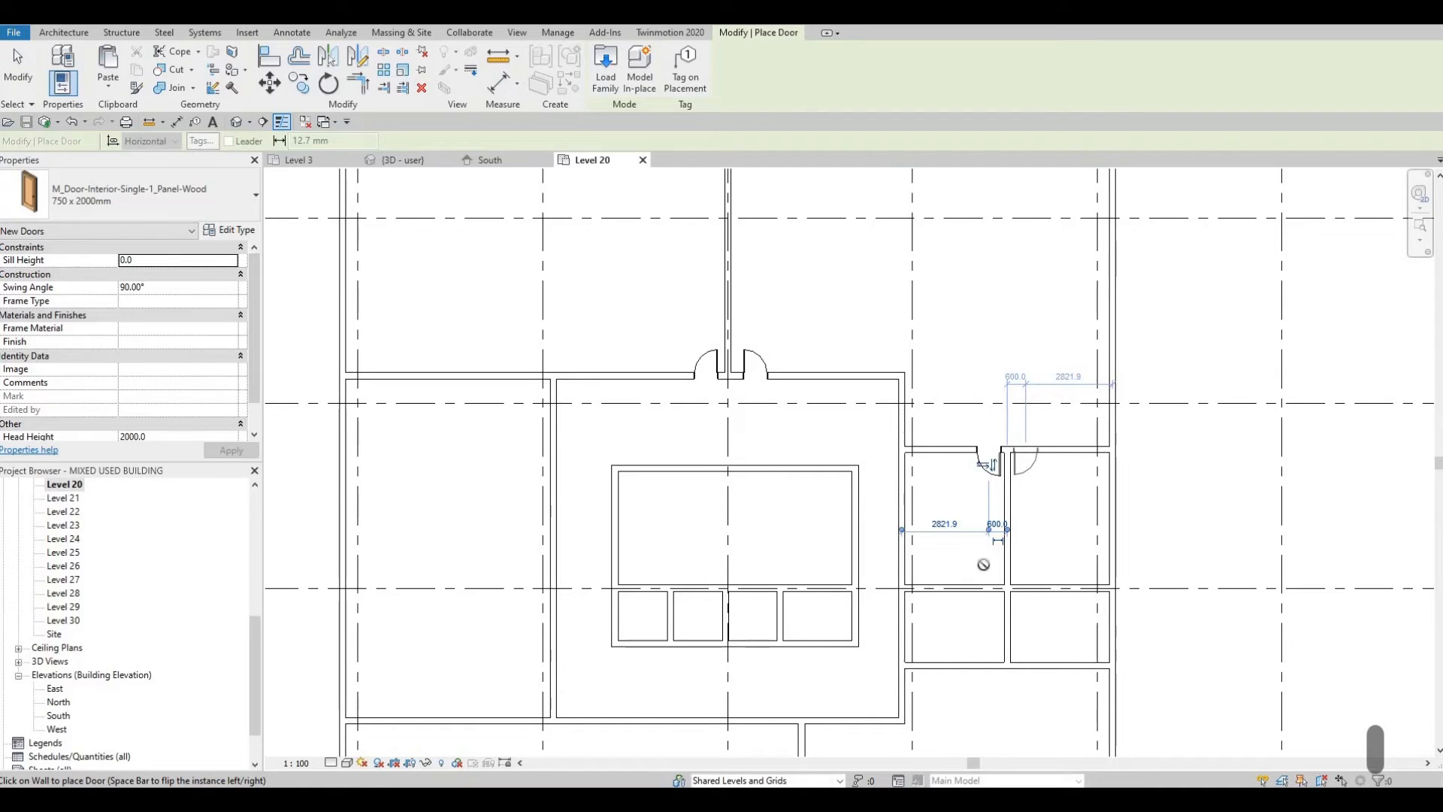
Step: Place two 750 x 2000mm doors in the right-hand rooms' lower wall, about 600 mm either side of their dividing partition and swinging inward
middle_click_drag(996, 665, 975, 543)
scroll(974, 542, "up", 3)
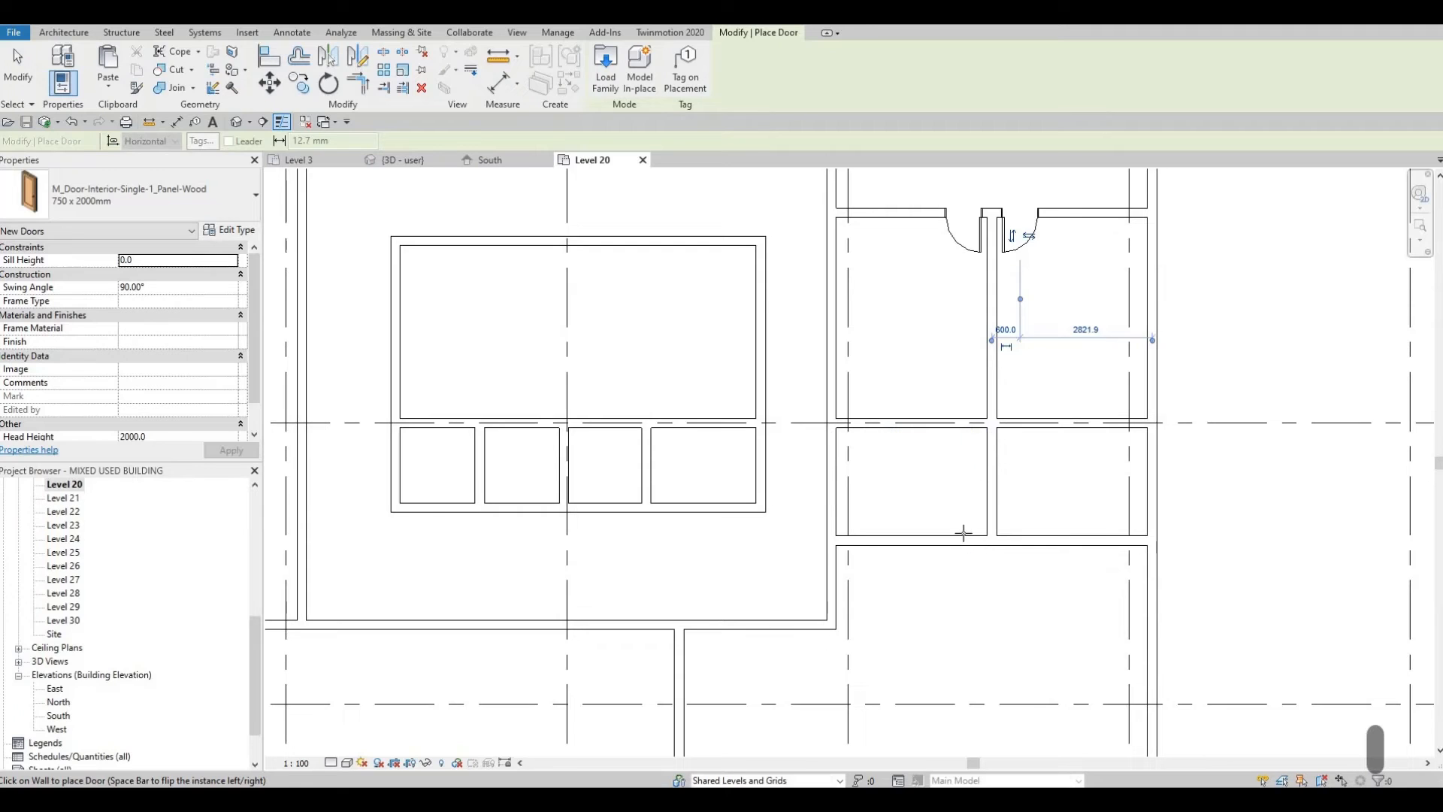
key("space")
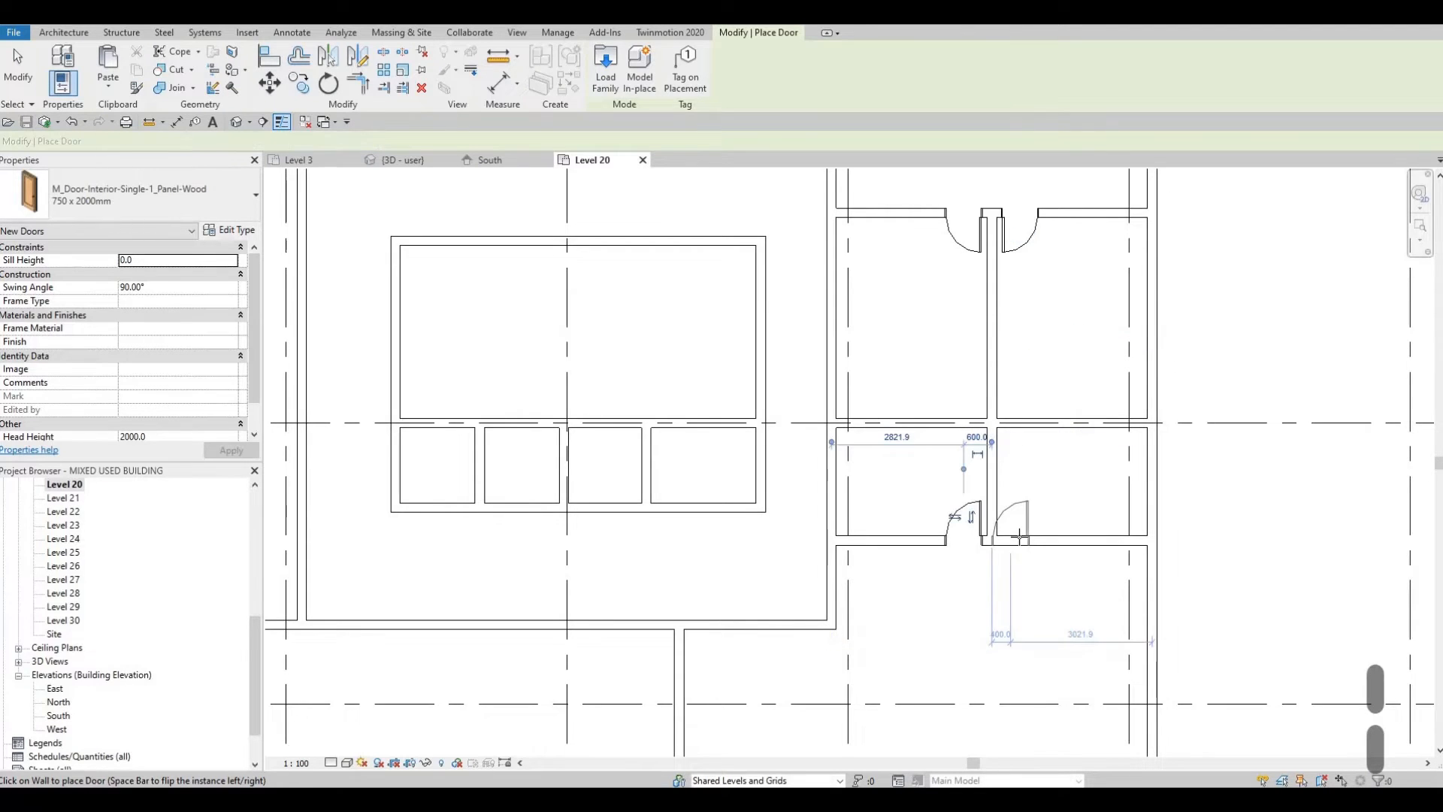
left_click(1012, 536)
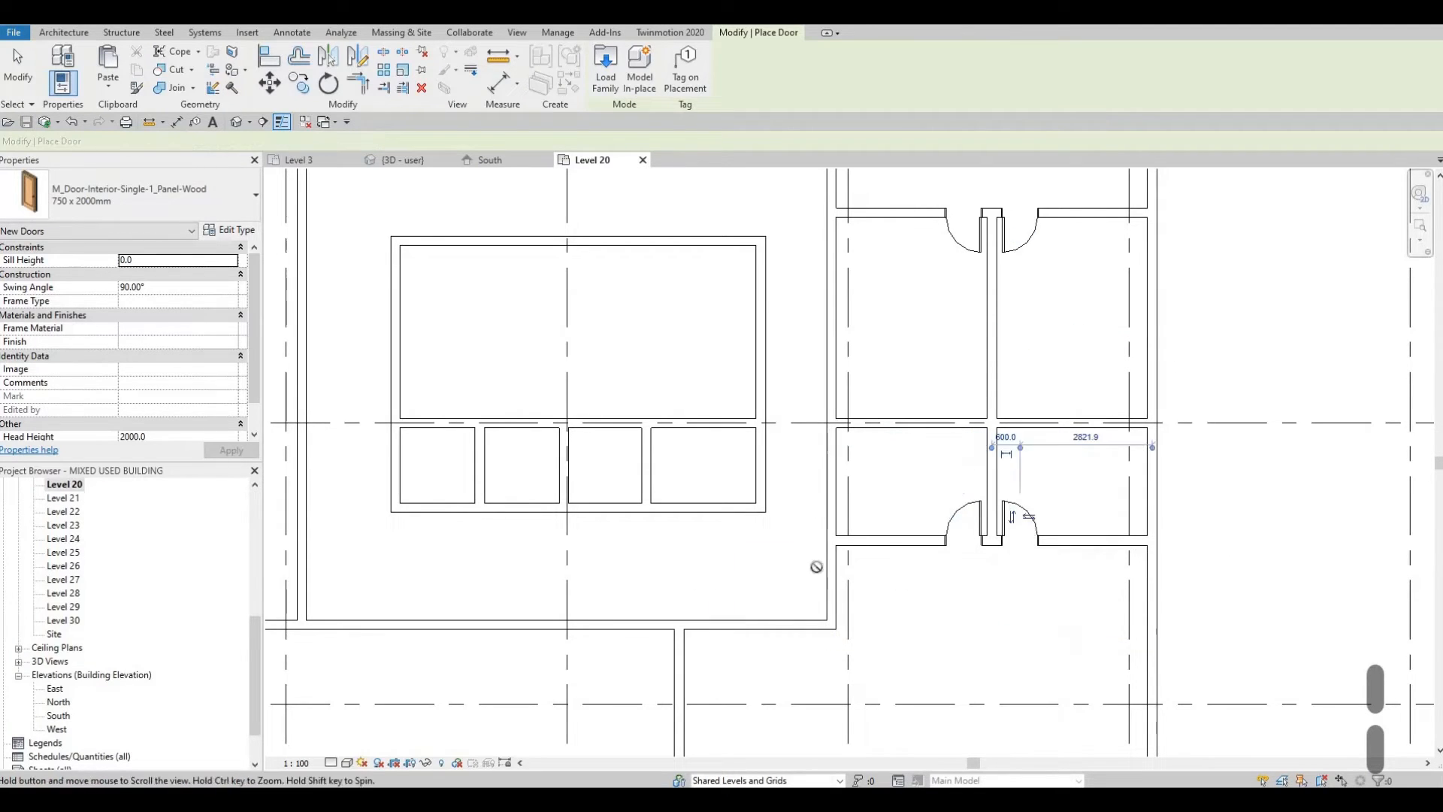
Step: Place two 750 x 2000mm doors in the corridor's lower wall flanking the vertical partition, 700 mm to its right and 600 mm to its left
middle_click_drag(759, 622, 882, 538)
middle_click_drag(897, 587, 898, 538)
scroll(887, 532, "up", 2)
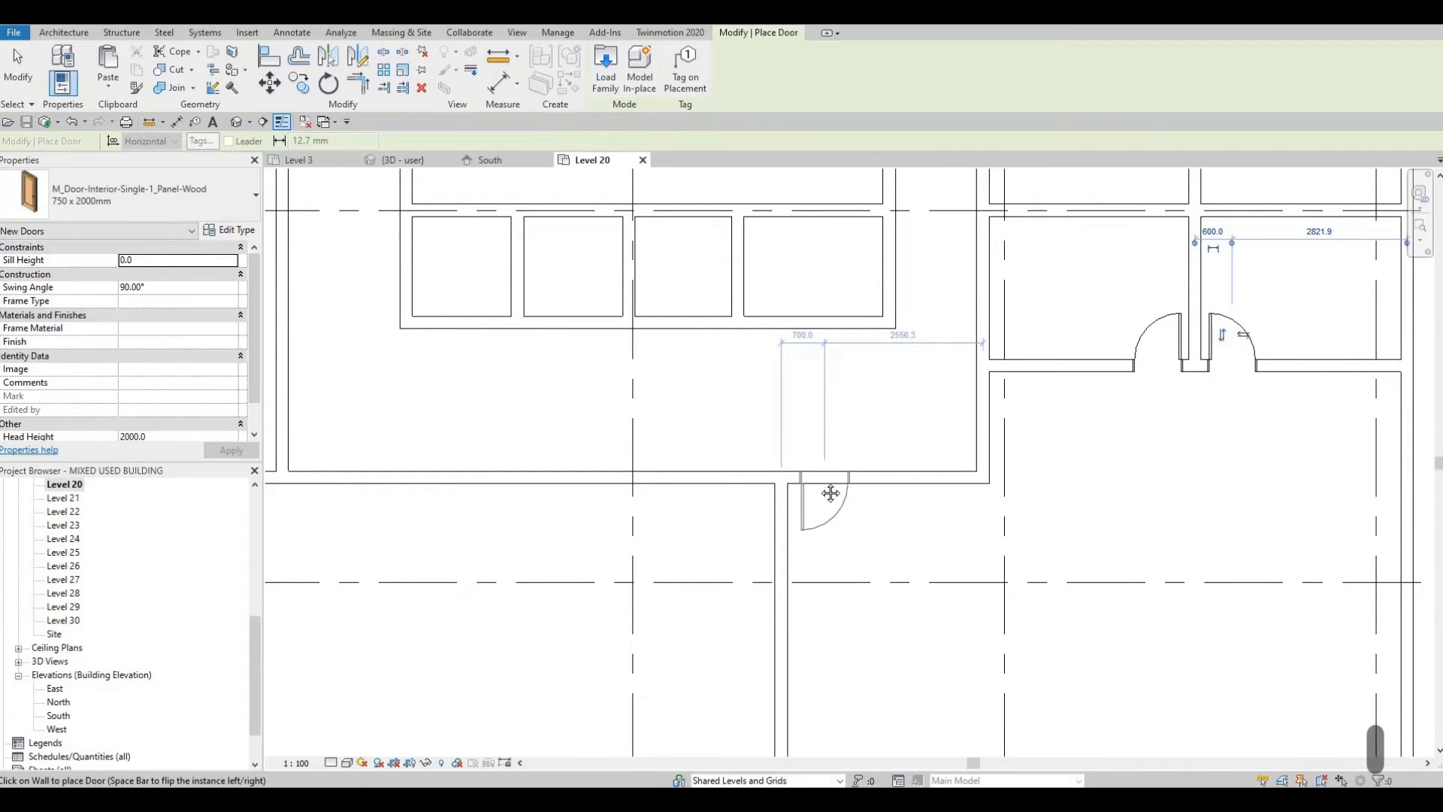
left_click(830, 493)
middle_click_drag(741, 493, 883, 459)
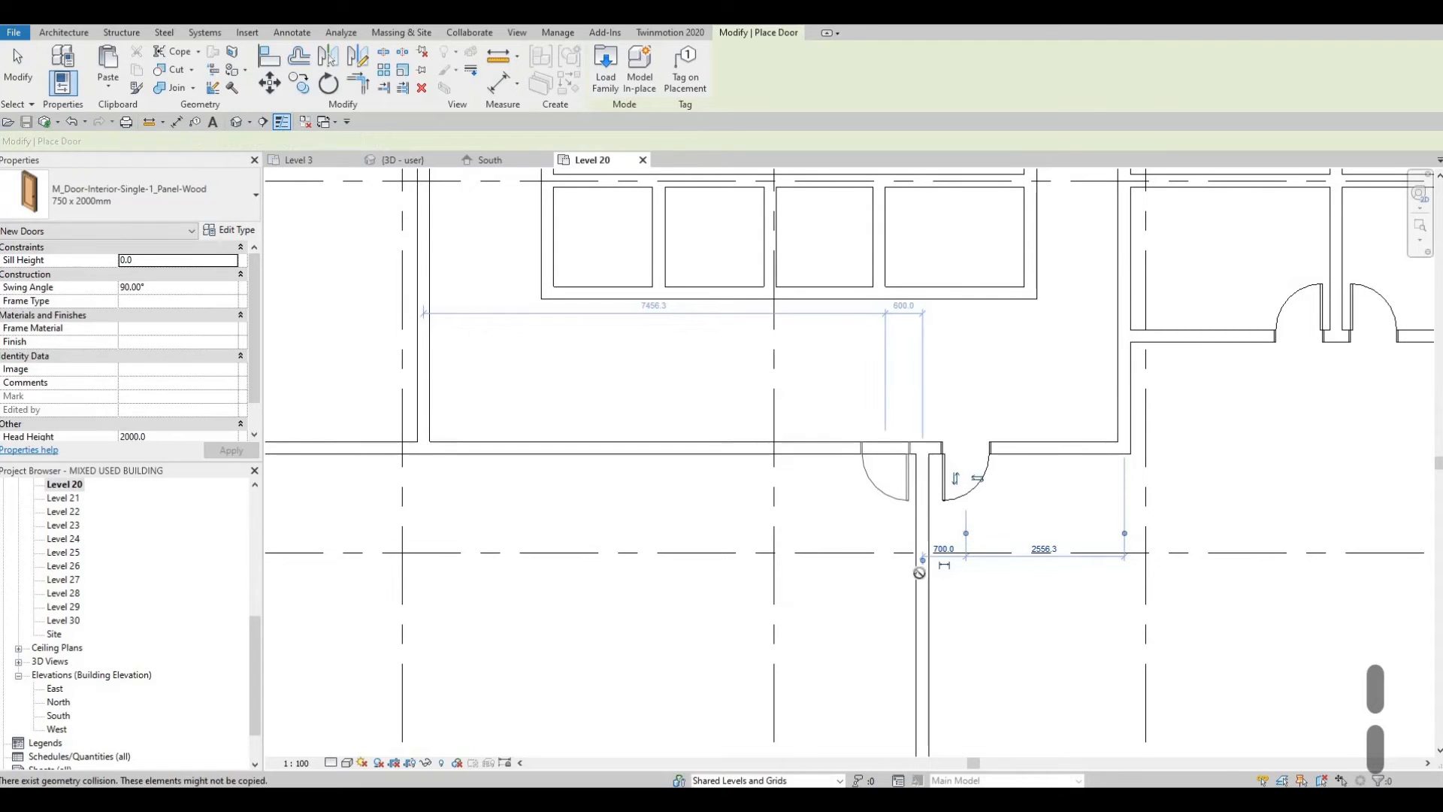
scroll(841, 441, "down", 2)
scroll(828, 560, "down", 3)
middle_click_drag(518, 244, 803, 467)
scroll(795, 412, "up", 1)
middle_click_drag(796, 413, 796, 338)
key("Escape")
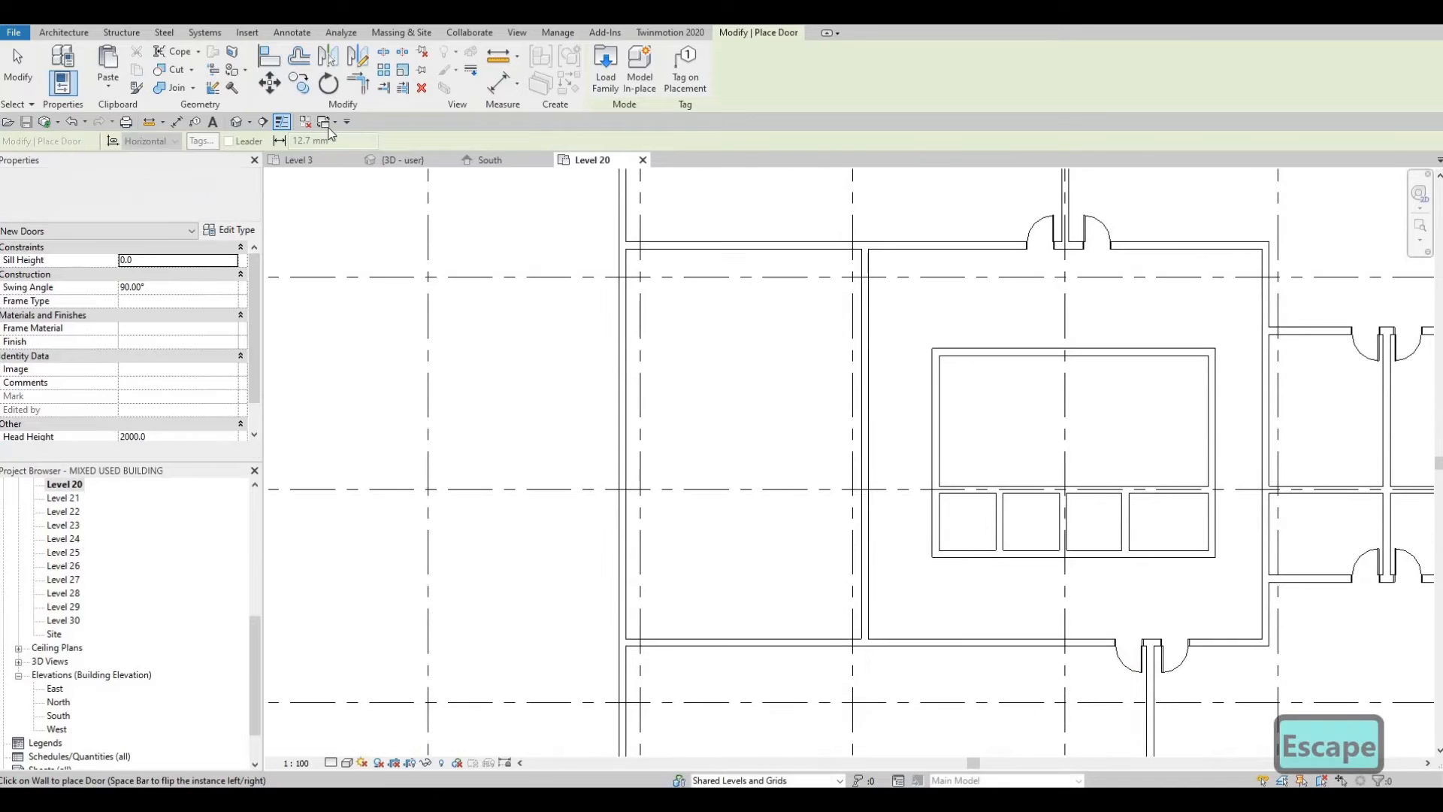
key("Escape")
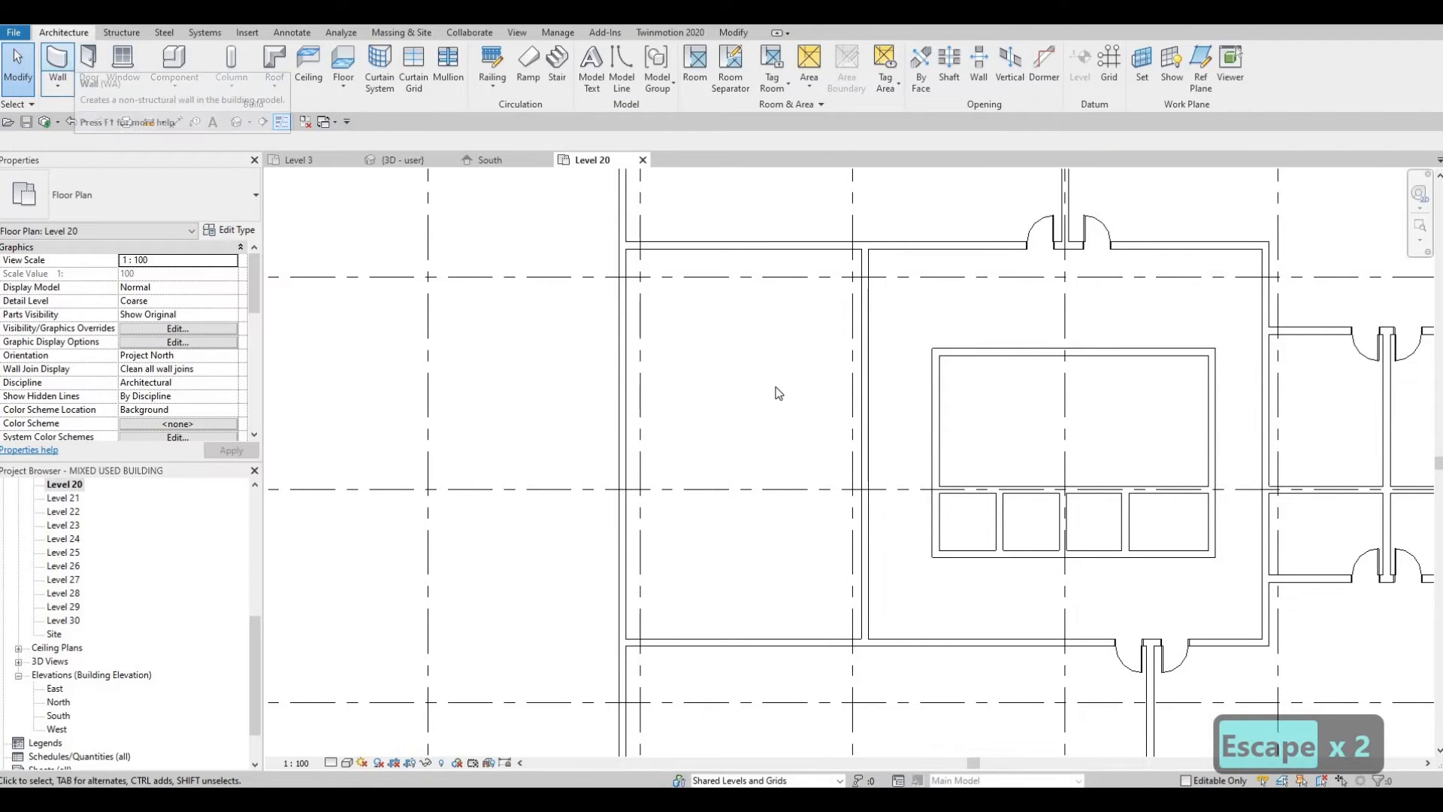
Step: Draw a horizontal INTERIOR WALL 1 partition from the corridor's left wall to the left exterior wall, slightly above the middle grid line
key("w")
key("a")
scroll(810, 384, "up", 1)
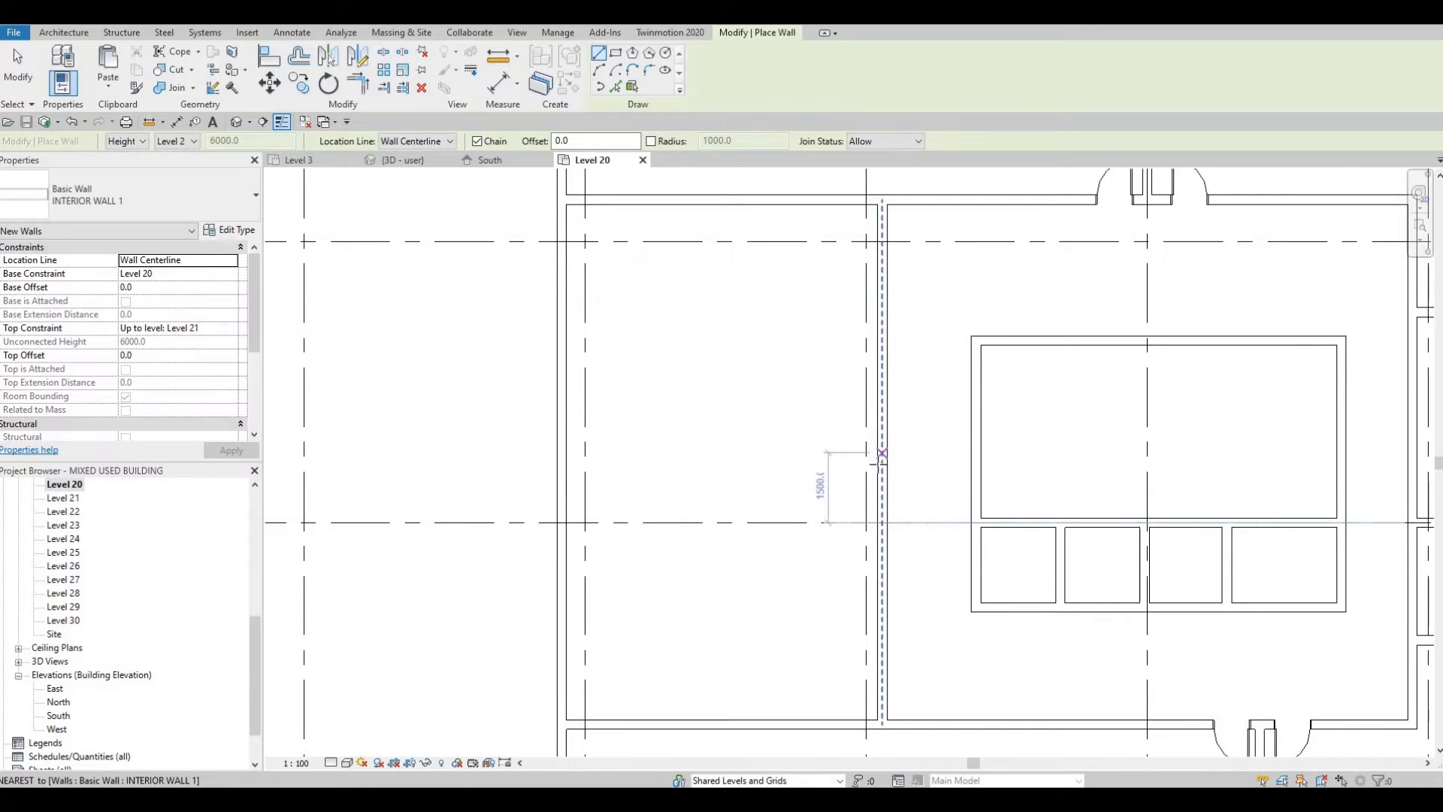
left_click(881, 462)
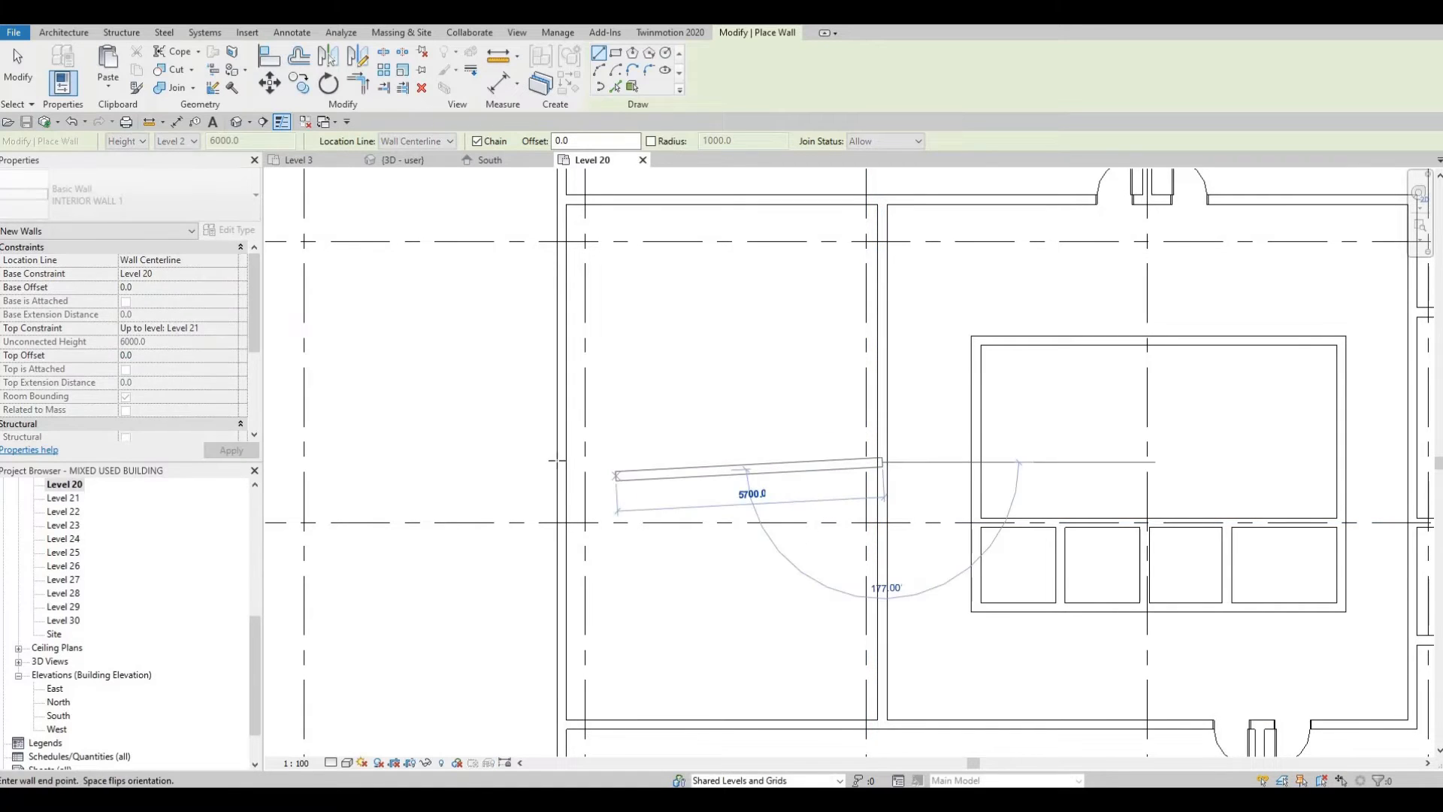
left_click(561, 462)
key("Escape")
key("Escape")
middle_click_drag(708, 420, 649, 342)
scroll(680, 409, "down", 2)
scroll(625, 414, "down", 1)
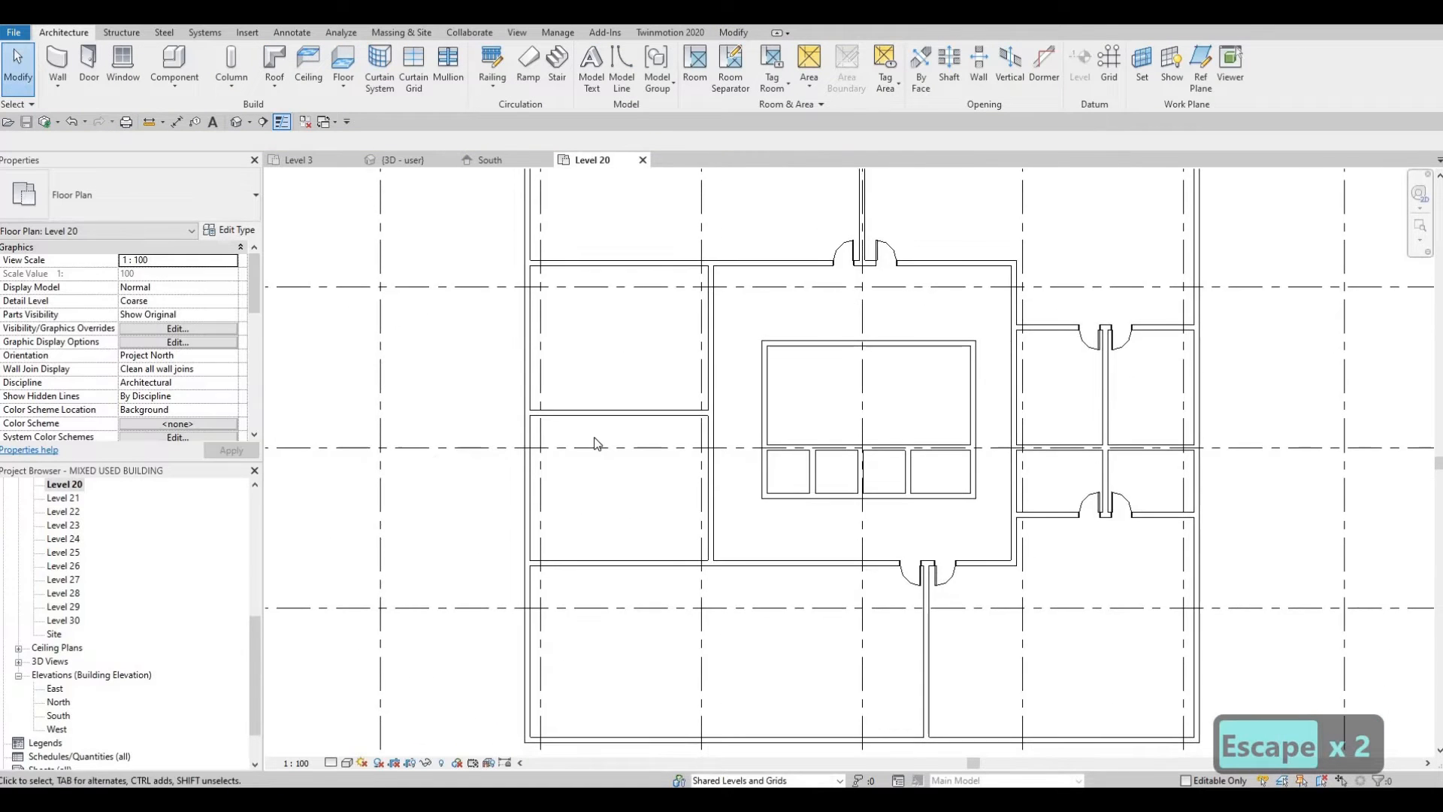
scroll(683, 451, "down", 1)
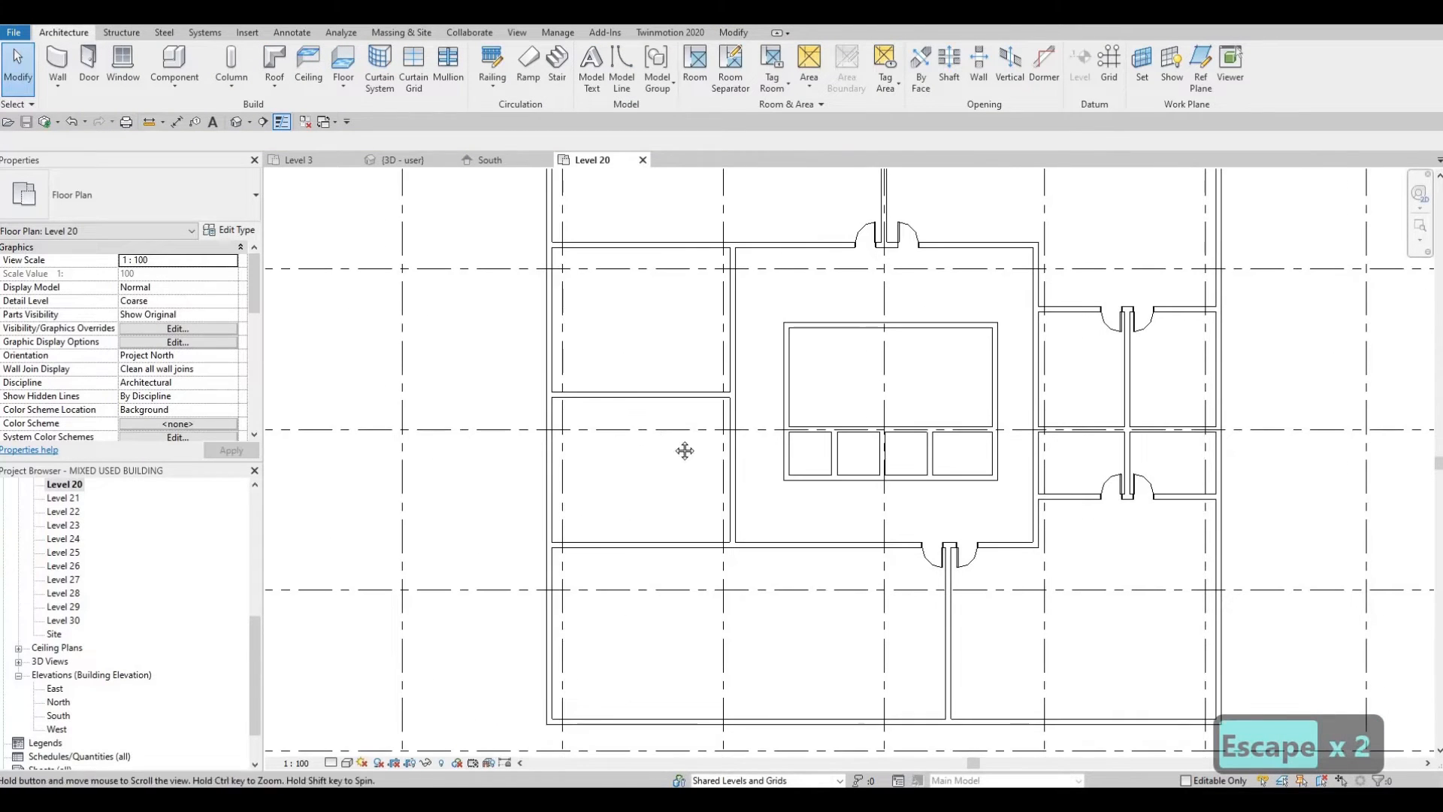
middle_click_drag(685, 432, 686, 409)
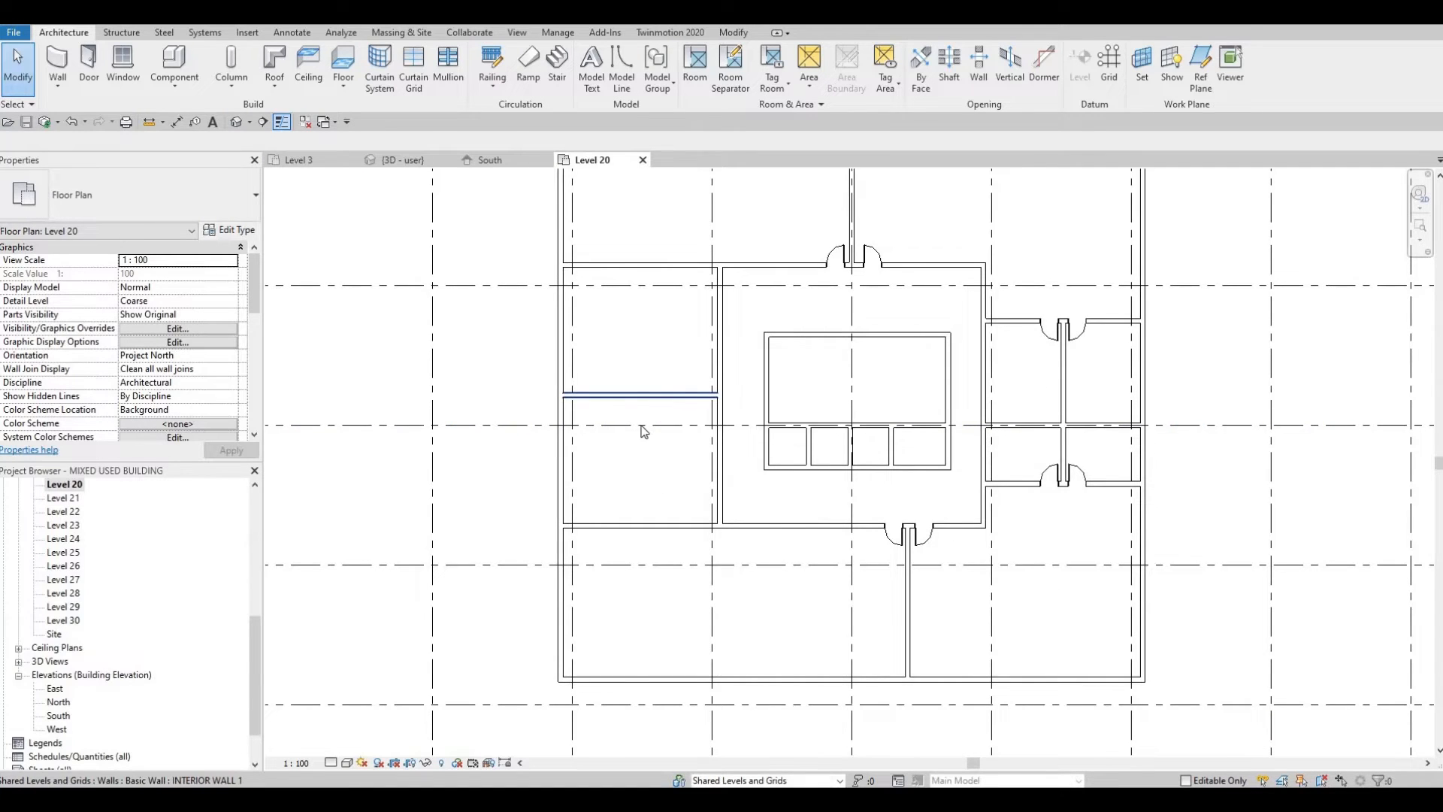
Step: Draw a vertical EXTERIOR WALL 1 about 2500 mm inside the left exterior wall, from the new horizontal partition down to the corridor's lower wall line
scroll(602, 435, "up", 2)
key("Escape")
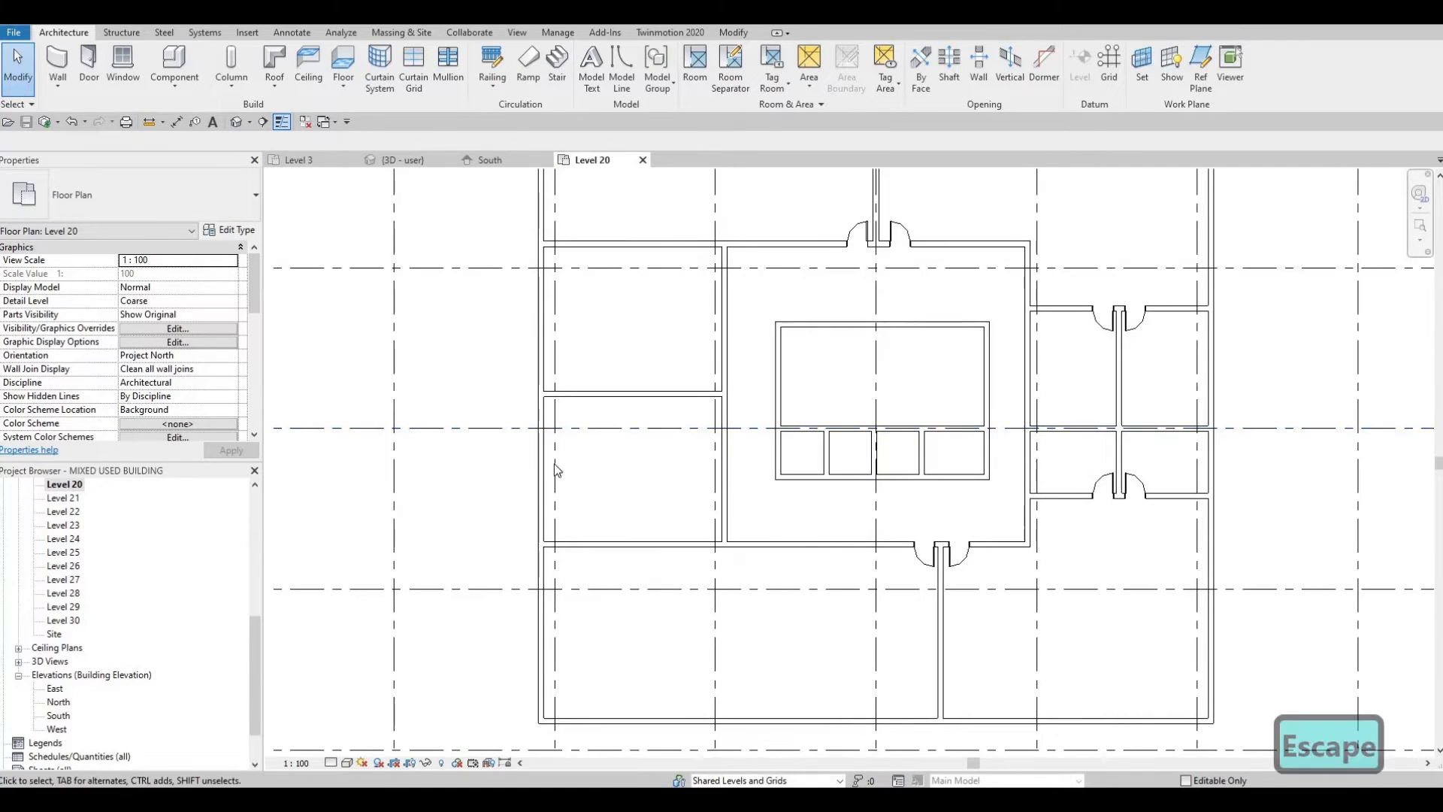
middle_click_drag(553, 463, 540, 484)
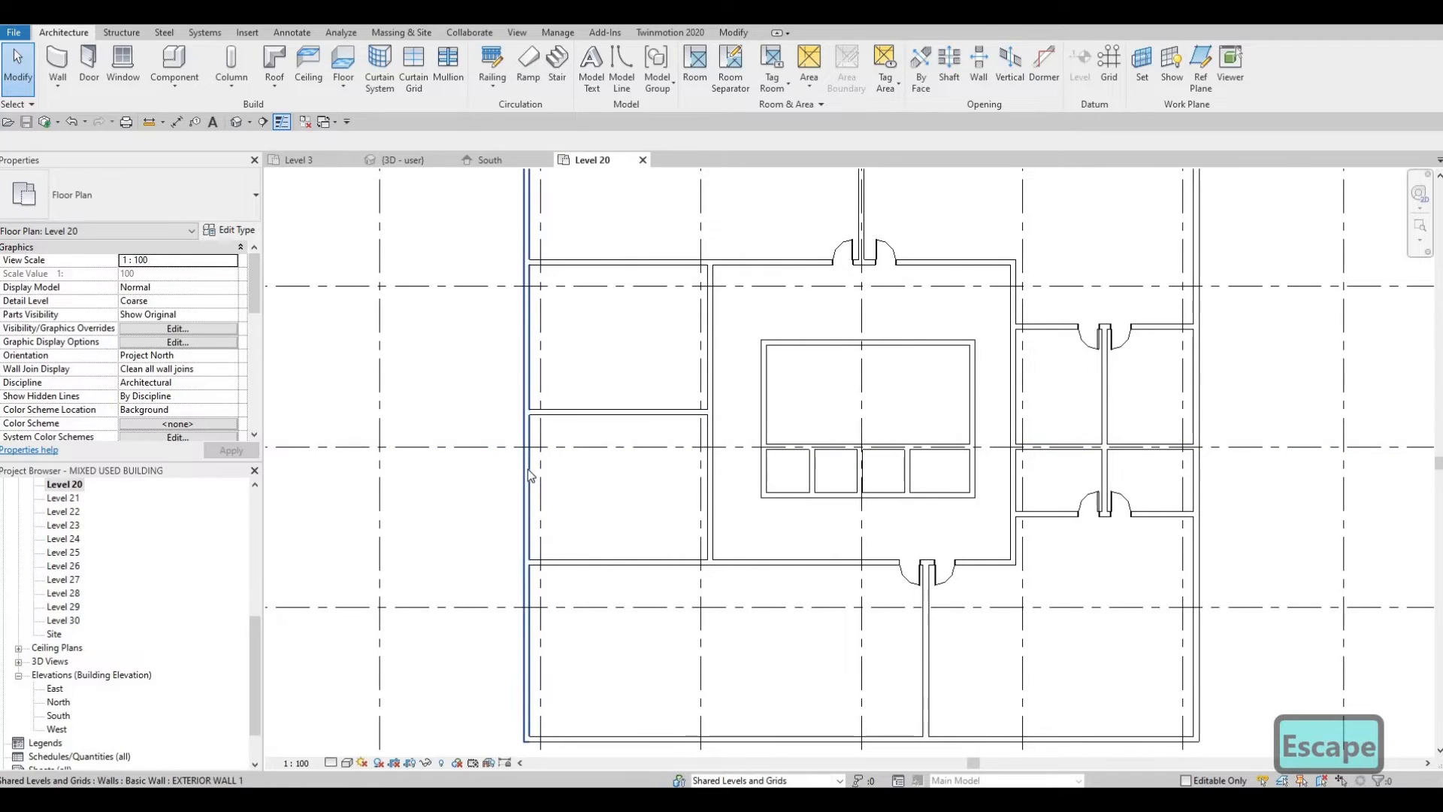
left_click(529, 475)
key("c")
key("s")
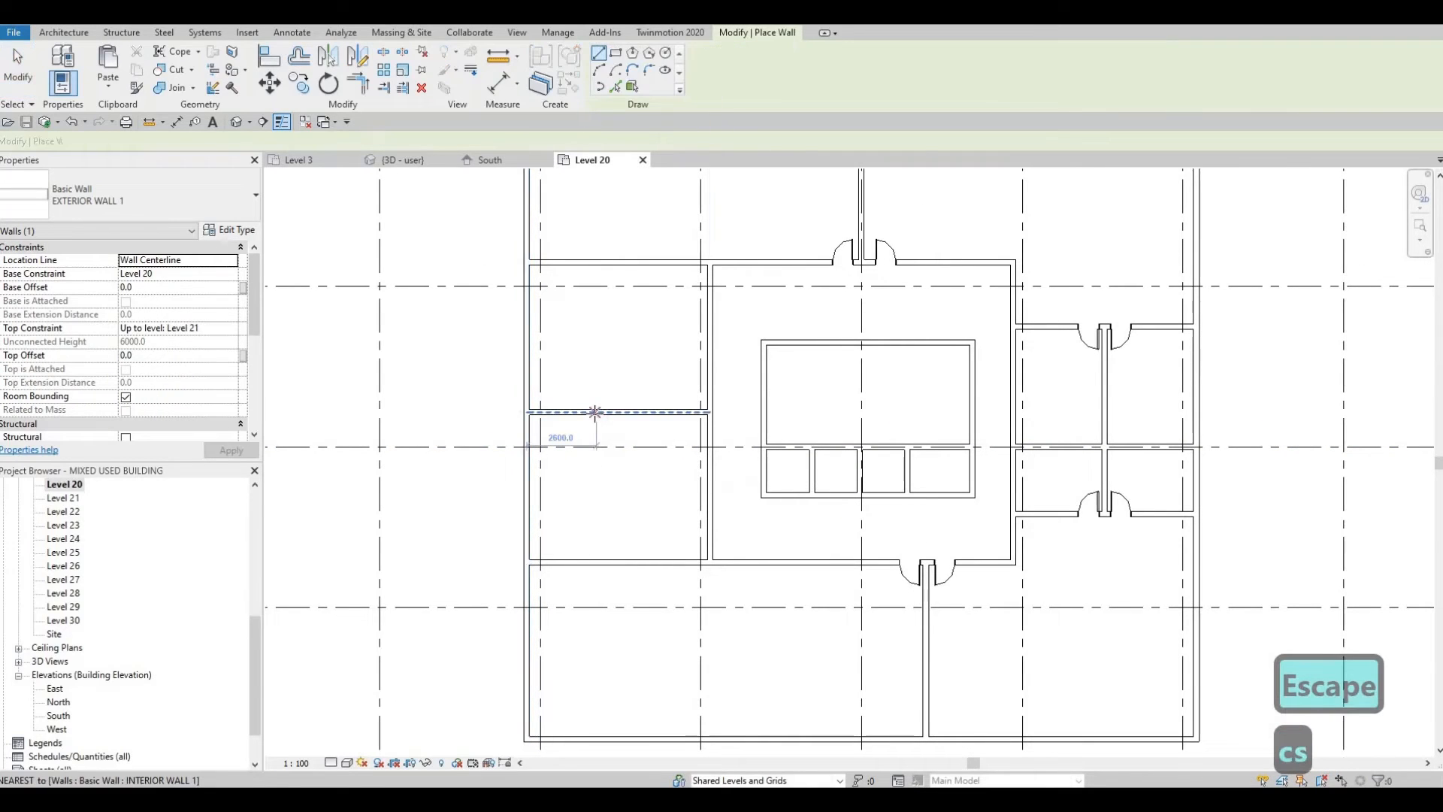
left_click(594, 560)
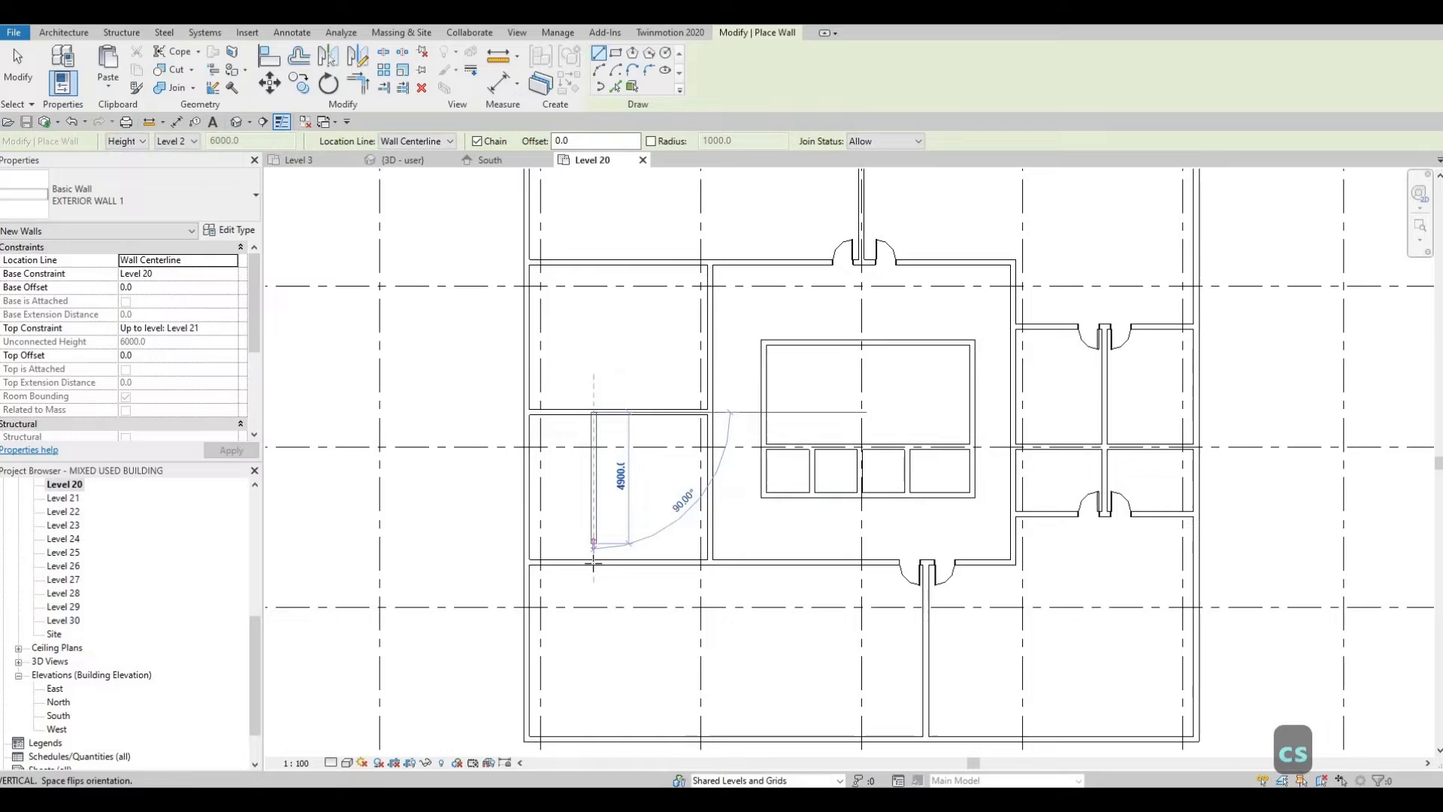
left_click(548, 512)
key("Escape")
key("Escape")
key("Escape")
Step: Split the left exterior wall beside the narrow left bay, between the horizontal partition and the corridor's lower wall line
key("s")
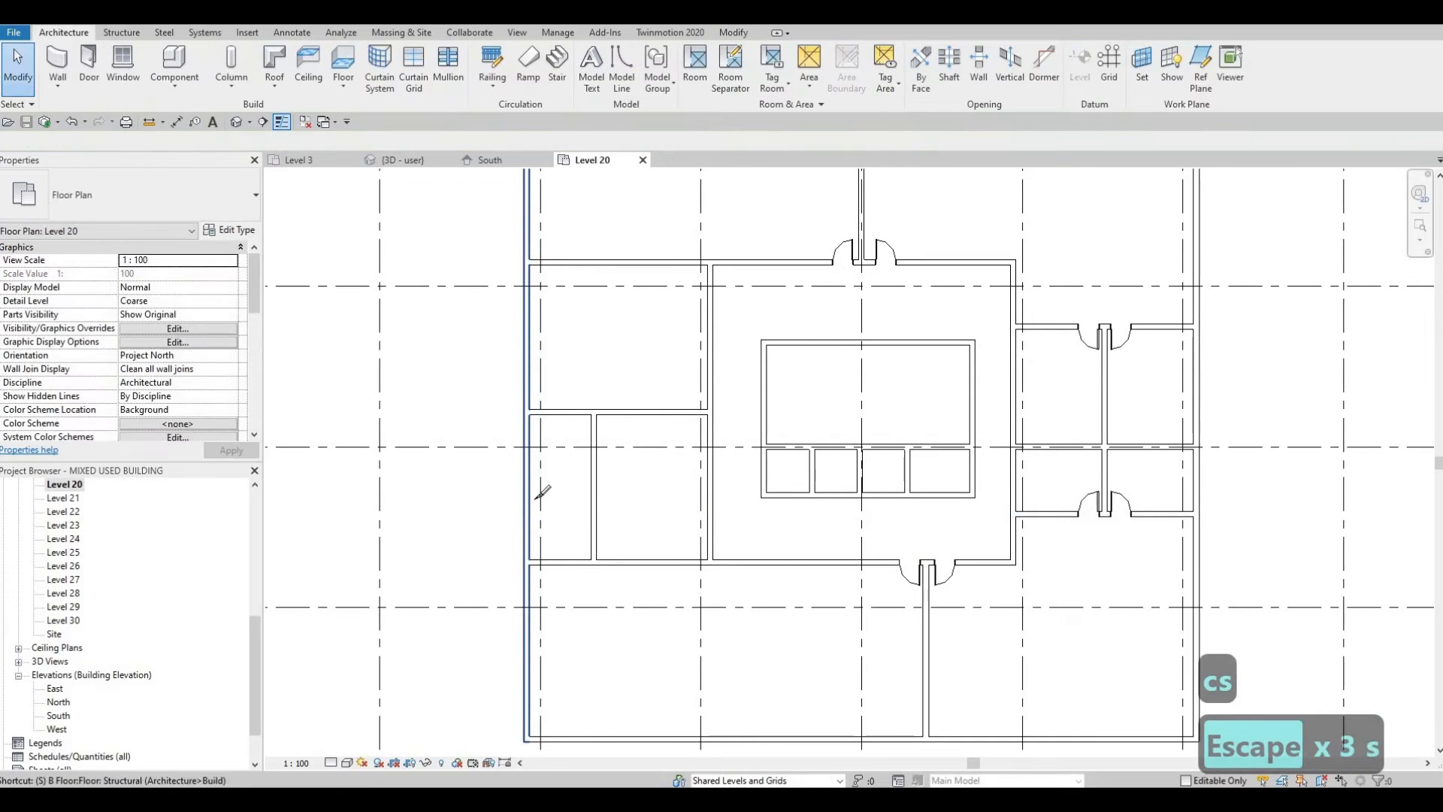
key("l")
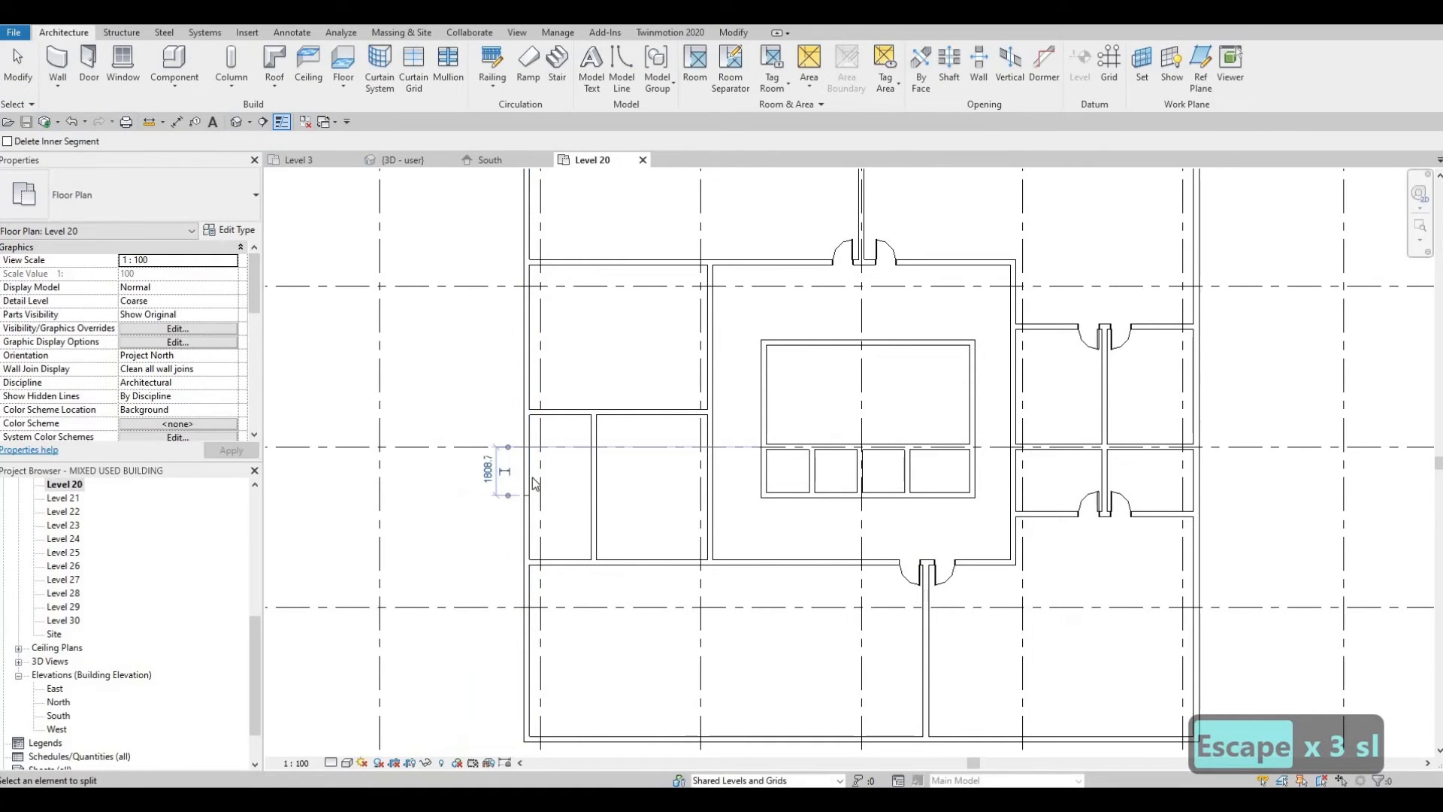
key("Escape")
key("Escape")
Step: Pull the split exterior wall's two ends back to the horizontal partition and the corridor's lower wall line, opening the recess
left_click(528, 439)
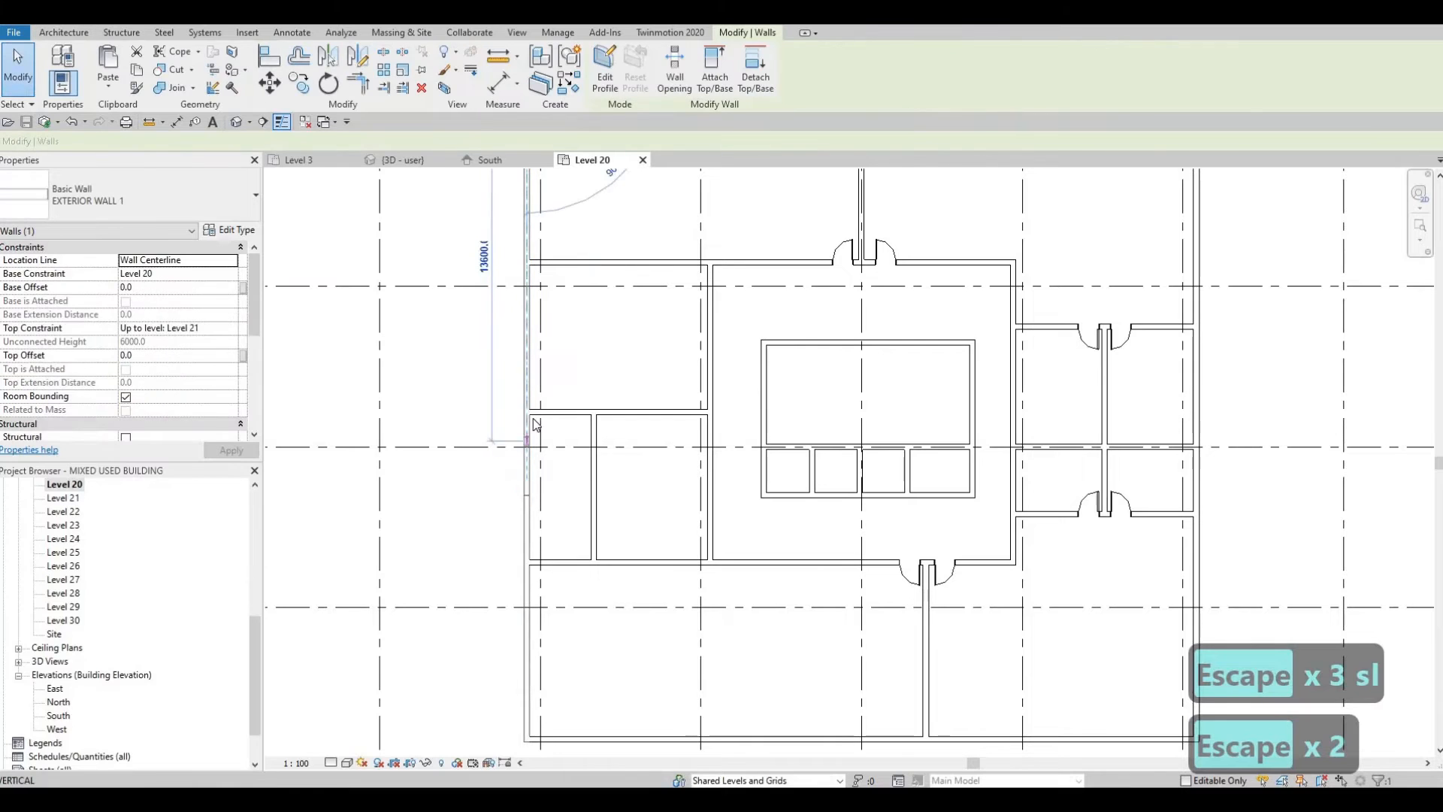
left_click_drag(533, 418, 528, 415)
scroll(535, 423, "up", 3)
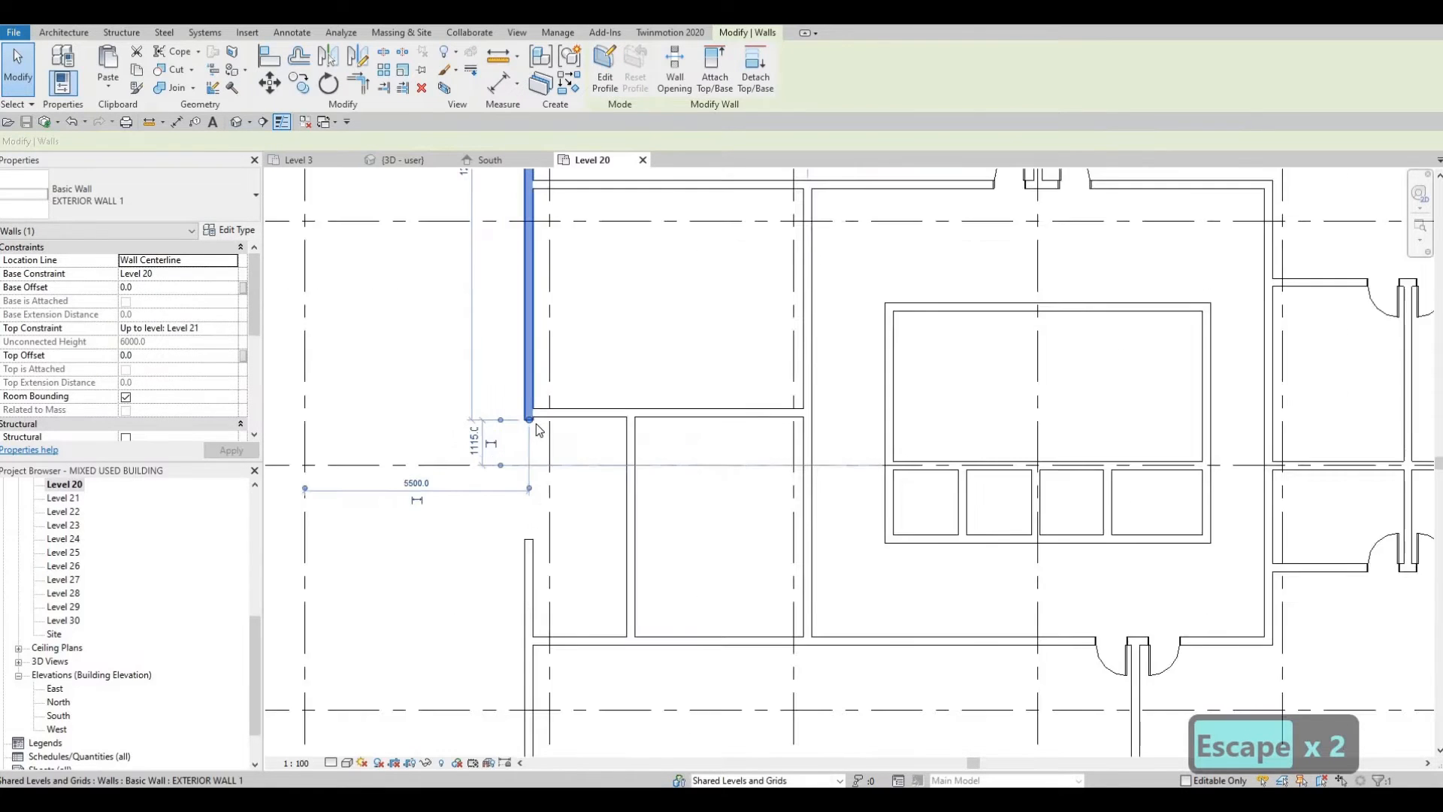
scroll(538, 428, "up", 3)
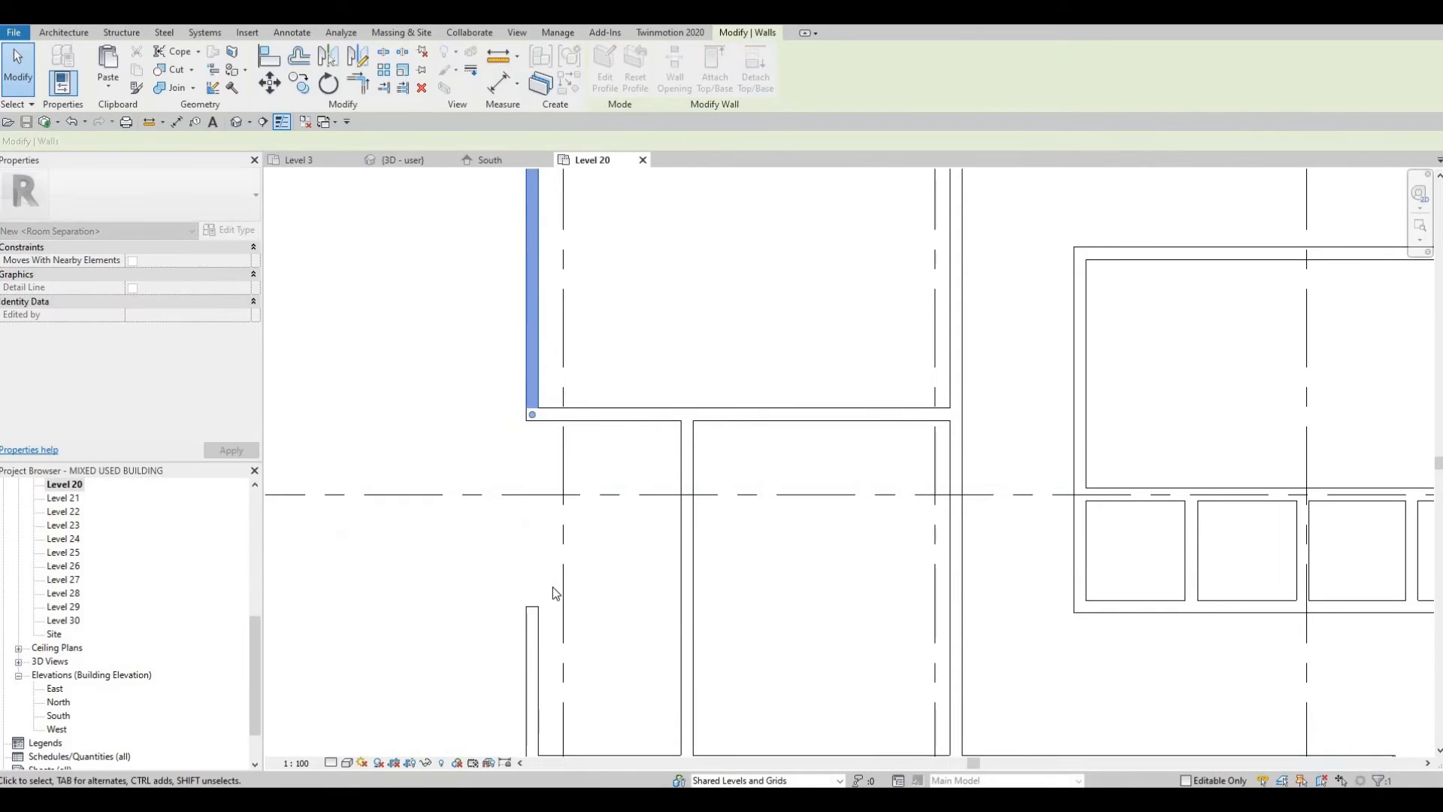
middle_click_drag(532, 638, 561, 538)
left_click(561, 516)
left_click_drag(561, 516, 651, 661)
middle_click_drag(588, 584, 567, 508)
key("Escape")
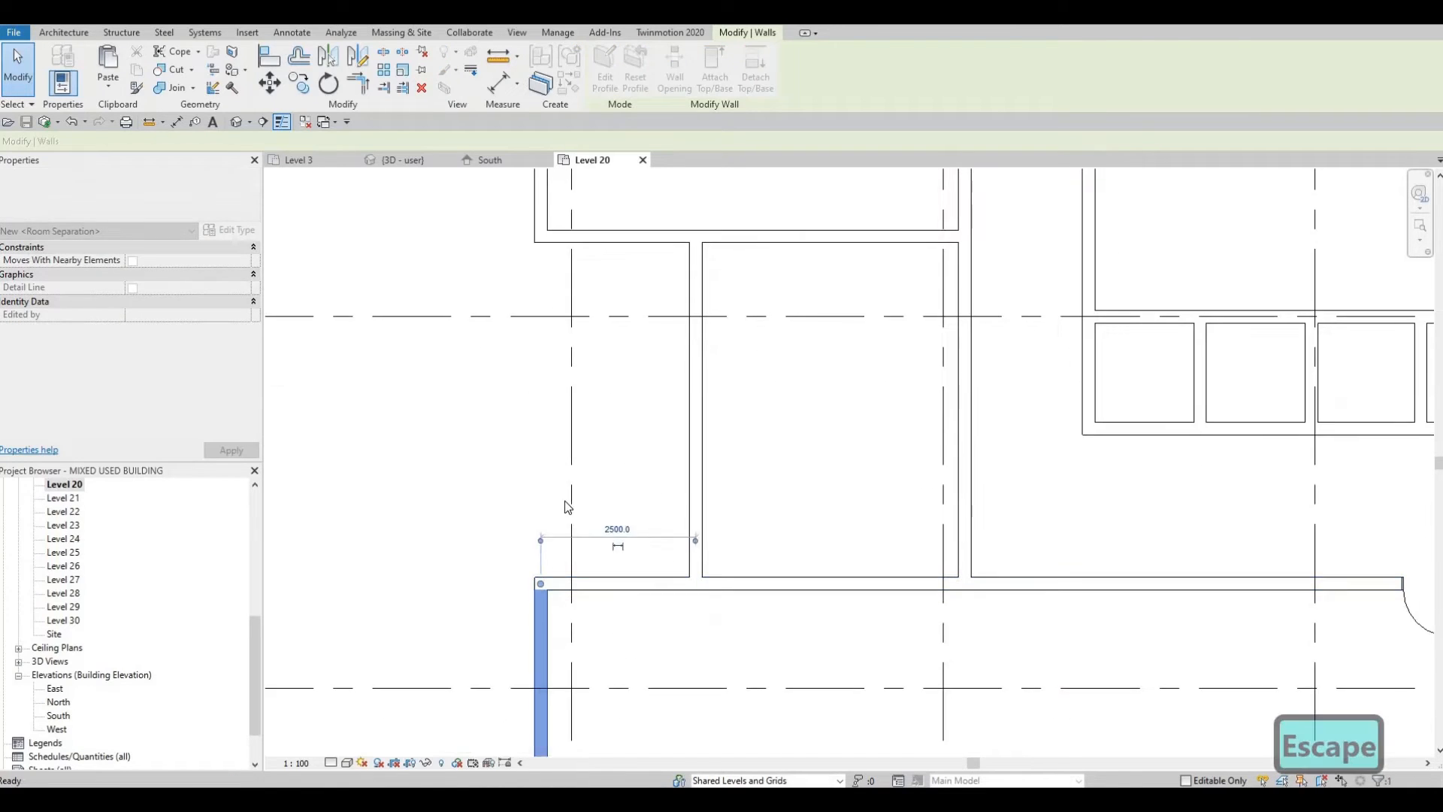
Step: Examine the recessed left side and the overall Level 20 wall layout
scroll(662, 494, "down", 1)
middle_click_drag(662, 493, 569, 455)
scroll(588, 487, "up", 1)
scroll(714, 491, "down", 1)
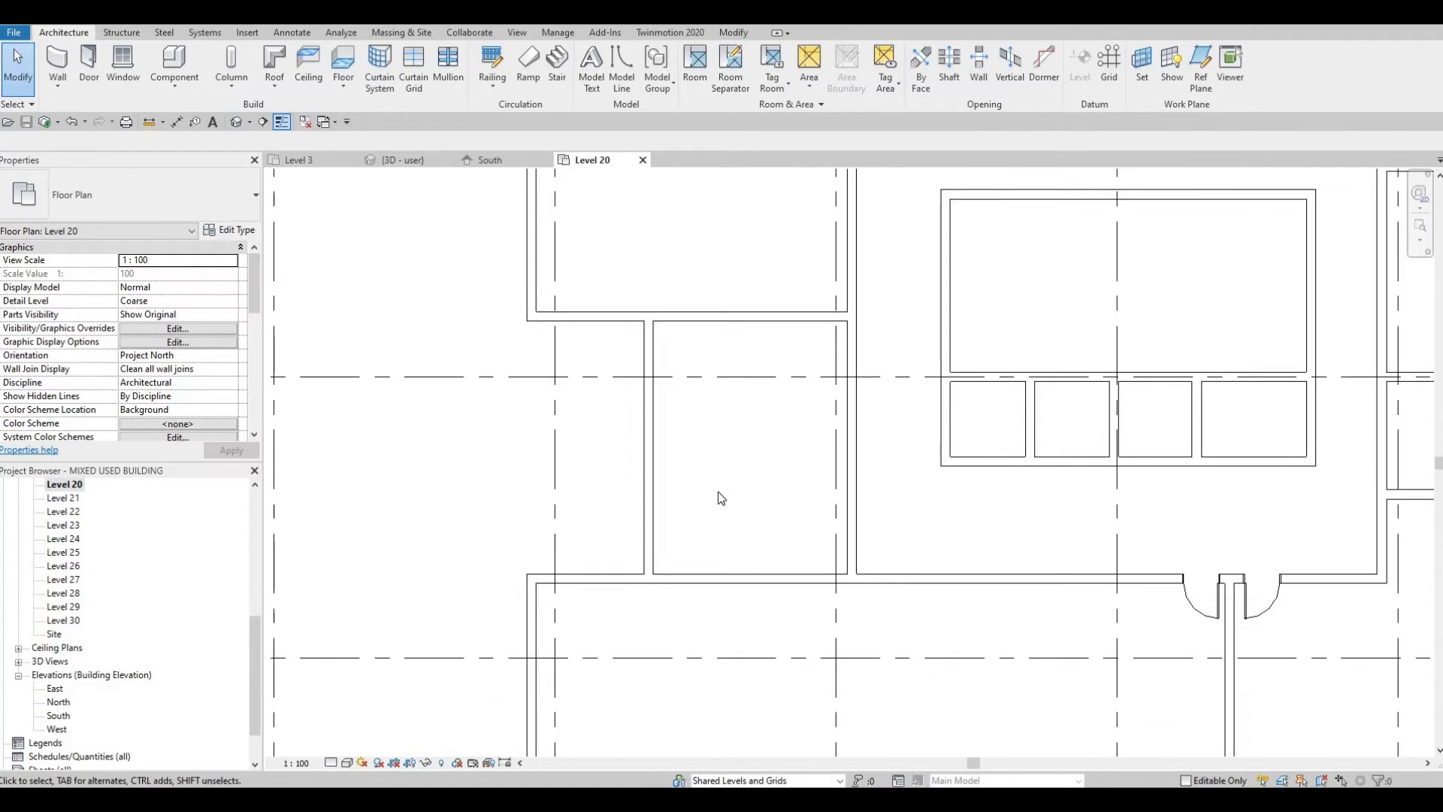
scroll(699, 484, "up", 1)
middle_click_drag(666, 416, 669, 398)
scroll(647, 436, "down", 1)
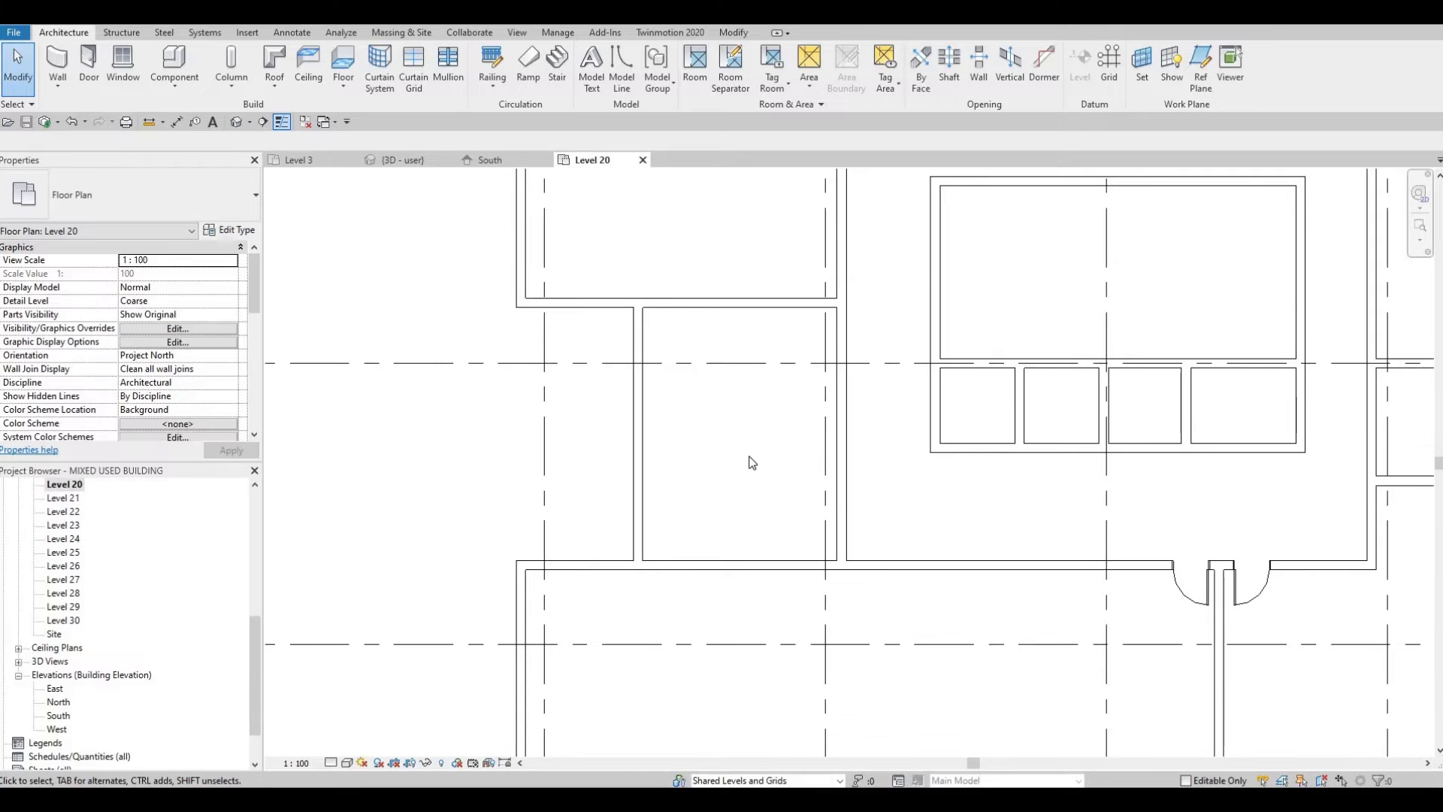
scroll(634, 470, "down", 4)
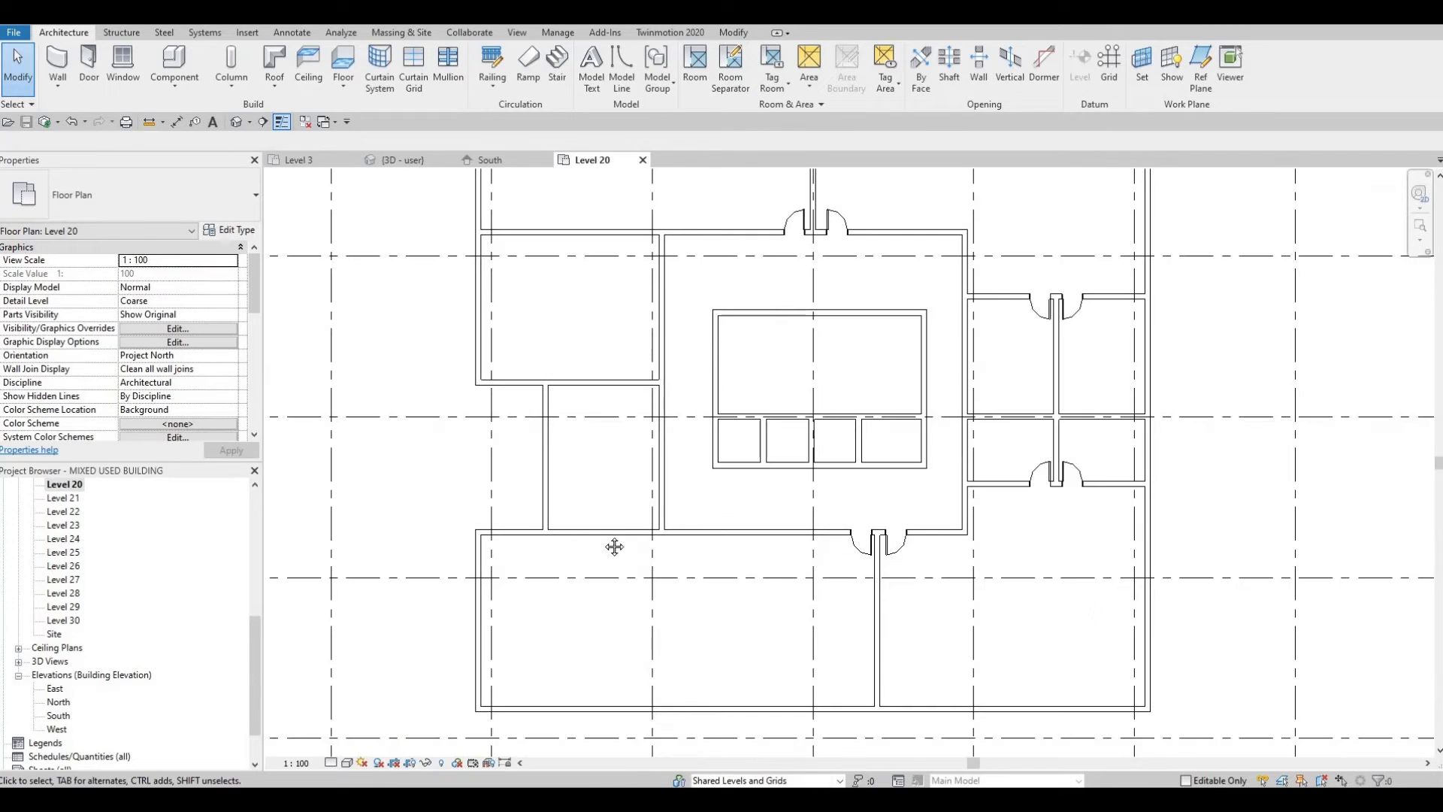
middle_click_drag(609, 548, 605, 593)
scroll(605, 593, "down", 2)
middle_click_drag(656, 529, 731, 489)
middle_click_drag(618, 489, 601, 520)
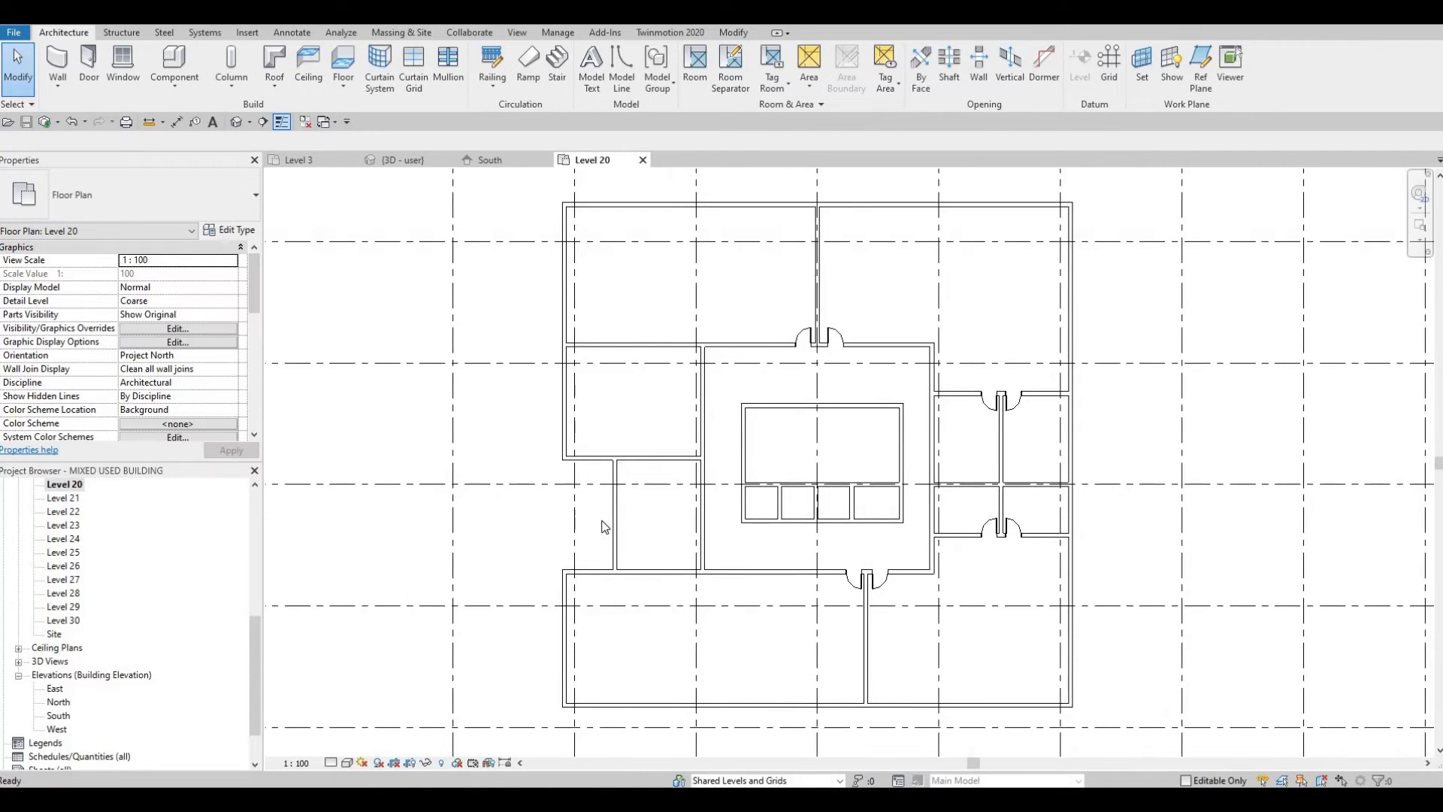
Step: Place two 750 x 2000mm doors in the corridor's left wall into the recessed room, one 600 mm below the upper partition and one near the lower corner
scroll(699, 499, "up", 4)
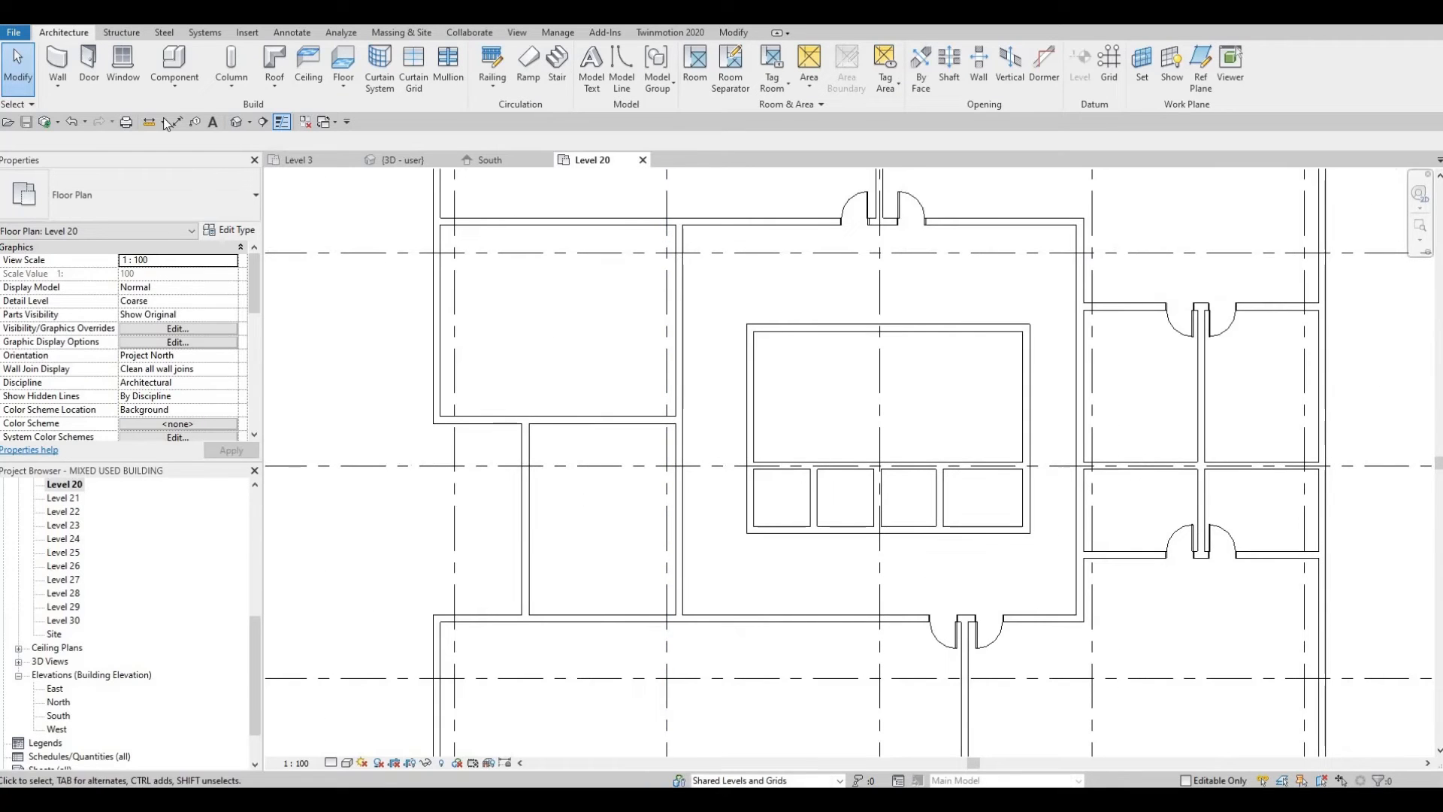
key("d")
key("r")
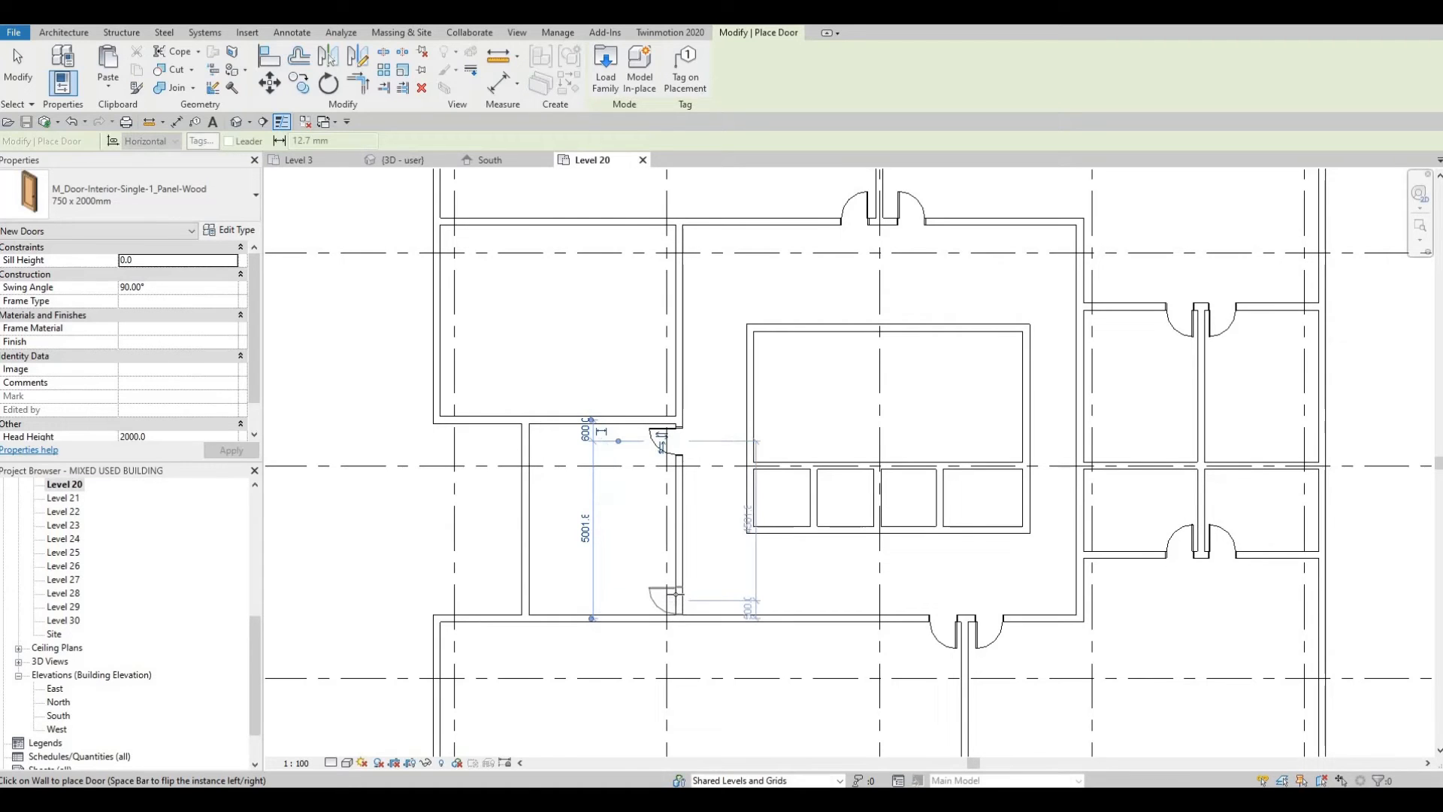
key("Escape")
key("Escape")
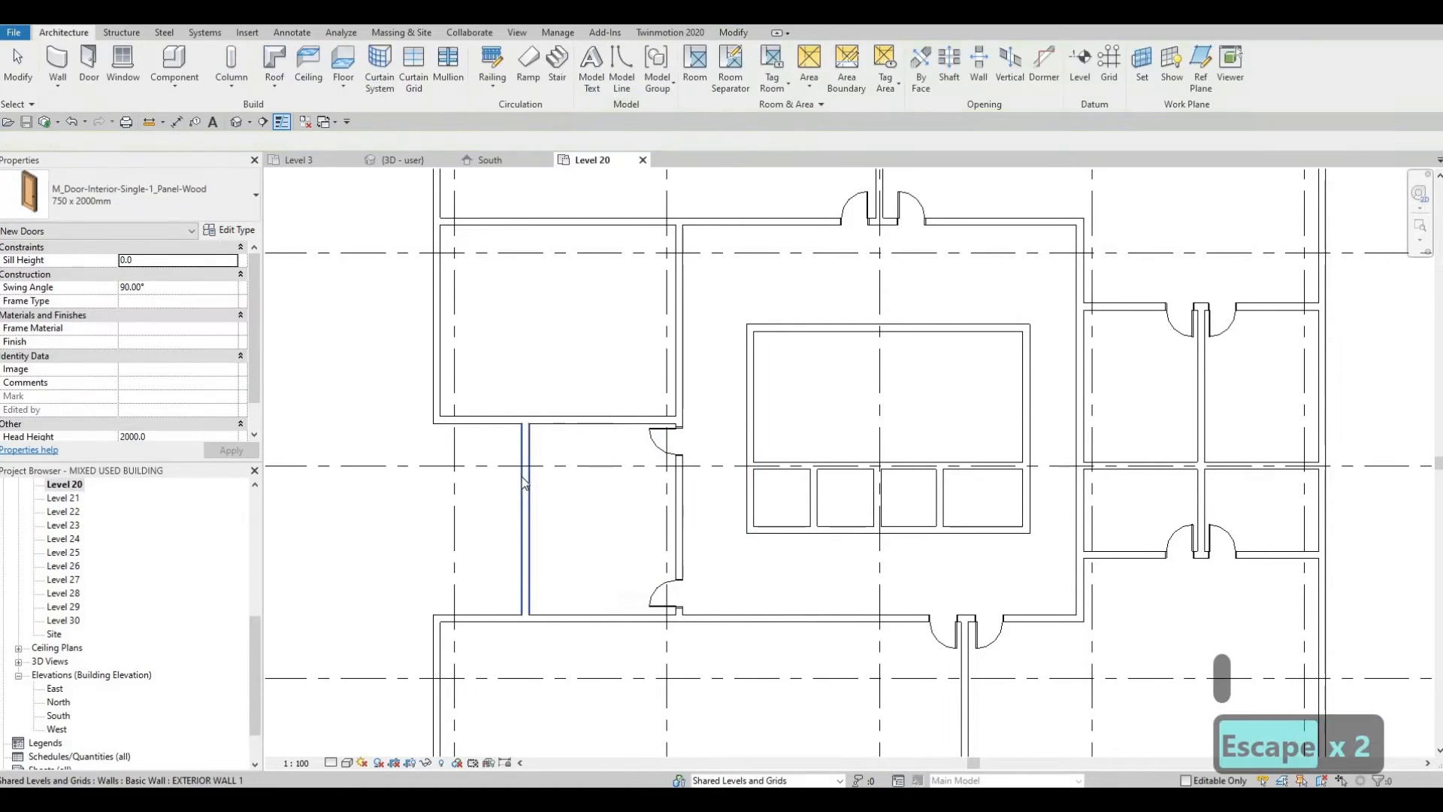
Step: Draw a horizontal INTERIOR WALL 1 partition between the two new doors, from the corridor's left wall to the recessed exterior wall, aligned with the core's lower wall
left_click(524, 483)
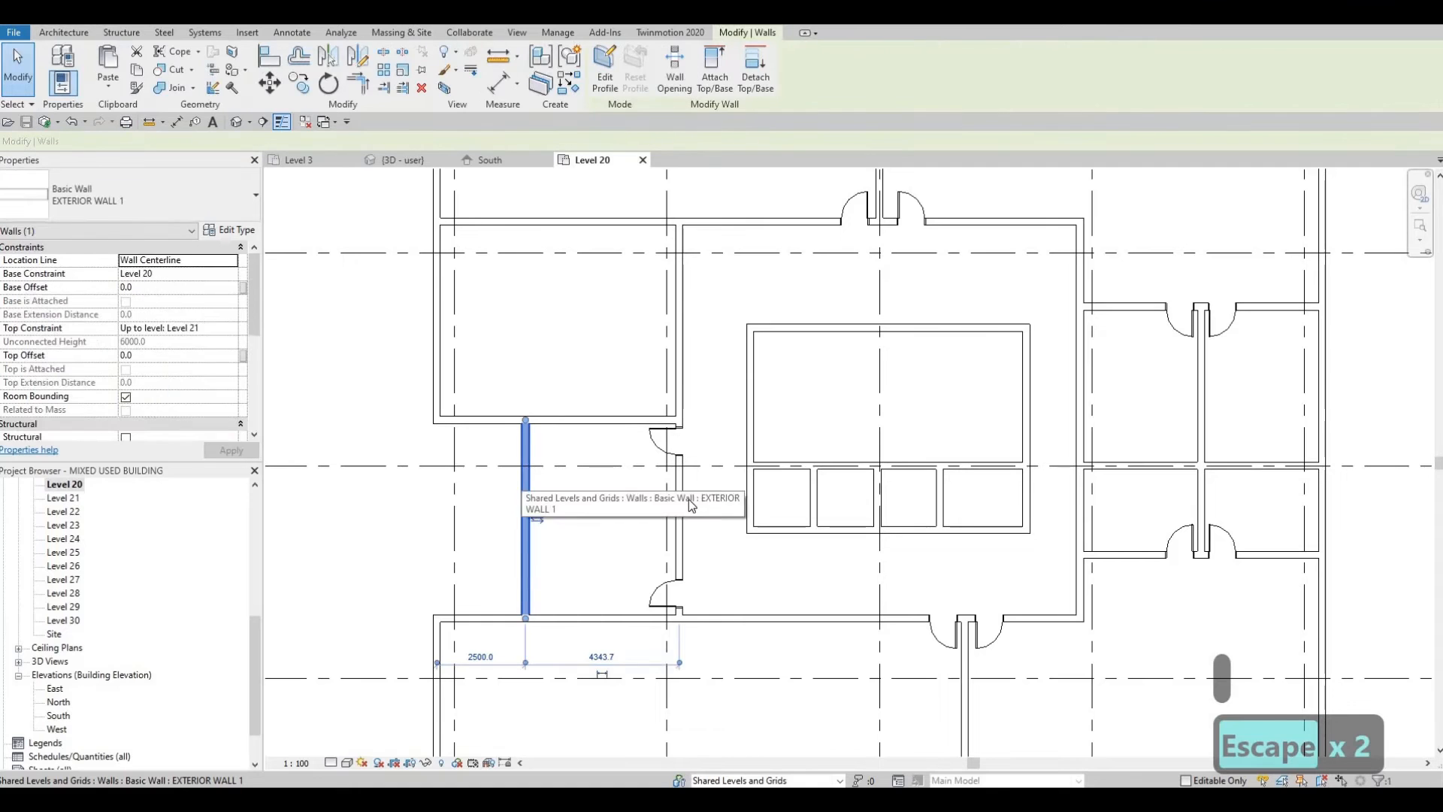
key("Escape")
left_click(684, 502)
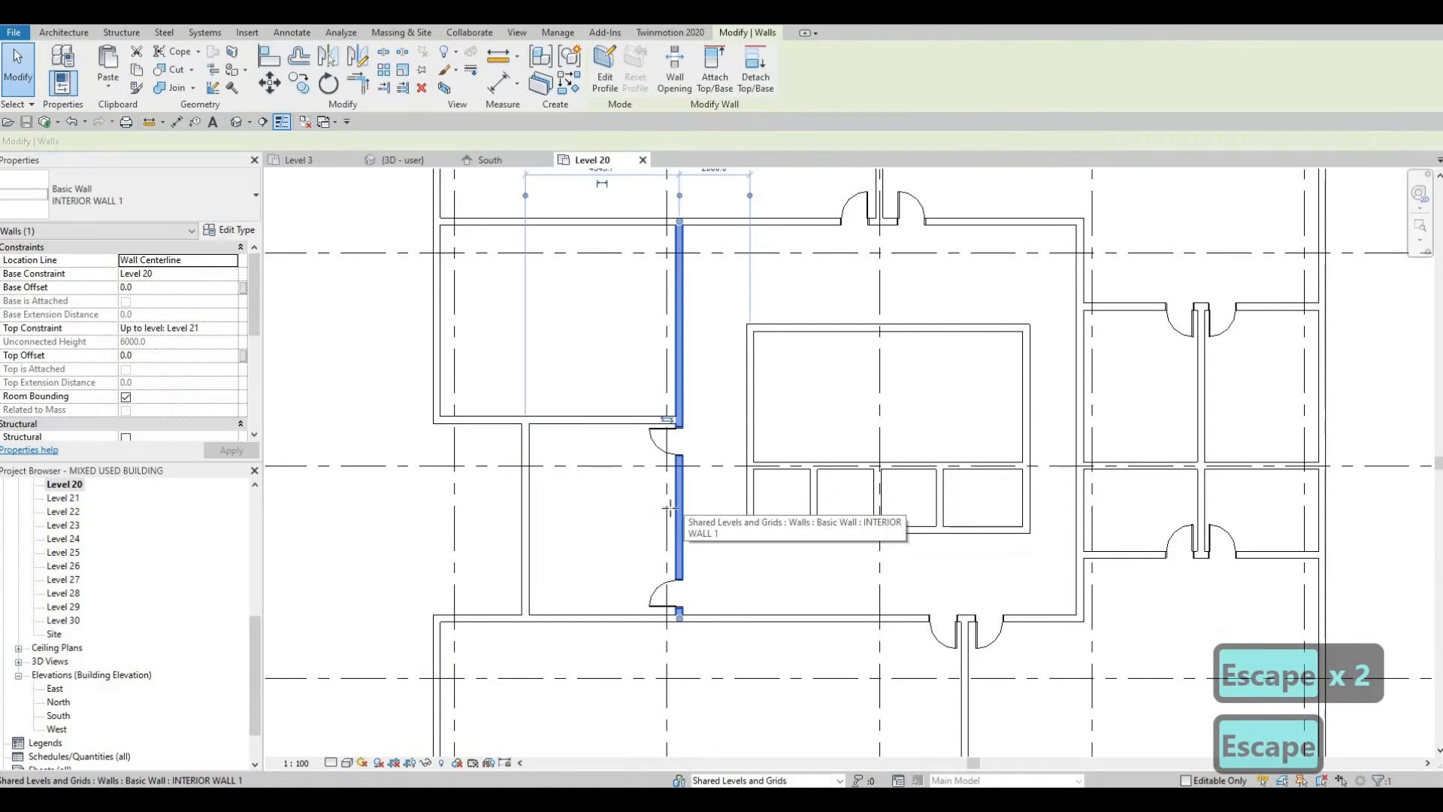
key("c")
key("s")
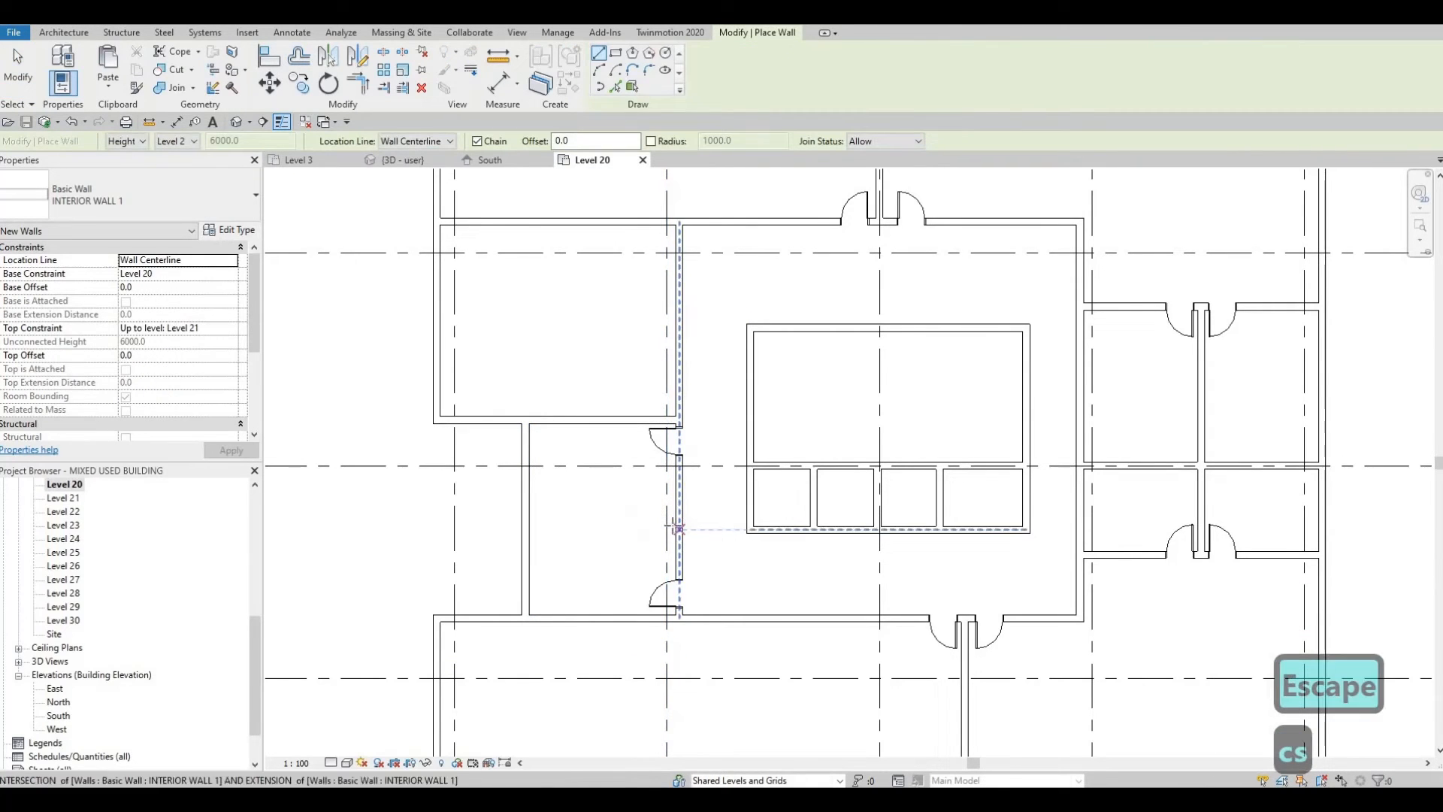
left_click(679, 529)
left_click(524, 529)
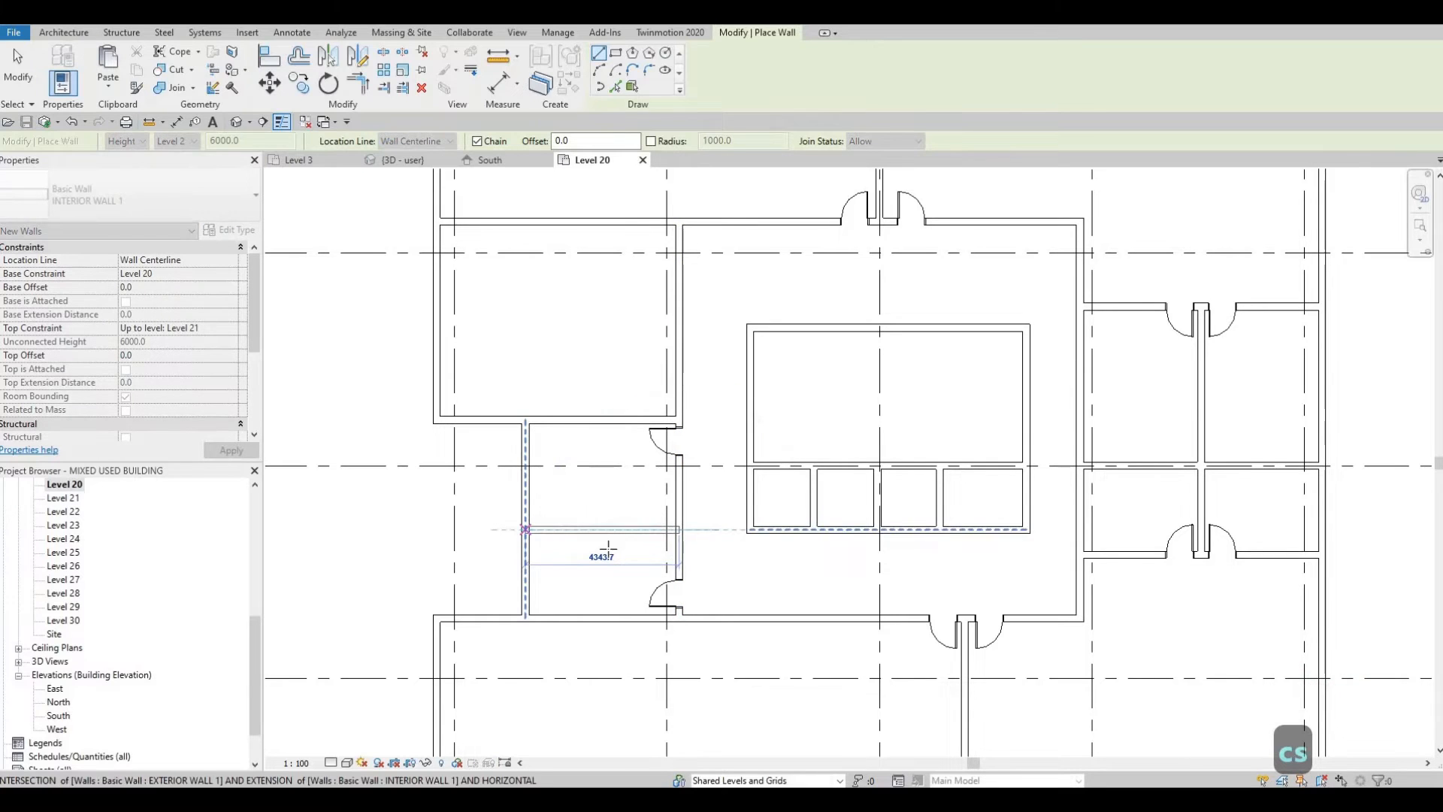
key("Escape")
key("Escape")
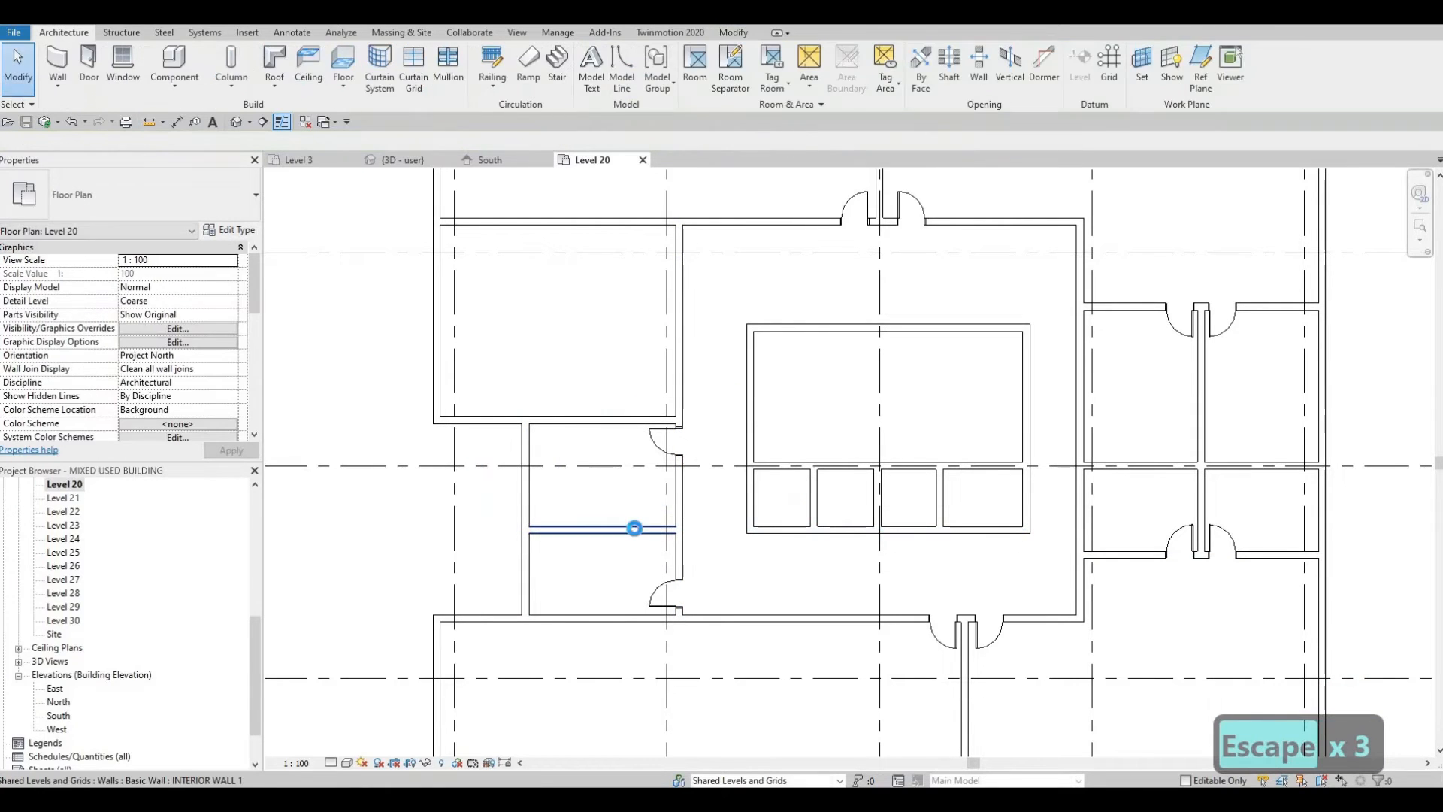
Step: Nudge the partition between the two left doors upward by two increments
left_click(635, 529)
key("Up")
key("Up")
key("Escape")
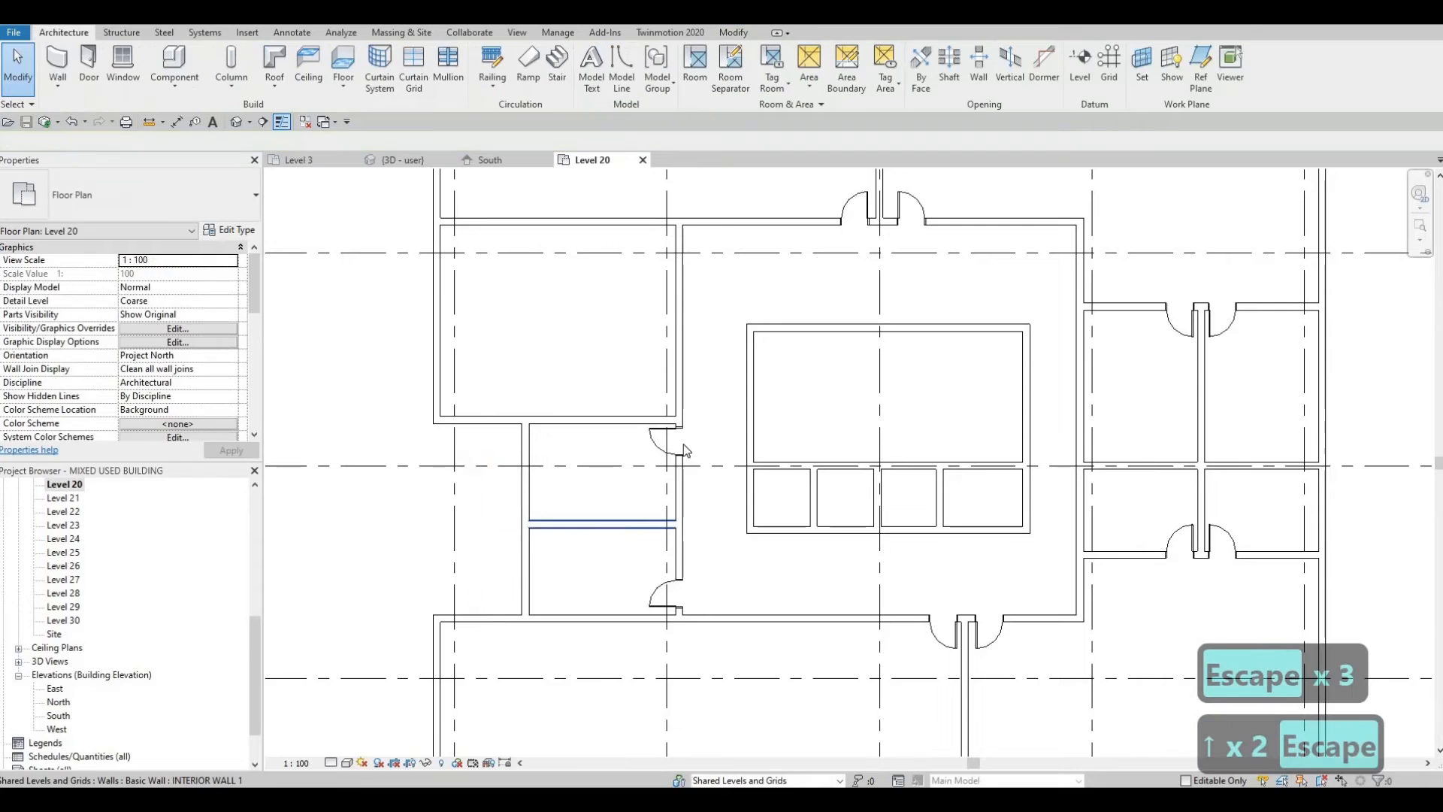
key("Escape")
key("Escape")
Step: Place a matching 750 x 2000mm door in the corridor's left wall, about 700 mm below its upper wall, swinging into the upper-left room
left_click(665, 443)
key("c")
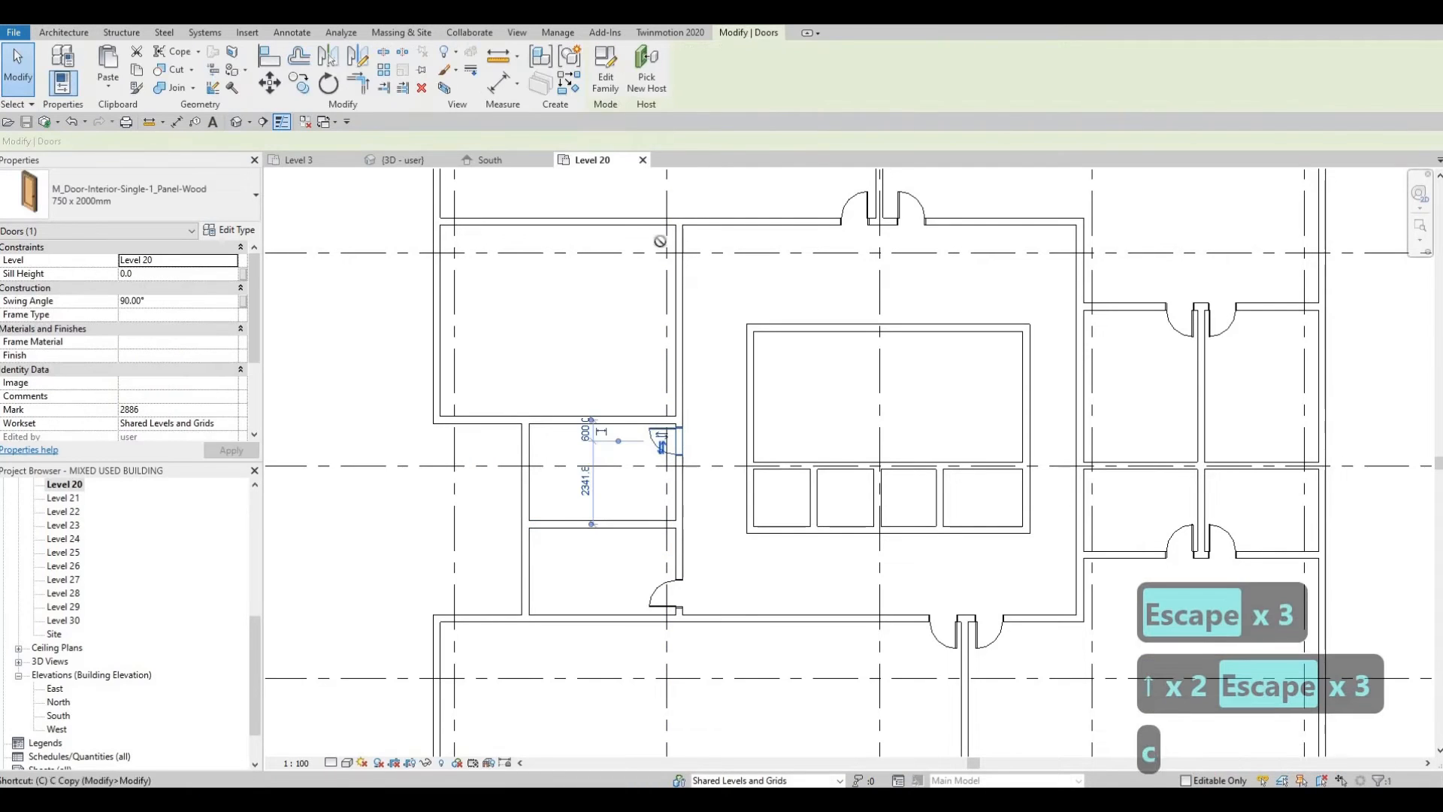
key("s")
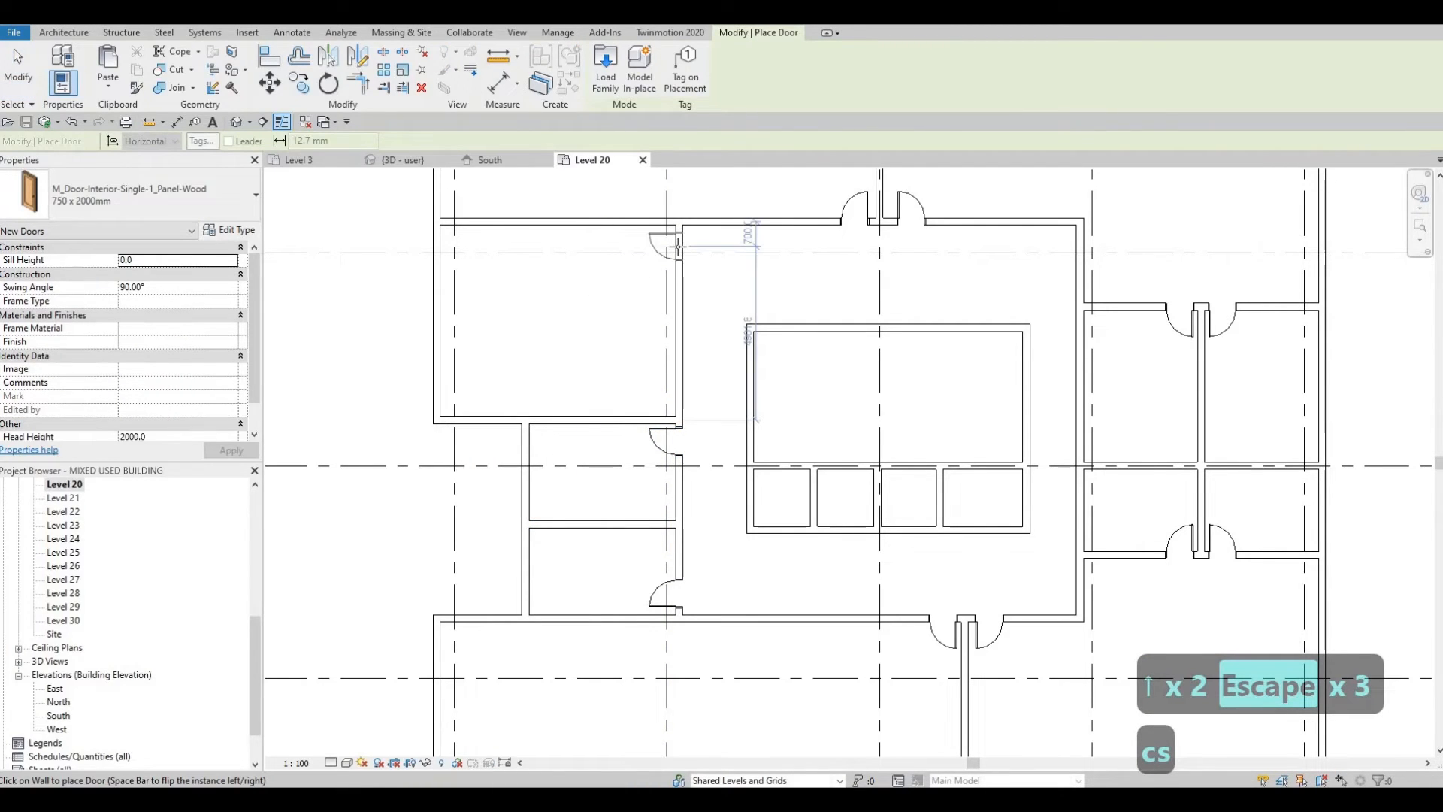
key("Escape")
key("Escape")
scroll(809, 517, "down", 3)
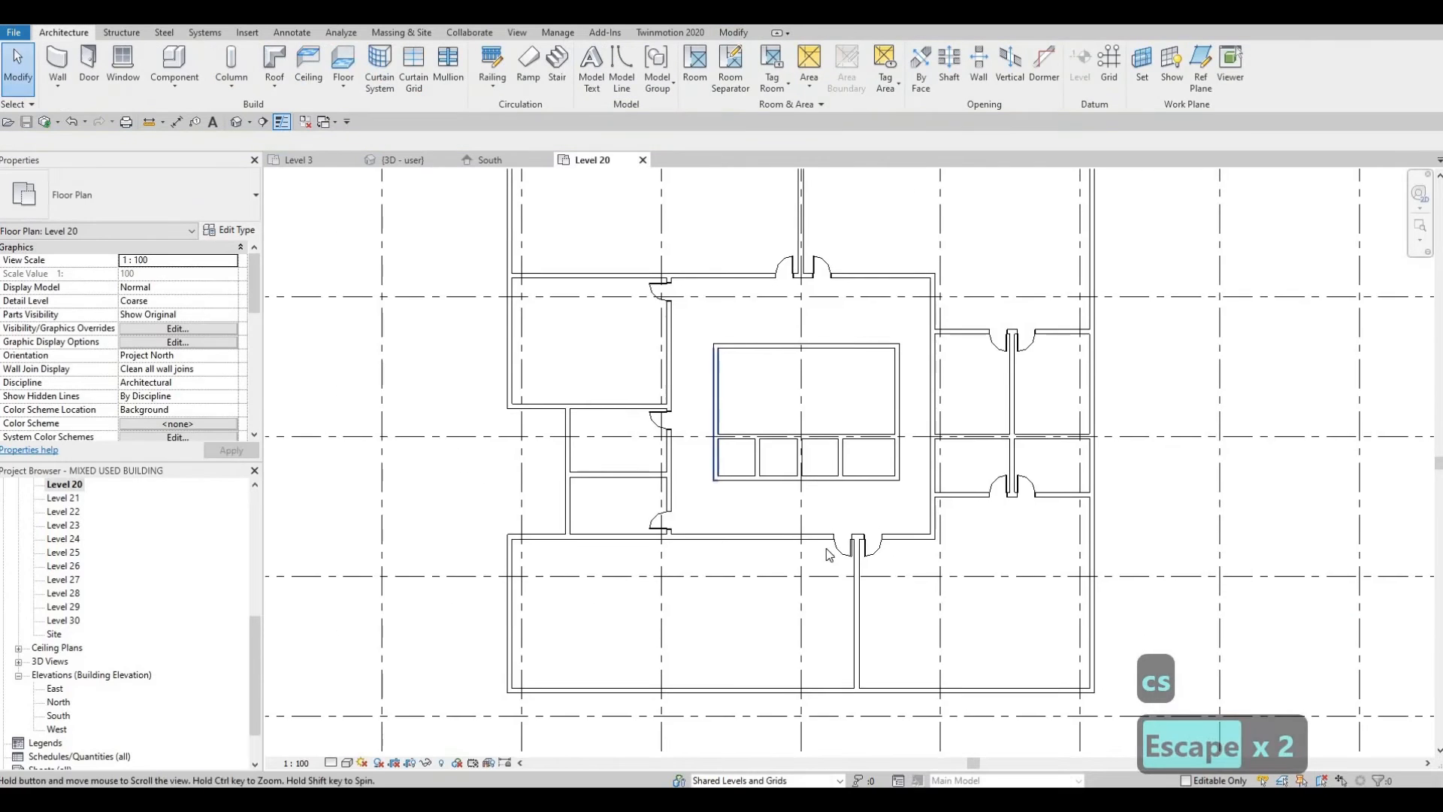
Step: Place tagged rooms in the two large spaces above the corridor and the three spaces along the left side
middle_click_drag(834, 474, 625, 662)
middle_click_drag(773, 382, 780, 356)
scroll(767, 331, "up", 2)
middle_click_drag(874, 319, 931, 309)
key("Escape")
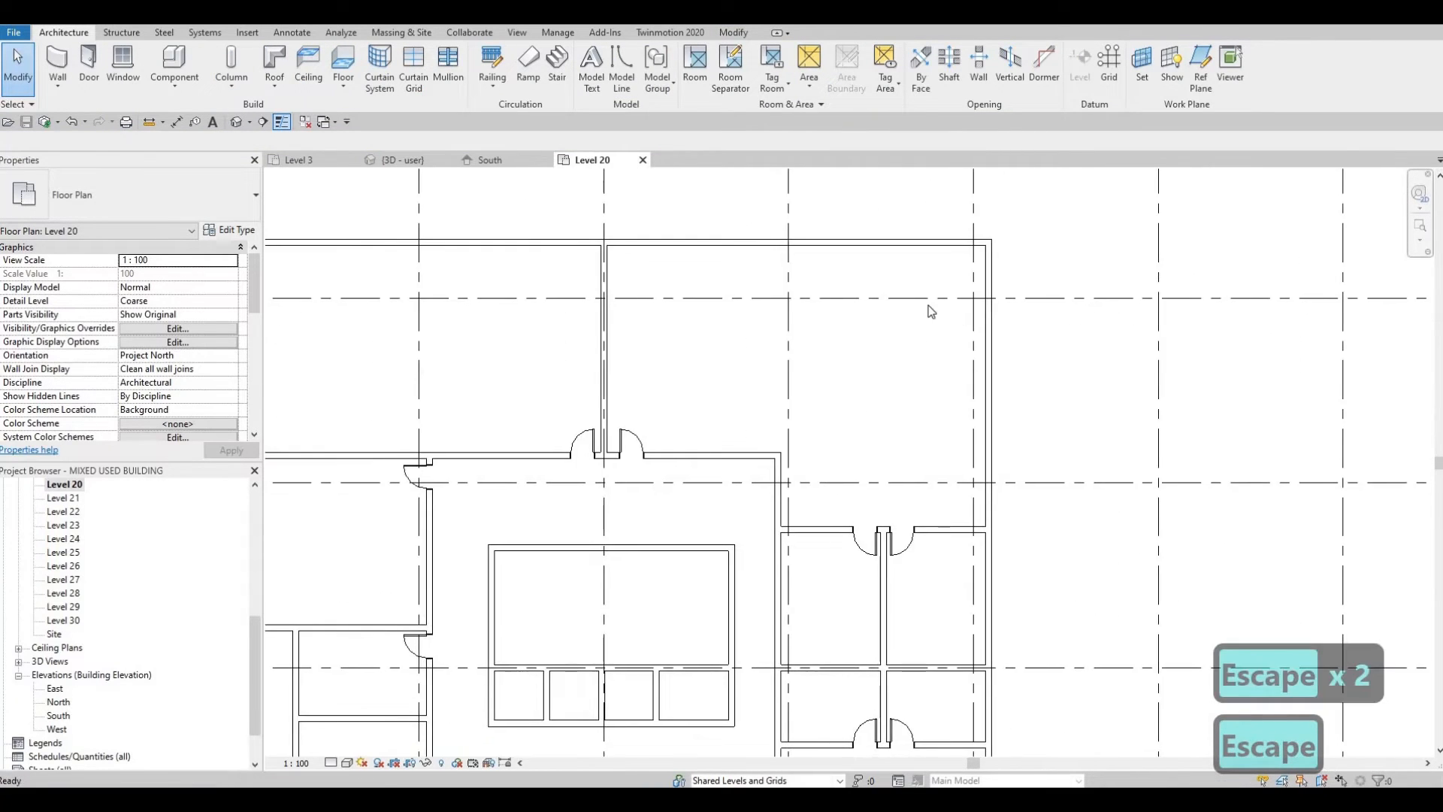
middle_click_drag(874, 390, 1022, 333)
scroll(1023, 333, "down", 2)
middle_click_drag(612, 227, 547, 247)
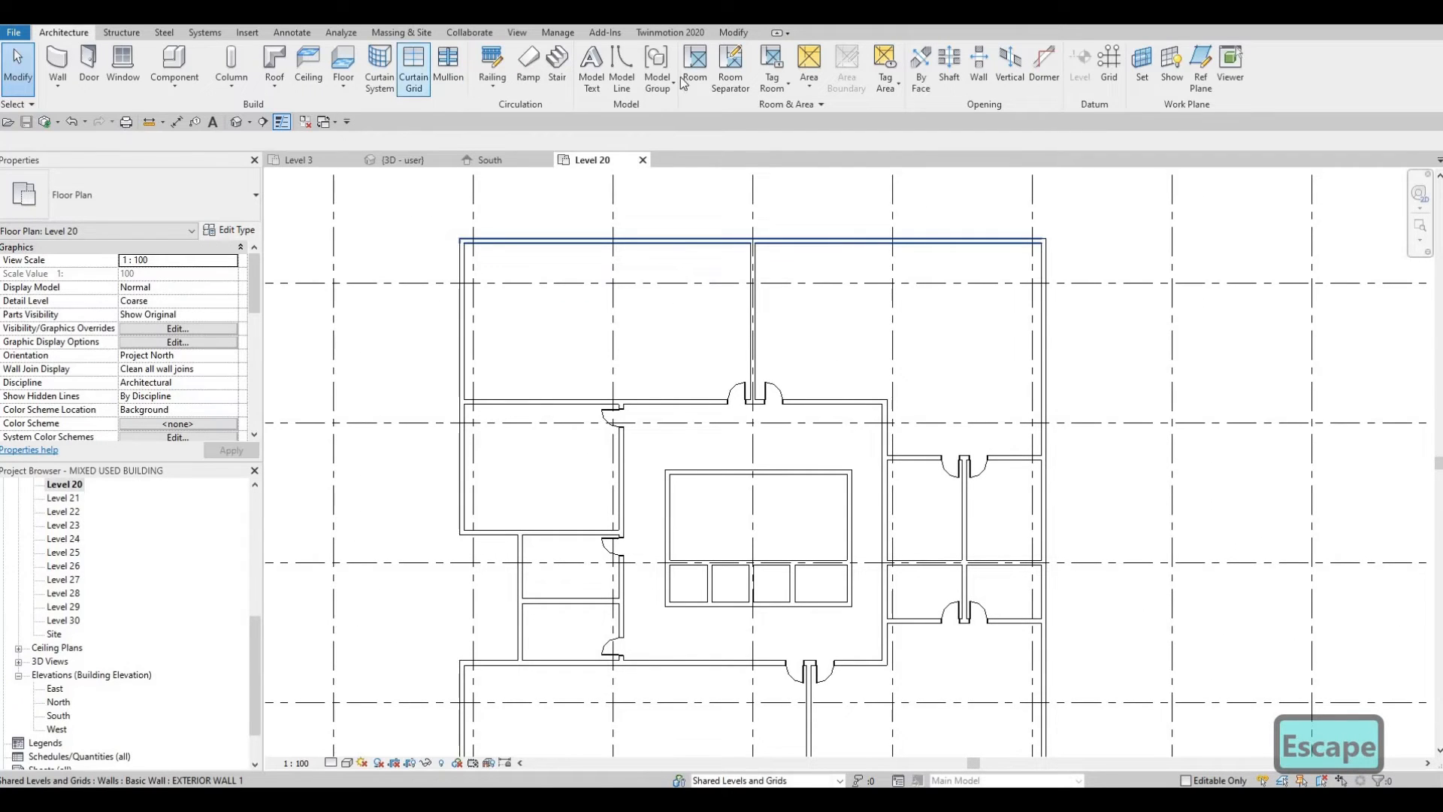
left_click(694, 60)
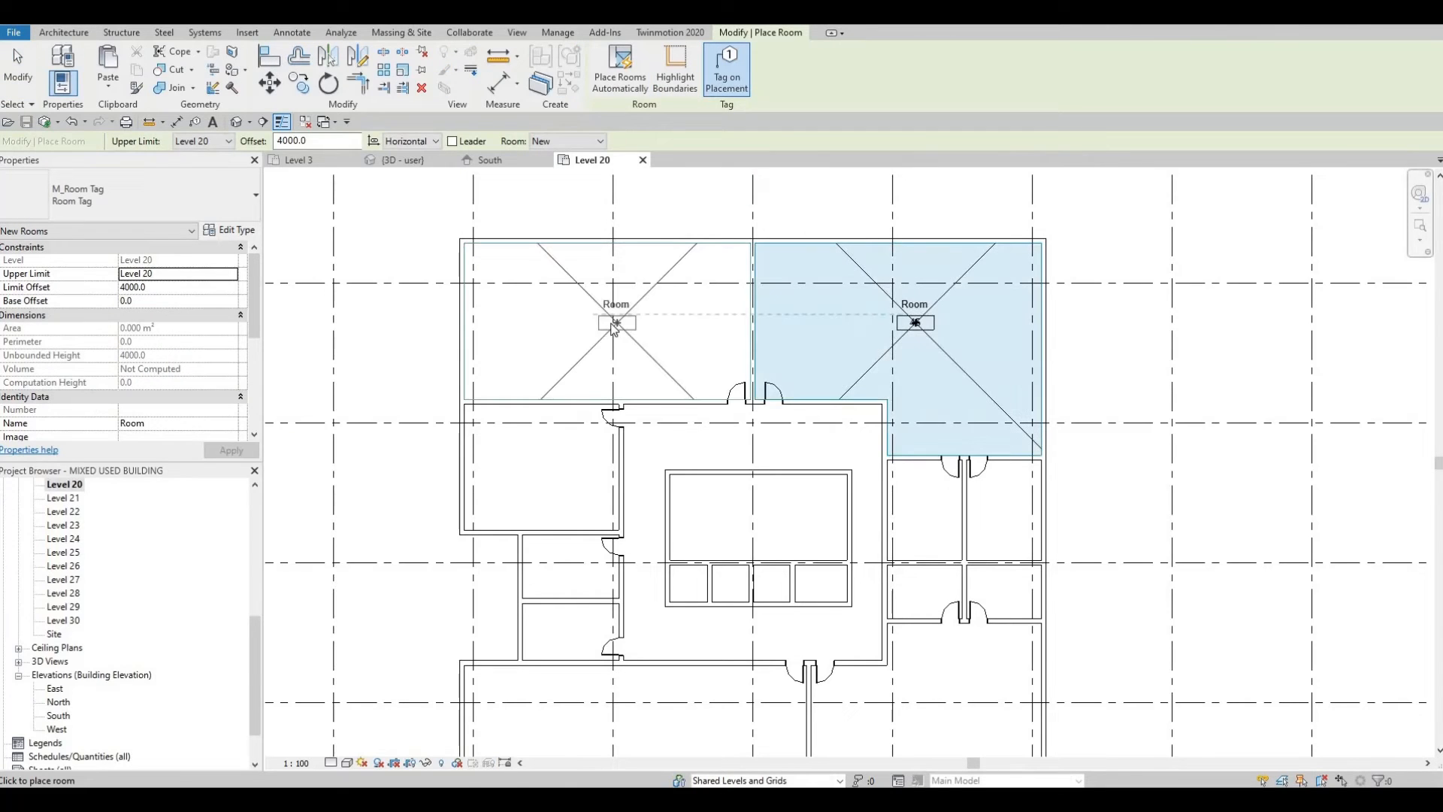
left_click(546, 469)
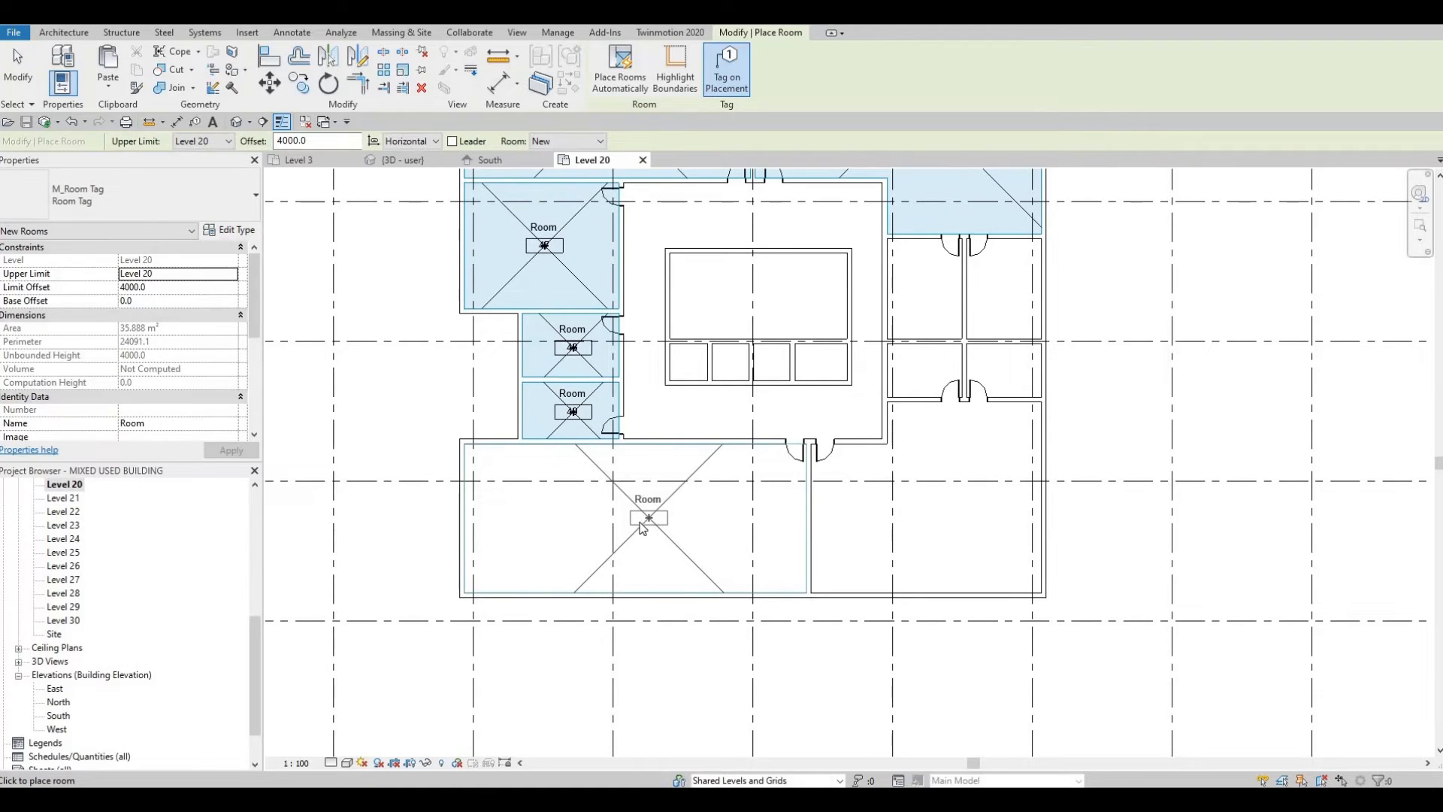
Step: Place tagged rooms in the two large spaces below the corridor and the four small spaces on the right side
left_click(638, 522)
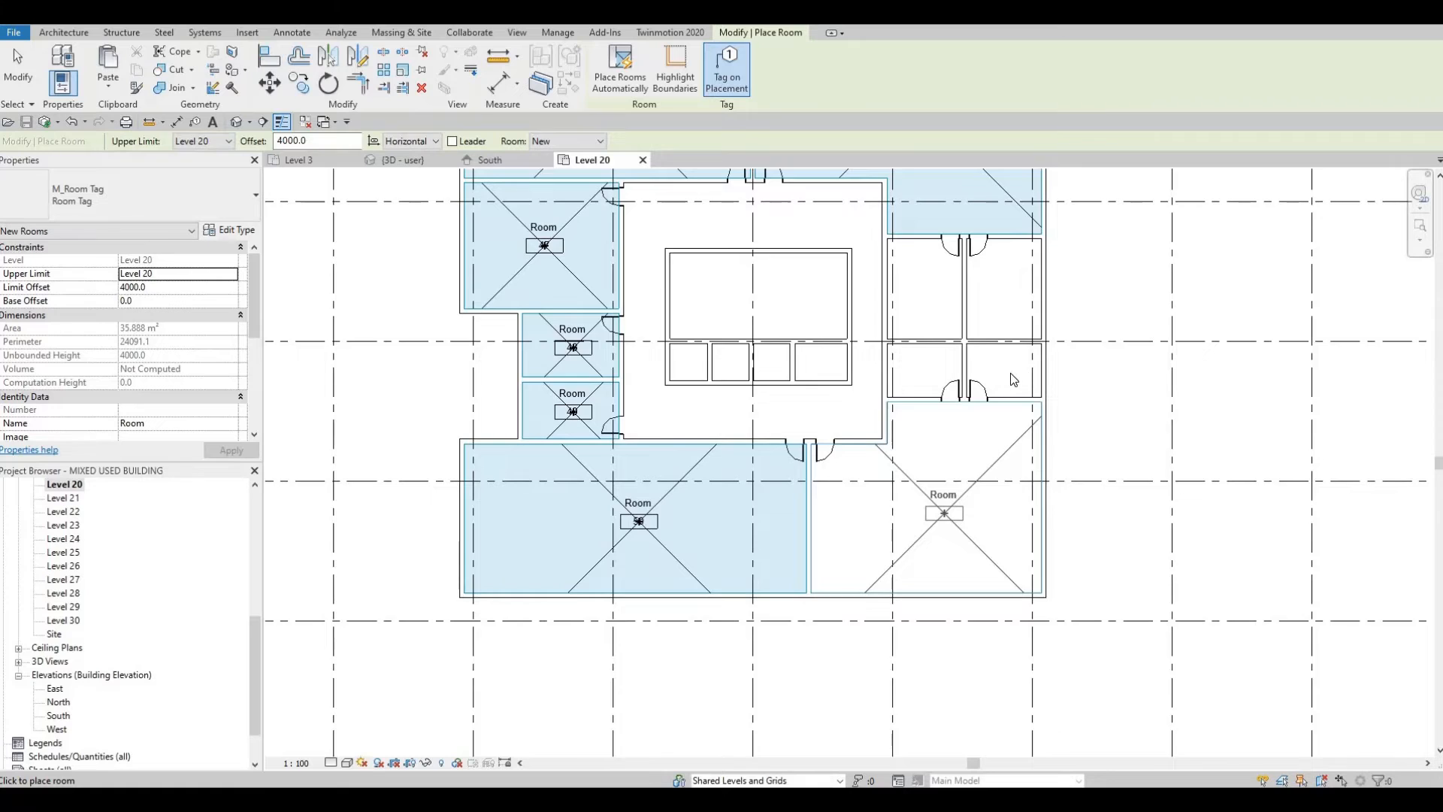
scroll(1013, 380, "up", 2)
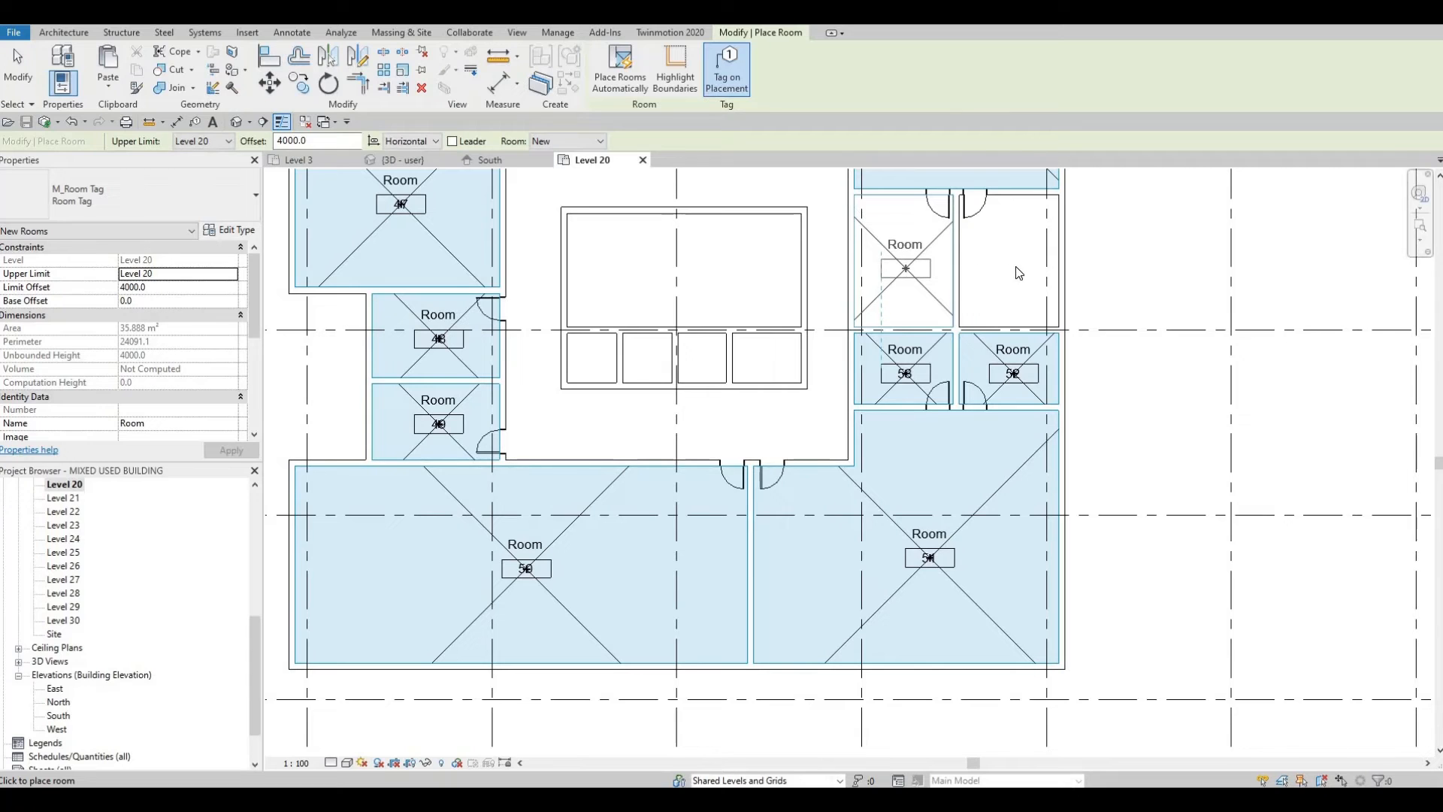
middle_click_drag(863, 475, 792, 474)
key("Escape")
key("Escape")
key("Escape")
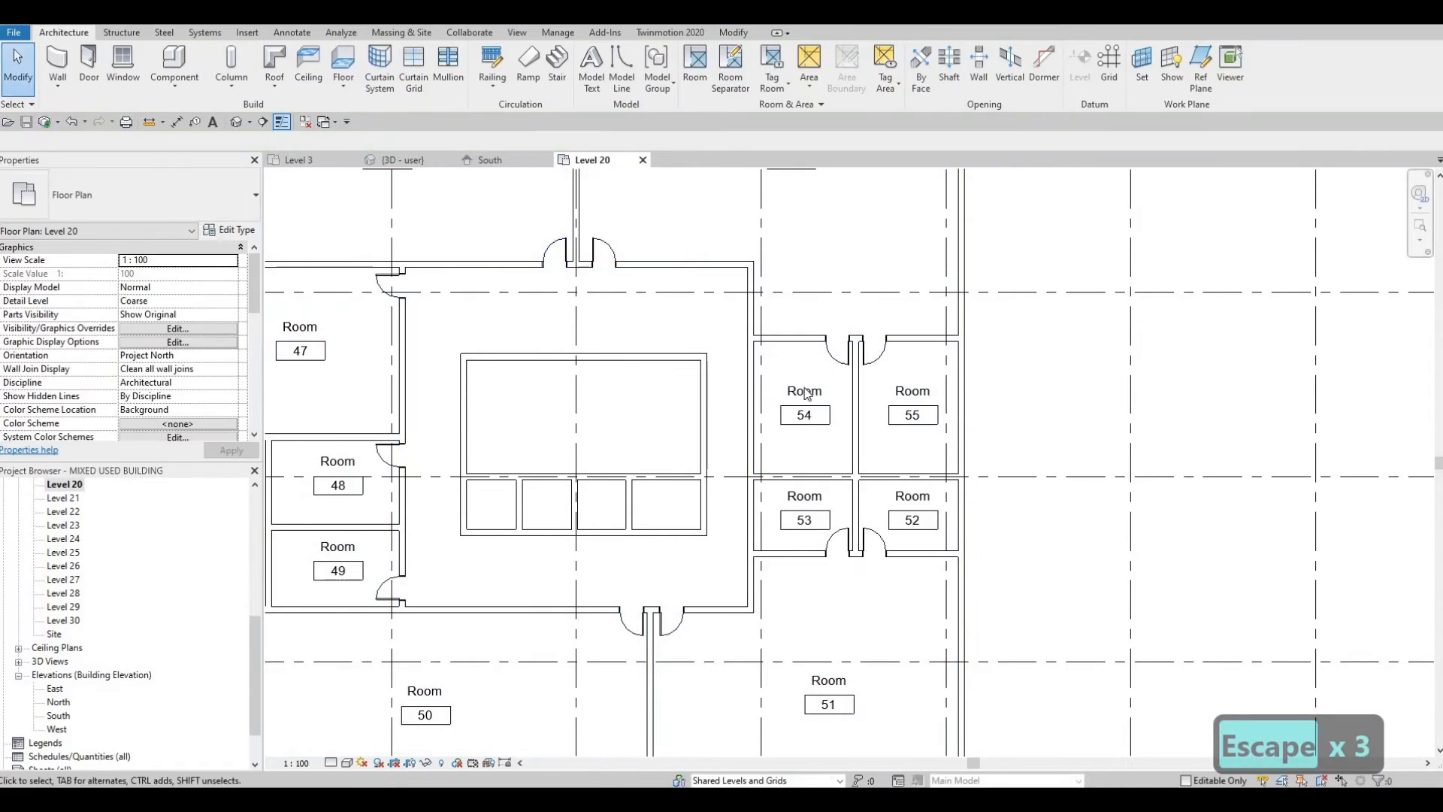
key("Escape")
Step: Rename the large upper-right room, number 45, as SWIMMING POOL in capital letters
middle_click_drag(808, 393, 783, 403)
middle_click_drag(771, 200, 797, 375)
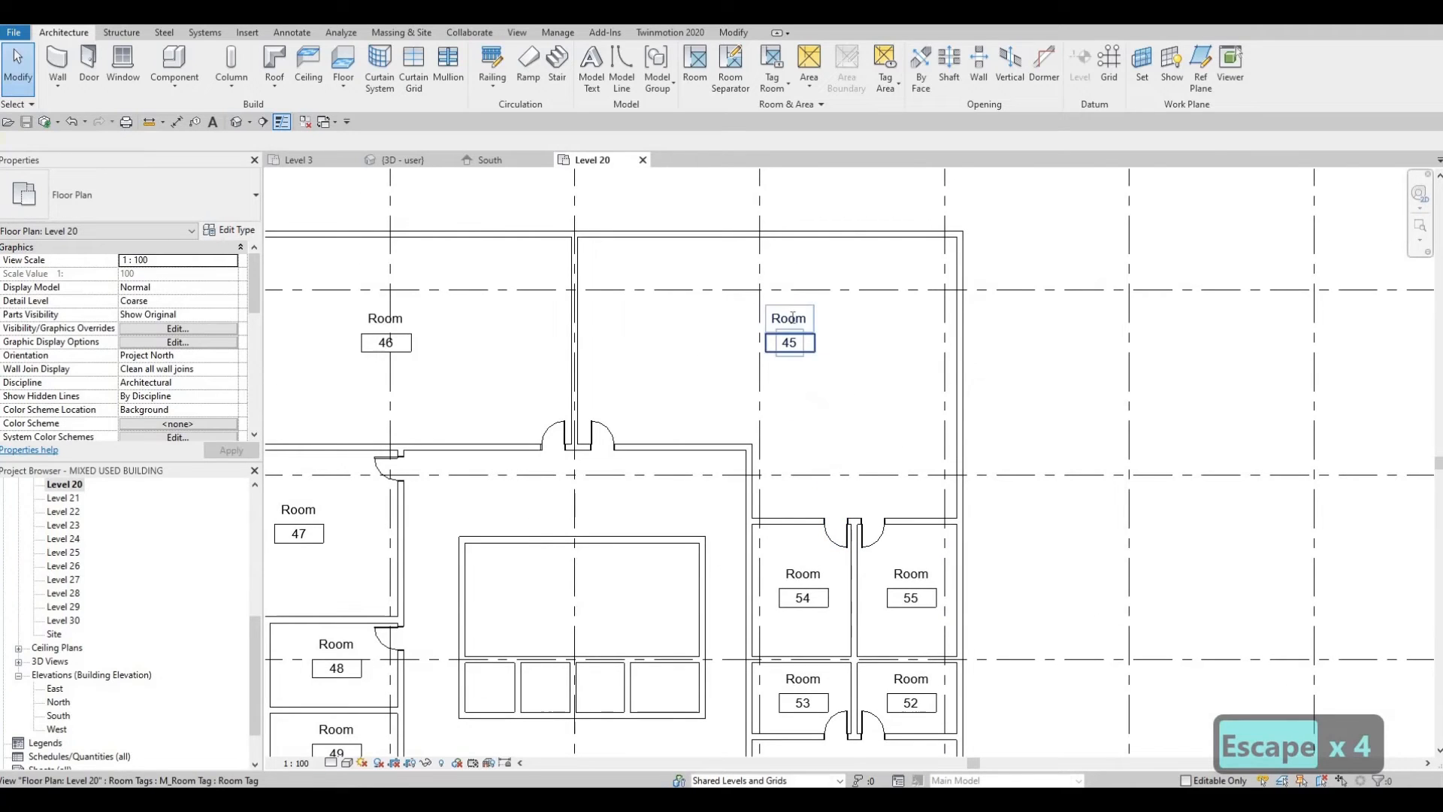
double_click(792, 318)
type("s")
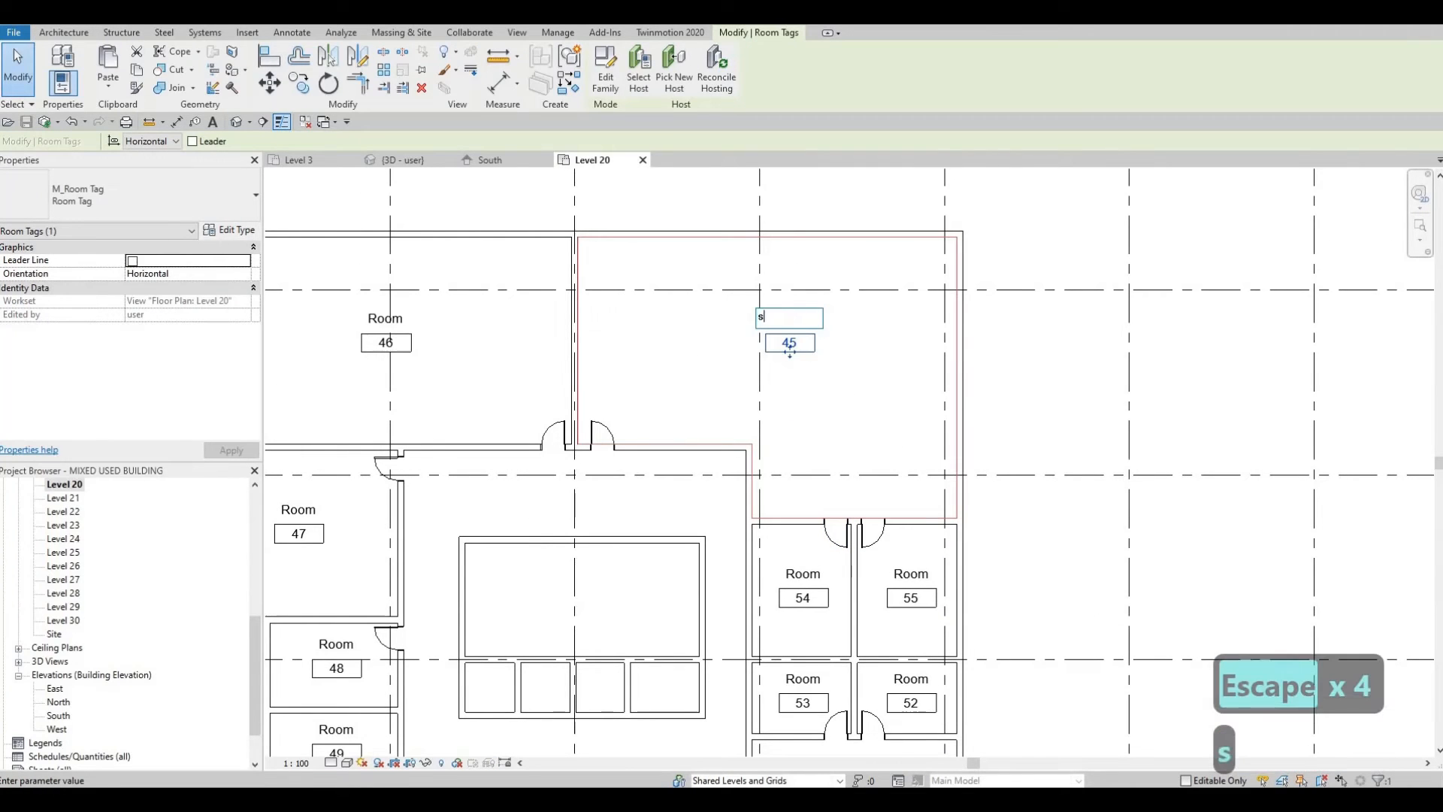
type("wimming op")
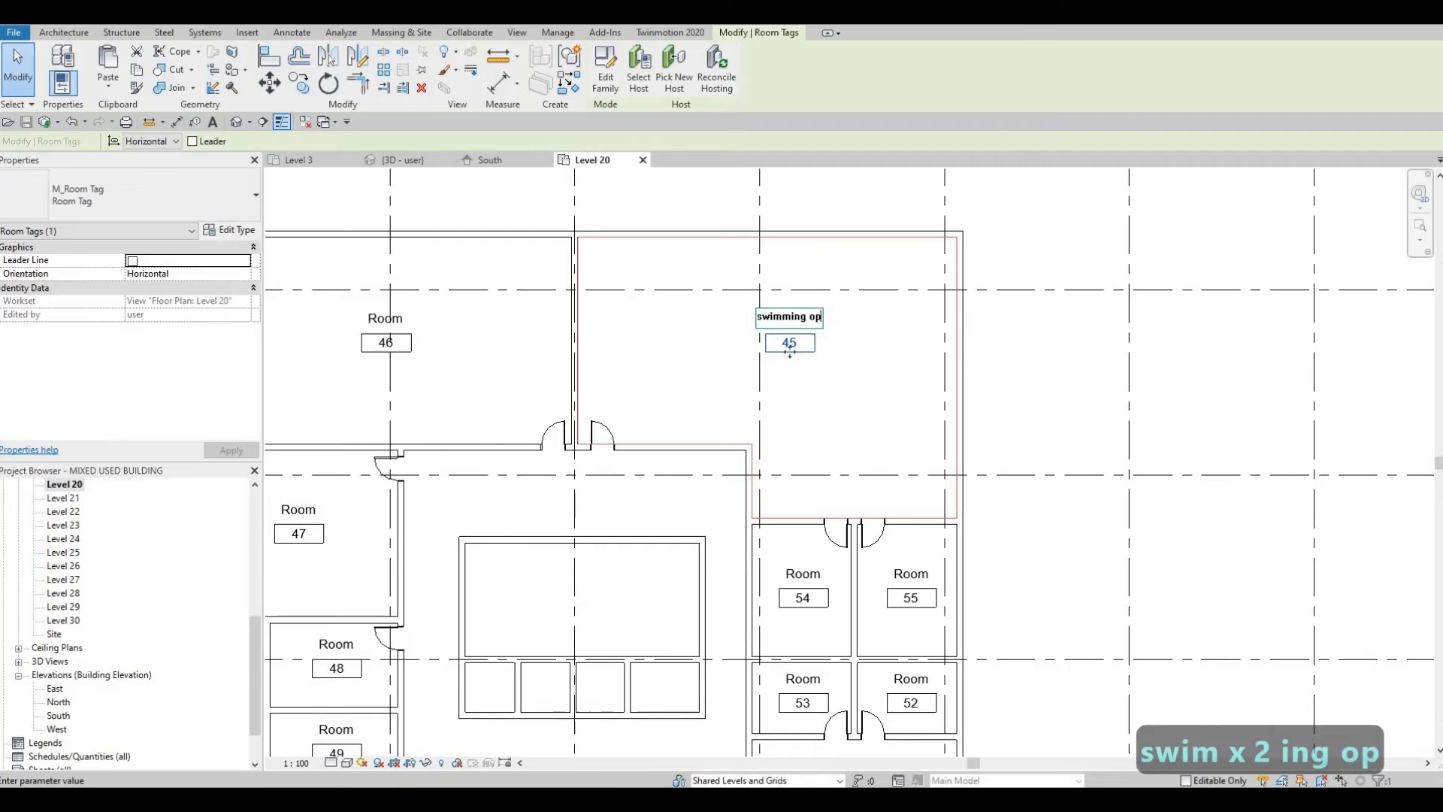
key("BackSpace")
key("BackSpace")
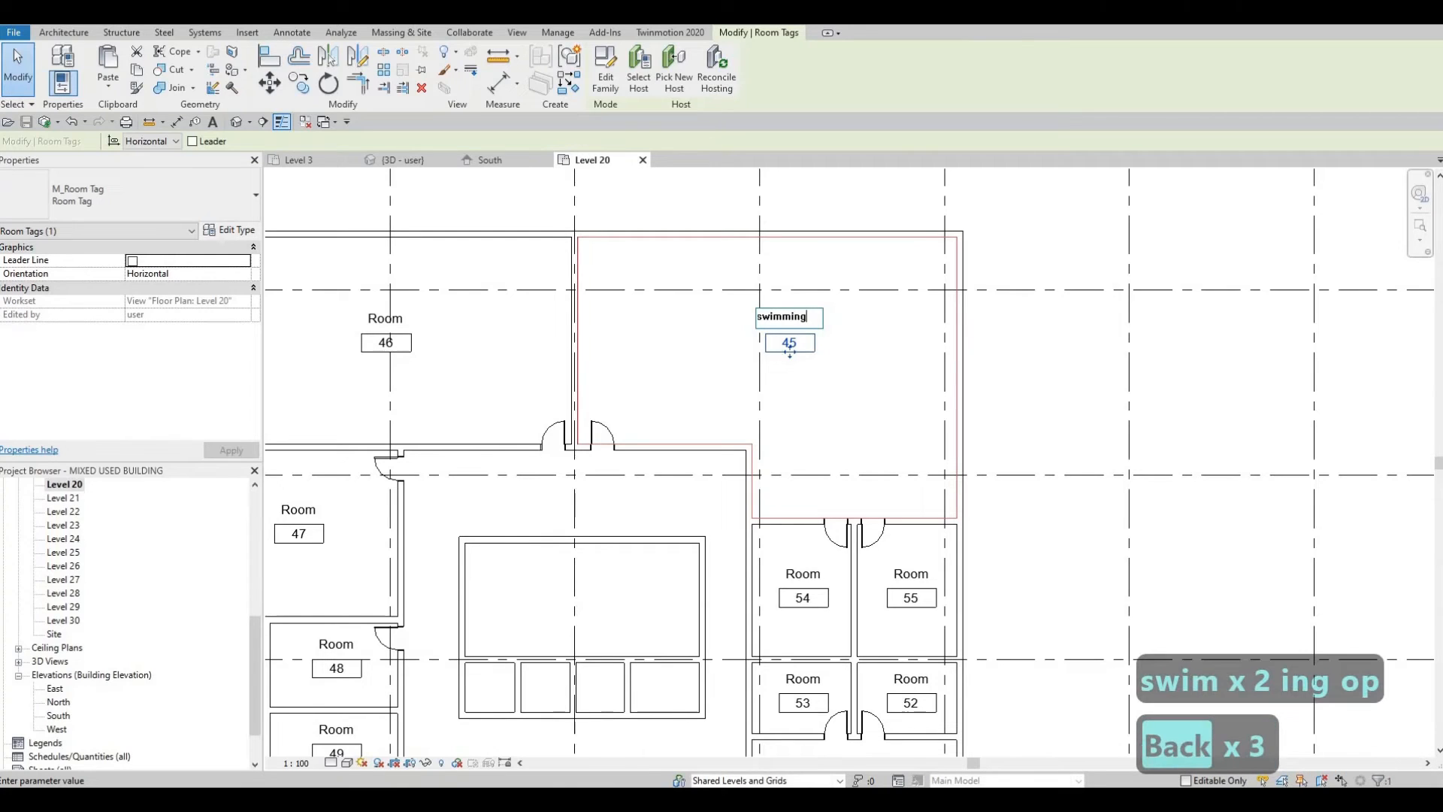
key("BackSpace")
key("BackSpace")
key("BackSpace")
key("BackSpace")
key("BackSpace")
key("BackSpace")
key("BackSpace")
key("BackSpace")
key("BackSpace")
key("BackSpace")
key("BackSpace")
key("BackSpace")
key("BackSpace")
key("BackSpace")
key("BackSpace")
key("BackSpace")
key("BackSpace")
key("BackSpace")
key("Caps_Lock")
type("SWIM")
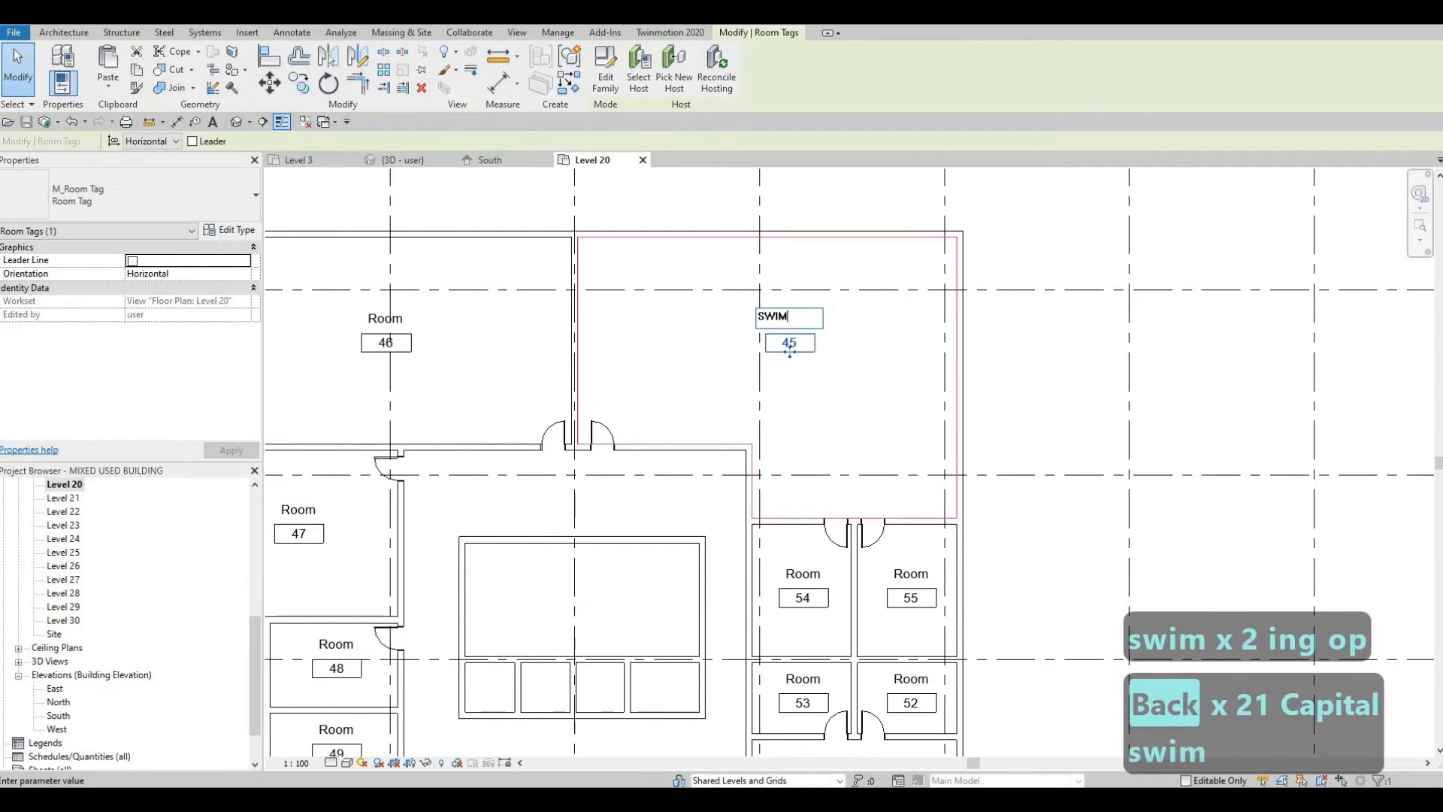
type("MING POOL")
key("Return")
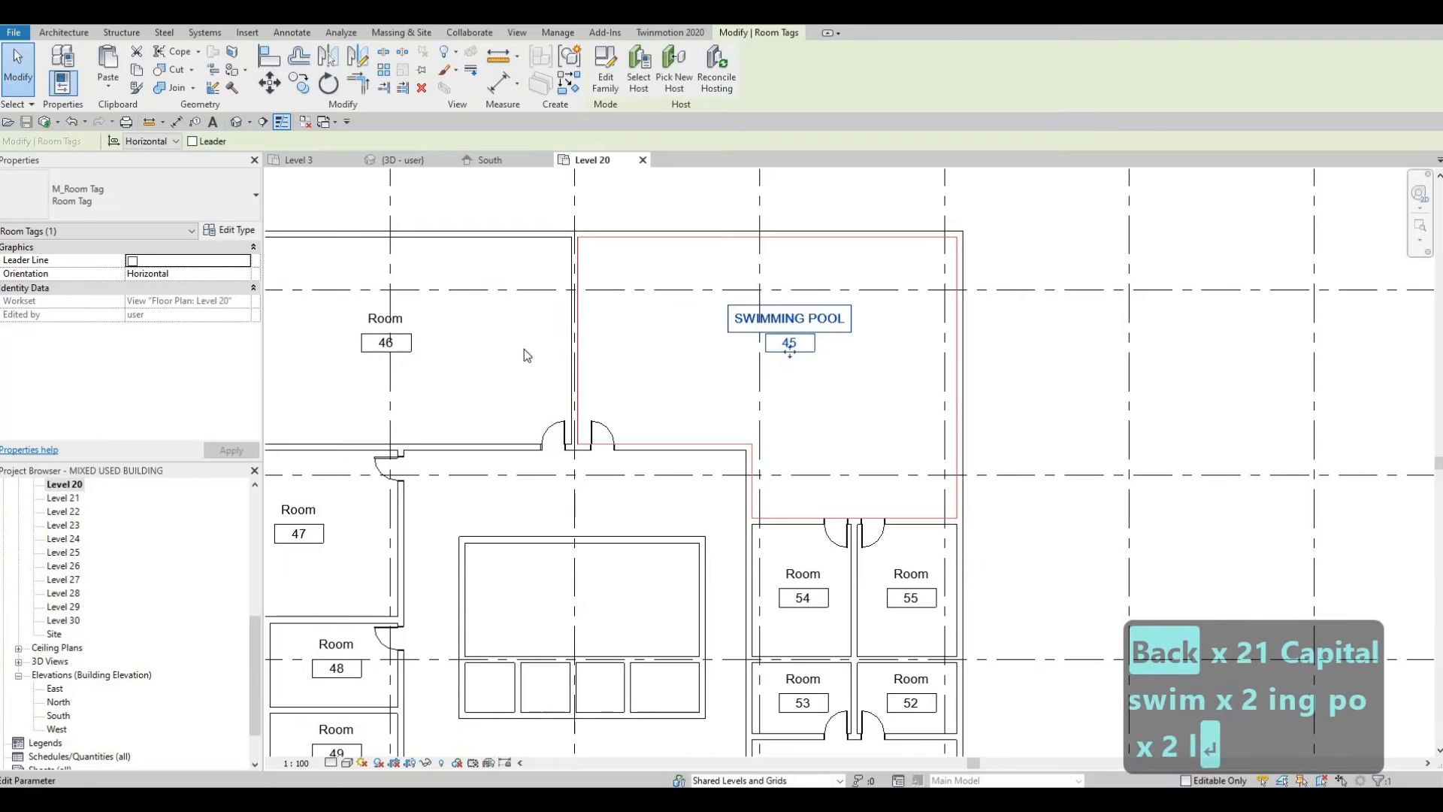
key("Escape")
key("Escape")
Step: Rename the large upper-left room, number 46, as GAMESROOM
left_click(376, 322)
left_click(377, 318)
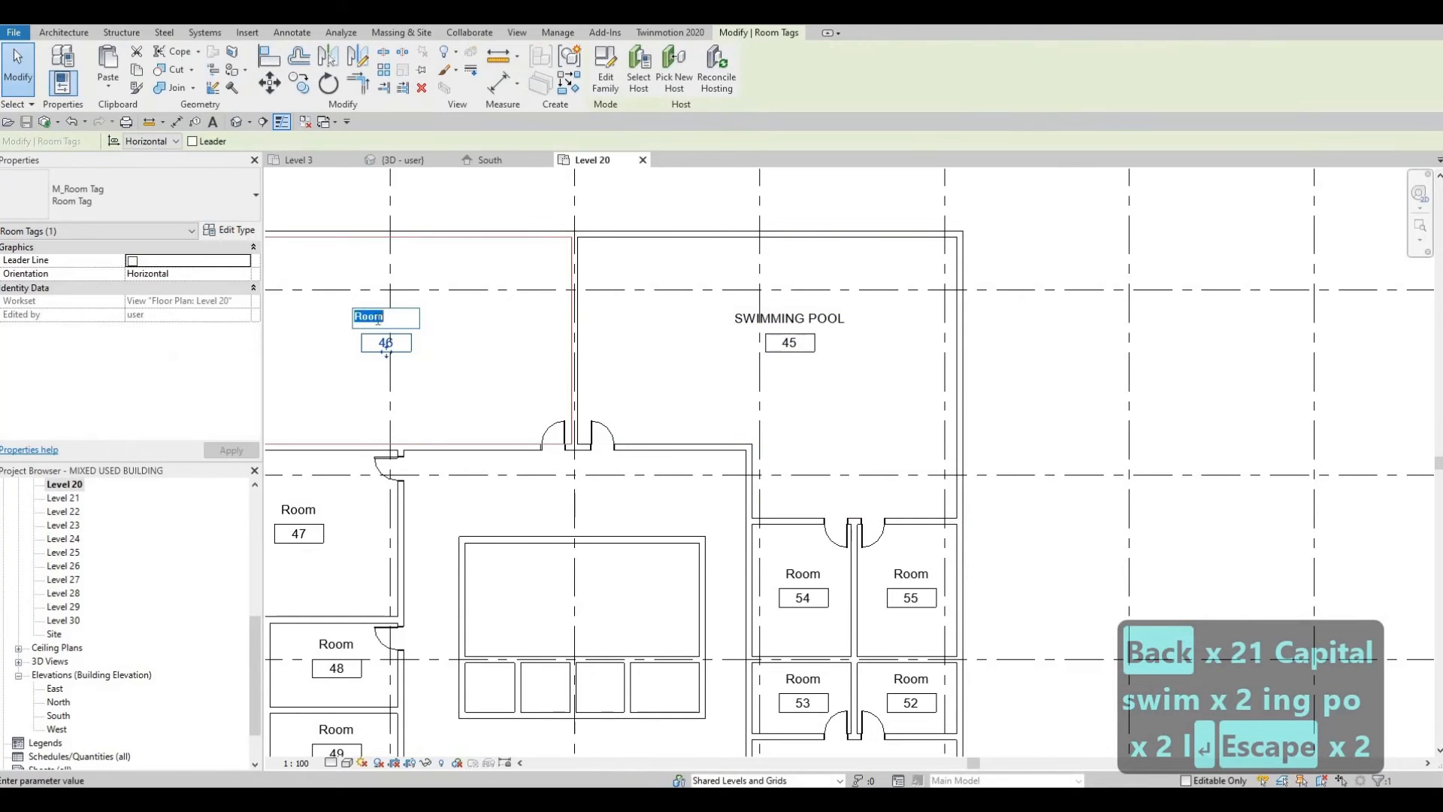
type("GAM")
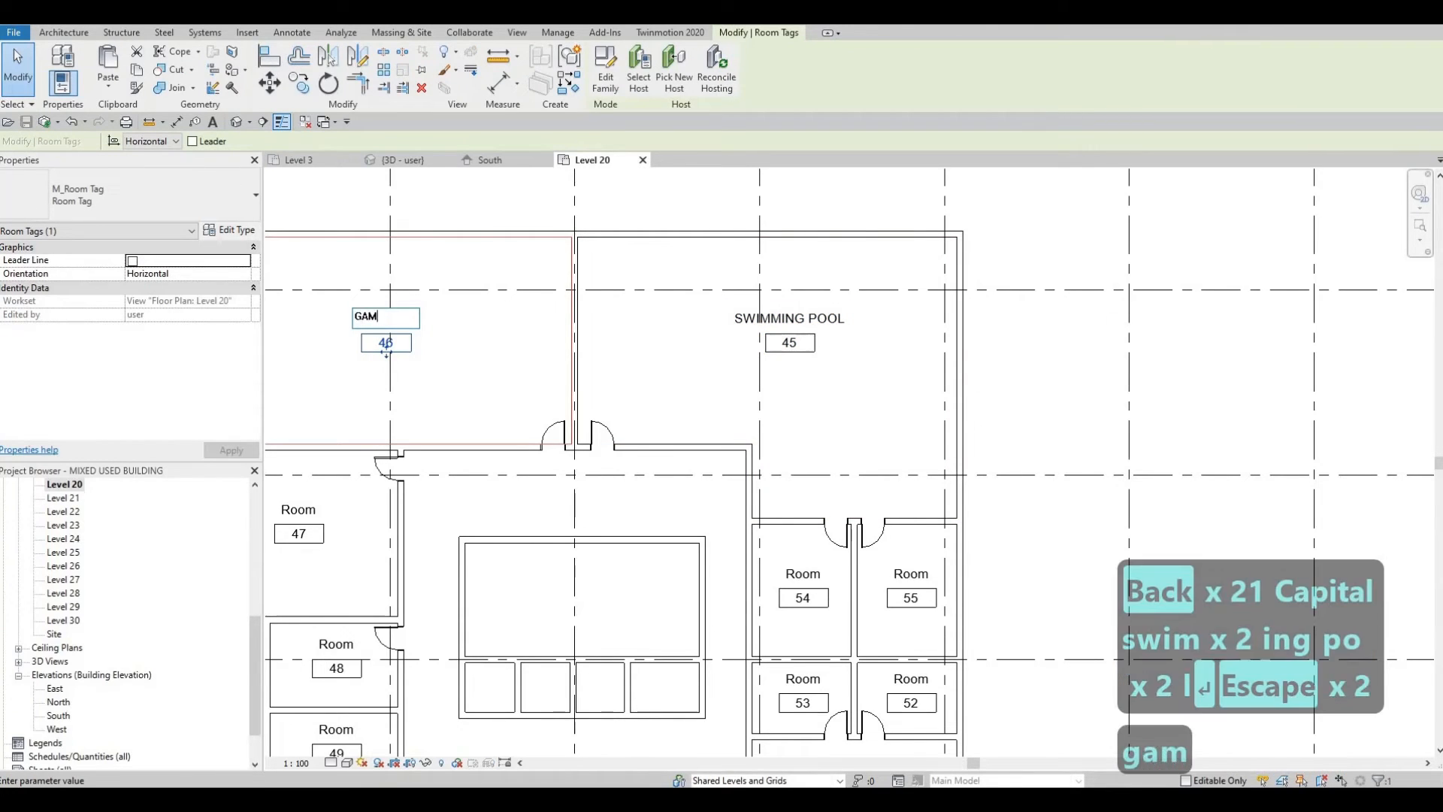
type("ESROOM")
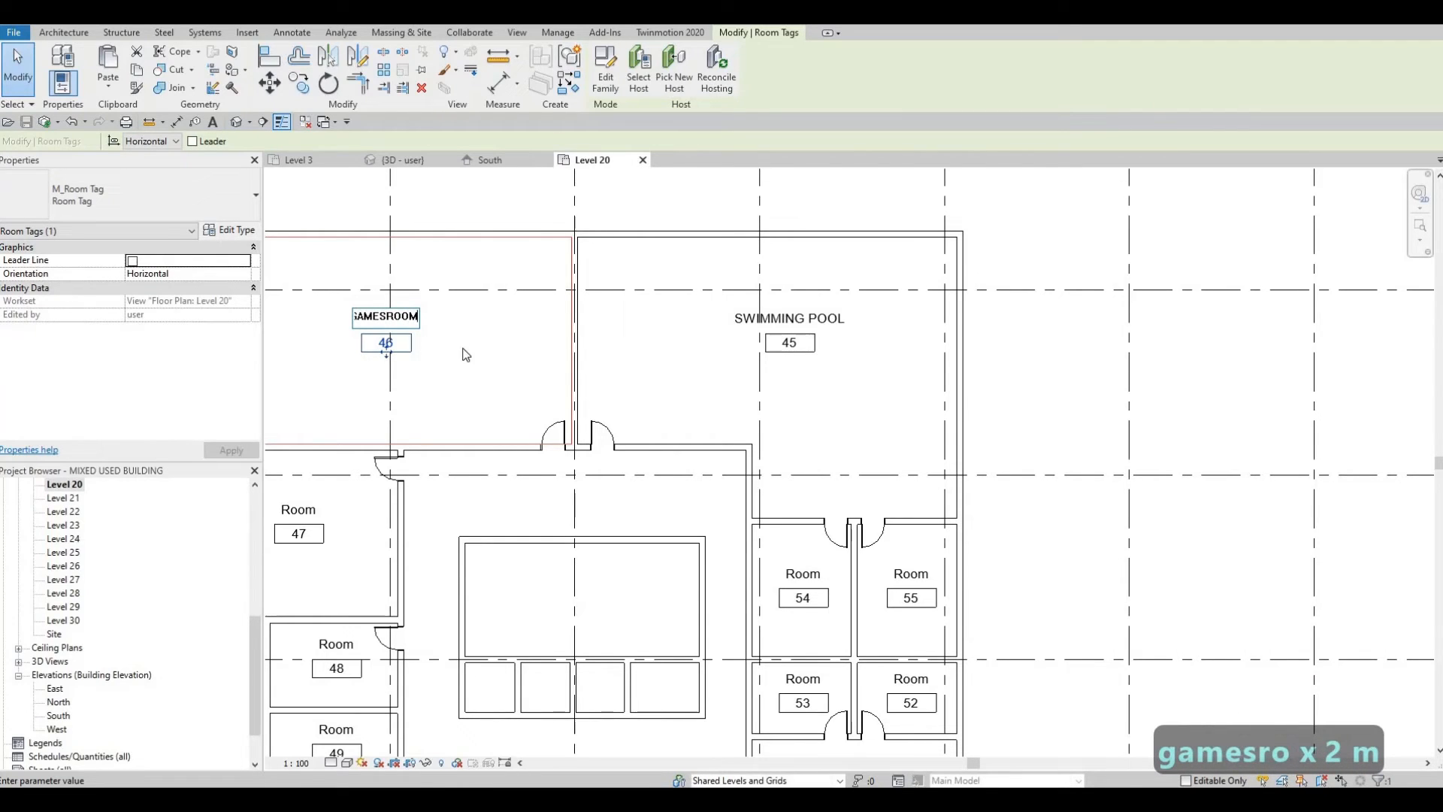
middle_click_drag(609, 366, 773, 227)
key("Escape")
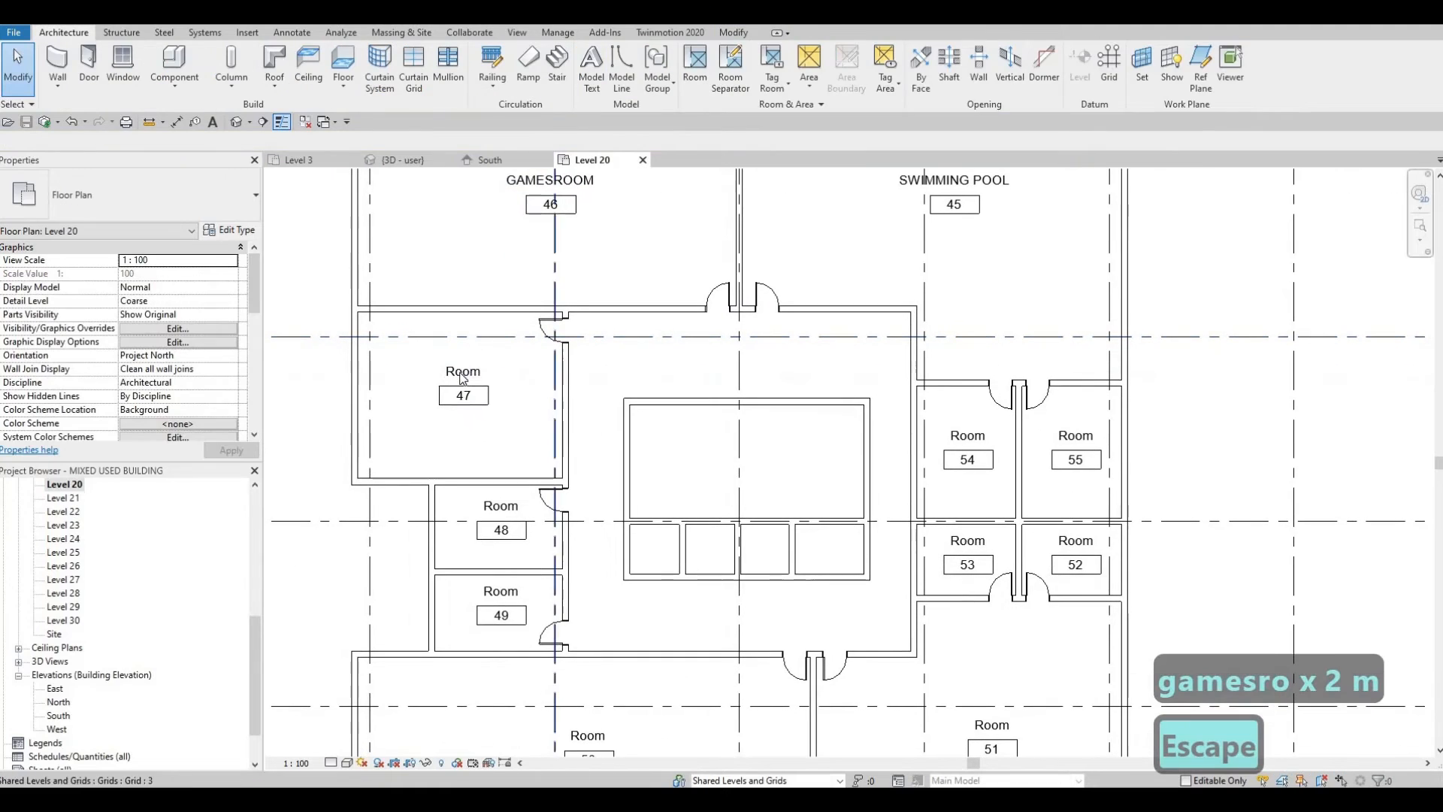
Step: Rewrite the name of room 47, below the games room, in capitals as ROOM
left_click(473, 369)
left_click(472, 369)
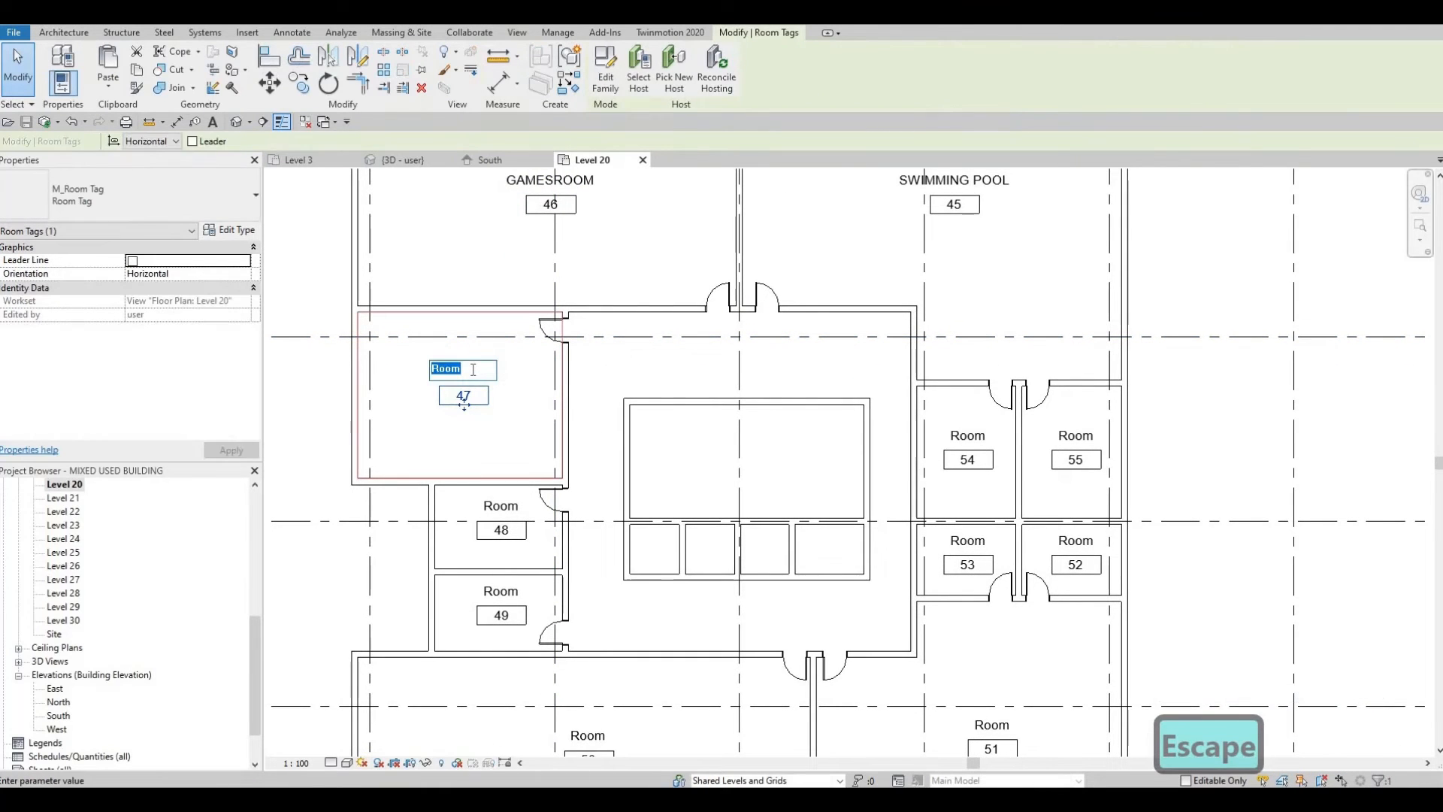
type("ROOM")
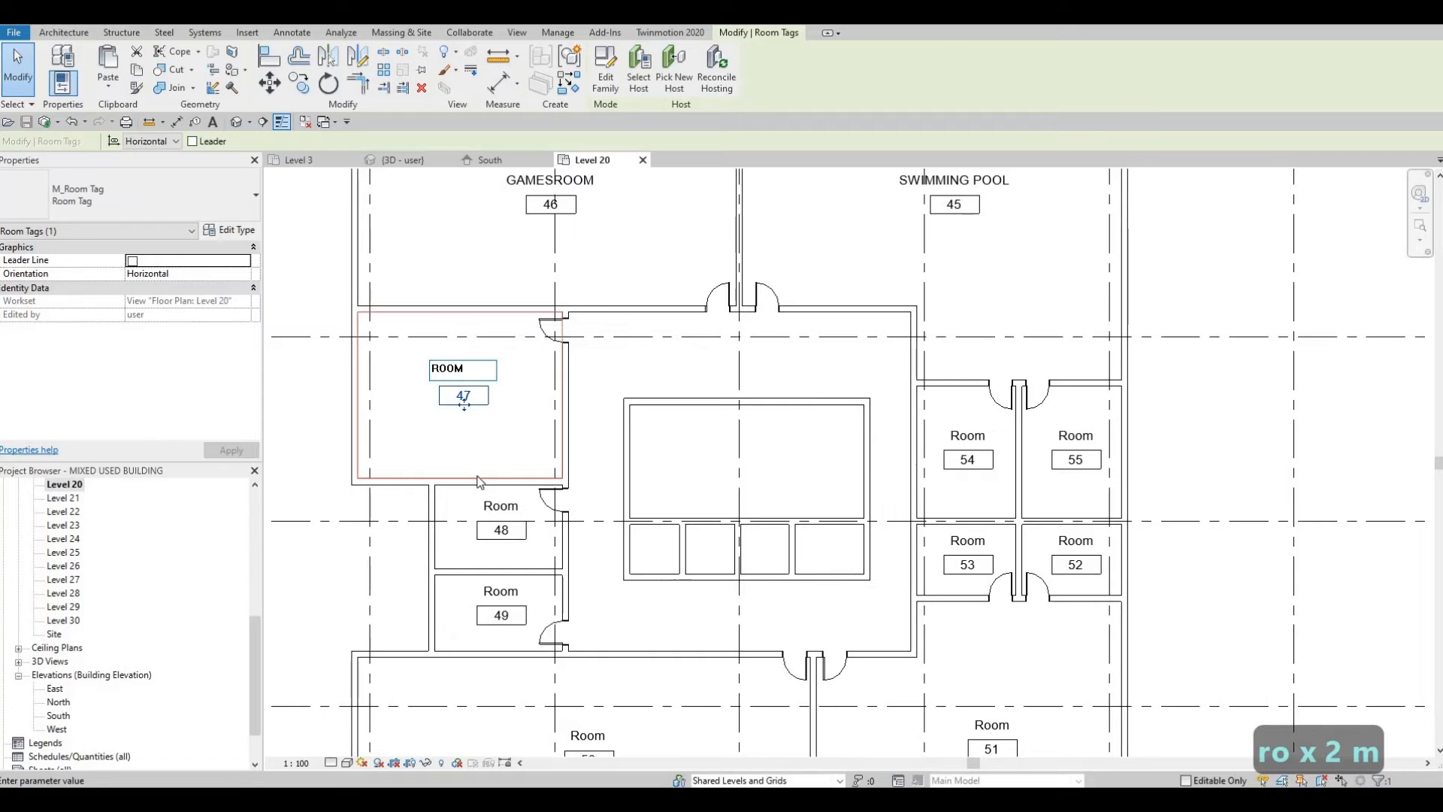
left_click(519, 406)
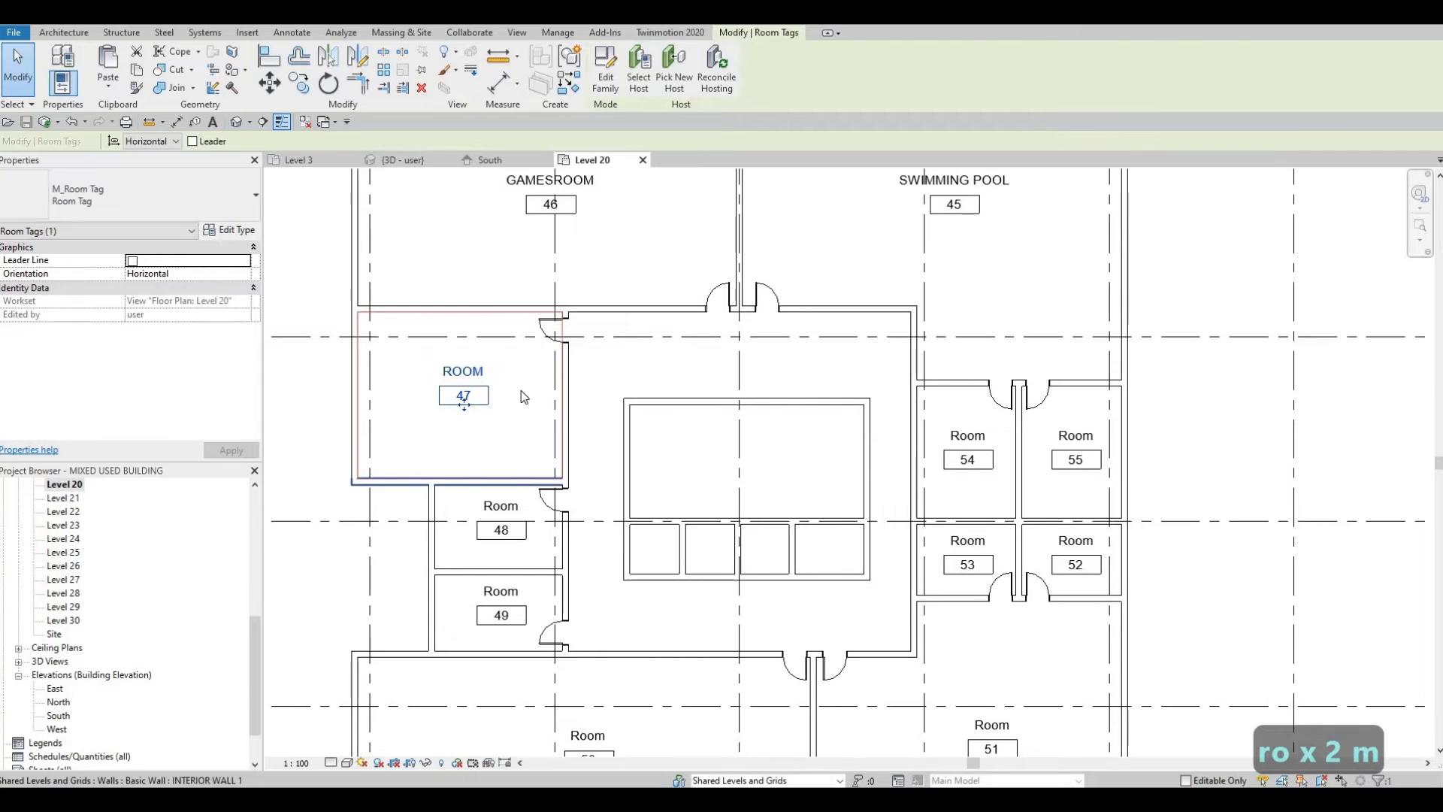
key("Escape")
Step: Rename the two small rooms in the left recess, numbers 48 and 49, as BBQ
middle_click_drag(523, 442, 572, 292)
scroll(567, 399, "up", 4)
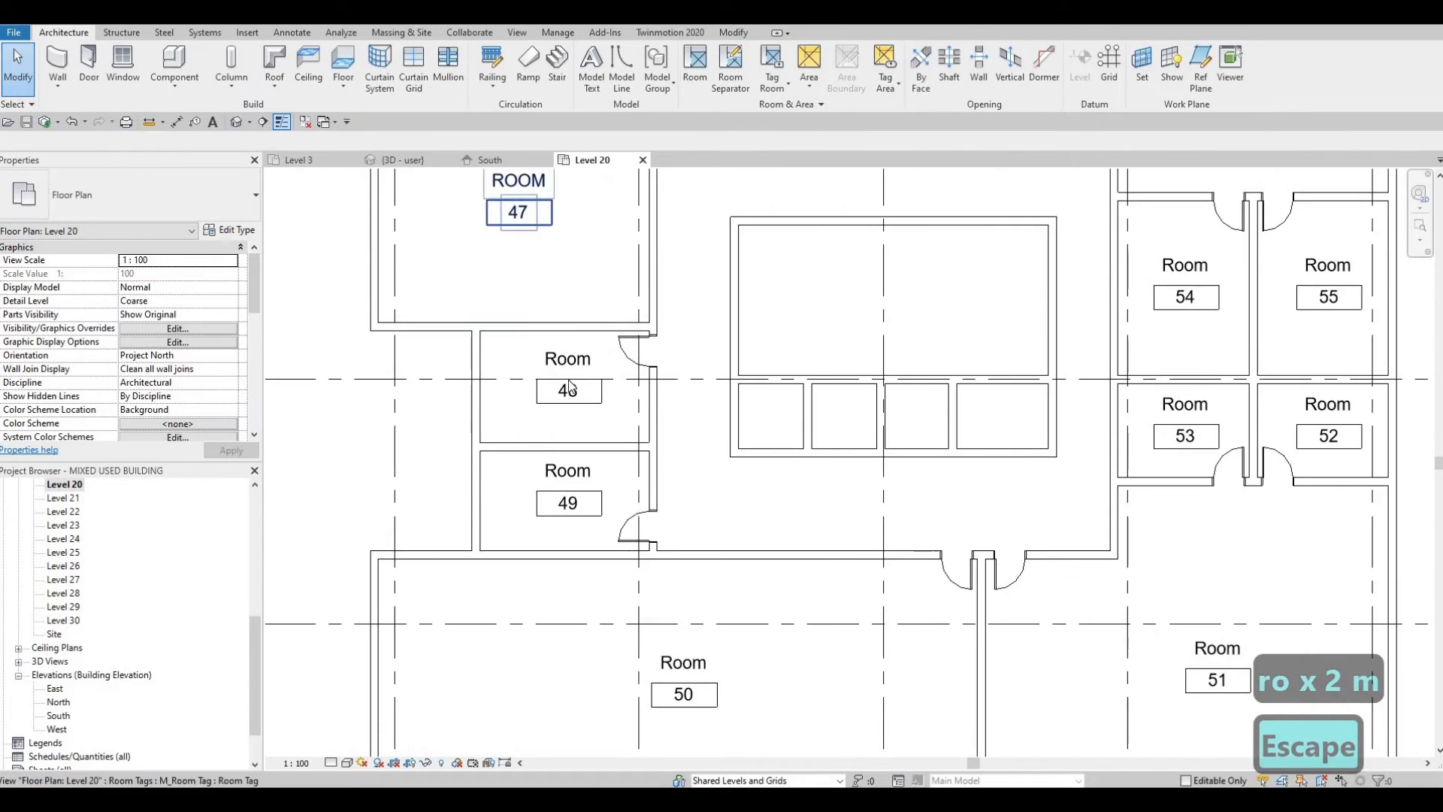
left_click(551, 383)
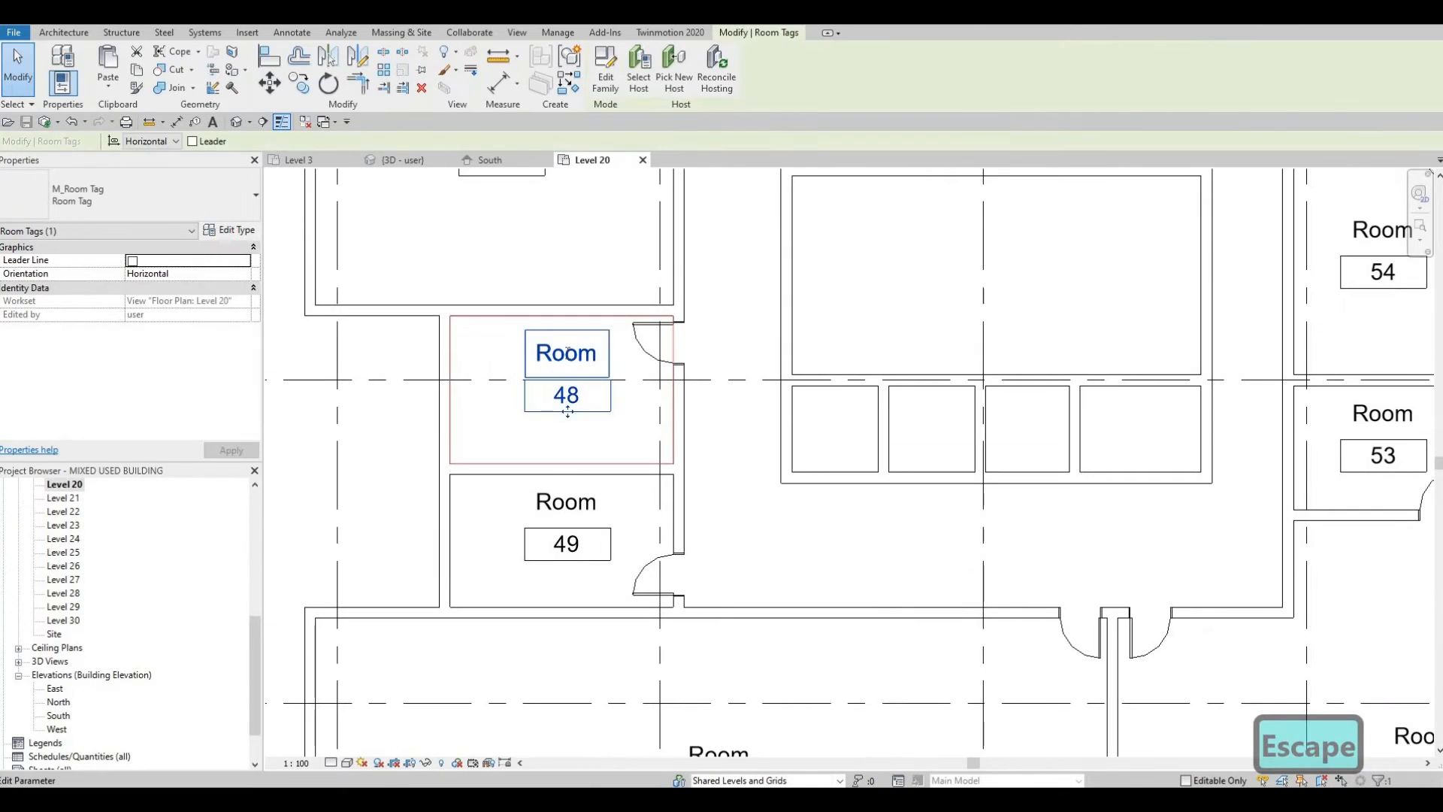
left_click(566, 354)
type("BB")
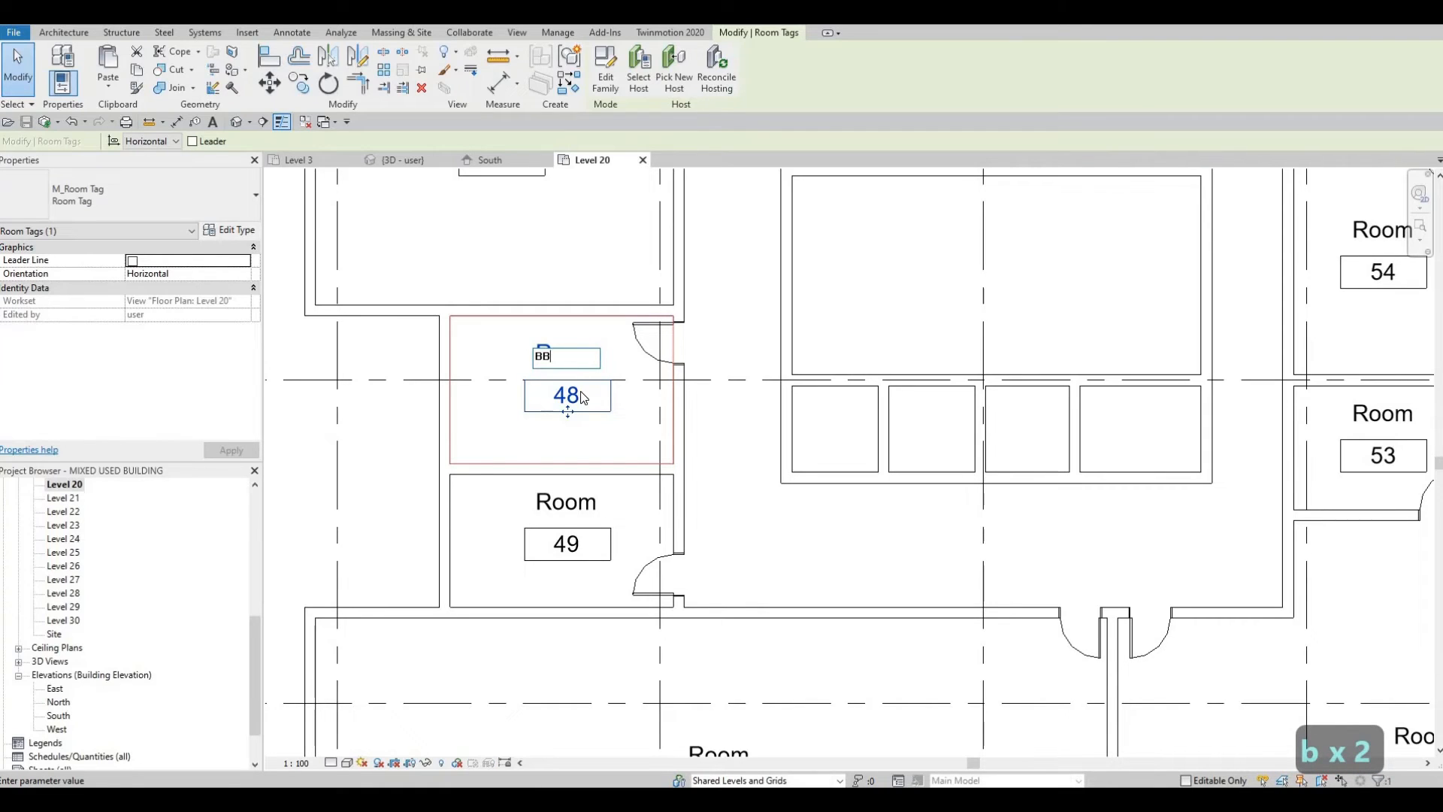
type("Q")
left_click(577, 508)
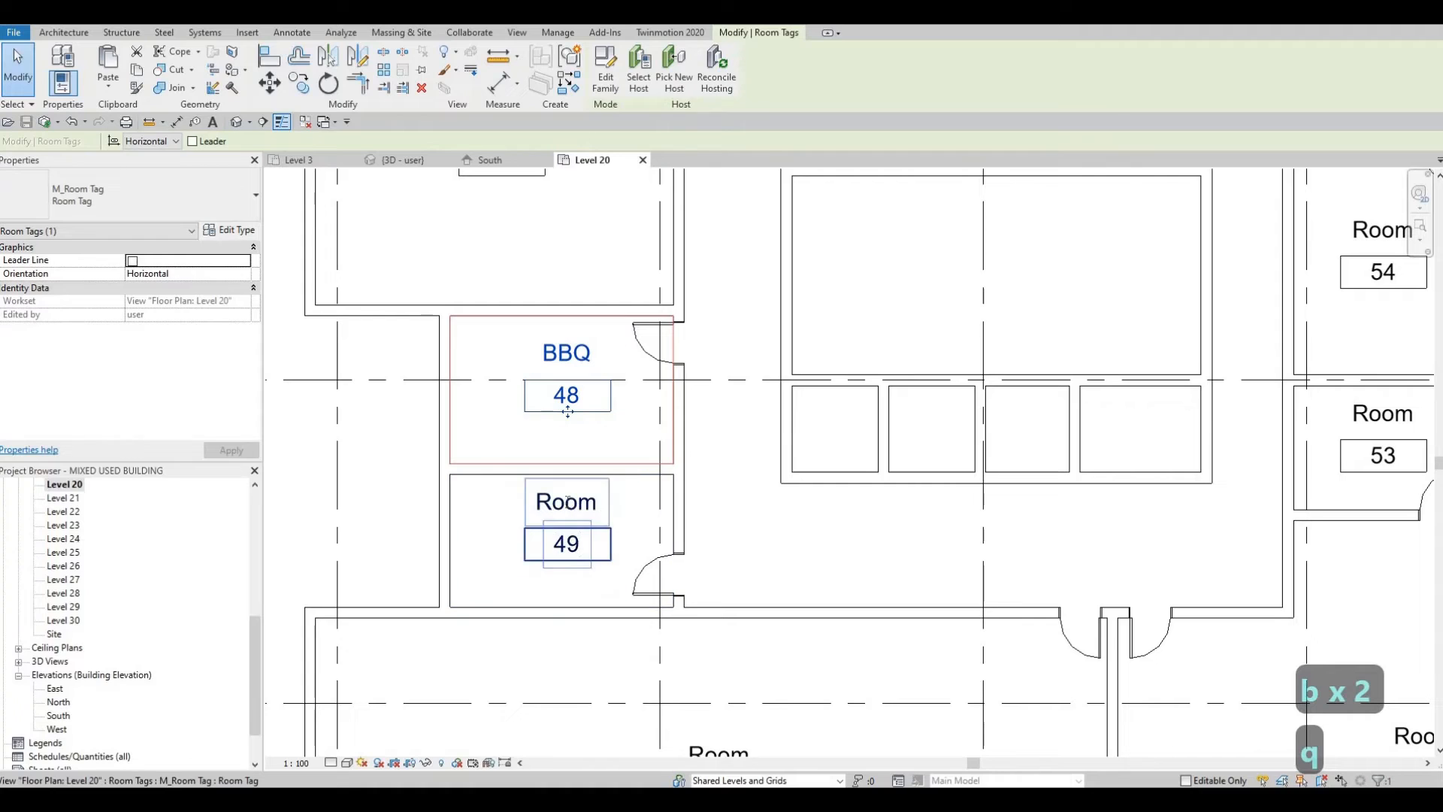
left_click(571, 505)
type("B")
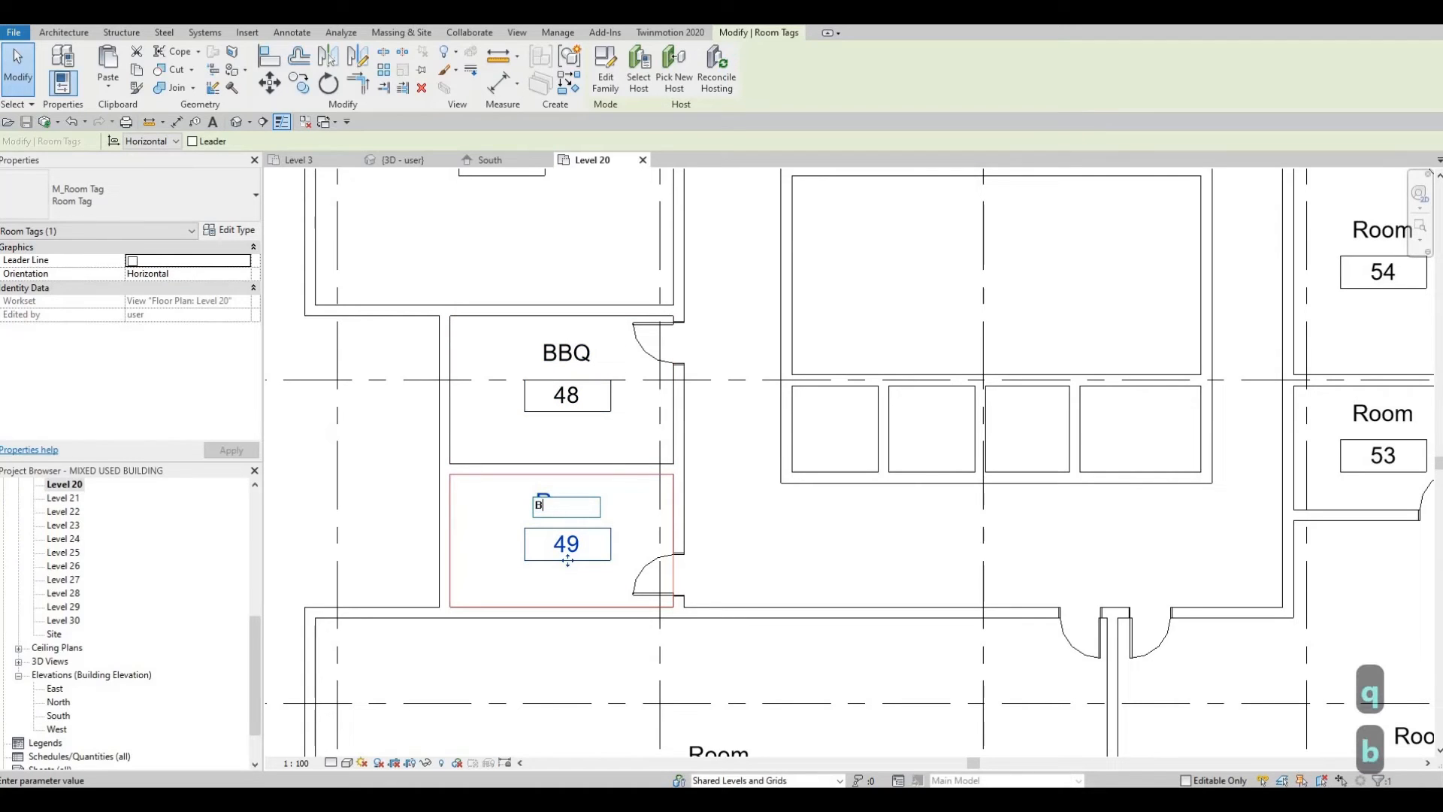
type("BQ")
left_click(687, 332)
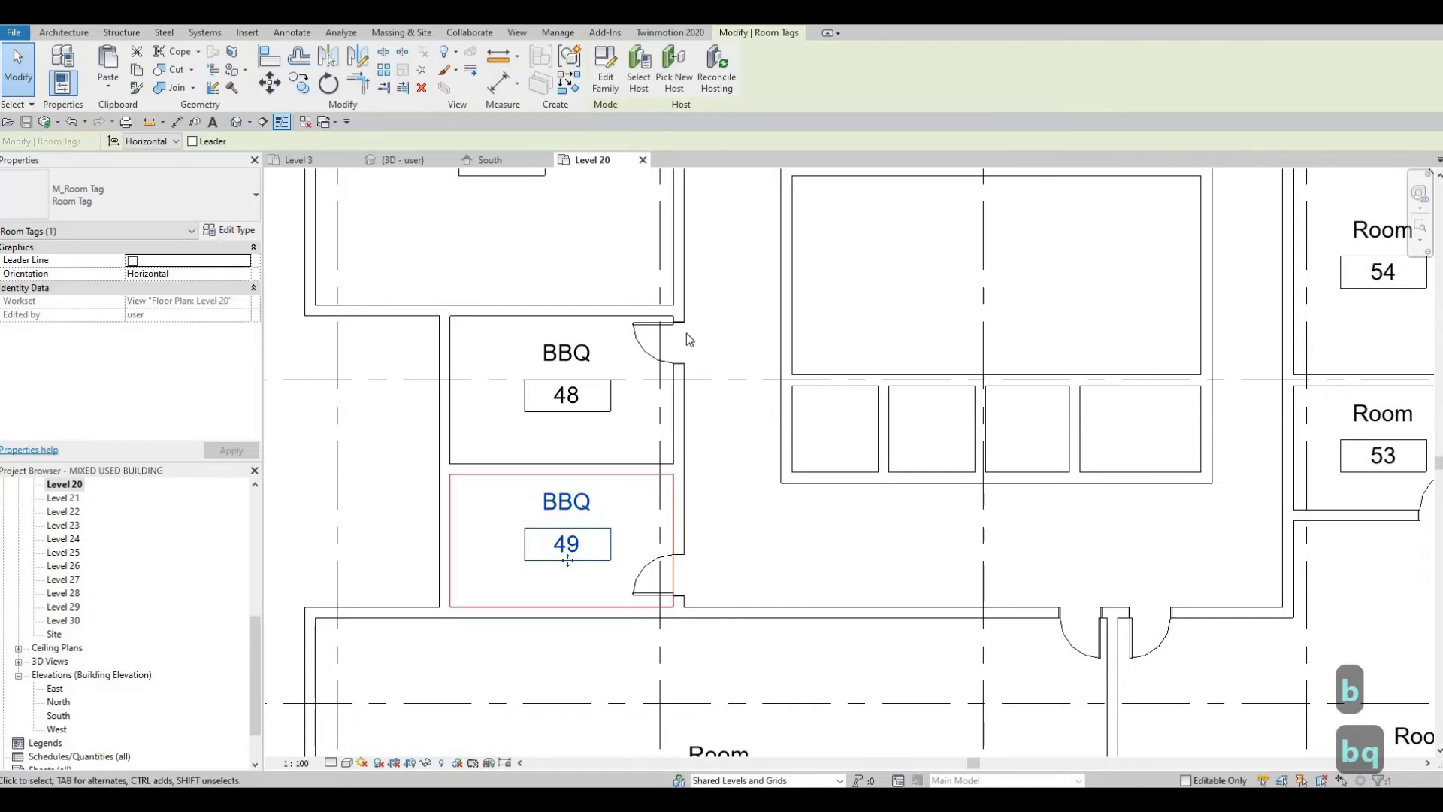
key("Escape")
Step: Rename the large lower-left room, number 50, as PARTY ROOM
middle_click_drag(800, 701, 712, 412)
scroll(711, 413, "down", 1)
middle_click_drag(369, 324, 406, 391)
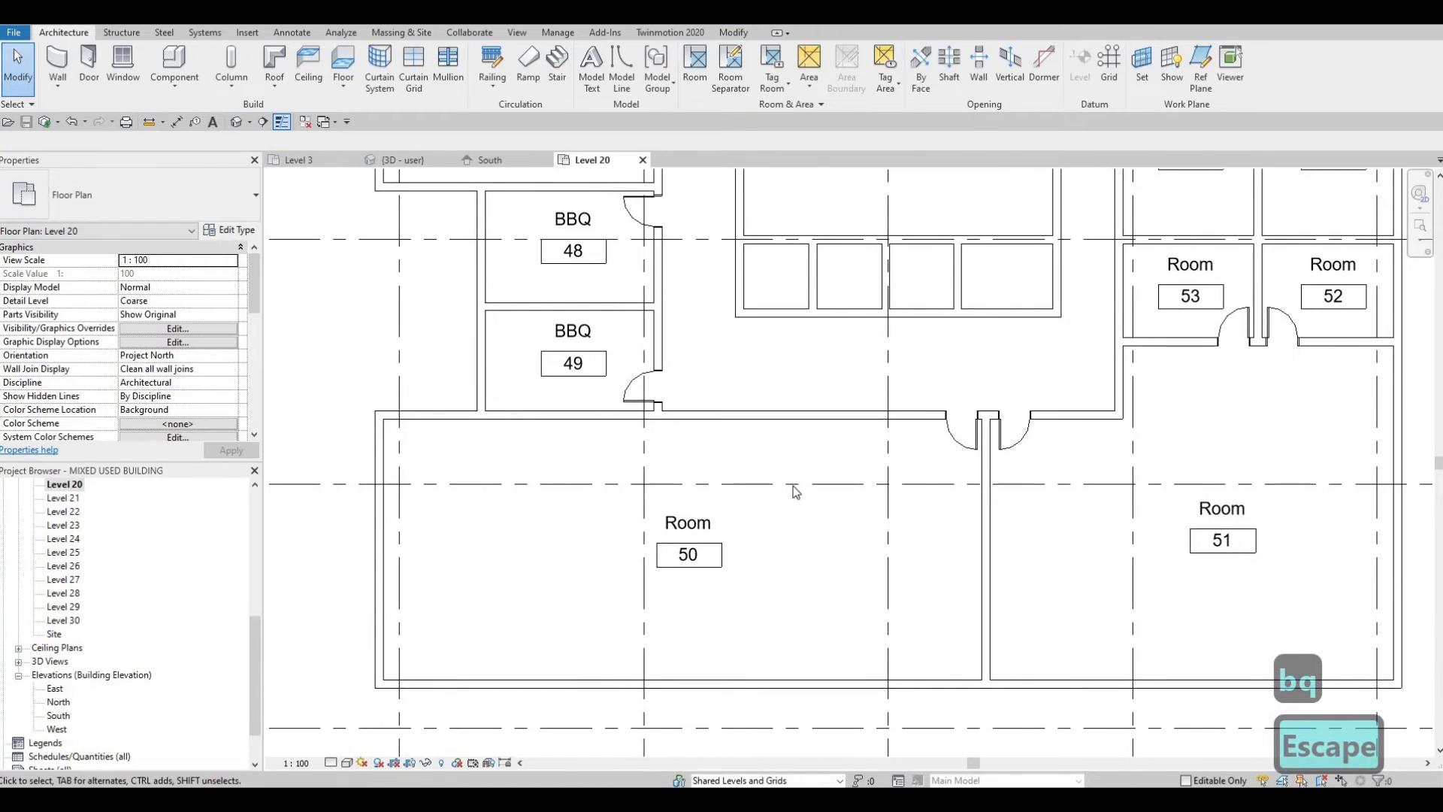
scroll(792, 485, "down", 1)
left_click(694, 460)
left_click(694, 460)
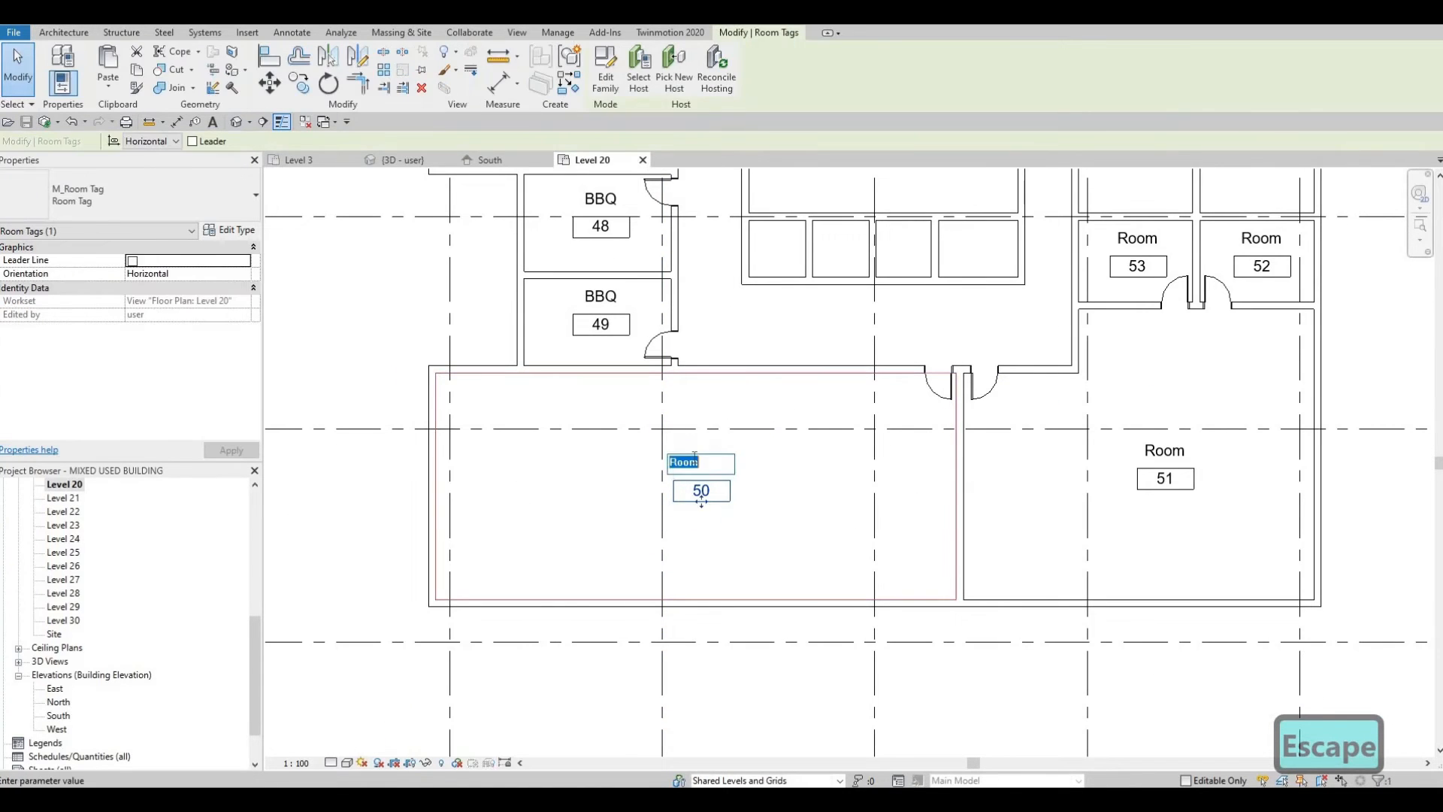
type("OP")
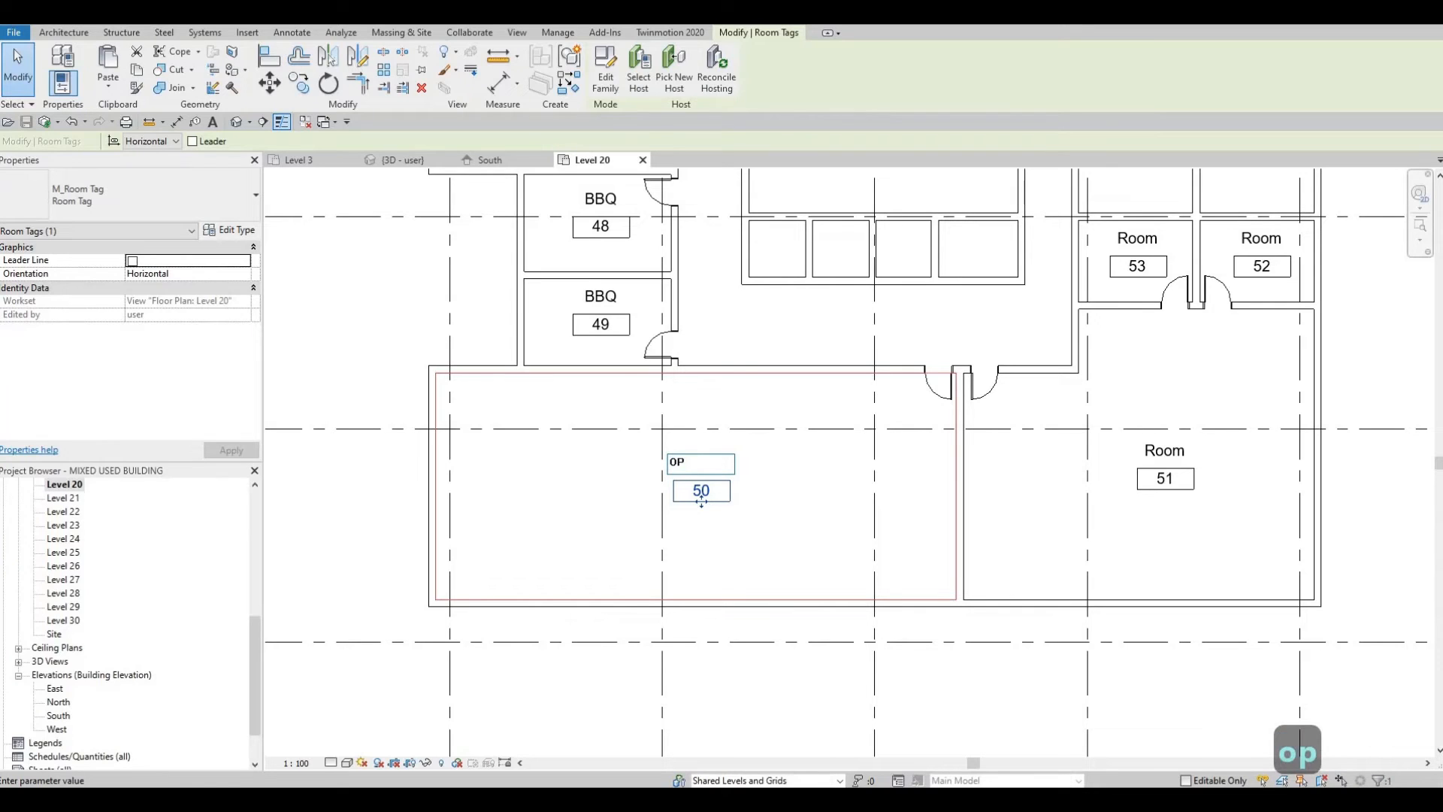
key("BackSpace")
key("BackSpace")
type("P")
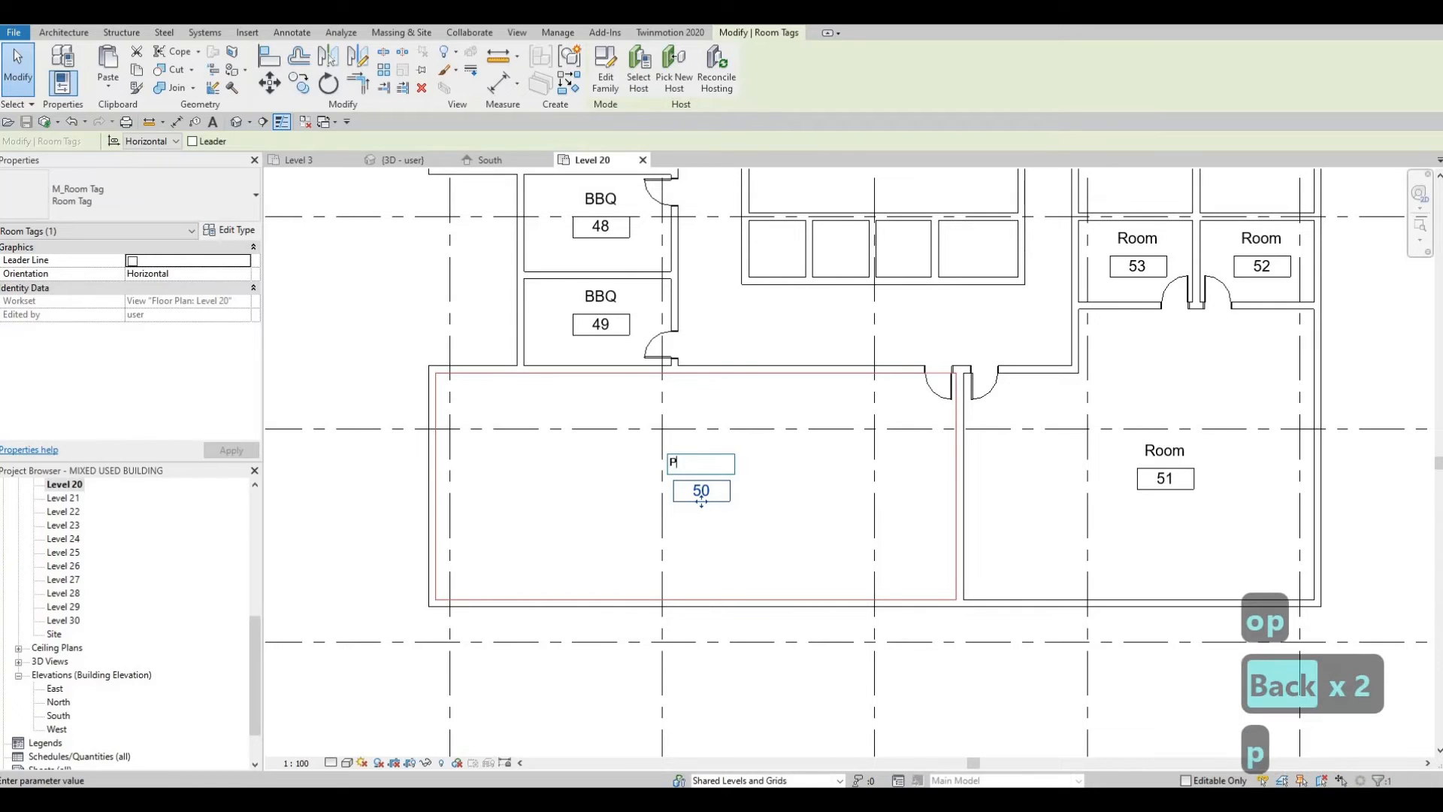
type("ARTY ROOM")
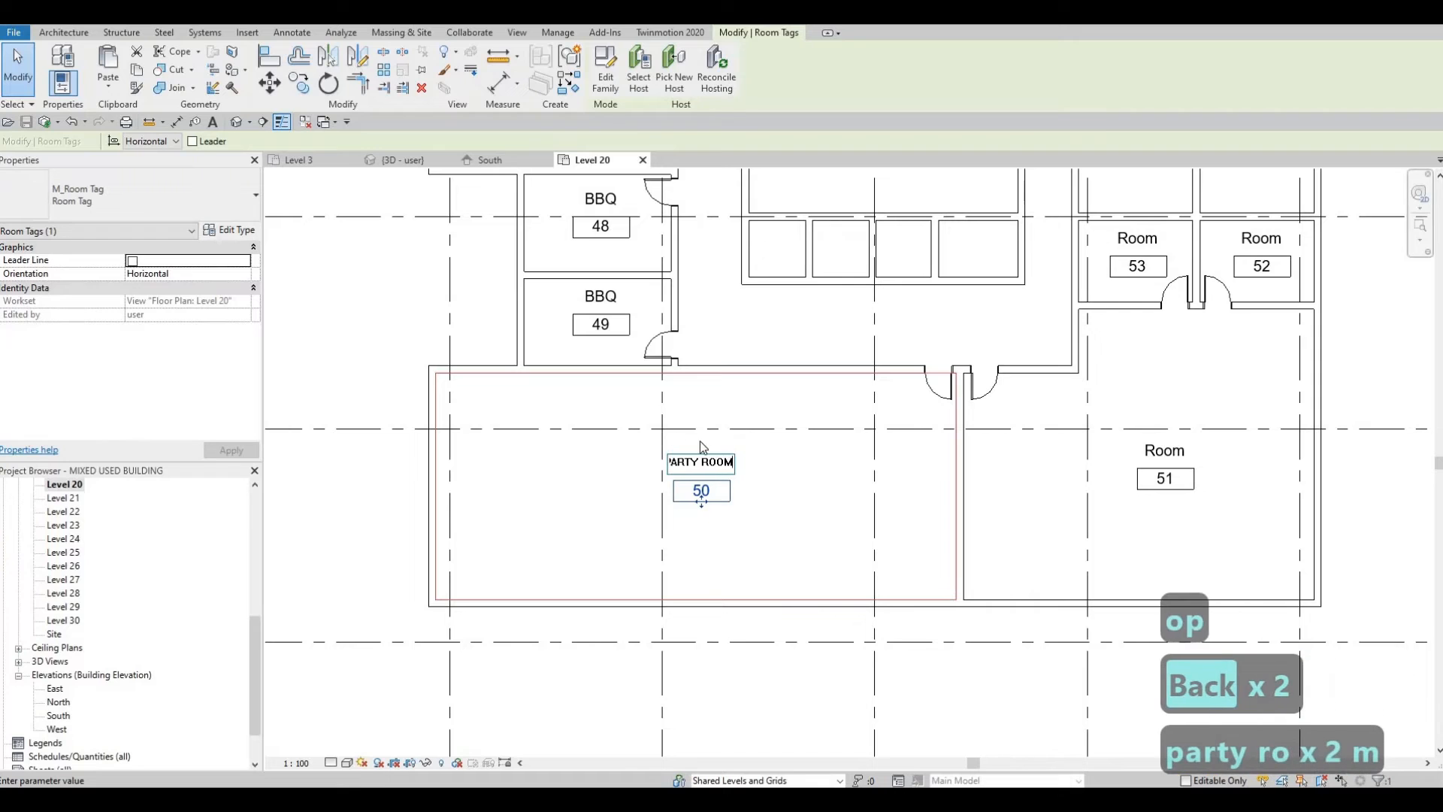
key("Escape")
Step: Rename the large lower-right room, number 51, as GYM
middle_click_drag(1170, 443, 831, 433)
double_click(832, 434)
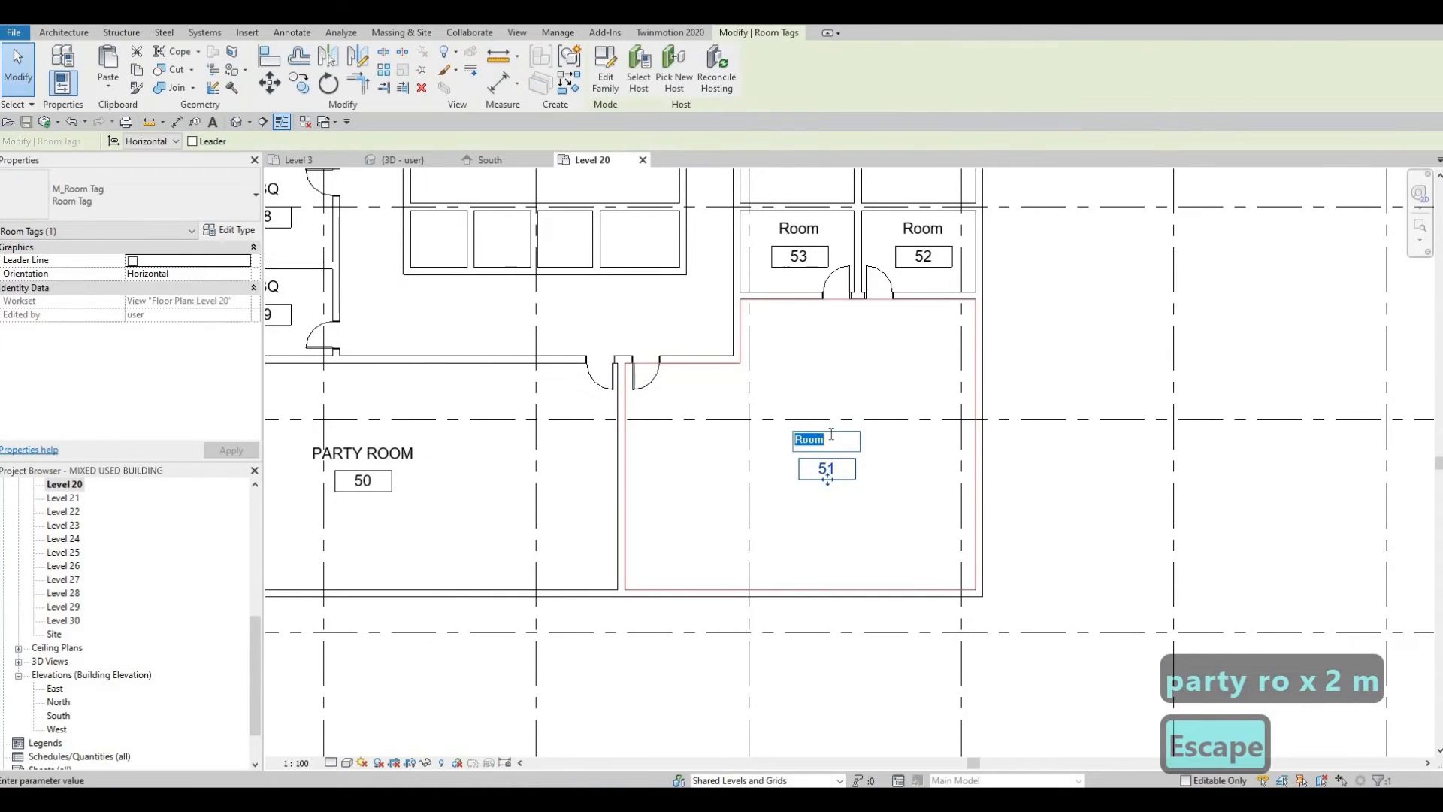
type("gym")
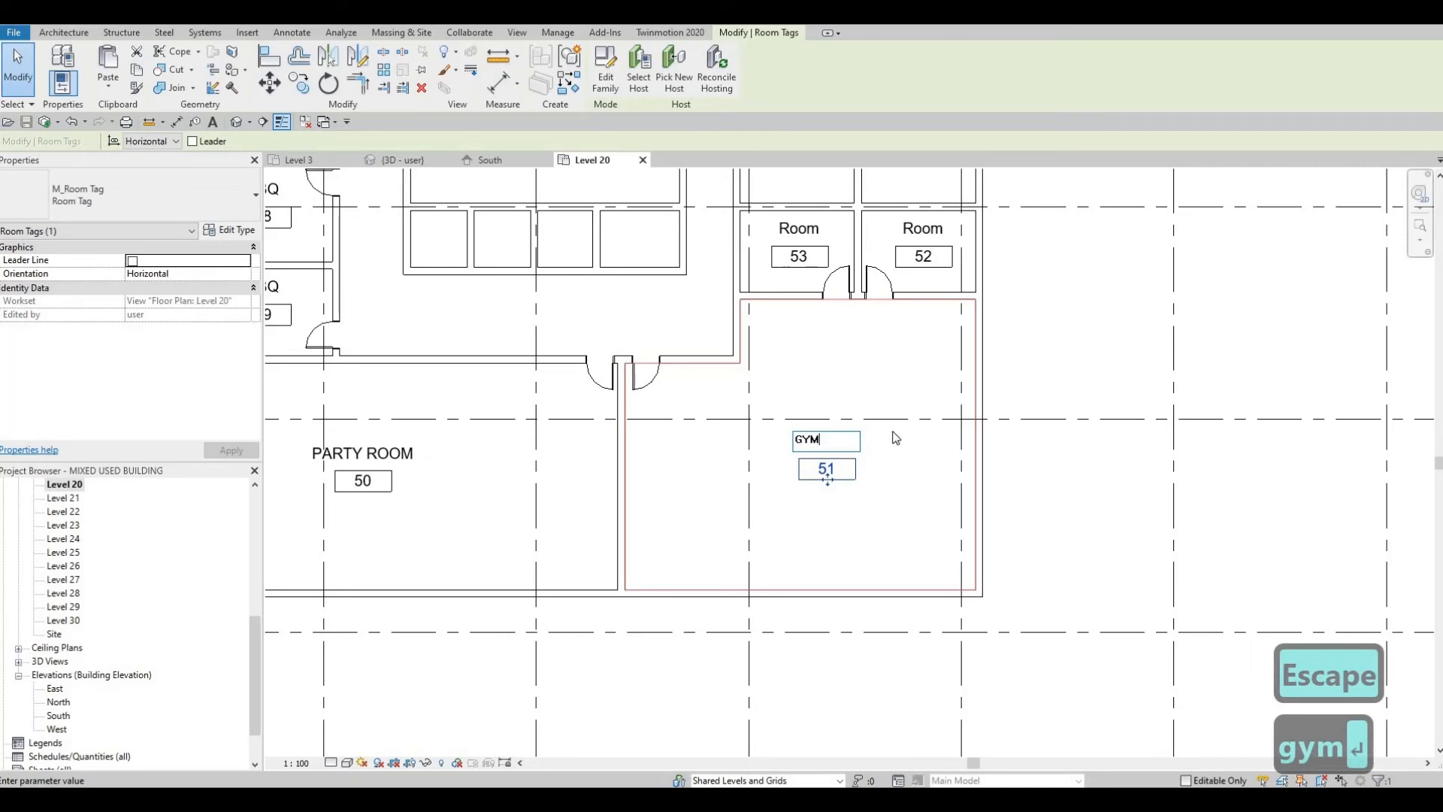
key("Return")
key("Escape")
Step: Rename room 52, the right-hand small room directly above the gym, as W WR
middle_click_drag(913, 248, 898, 407)
scroll(898, 410, "up", 2)
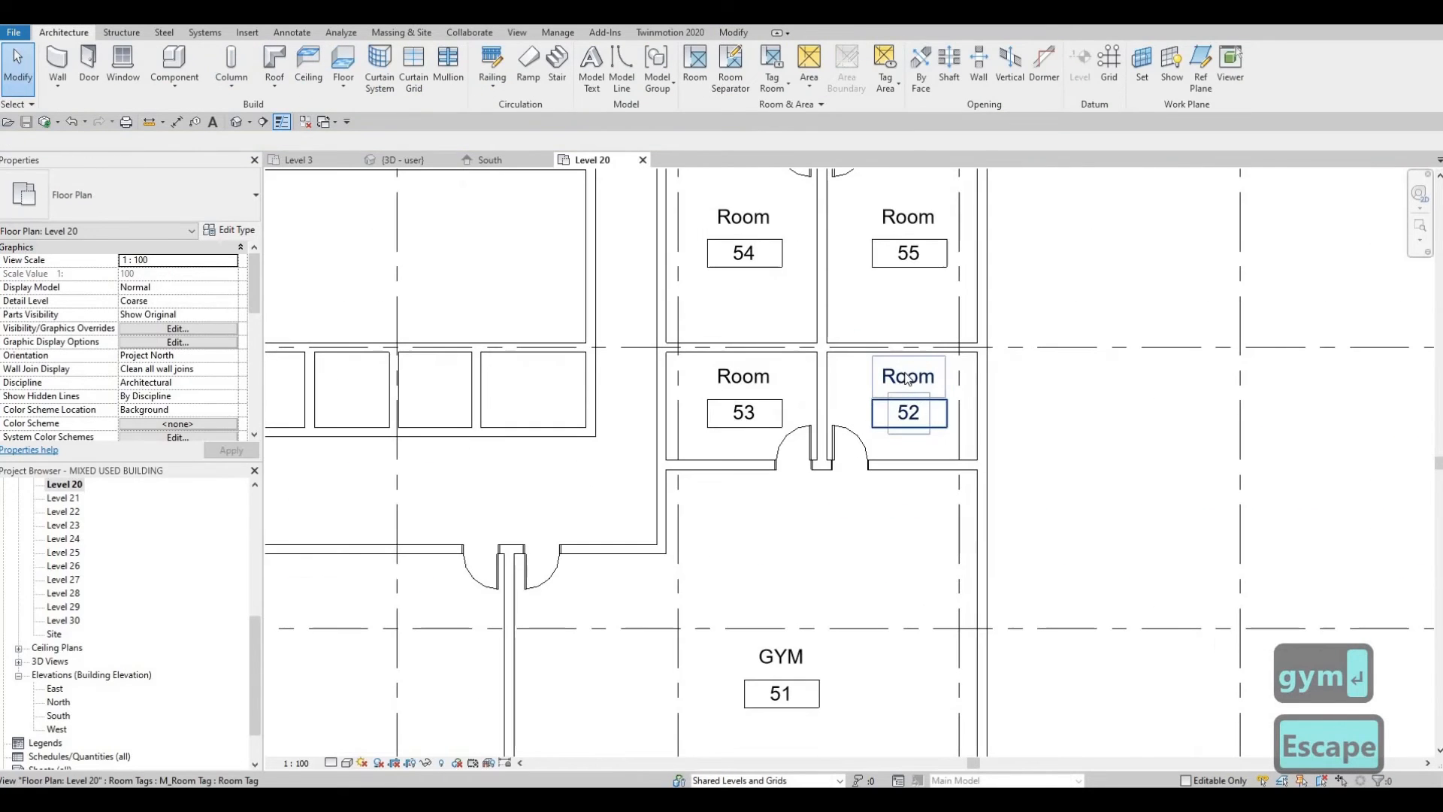
left_click(907, 374)
left_click(905, 373)
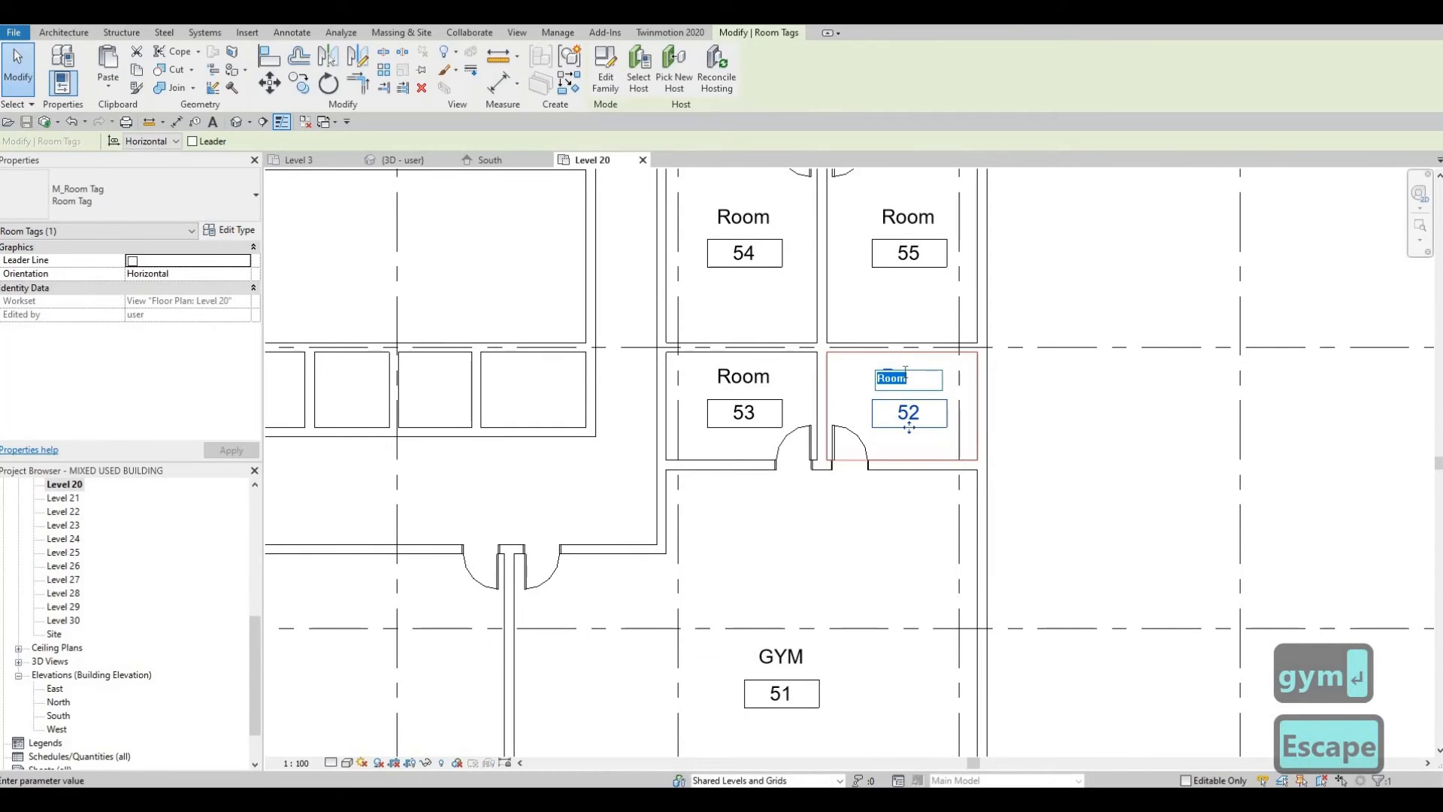
type("w")
key("BackSpace")
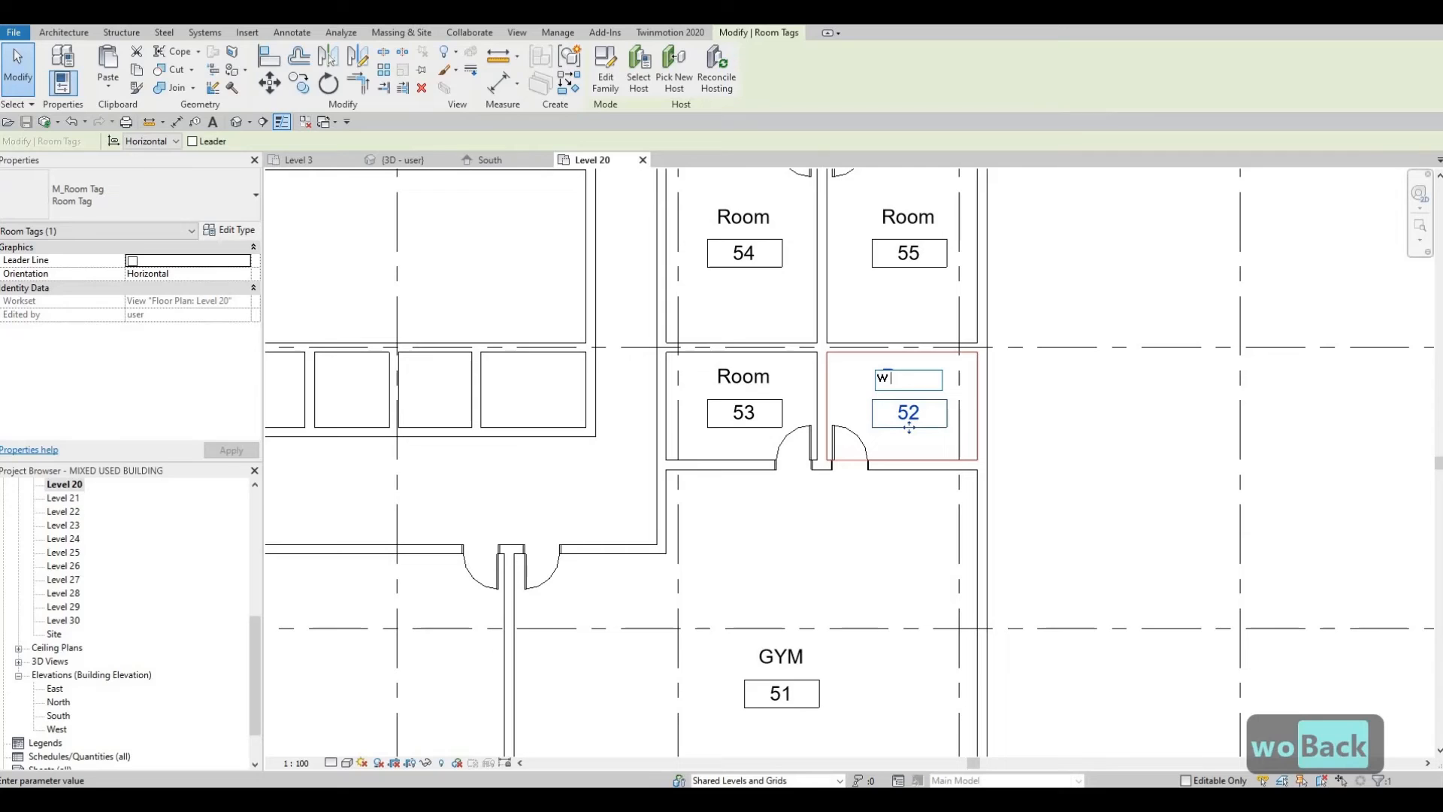
type("w")
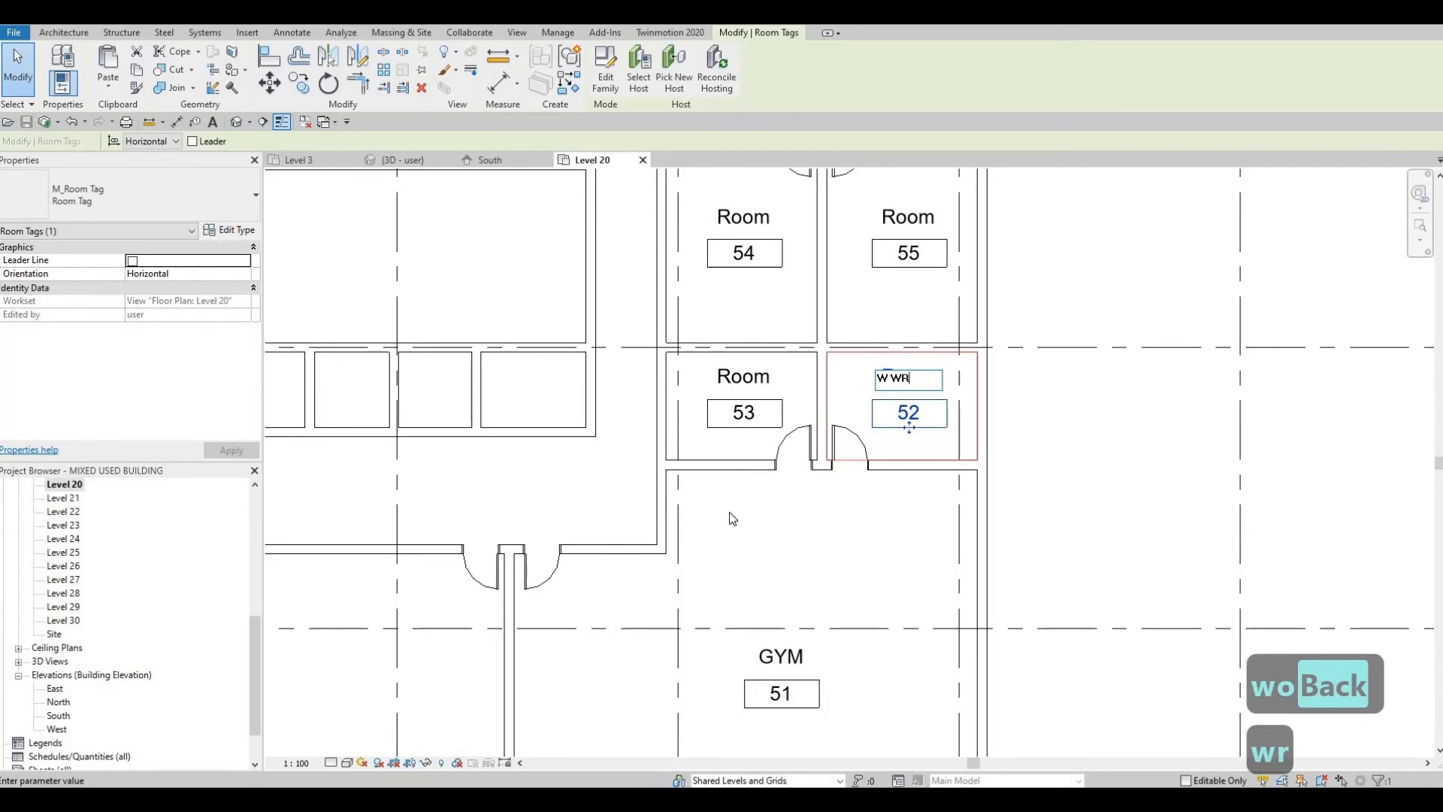
Step: Rename room 53, beside W WR and above the gym, as M WR
left_click(742, 378)
left_click(741, 377)
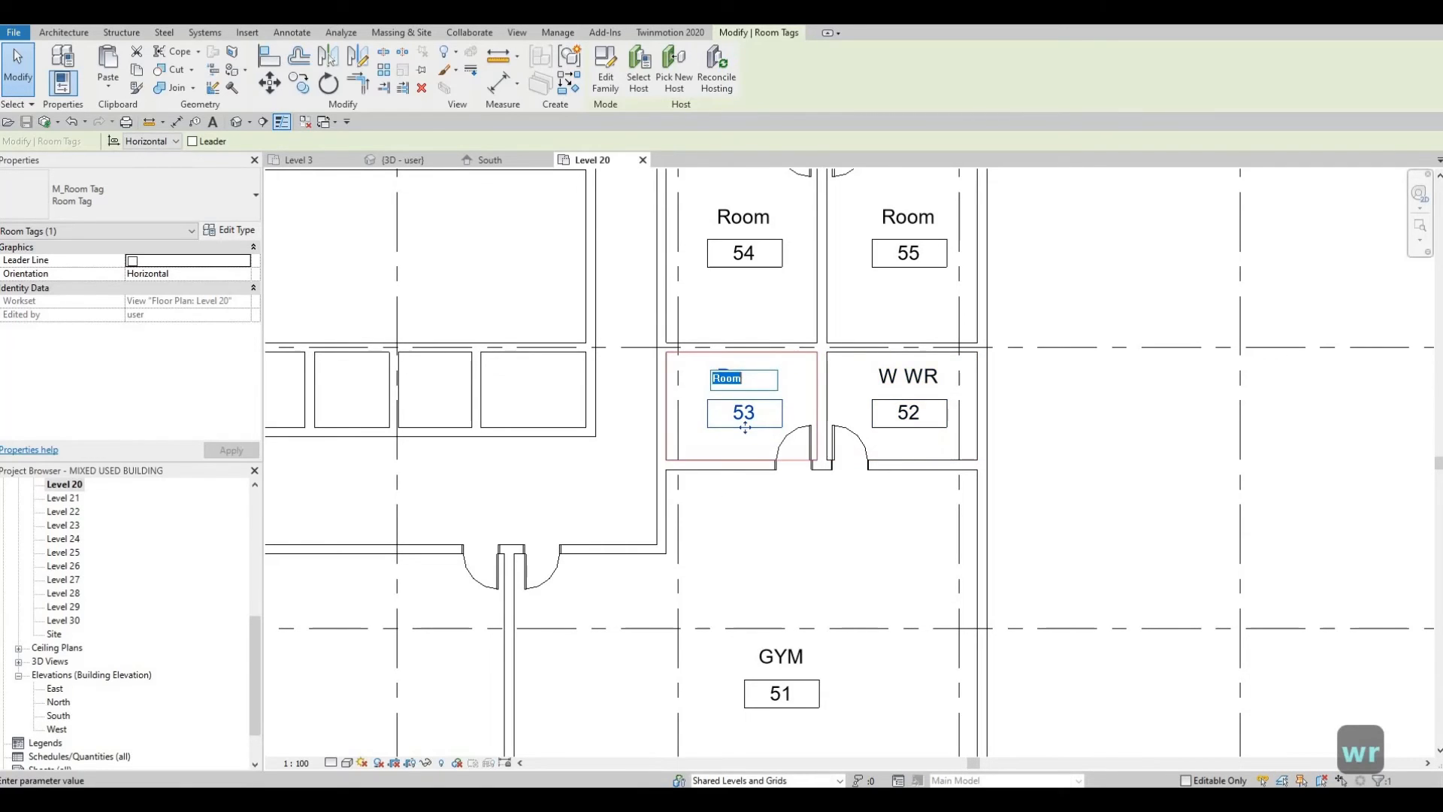
type("mwtr")
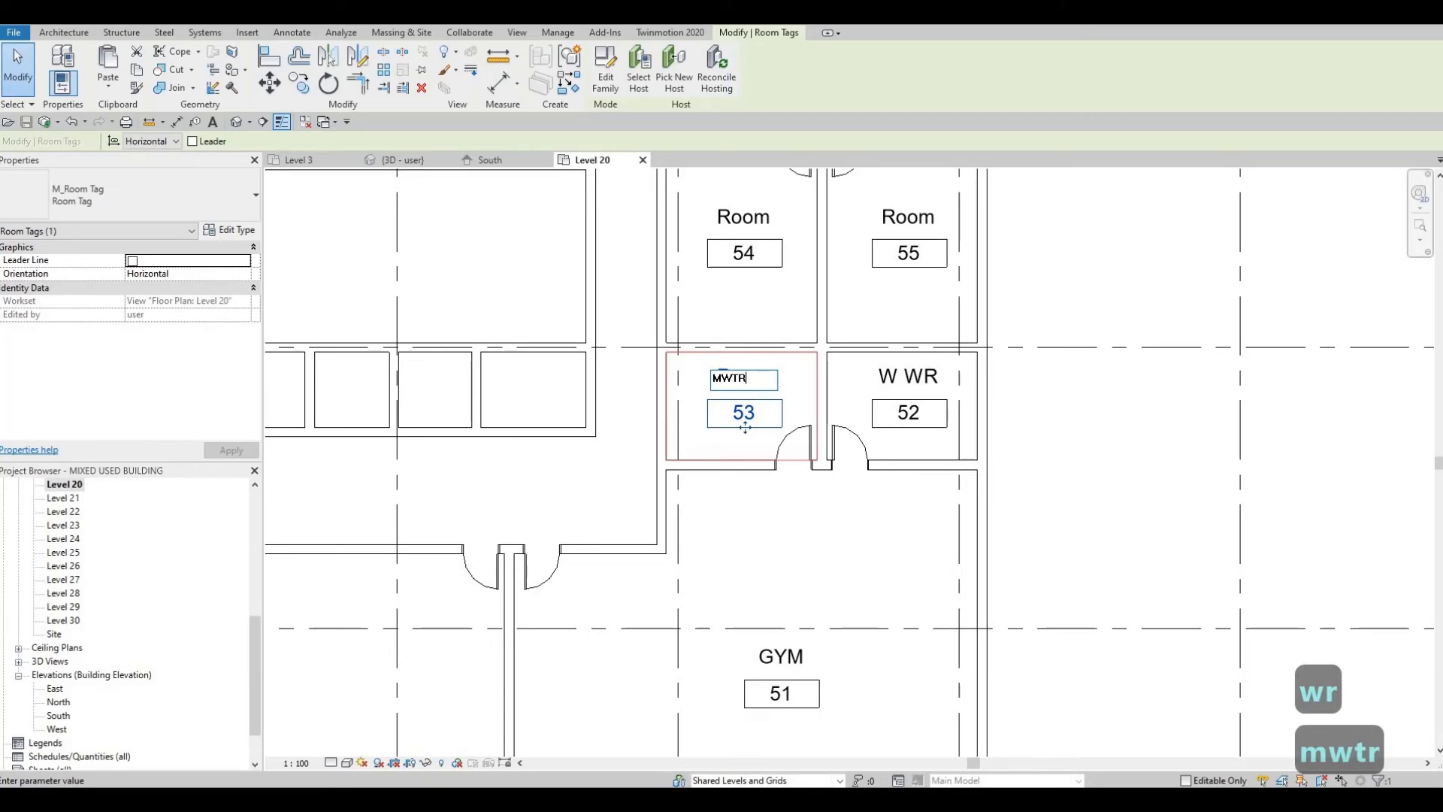
key("BackSpace")
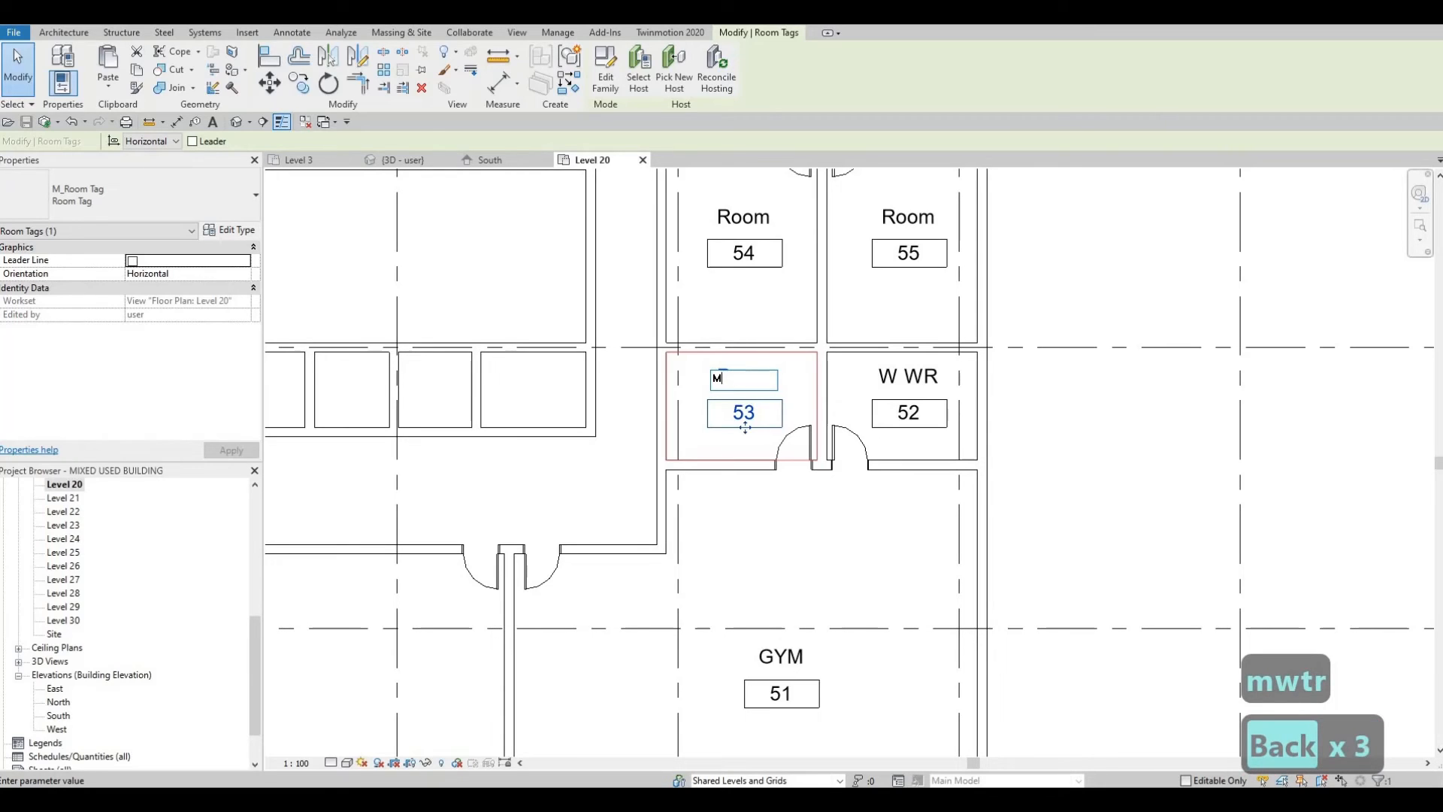
type("WR")
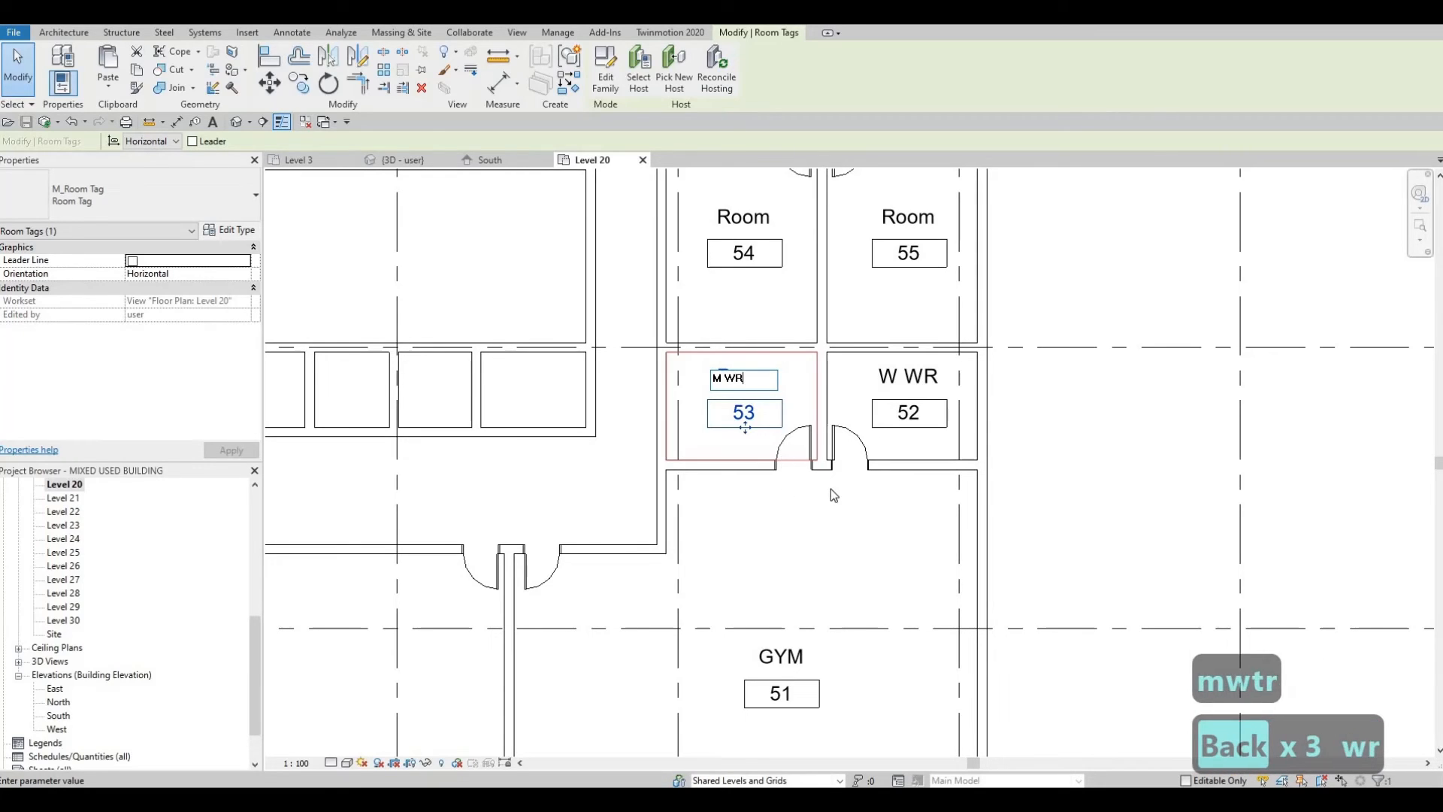
Step: Rename room 54, directly above M WR, as M CR
middle_click_drag(754, 223, 765, 299)
left_click(750, 296)
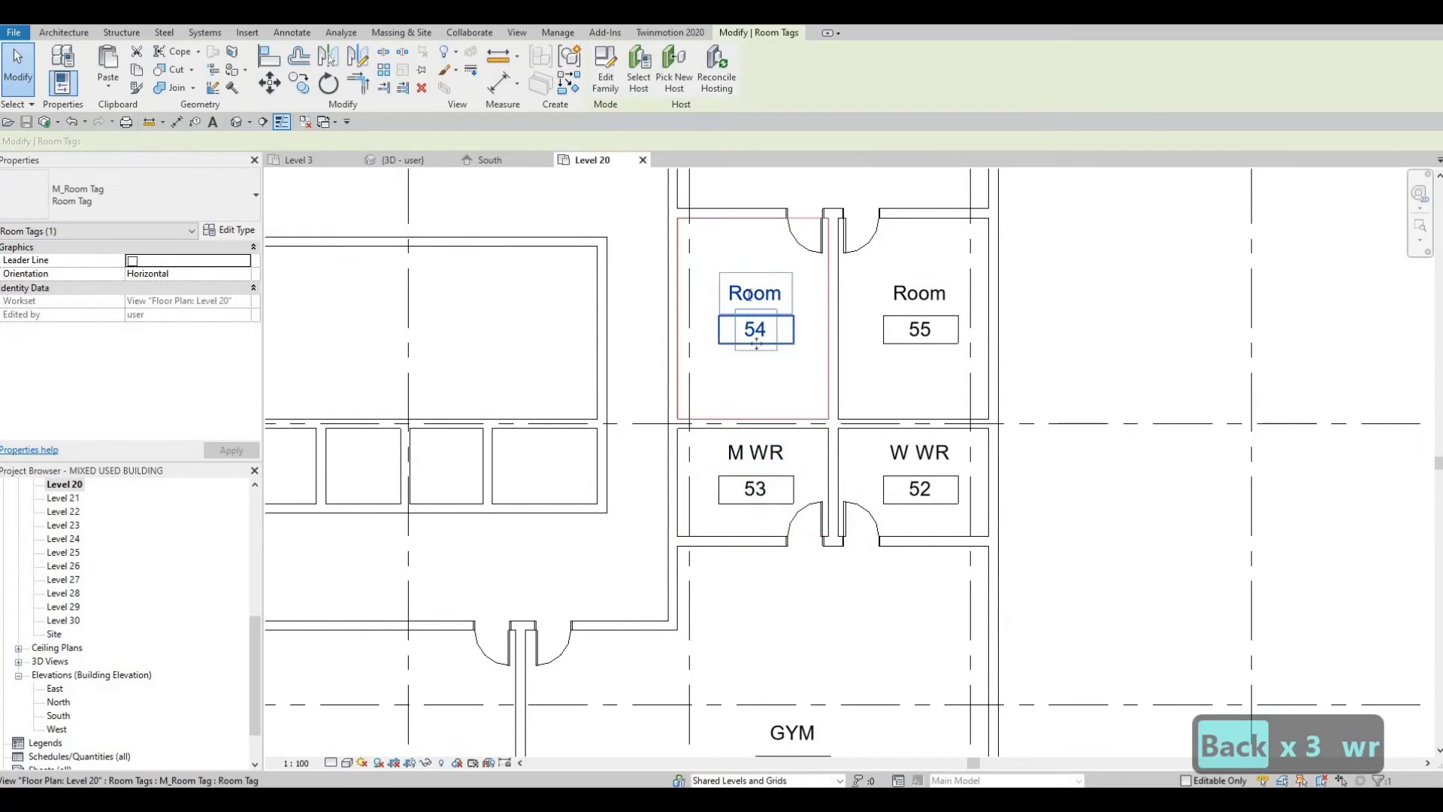
left_click(750, 296)
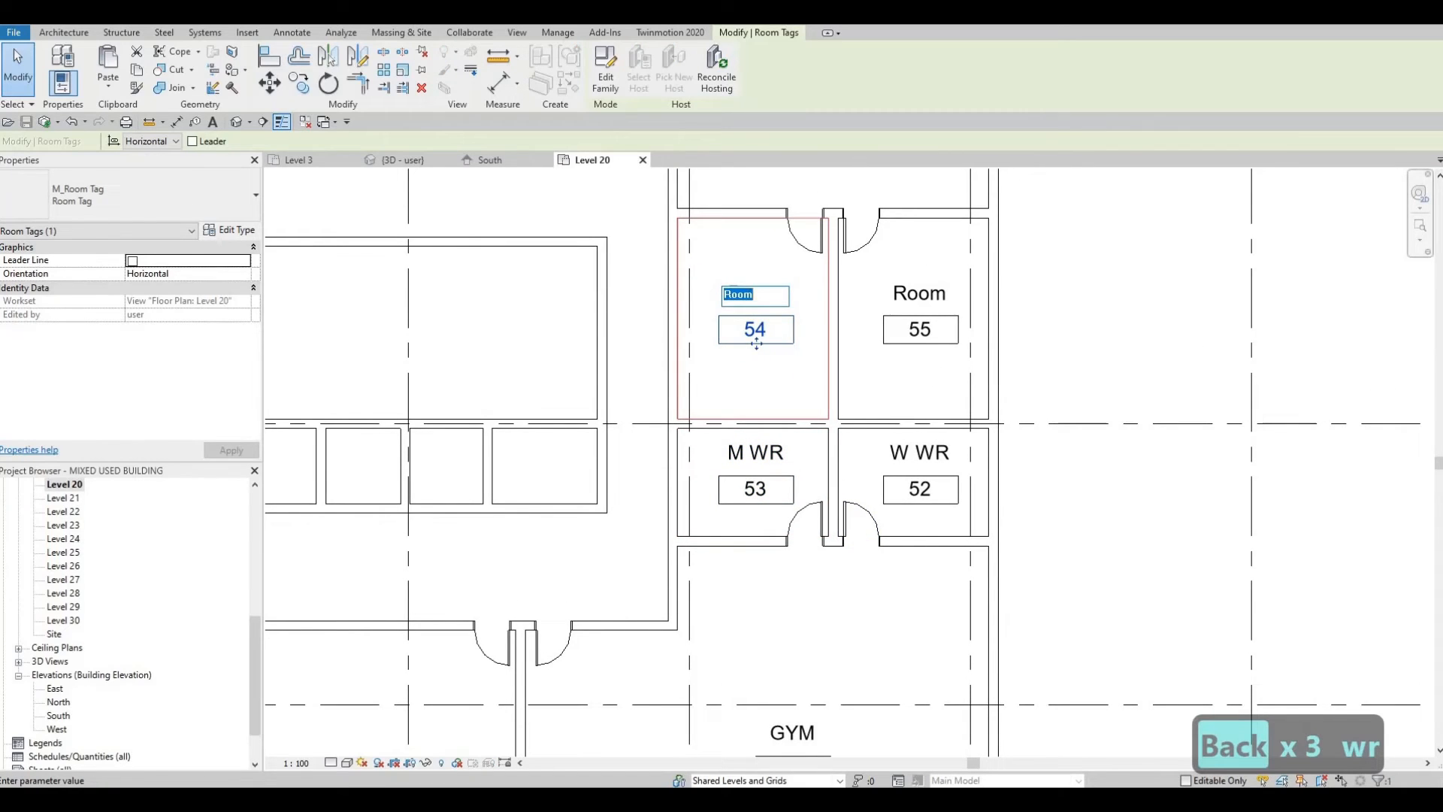
type("MC")
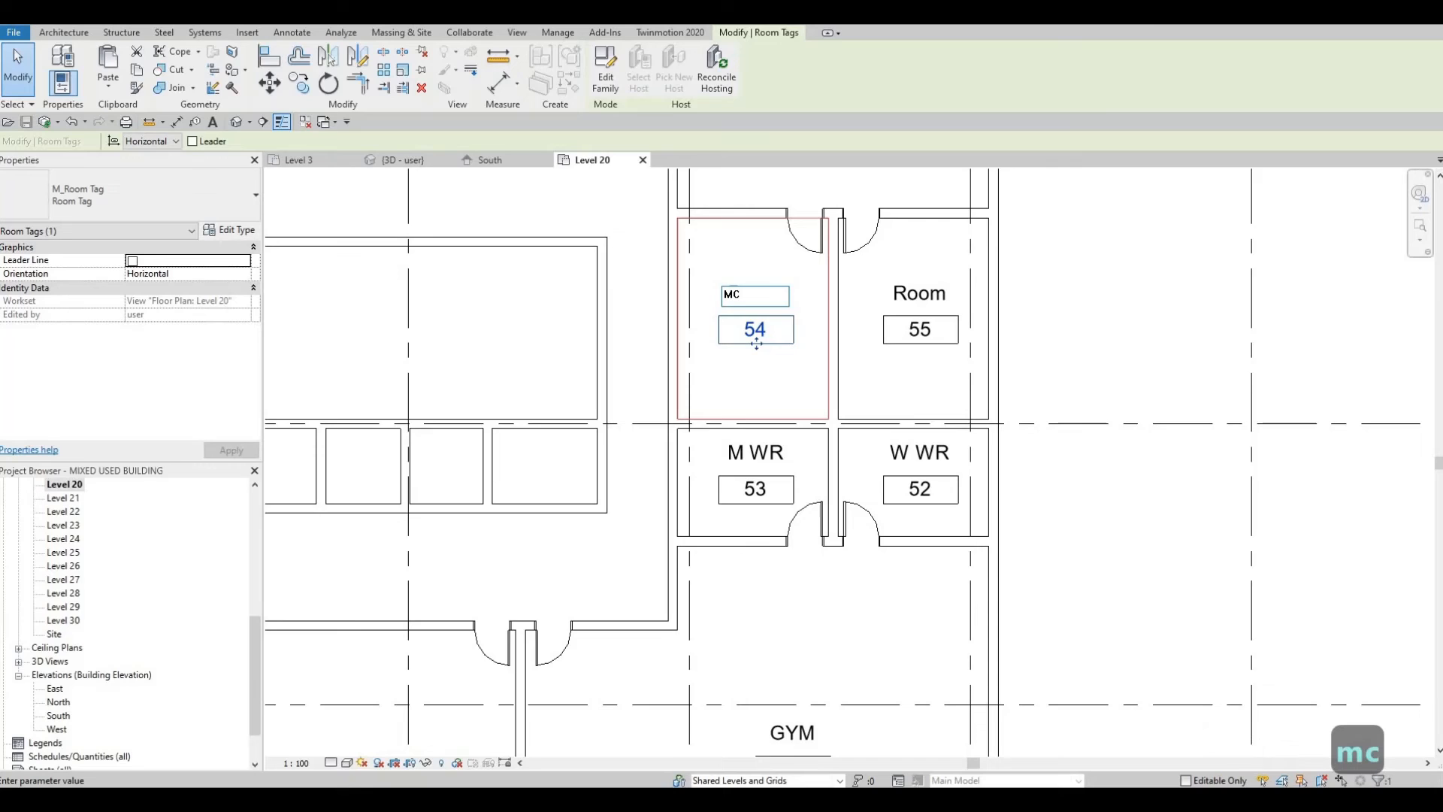
key("BackSpace")
type("VC")
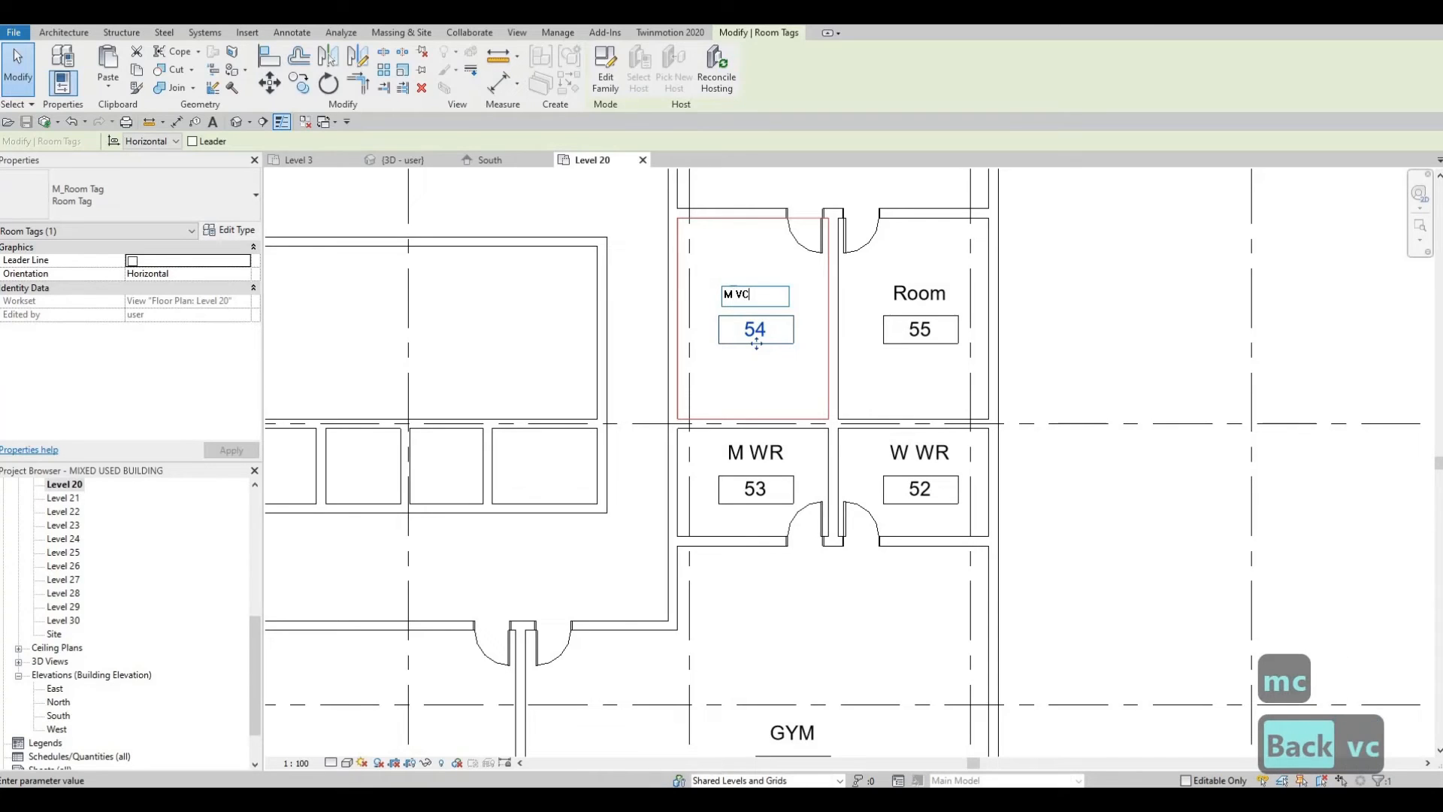
key("BackSpace")
key("BackSpace")
type("CR")
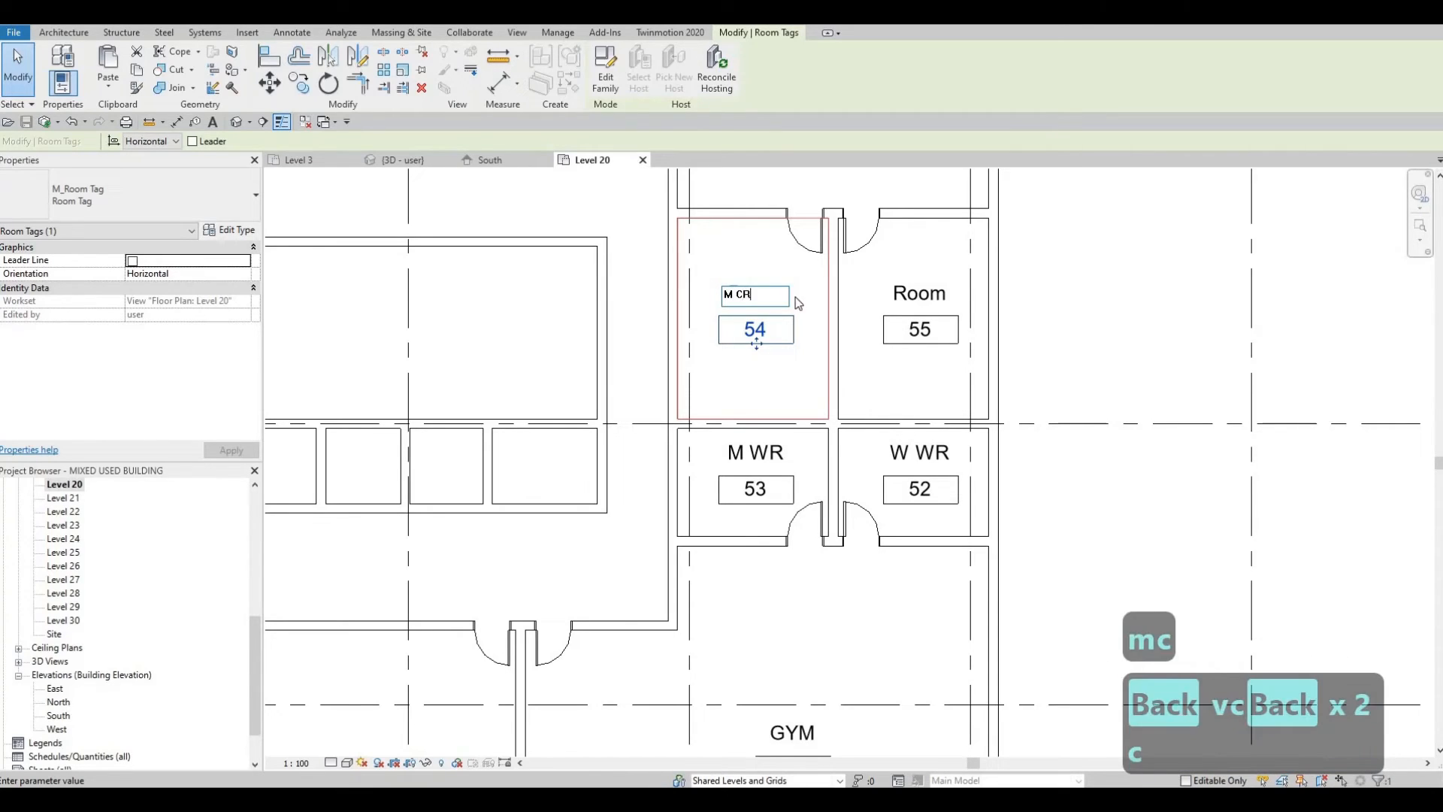
Step: Rename room 55, directly above W WR, as W CR
left_click(910, 299)
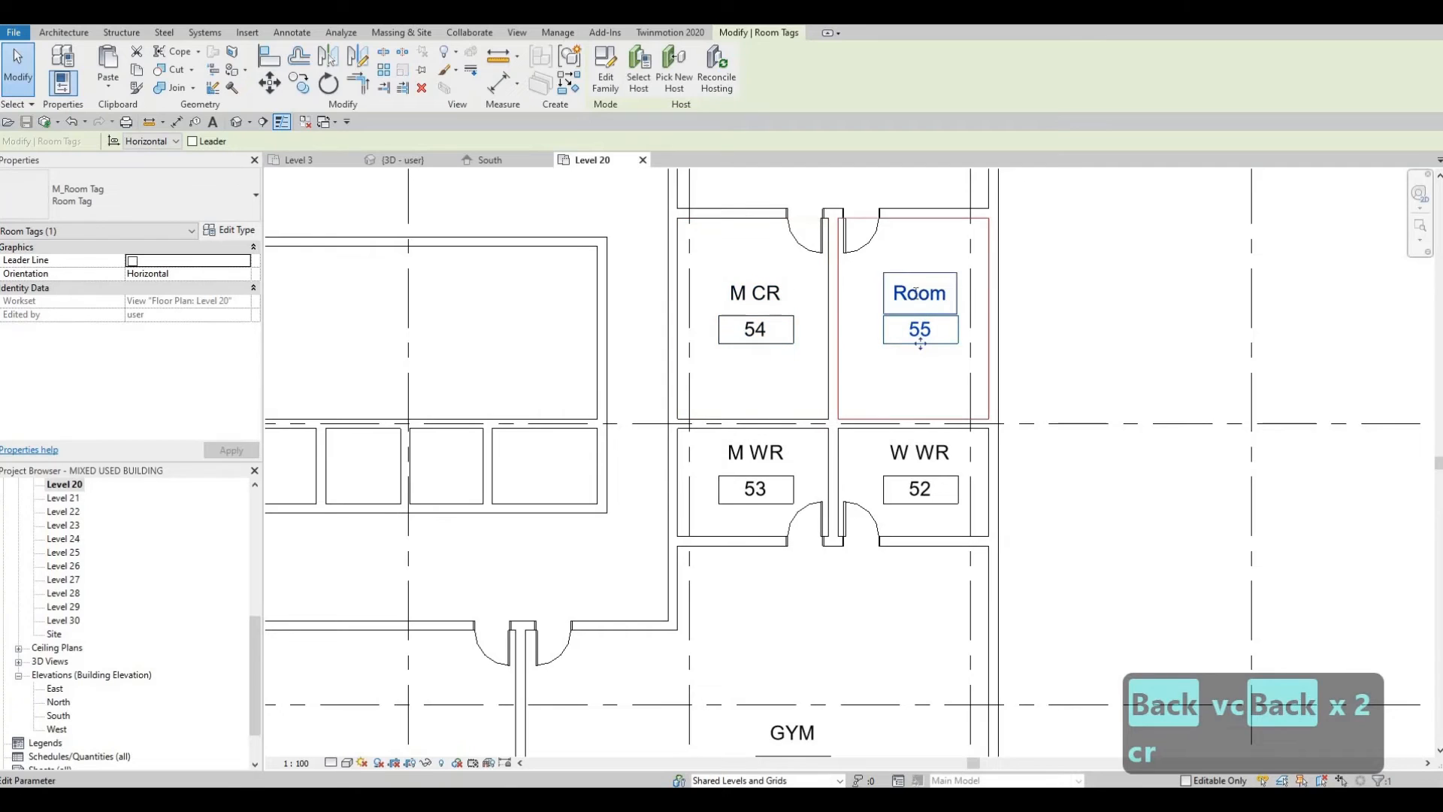
type("W")
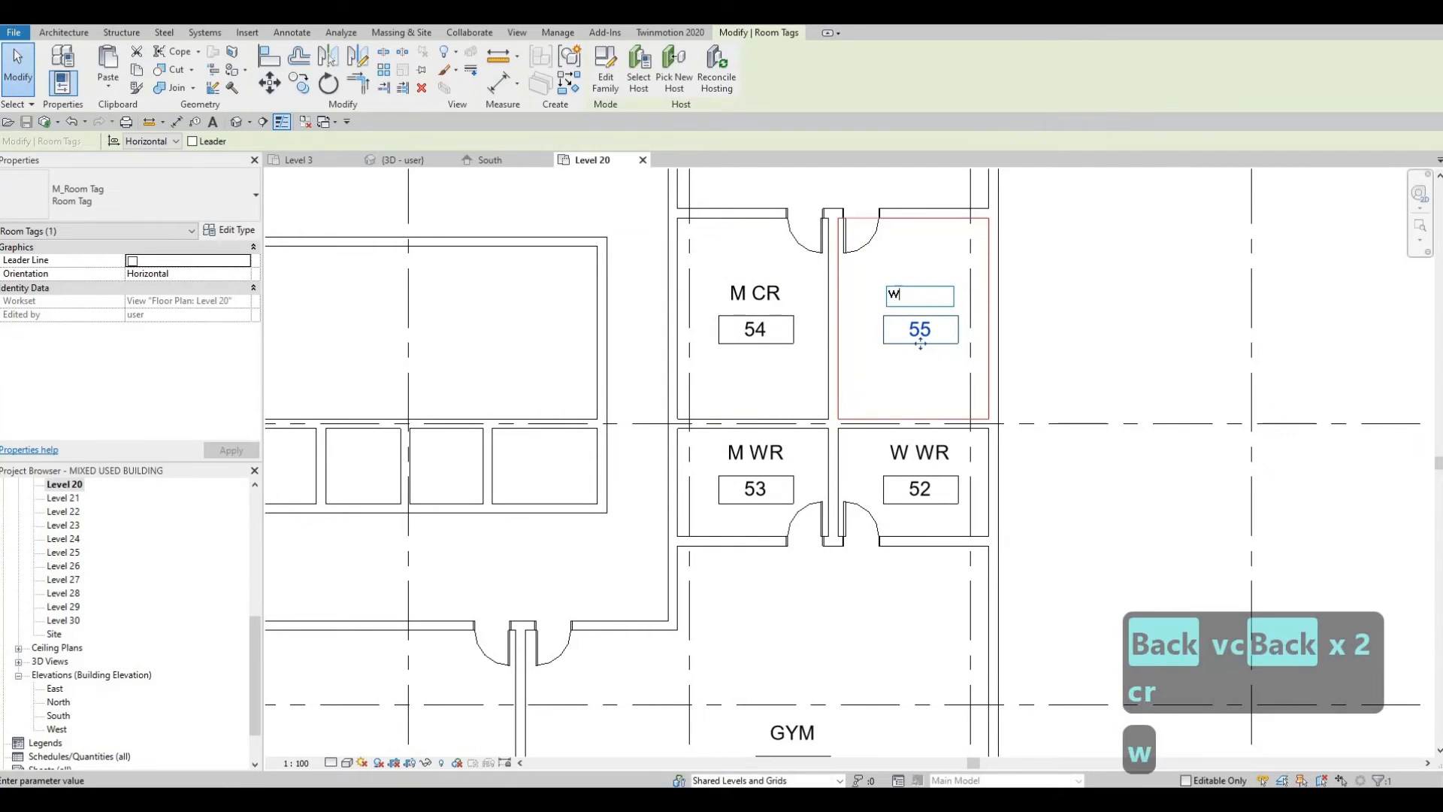
type(" CR")
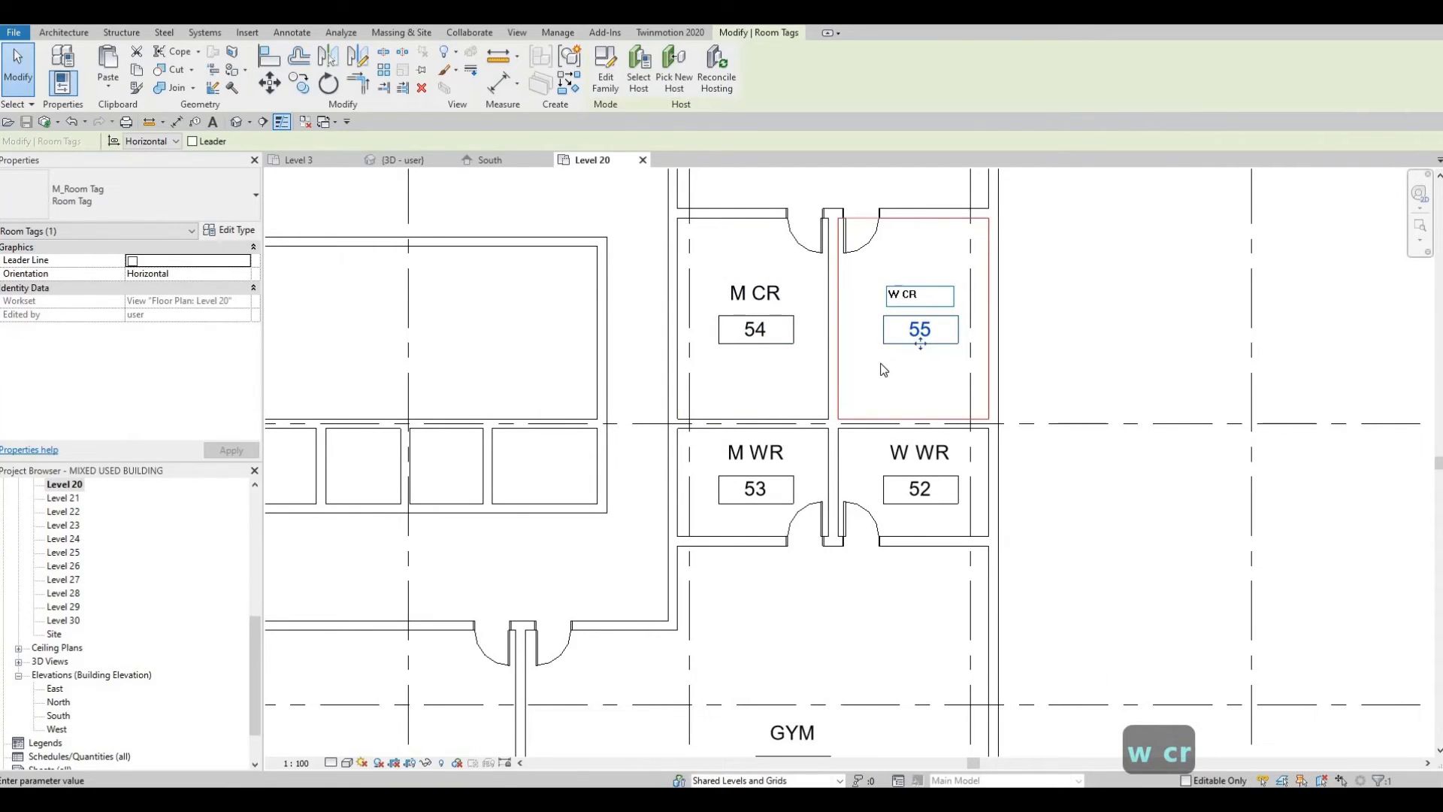
key("Escape")
key("Escape")
scroll(676, 409, "down", 1)
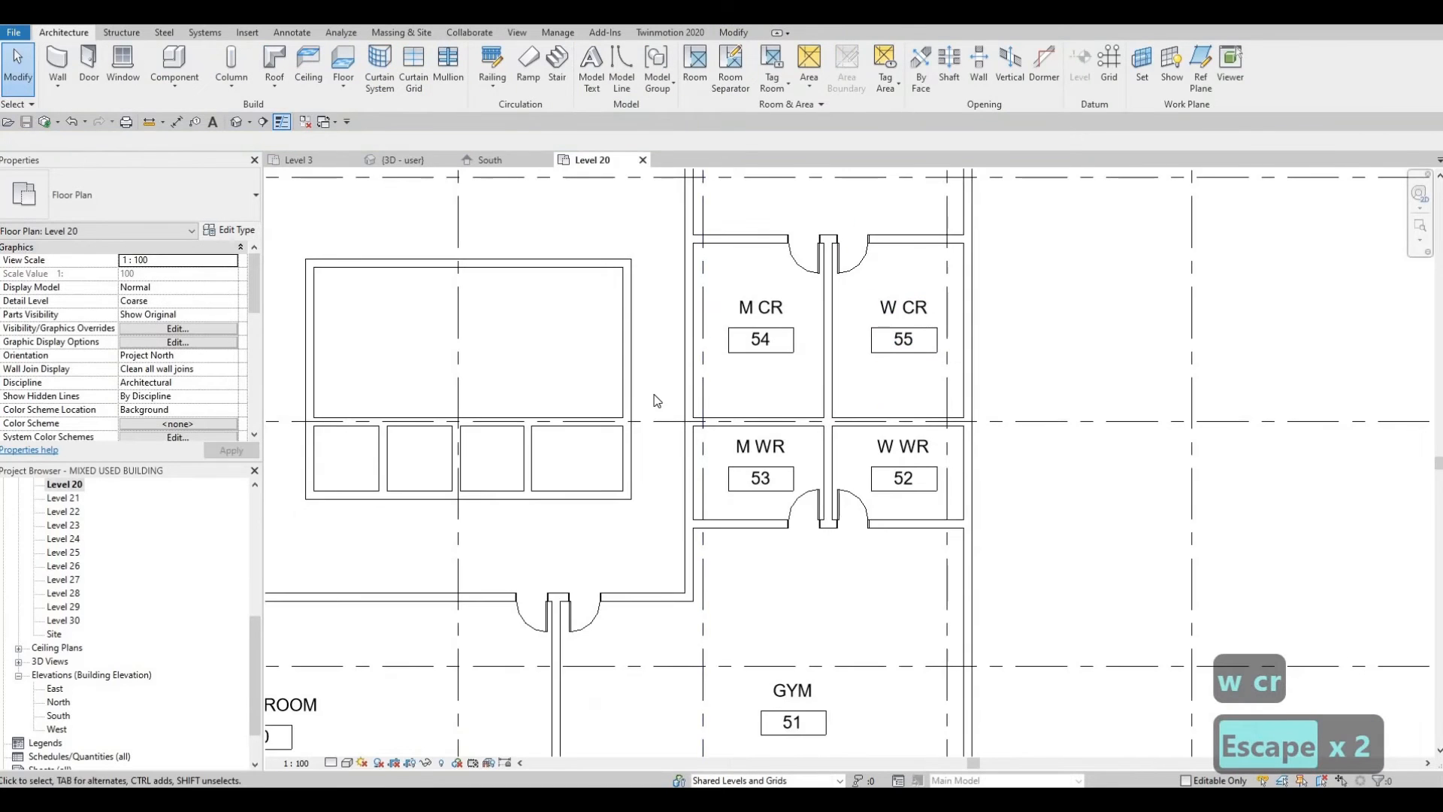
Step: Place matching 750 x 2000mm single-panel doors connecting M CR to M WR and W CR to W WR, next to their central partition
middle_click_drag(634, 372, 680, 421)
middle_click_drag(734, 498, 724, 460)
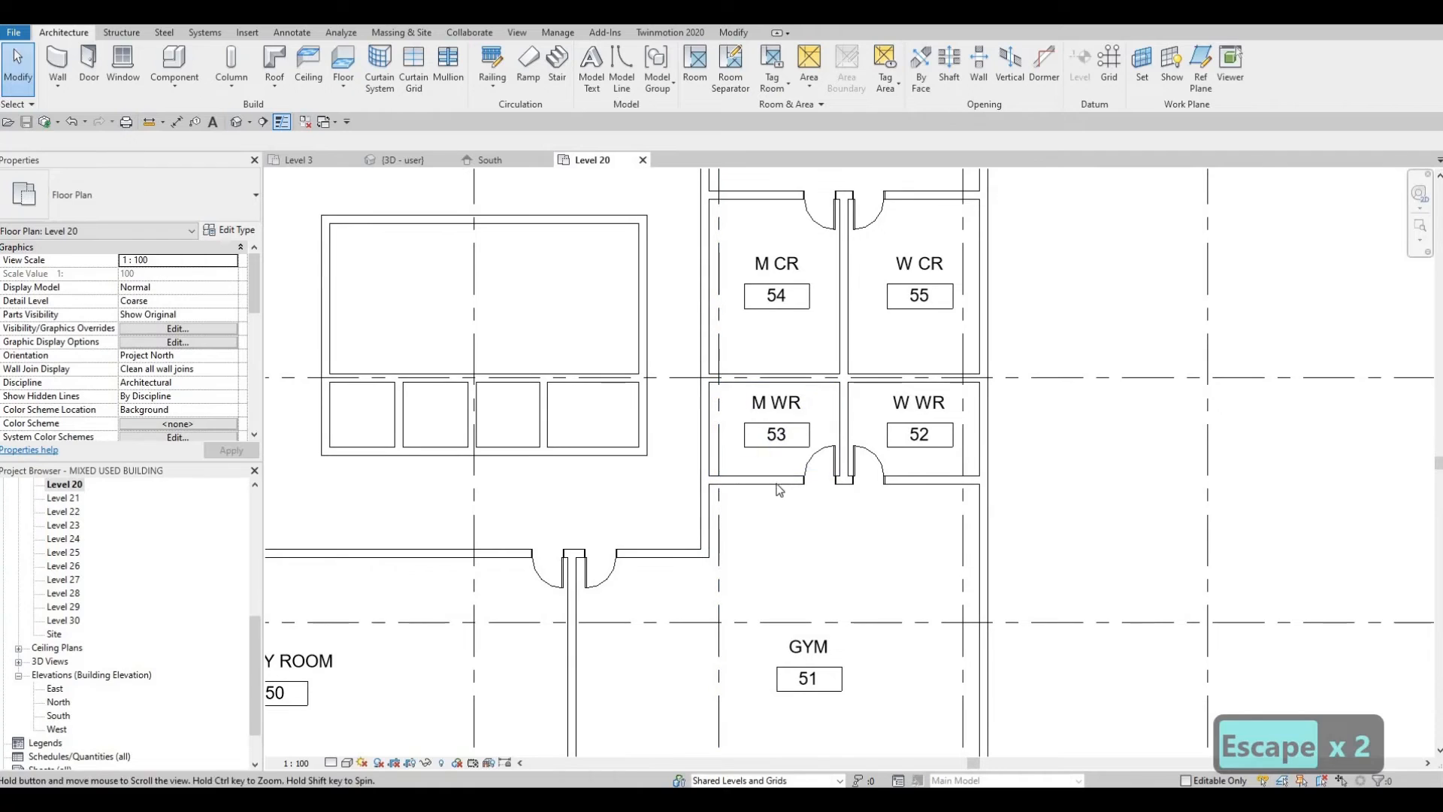
middle_click_drag(835, 495, 839, 473)
scroll(850, 412, "up", 4)
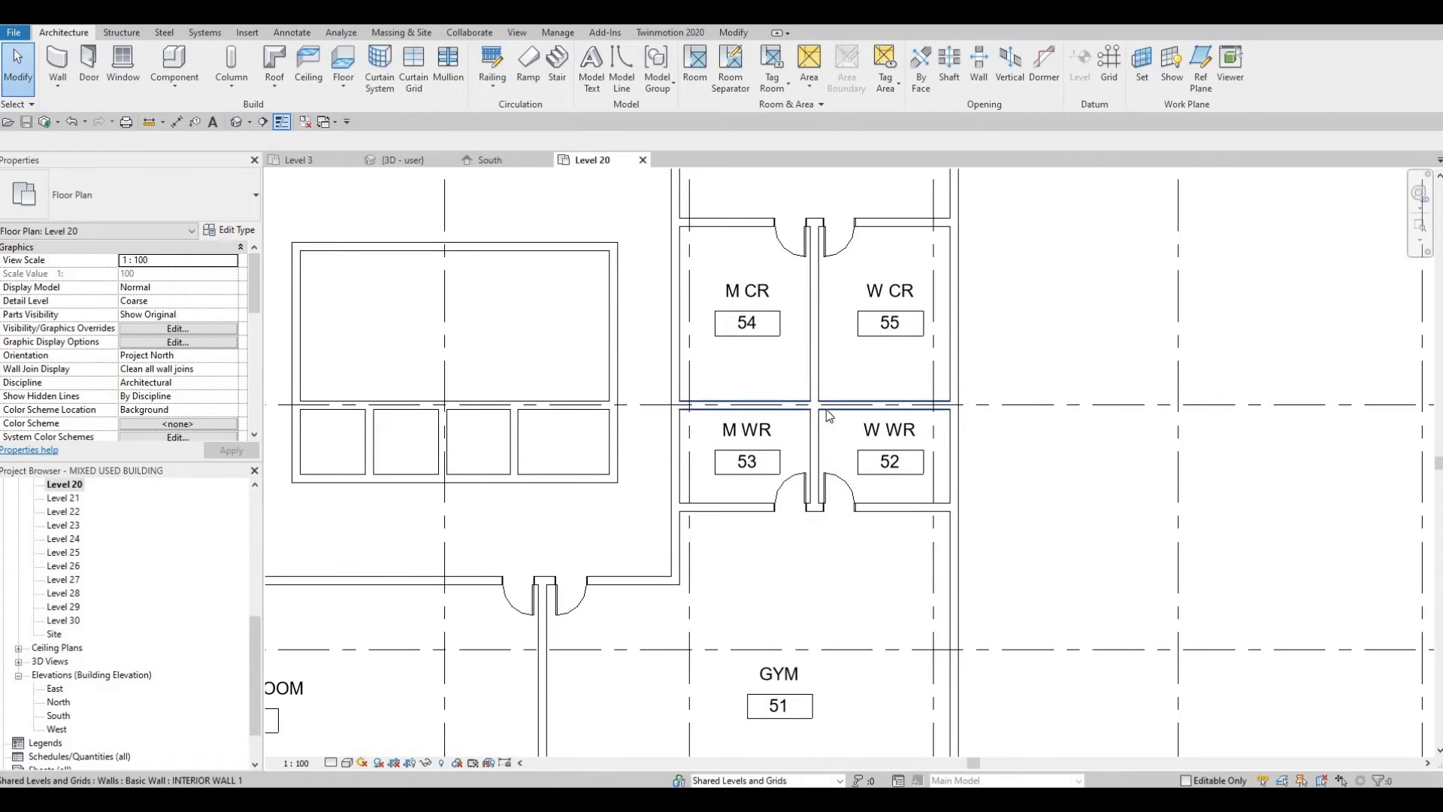
middle_click_drag(844, 435, 836, 455)
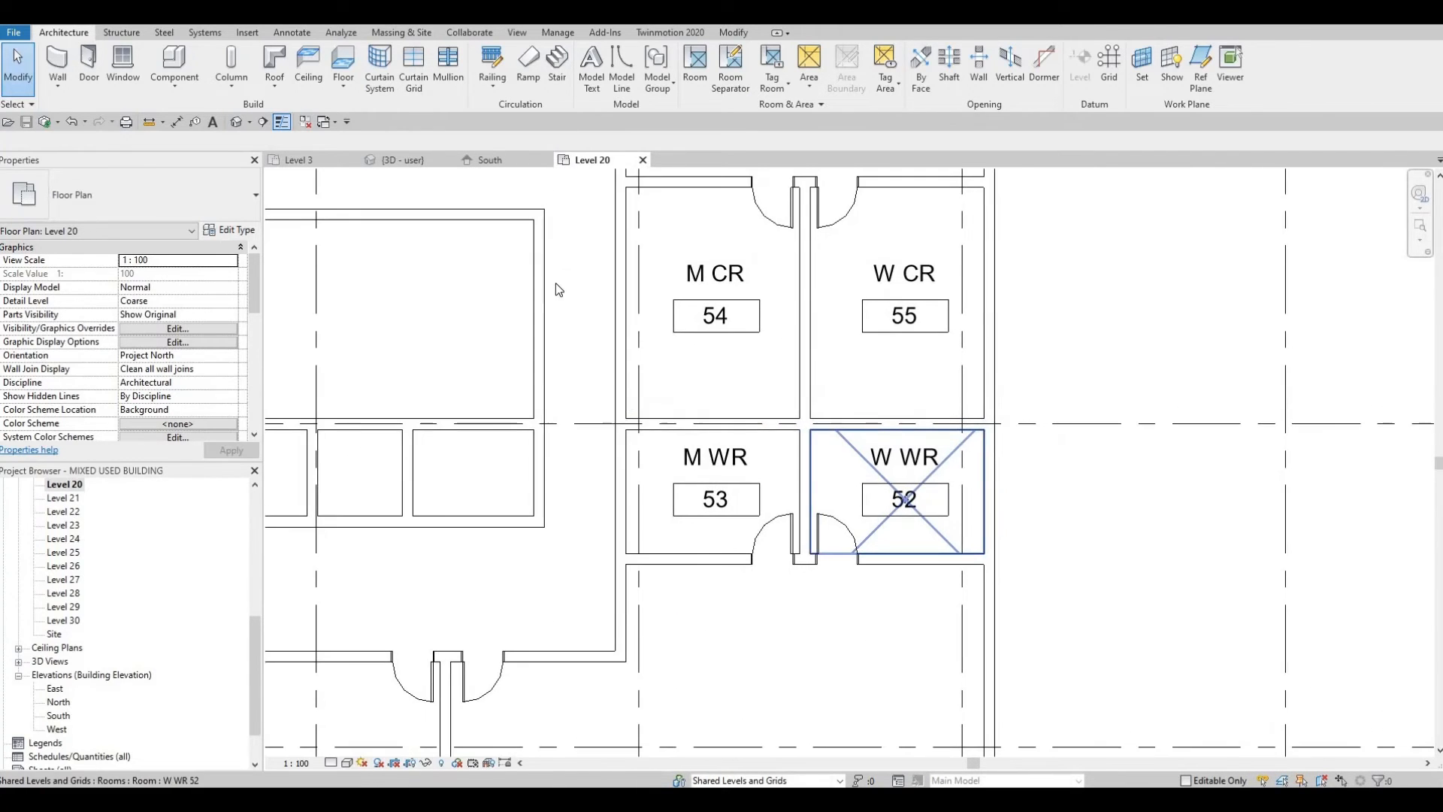
scroll(793, 242, "down", 2)
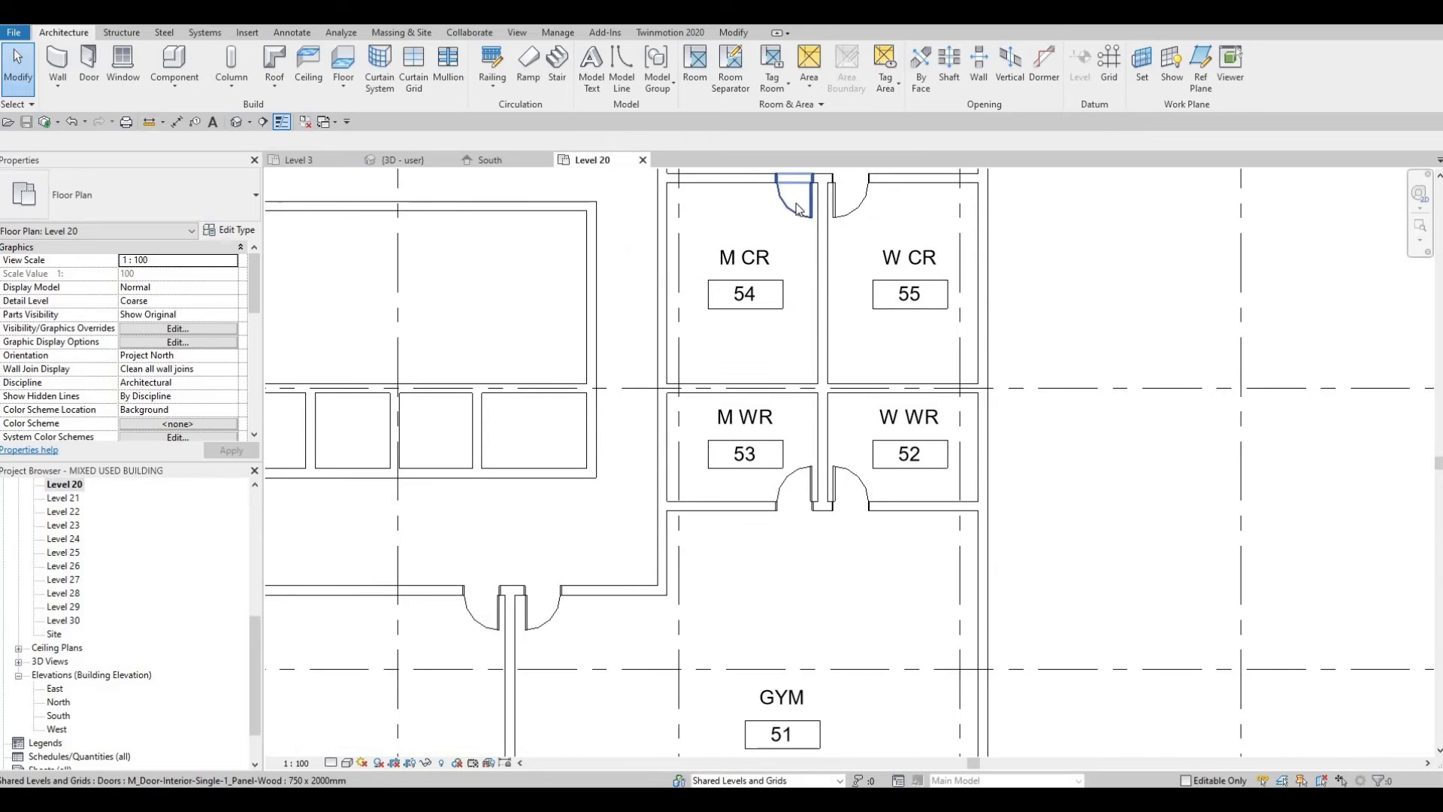
left_click(799, 207)
key("c")
key("s")
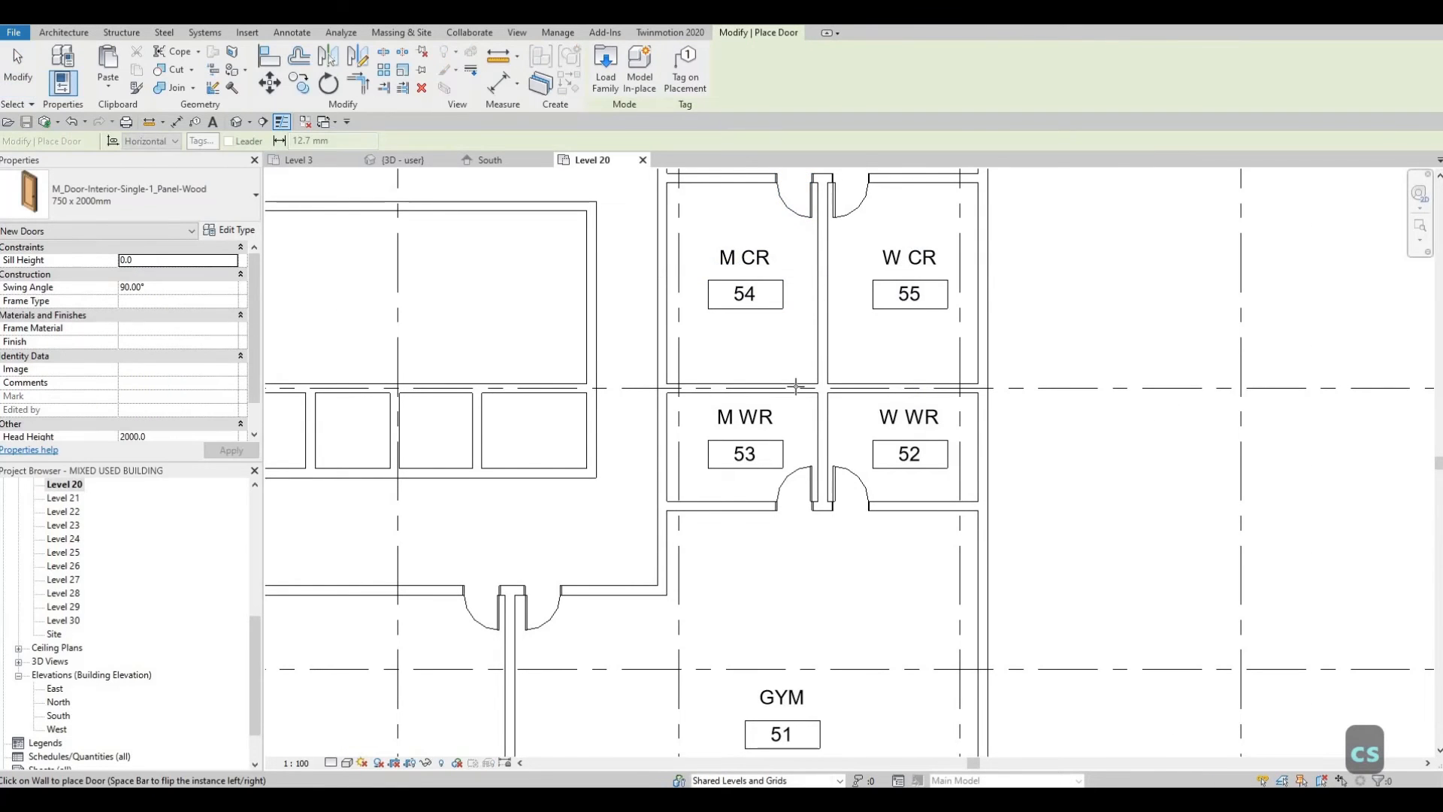
left_click(846, 383)
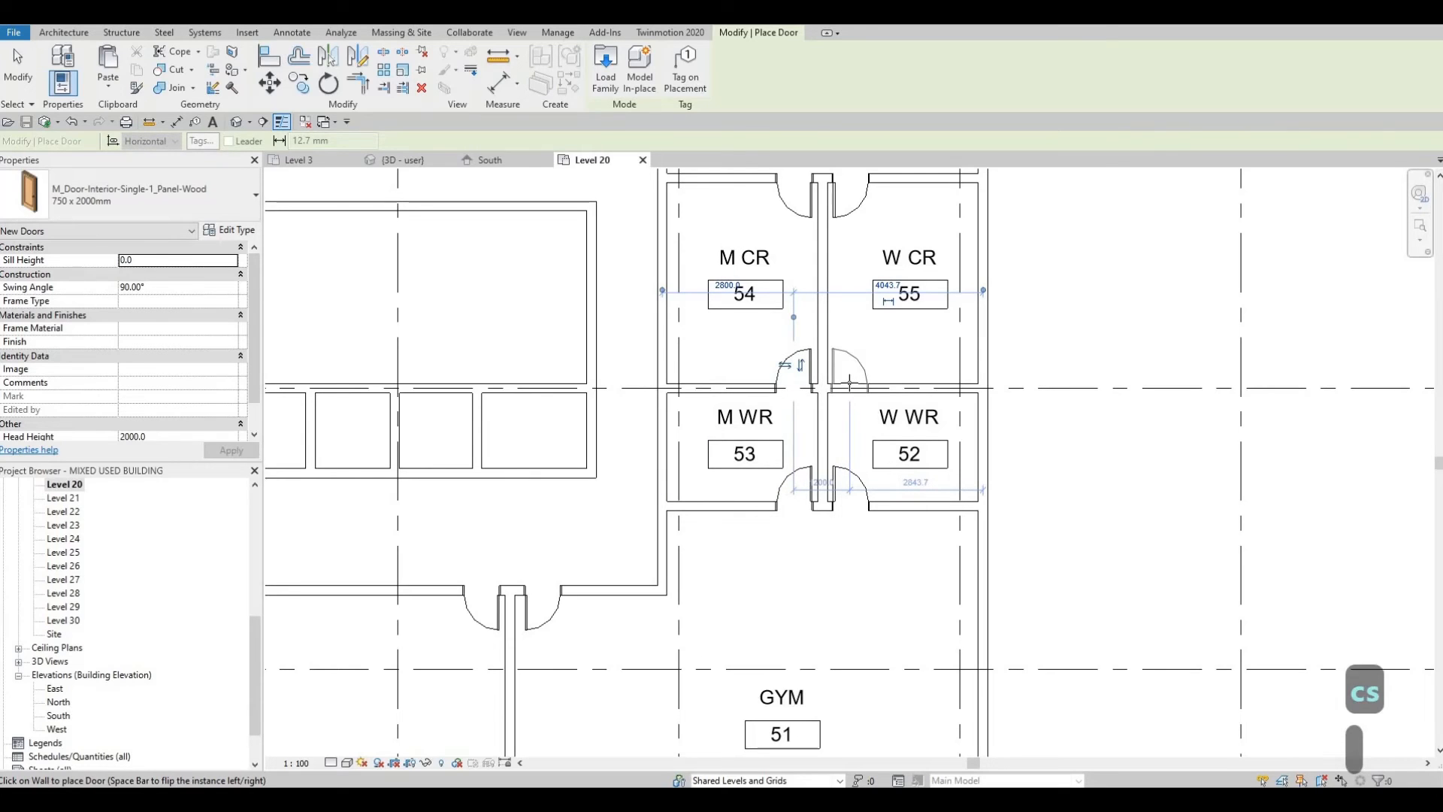
key("Escape")
Step: Examine the layout of the party room, gym, BBQ rooms and washrooms
scroll(788, 346, "down", 2)
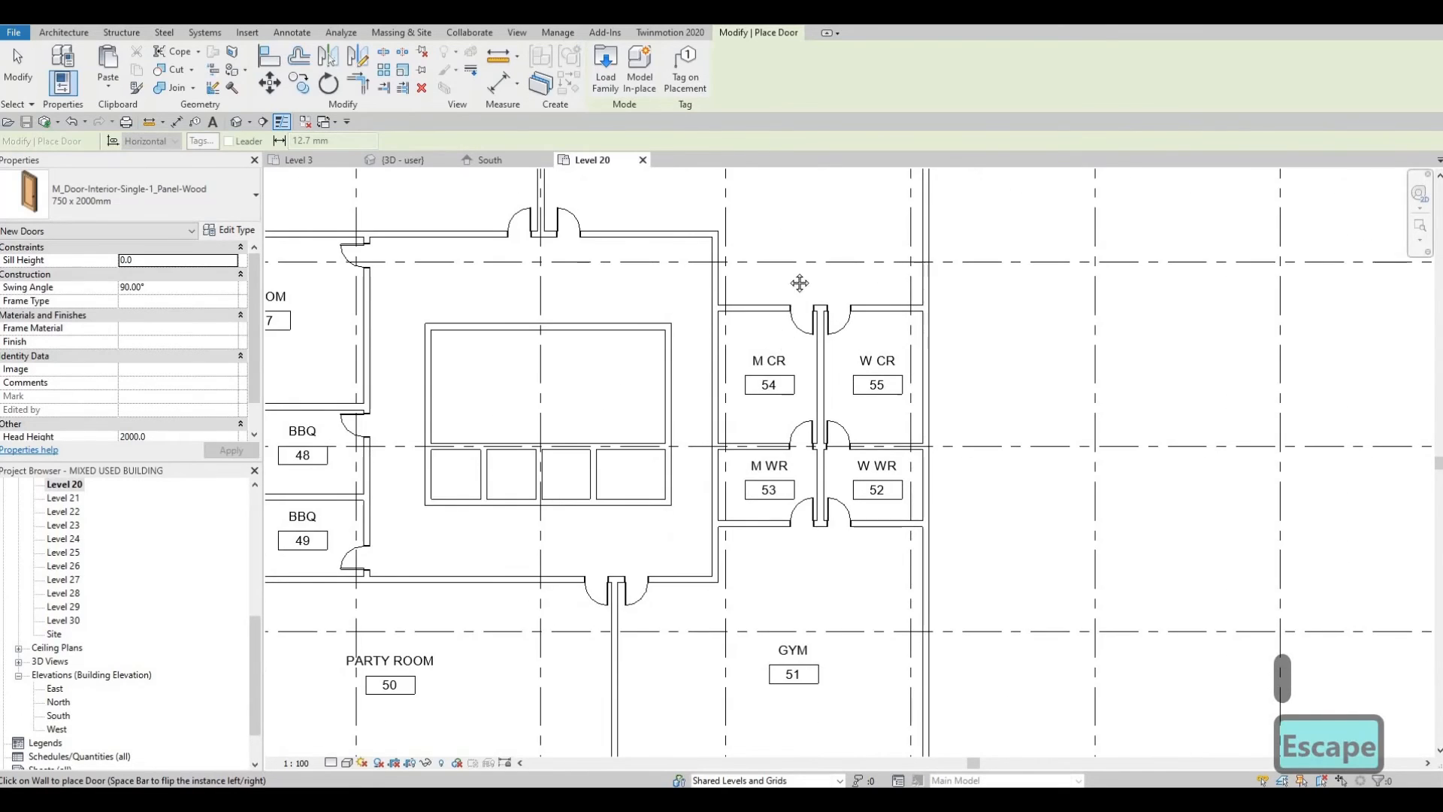
scroll(794, 385, "down", 3)
middle_click_drag(791, 372, 782, 294)
scroll(791, 363, "up", 2)
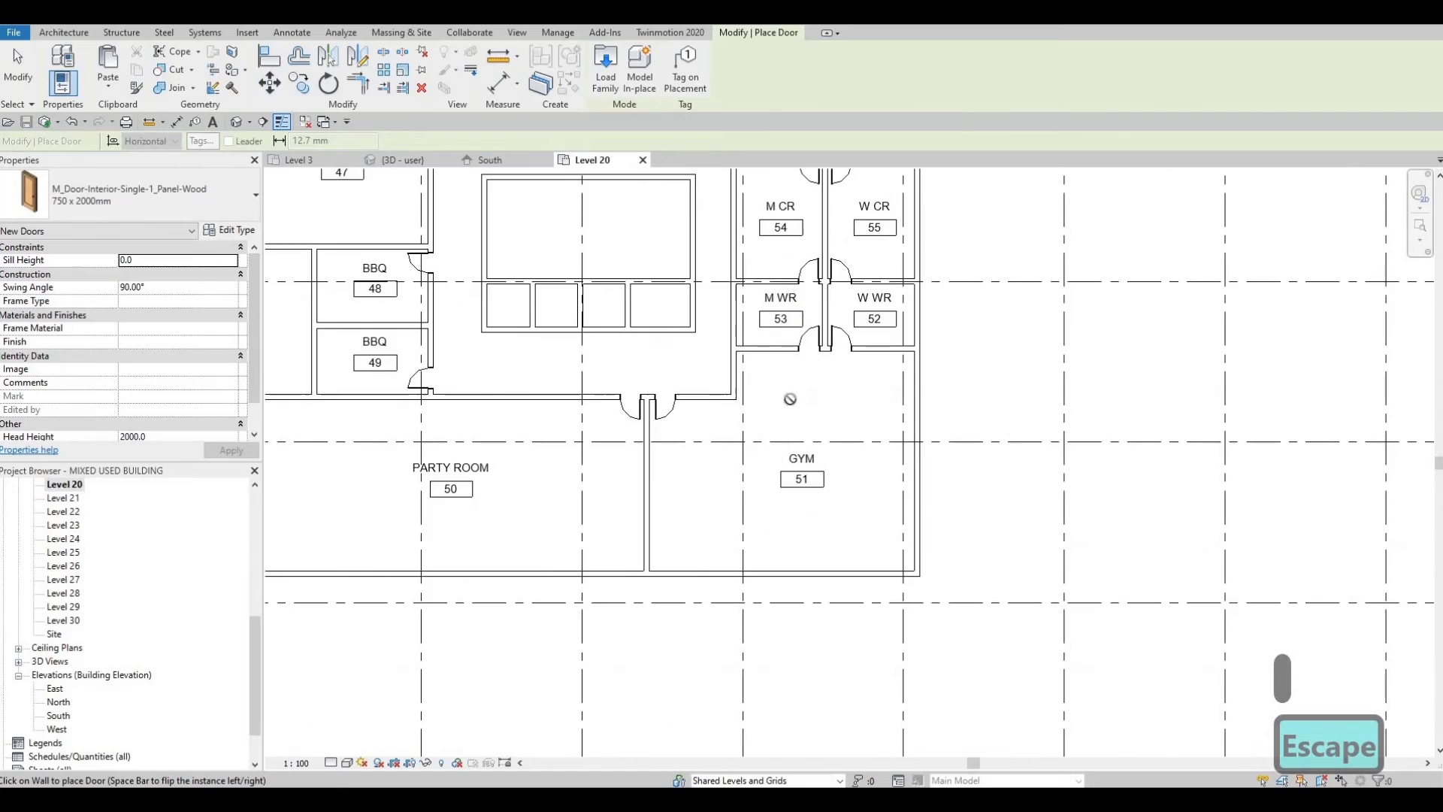
middle_click_drag(840, 412, 898, 389)
middle_click_drag(823, 448, 886, 460)
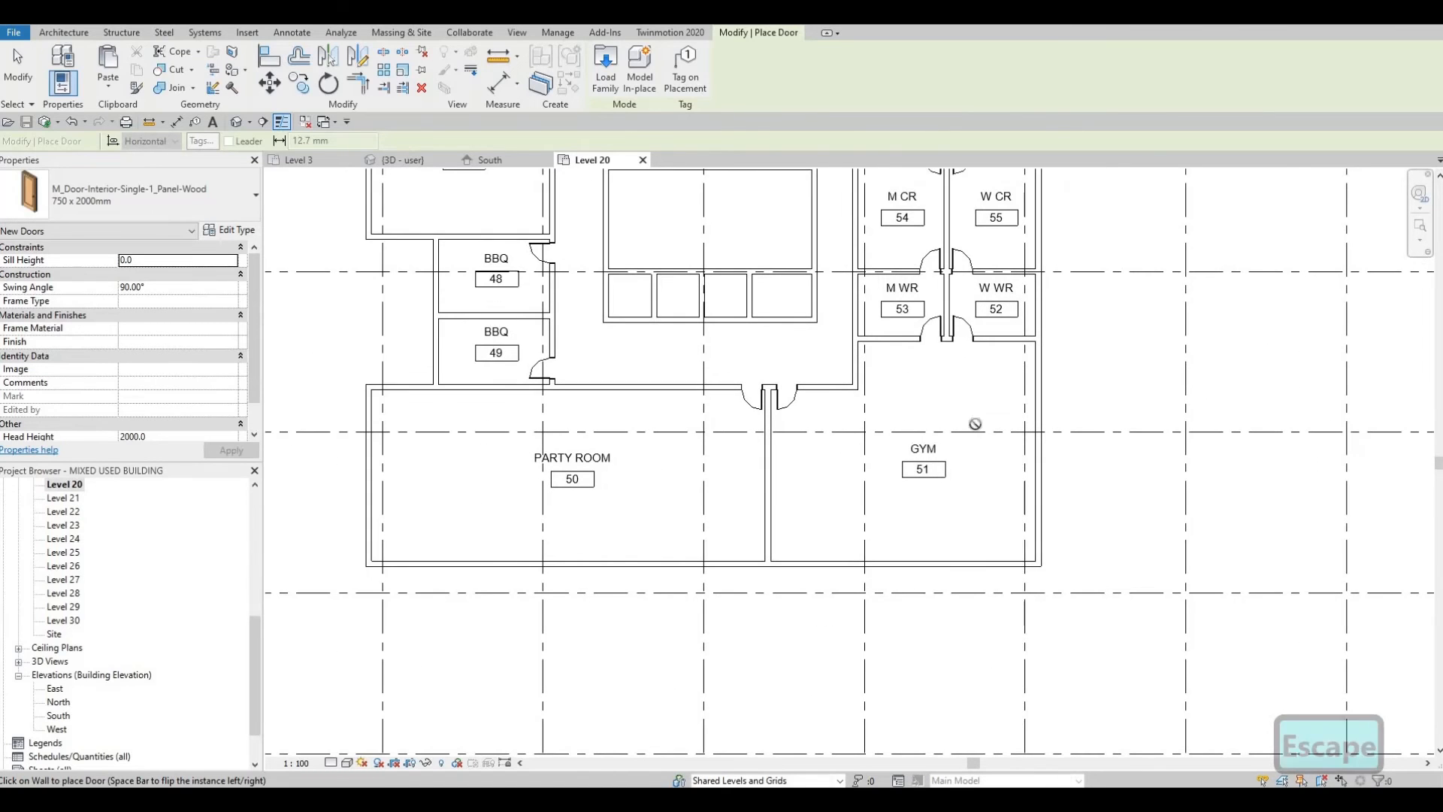
middle_click_drag(866, 217, 862, 254)
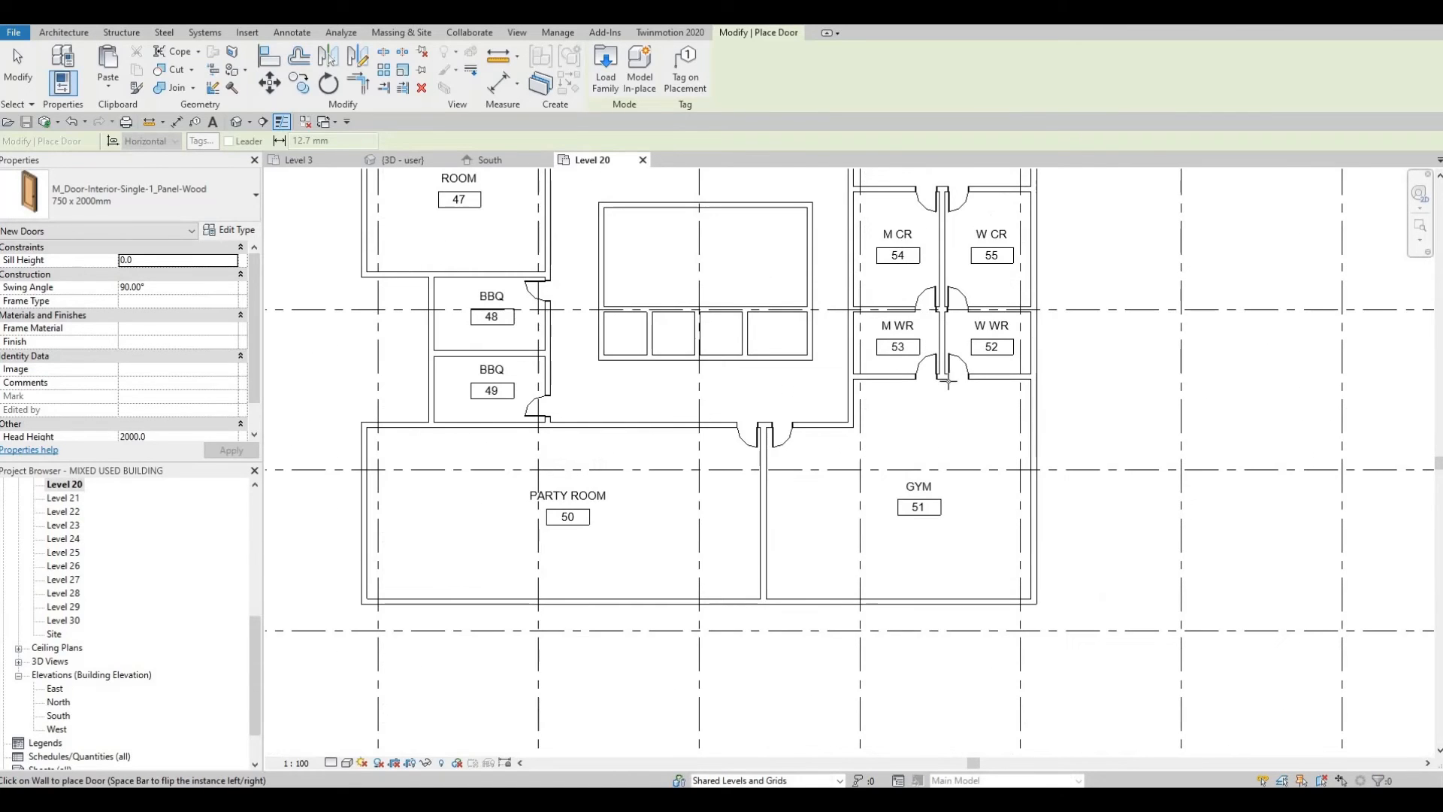
middle_click_drag(846, 501, 858, 440)
scroll(789, 350, "up", 1)
scroll(847, 442, "down", 1)
key("Escape")
key("Escape")
Step: Draw INTERIOR WALL 1 from the party room–gym partition 2400 mm along grid E to grid 4, then down to the lower outer wall
left_click(853, 444)
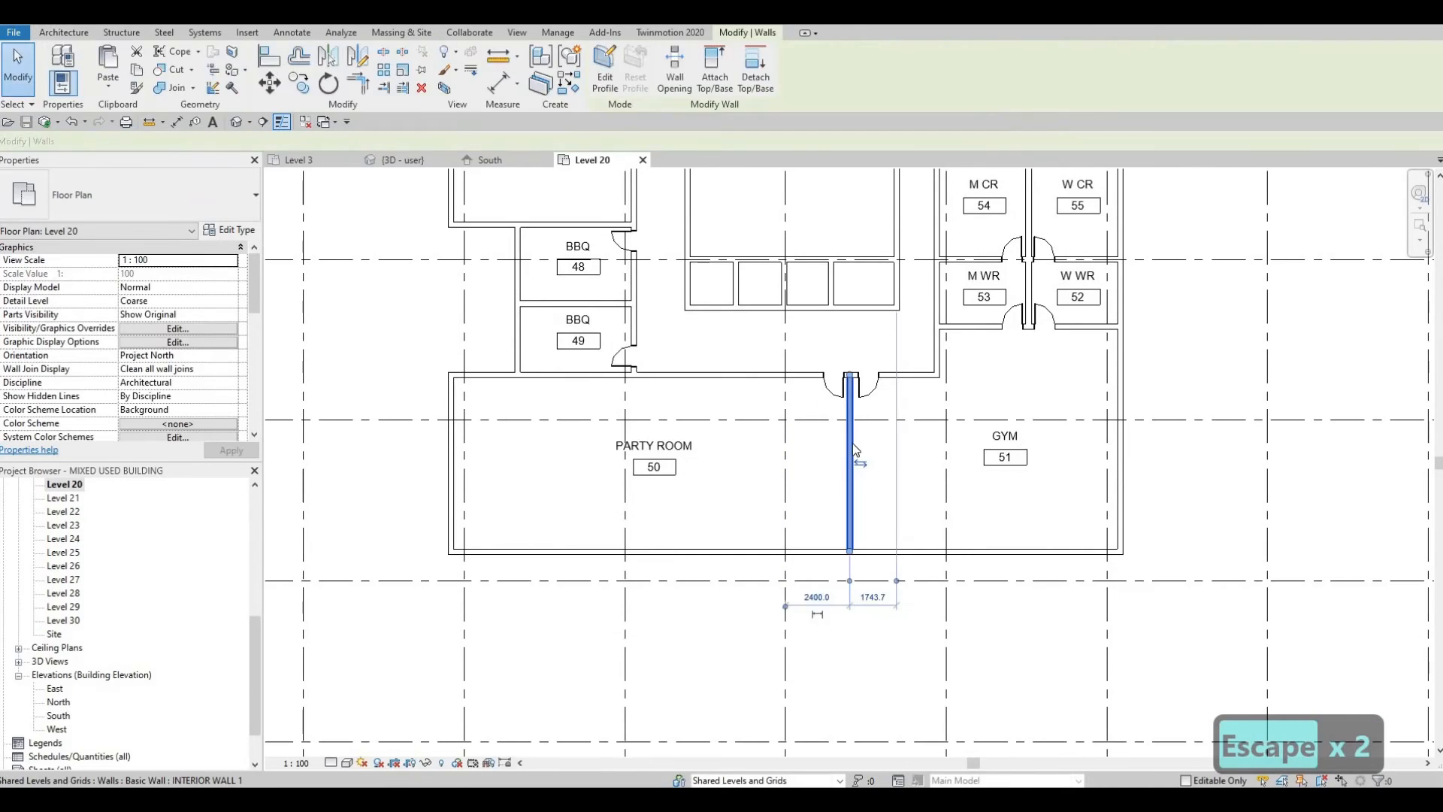
key("c")
key("s")
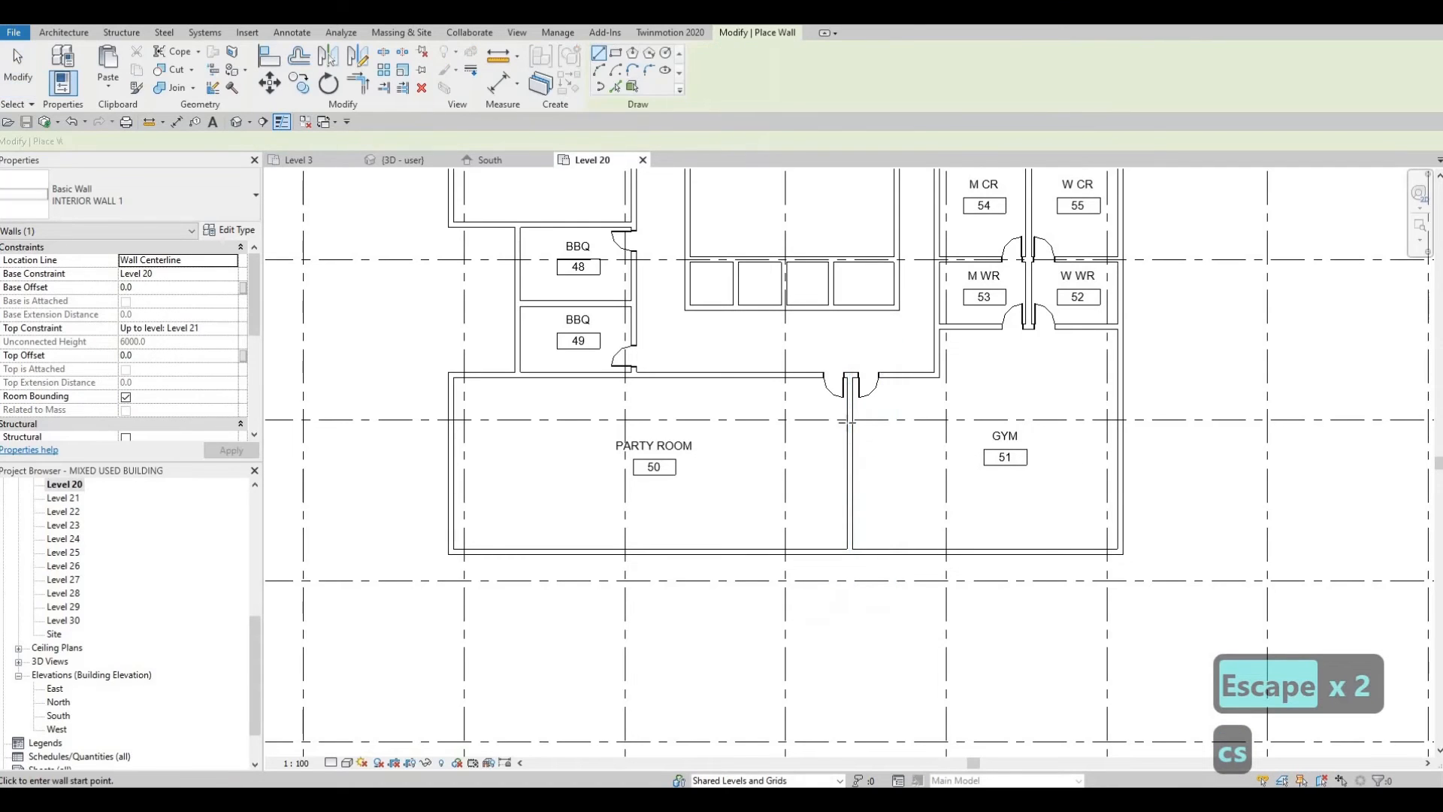
left_click(849, 419)
left_click(786, 419)
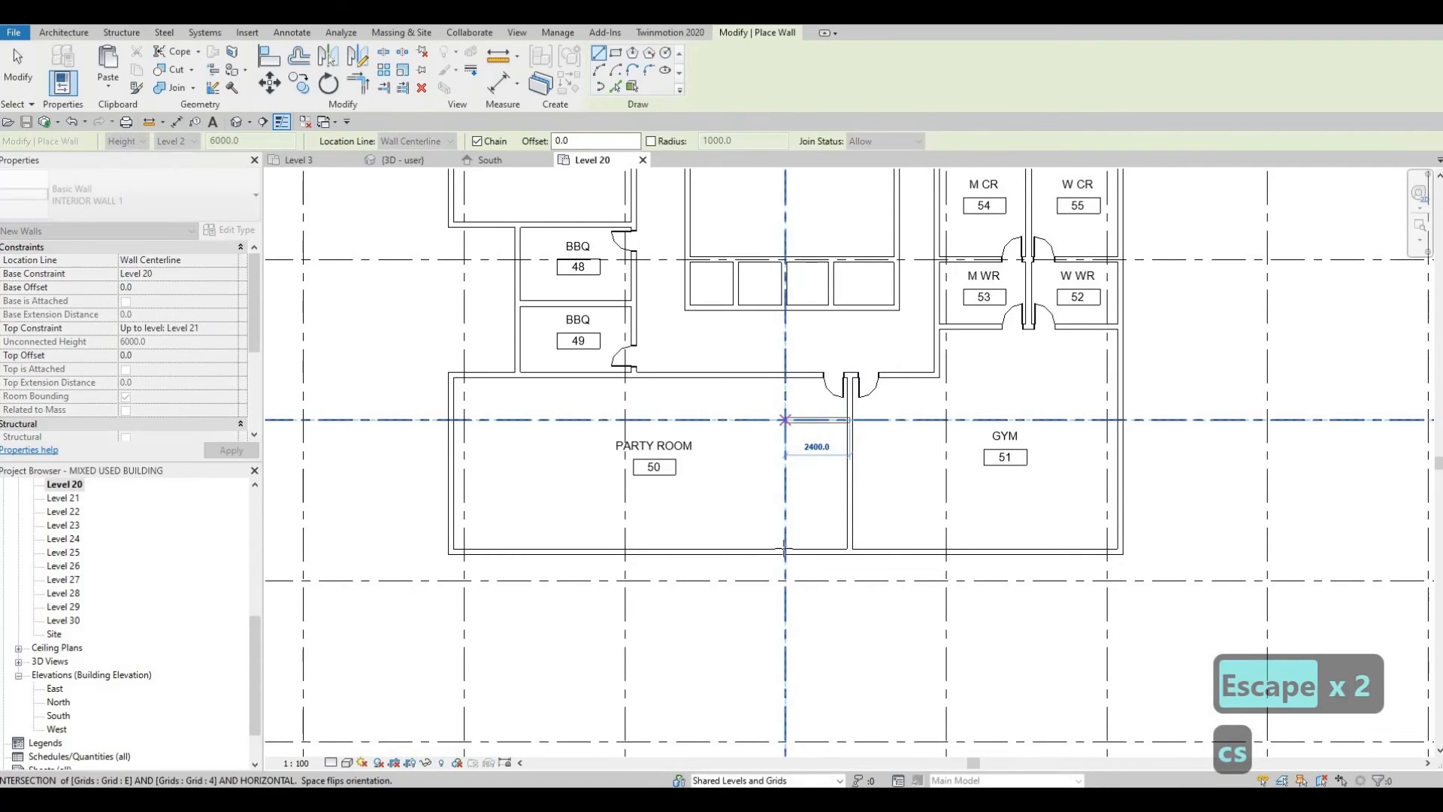
left_click(793, 493)
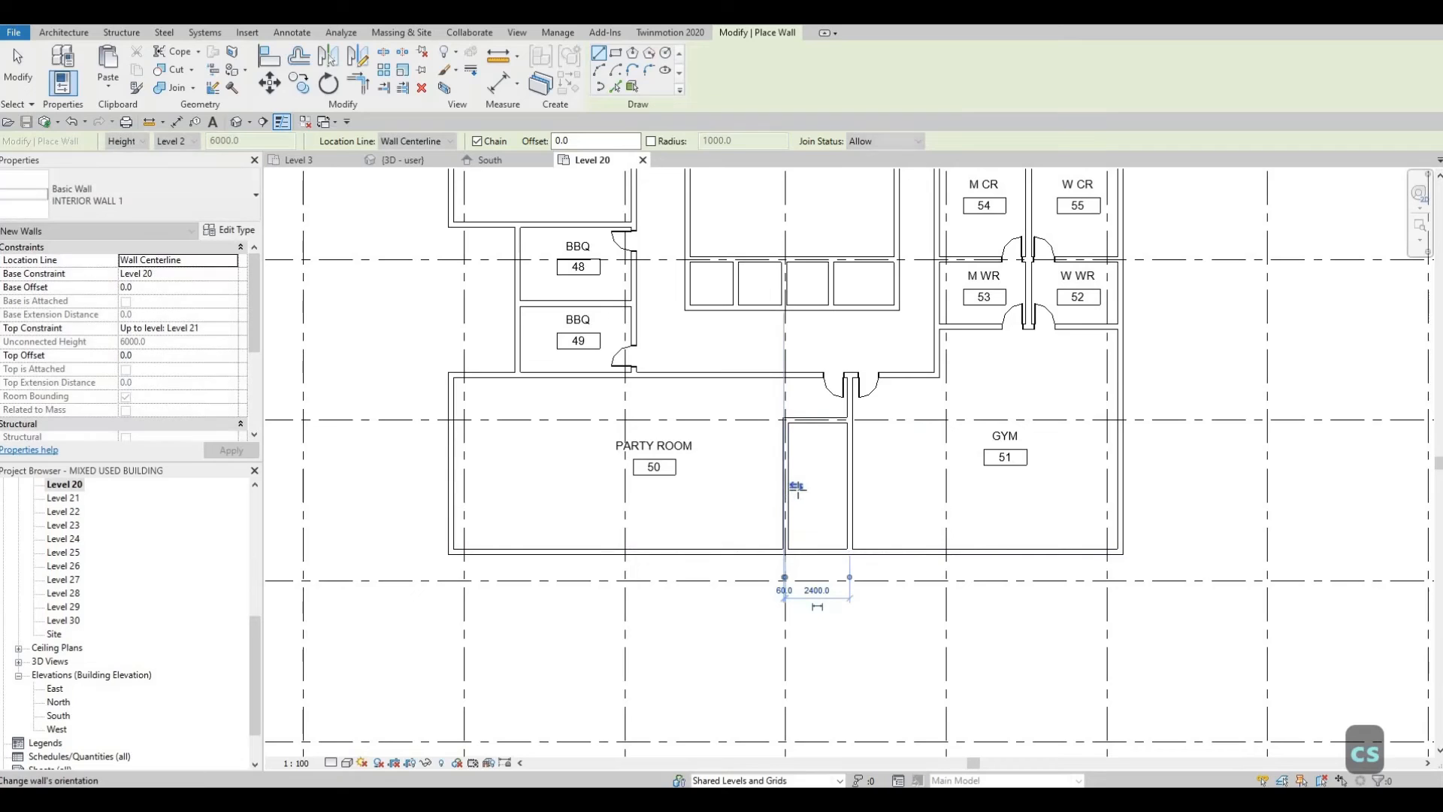
key("Escape")
Step: Divide the new enclosure in the party room with a 2400 mm horizontal interior wall at the midpoint of its left wall
scroll(813, 484, "up", 1)
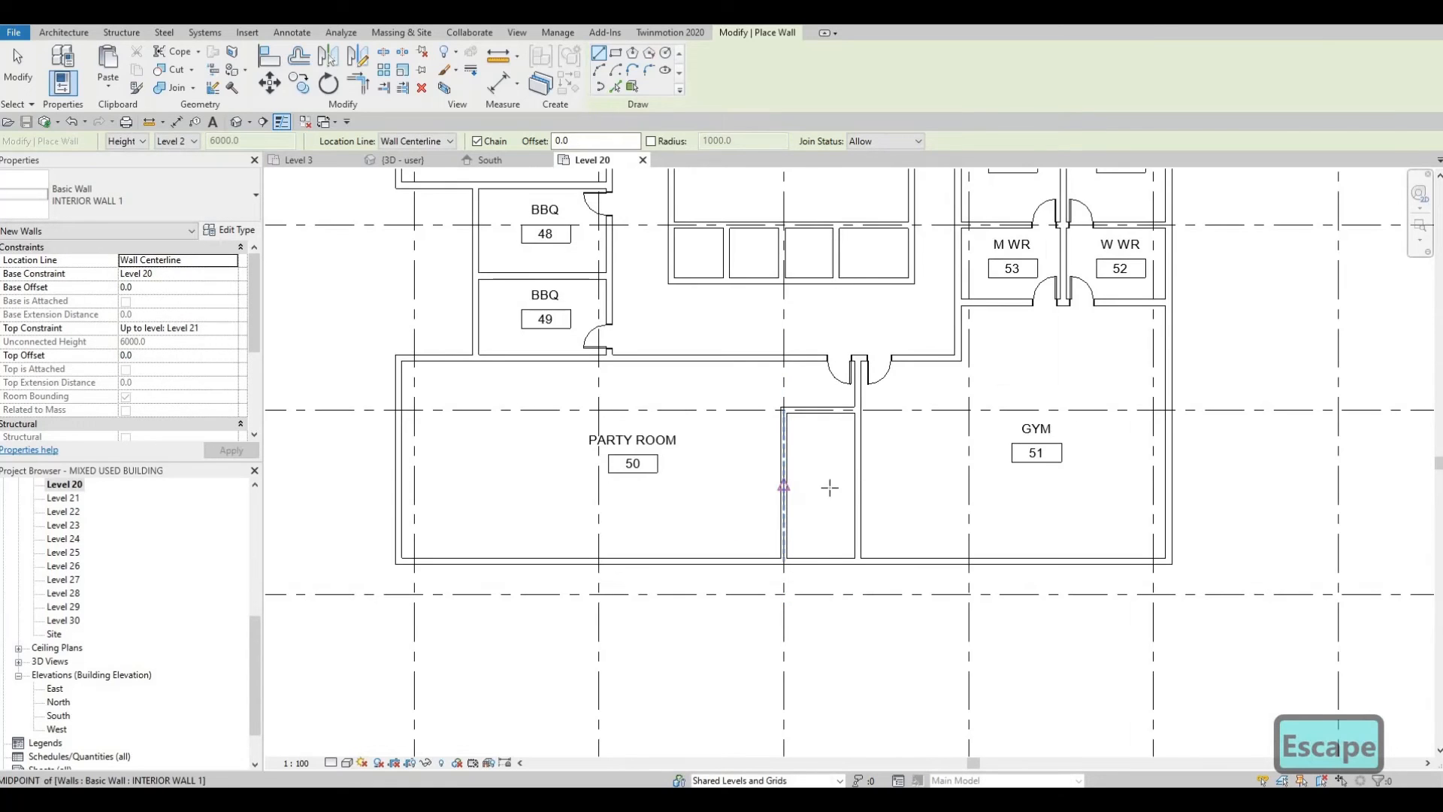
left_click(784, 485)
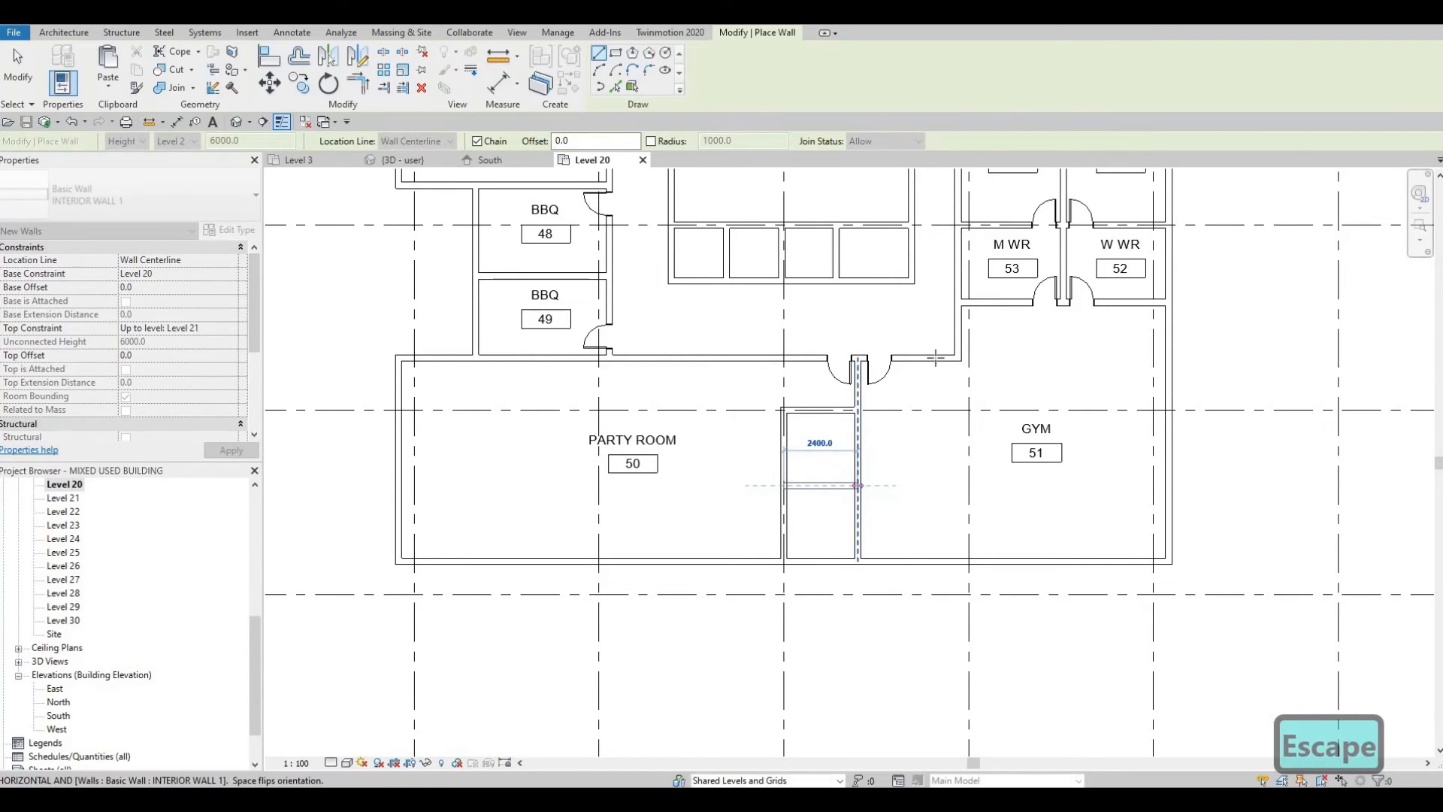
left_click(857, 485)
key("Escape")
key("Escape")
key("Escape")
Step: Place 750 x 2000mm single-panel doors from the party room into both small enclosures, beside their dividing wall and swinging inward
left_click(885, 373)
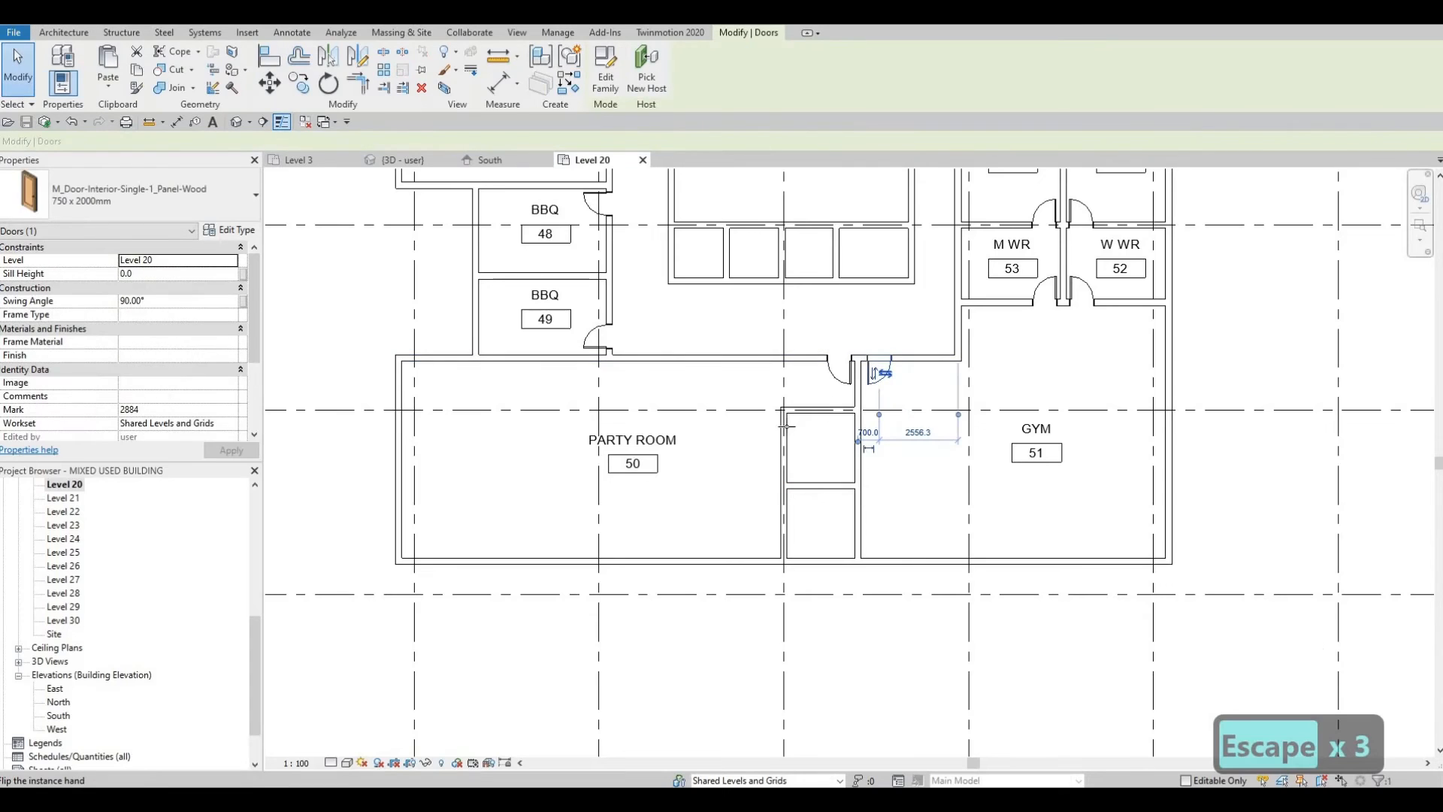
key("c")
key("s")
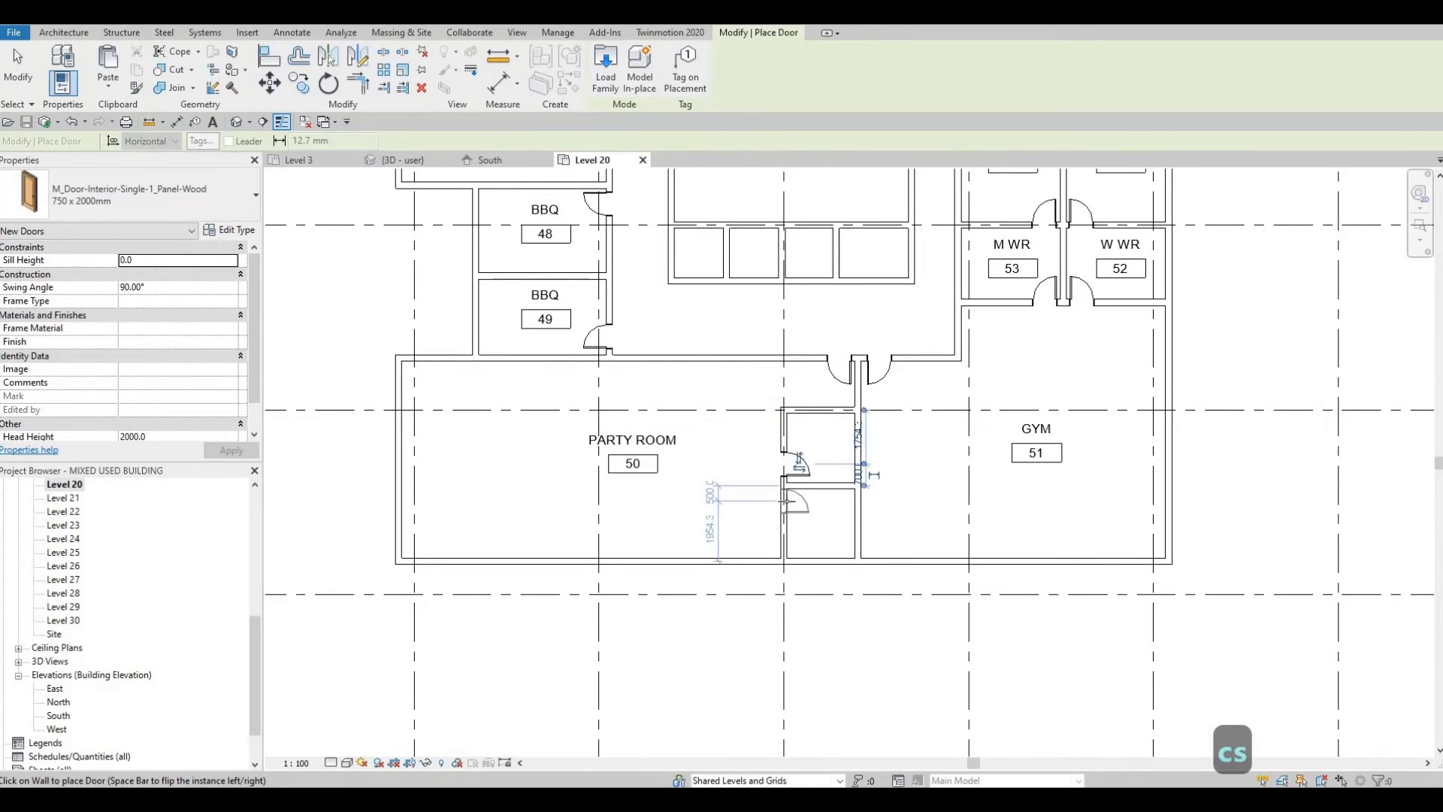
left_click(787, 500)
key("Escape")
key("Escape")
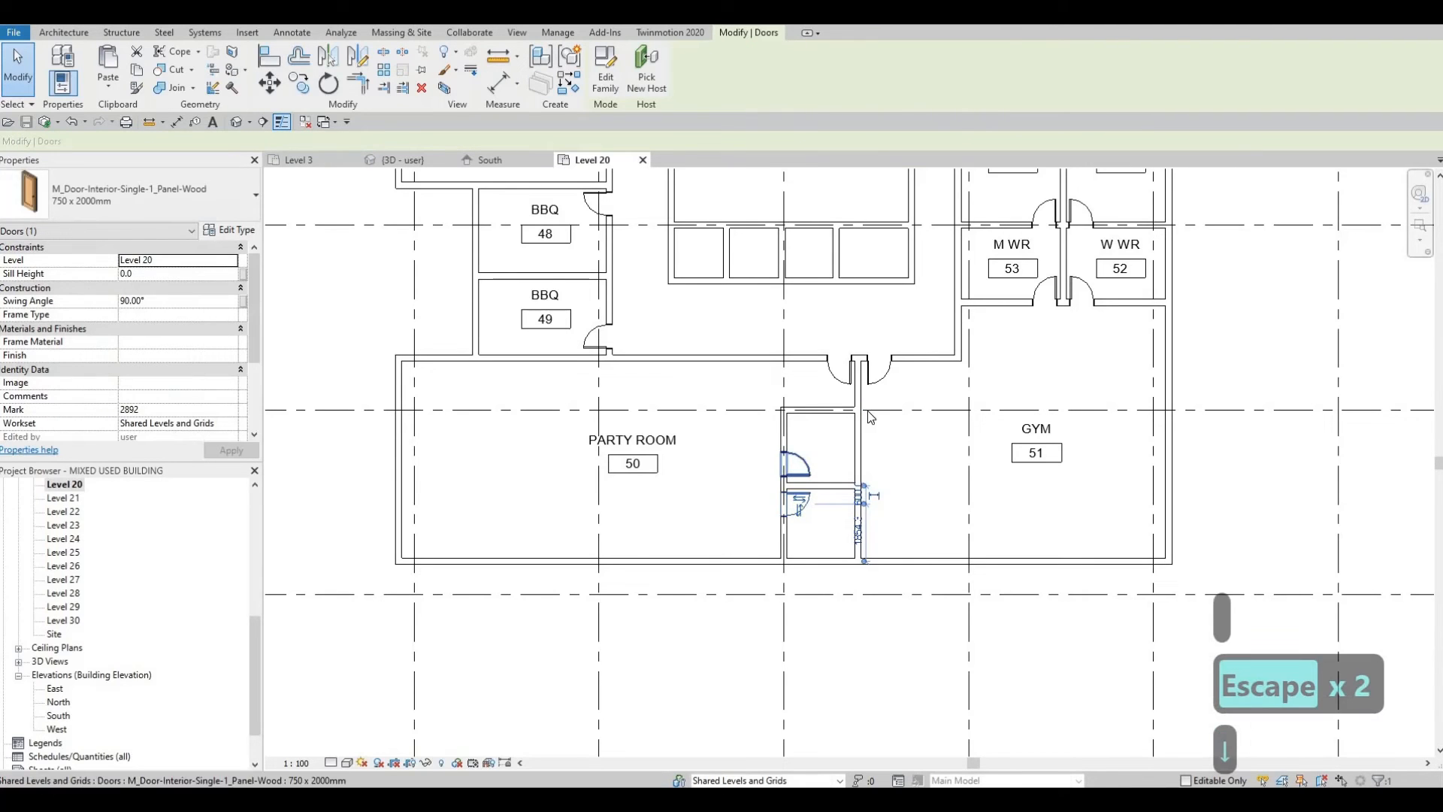
key("Escape")
key("Escape")
key("Escape")
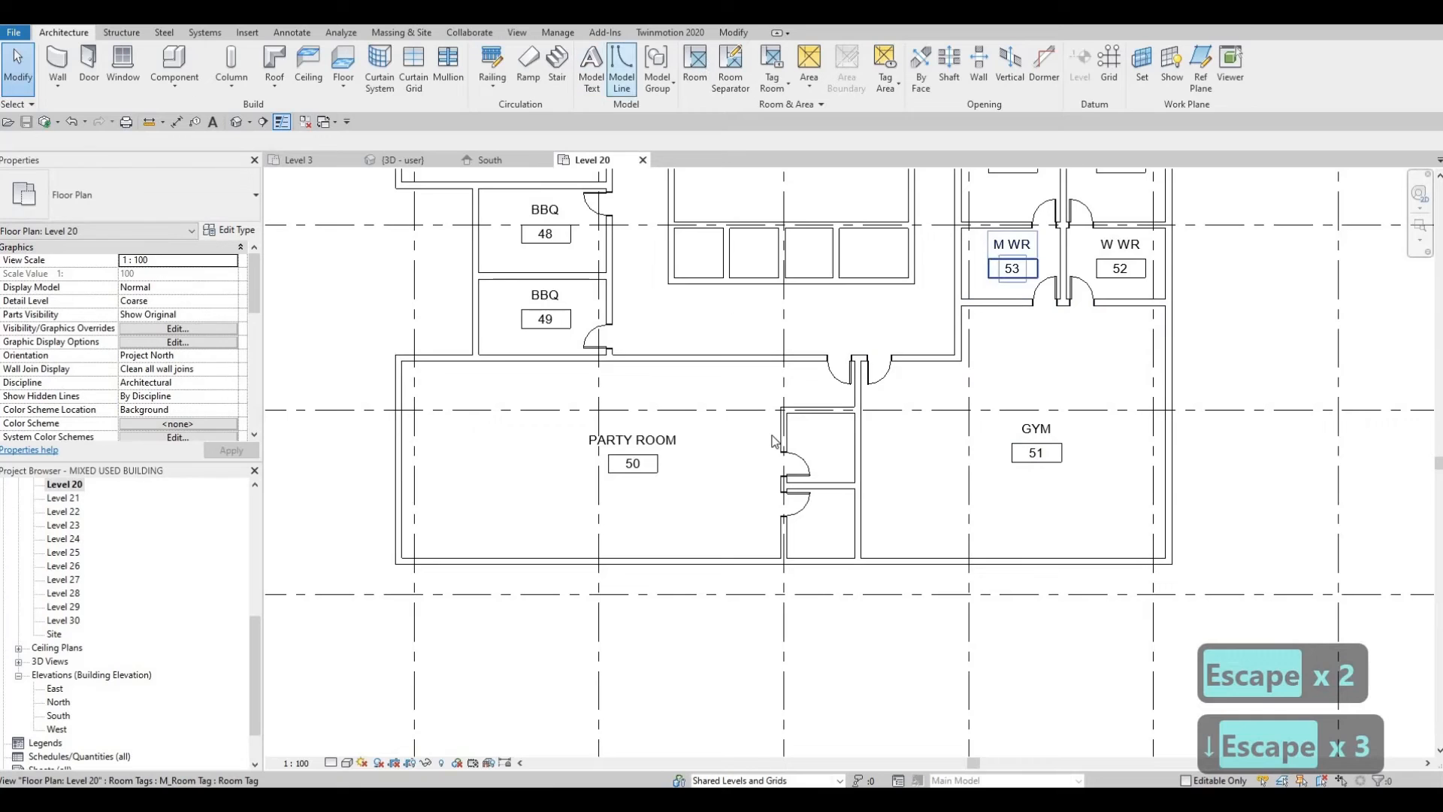
Step: Place tagged rooms in the two small enclosures between the party room and the gym
scroll(774, 442, "up", 1)
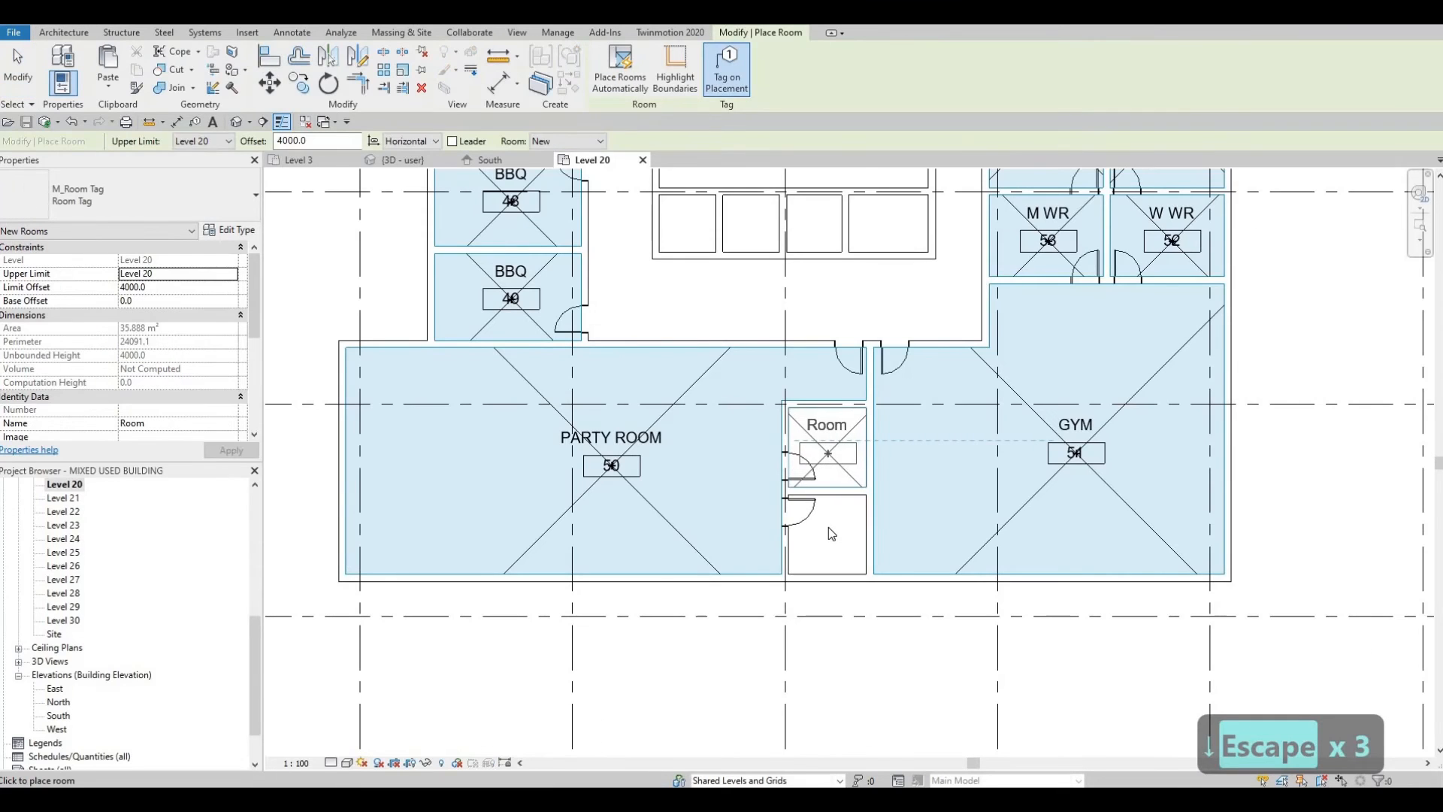
left_click(827, 535)
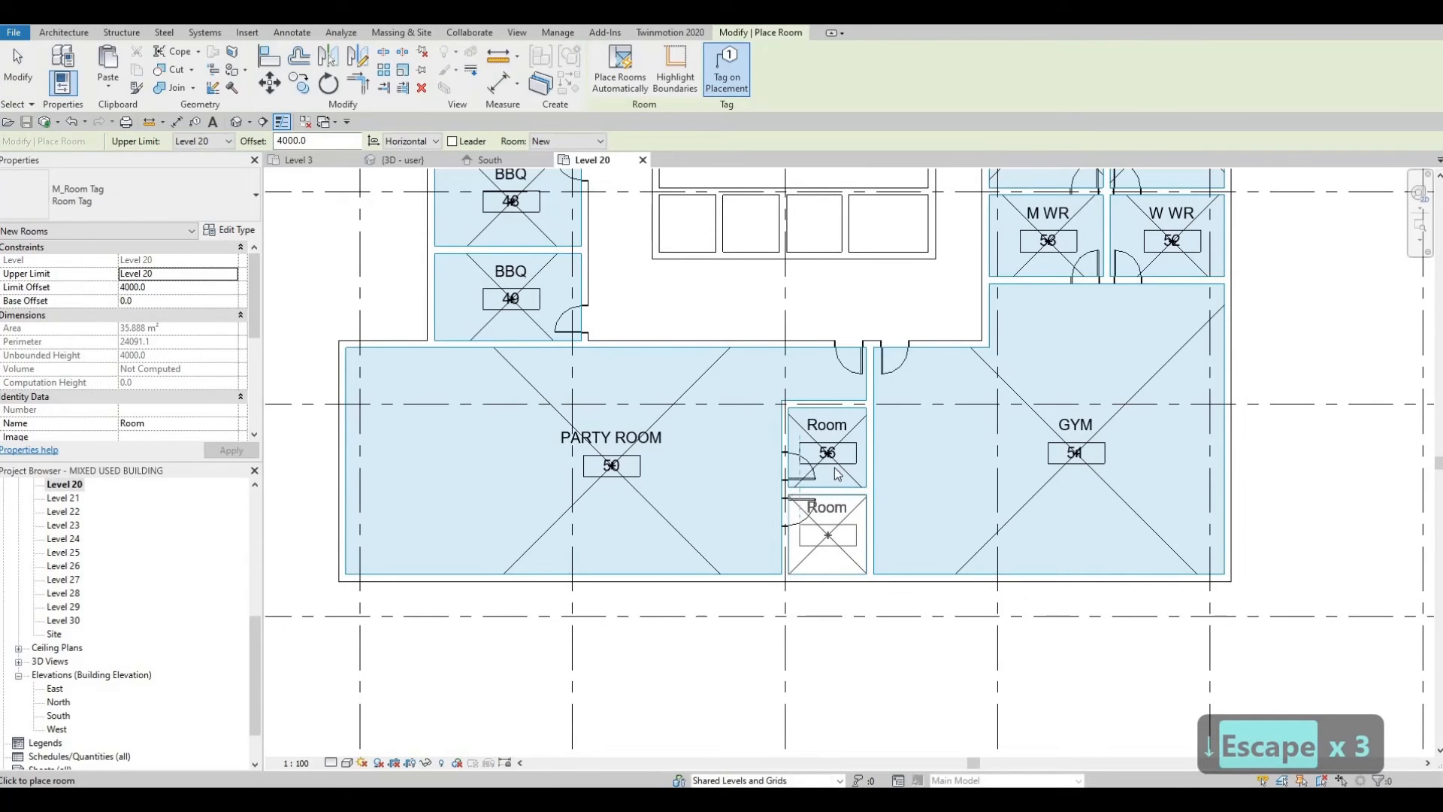
key("Escape")
key("Escape")
Step: Name the upper new room beside the party room M WR and the lower one W WR
left_click(827, 440)
left_click(816, 425)
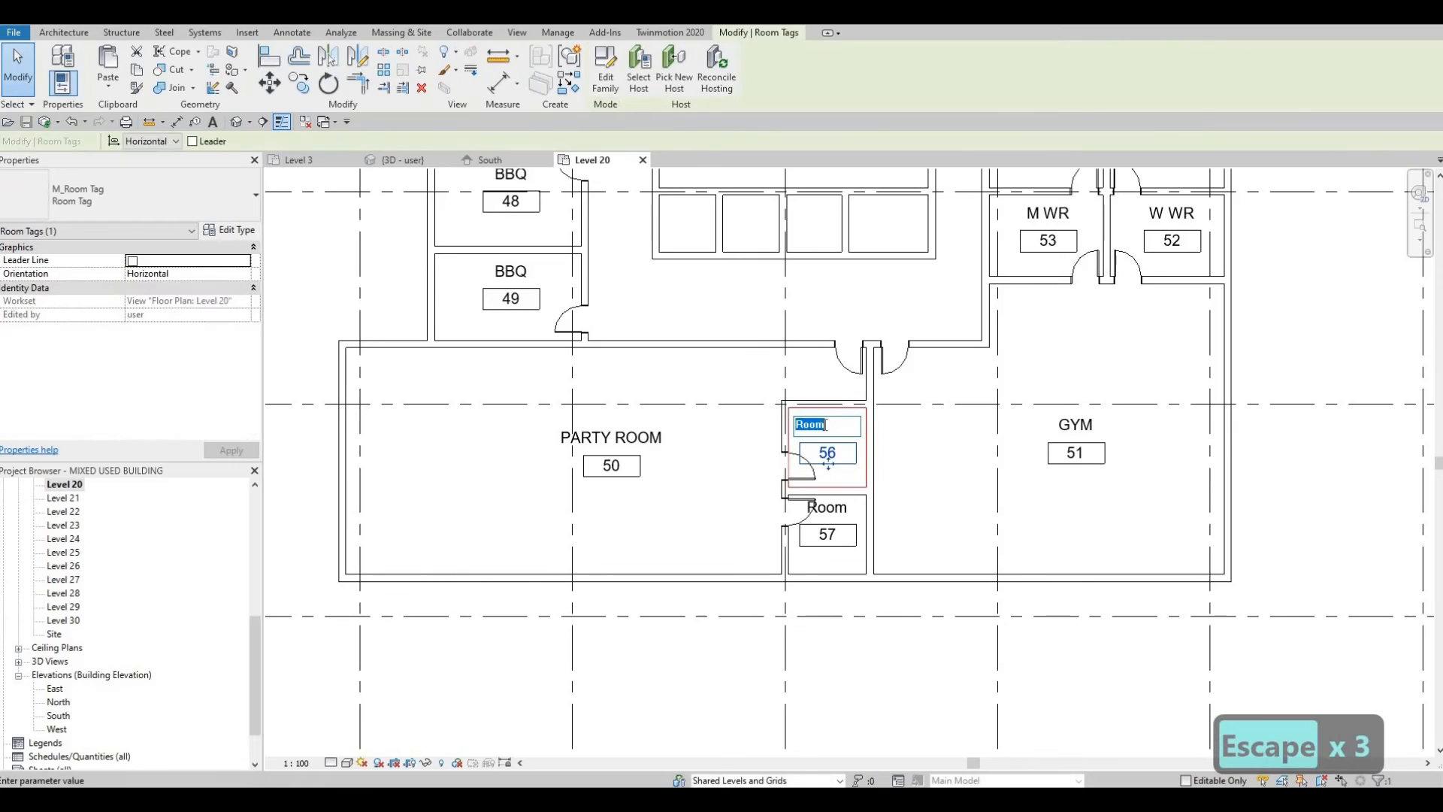
type("M")
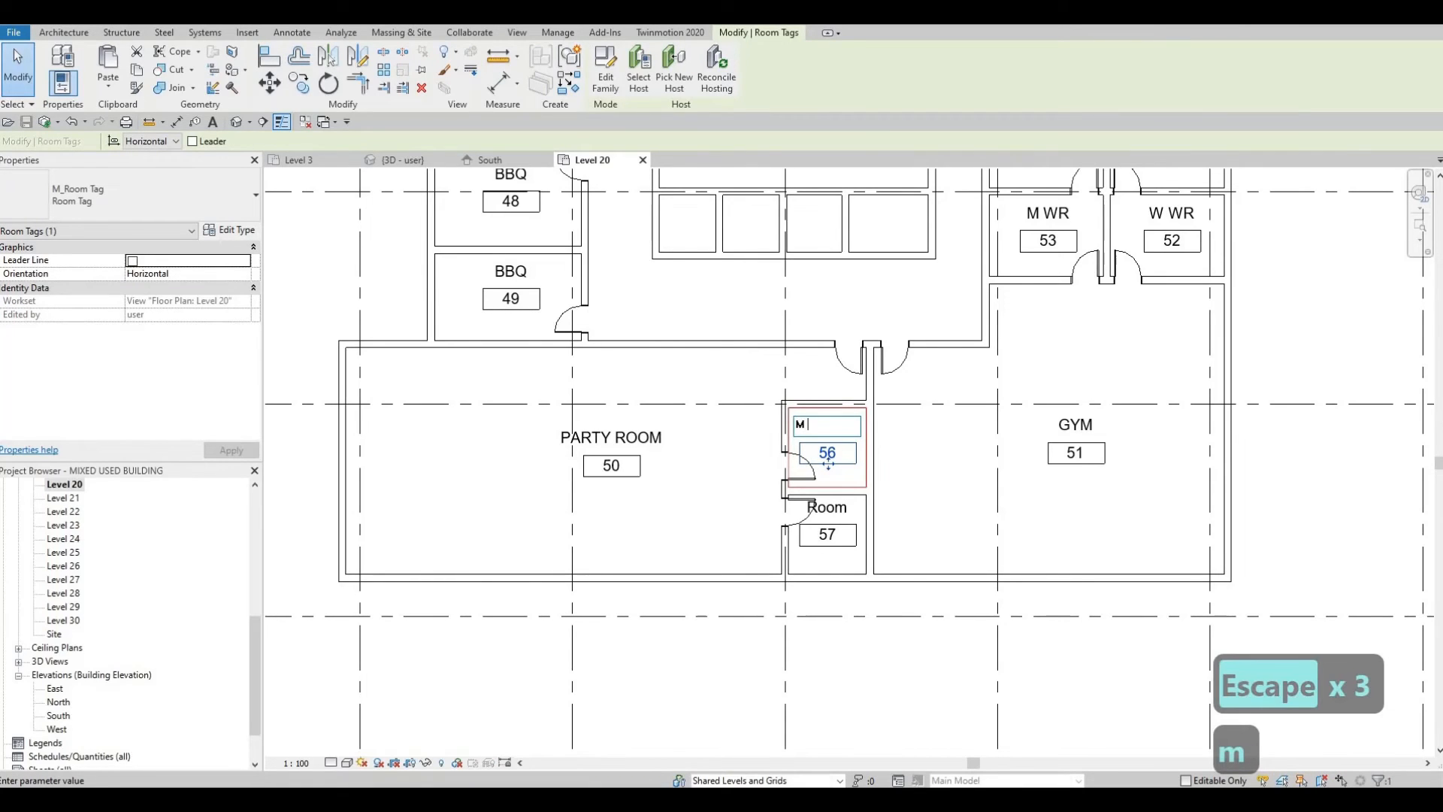
type(" WR")
left_click(827, 511)
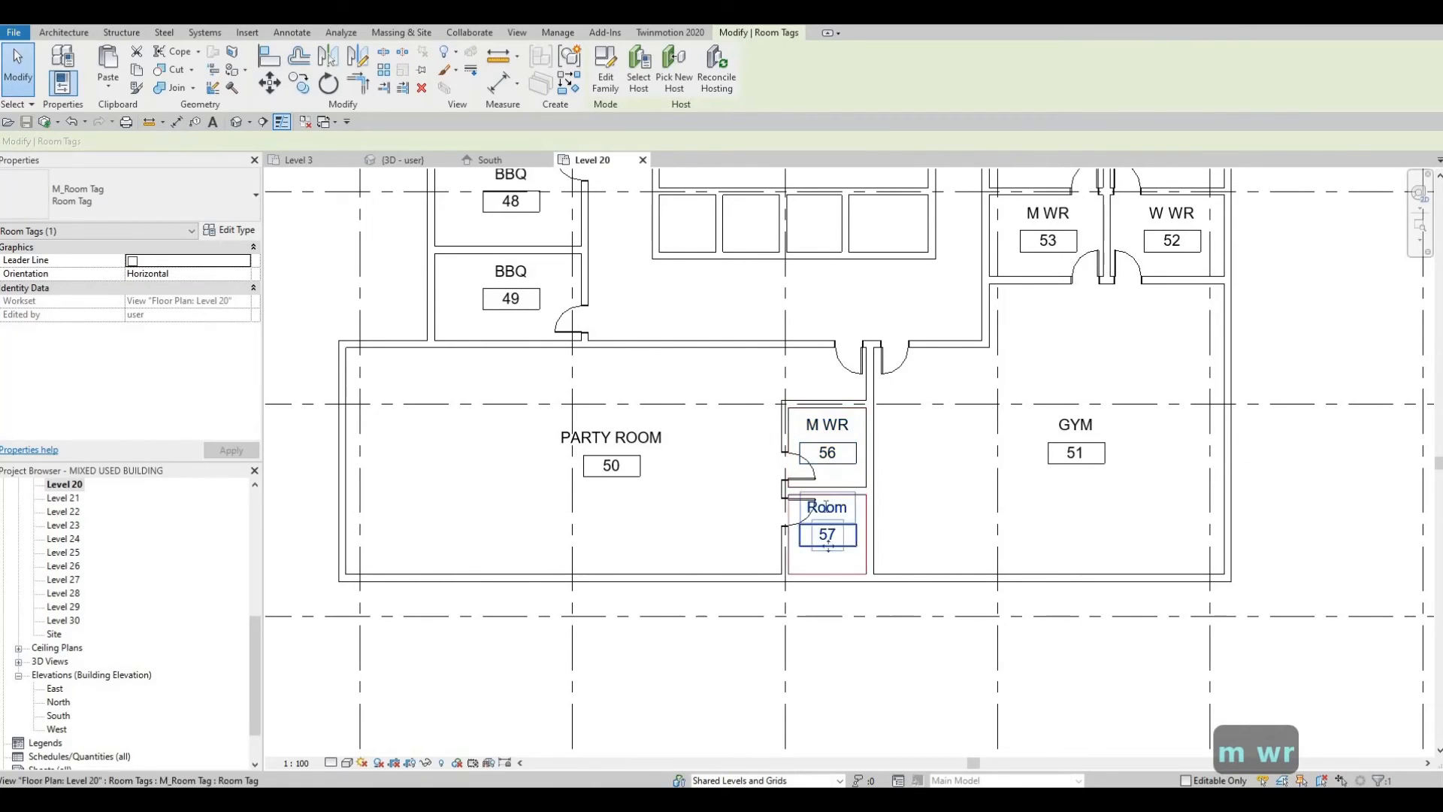
left_click(816, 507)
type("W WR")
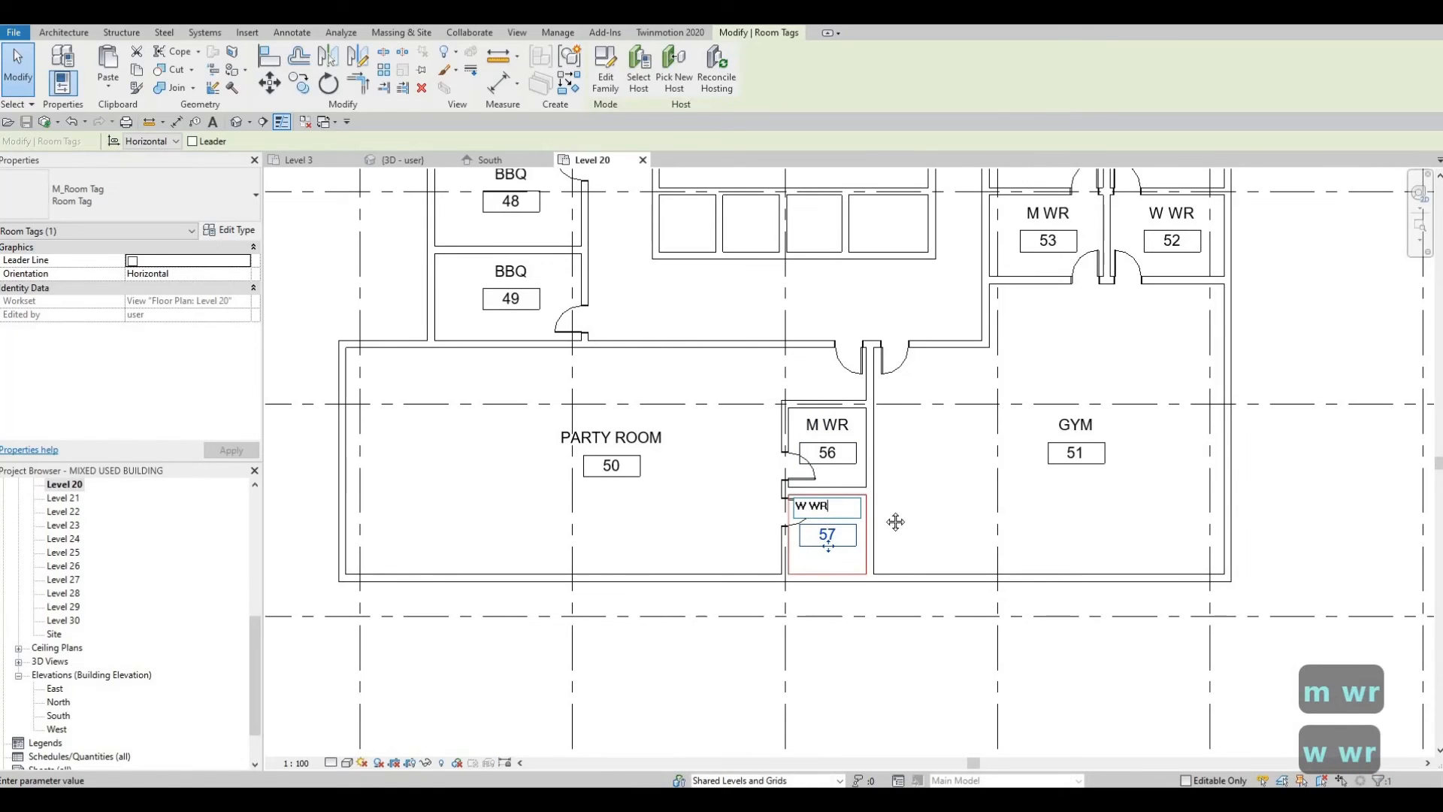
left_click(895, 521)
key("Escape")
Step: Place Side_opening_ElevatorLift_Door 12000 x 2290 Opening doors centred in the lower walls of the core's first three shafts from the left
scroll(593, 325, "down", 1)
middle_click_drag(593, 326, 736, 600)
scroll(734, 502, "down", 1)
middle_click_drag(717, 497, 501, 378)
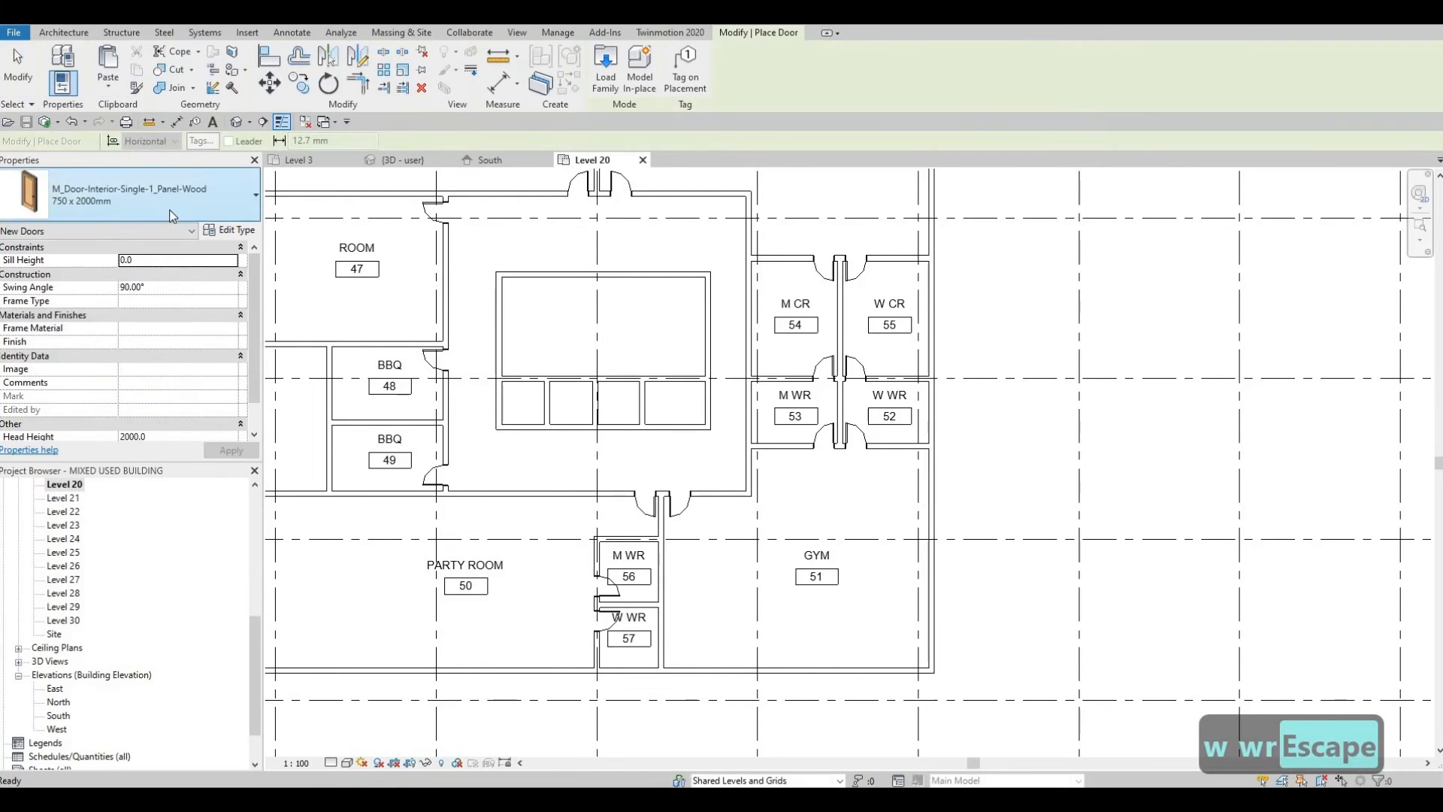
left_click(136, 194)
left_click_drag(322, 391, 324, 468)
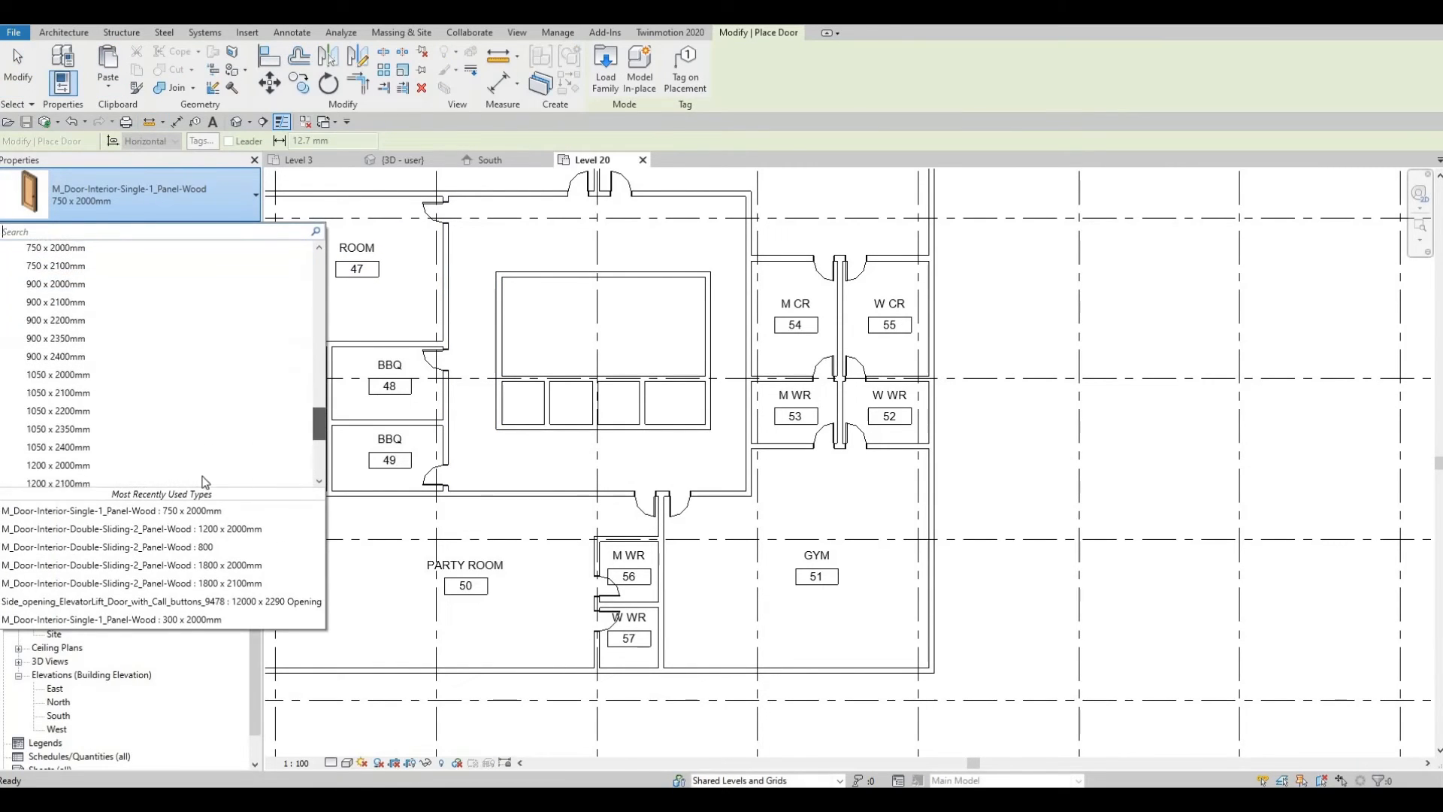
left_click(185, 478)
scroll(528, 430, "up", 1)
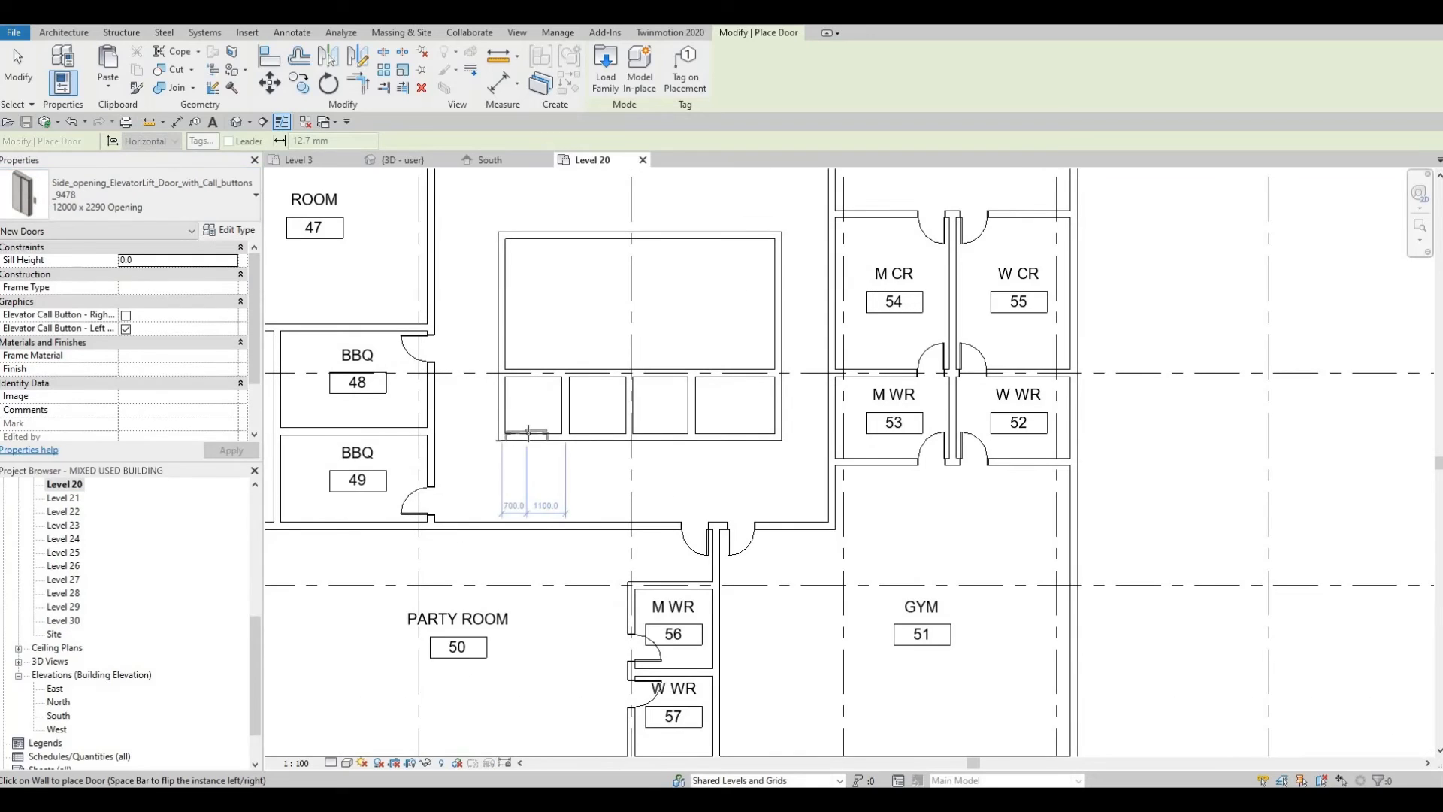
left_click(535, 431)
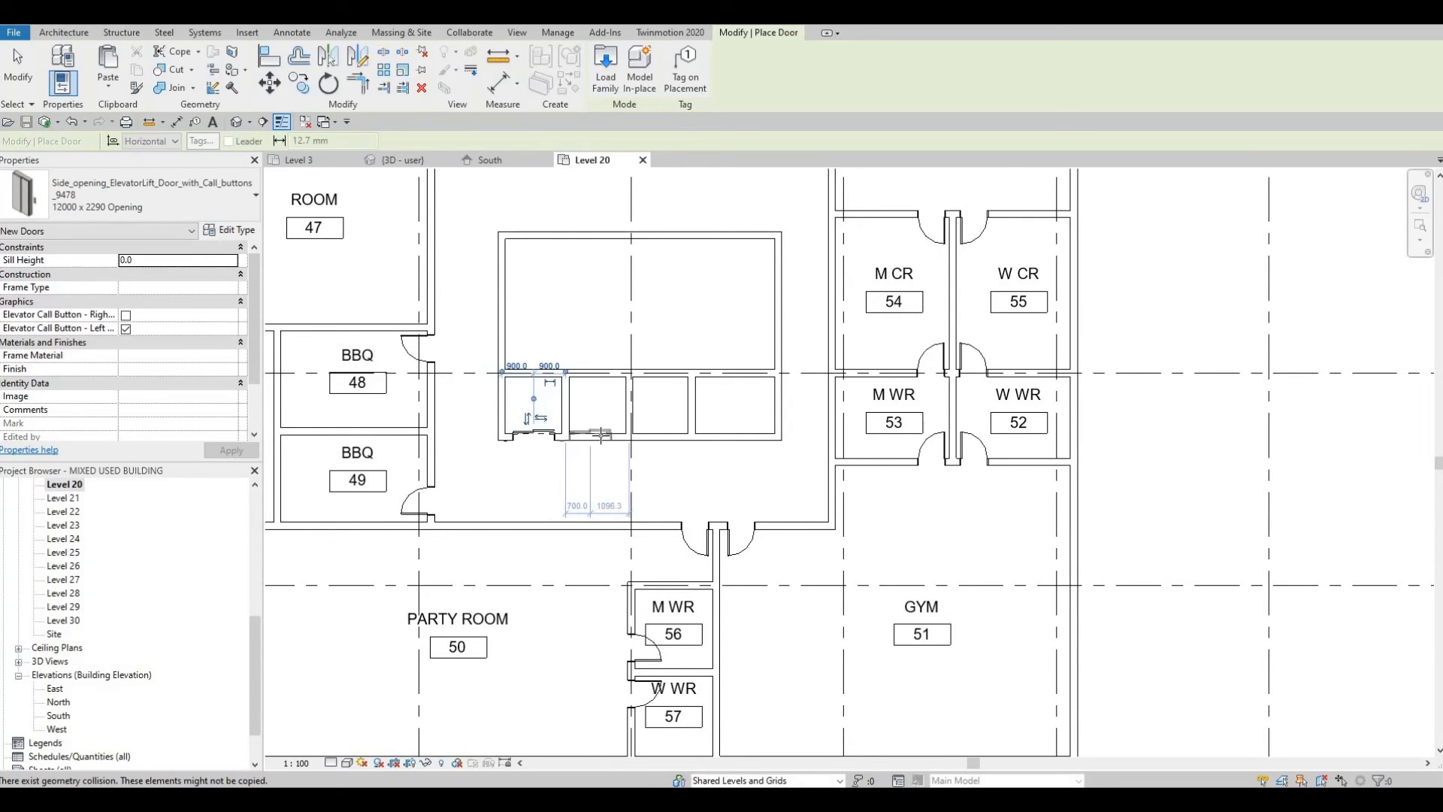
left_click(656, 435)
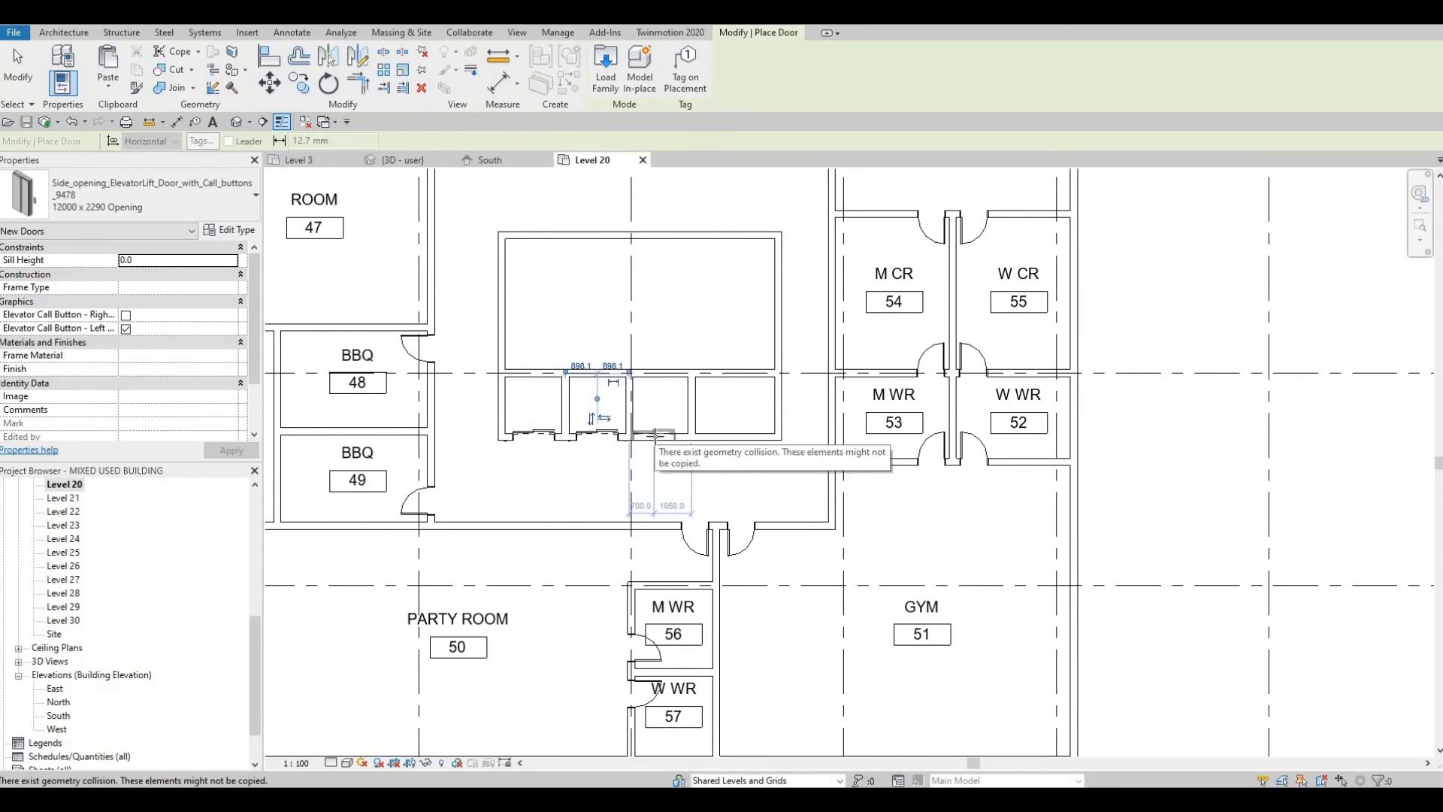
key("Escape")
key("Escape")
key("Escape")
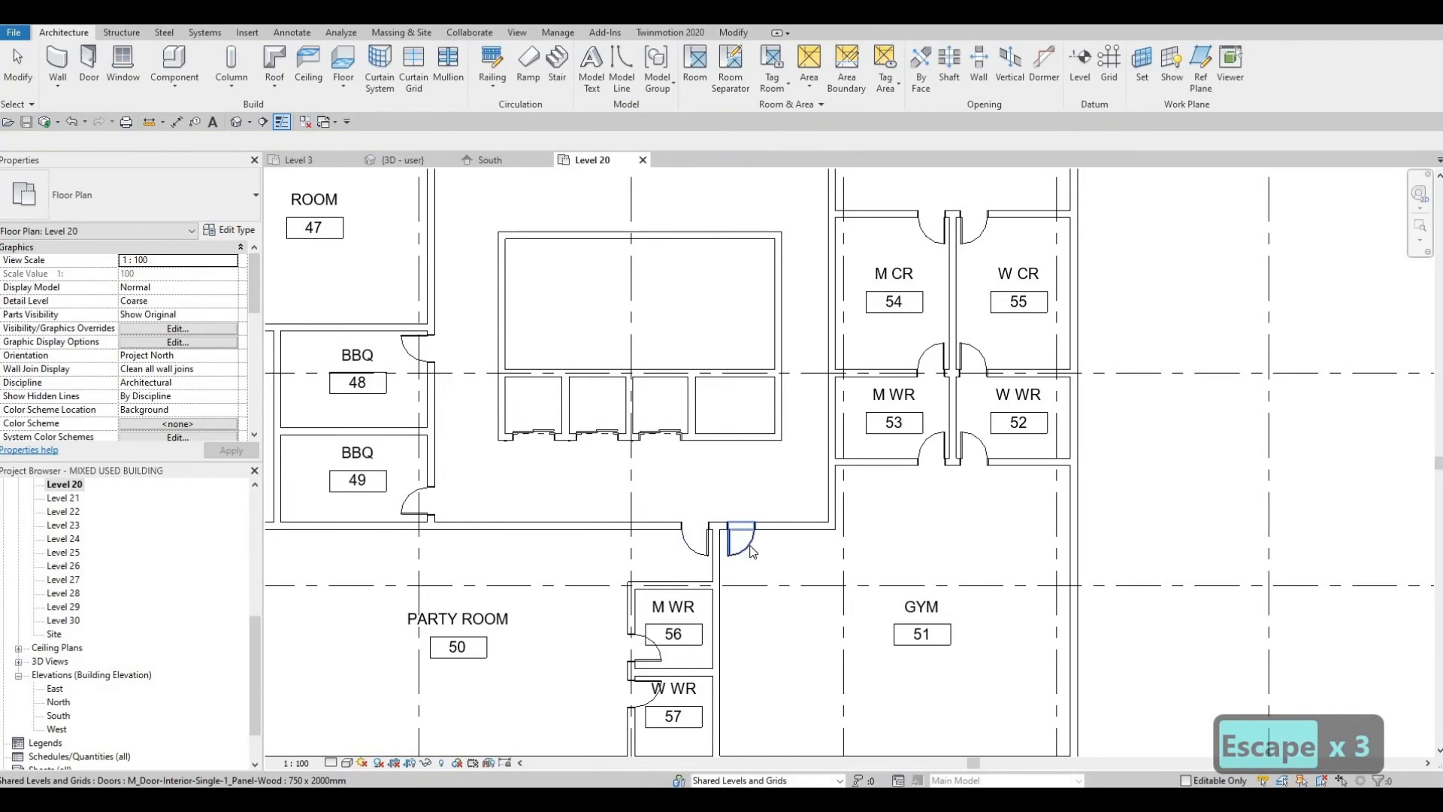
Step: Place inward-swinging 750 x 2000mm single-panel doors near the upper ends of the left and right walls of the core's large room
left_click(742, 542)
key("c")
key("s")
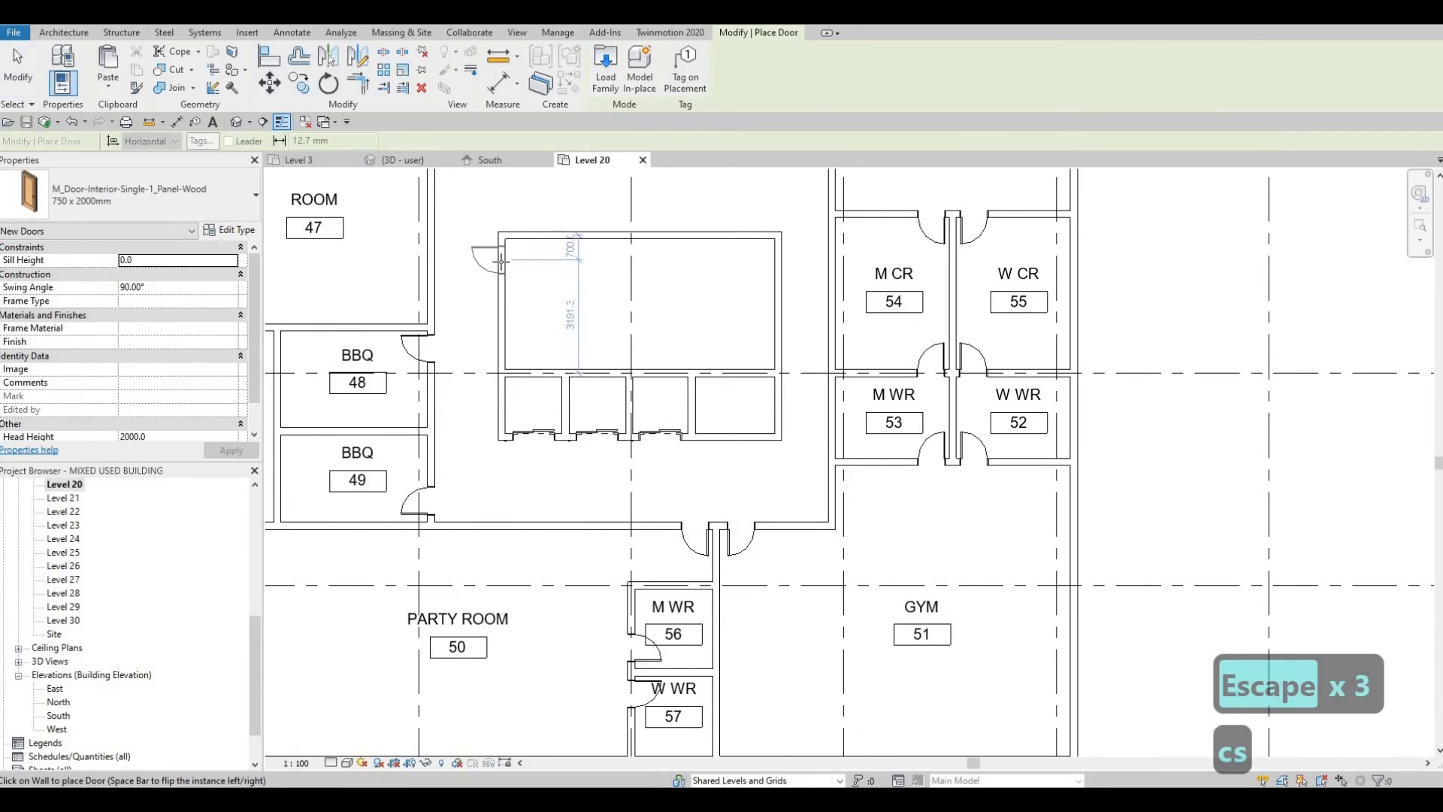
key("space")
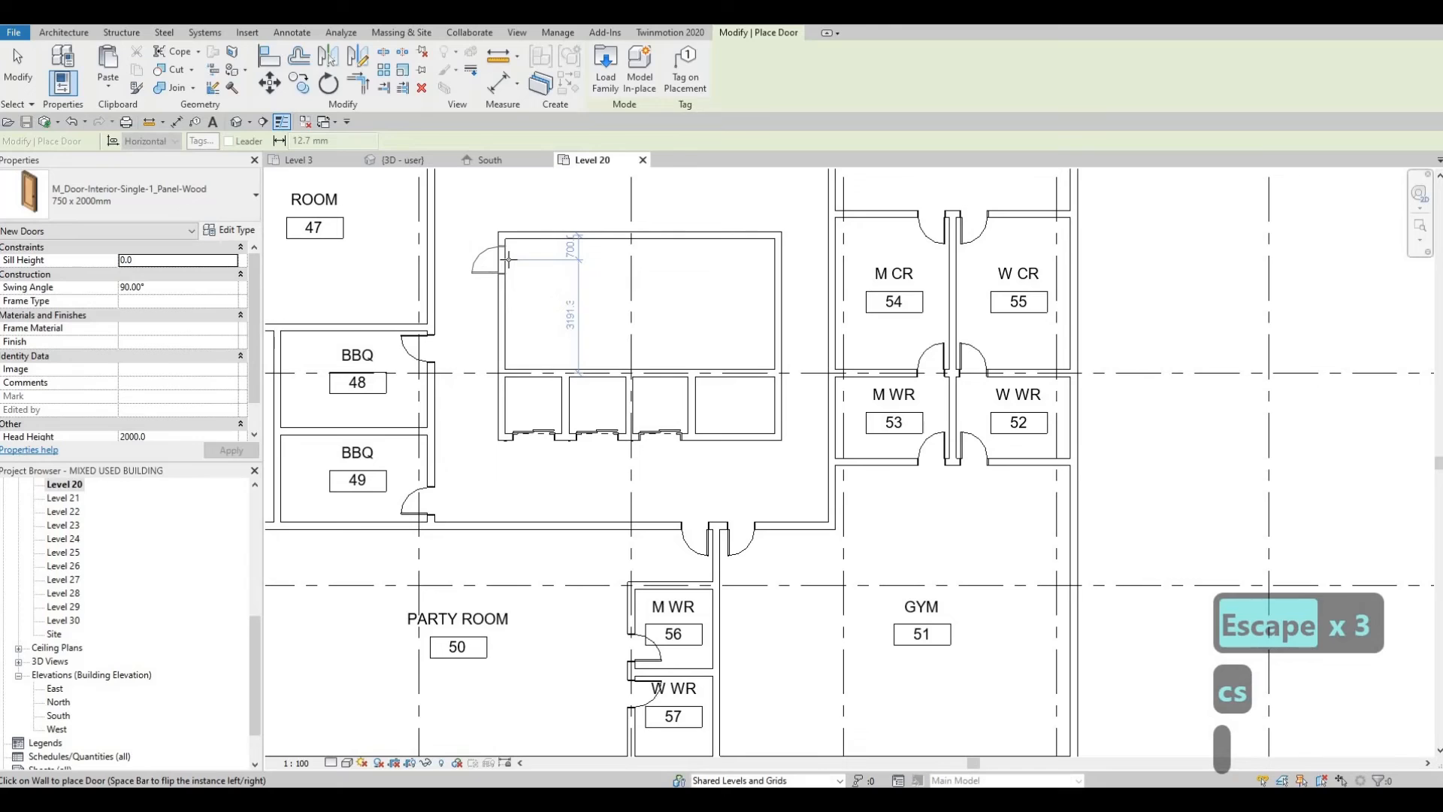
left_click(508, 259)
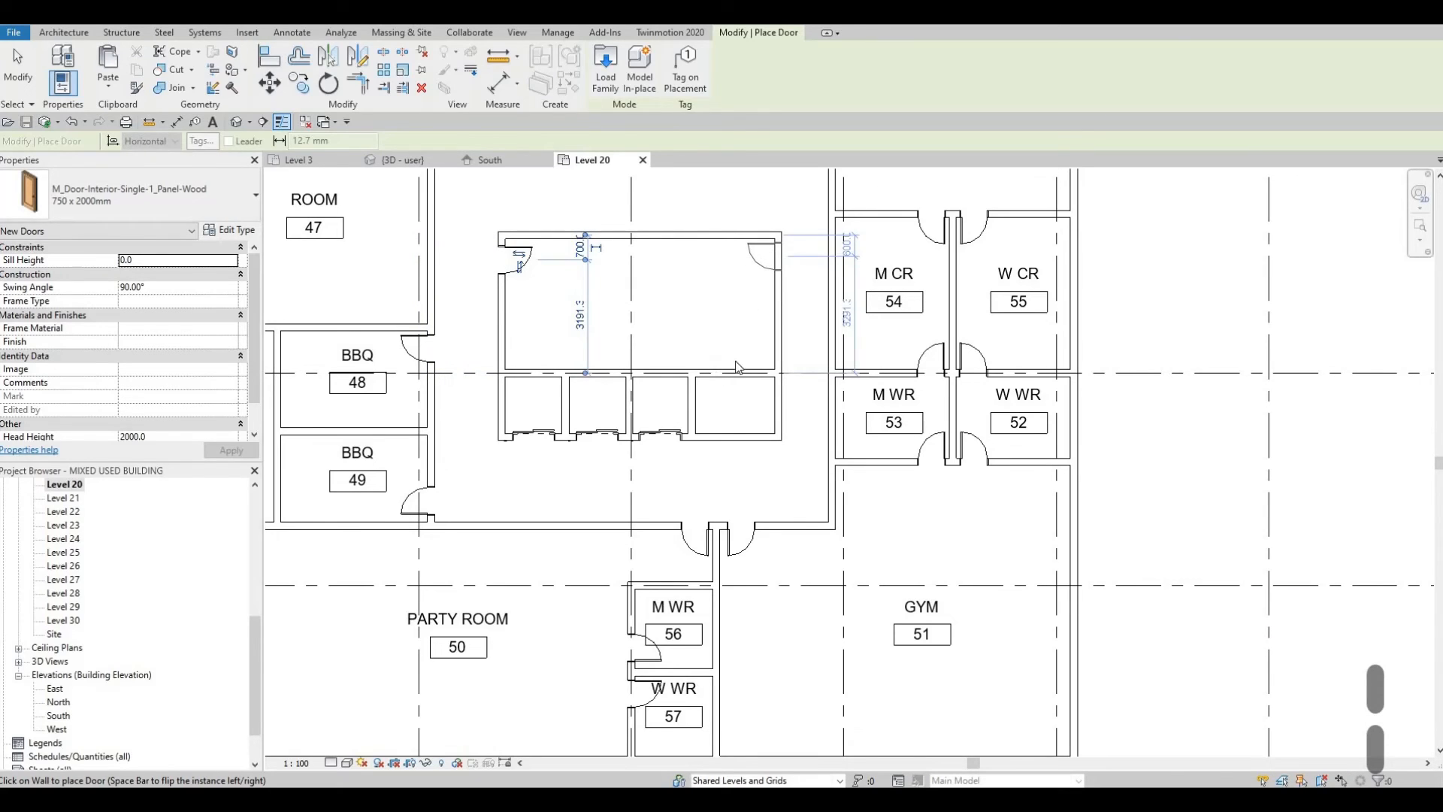
key("Escape")
key("Escape")
key("Escape")
key("Escape")
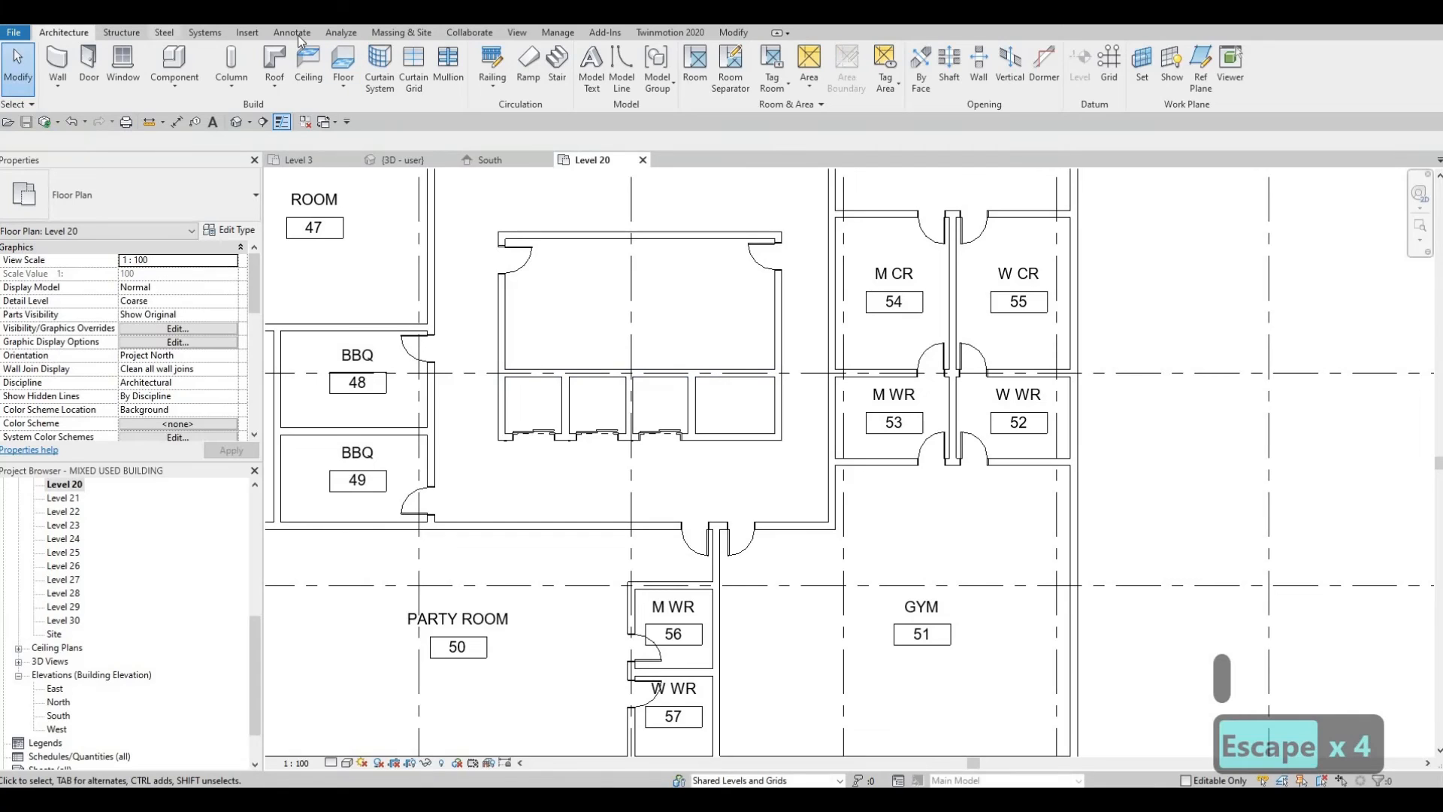
Step: Draw two crossing diagonal detail lines in Thin Lines style, corner to corner across the leftmost elevator shaft
left_click(293, 32)
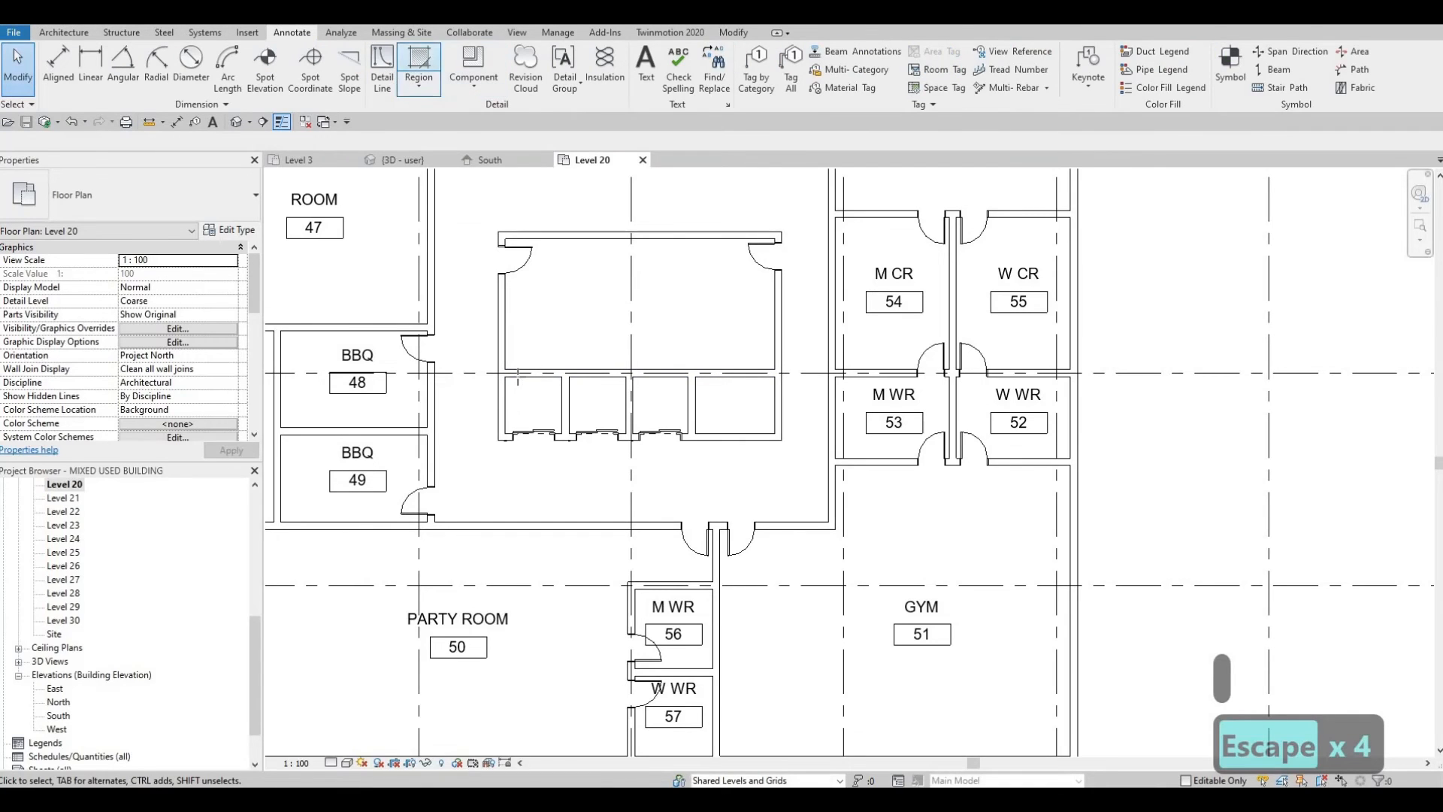
scroll(496, 375, "up", 5)
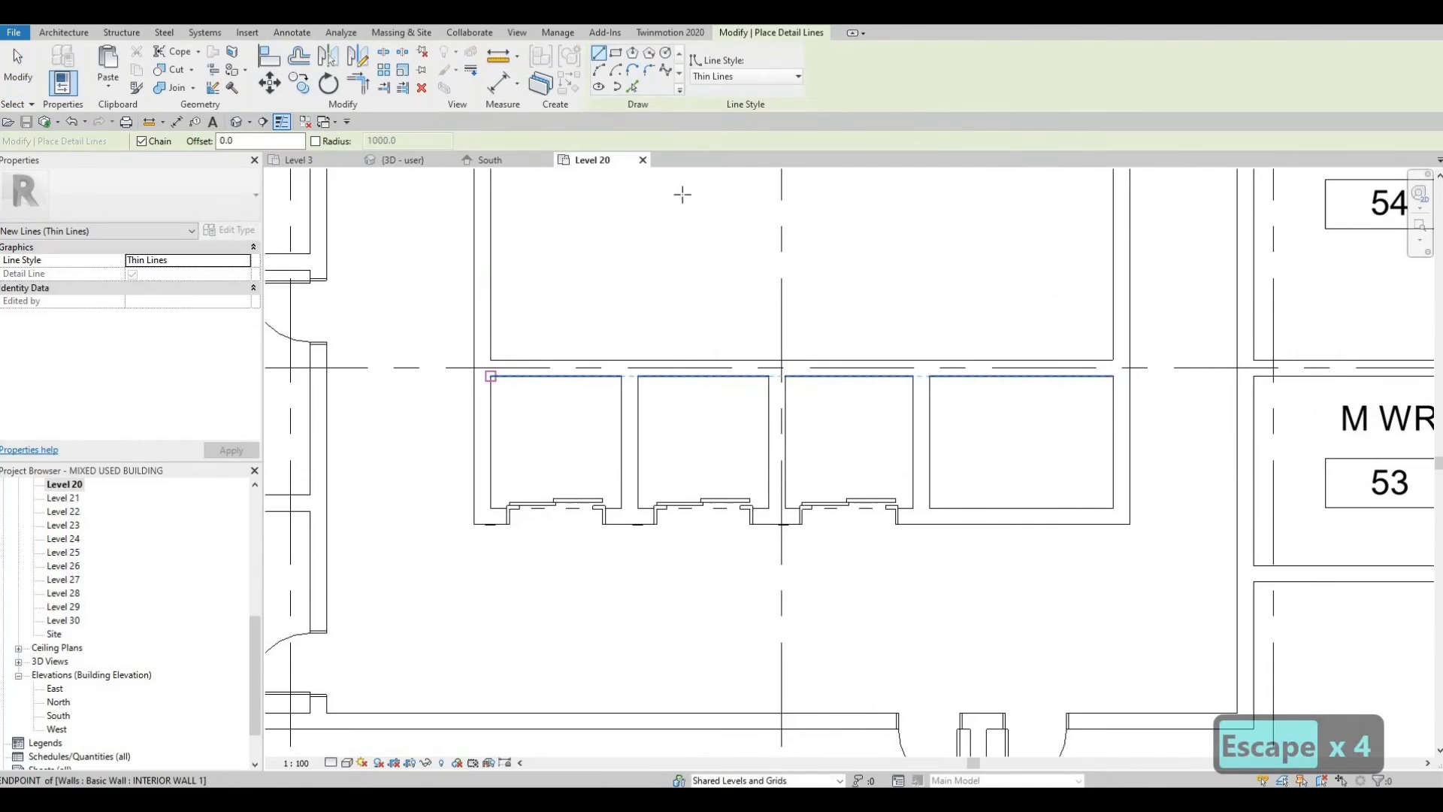
left_click(490, 376)
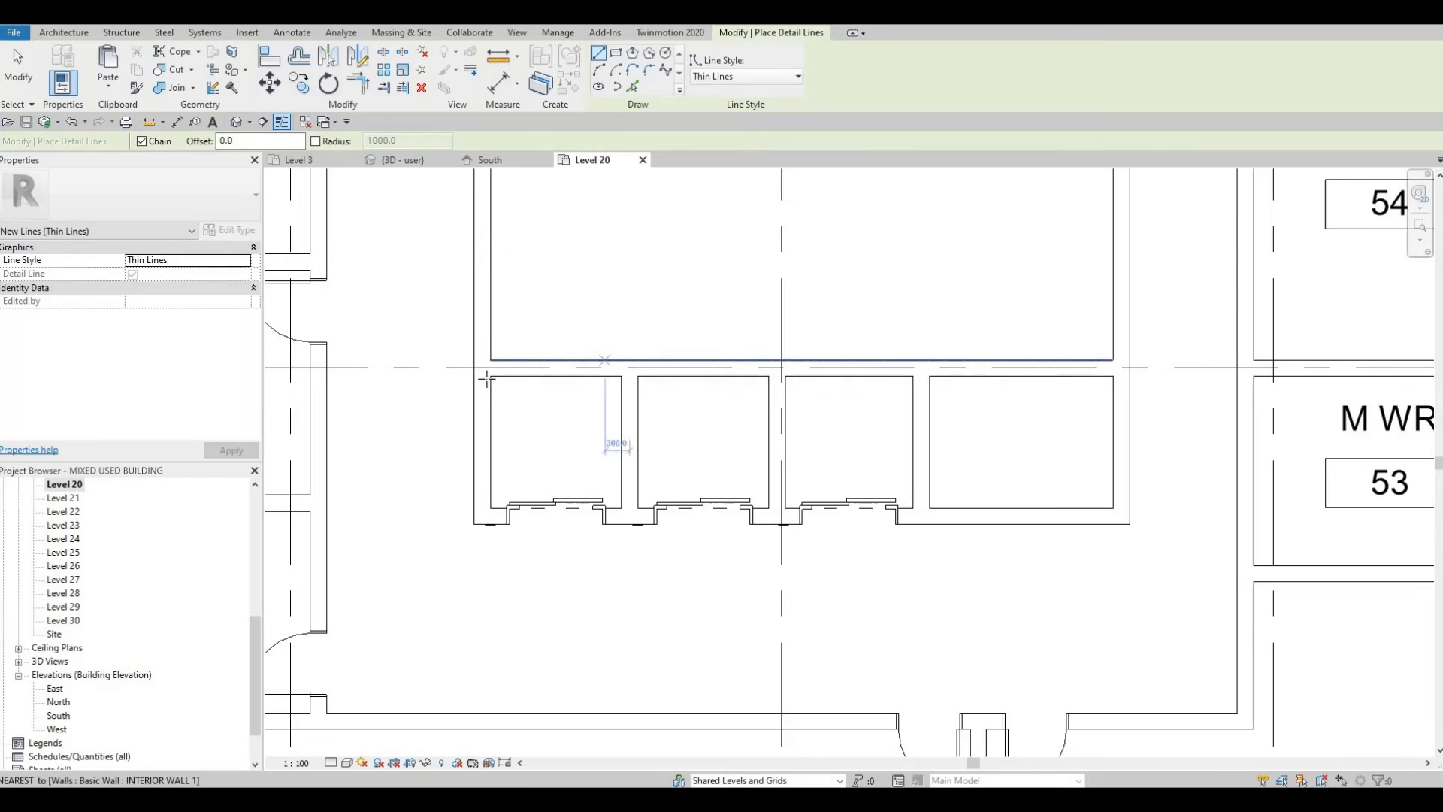
left_click(620, 505)
key("Escape")
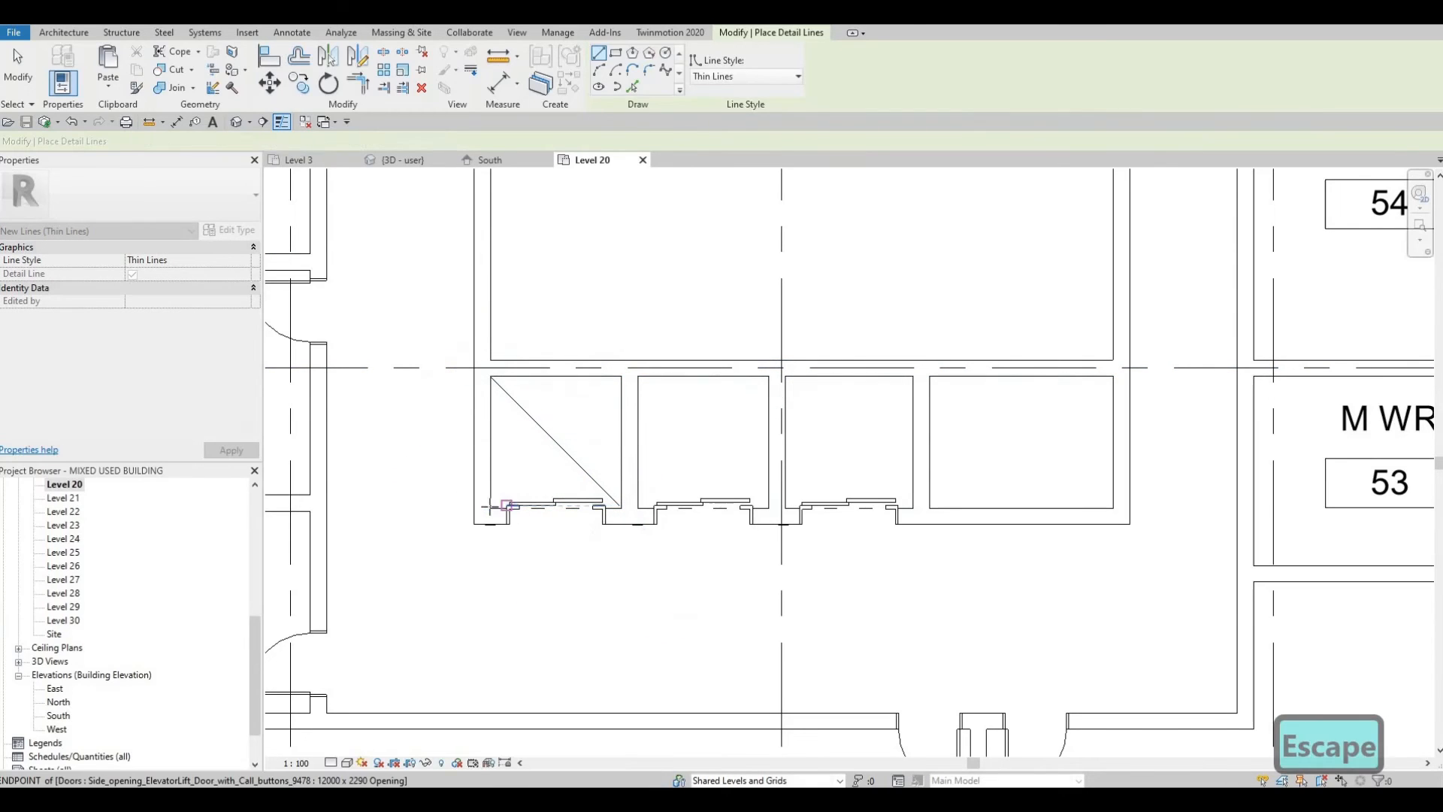
left_click(490, 505)
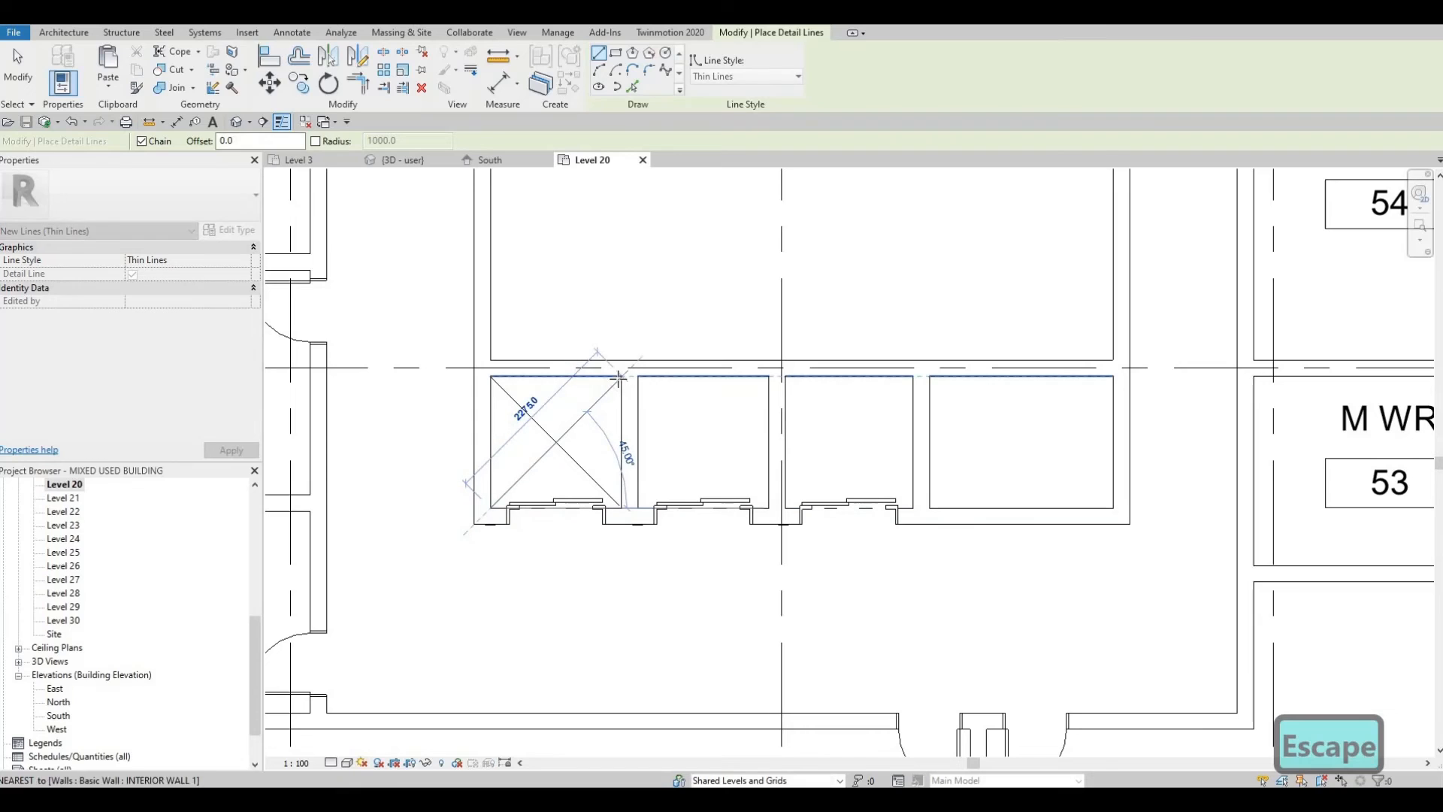
left_click(621, 376)
key("Escape")
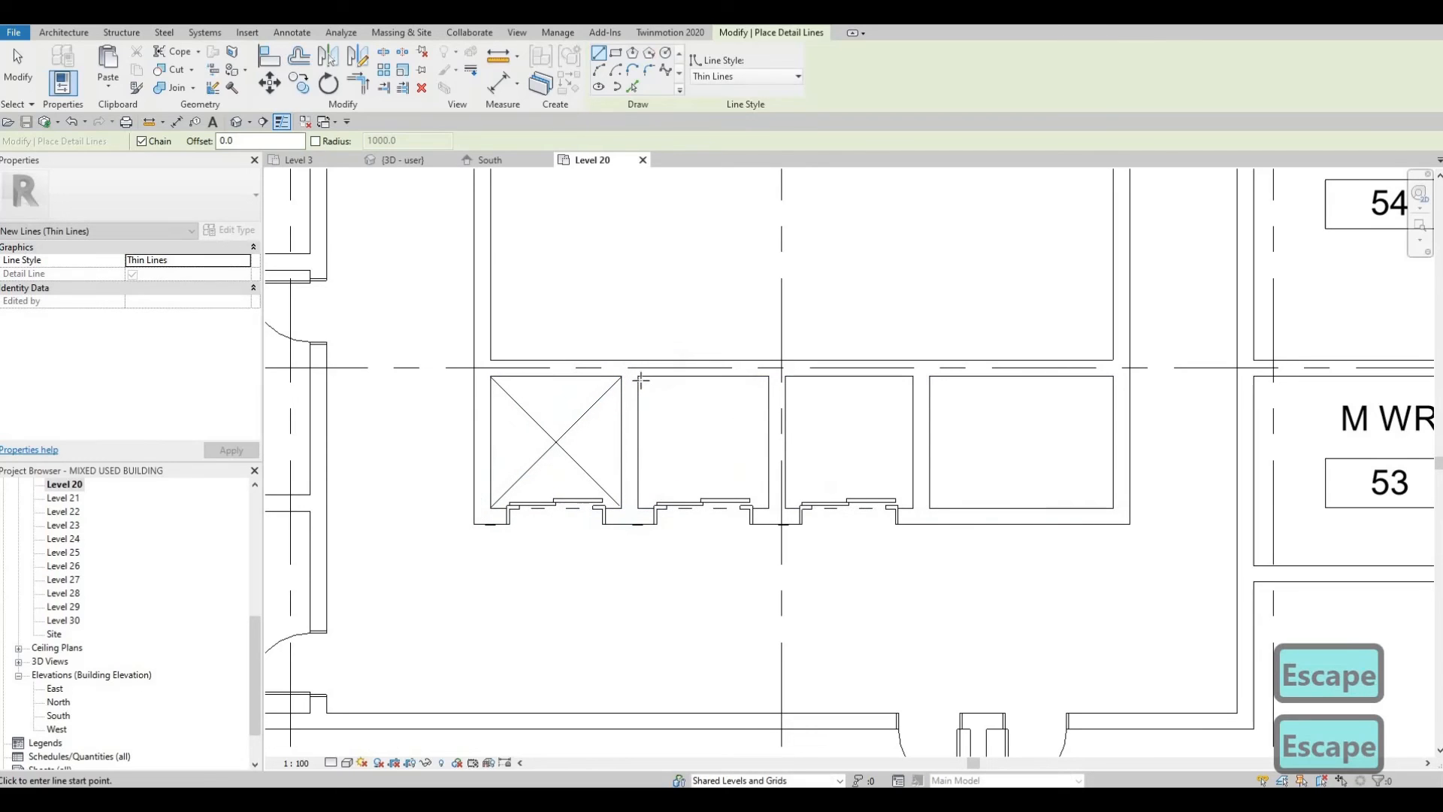
Step: Mark the second elevator shaft with an X of corner-to-corner thin detail lines
left_click(768, 507)
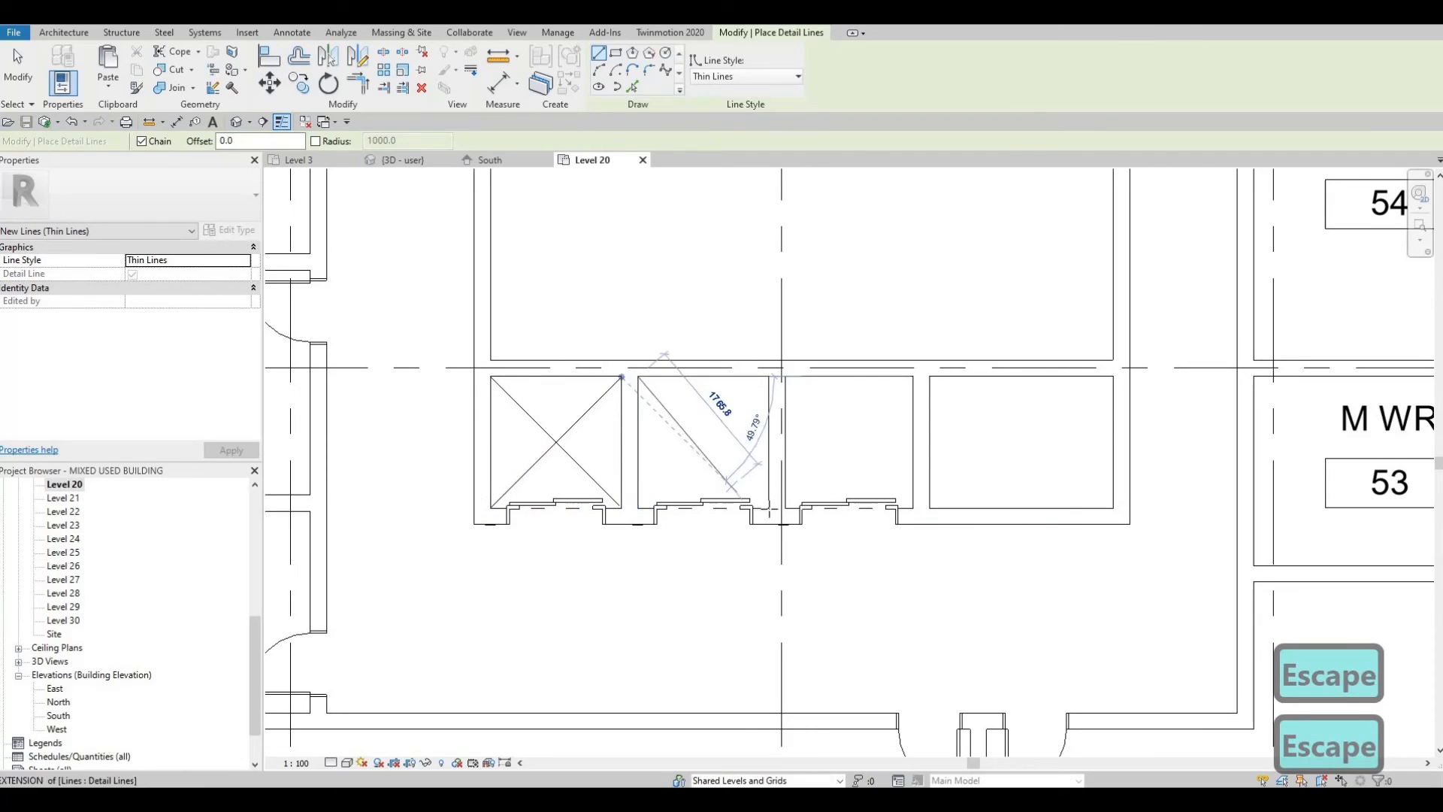
key("Escape")
left_click(639, 506)
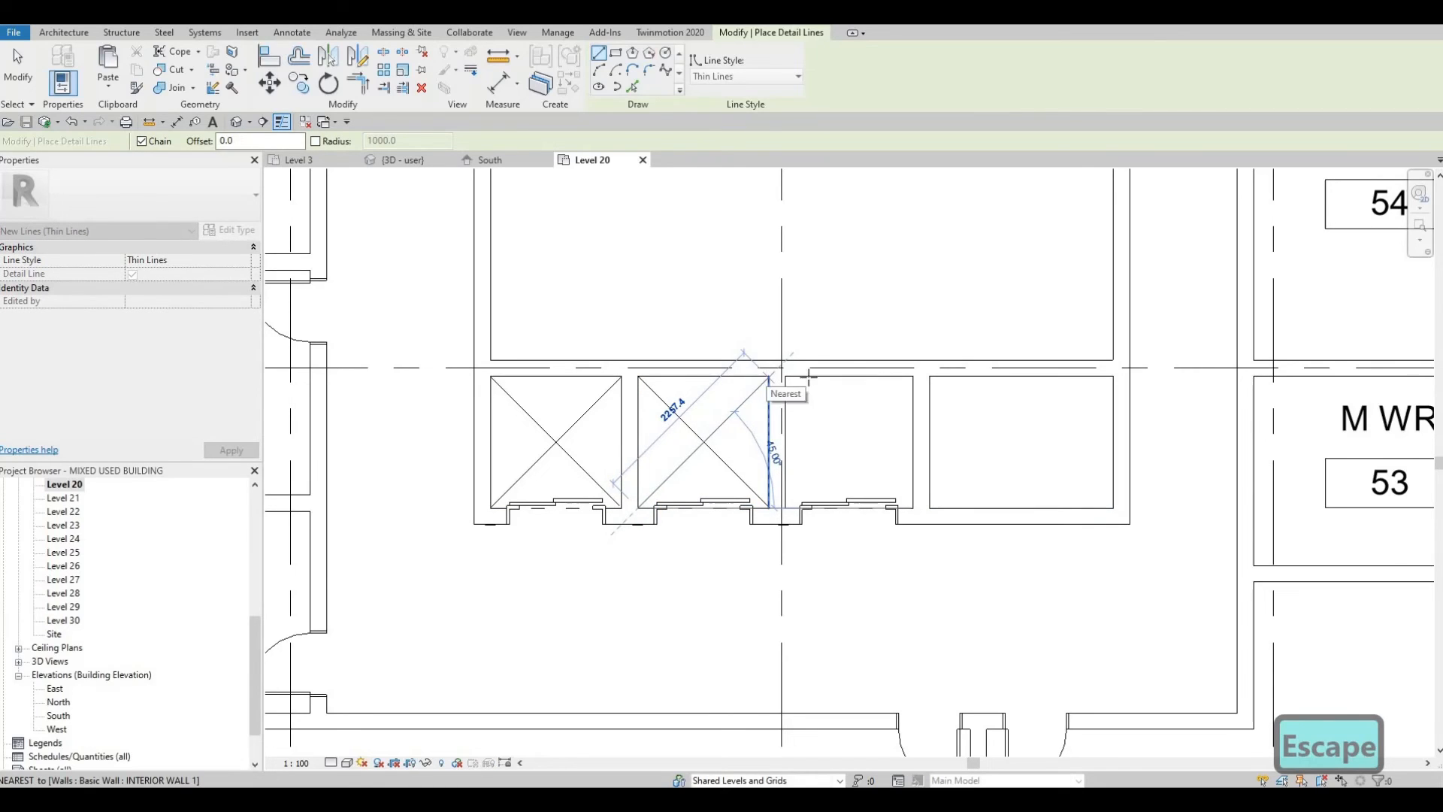
left_click(770, 376)
key("Escape")
Step: Mark the third elevator shaft with an X of corner-to-corner thin detail lines
left_click(786, 376)
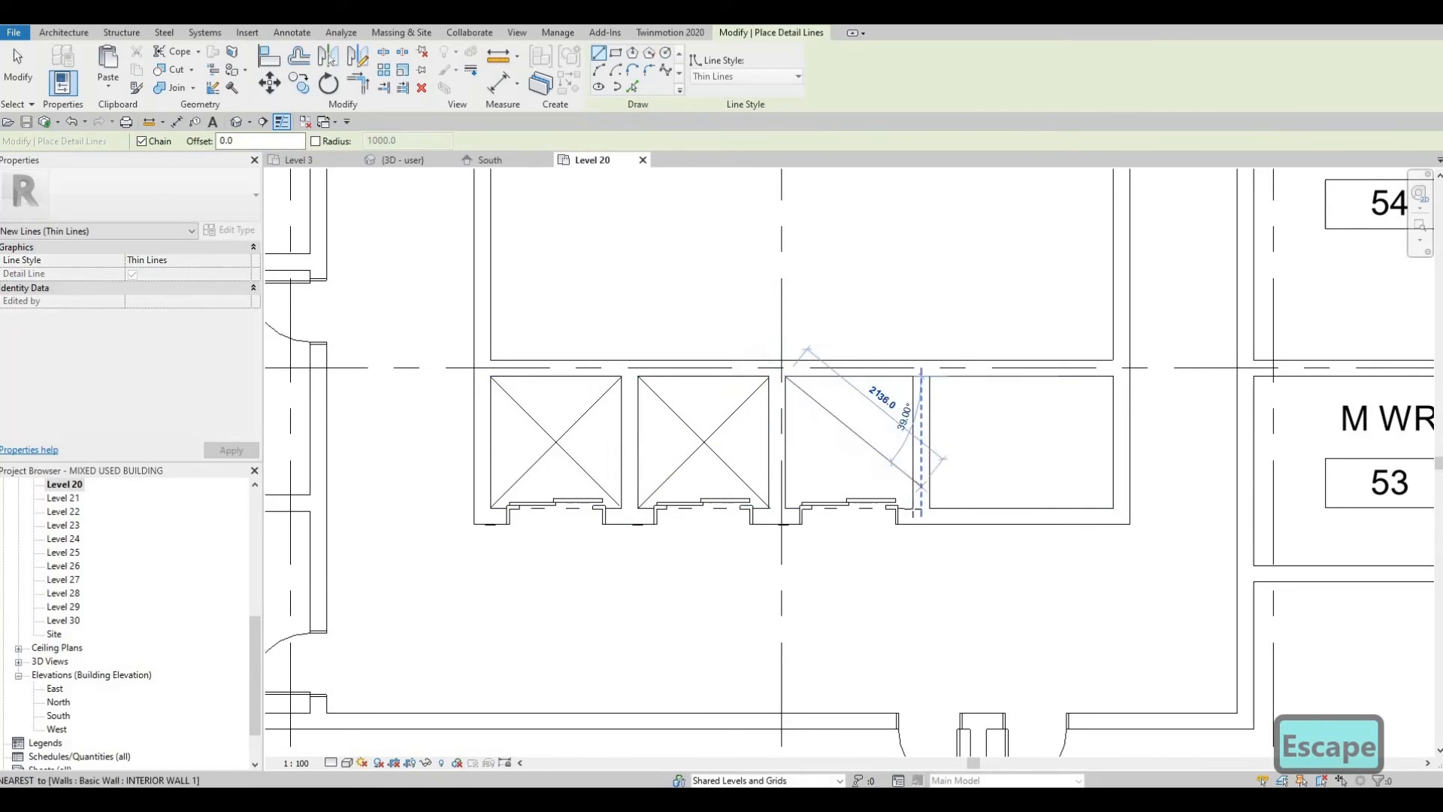
left_click(913, 507)
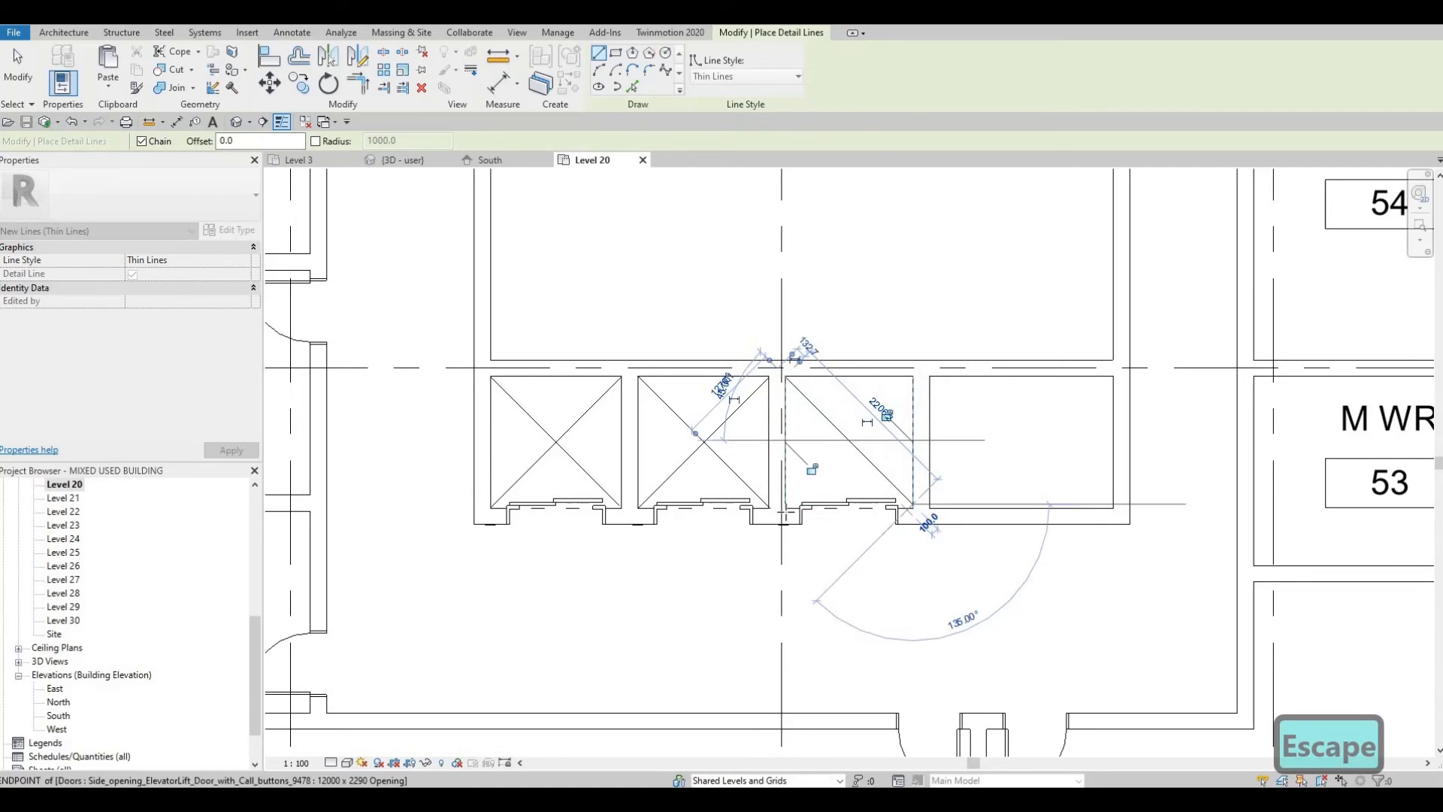
key("Escape")
left_click(786, 508)
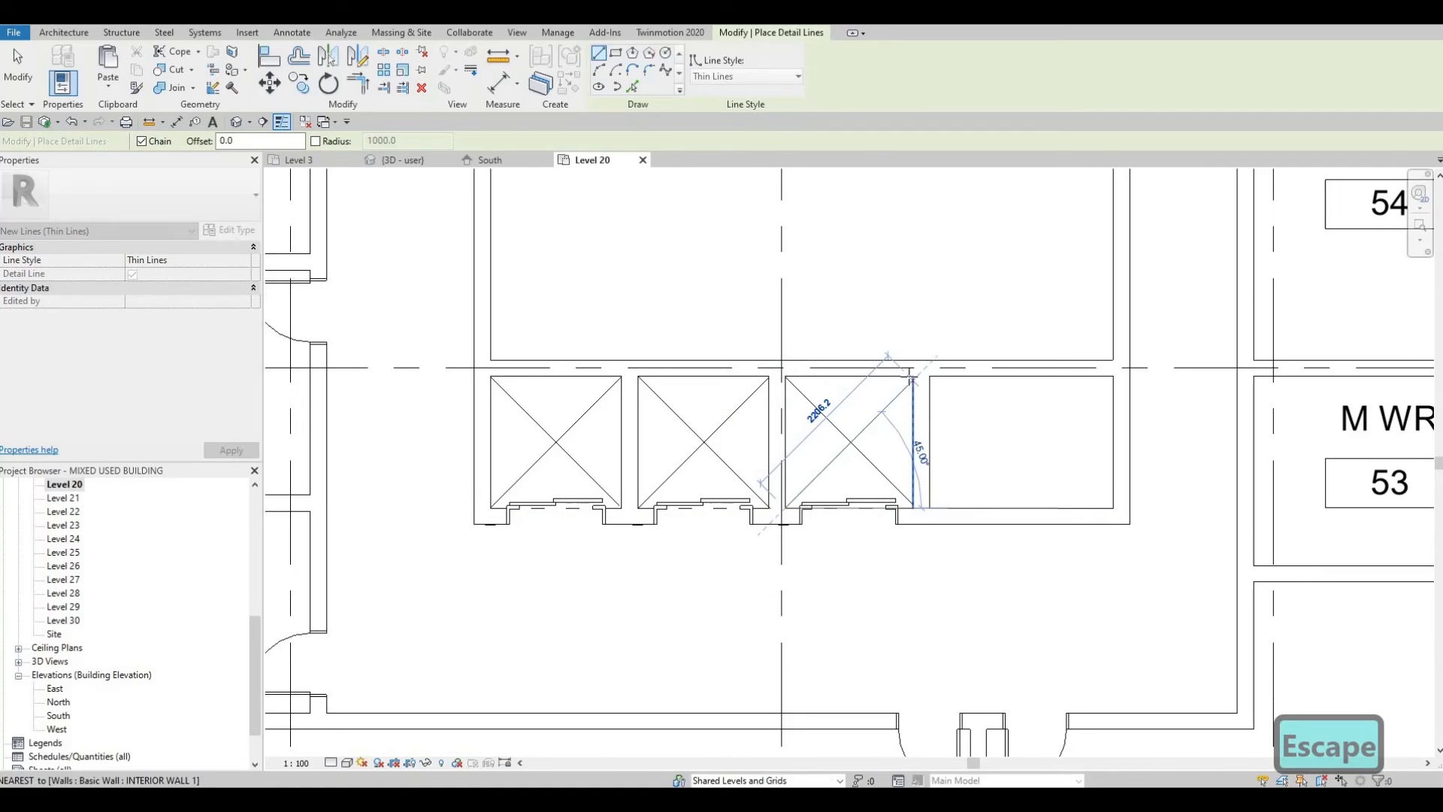
key("Escape")
Step: Cross the wide rightmost compartment of the core's lower row with two diagonal thin detail lines
middle_click_drag(969, 393, 842, 387)
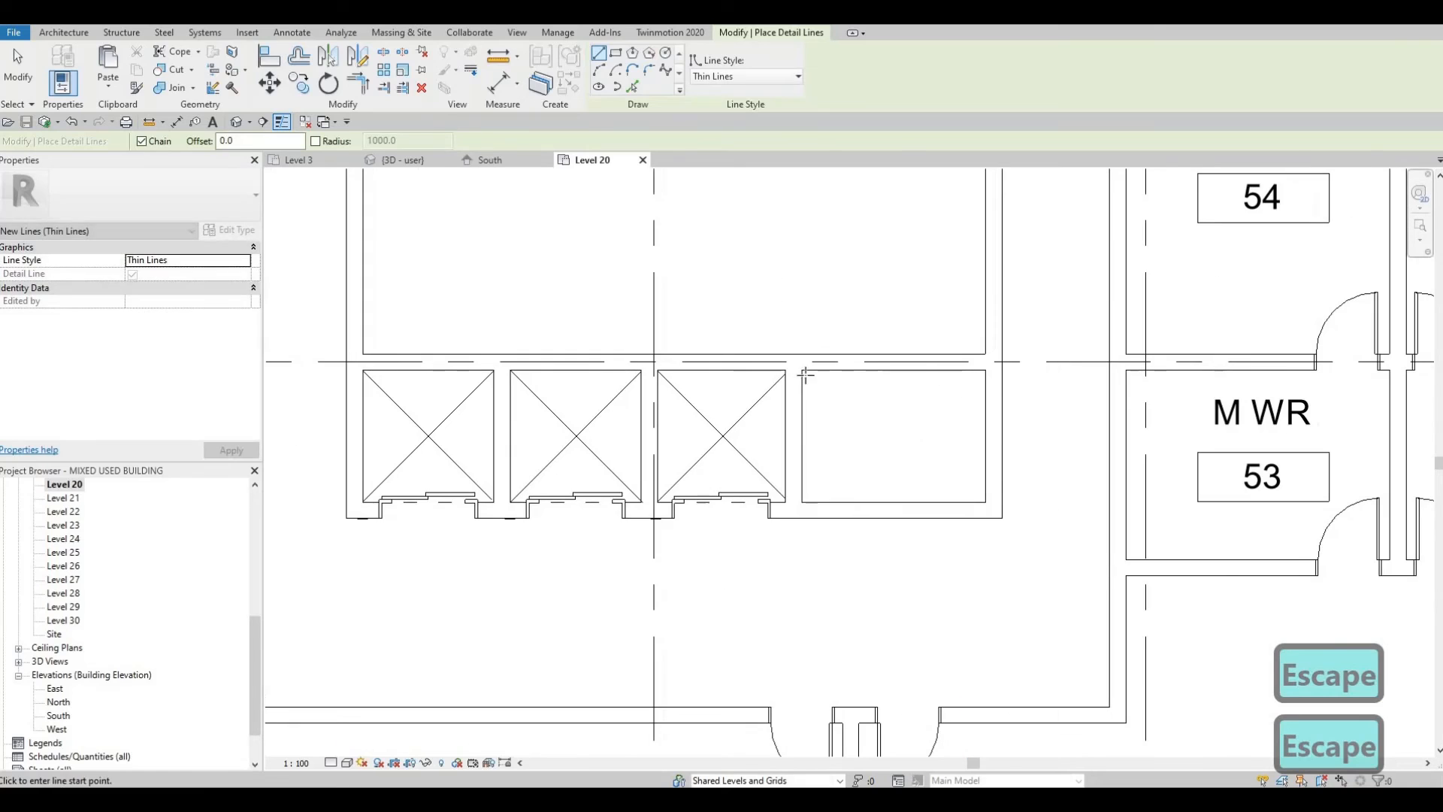
left_click(803, 377)
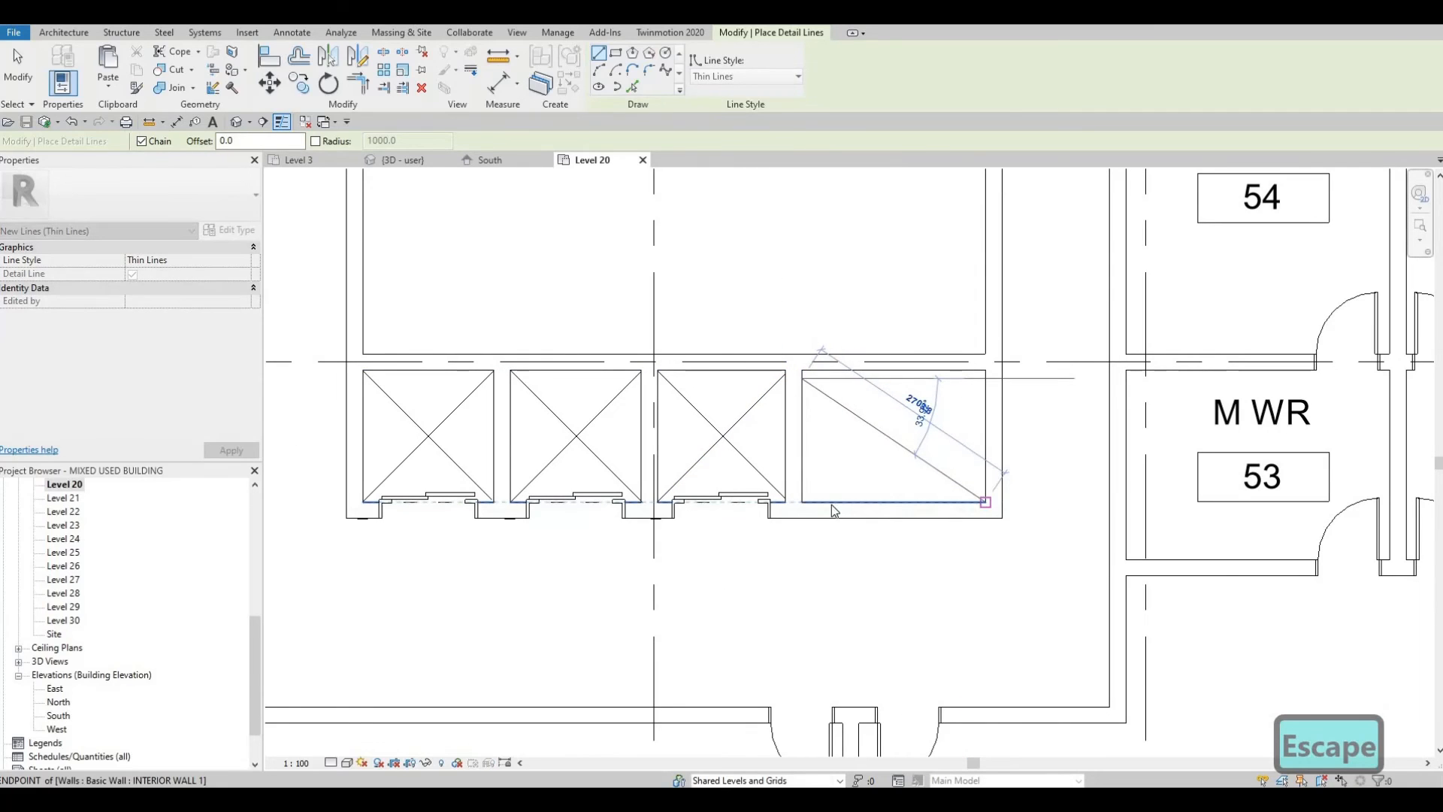
left_click(985, 502)
key("Escape")
left_click(985, 370)
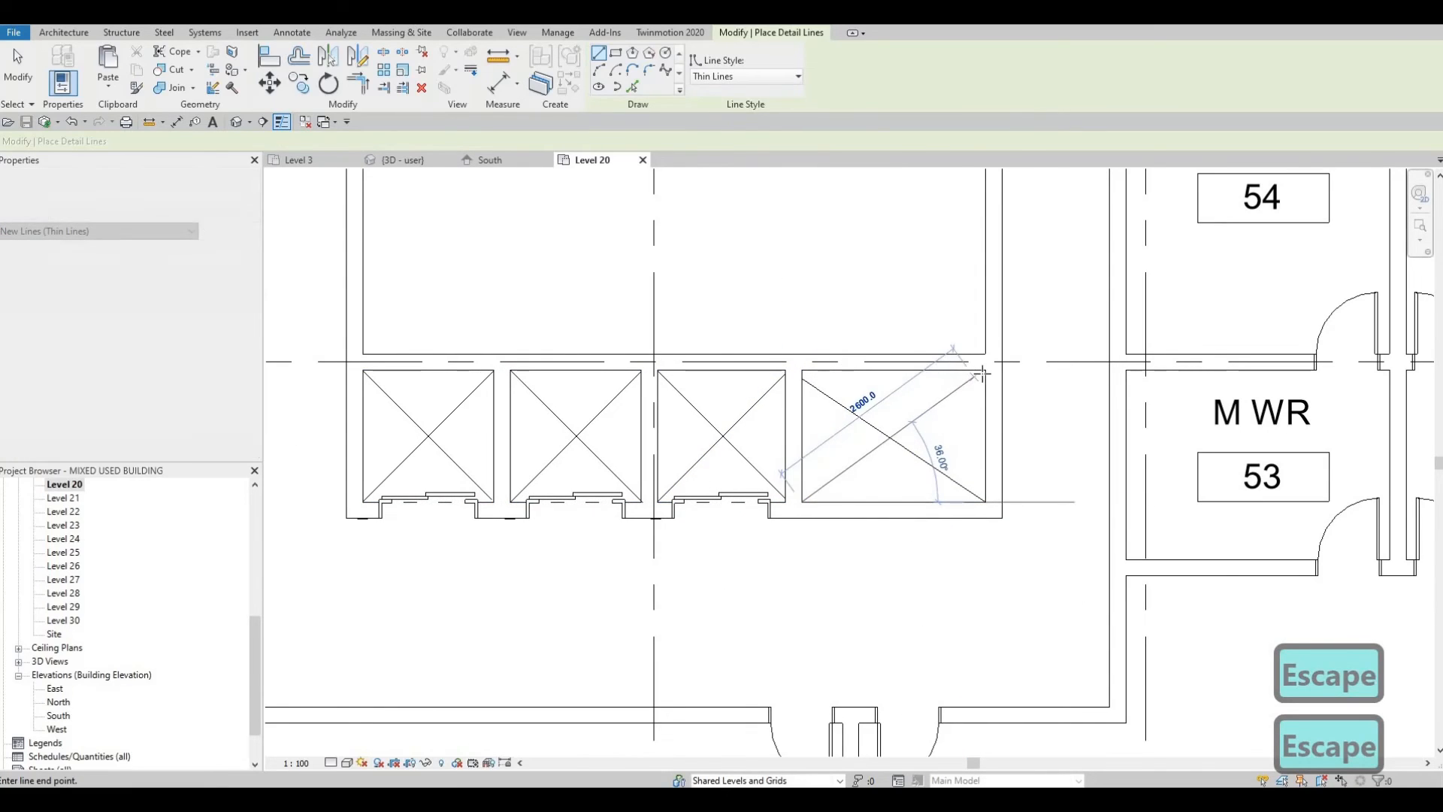
key("Escape")
key("Escape")
scroll(799, 424, "down", 1)
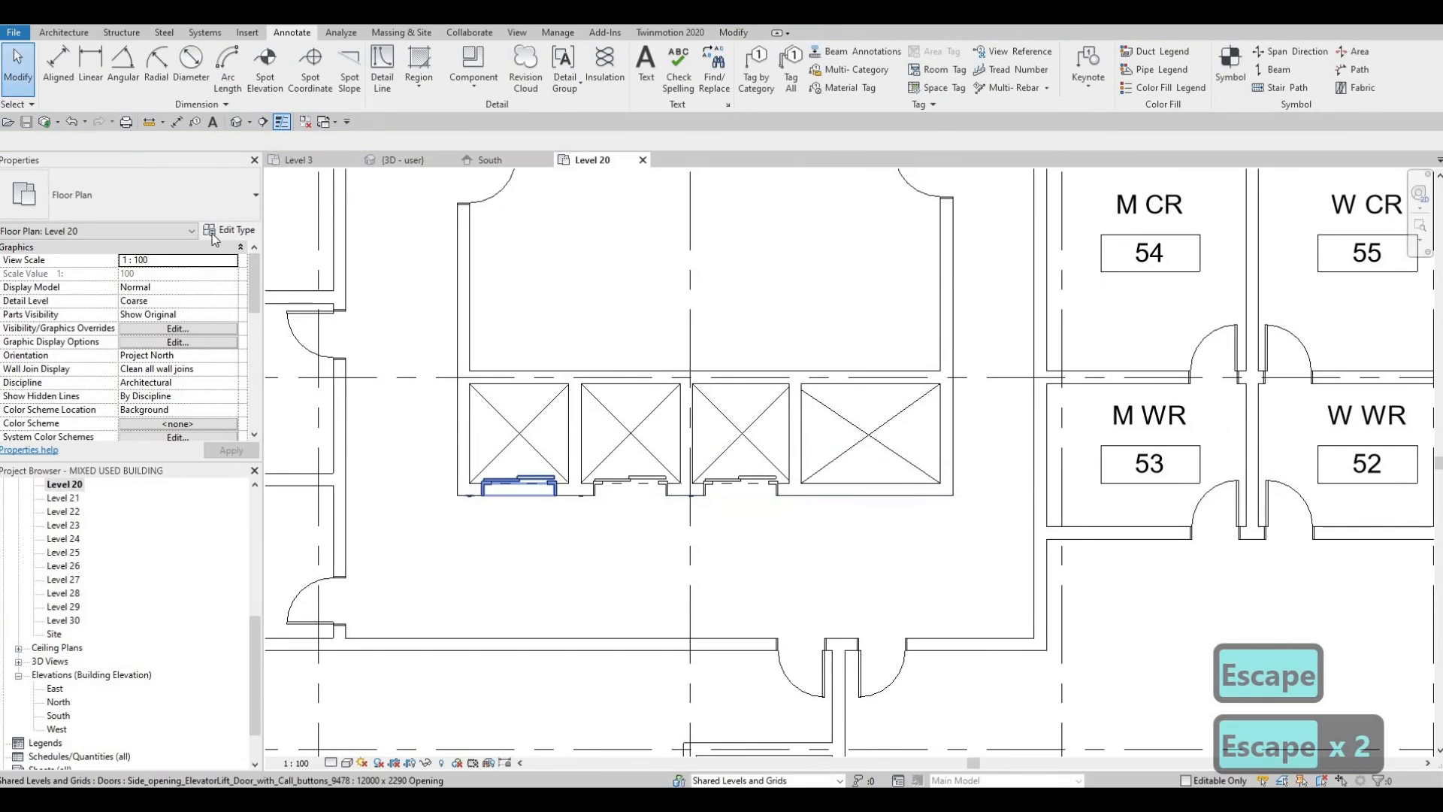
Step: Set the Level 20 floor plan's underlay base level to Level 19
key("Escape")
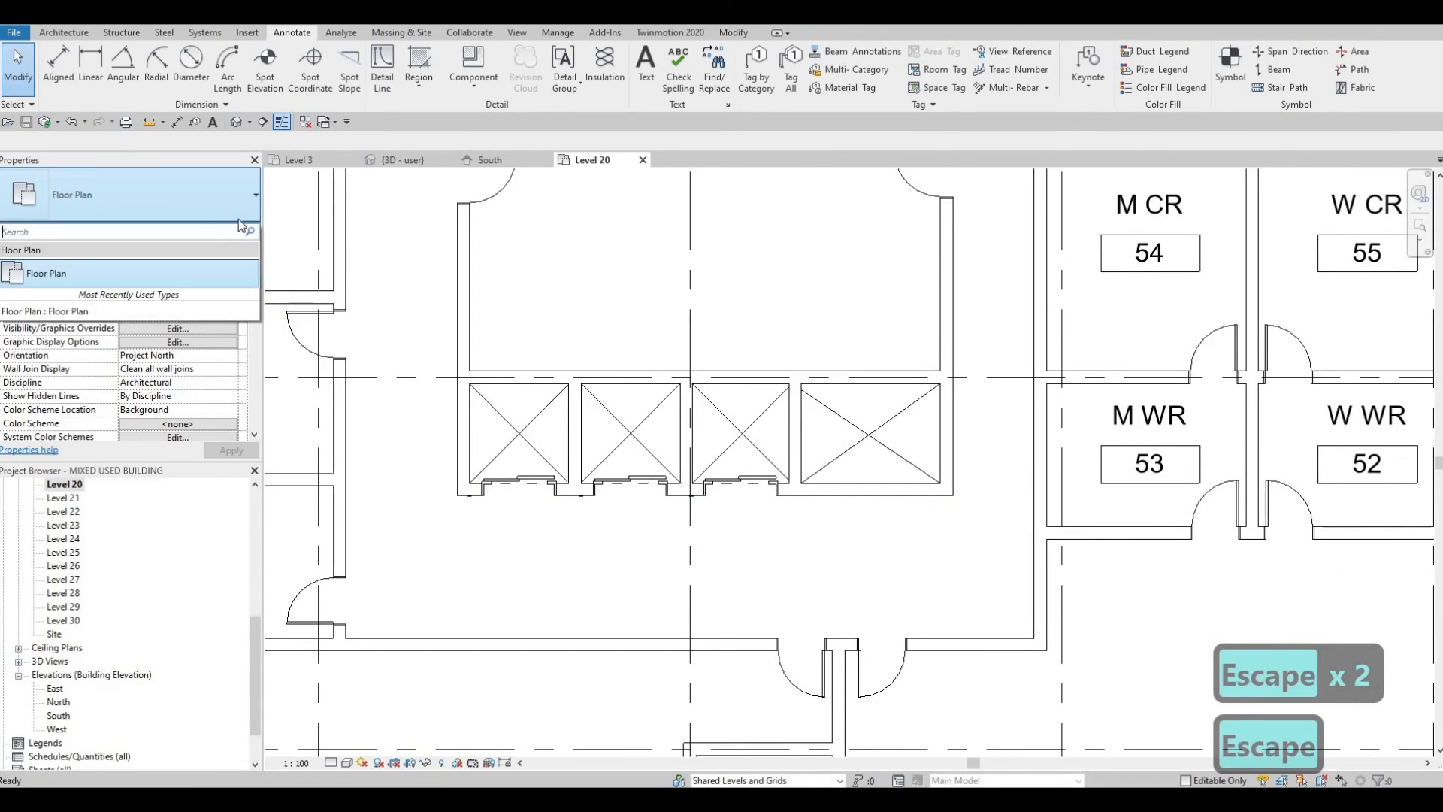
key("Escape")
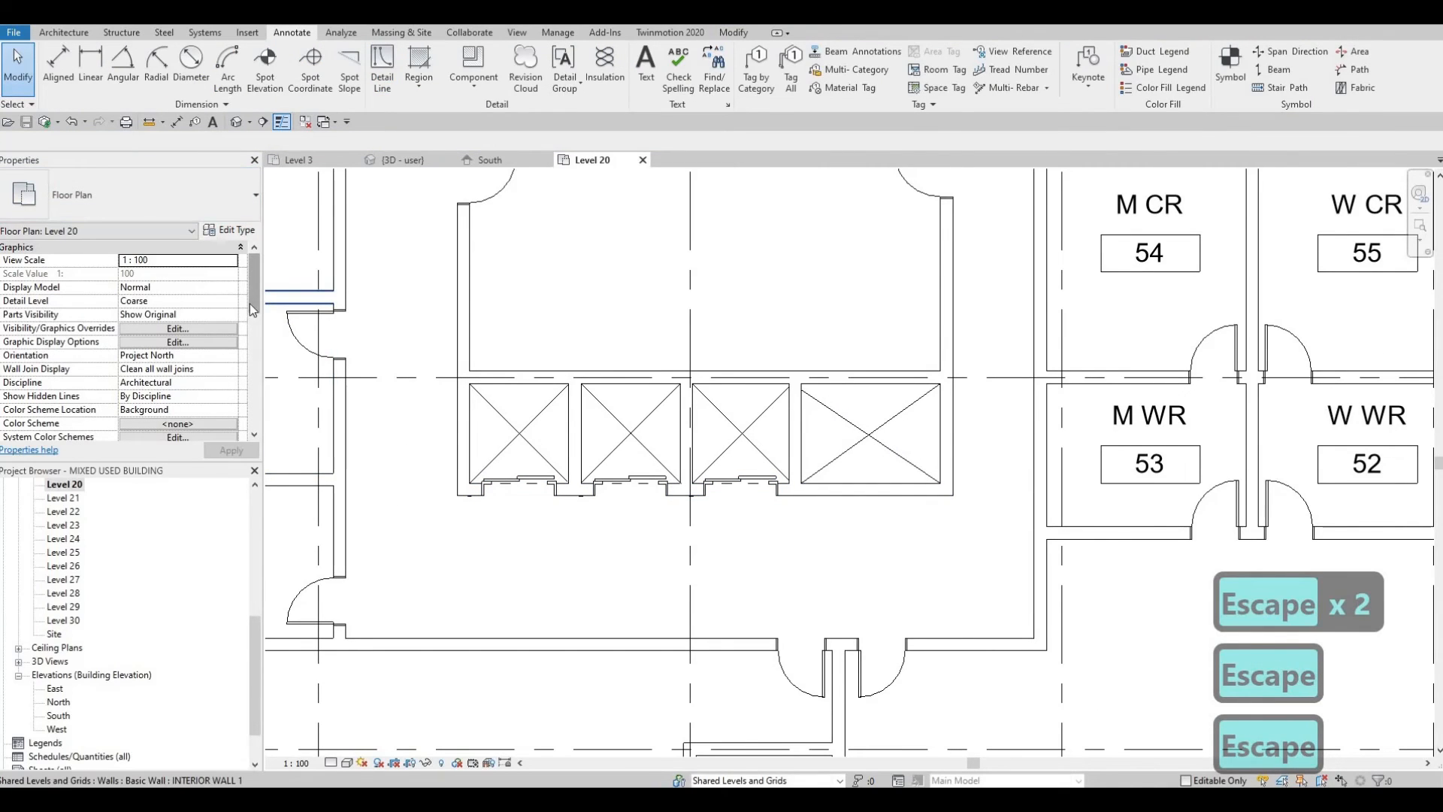
left_click_drag(250, 303, 247, 327)
scroll(246, 327, "down", 2)
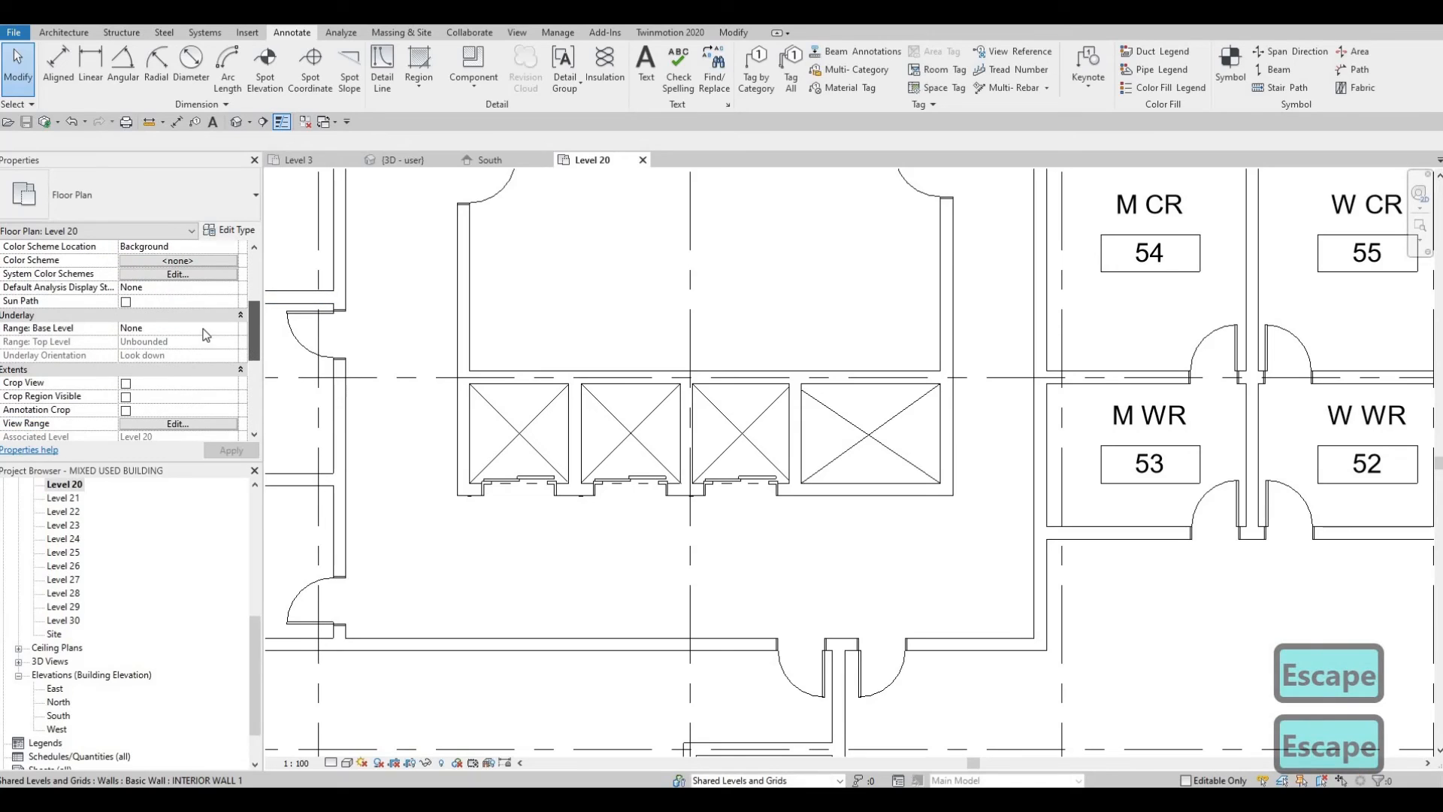
left_click(233, 330)
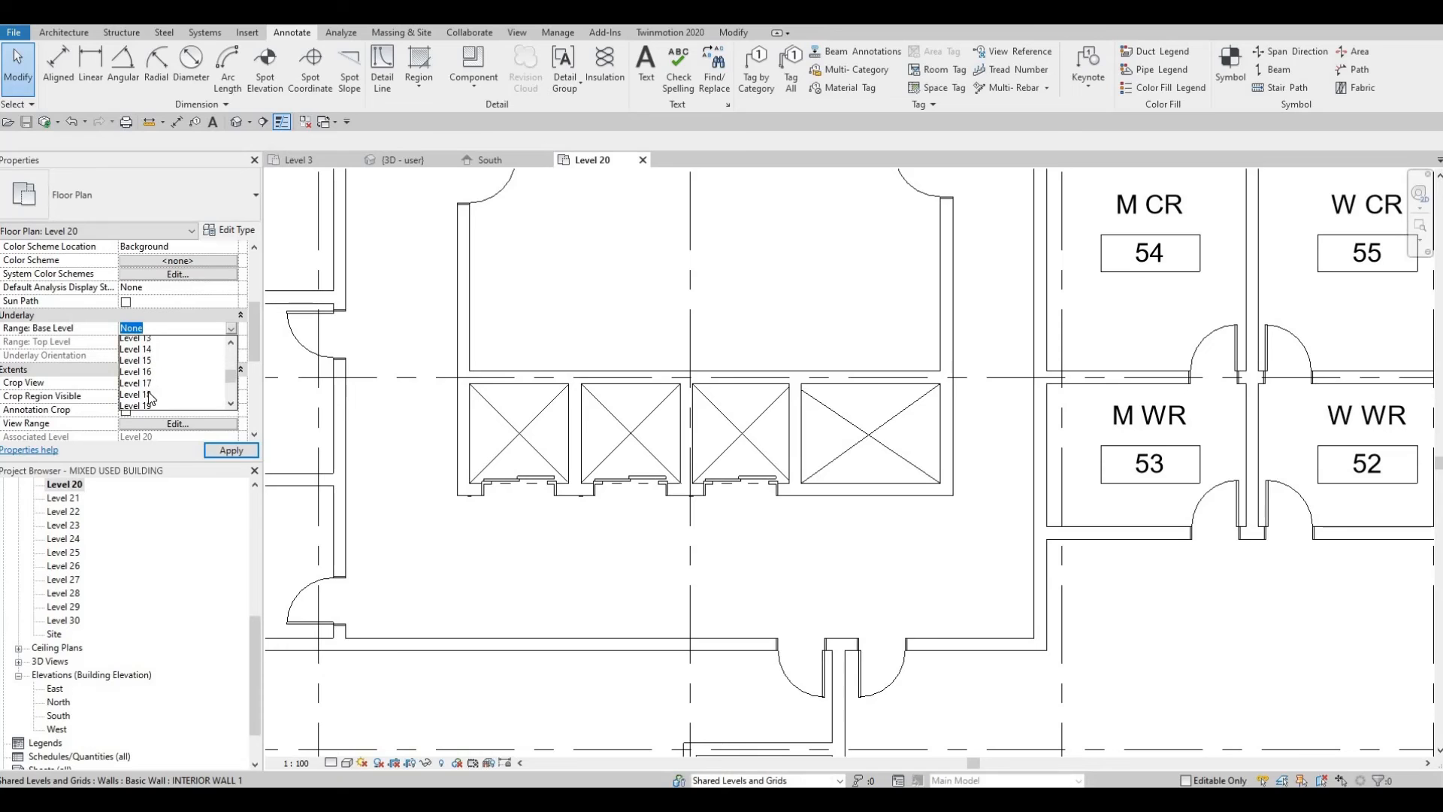
left_click(229, 451)
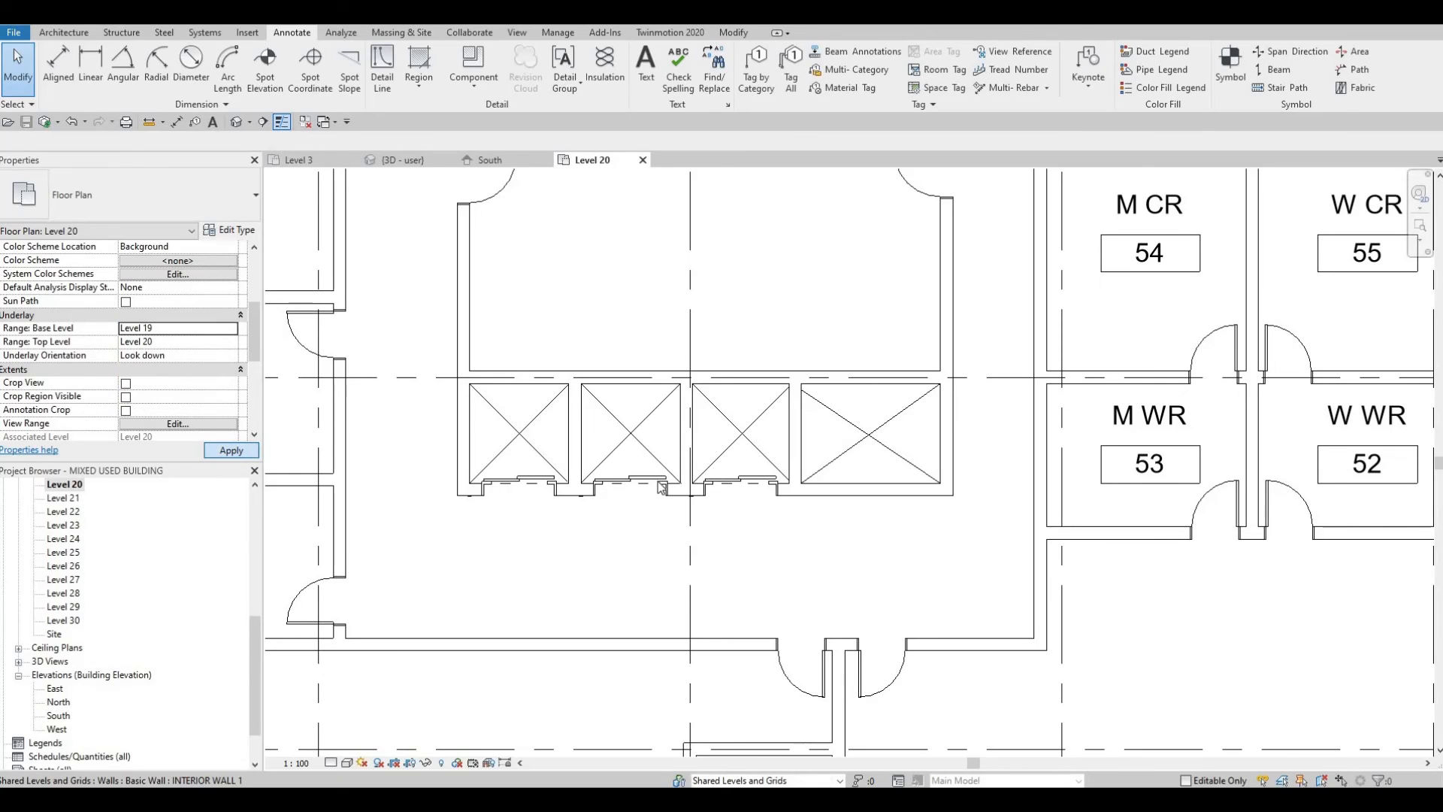
middle_click_drag(842, 382, 882, 292)
key("Escape")
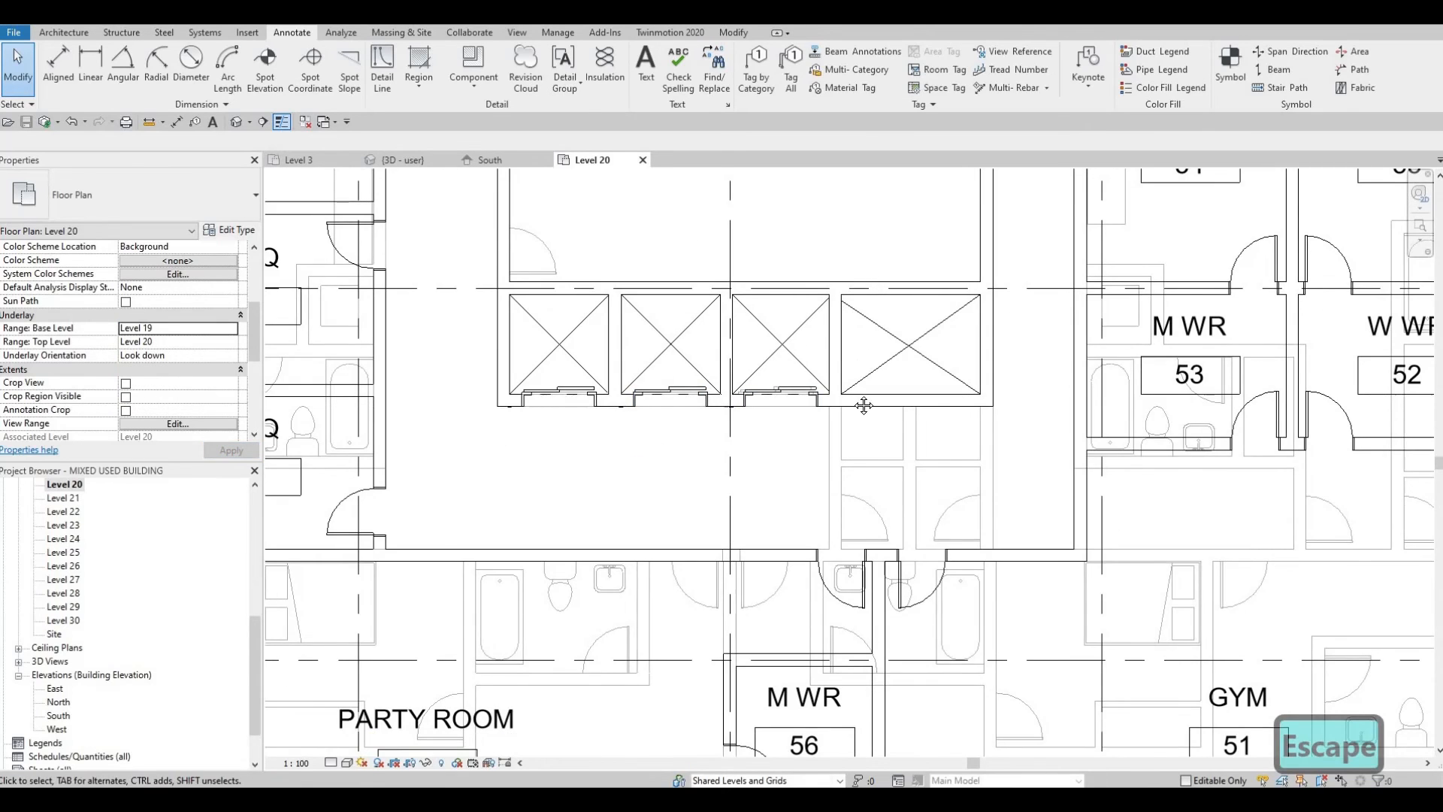
Step: Move the Party Room entrance door left along the corridor wall, clear of the underlaid shaft compartments
middle_click_drag(863, 406, 872, 172)
middle_click_drag(842, 316, 851, 406)
scroll(850, 400, "up", 1)
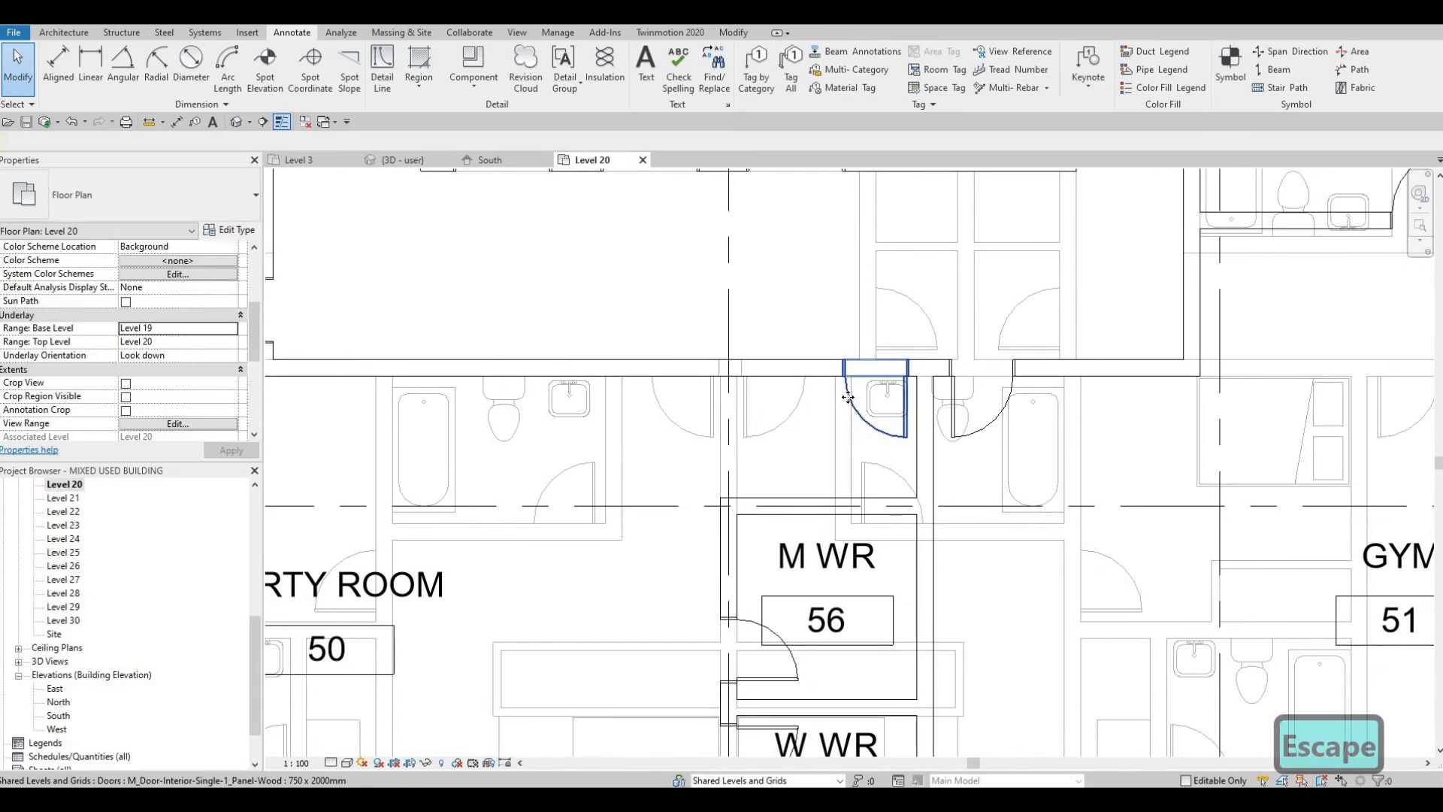
left_click(847, 396)
left_click_drag(757, 400, 753, 404)
middle_click_drag(778, 405, 851, 493)
scroll(819, 422, "down", 1)
key("Escape")
scroll(817, 434, "down", 2)
Step: Flip the hand of the Gym entrance door and move it right along the corridor wall, near the corridor's end
left_click(865, 457)
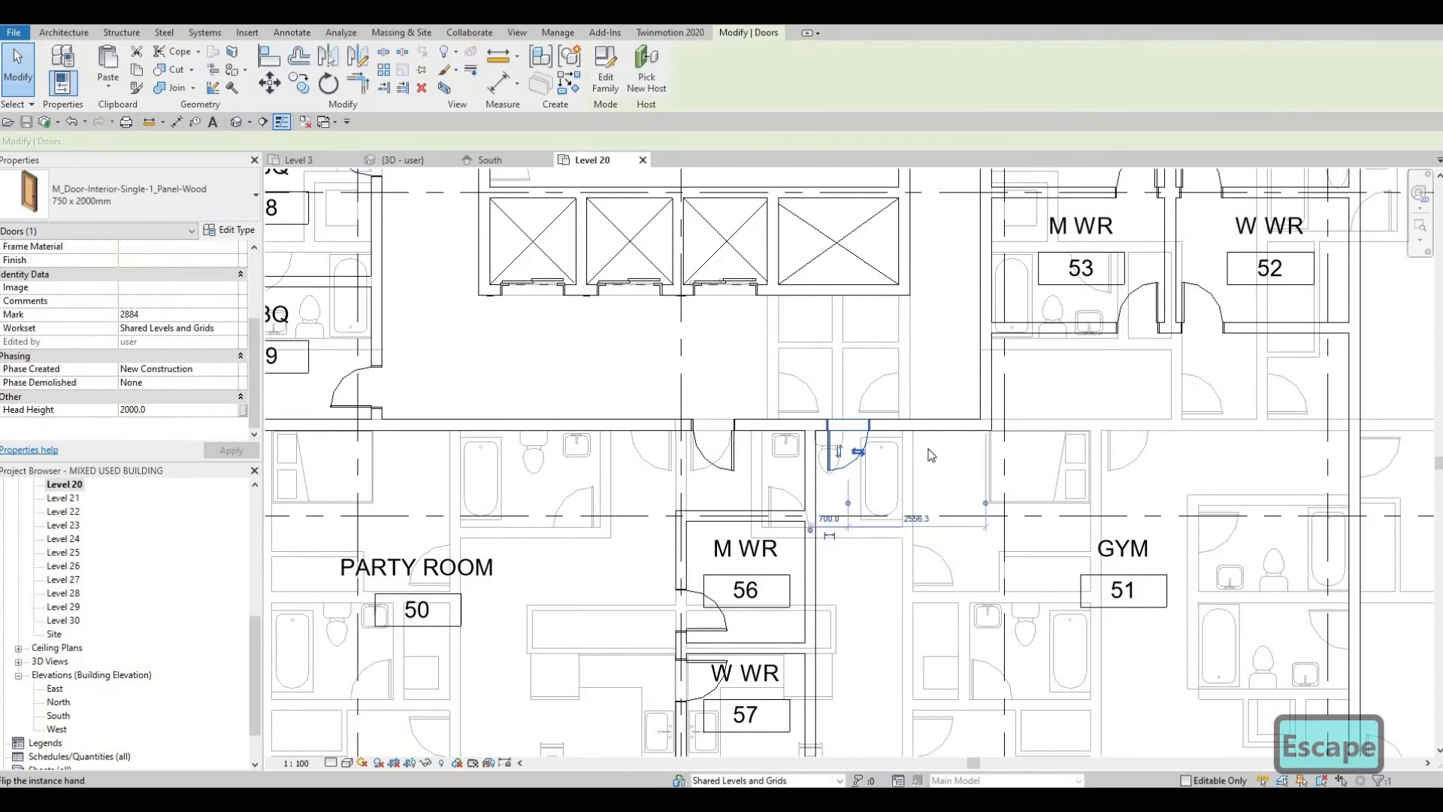
left_click_drag(868, 435, 971, 444)
key("Escape")
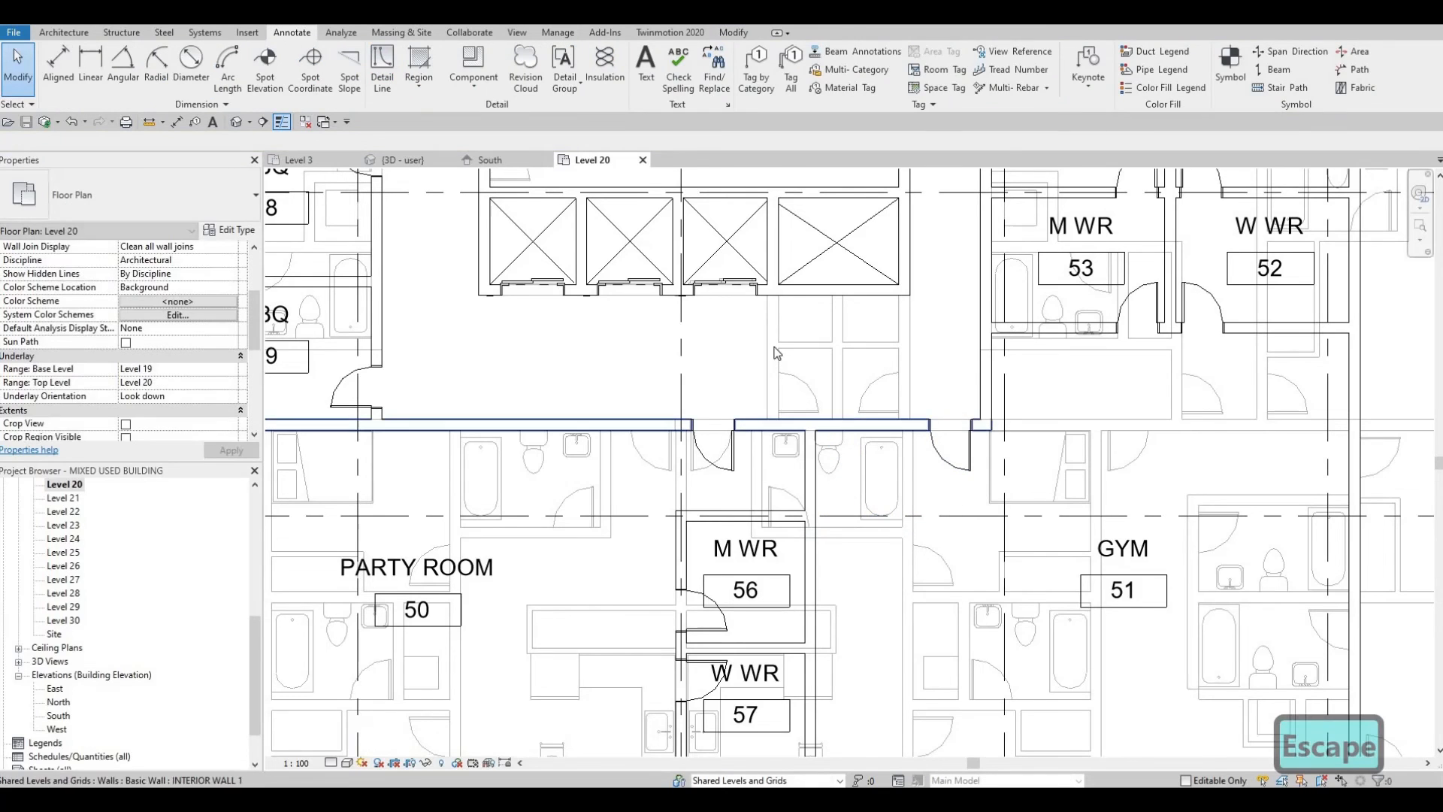
key("Escape")
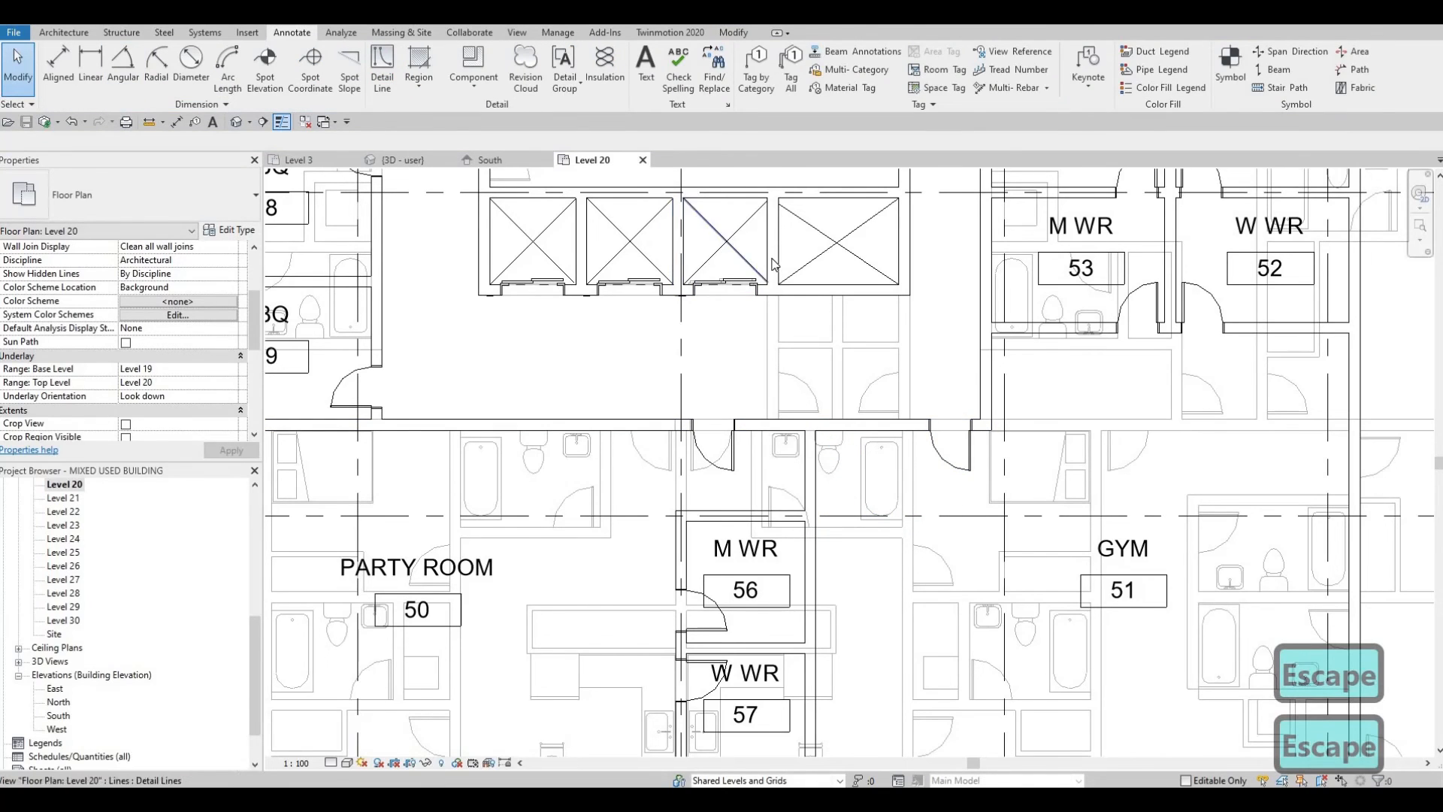
Step: Extend the two side walls of the core's wide crossed shaft down to the corridor wall
left_click(769, 271)
left_click_drag(771, 295, 774, 424)
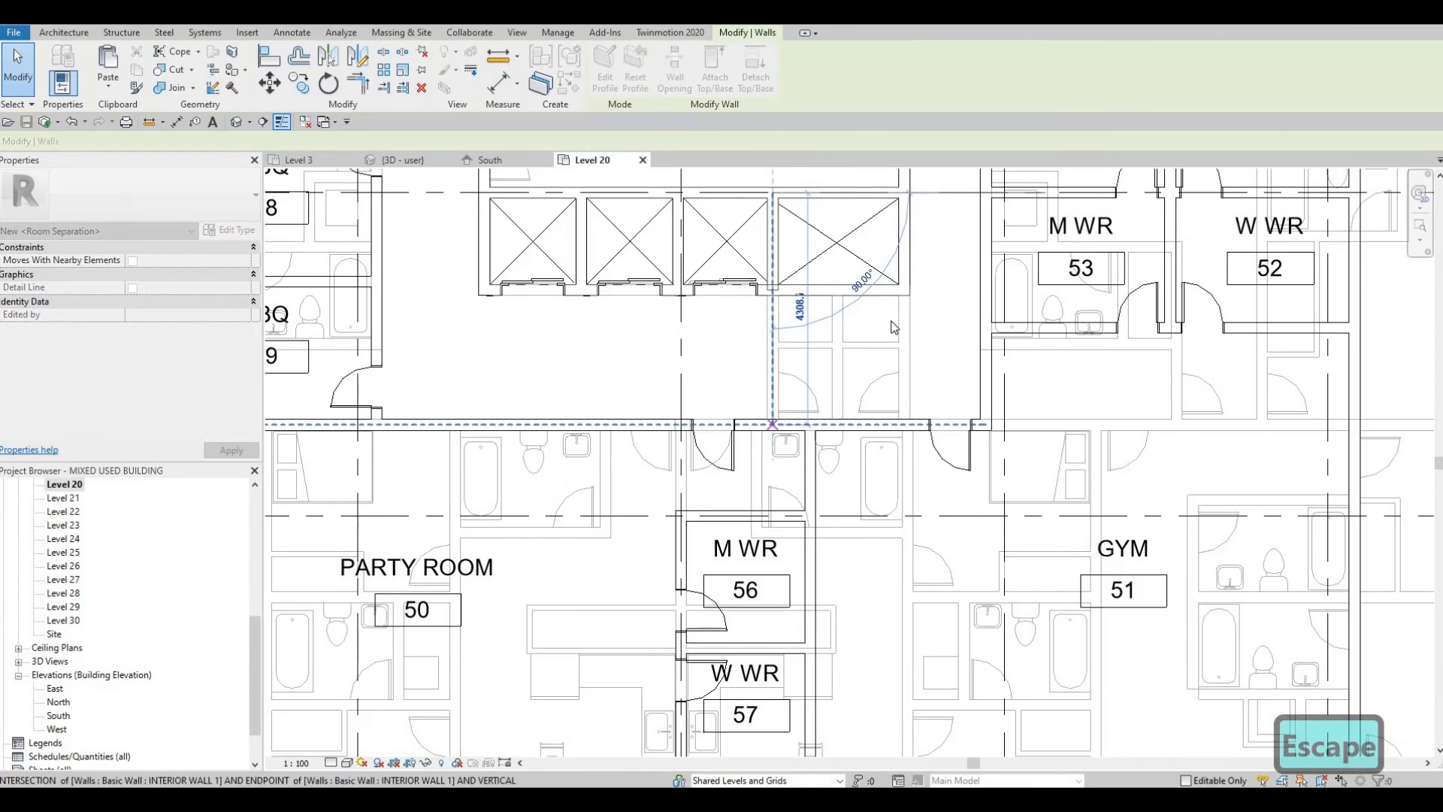
left_click(905, 278)
left_click_drag(912, 414, 911, 420)
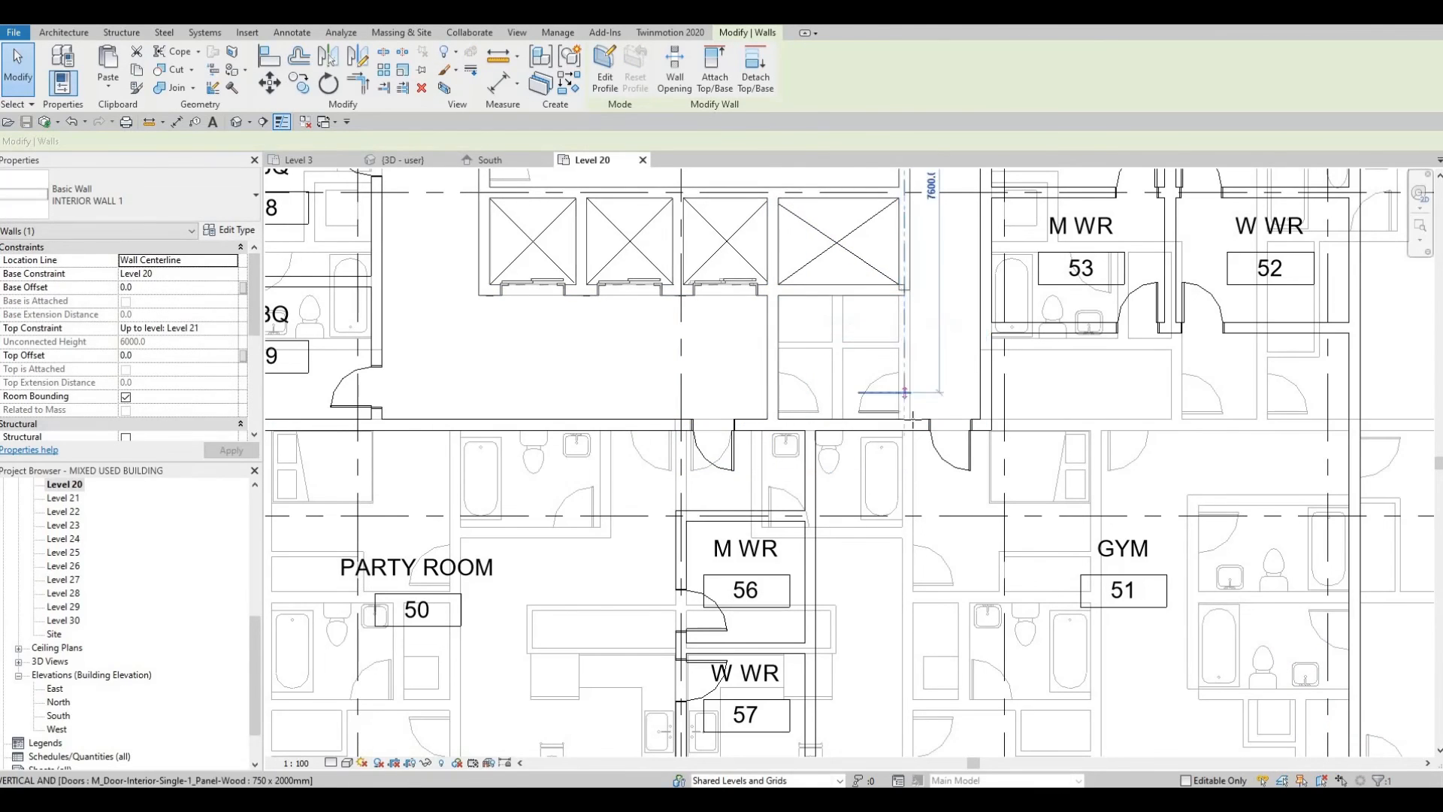
key("Escape")
key("Escape")
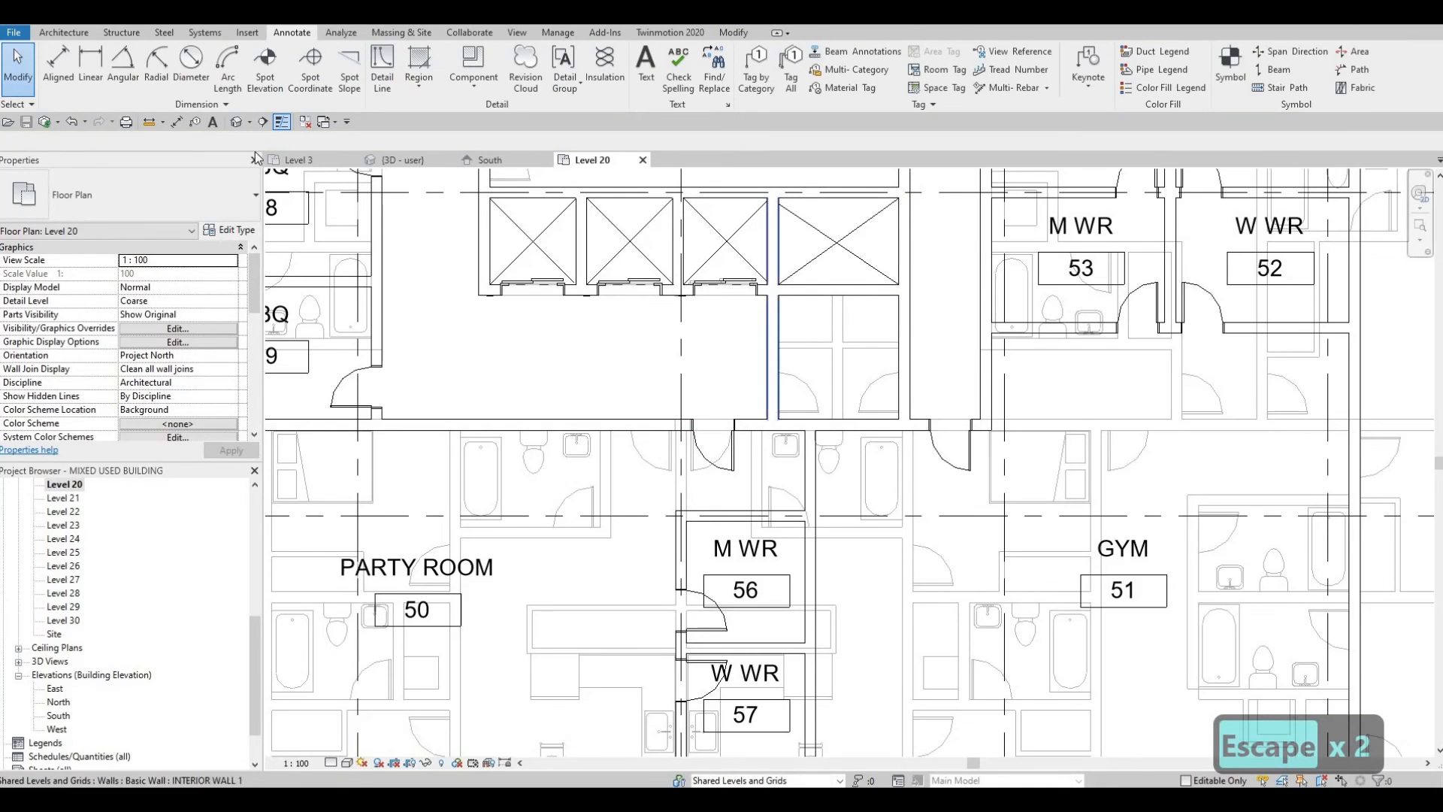
Step: Draw a vertical INTERIOR WALL 1 about 2500 mm long from the wide shaft's lower wall to the corridor wall, following the underlay
left_click(768, 319)
key("c")
key("s")
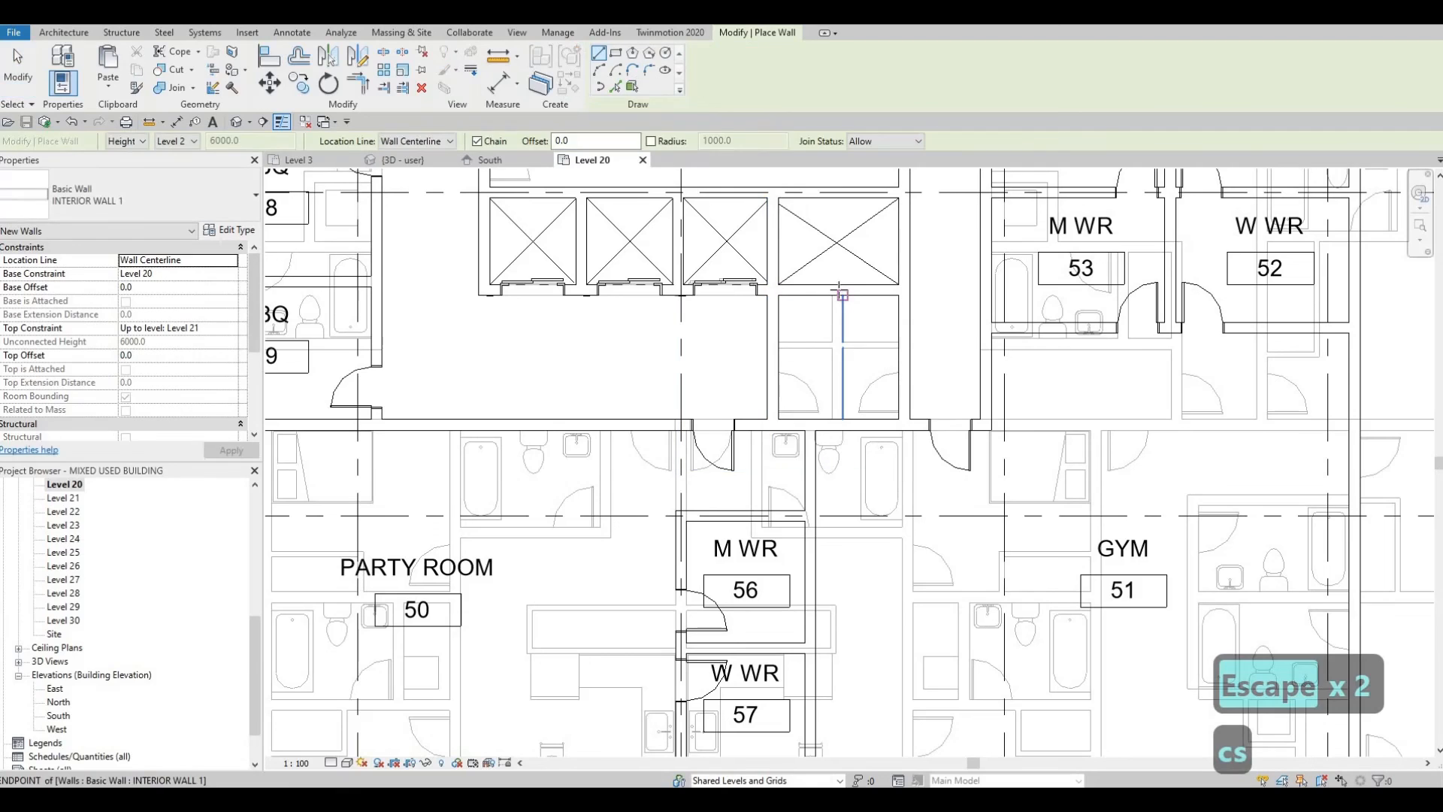
left_click(837, 290)
left_click(837, 421)
key("Escape")
key("Escape")
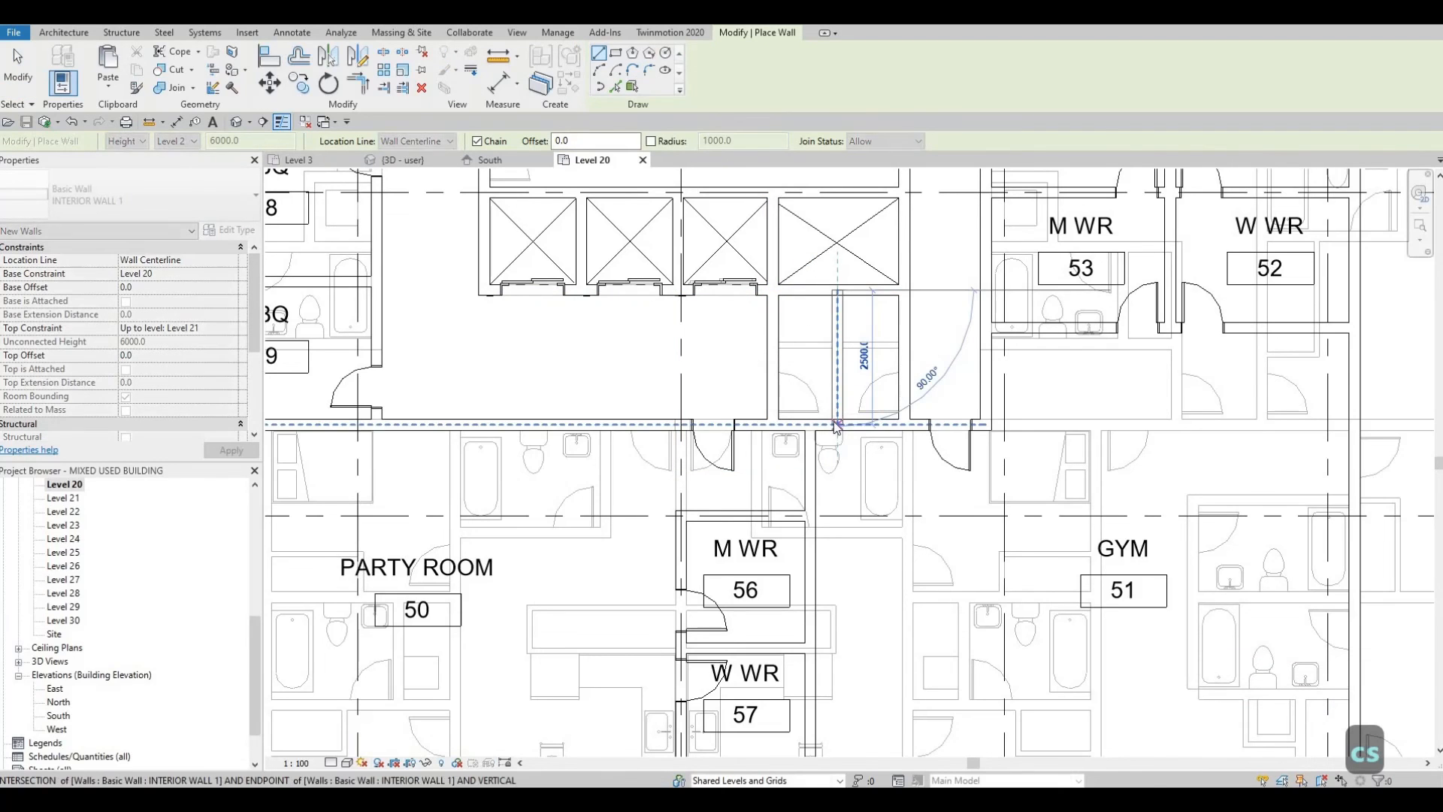
key("Escape")
Step: Draw a horizontal INTERIOR WALL 2 across both compartments below the wide shaft, tracing the underlaid partition
left_click(773, 302)
key("c")
key("s")
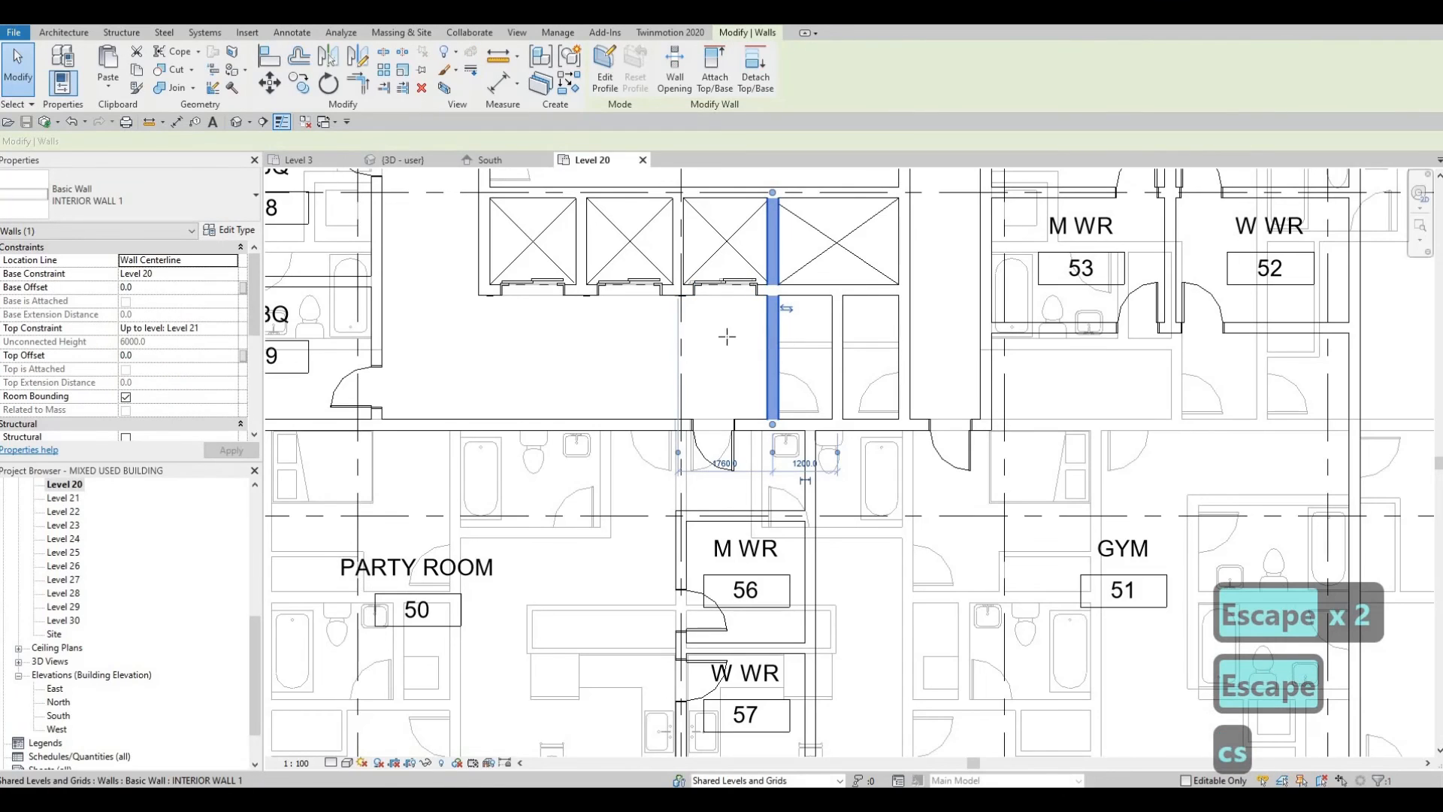
left_click(165, 201)
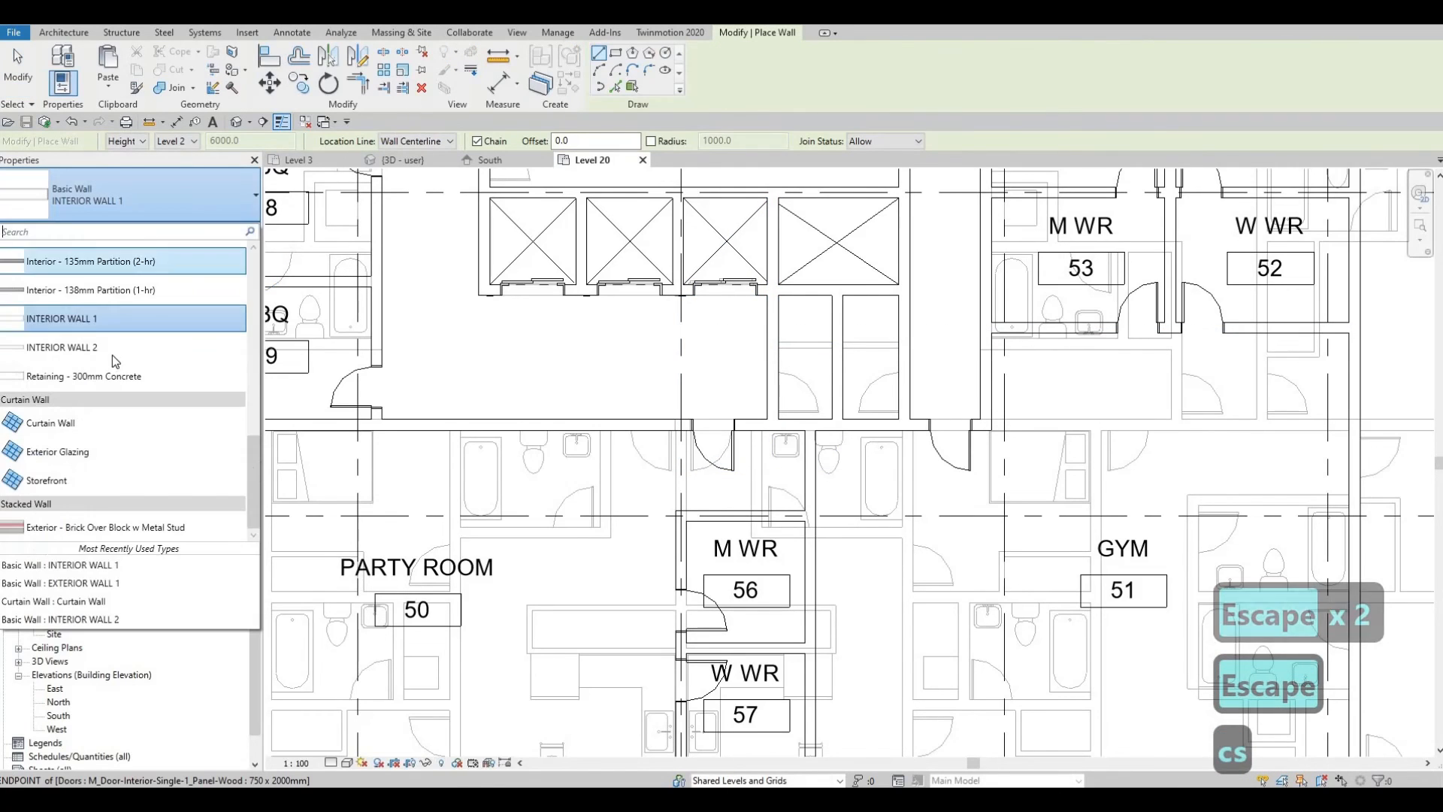
left_click(112, 349)
scroll(827, 347, "up", 2)
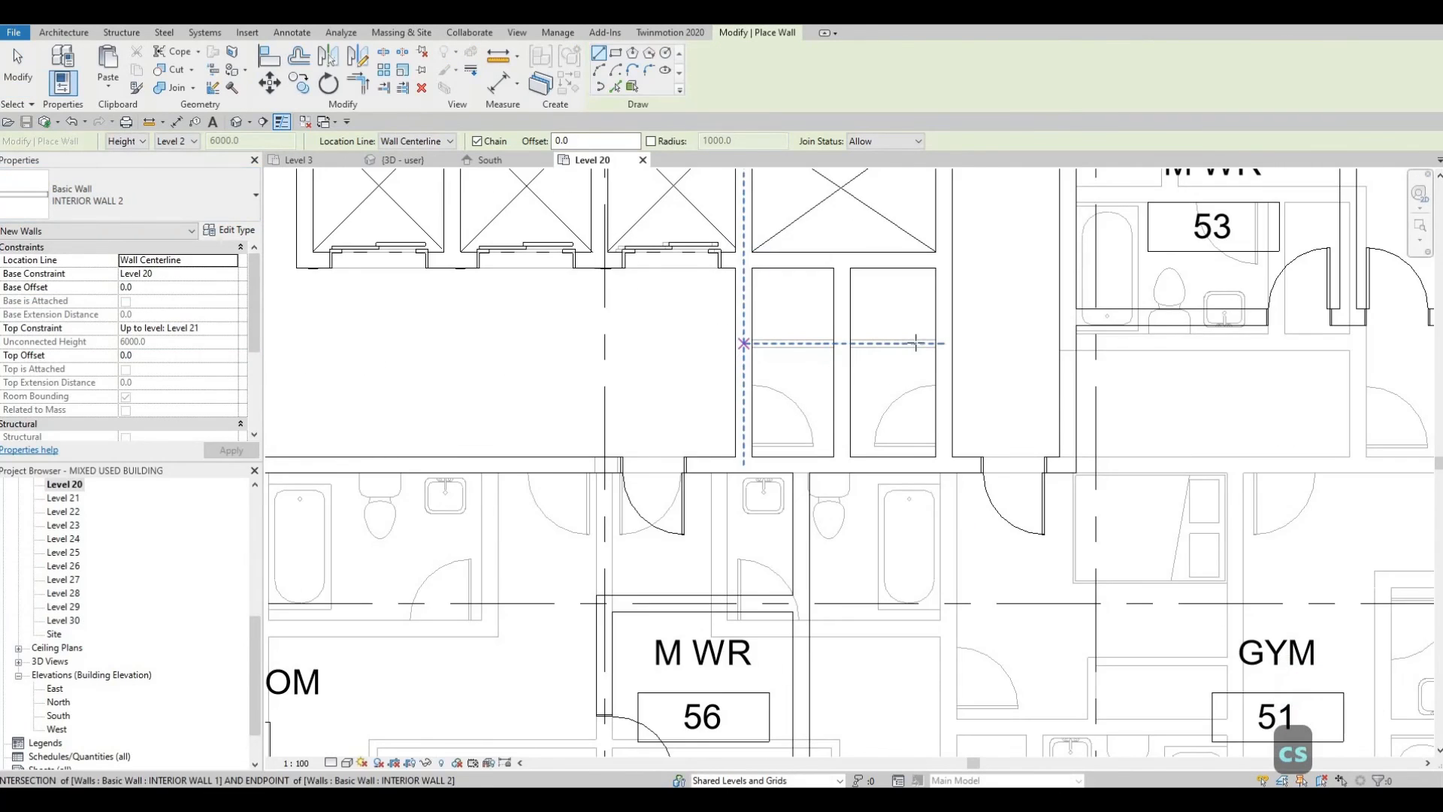
left_click(937, 343)
key("Escape")
key("Escape")
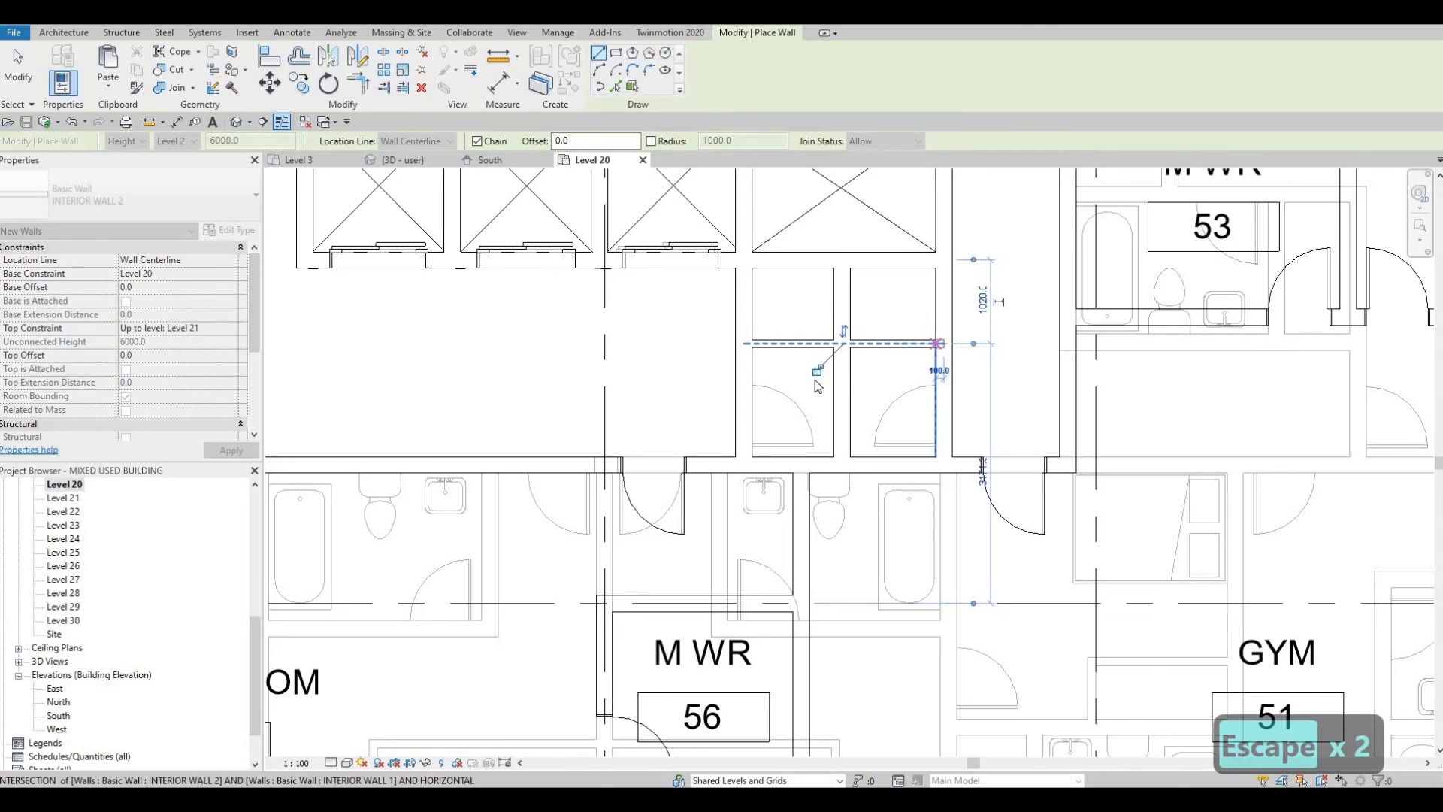
key("Escape")
key("Escape")
Step: Shift the Party Room entrance door right along the corridor wall, close to the extended core wall
scroll(797, 398, "down", 2)
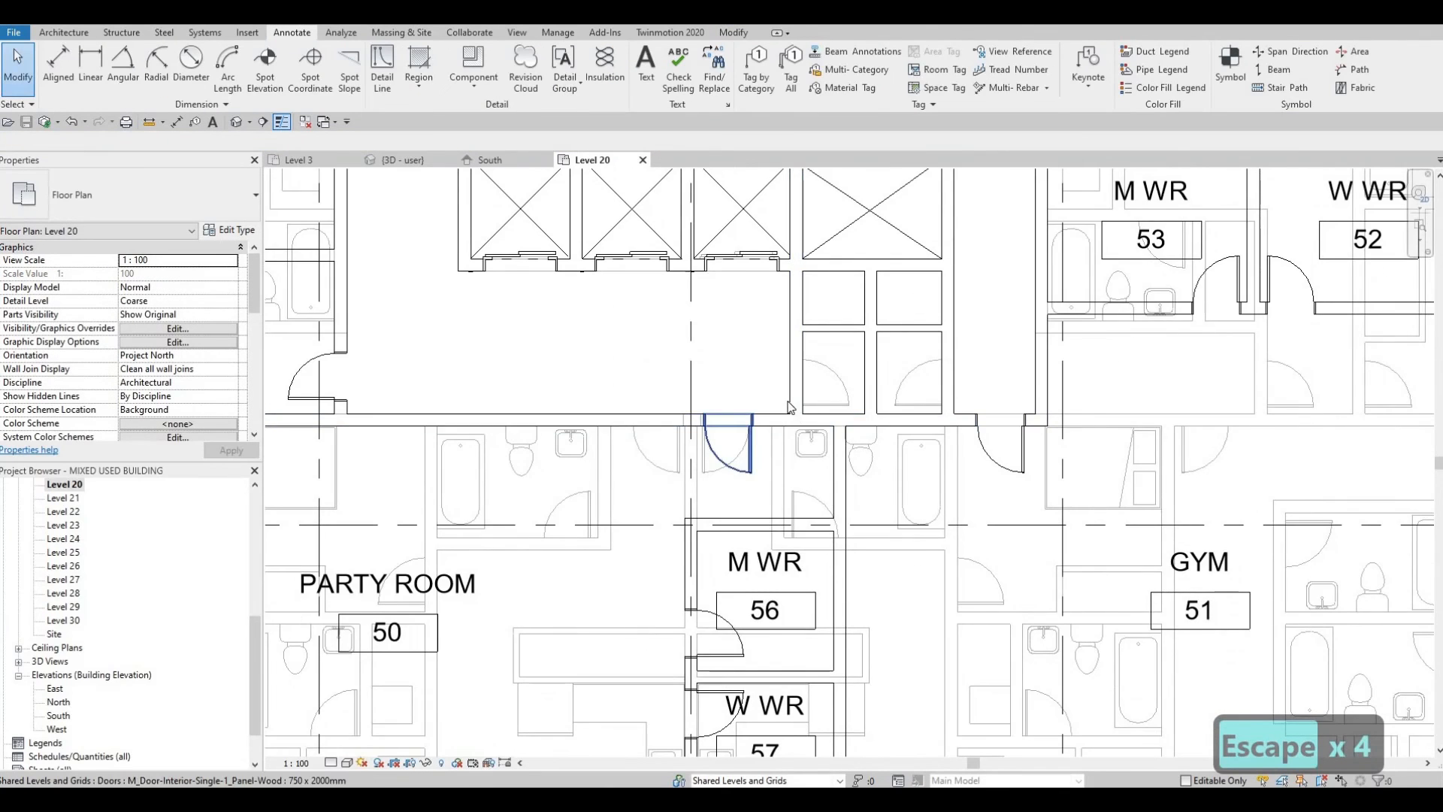
scroll(789, 407, "up", 2)
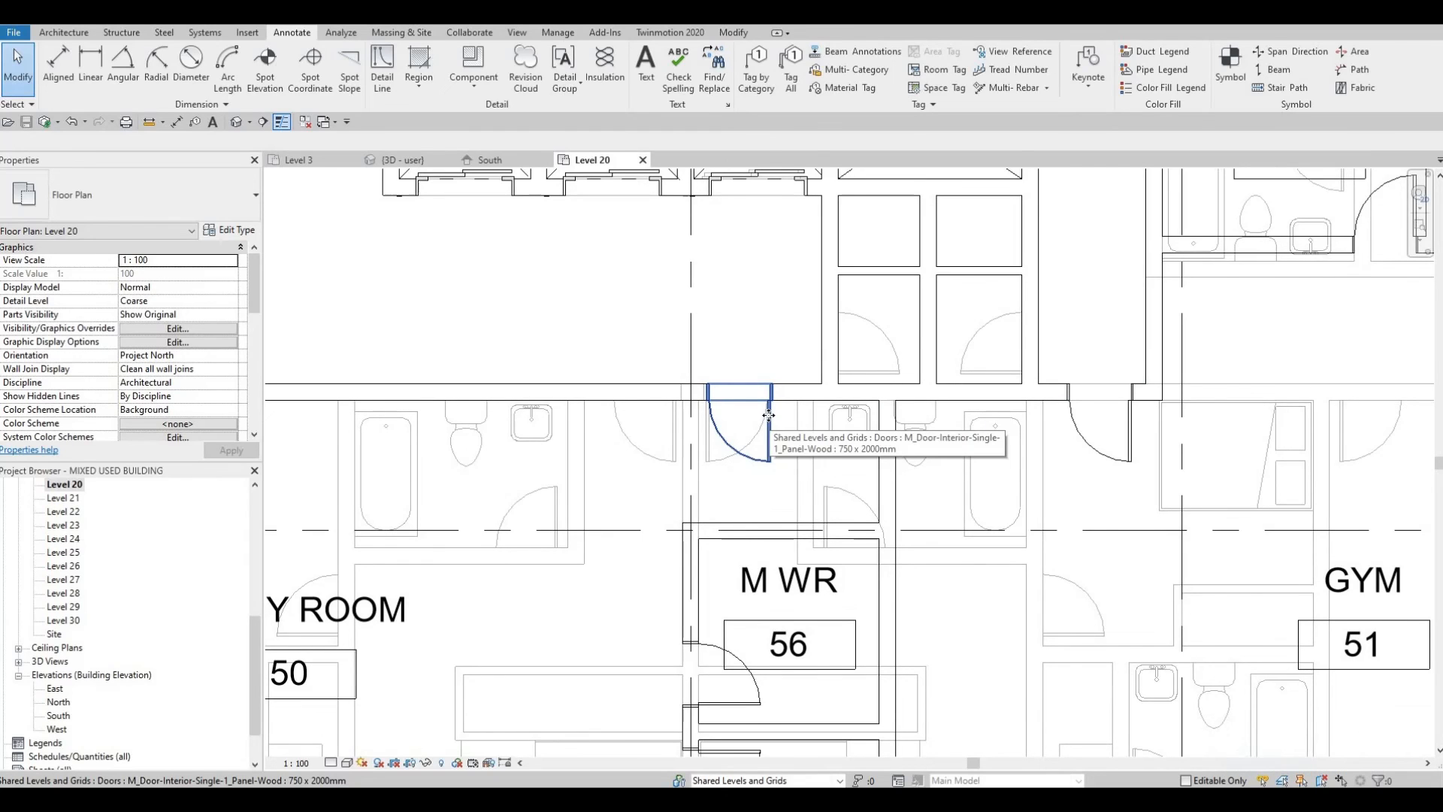
left_click(771, 420)
key("Escape")
key("Escape")
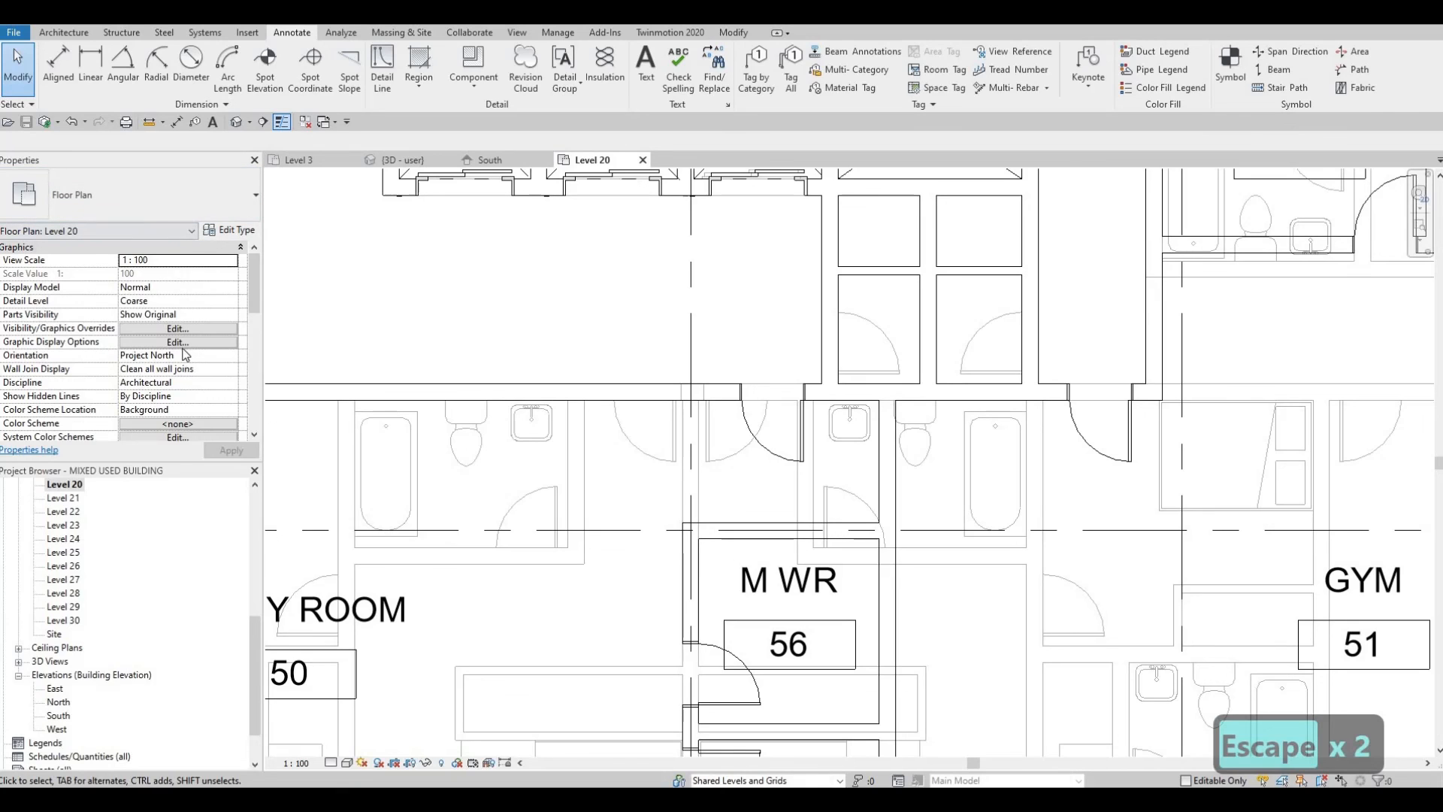
Step: Turn off the Level 20 plan's underlay by setting its base level to None
scroll(185, 354, "down", 5)
scroll(225, 340, "up", 5)
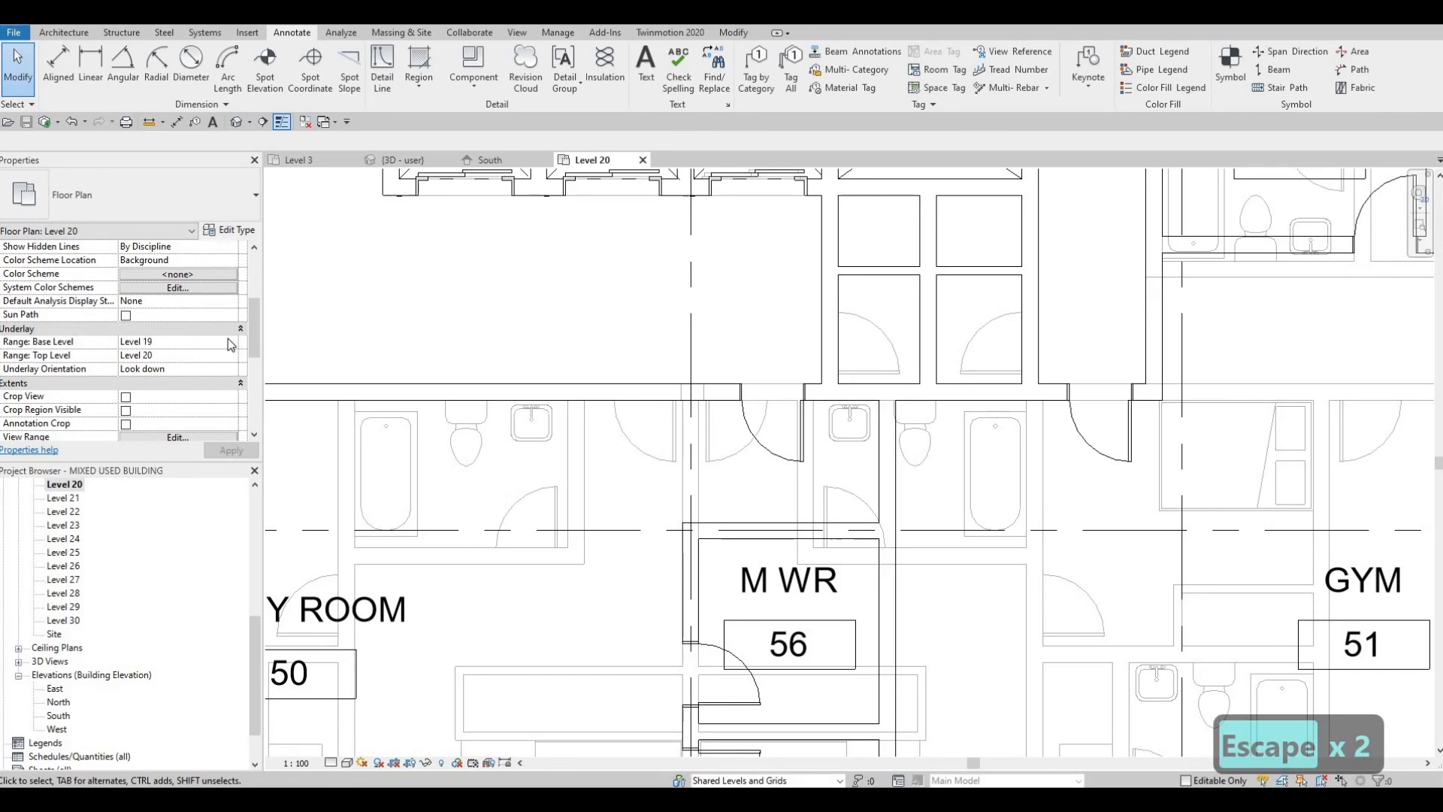
left_click(230, 342)
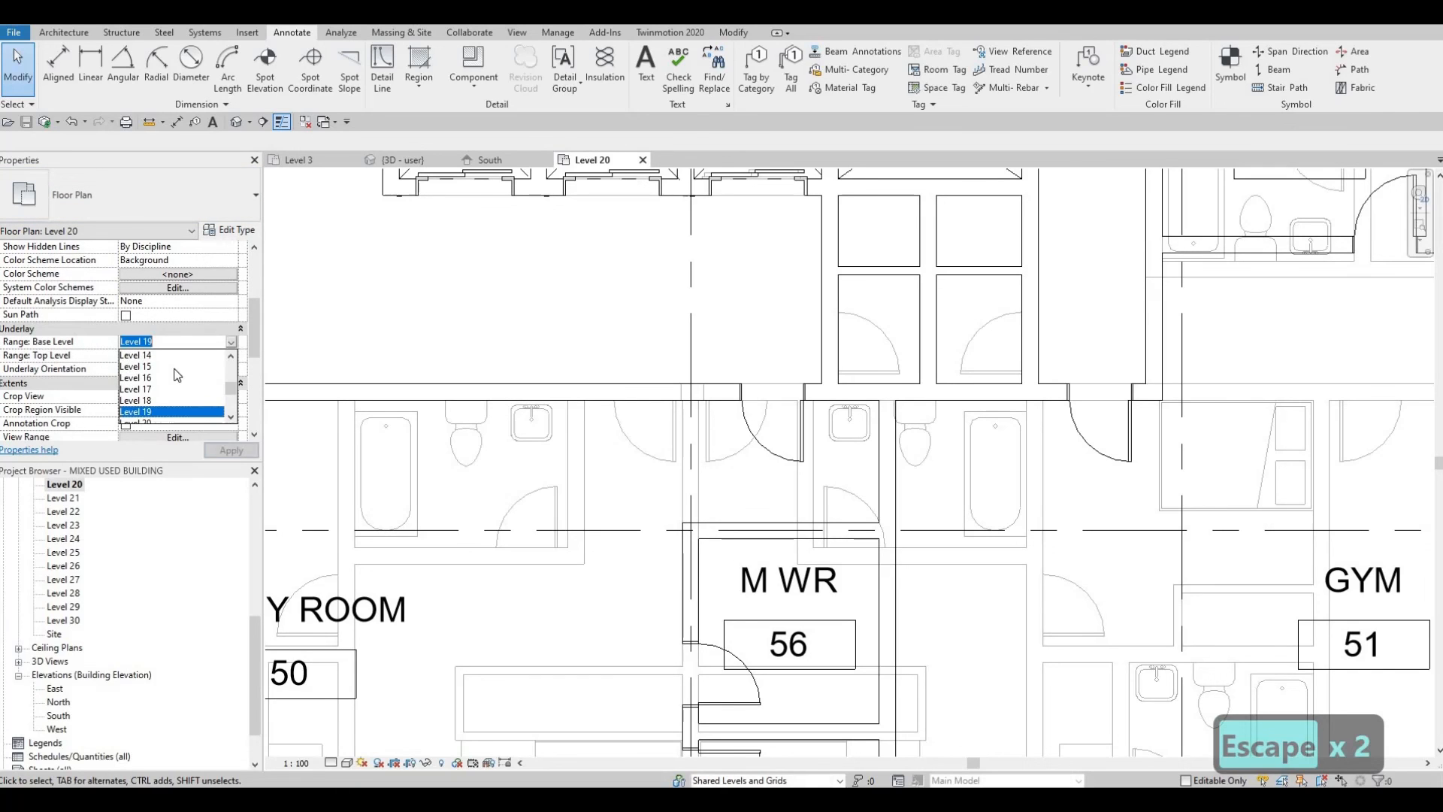
left_click(214, 342)
left_click(229, 344)
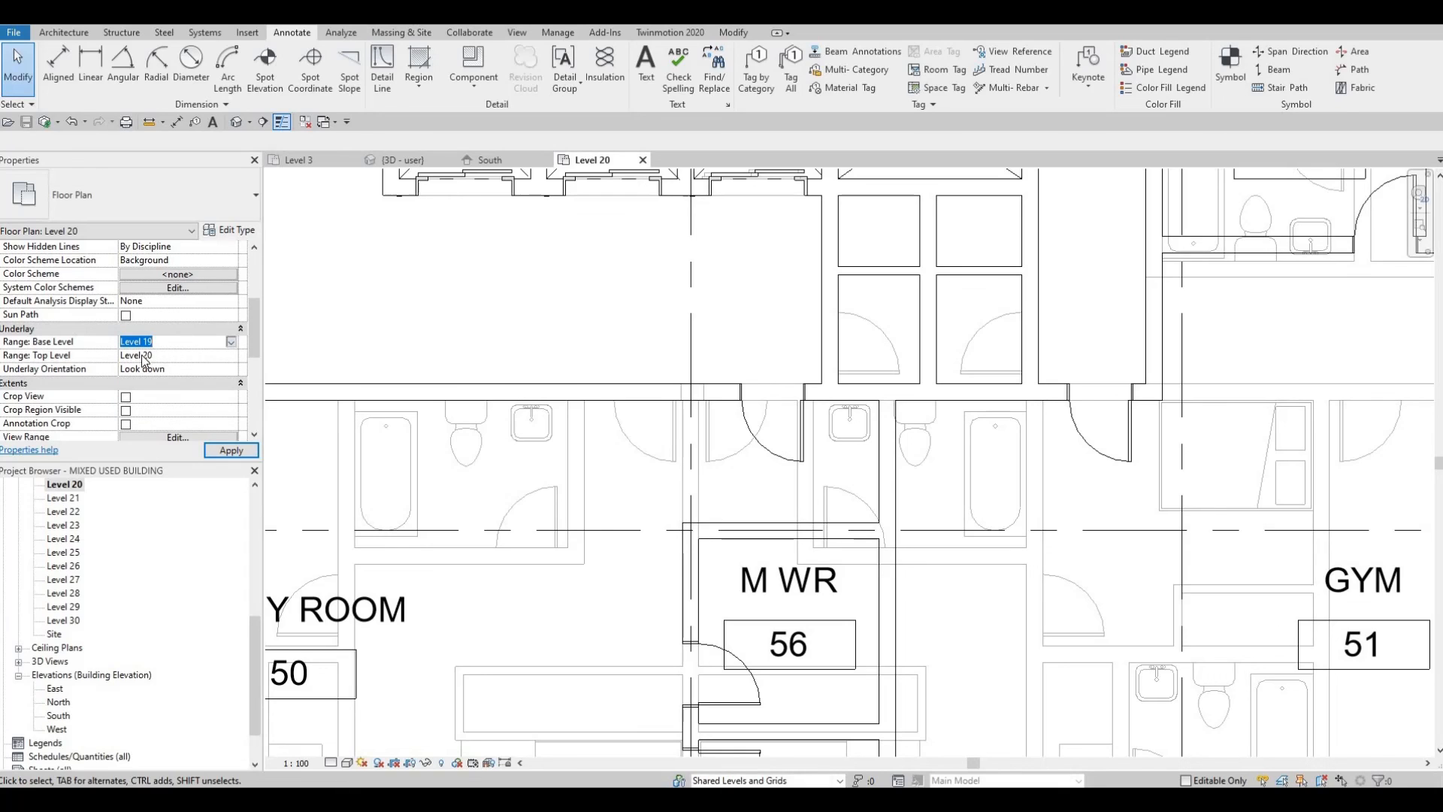
scroll(135, 360, "up", 1)
scroll(143, 375, "up", 4)
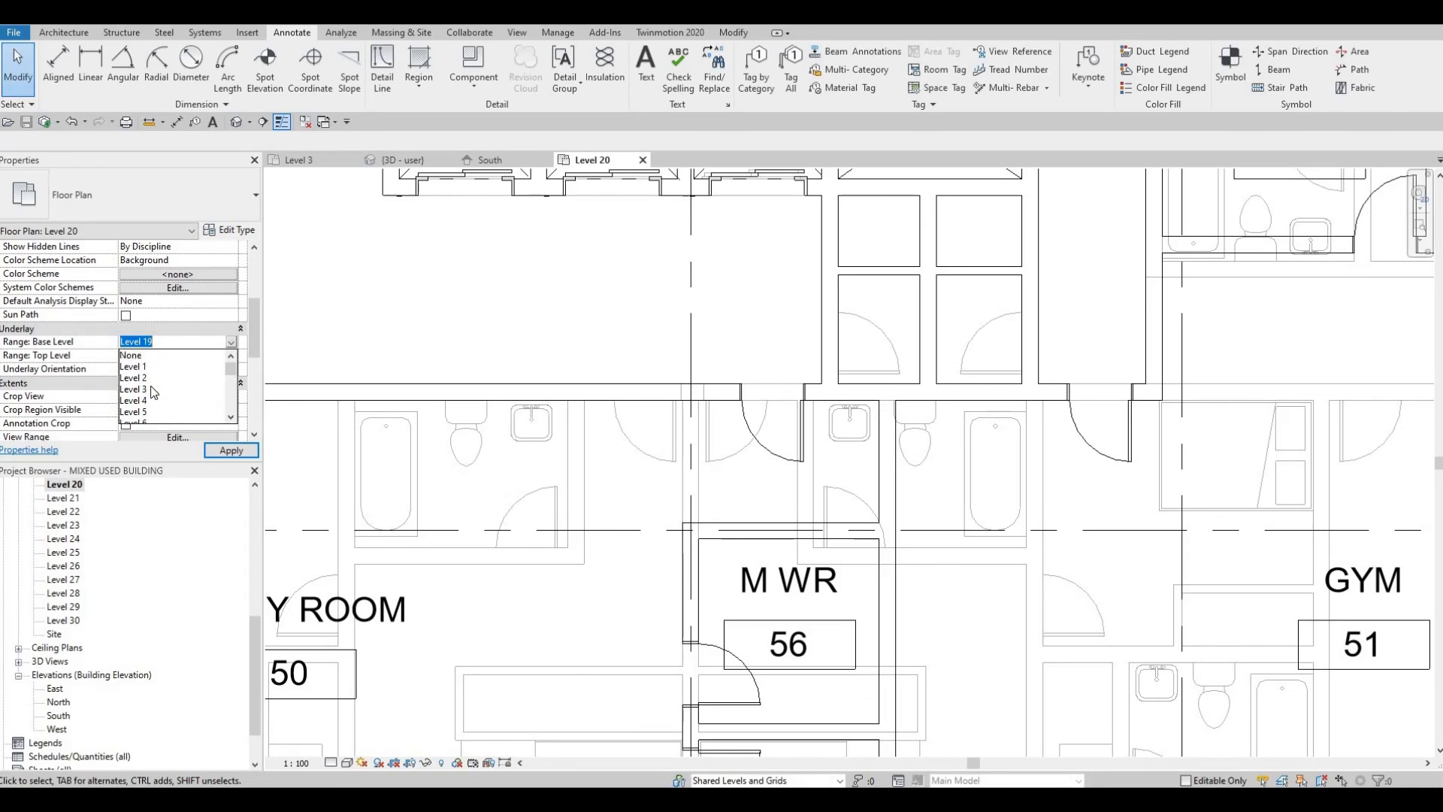
left_click(214, 454)
middle_click_drag(836, 492, 811, 512)
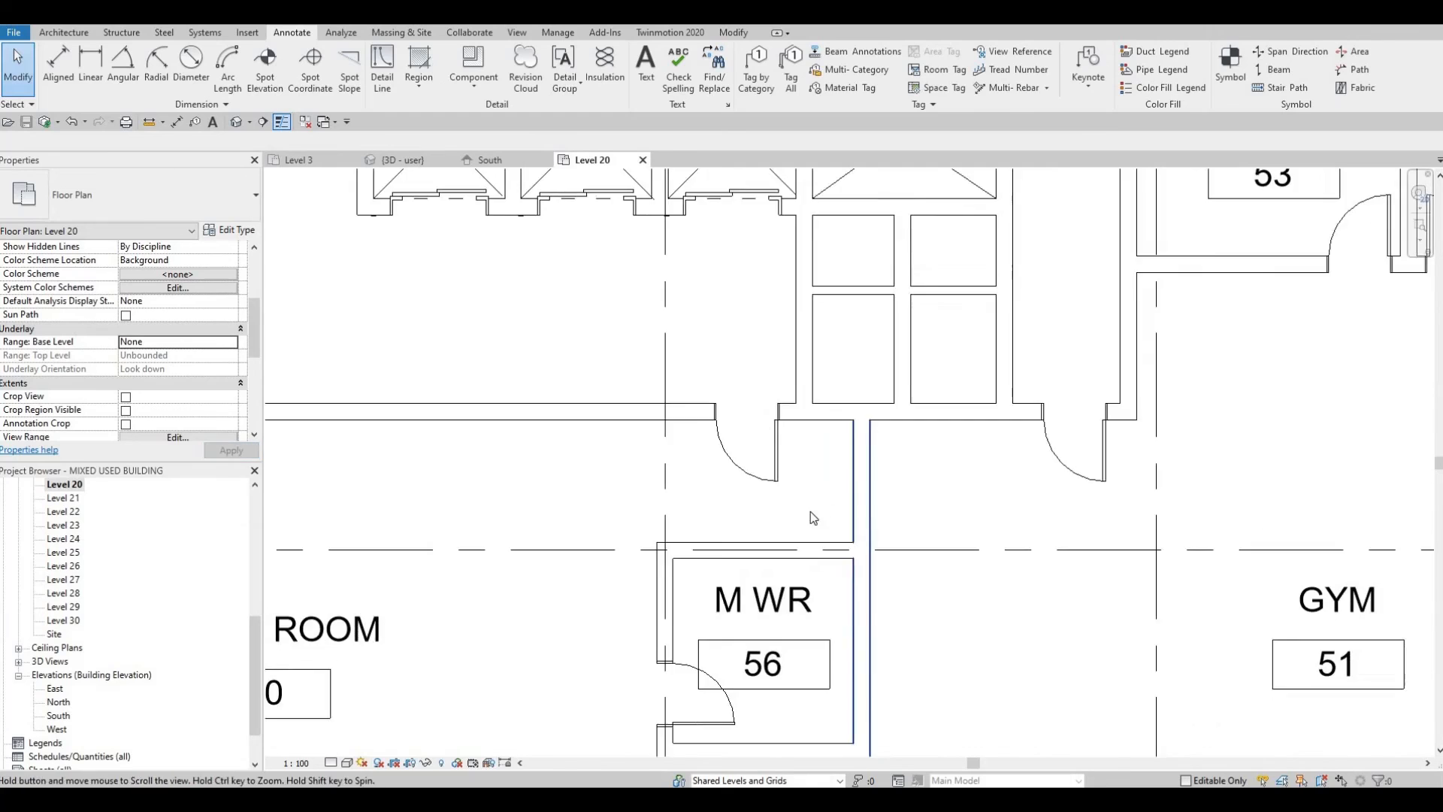
scroll(810, 512, "down", 1)
key("Escape")
Step: Mark the small upper-left compartment below the wide shaft with an X of corner-to-corner Thin Lines detail lines
middle_click_drag(870, 286, 797, 343)
key("Escape")
left_click(799, 290)
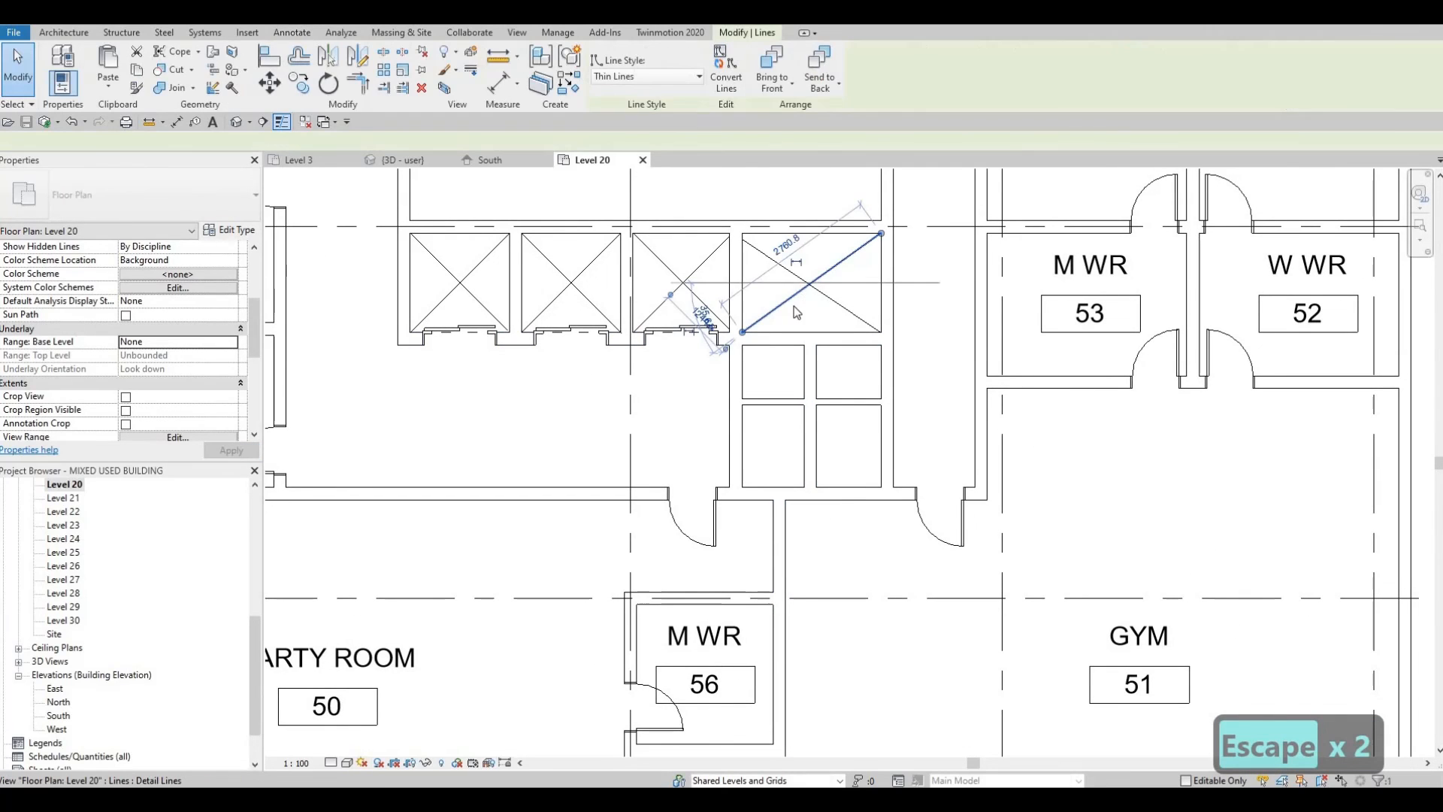
key("c")
key("s")
left_click(803, 344)
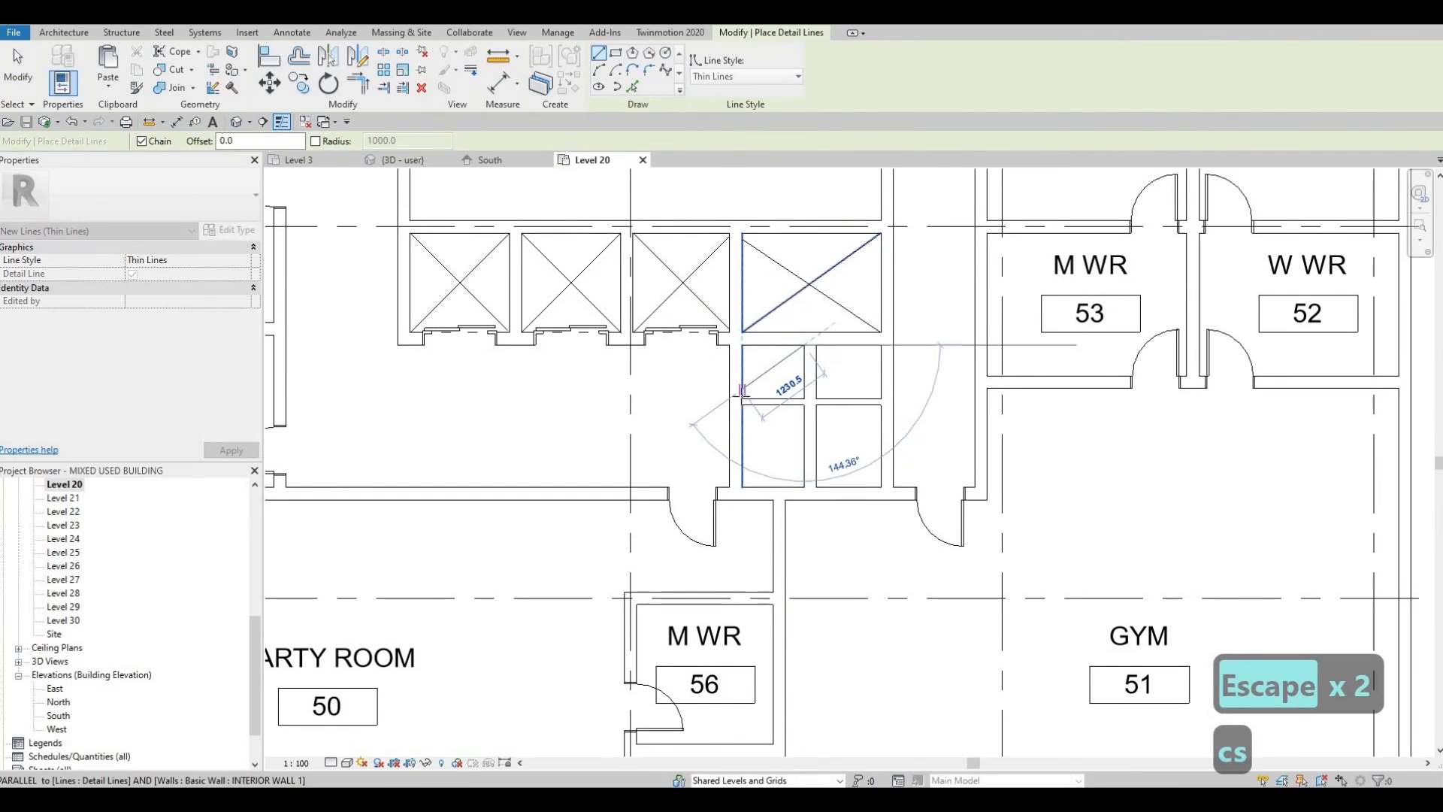
scroll(743, 401, "up", 2)
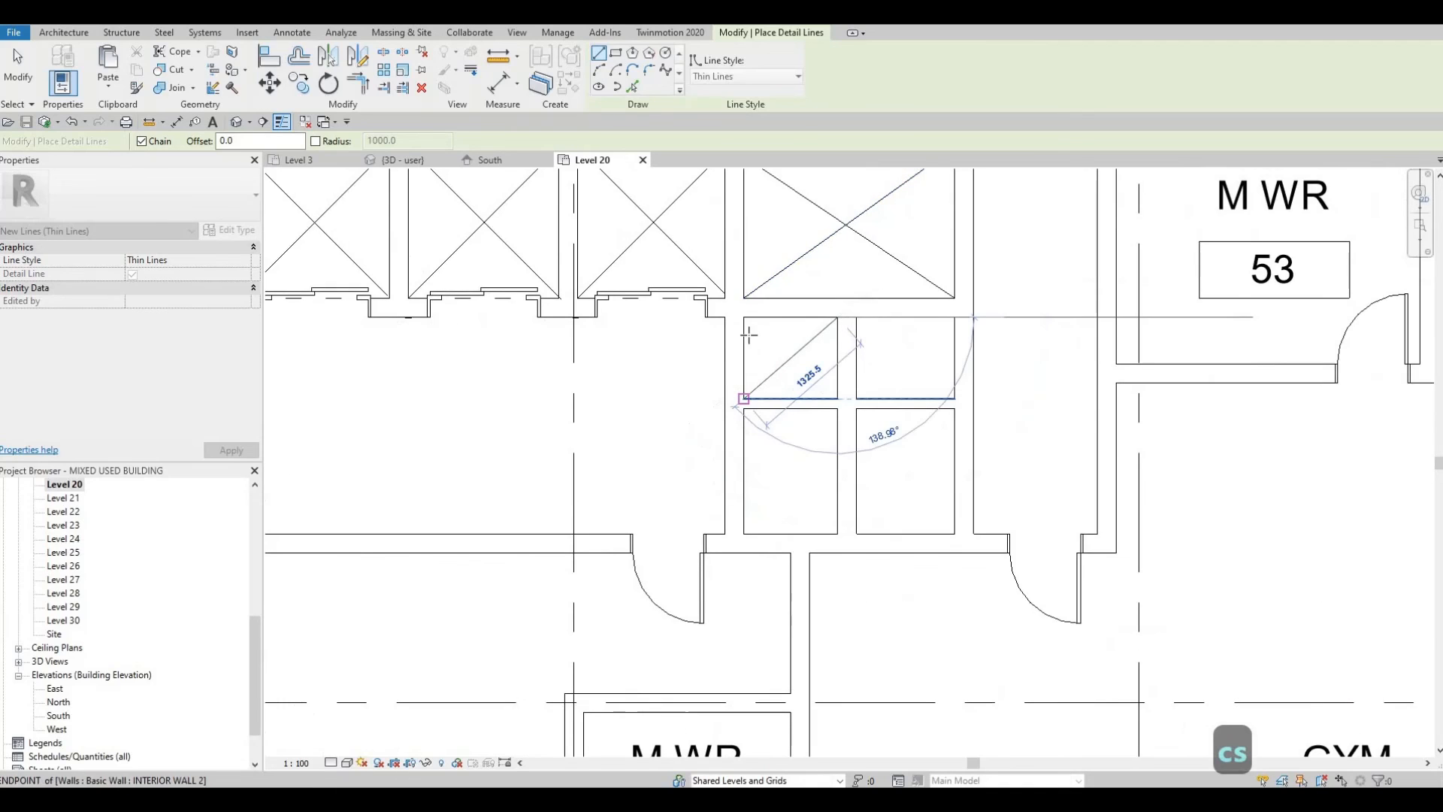
left_click(742, 403)
key("Escape")
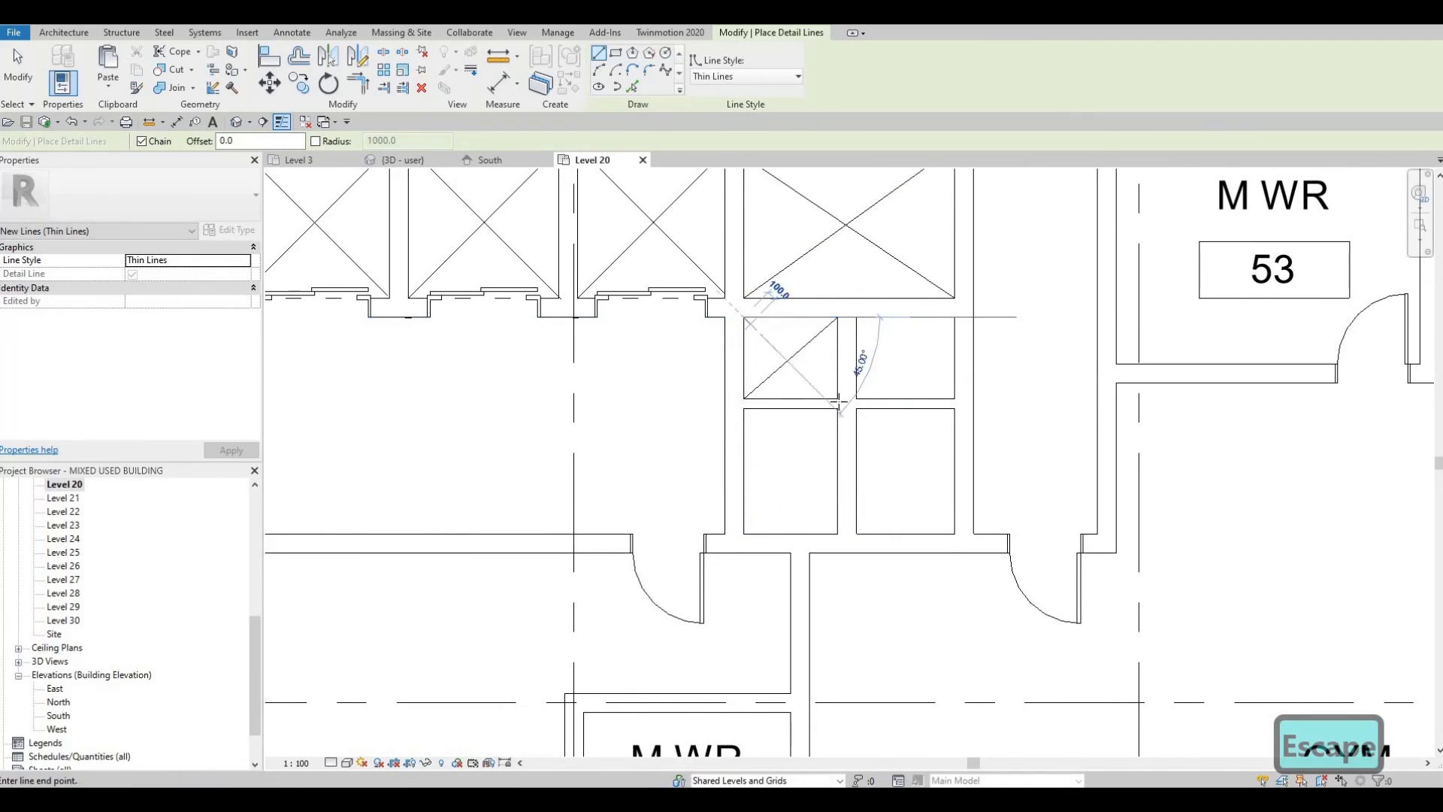
left_click(837, 398)
key("Escape")
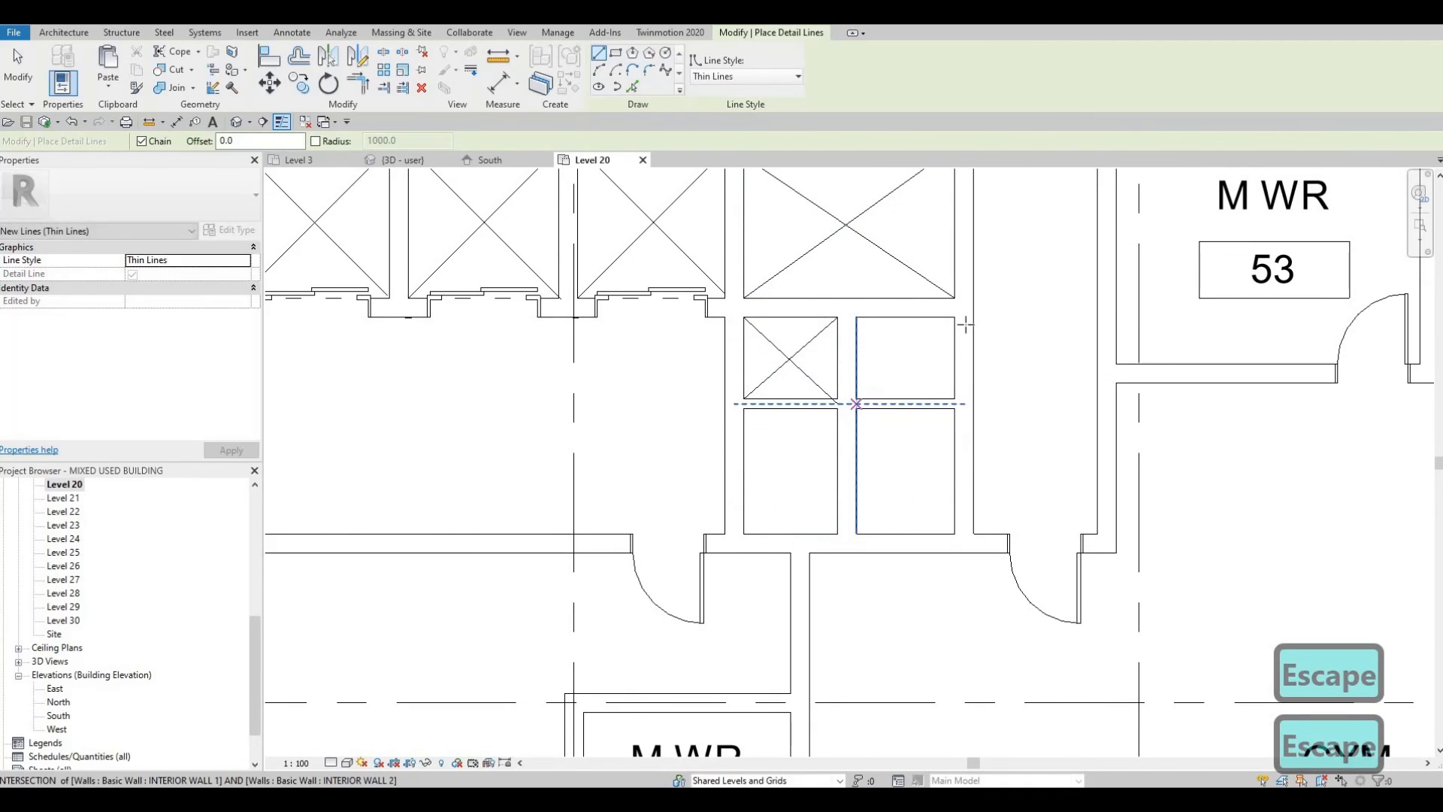
Step: Mark the small upper-right compartment below the wide shaft with an X of corner-to-corner thin detail lines
left_click(857, 400)
left_click(951, 316)
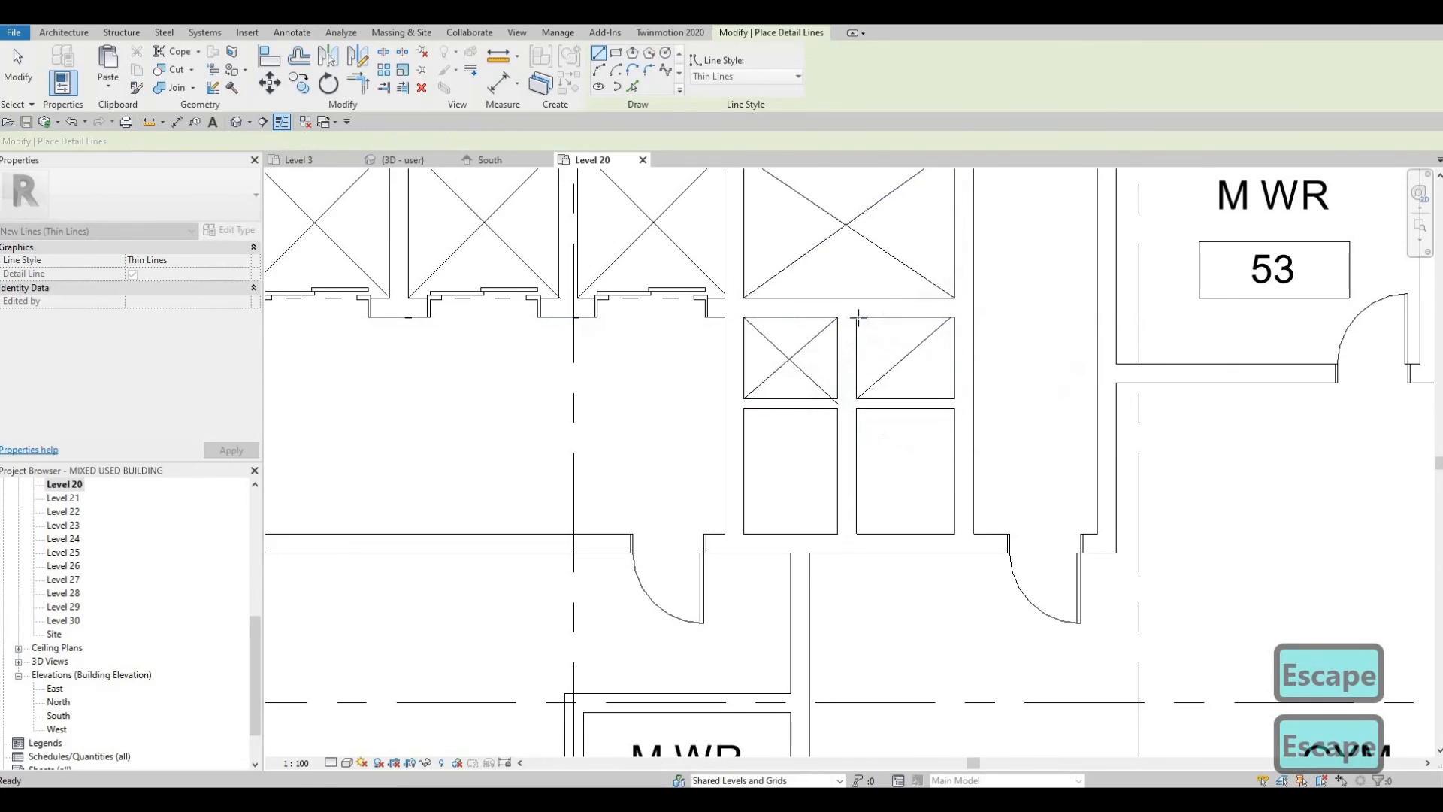
key("Escape")
left_click(858, 317)
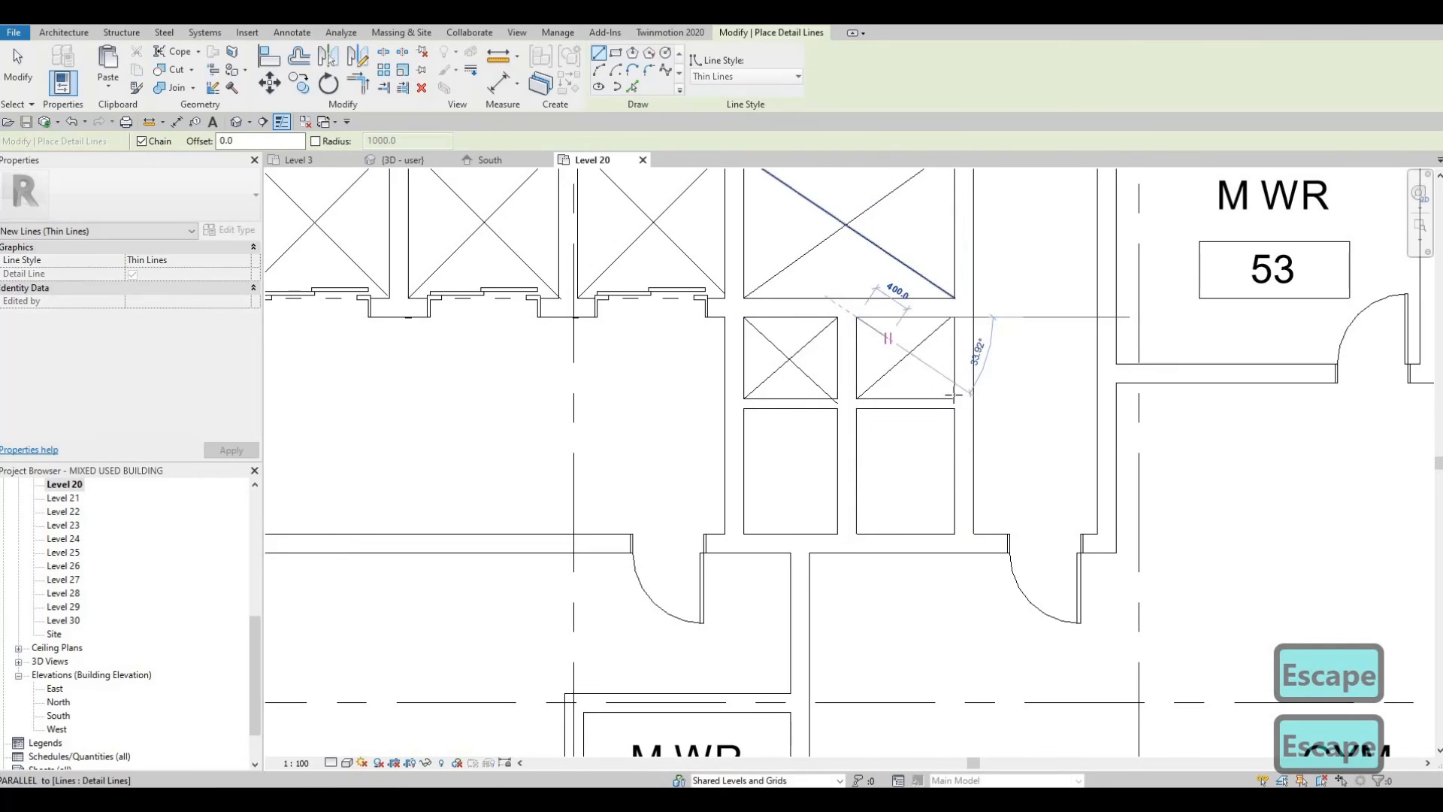
key("Escape")
Step: Place 750 x 2000mm single wood doors in the outer side walls of the two lower compartments, swinging inward beside the corridor wall
left_click(704, 571)
key("c")
key("s")
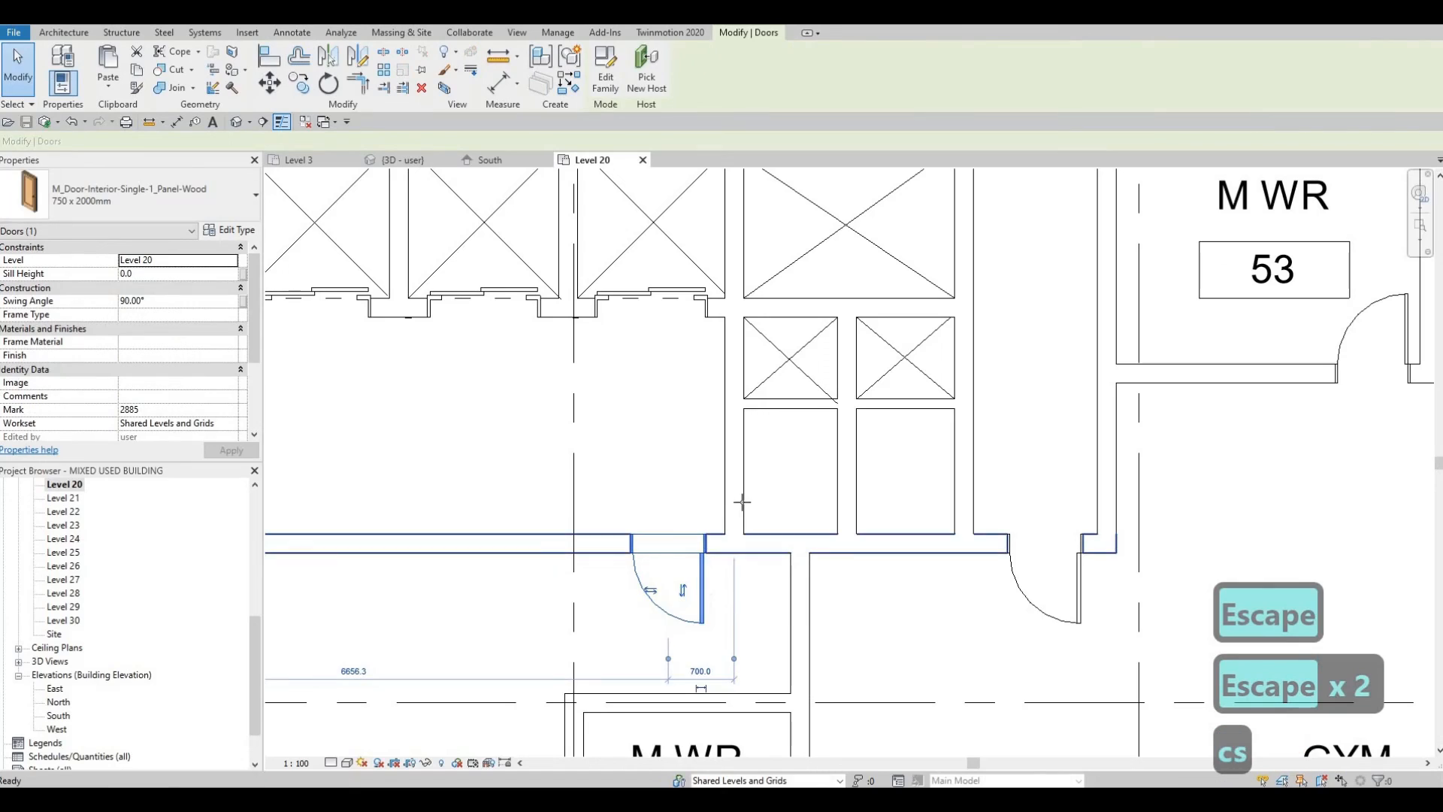
key("space")
left_click(957, 494)
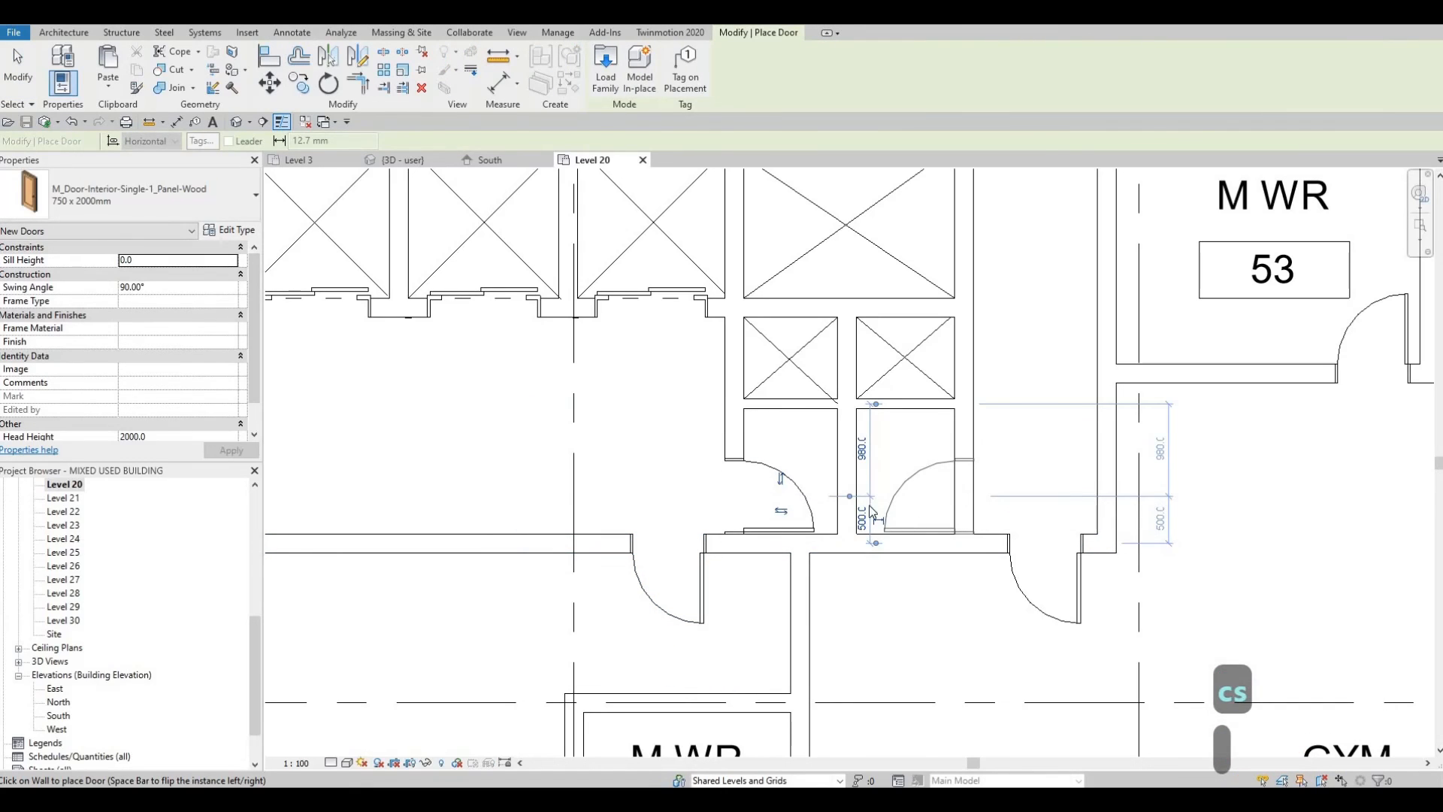
key("Escape")
scroll(943, 504, "down", 5)
key("Escape")
scroll(947, 488, "down", 6)
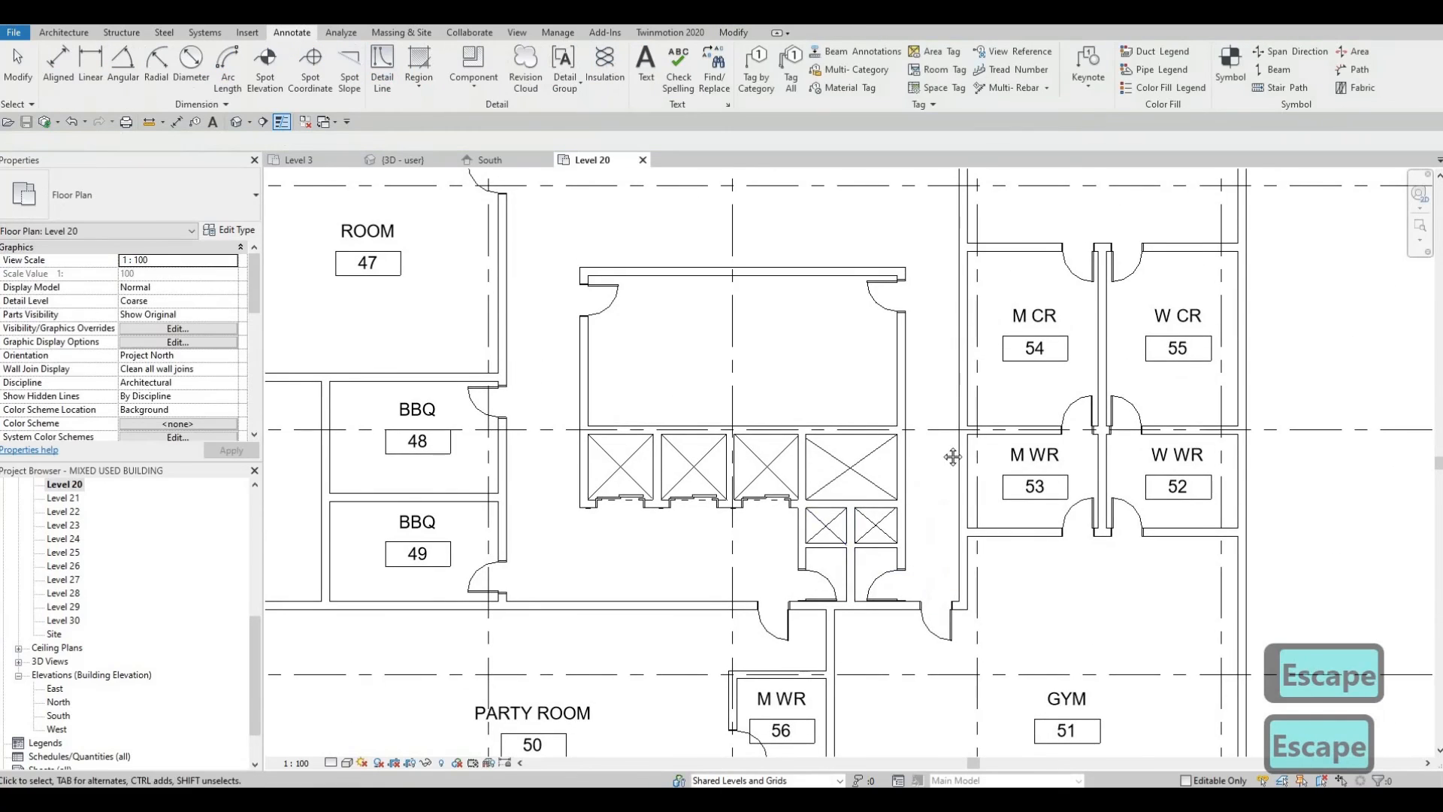
key("Escape")
Step: Examine the complete Level 20 floor plan, checking the core, corridor doors, washrooms and amenity rooms
scroll(865, 481, "up", 4)
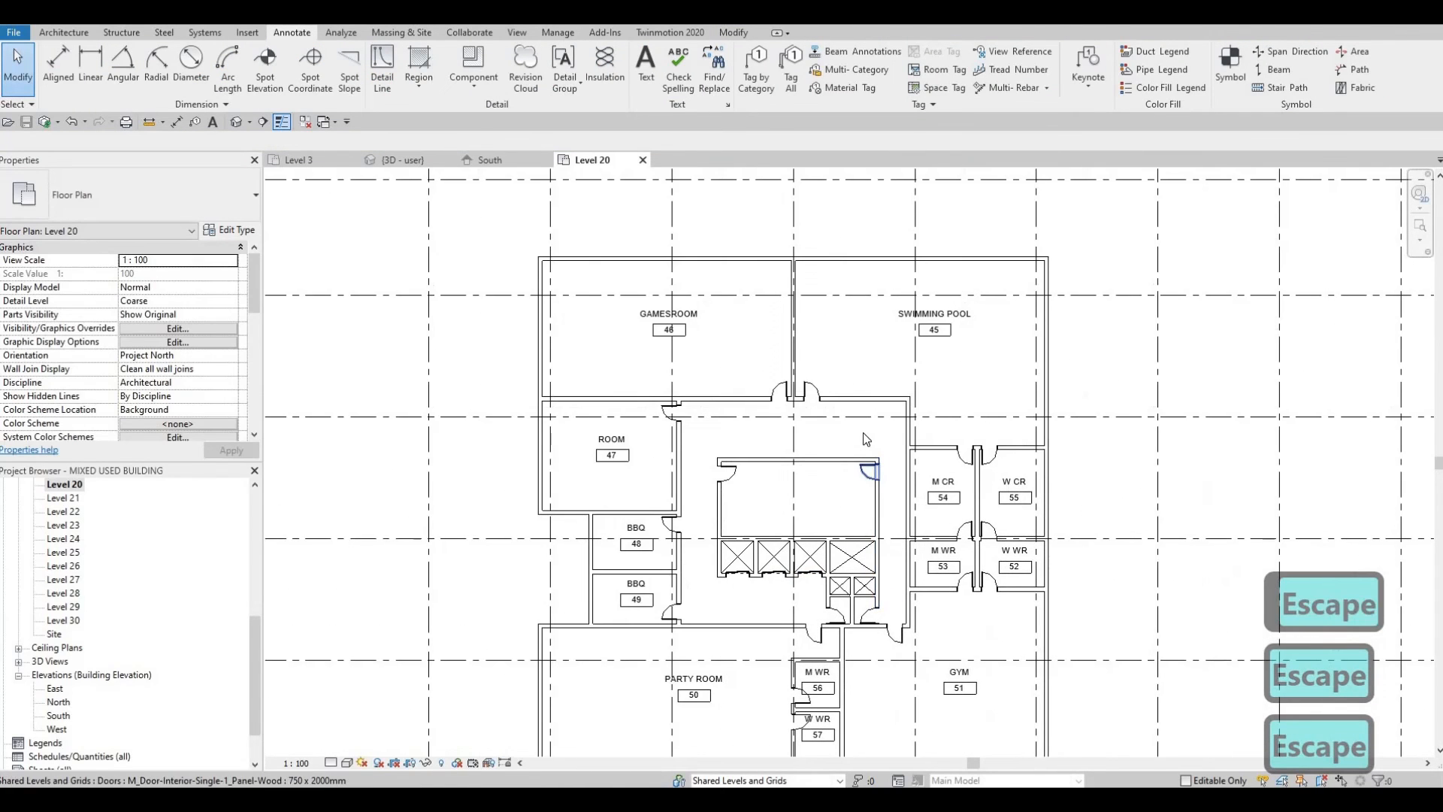
middle_click_drag(921, 573, 905, 506)
middle_click_drag(978, 597, 936, 507)
middle_click_drag(910, 590, 971, 588)
scroll(972, 585, "down", 2)
middle_click_drag(844, 502, 898, 535)
scroll(902, 536, "down", 1)
middle_click_drag(688, 351, 653, 402)
scroll(621, 331, "down", 1)
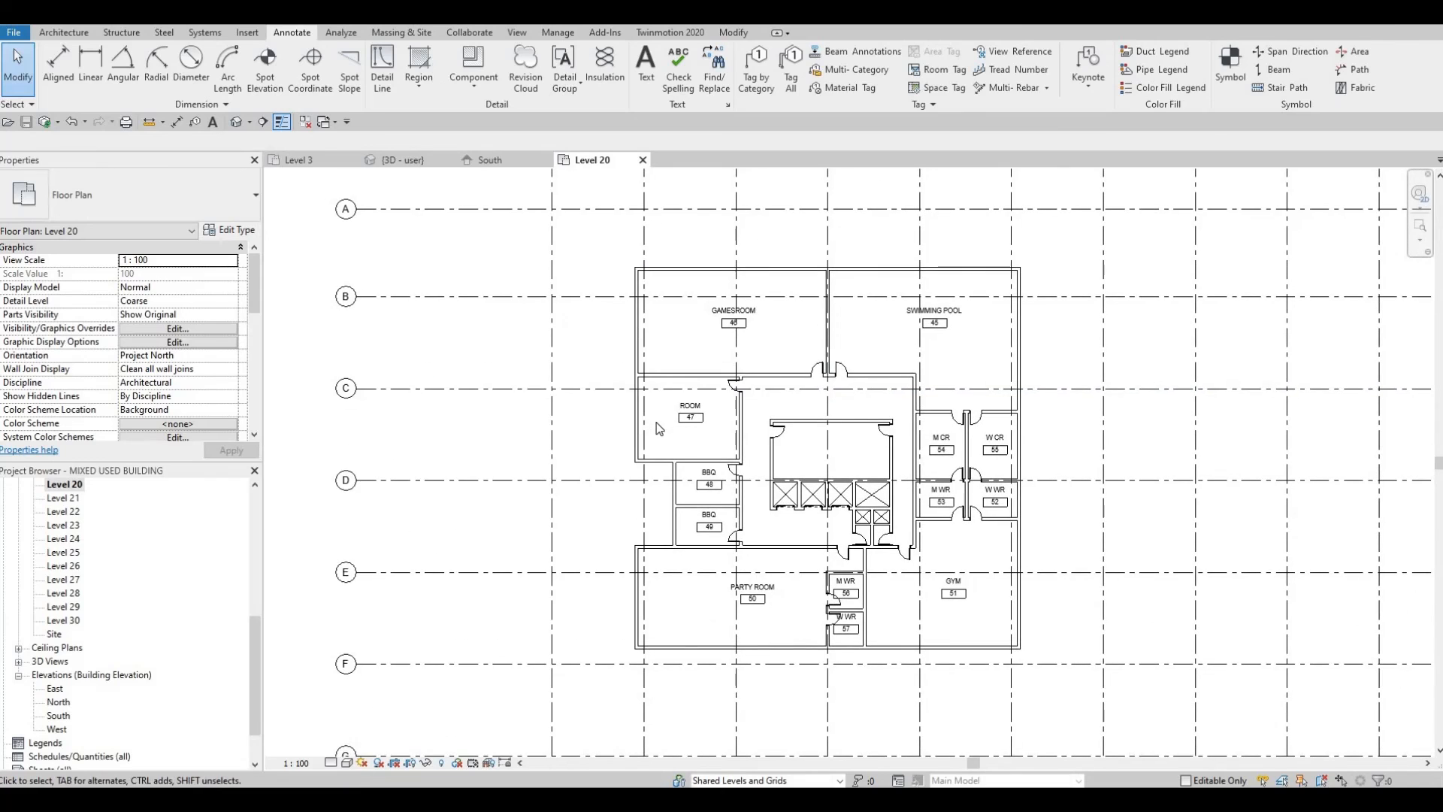
scroll(902, 380, "up", 2)
scroll(832, 540, "down", 3)
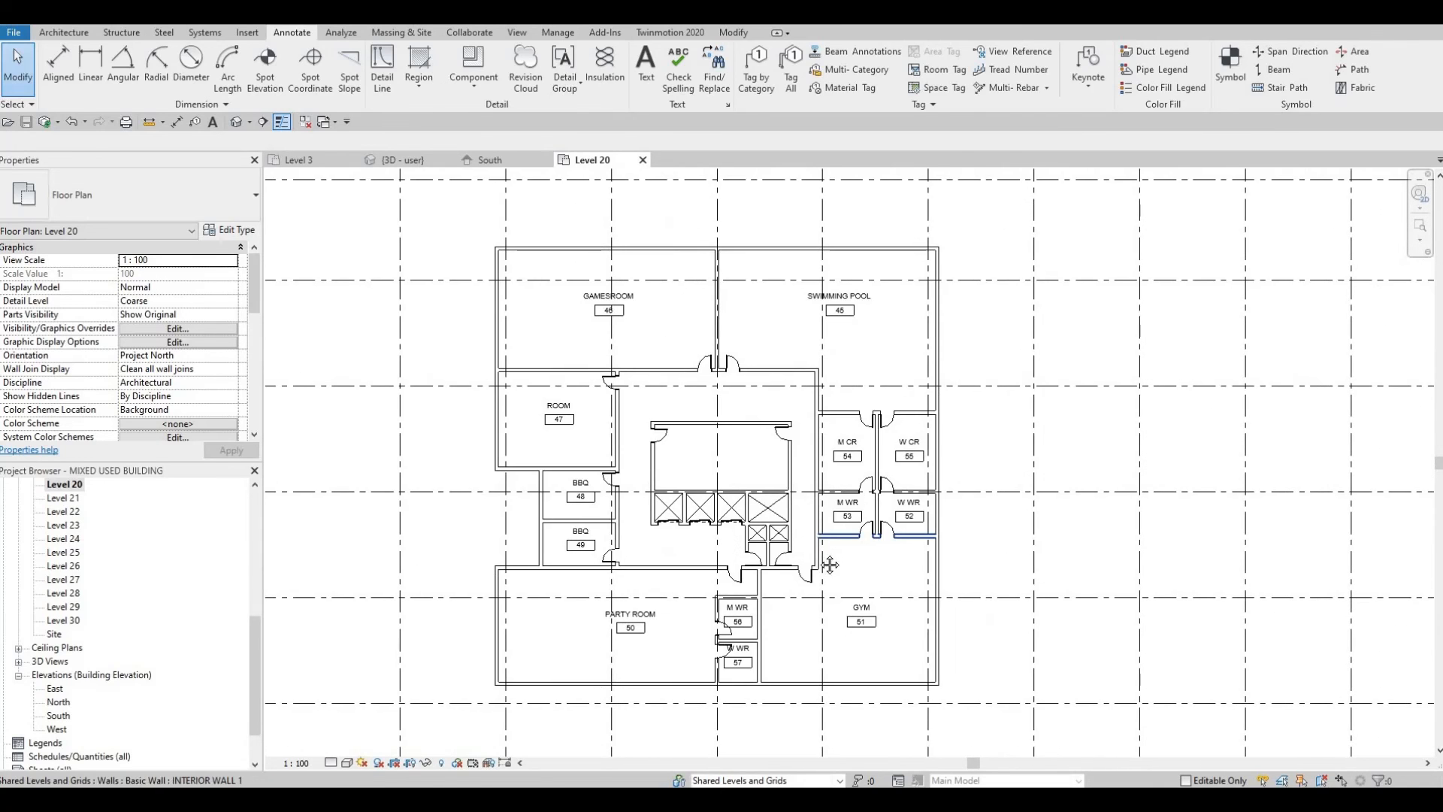